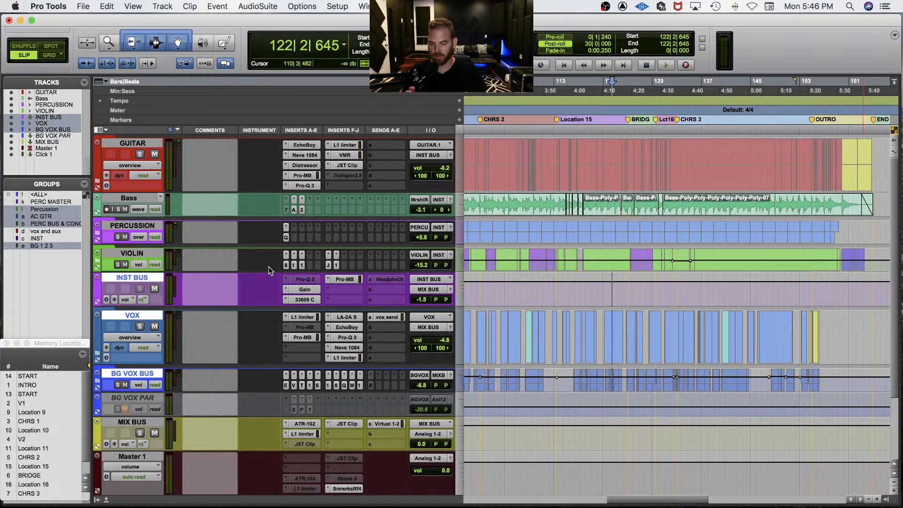
Step: Flip both Limit In switches on the INST BUS Neve 33609 C, auditioning before and after
left_click(305, 300)
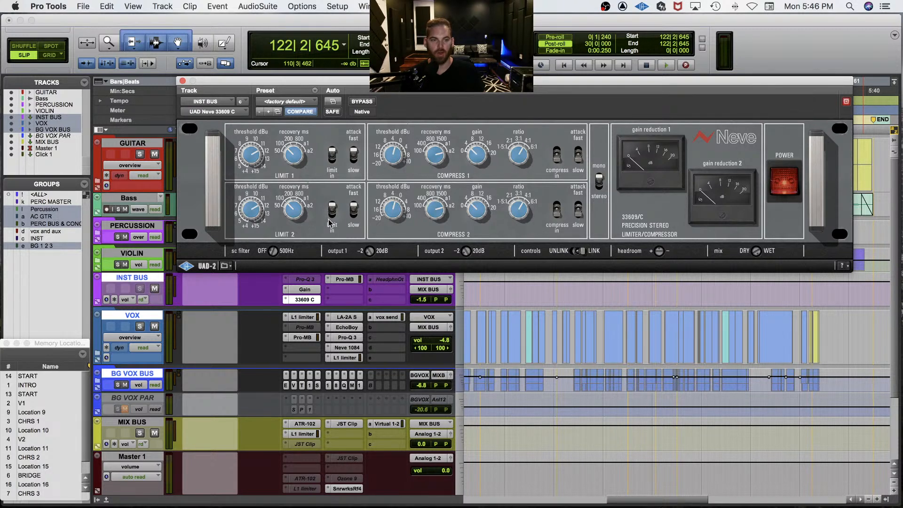
key("space")
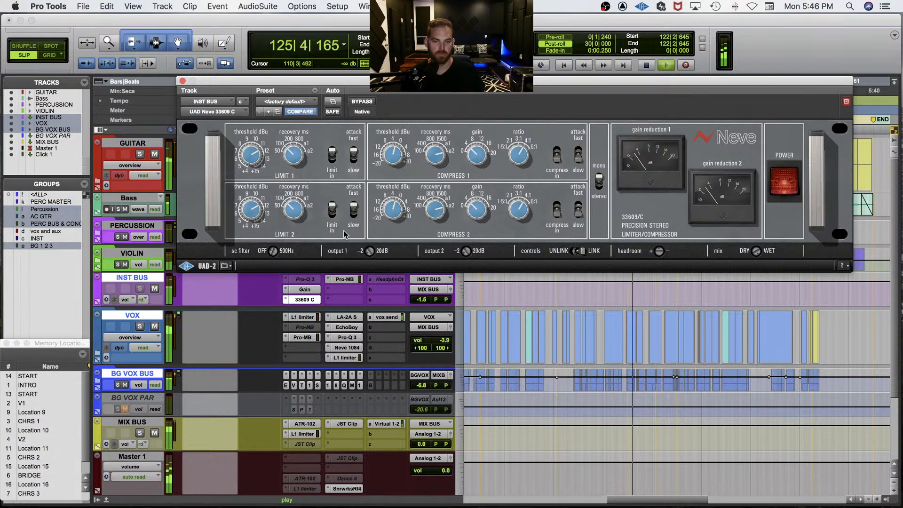
key("space")
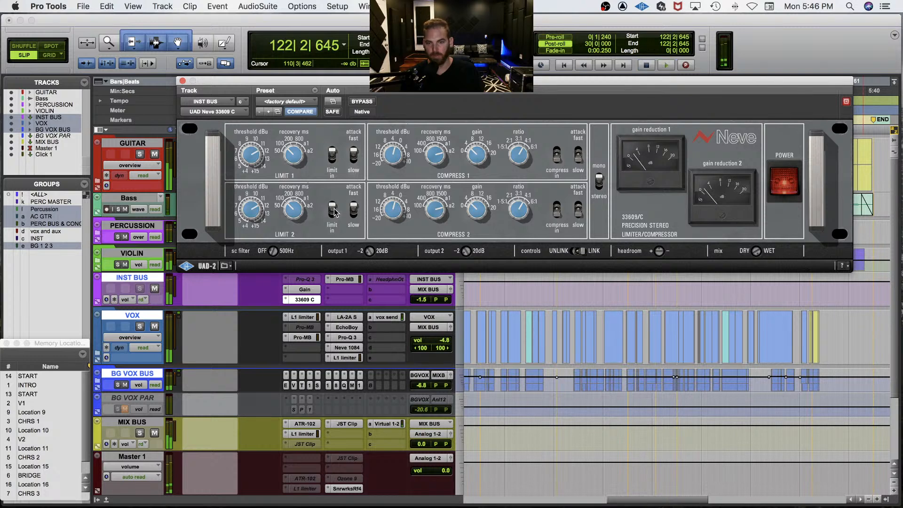
left_click(332, 209)
key("space")
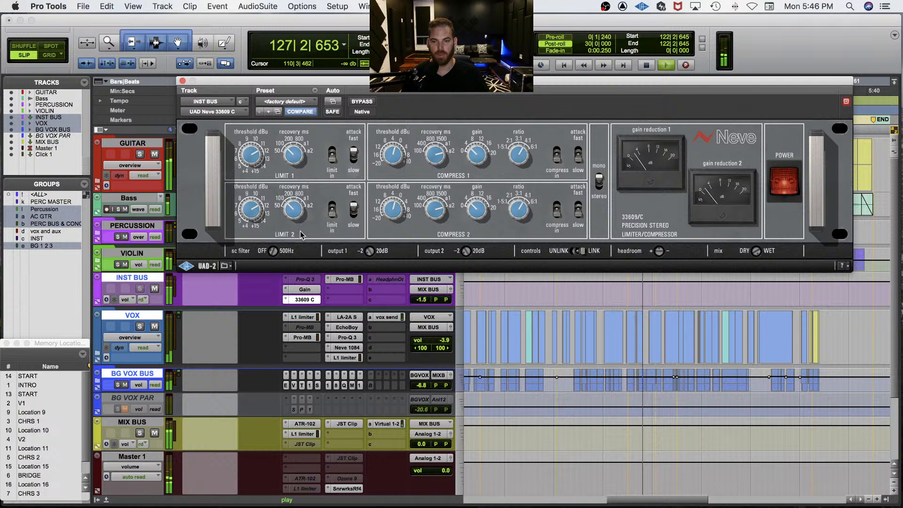
key("space")
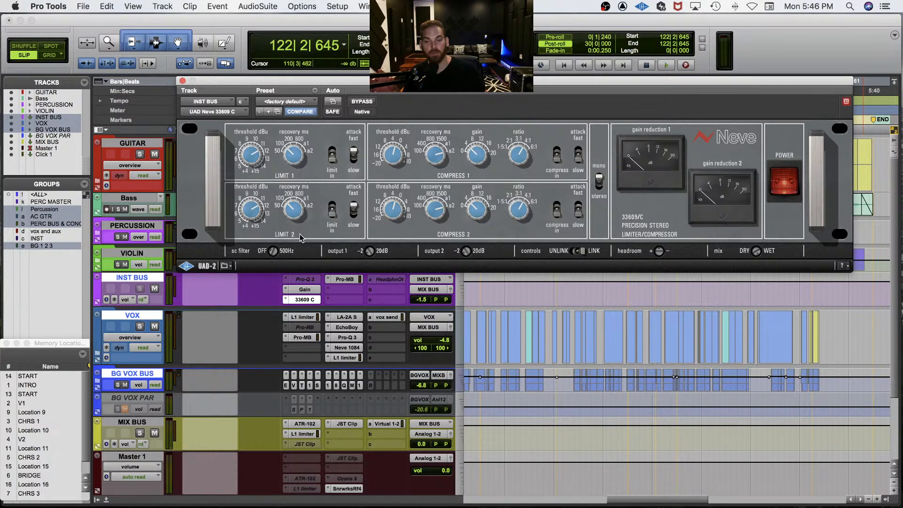
mouse_move(456, 494)
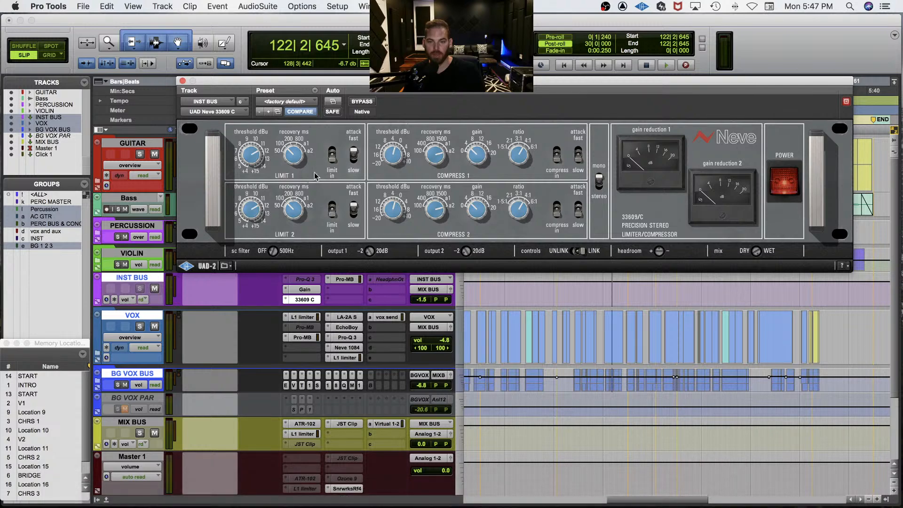
Step: Close the 33609 and check GUITAR's L1 limiter, then bring up UAD Console's API Vision strip
left_click(308, 300)
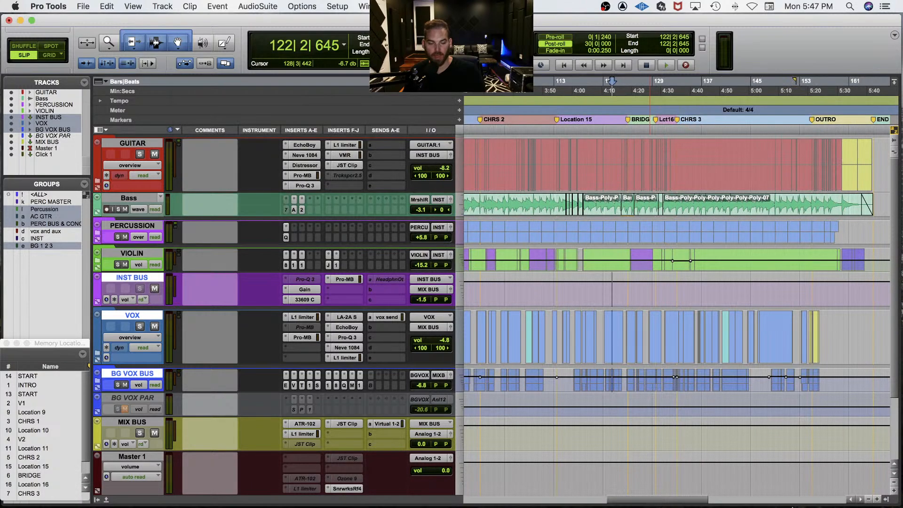
mouse_move(786, 493)
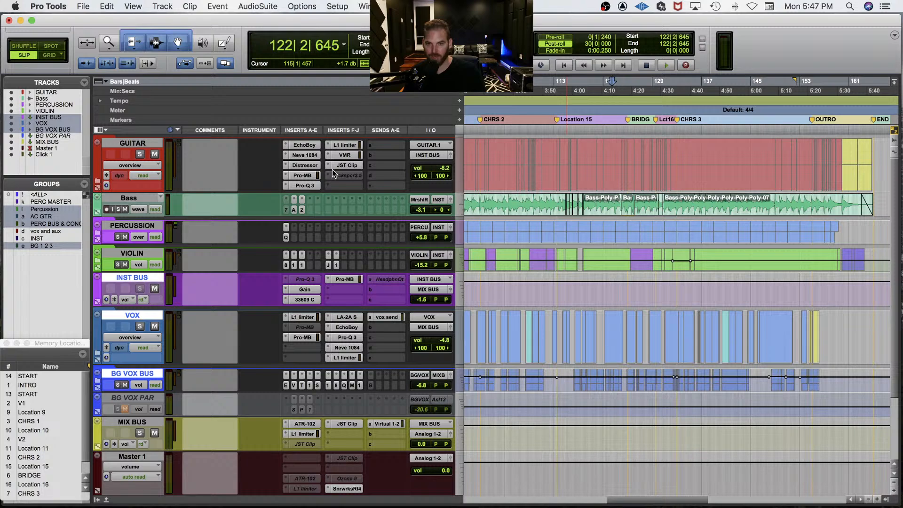
left_click(347, 146)
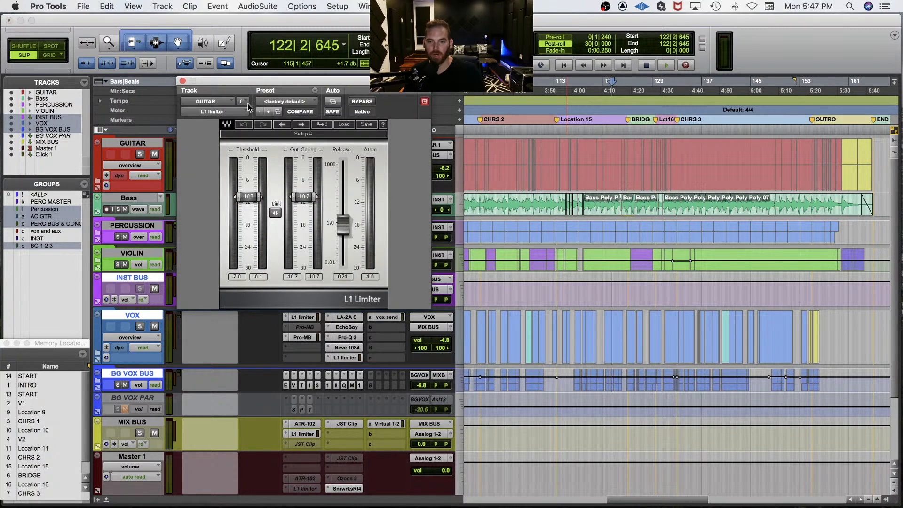
left_click(183, 81)
left_click(721, 494)
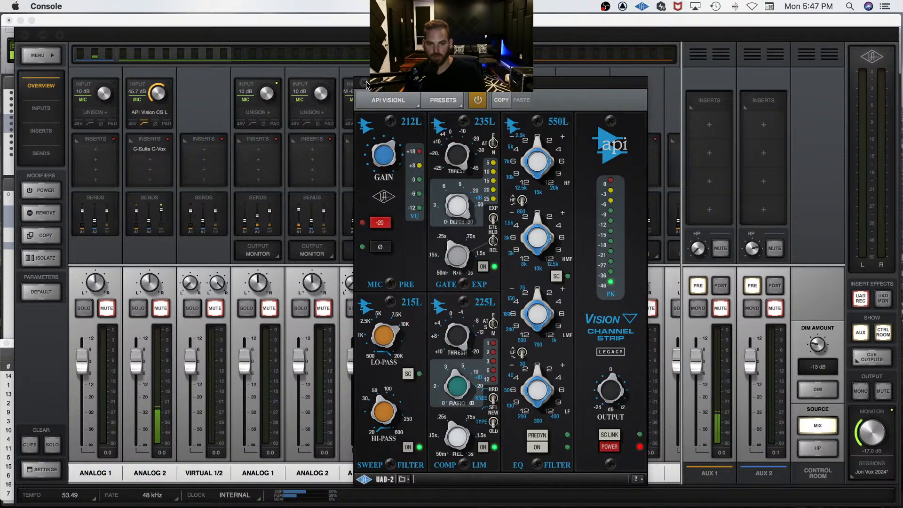
Step: Toggle between UAD Console and Pro Tools several times, finishing on the Pro Tools session
key("super+Tab")
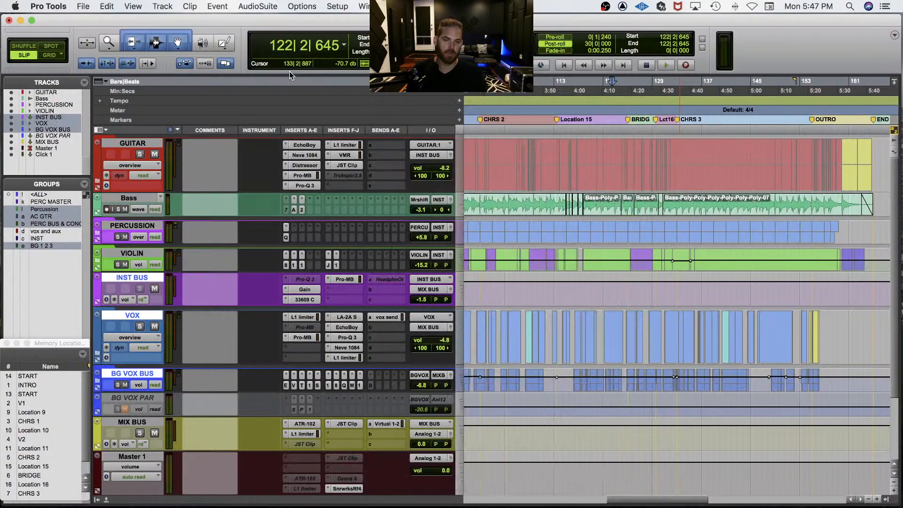
key("super+Tab")
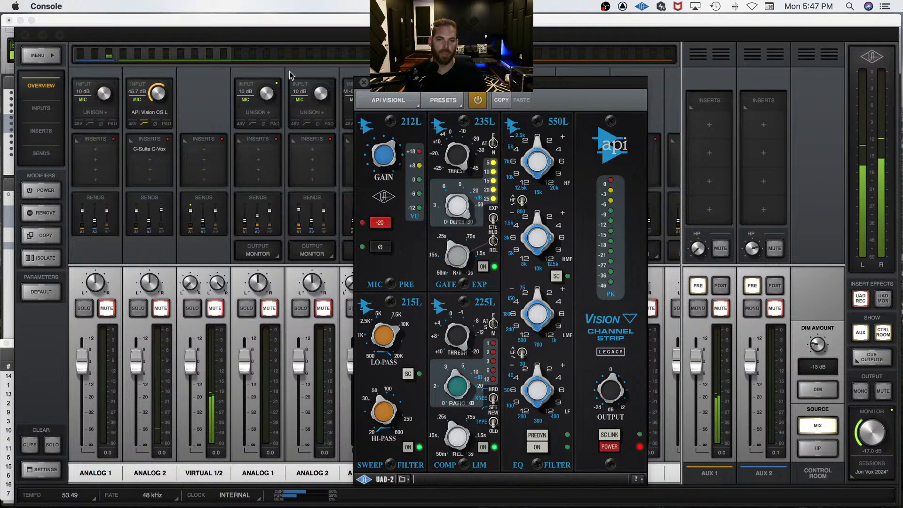
key("super+Tab")
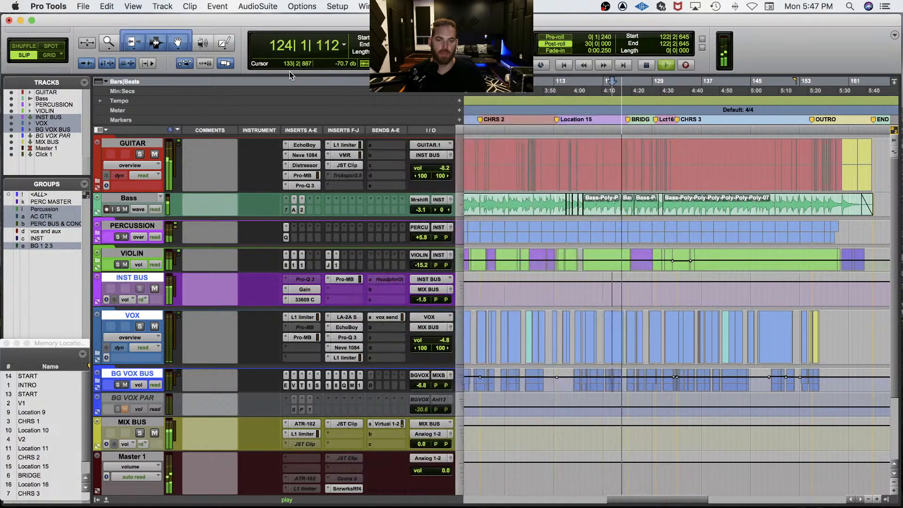
key("super+Tab")
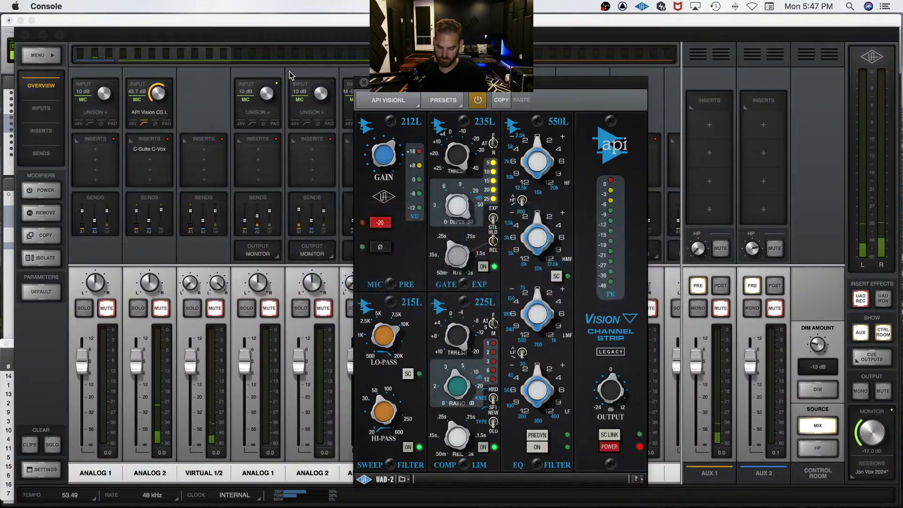
key("super+Tab")
key("super+Tab")
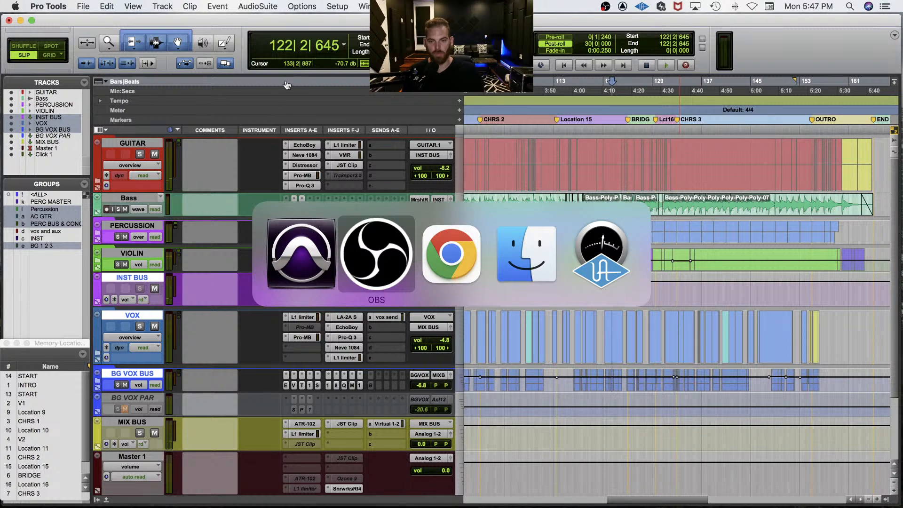
Step: Insert an L1 limiter in GUITAR slot J, lowering threshold and ceiling and setting release to 0.76 during playback
left_click(352, 186)
left_click(365, 167)
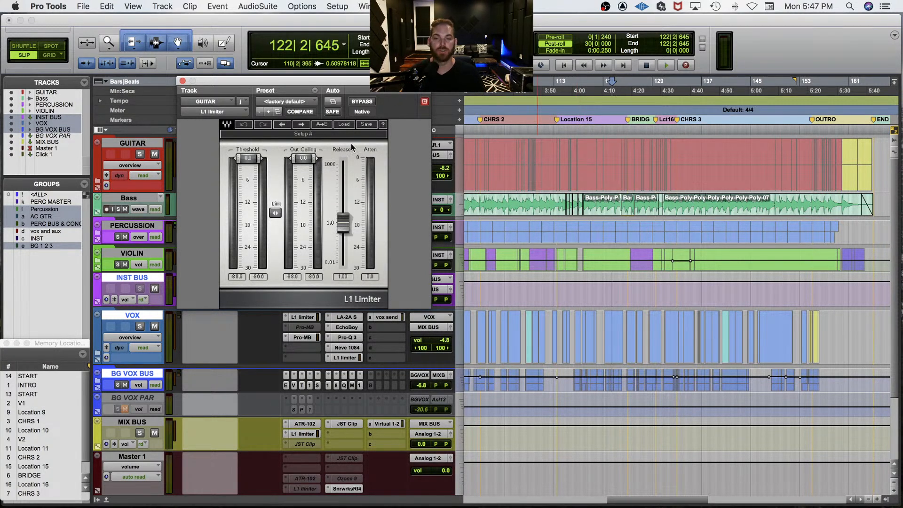
key("space")
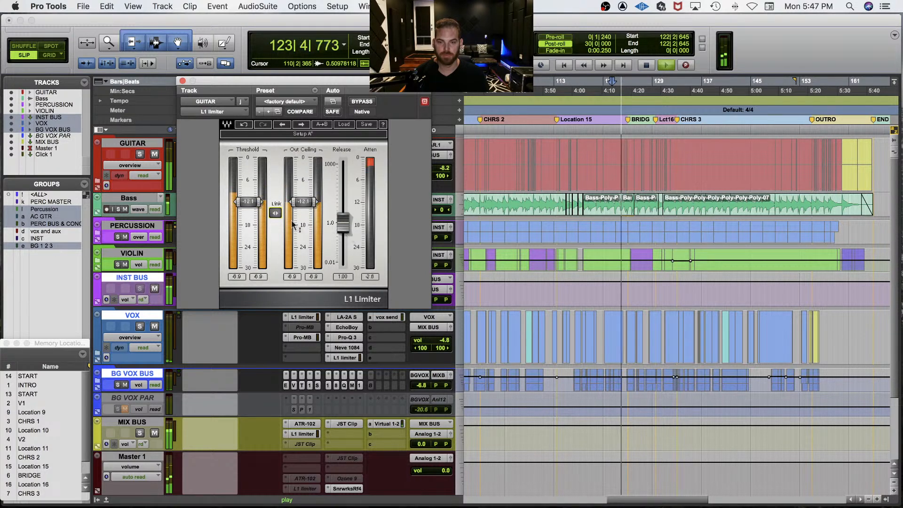
left_click_drag(275, 215, 275, 216)
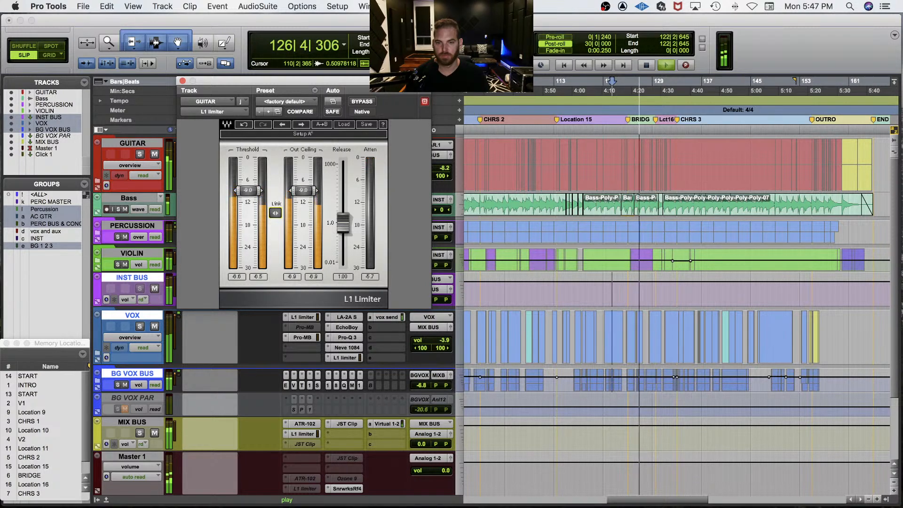
left_click_drag(343, 222, 343, 225)
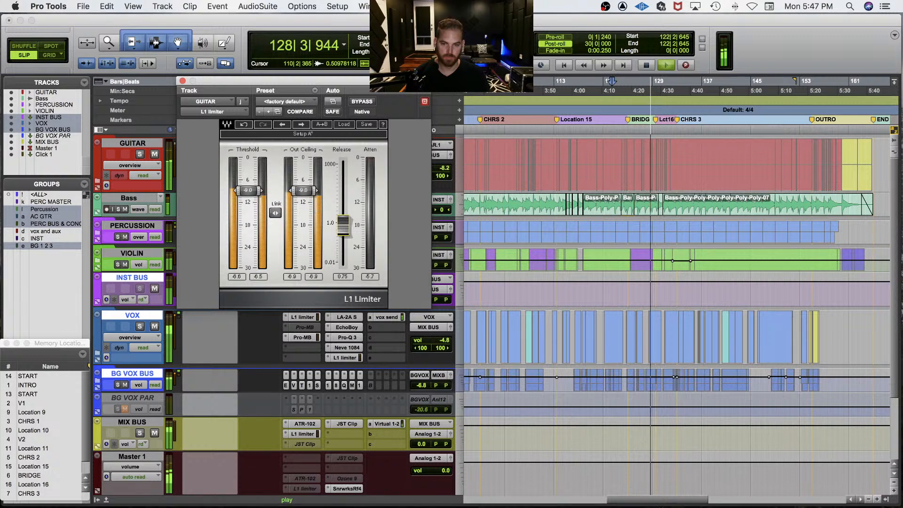
left_click_drag(341, 227, 342, 226)
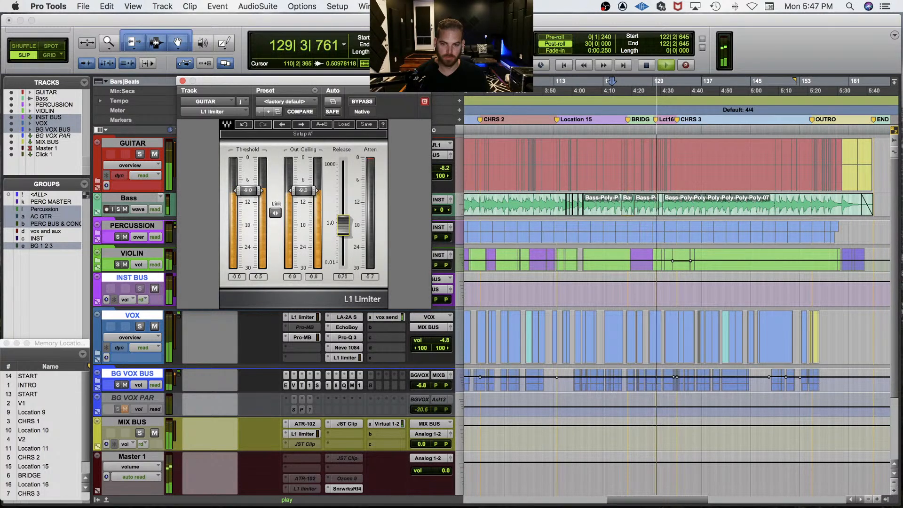
left_click_drag(291, 79, 568, 134)
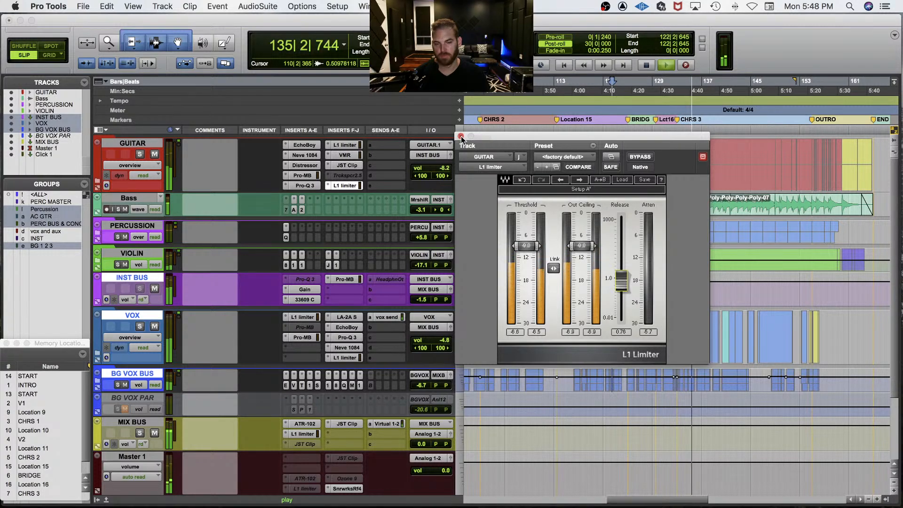
key("space")
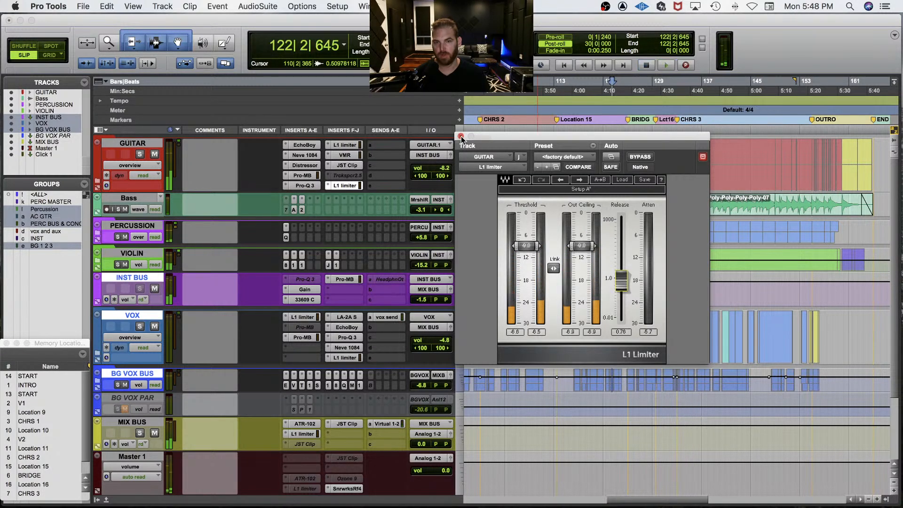
left_click(460, 136)
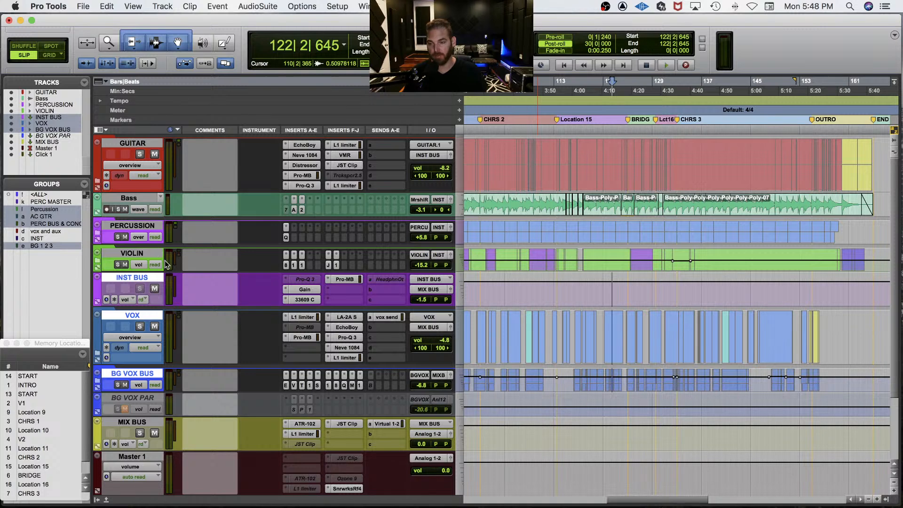
Step: With only GUITAR selected, set up one stereo Aux Input track named 'Gtr Par'
left_click(137, 316, "alt")
left_click(148, 142)
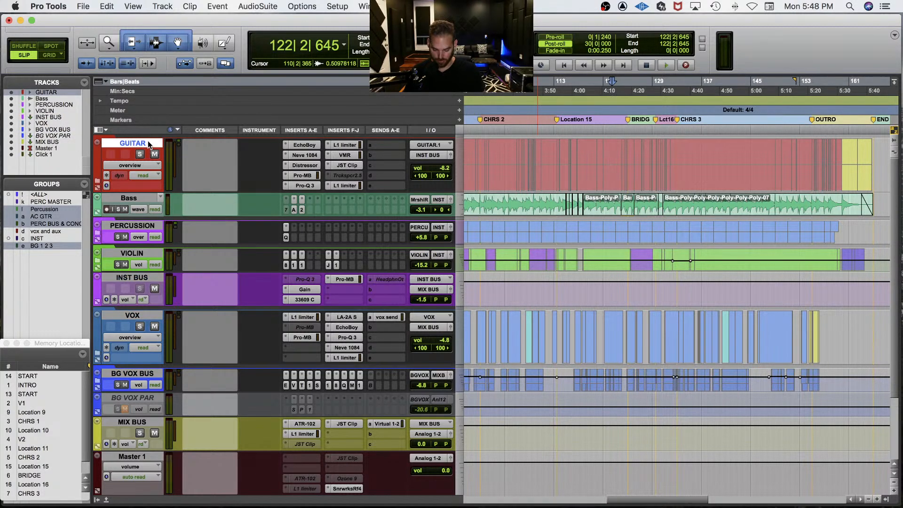
key("super+shift+n")
key("super+Right")
key("super+Down")
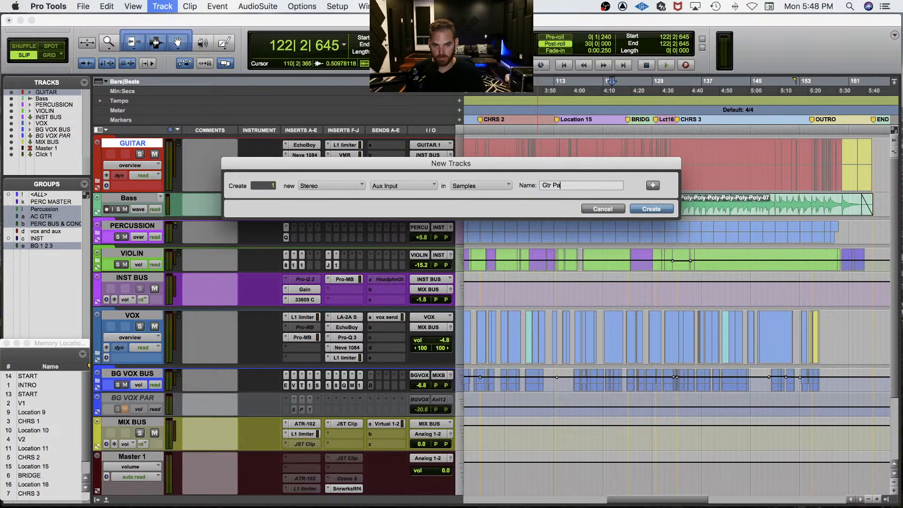
key("super+a")
key("super+c")
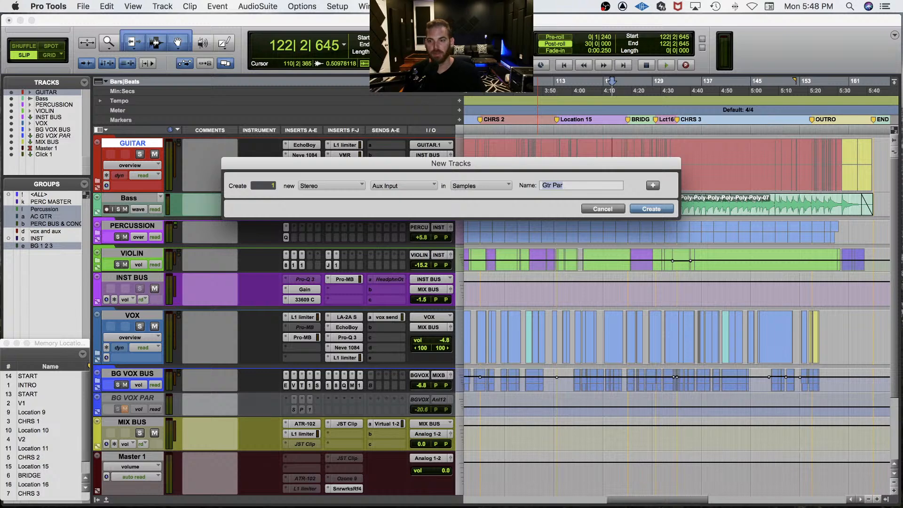
key("Return")
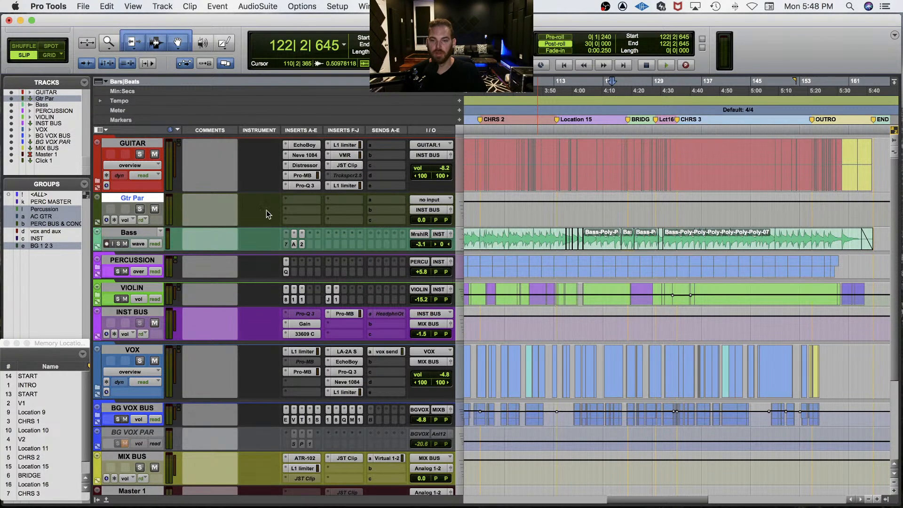
Step: Feed Gtr Par from Bus 15-16 and rename that input path to 'Gtr Par'
left_click(430, 197)
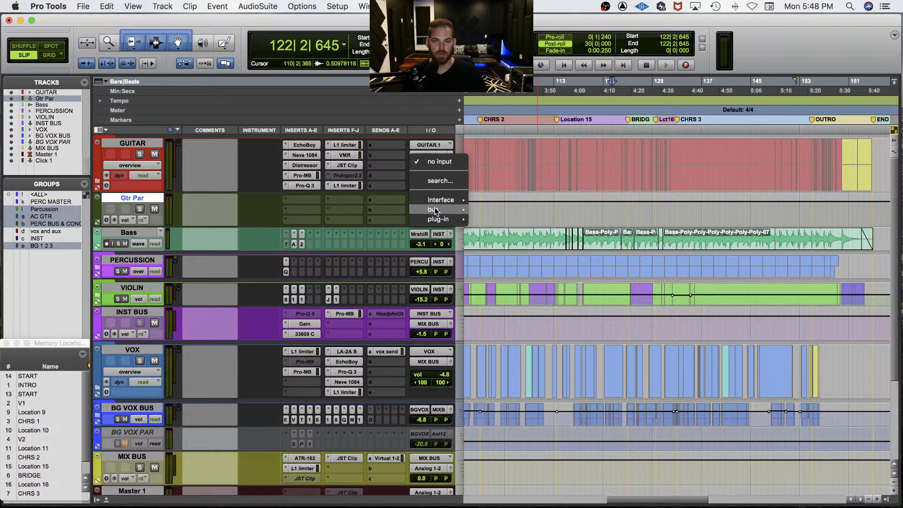
mouse_move(435, 210)
left_click(539, 280)
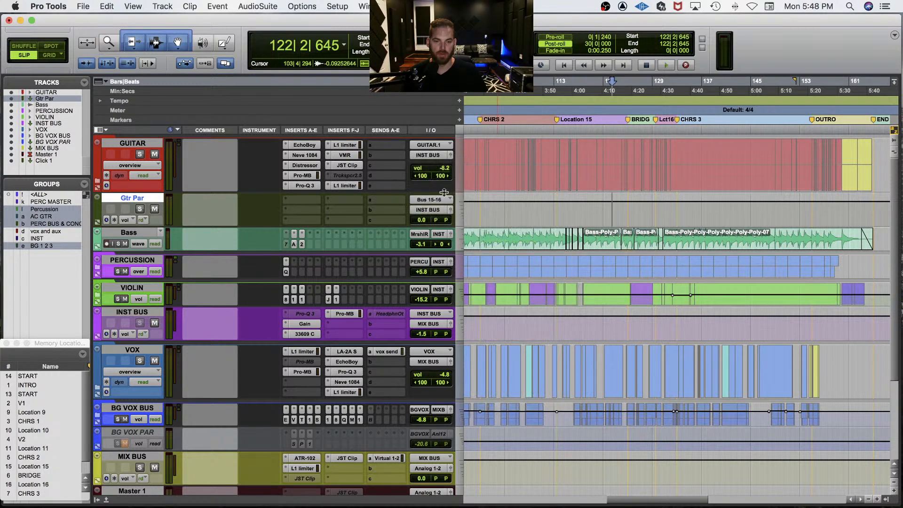
right_click(435, 199)
left_click(449, 220)
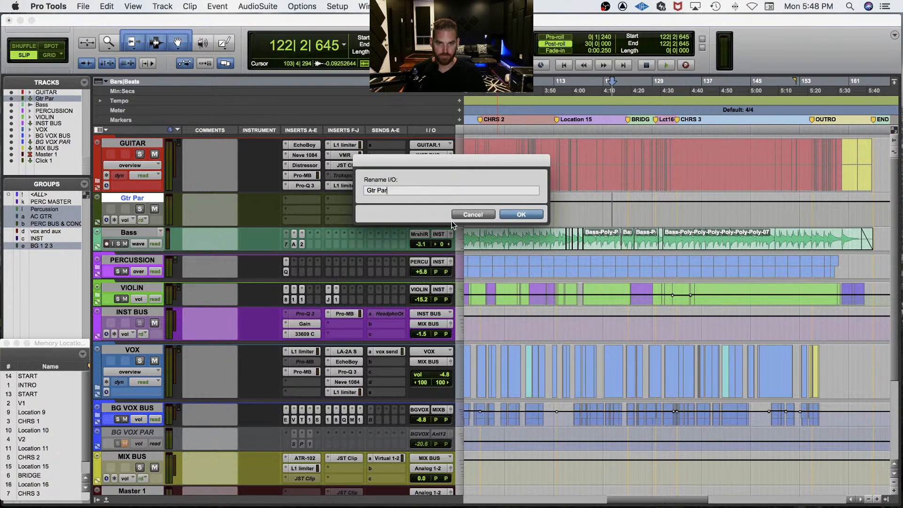
key("Return")
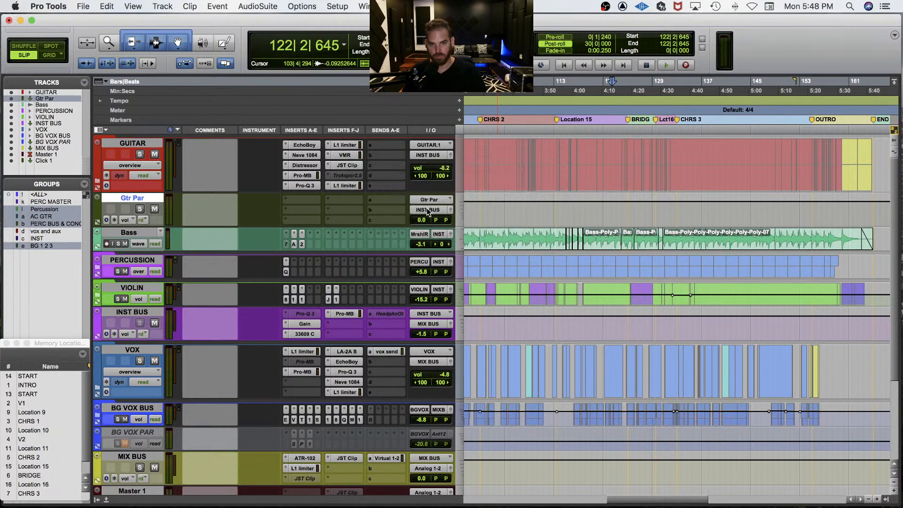
Step: Search 'gain' and insert Gain Reduction (stereo) on Gtr Par's insert A
left_click(303, 199)
key("Escape")
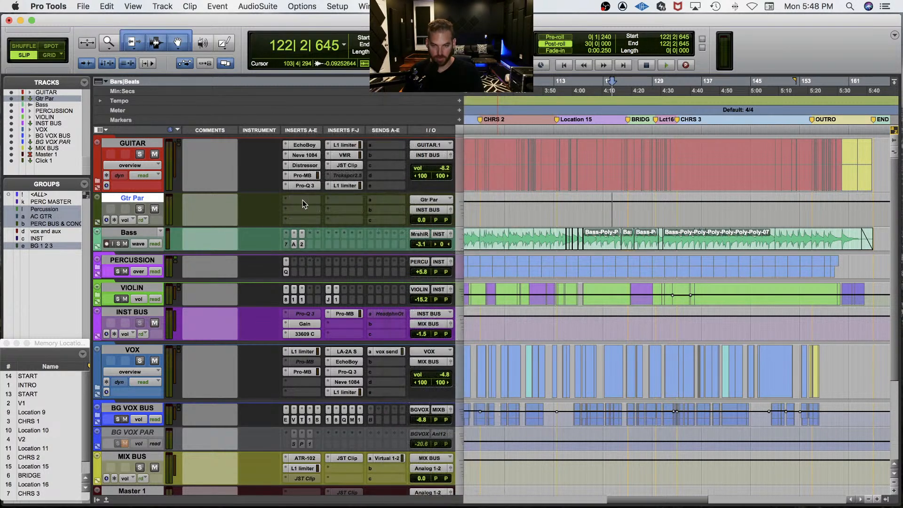
left_click(303, 199)
type("g")
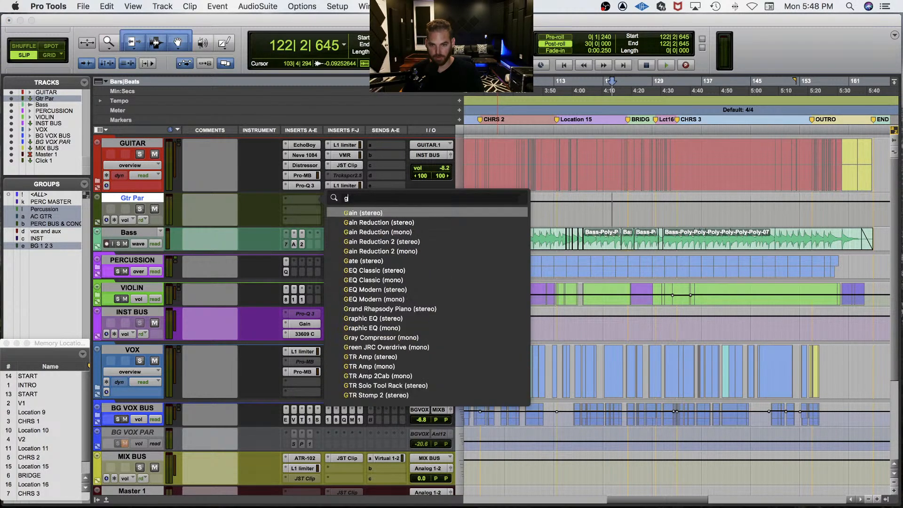
type("ain")
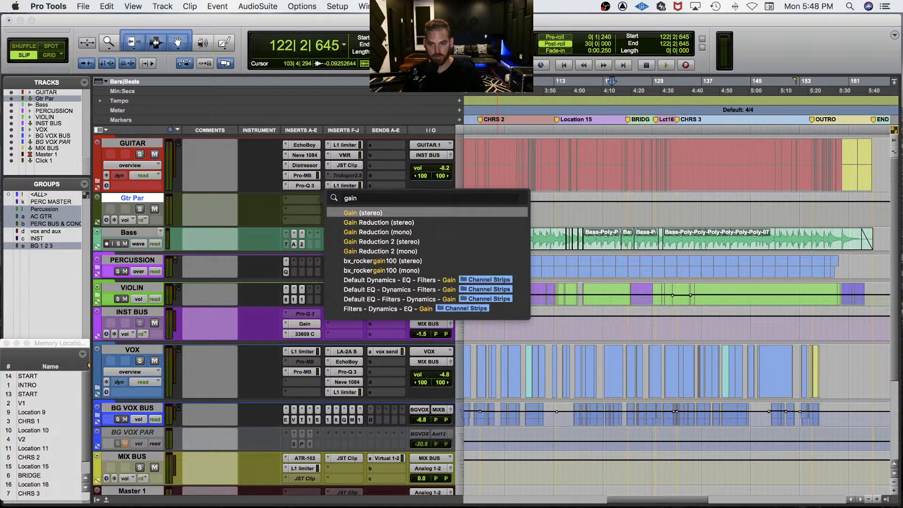
key("Down")
key("Return")
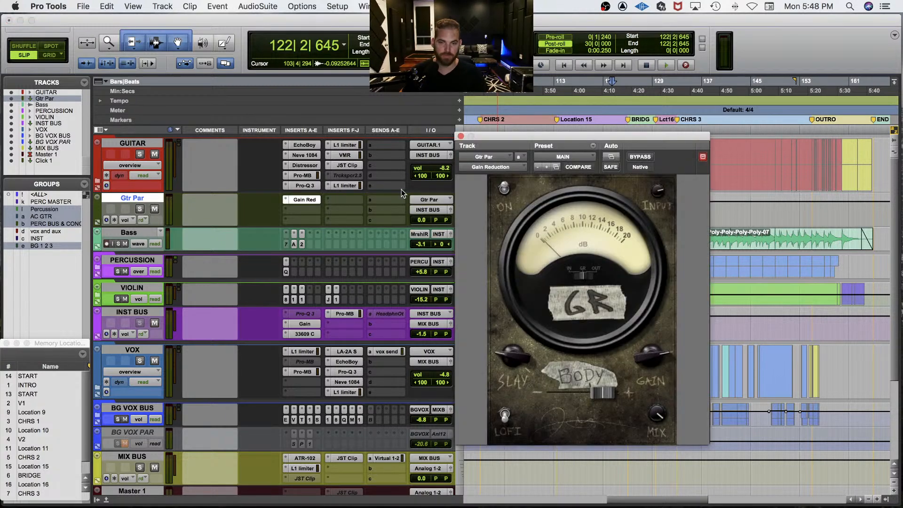
Step: Turn up Gtr Par's SLAY, set its fader to -31.0, and route GUITAR send A to Gtr Par
left_click_drag(511, 352, 511, 329)
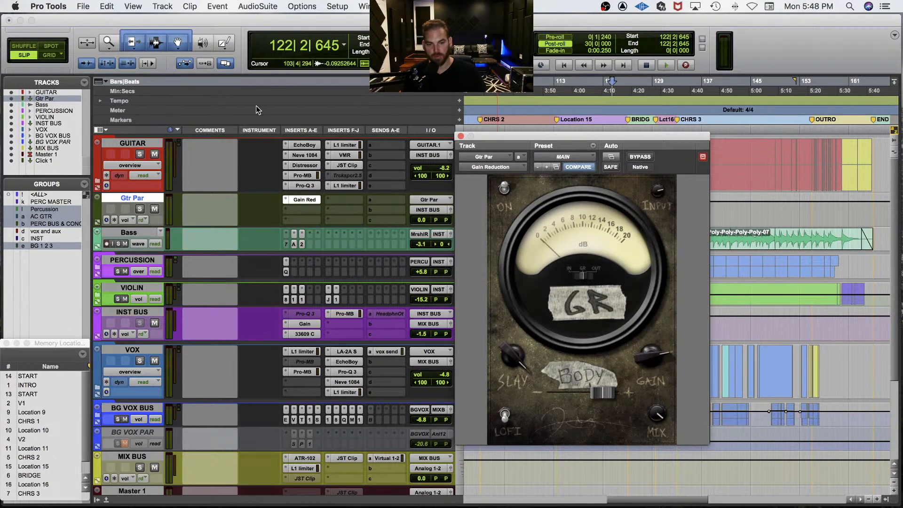
left_click(306, 199)
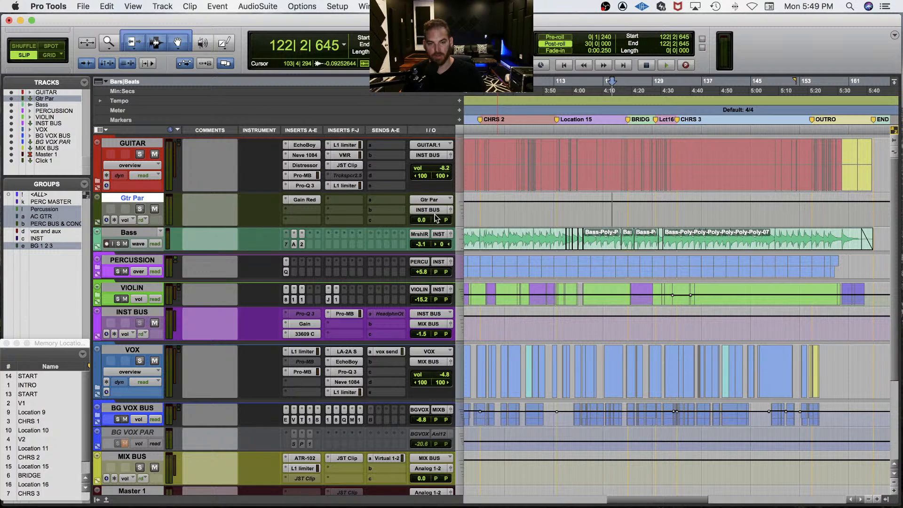
left_click_drag(419, 242, 419, 242)
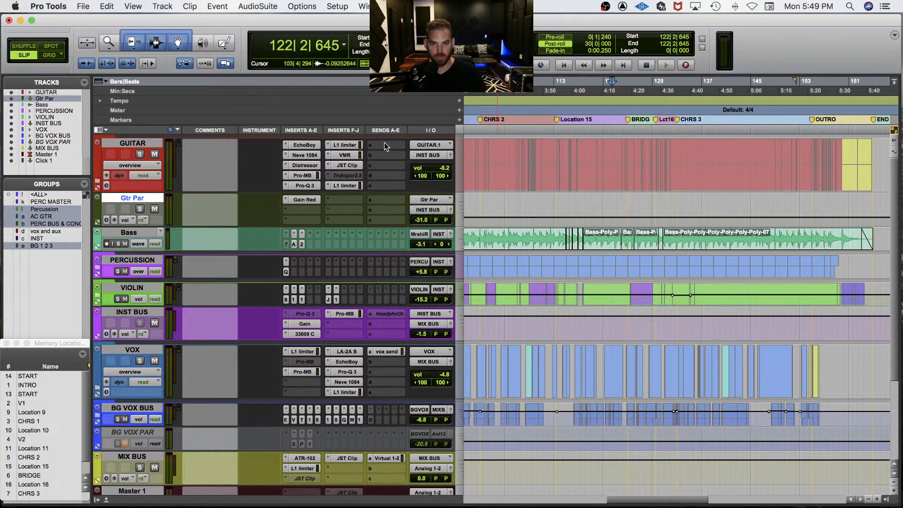
left_click(385, 144)
key("Escape")
left_click(384, 143)
left_click(470, 169)
Step: Play the session, glance at the Gain Reduction, and mute Gtr Par to compare
key("space")
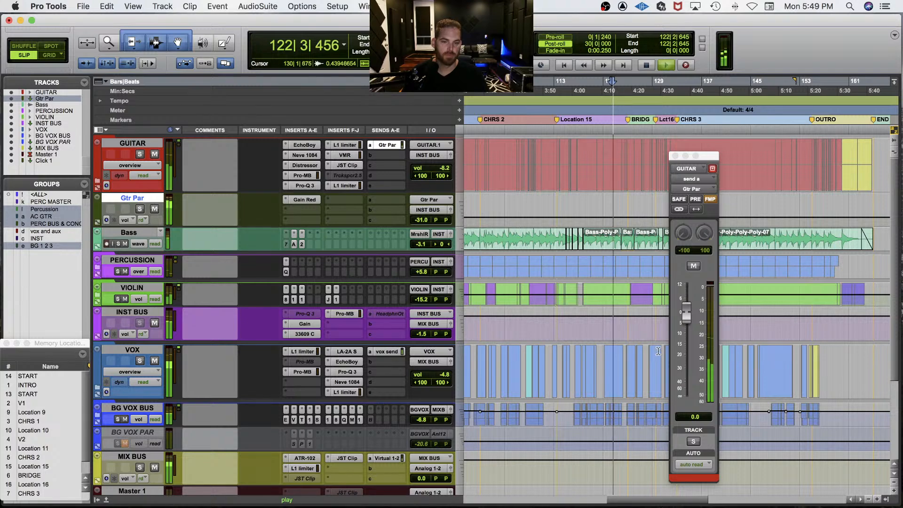
left_click(303, 198)
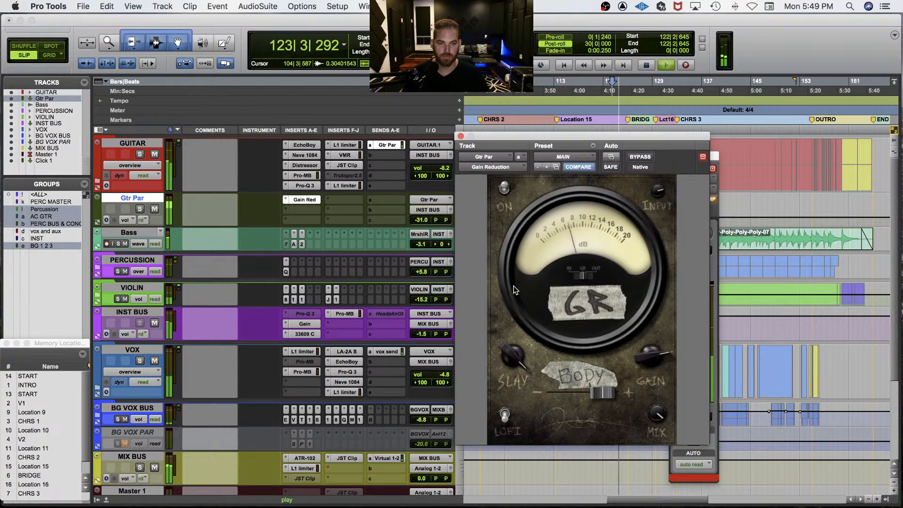
left_click(306, 199)
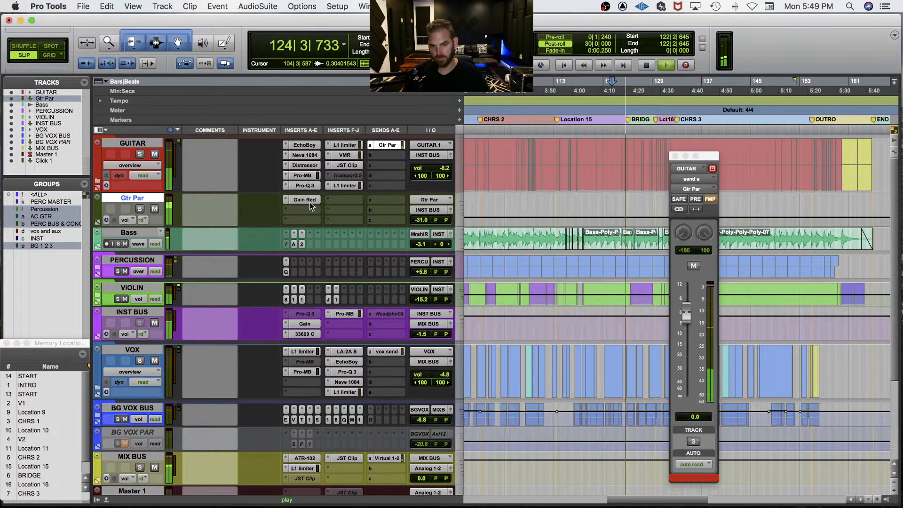
left_click(675, 155)
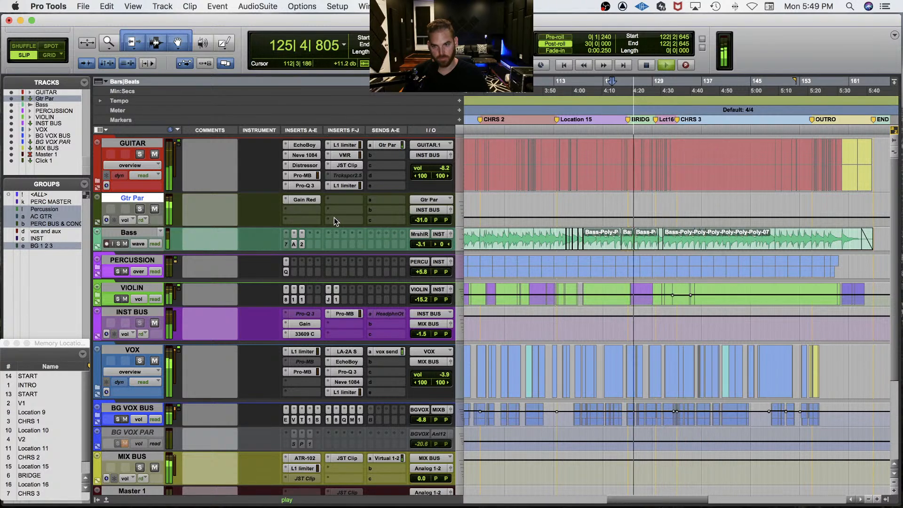
left_click(155, 209)
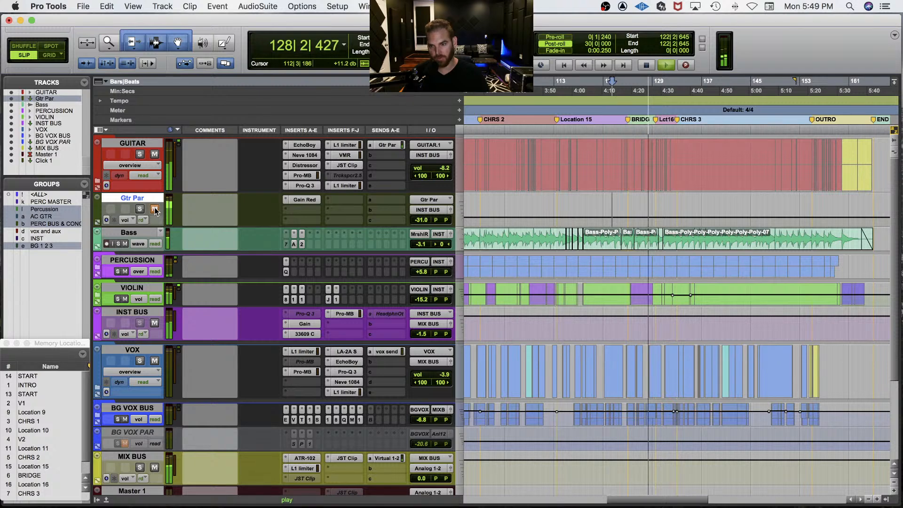
Step: Unmute Gtr Par, stop playback, and look over its Gain Reduction settings twice without changes
left_click(155, 210)
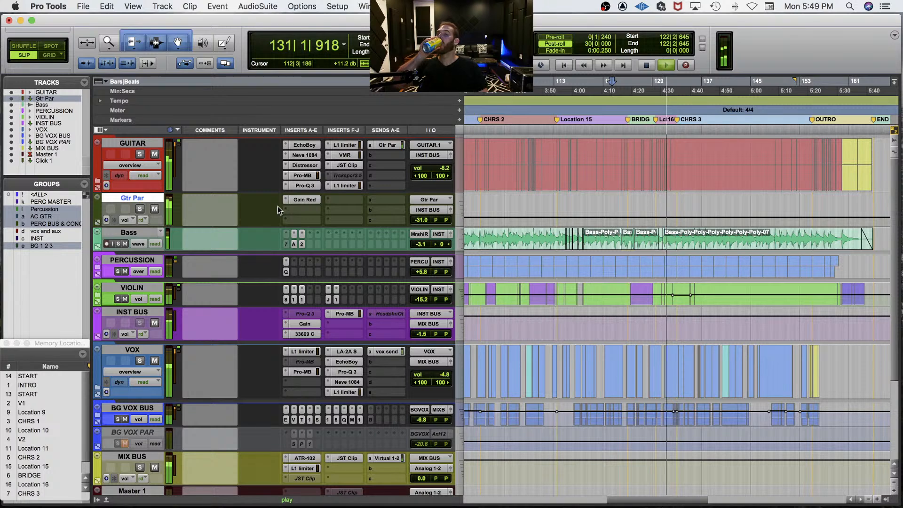
key("space")
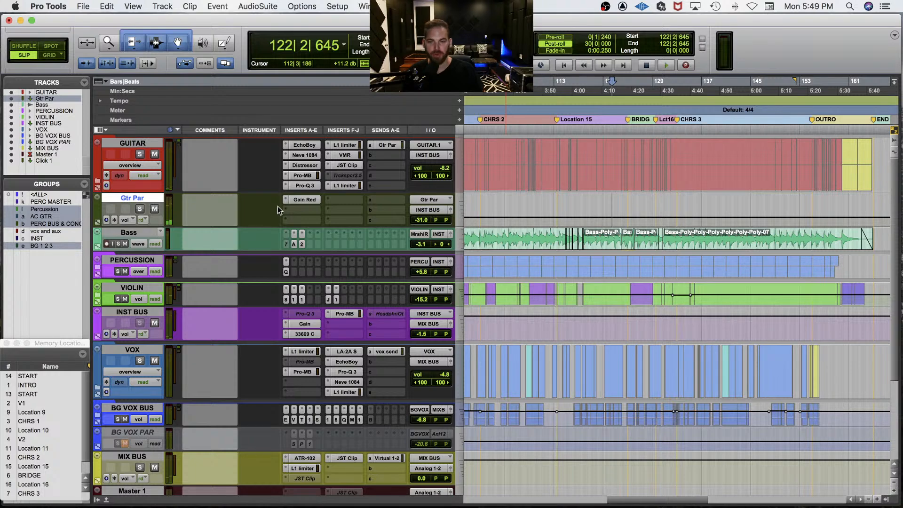
left_click(305, 199)
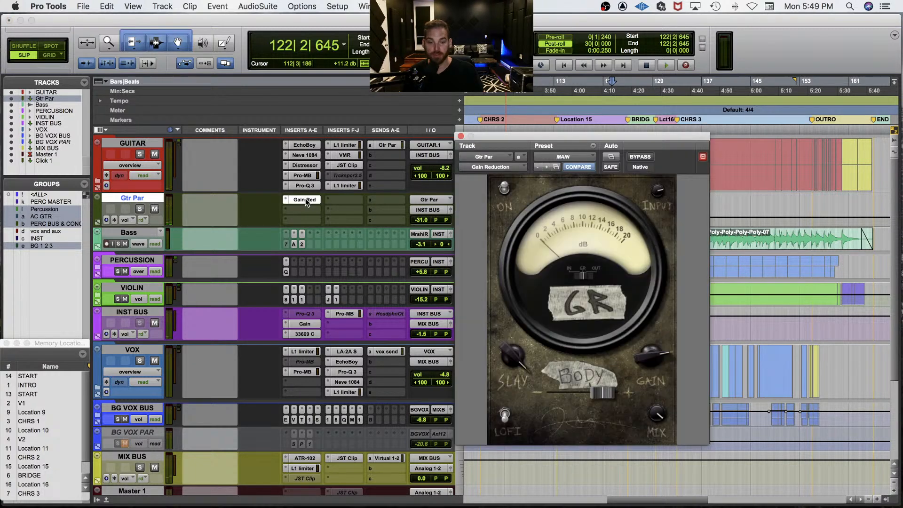
left_click(305, 200)
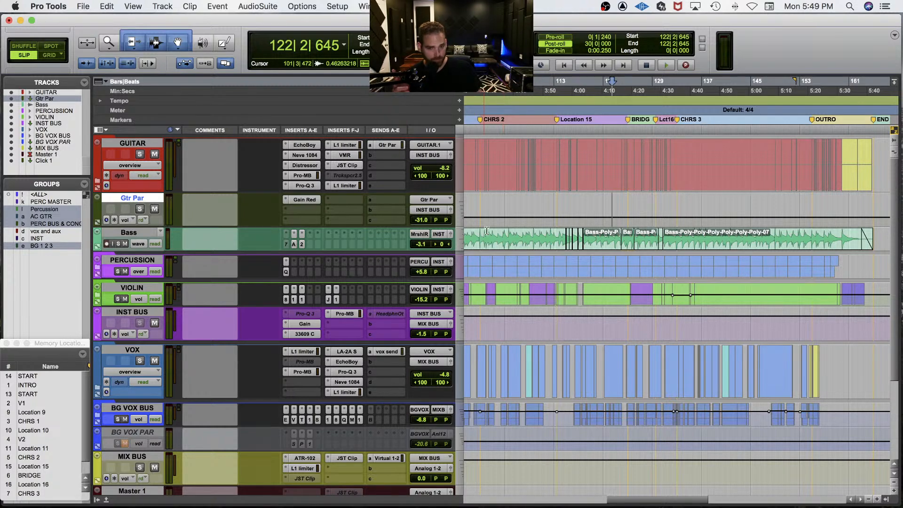
left_click(303, 199)
left_click(290, 201)
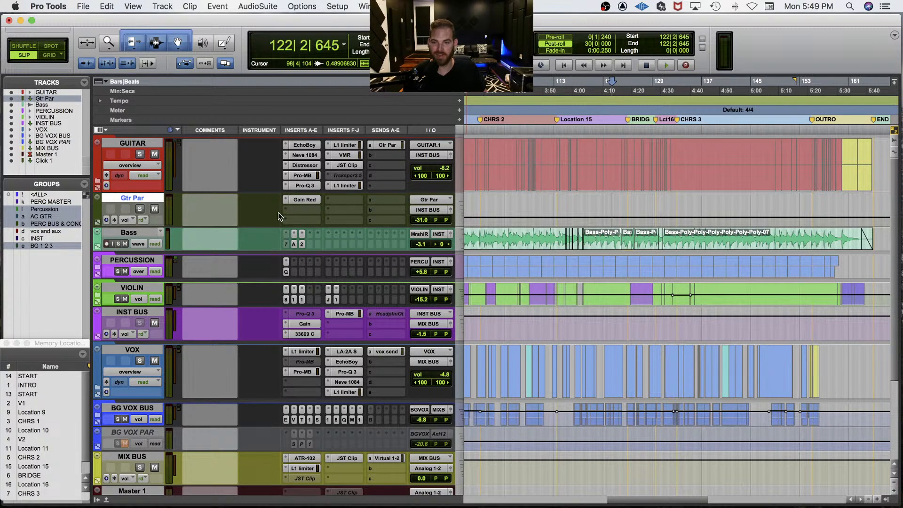
Step: Colour the Gtr Par track yellow-olive, then play from bar 125
left_click(145, 143)
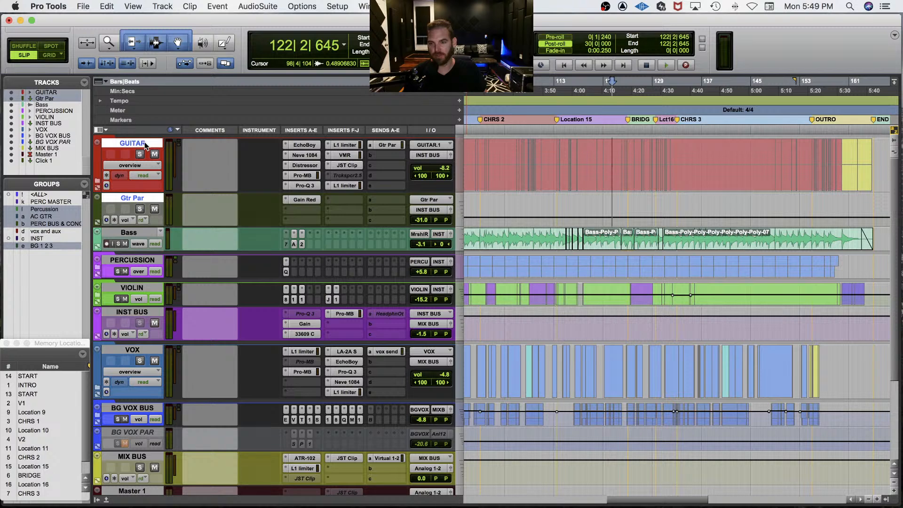
key("super+shift+c")
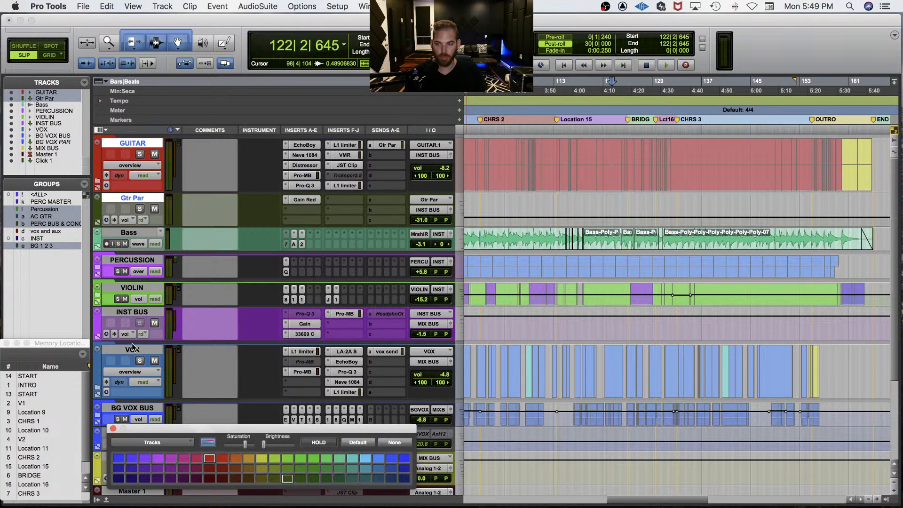
left_click(134, 143, "super")
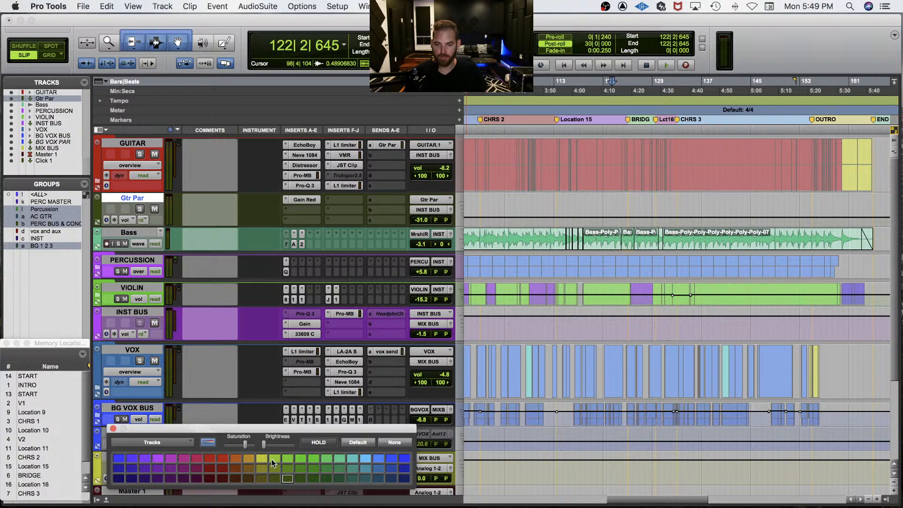
left_click(262, 459)
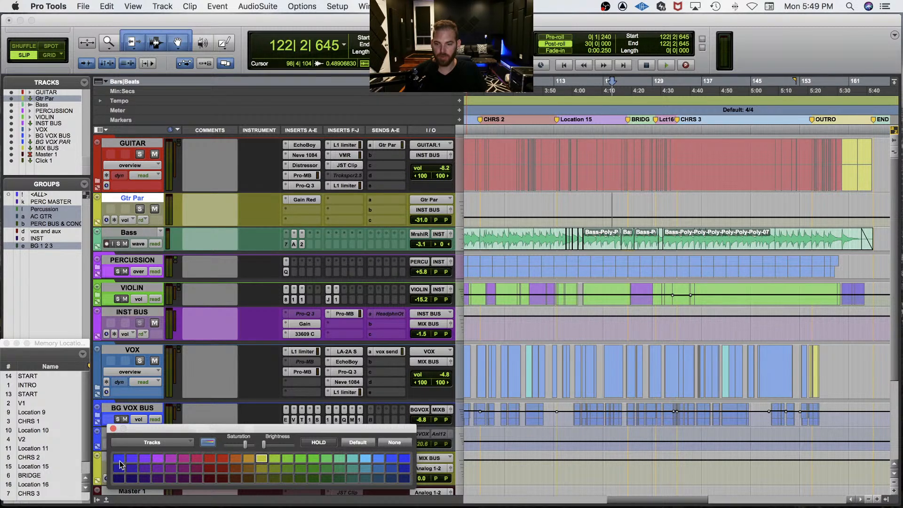
left_click(113, 428)
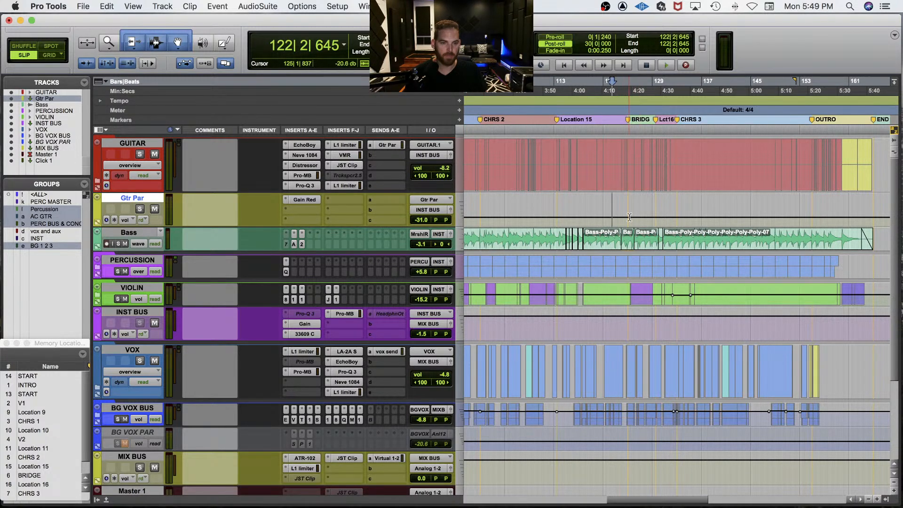
left_click(629, 215)
key("space")
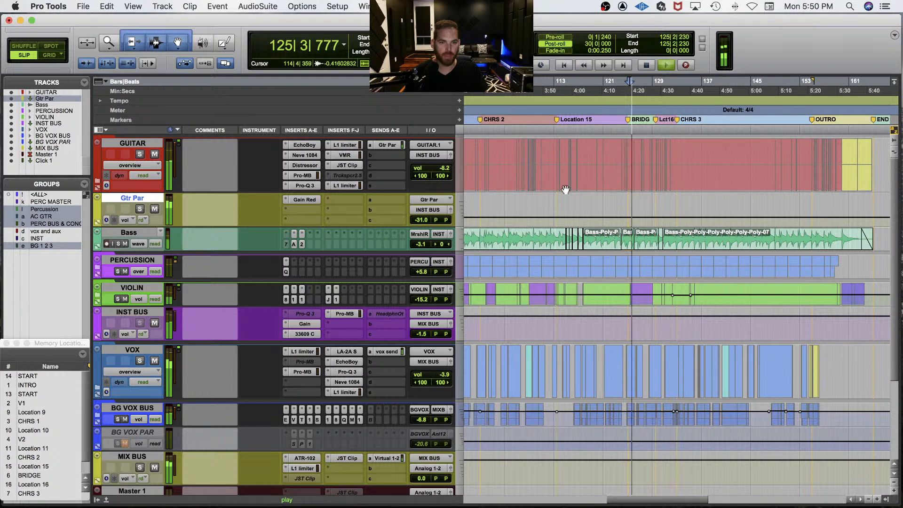
Step: Play from bar 5 and compare the guitars with Gtr Par muted and unmuted
scroll(568, 189, "left", 10)
scroll(541, 191, "left", 3)
key("space")
left_click(490, 205)
key("space")
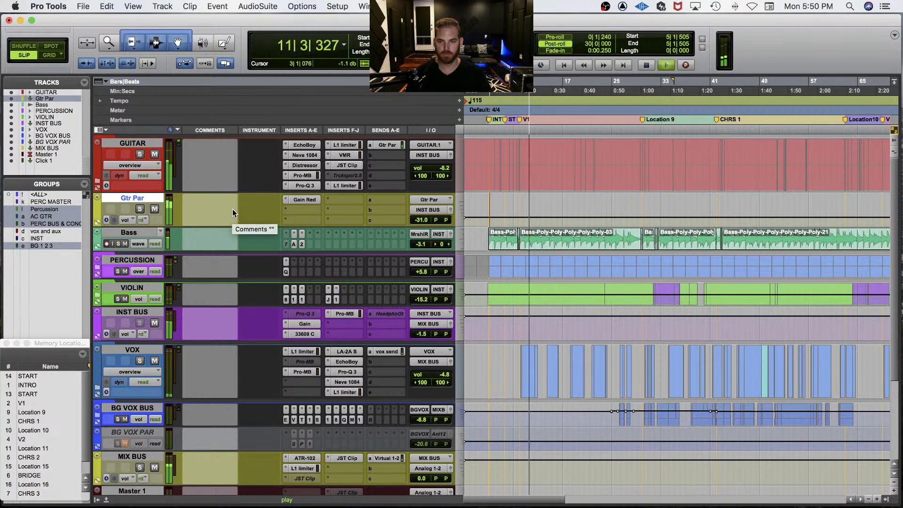
left_click(154, 210)
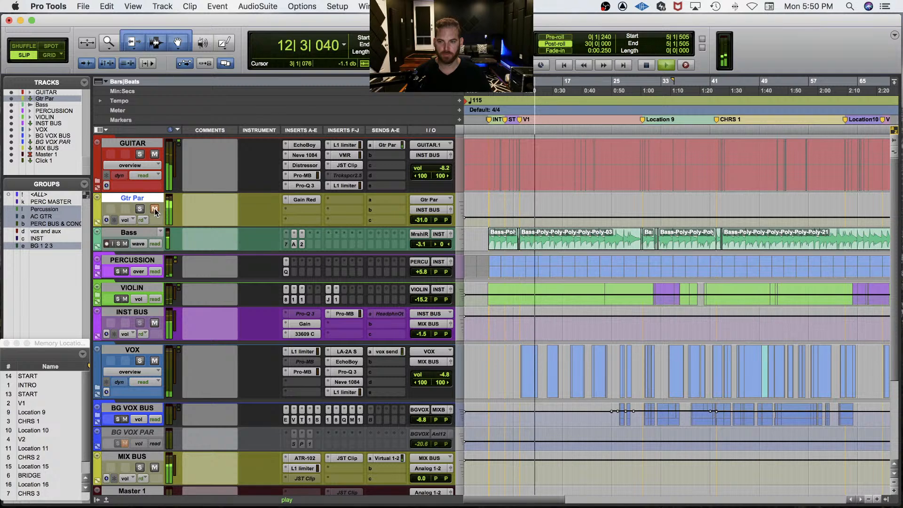
left_click(154, 209)
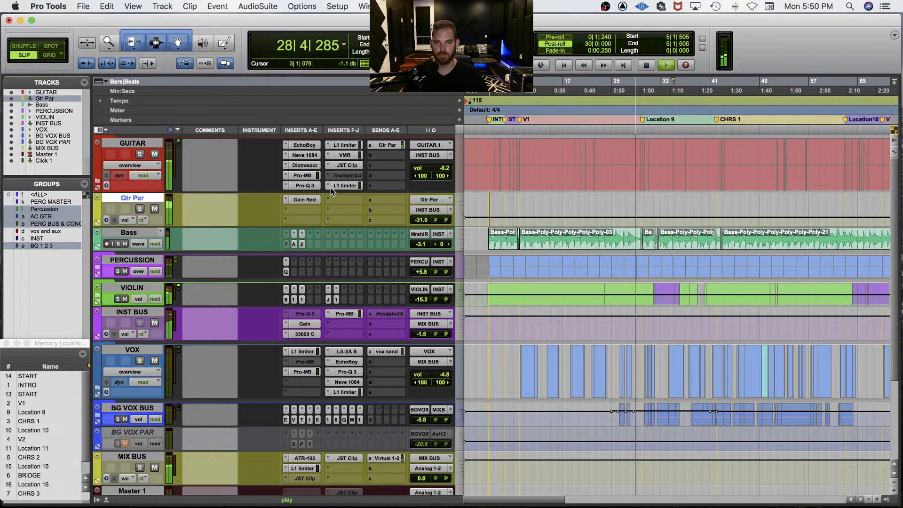
Step: Check GUITAR's Pro-MB plug-in, stop playback, and close the Pro-MB window again
left_click(304, 175)
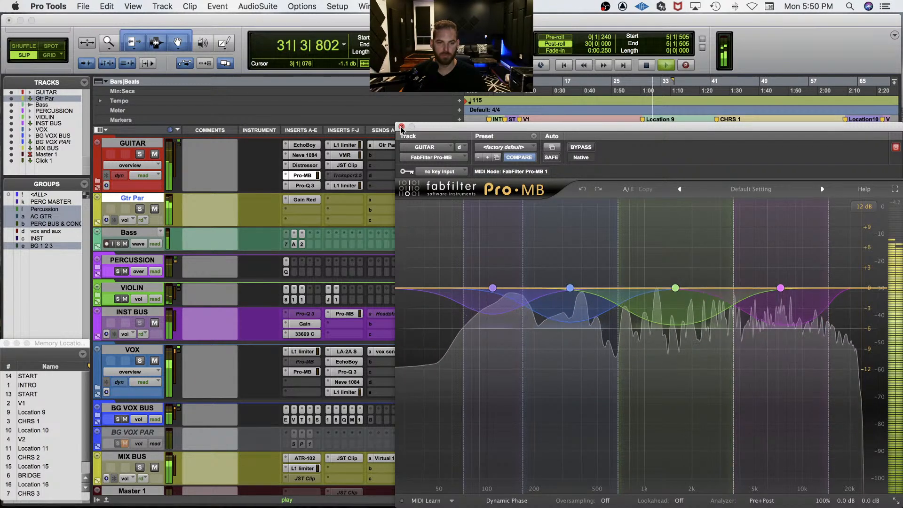
key("space")
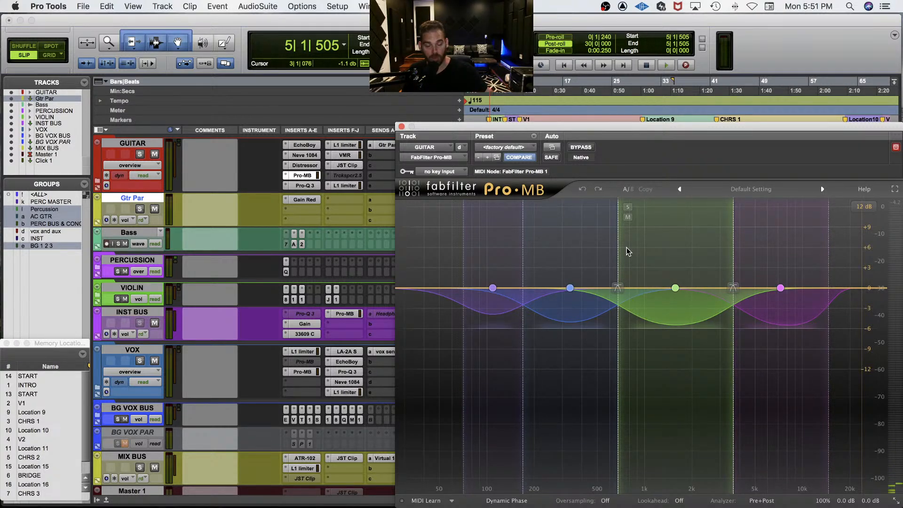
left_click(401, 127)
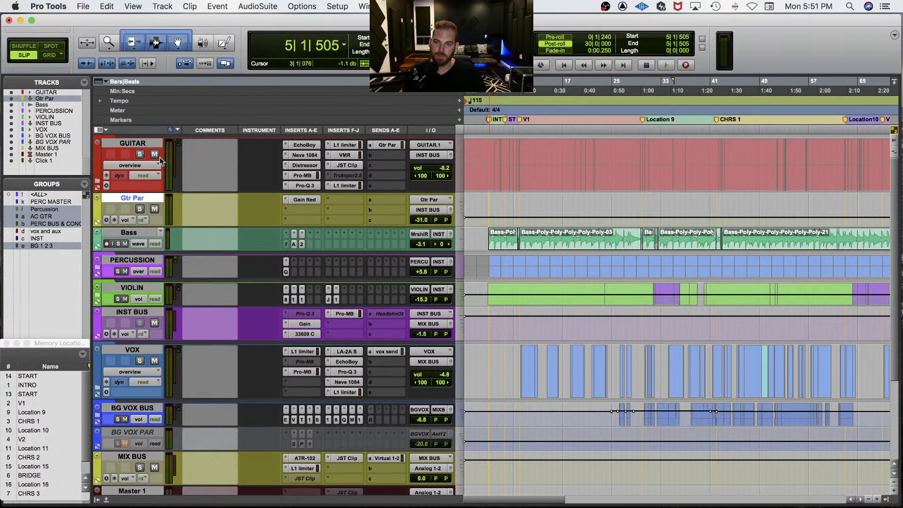
Step: Rename the GUITAR track to Guitar and move it with Gtr Par into a new folder named GUITAR
left_click(147, 146, "shift")
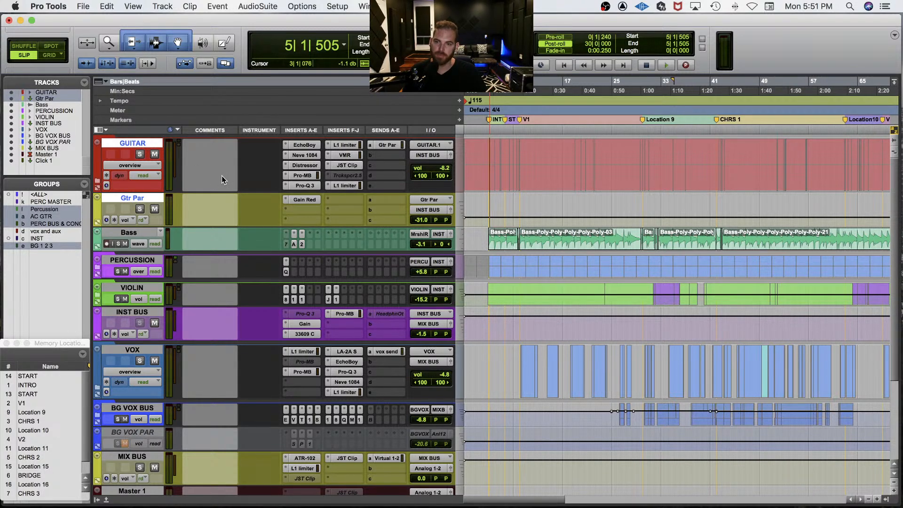
double_click(133, 143)
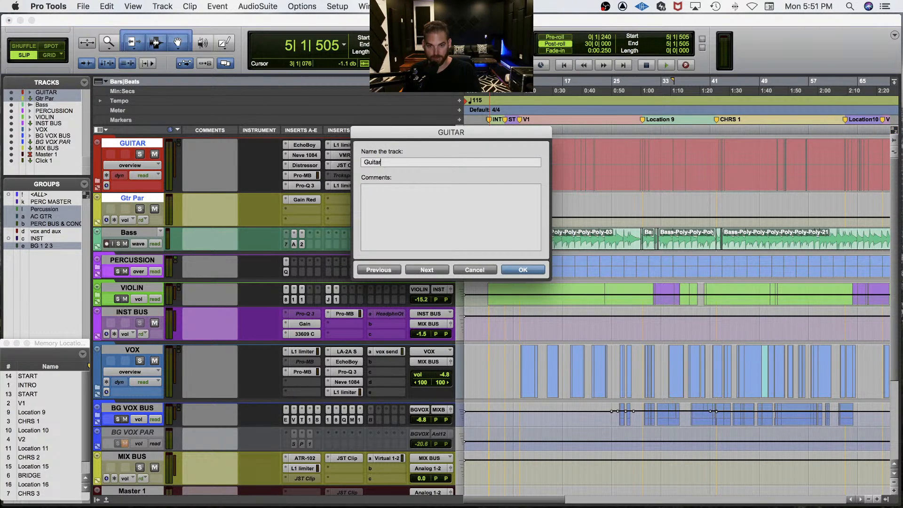
key("Return")
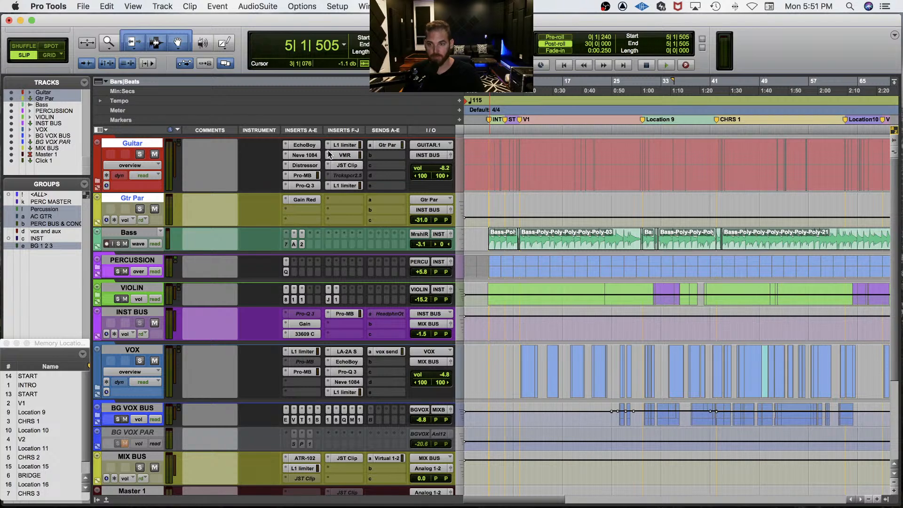
key("super+alt+shift+n")
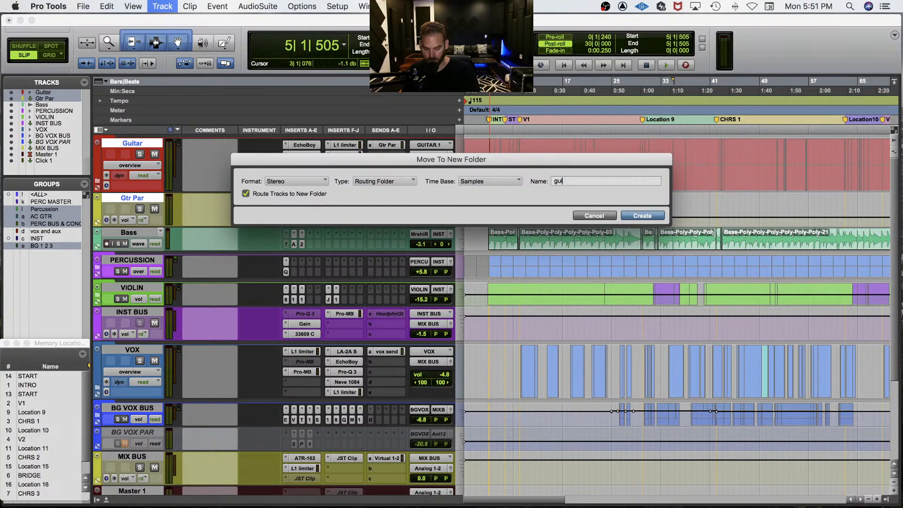
key("super+a")
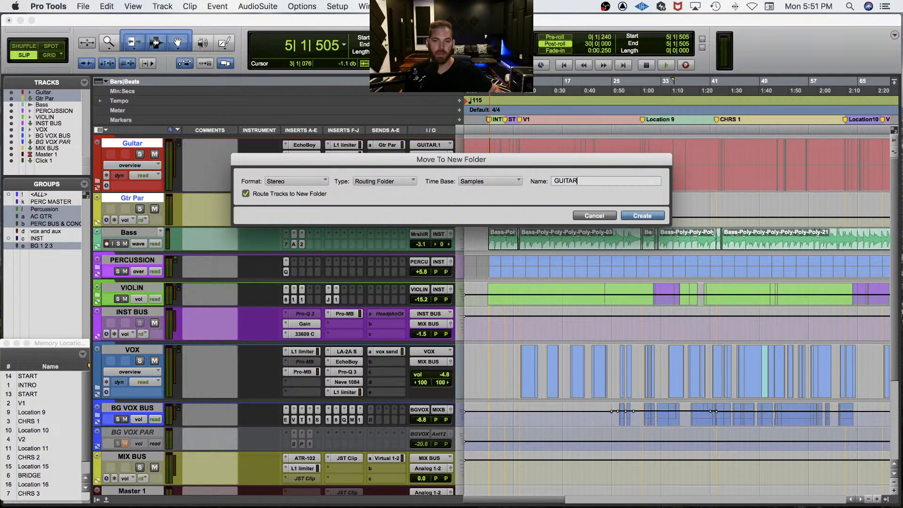
key("Return")
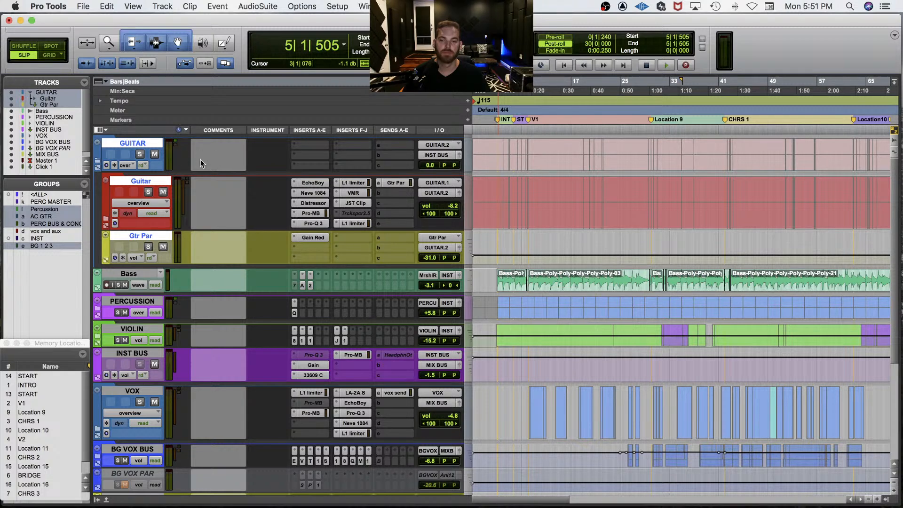
Step: Colour the GUITAR folder and Guitar track red, then collapse the folder
left_click(154, 181)
left_click(142, 144, "shift")
key("super+shift+c")
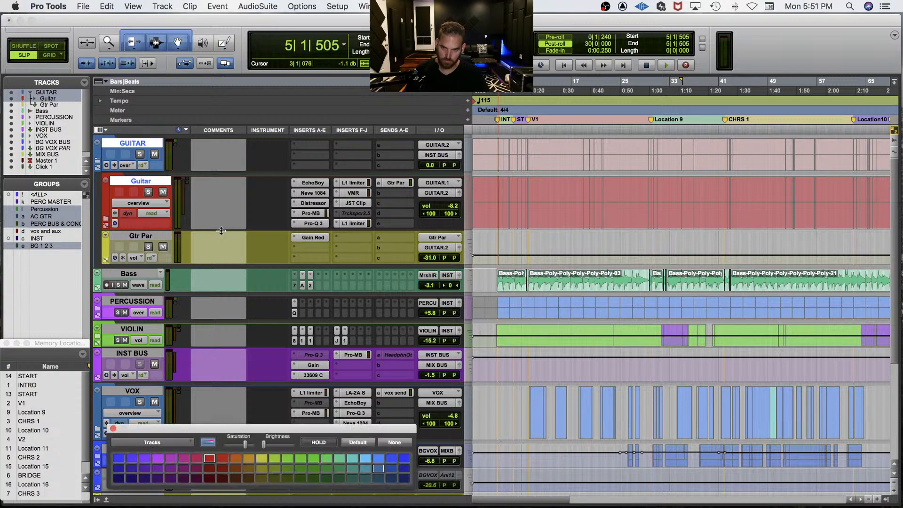
left_click(210, 459)
key("super+shift+c")
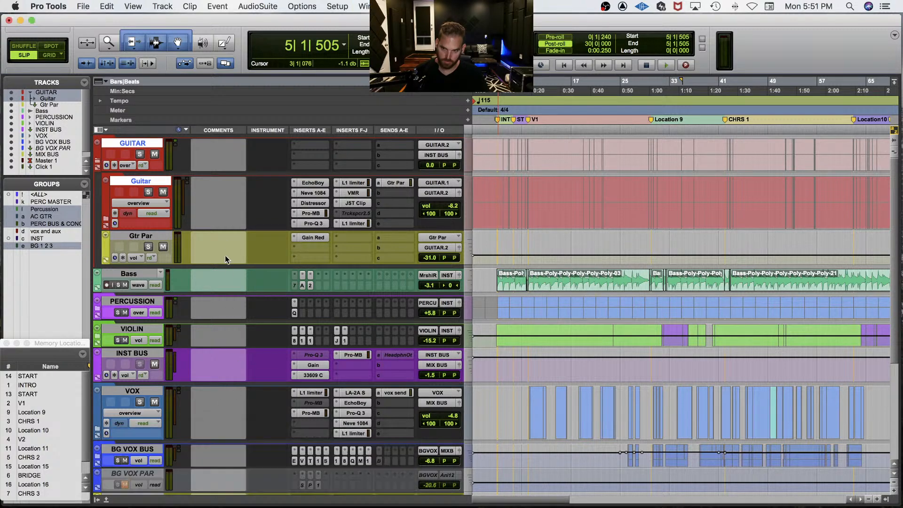
key("shift+f")
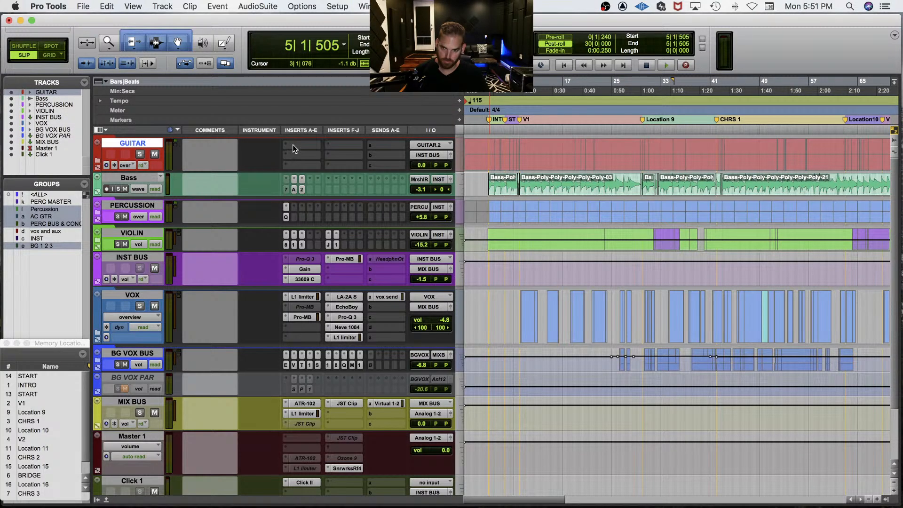
Step: Bring up the plug-in list on an insert slot of the GUITAR folder
left_click(293, 145)
mouse_move(357, 146)
mouse_move(472, 296)
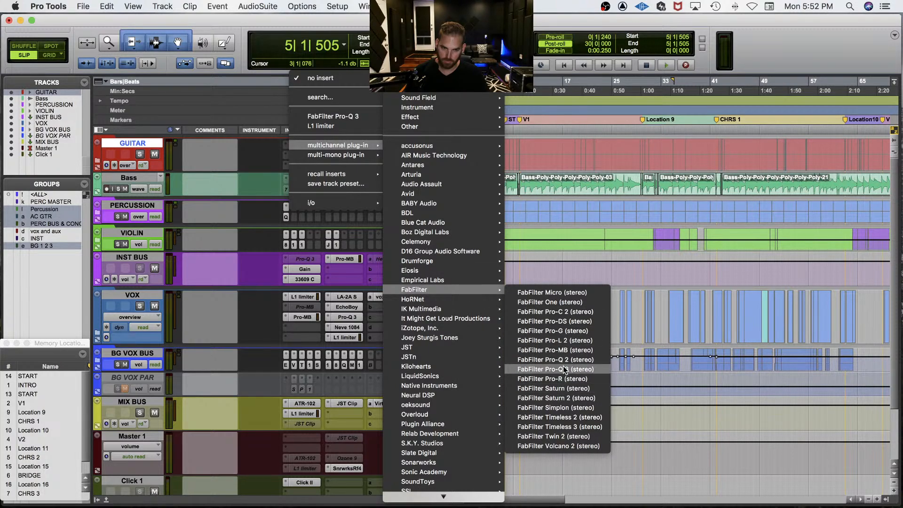
Step: Insert FabFilter Pro-MB on the GUITAR folder and add a compression band near 6 kHz during playback
left_click(560, 351)
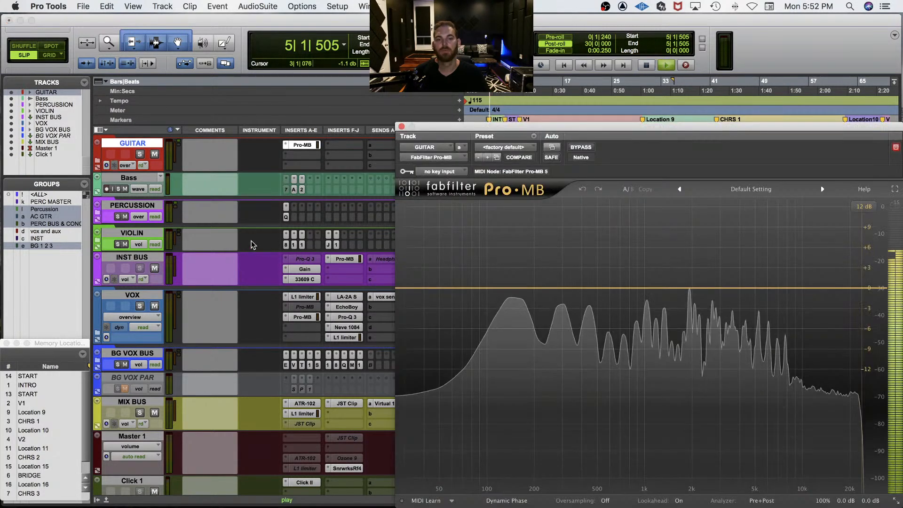
key("space")
left_click_drag(564, 133, 327, 99)
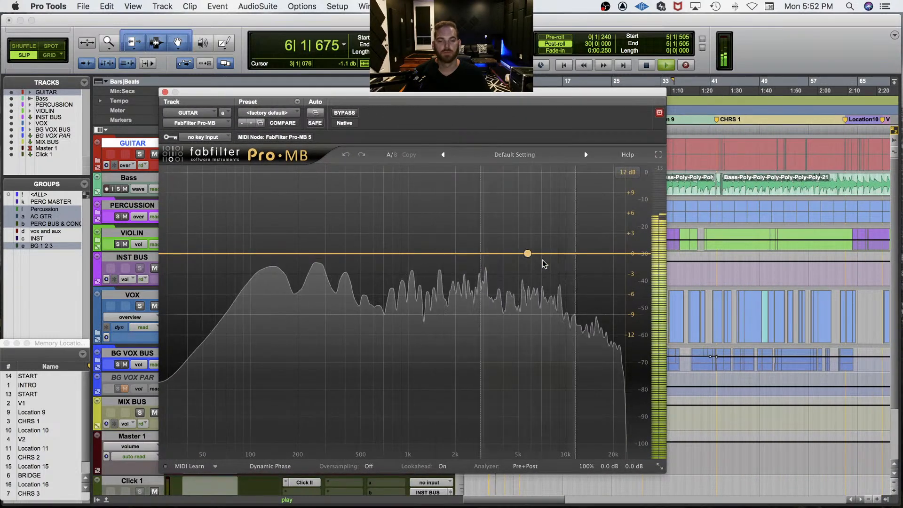
left_click(530, 254)
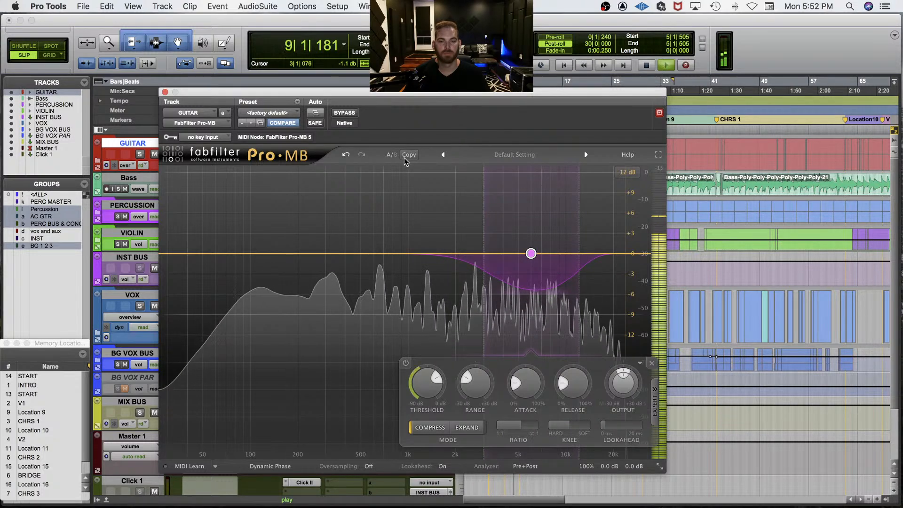
key("space")
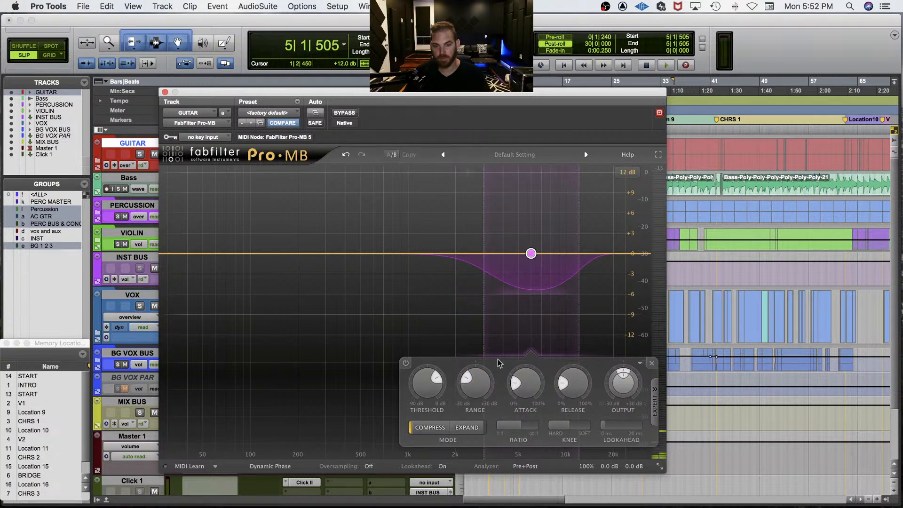
Step: Set Pro-MB Band 1's threshold to -28.98 dB while listening, then close the plug-in
mouse_move(433, 380)
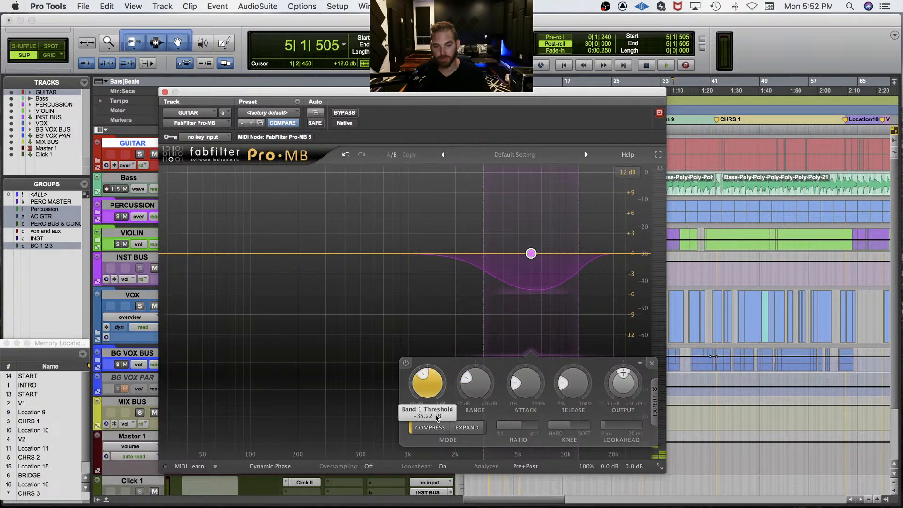
key("space")
left_click_drag(424, 392, 425, 374)
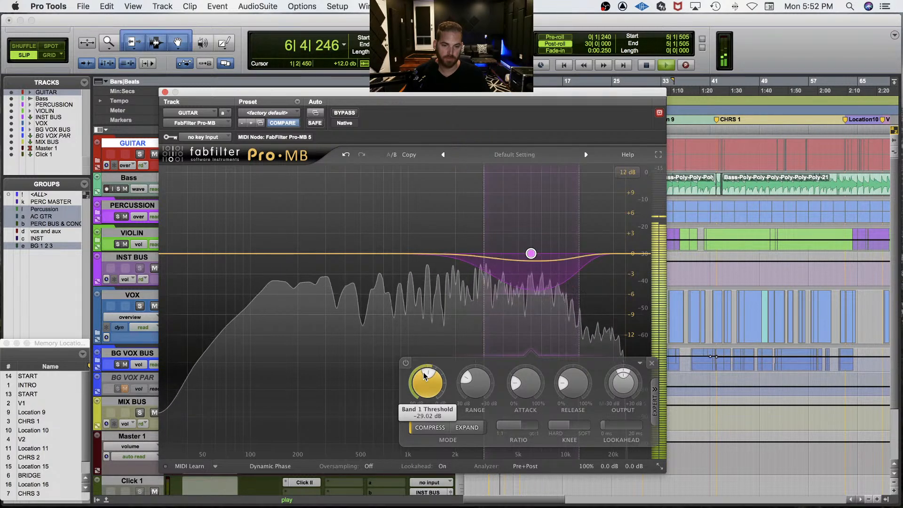
left_click_drag(427, 391, 428, 388)
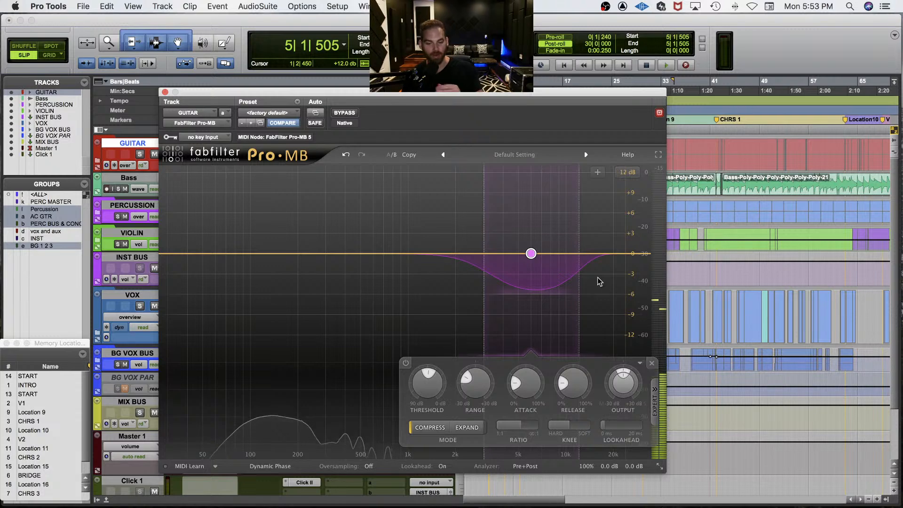
key("space")
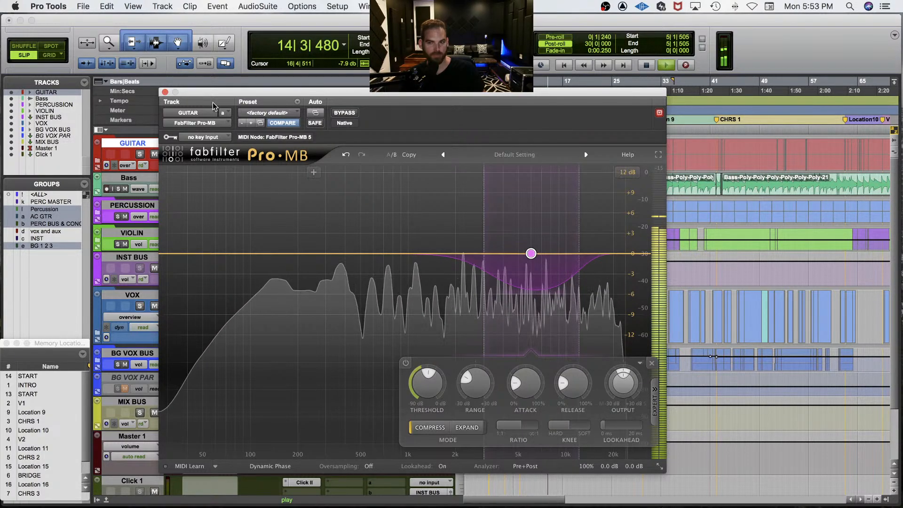
key("space")
left_click(165, 91)
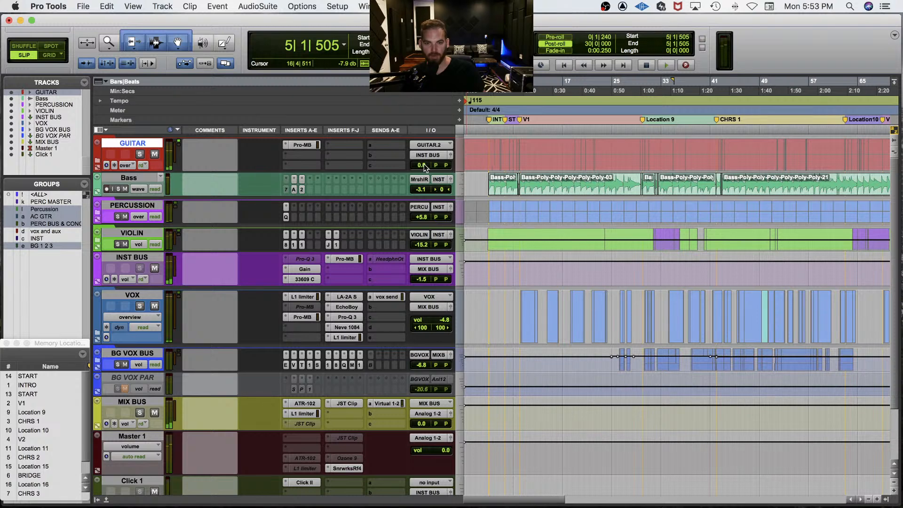
Step: Audition the guitars from bar 16 while trimming the GUITAR folder's volume fader down
left_click_drag(421, 166, 421, 170)
key("space")
left_click(558, 154)
key("space")
key("space")
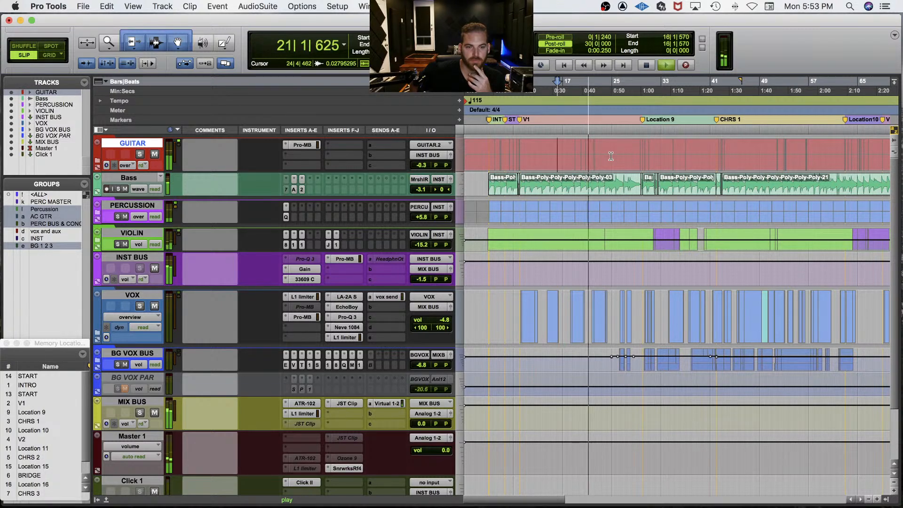
left_click(420, 165)
left_click_drag(419, 164, 420, 161)
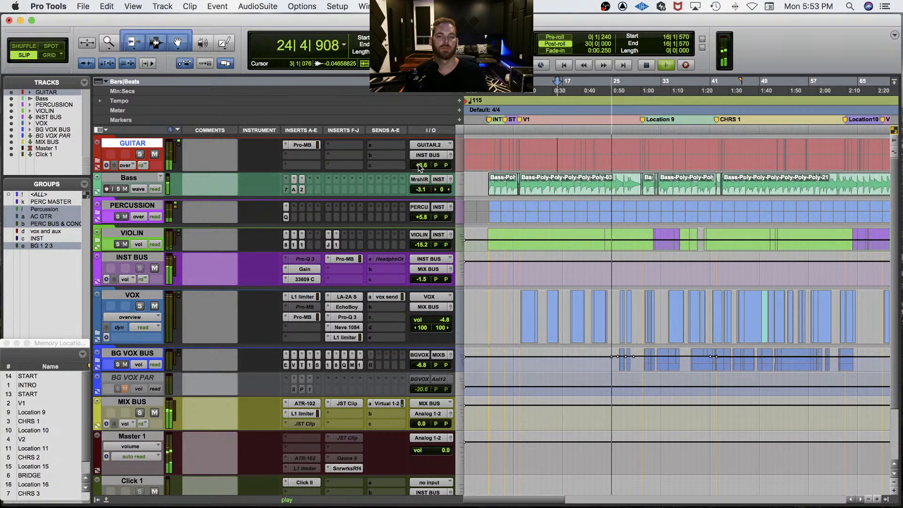
left_click_drag(425, 167, 424, 167)
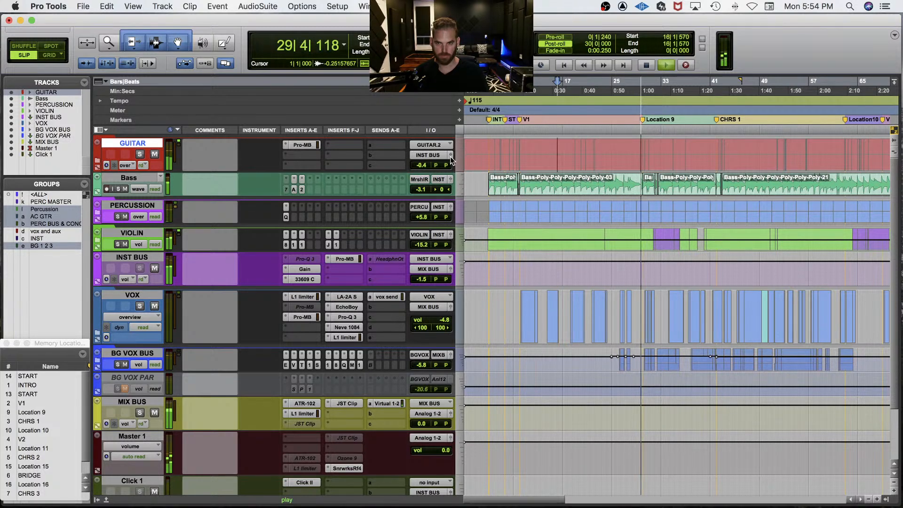
Step: Bring up the plug-in list for the GUITAR folder's next insert slot
left_click(300, 154)
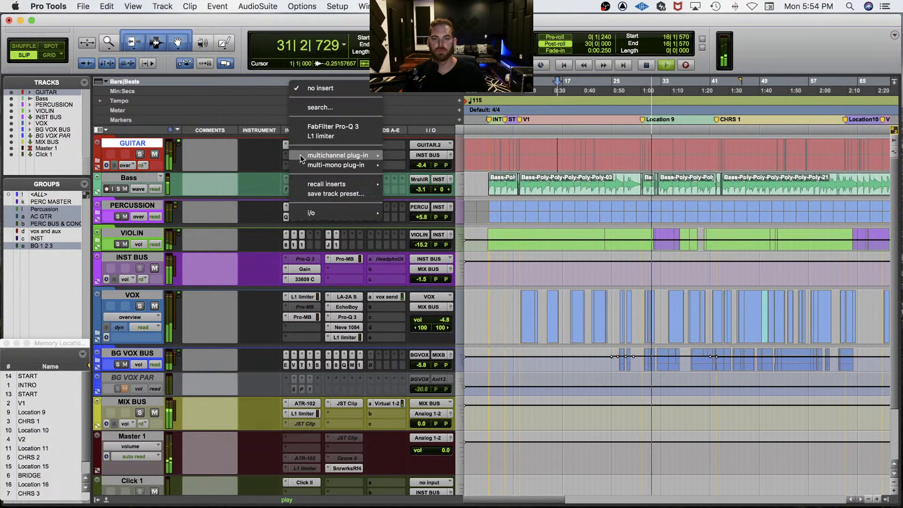
left_click(264, 154)
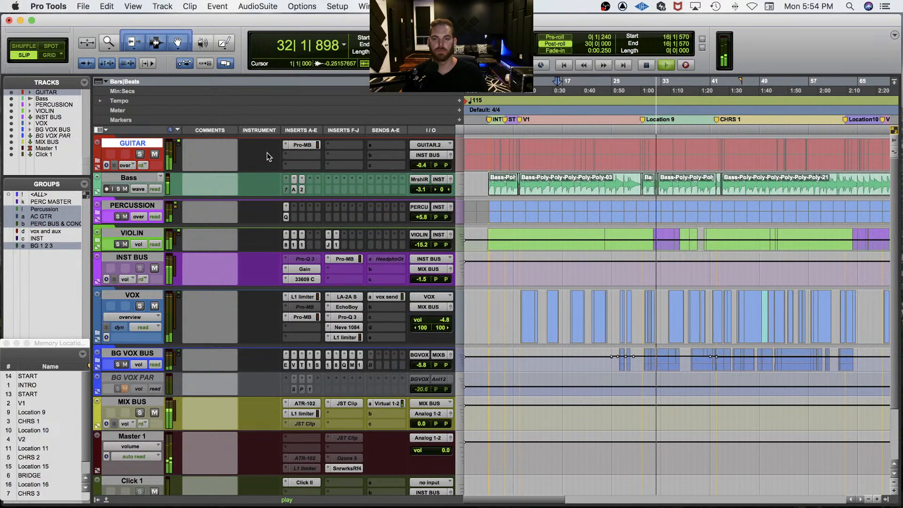
left_click(300, 152)
left_click(299, 154)
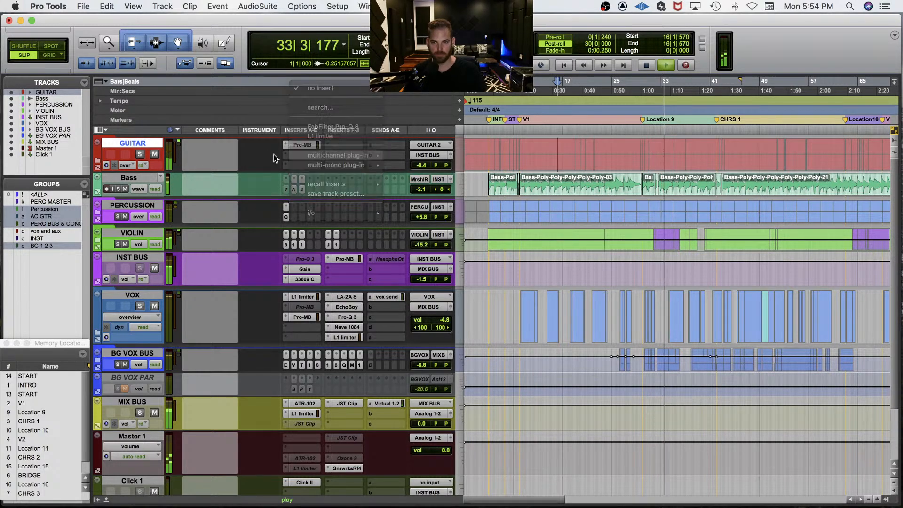
left_click(298, 155)
Step: Insert JST Clip on the GUITAR folder after Pro-MB and audition it
left_click(298, 154)
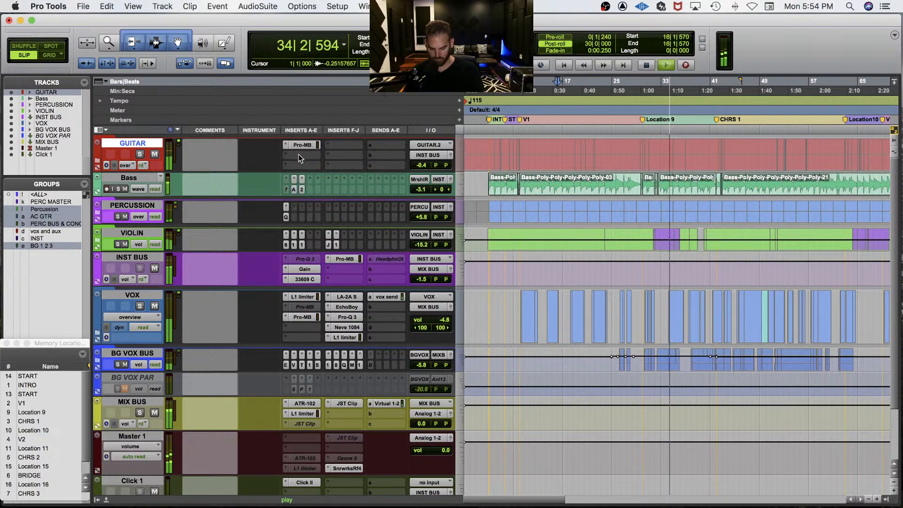
type("jst cl")
key("Return")
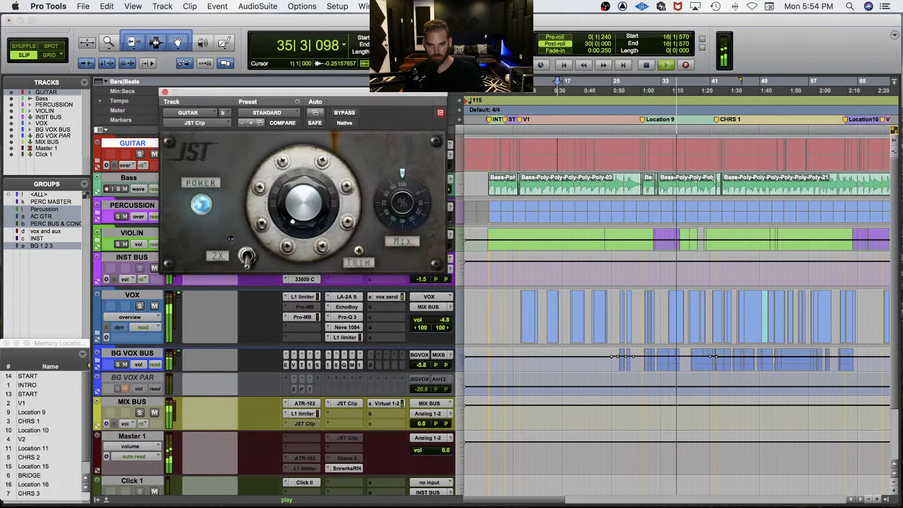
key("space")
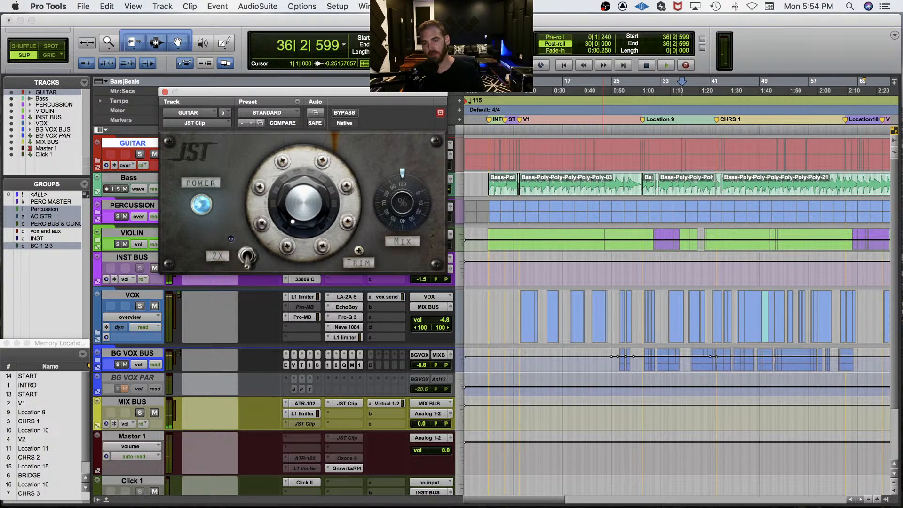
left_click_drag(339, 93, 512, 192)
key("space")
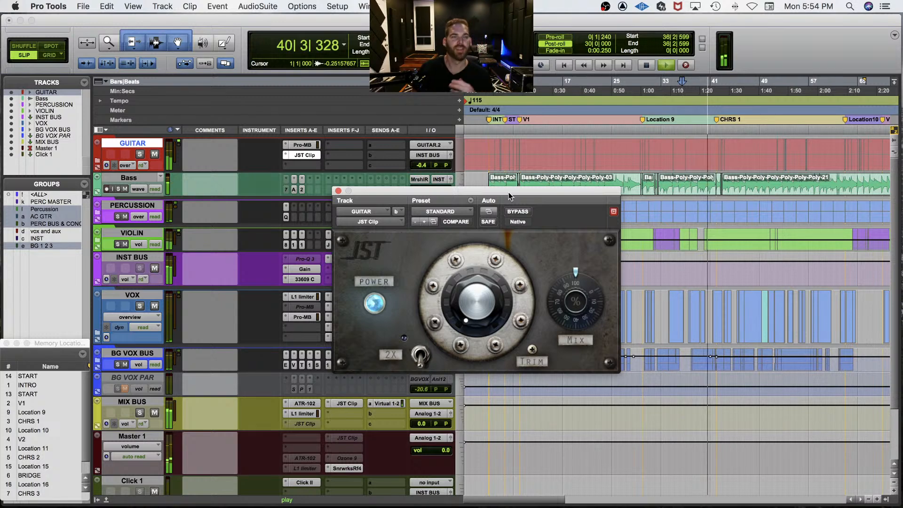
key("space")
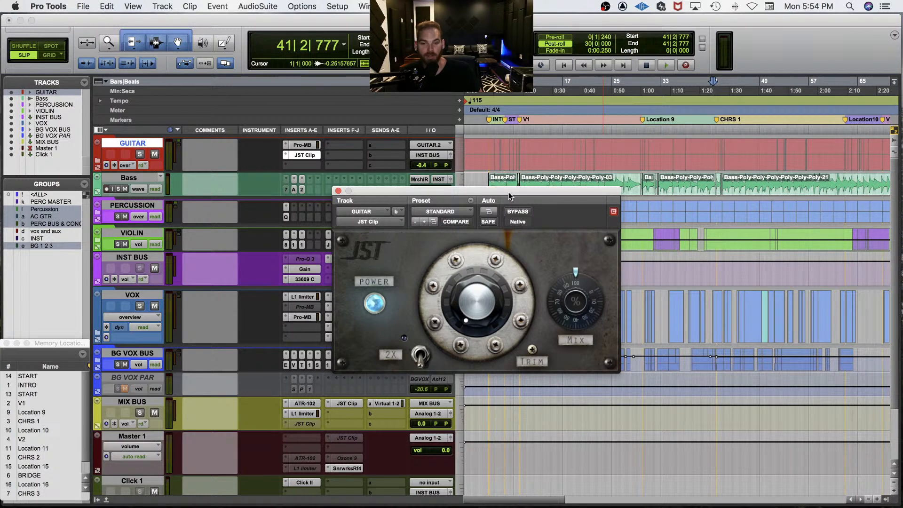
Step: Set the JST Clip amount to -4 and toggle its 2X mode during playback
key("space")
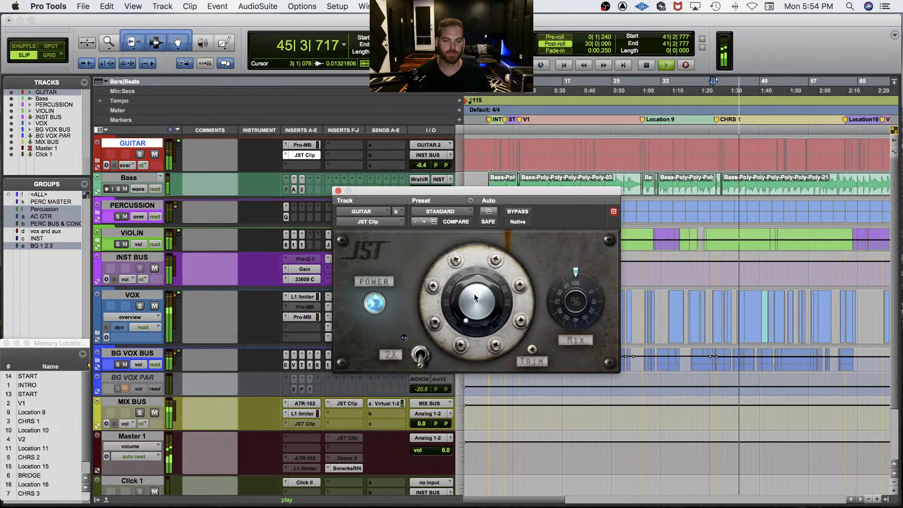
left_click(492, 255)
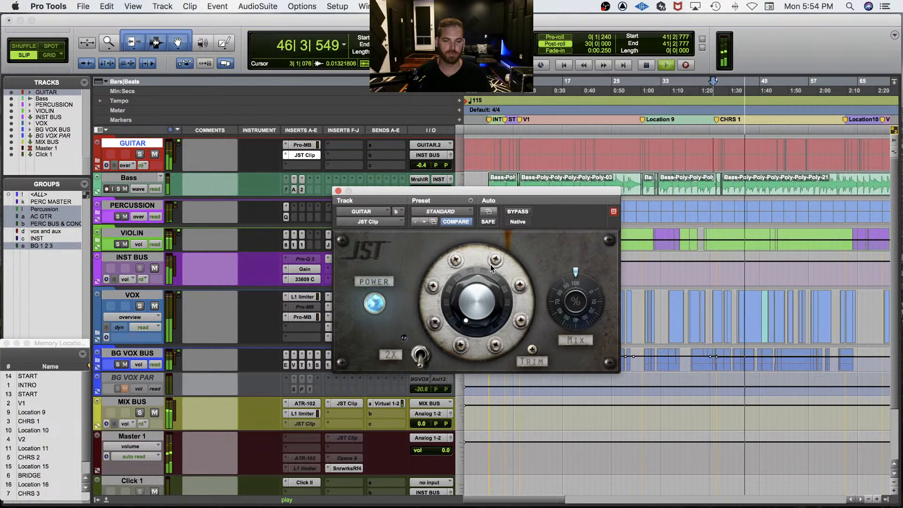
double_click(475, 298)
key("Return")
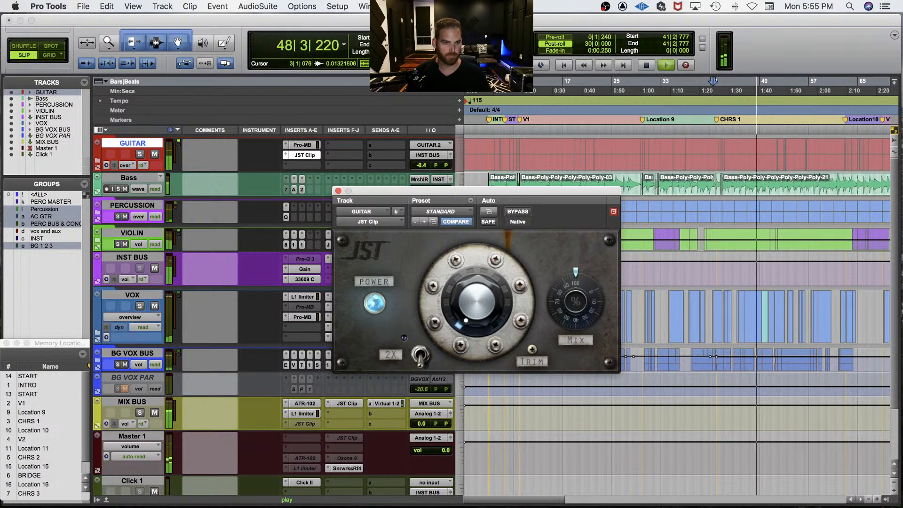
double_click(469, 299)
type("-4")
key("Return")
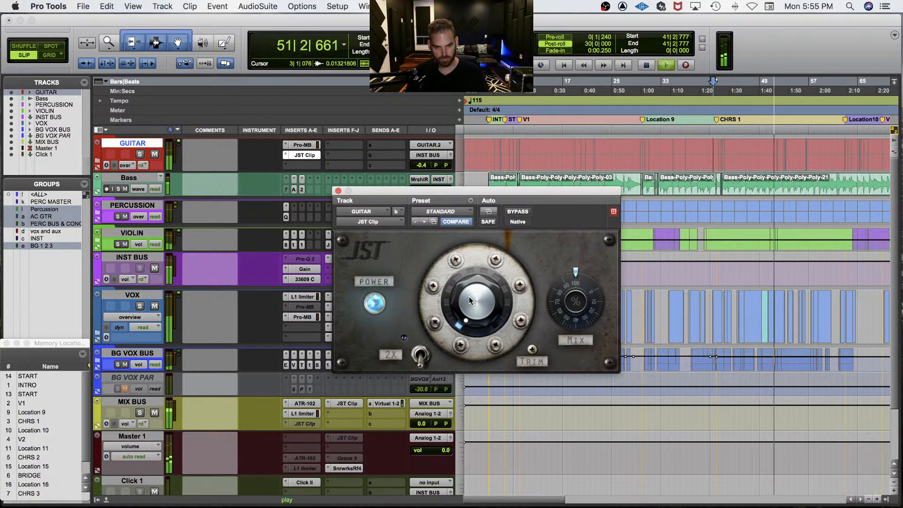
left_click(420, 357)
Step: Audition the JST Clip settings on the guitars, then close the plug-in and stop playback
key("space")
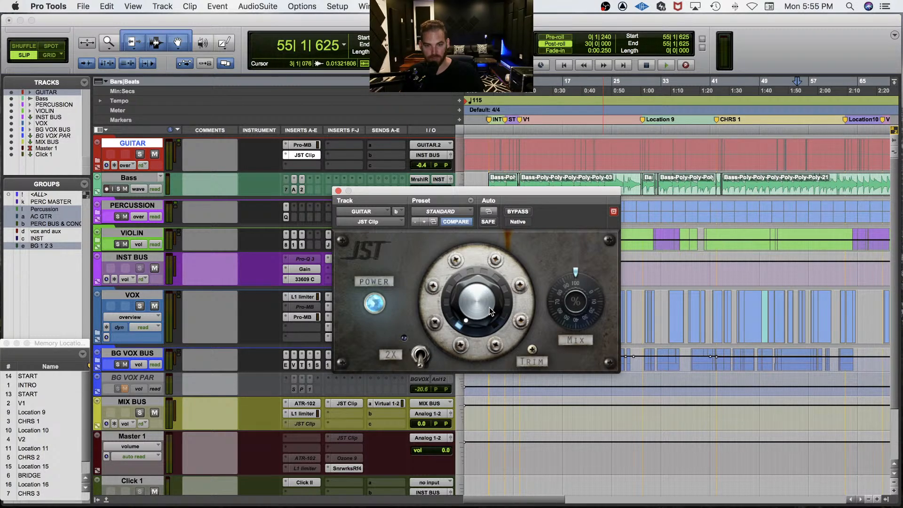
key("space")
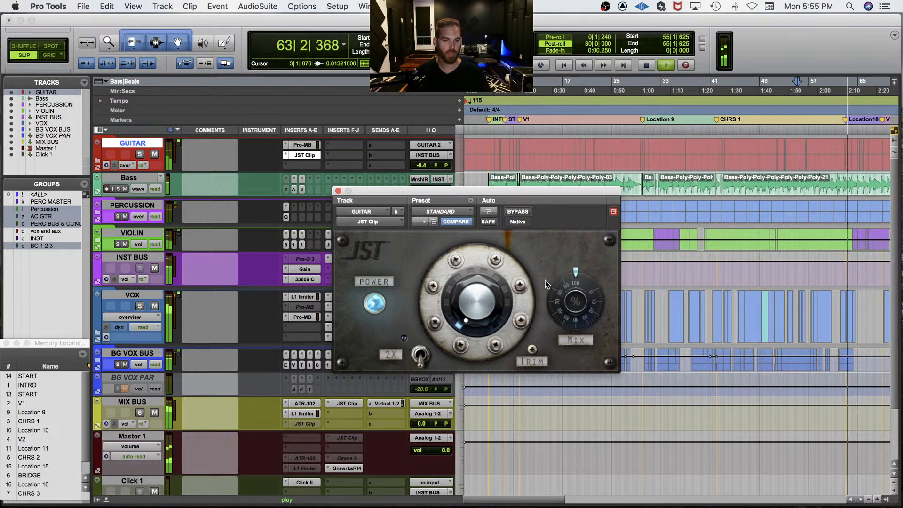
mouse_move(484, 296)
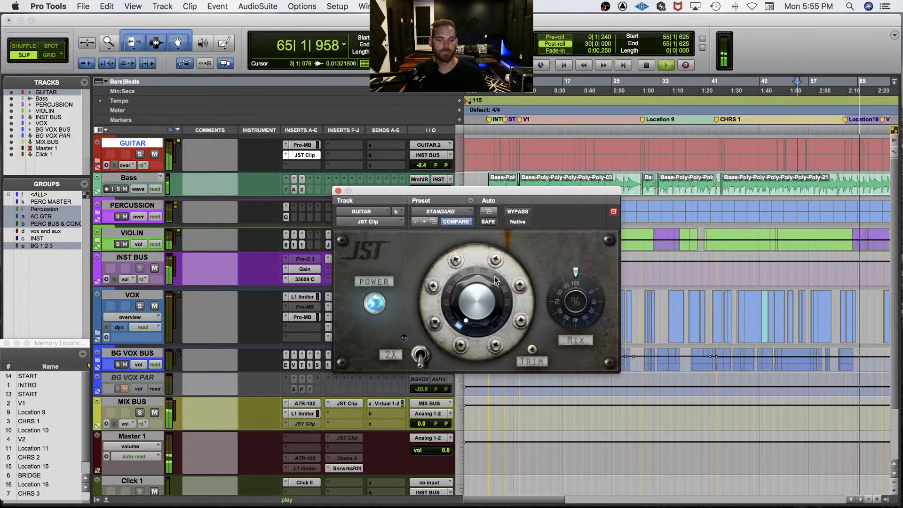
mouse_move(522, 268)
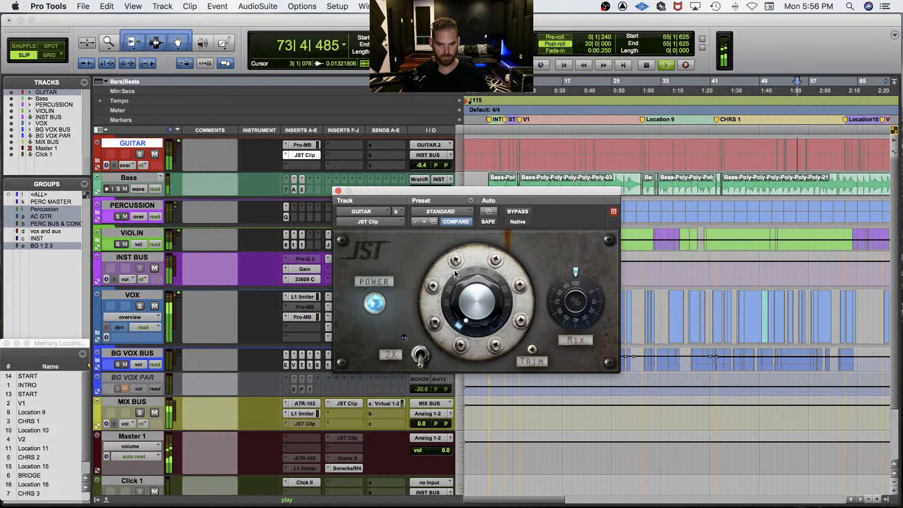
left_click(338, 191)
key("space")
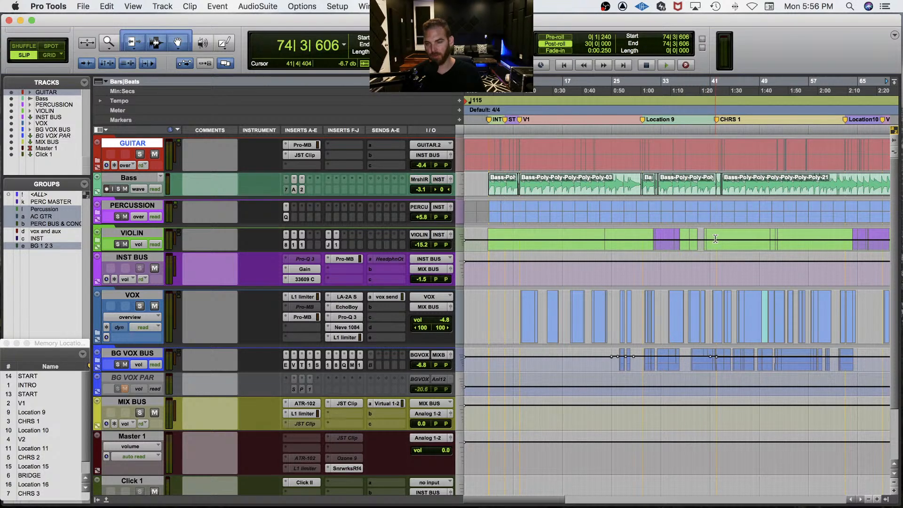
Step: Enlarge the VIOLIN track, zoom out to the whole song, and check its L1 Limiter insert
key("space")
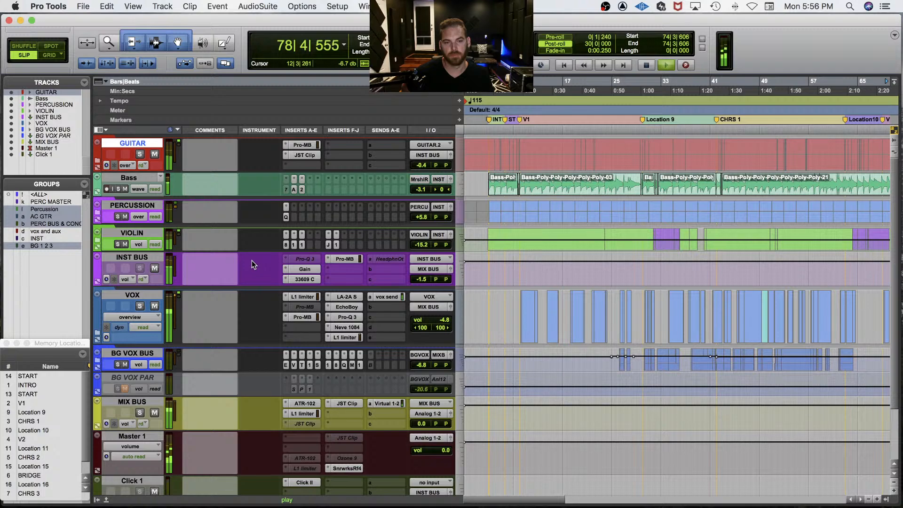
left_click(143, 231)
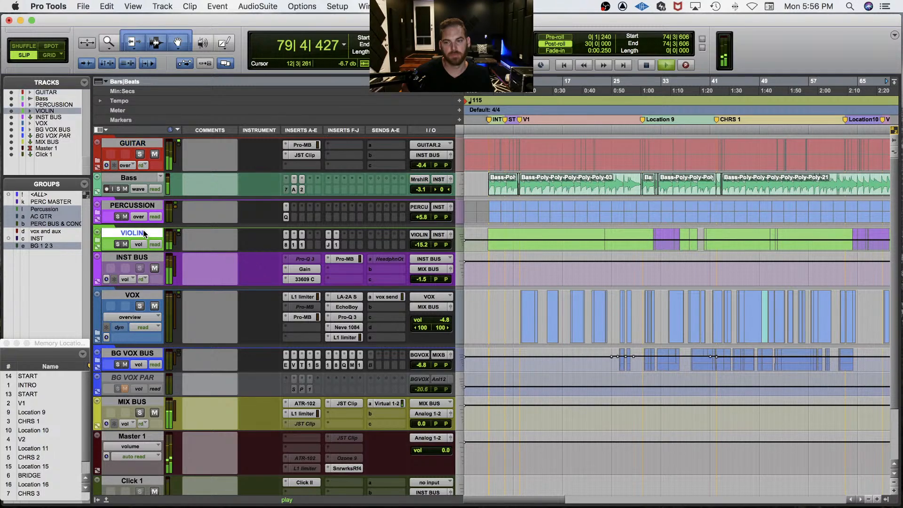
key("ctrl+Up")
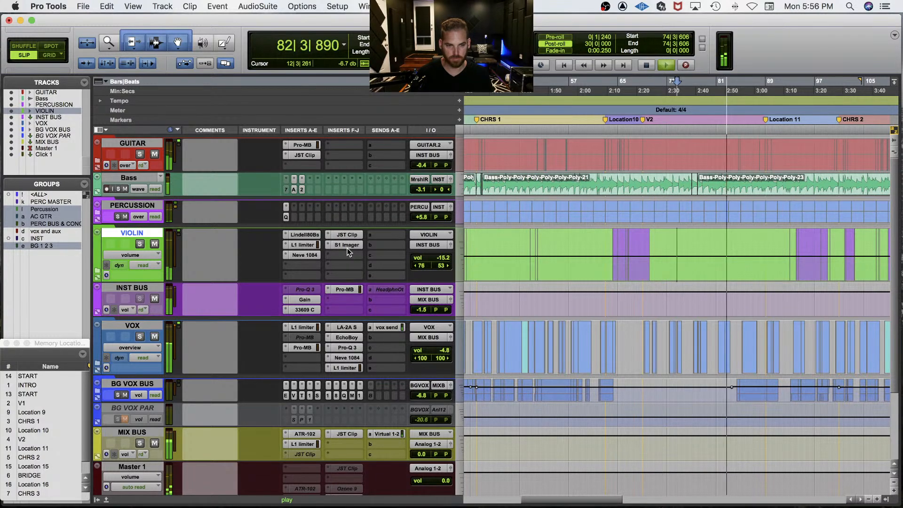
key("r")
key("r")
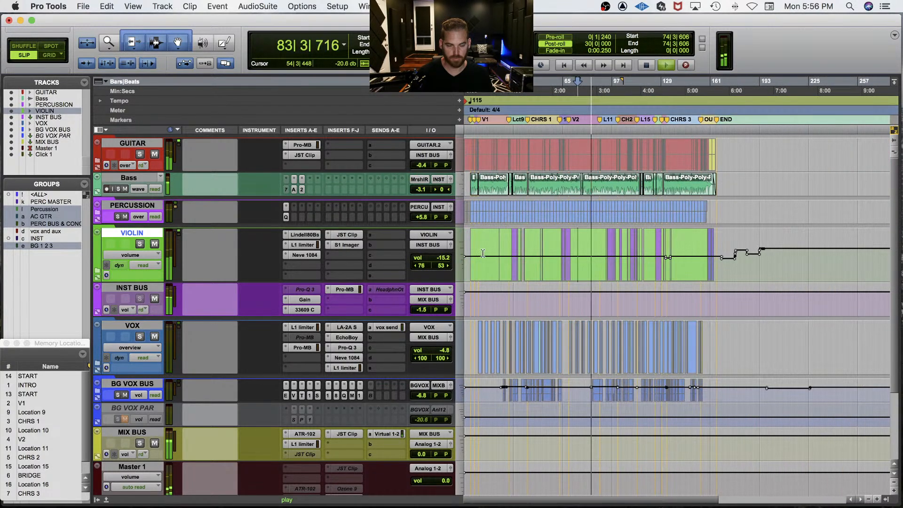
left_click(301, 244)
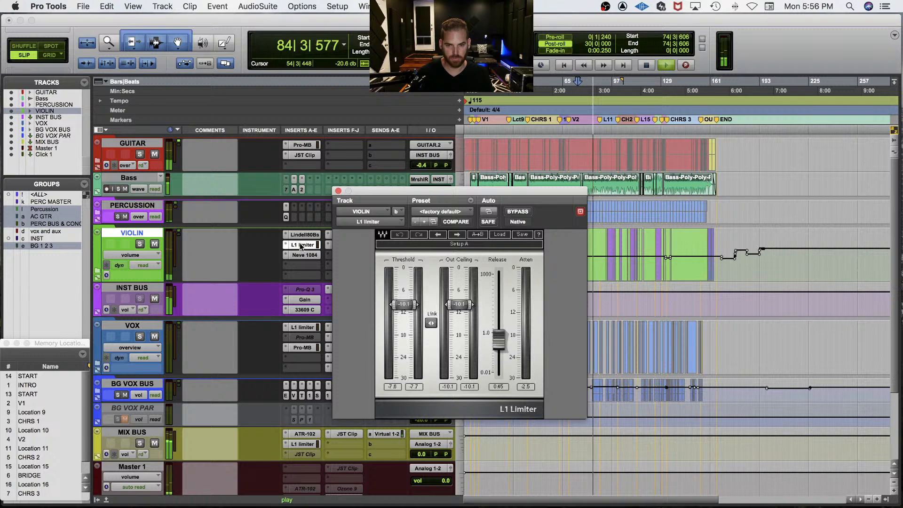
left_click(301, 244)
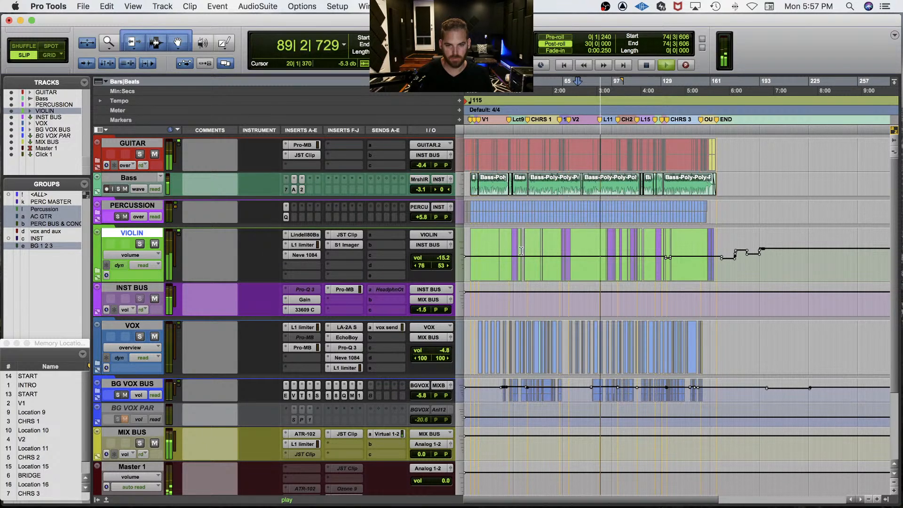
triple_click(562, 264)
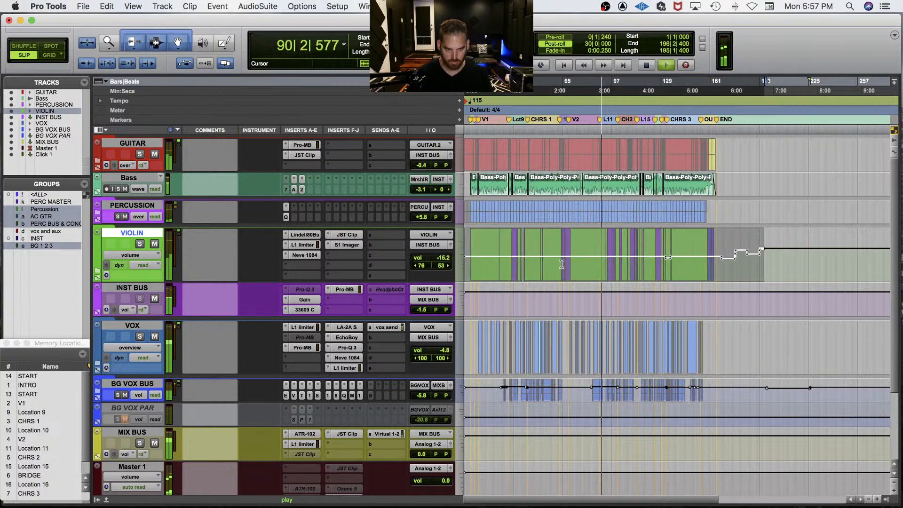
left_click_drag(570, 234, 570, 232)
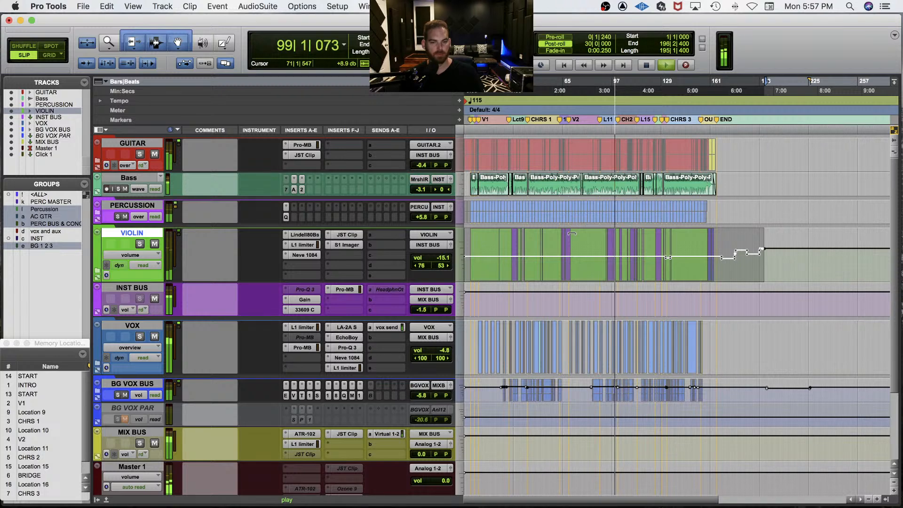
key("space")
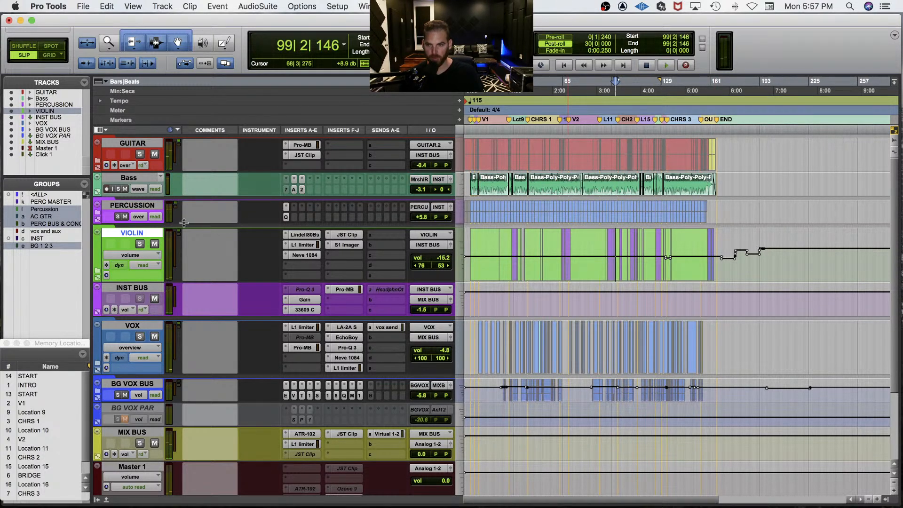
key("shift+f")
key("shift+f")
Step: Create a new stereo Aux Input track named Violin Par
key("super+shift+n")
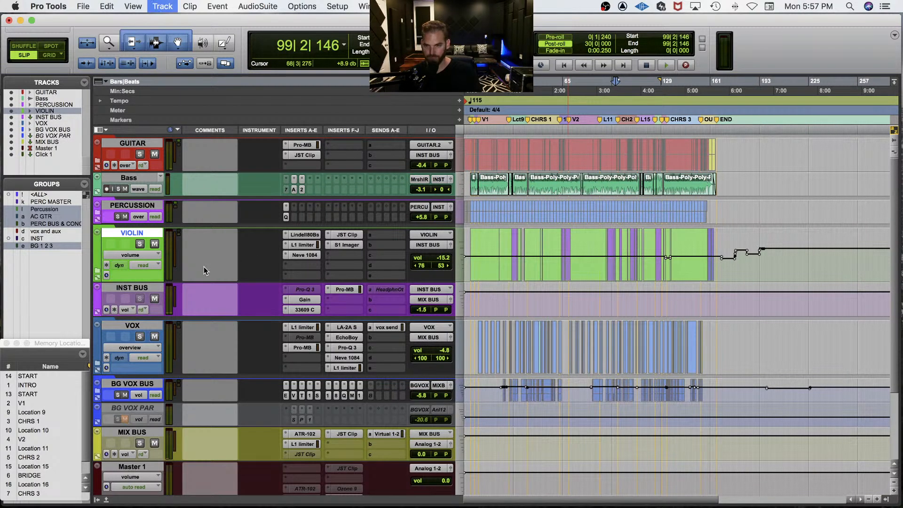
key("super+Right")
key("super+Down")
key("Tab")
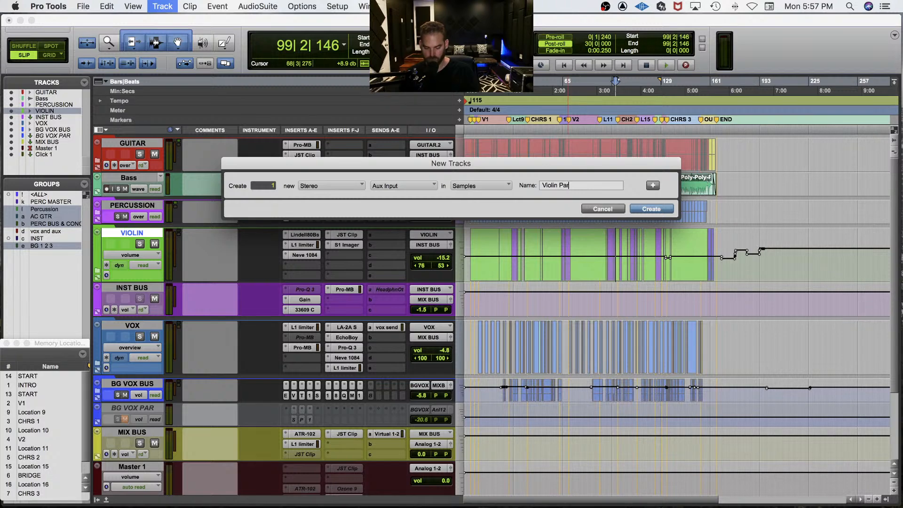
type("Violin Par")
key("Return")
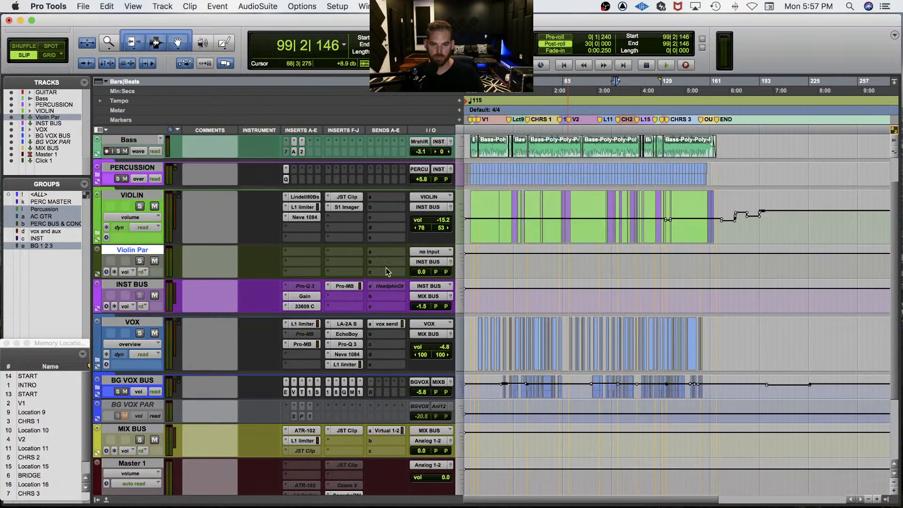
Step: Feed Violin Par from Bus 17-18 and rename that bus Violin Par
left_click(430, 255)
mouse_move(435, 262)
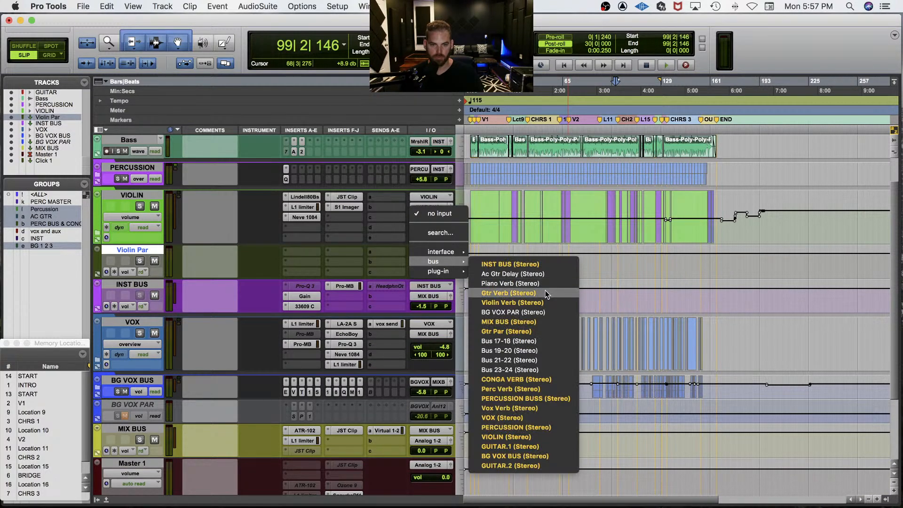
left_click(525, 342)
right_click(434, 257)
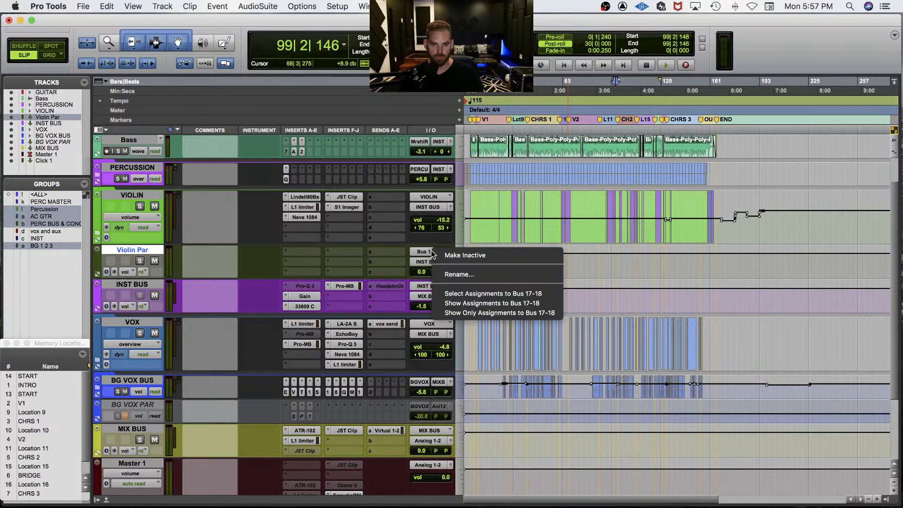
left_click(455, 272)
type("Violin Par")
key("Return")
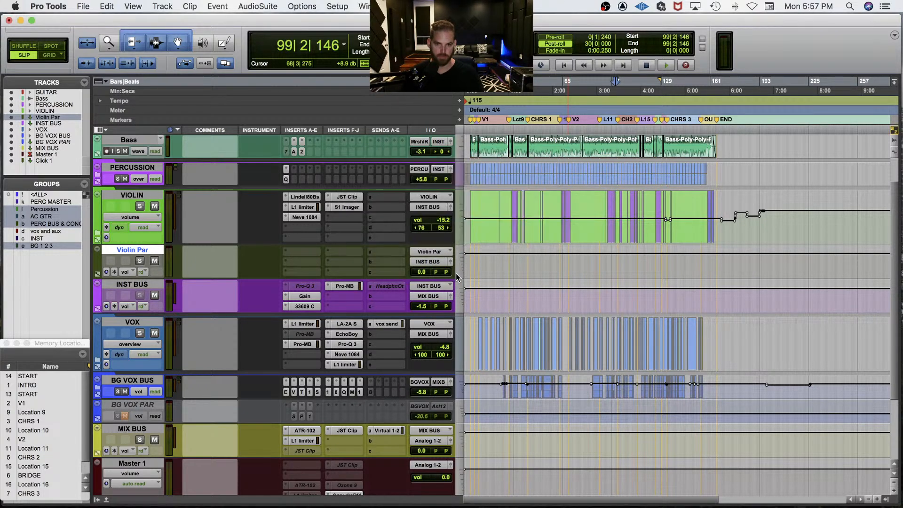
Step: Search for the Gain Reduction plug-in on a Violin Par insert slot
left_click(300, 249)
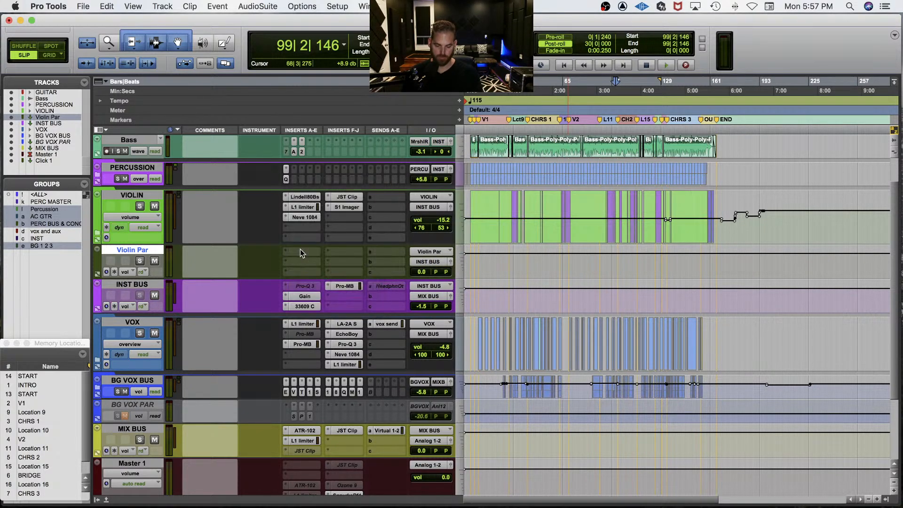
type("gain")
key("Down")
Step: Insert Gain Reduction with its SLAY knob raised, and drop Violin Par's fader to -31.0
key("Return")
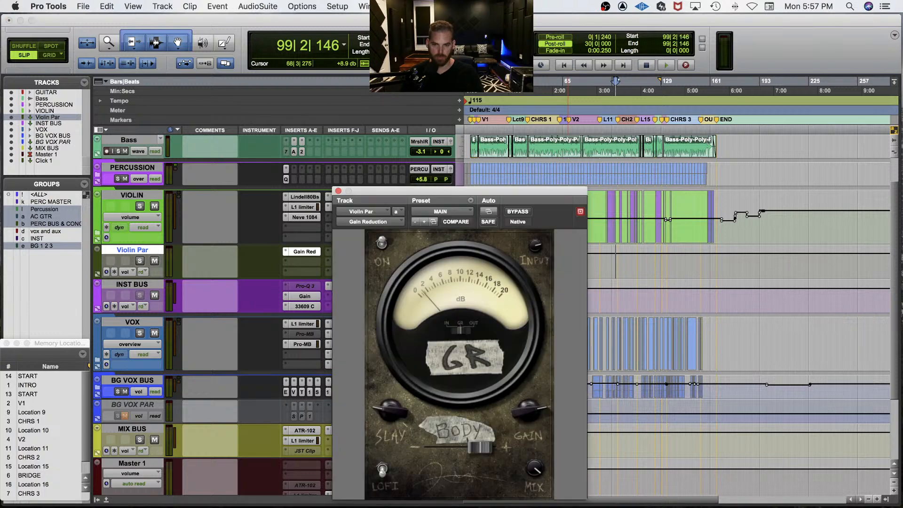
left_click_drag(390, 413, 390, 400)
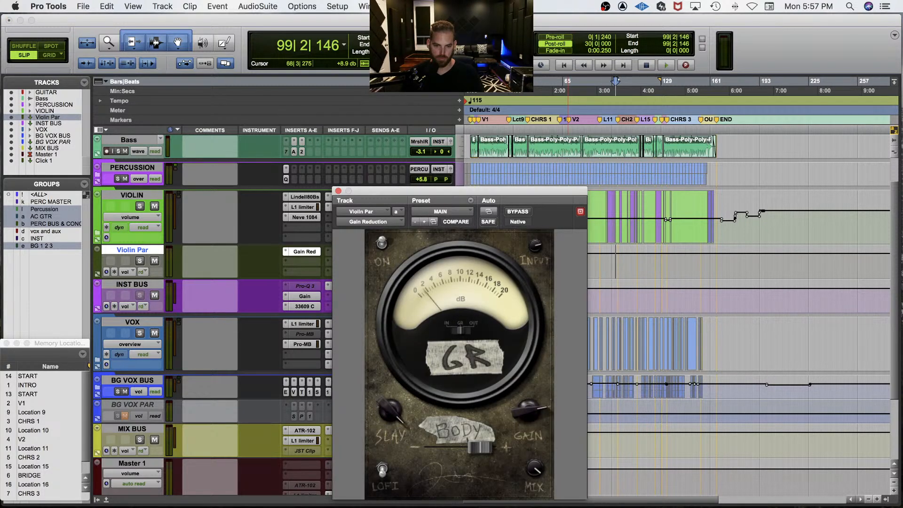
left_click(304, 252)
mouse_move(425, 272)
left_mouse_down()
mouse_move(426, 291)
mouse_move(420, 274)
left_mouse_up()
key("space")
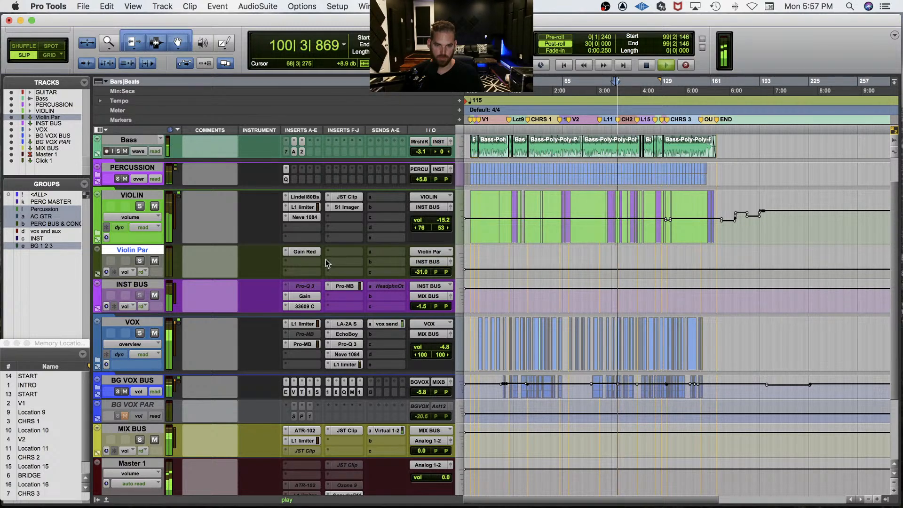
key("space")
Step: Route VIOLIN's send a to the Violin Par (Stereo) track and play it back
left_click(382, 199)
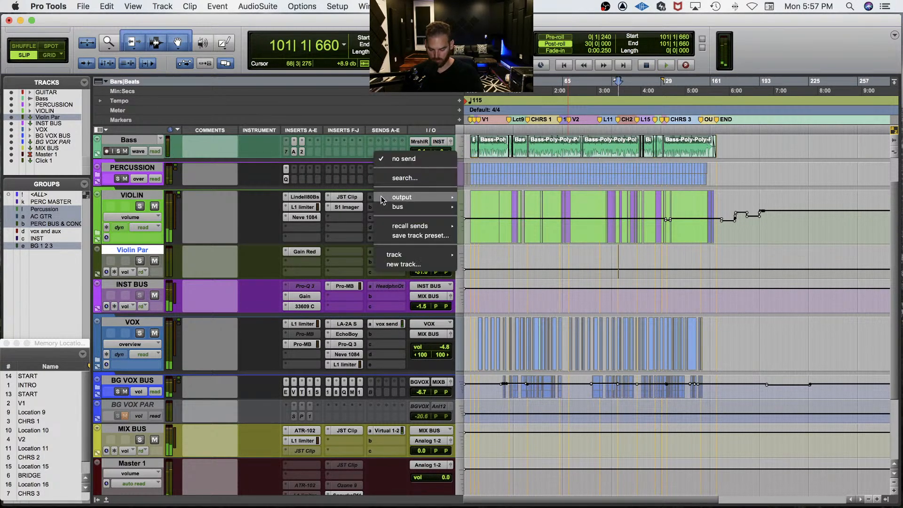
key("Escape")
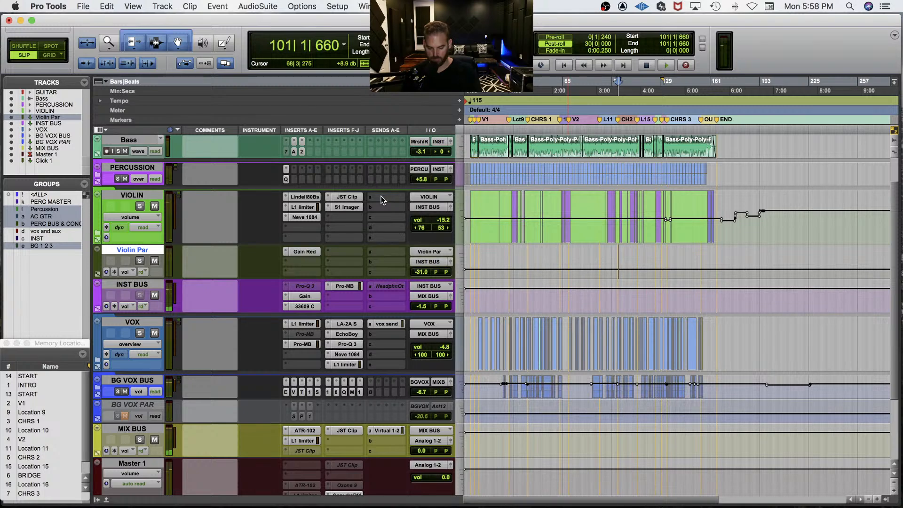
left_click(382, 200)
type("violin par")
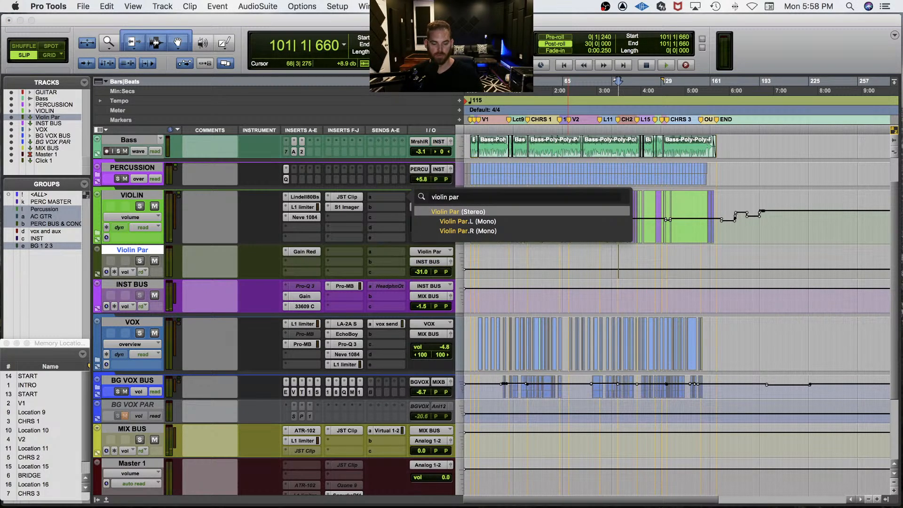
key("Return")
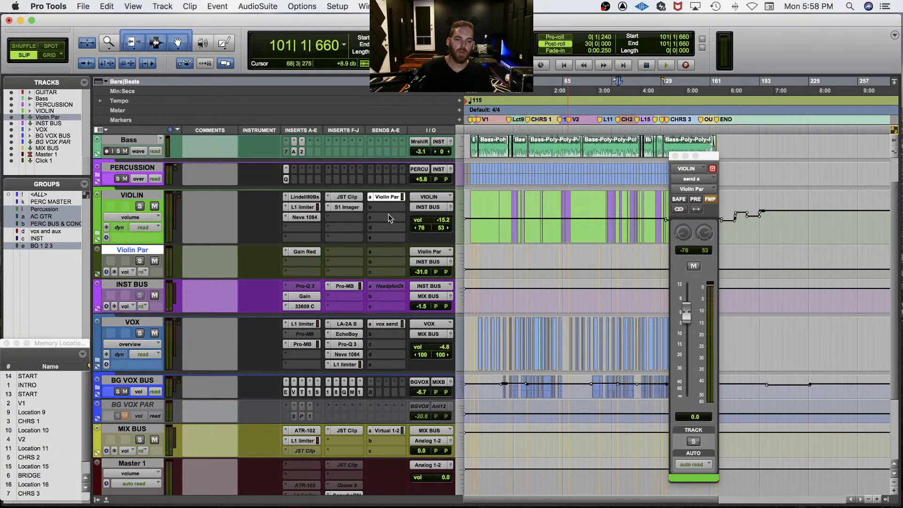
key("space")
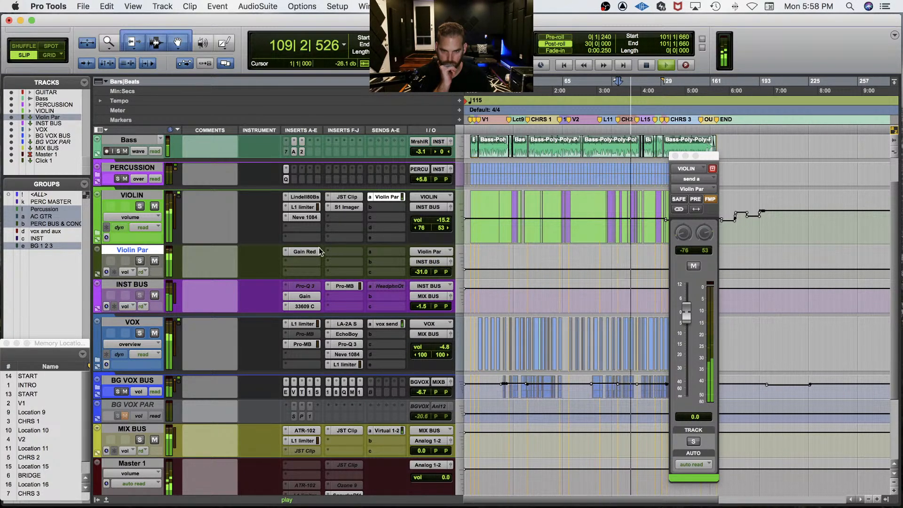
Step: Inspect the Violin Par gain reduction plug-in, then close the VIOLIN send level window
left_click(300, 251)
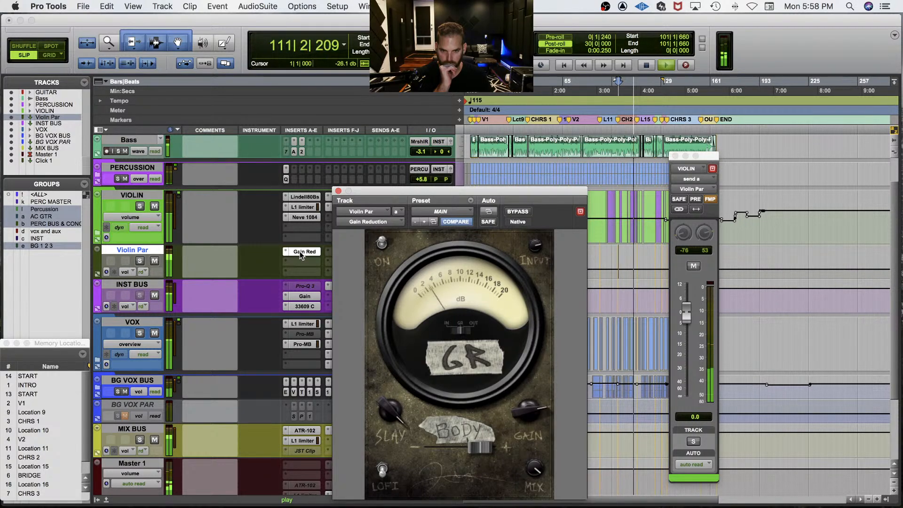
left_click(301, 251)
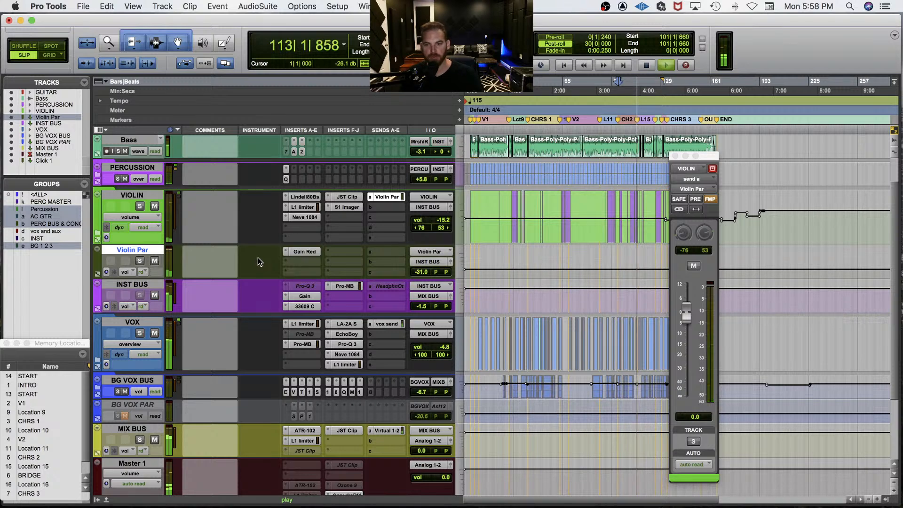
left_click(387, 197)
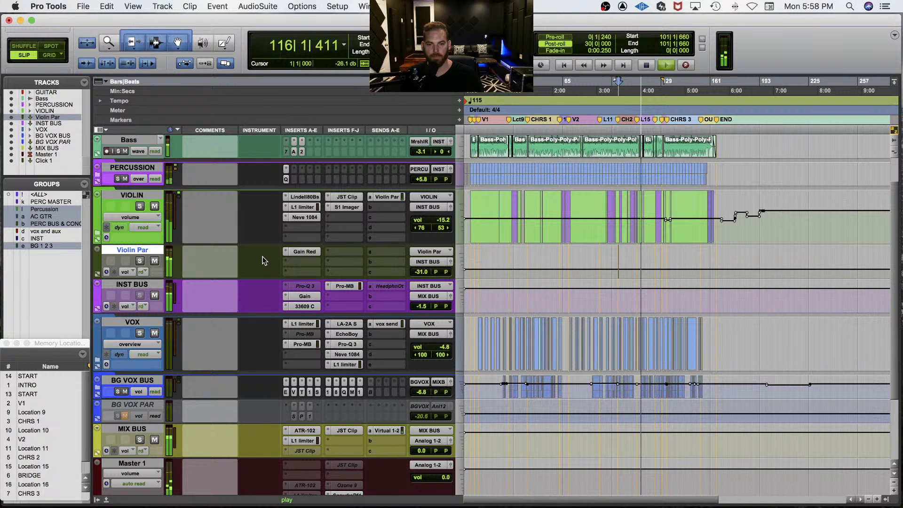
Step: Restart playback and bring up the track Color Palette
key("space")
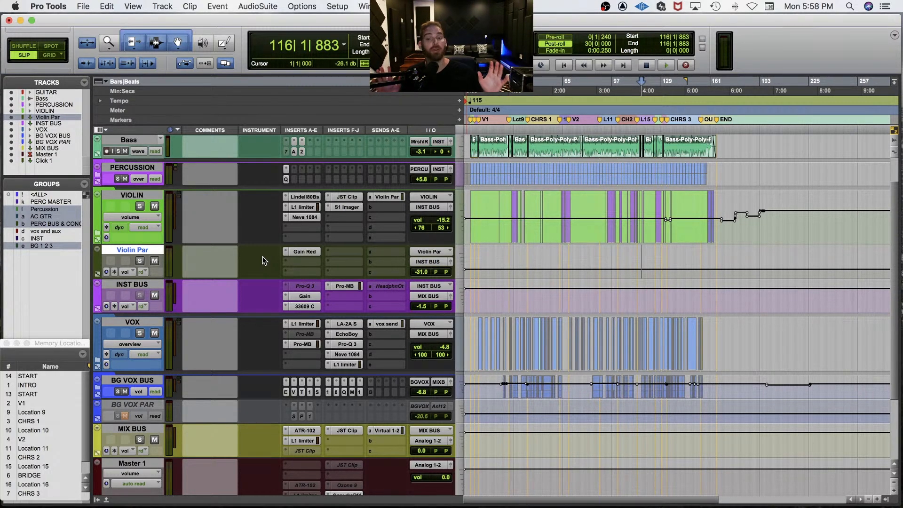
key("space")
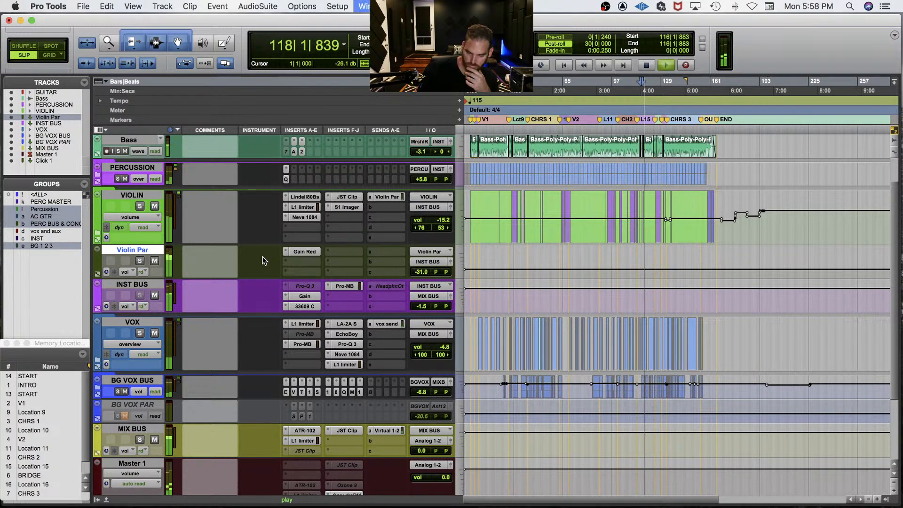
key("alt+super+c")
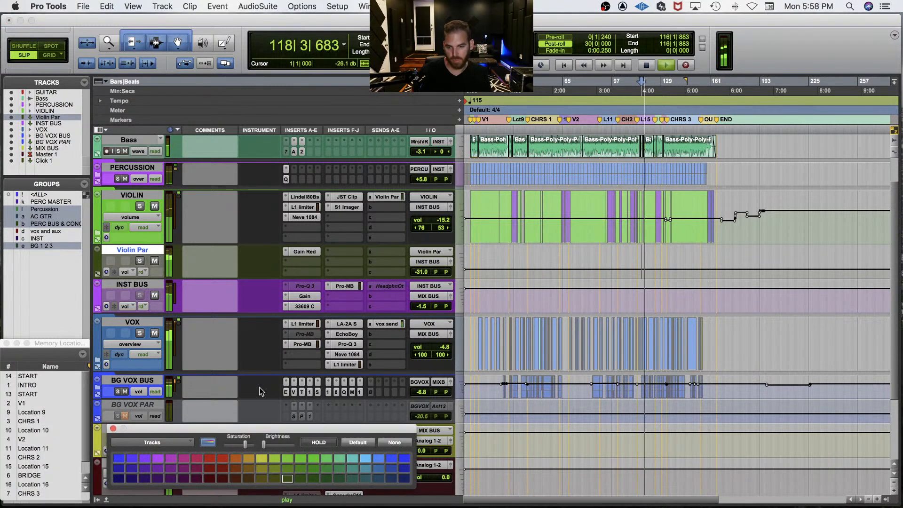
Step: Colour Violin Par yellow-olive to match Gtr Par, then reselect the track
left_click(262, 457)
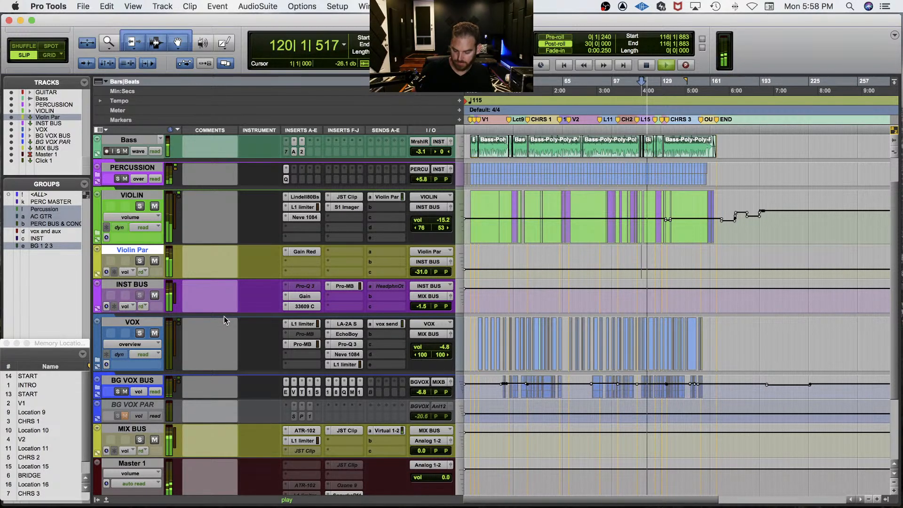
left_click(143, 250)
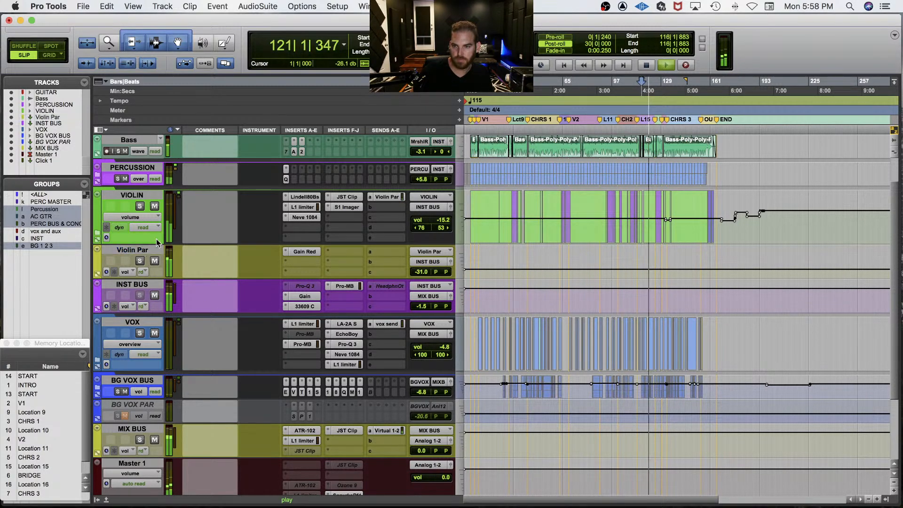
scroll(177, 245, "up", 2)
scroll(184, 254, "down", 1)
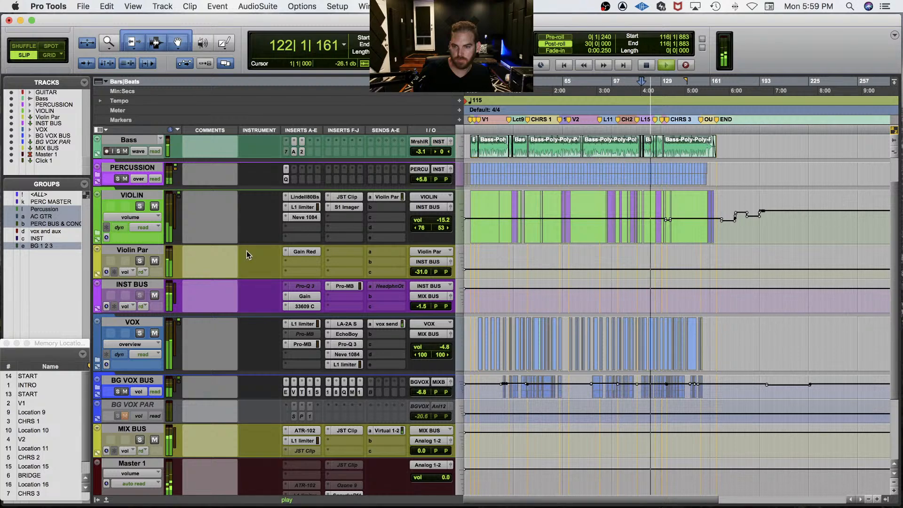
left_click(150, 250)
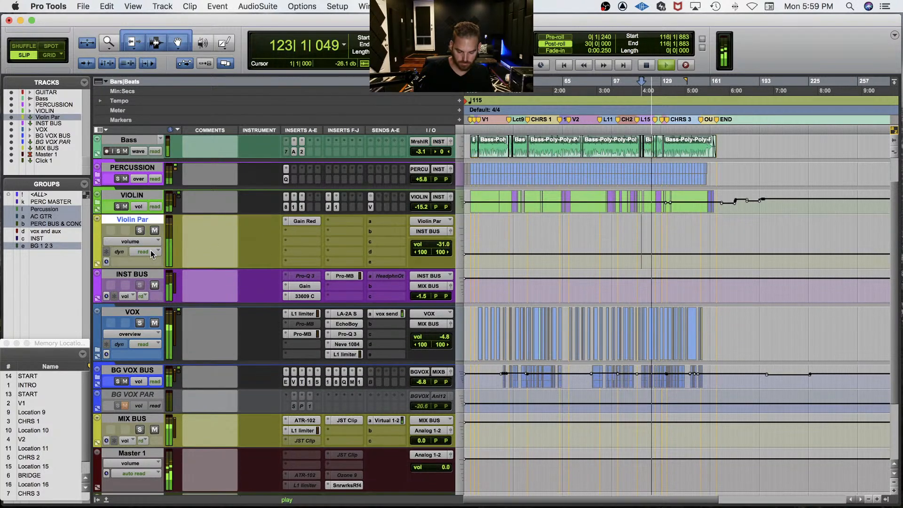
Step: Restore the zoomed timeline view, make the Violin Par track taller, and restart playback
key("e")
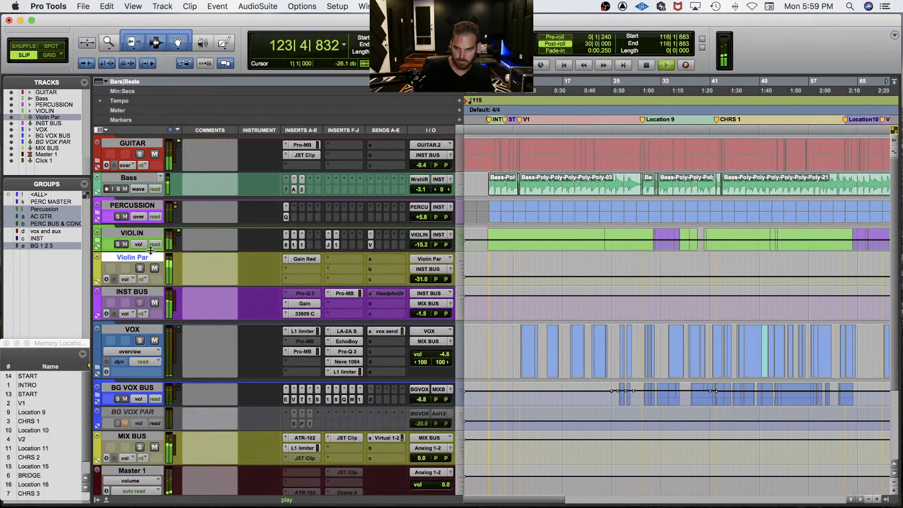
key("ctrl+Down")
key("super+s")
left_click(148, 255)
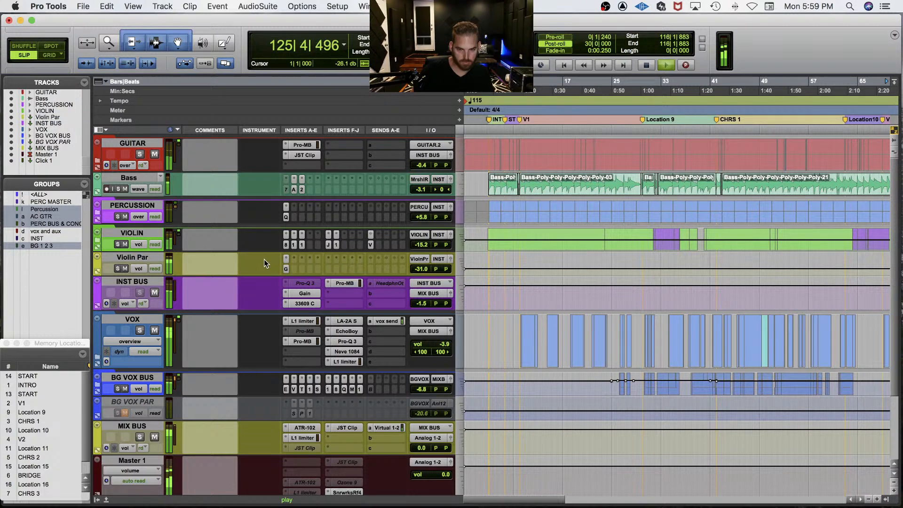
left_click(139, 255)
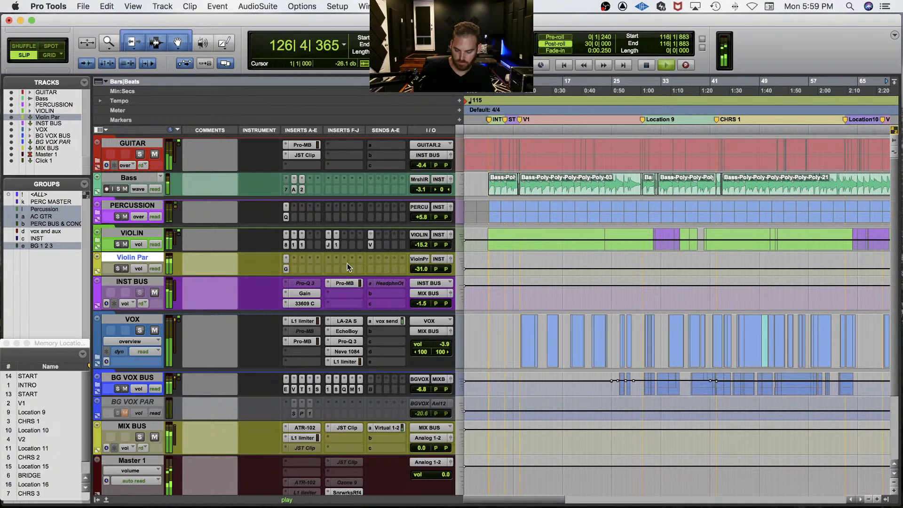
key("ctrl+Up")
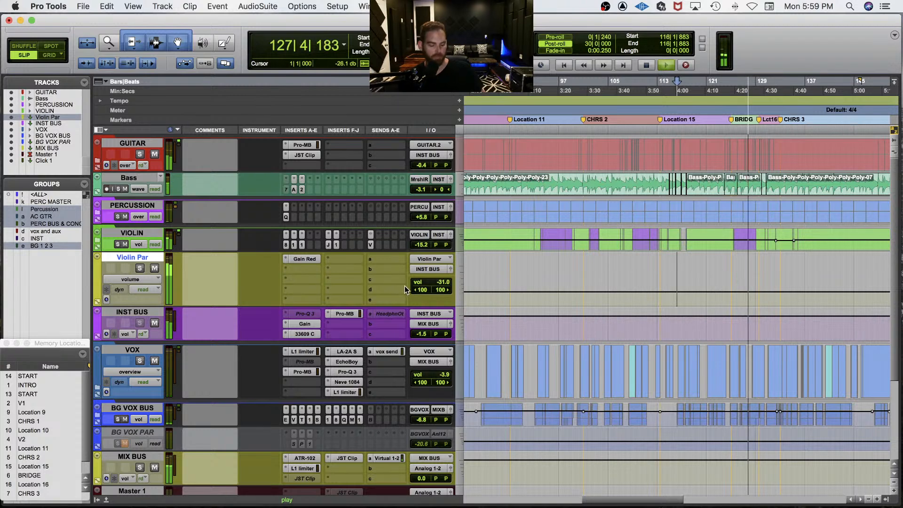
key("space")
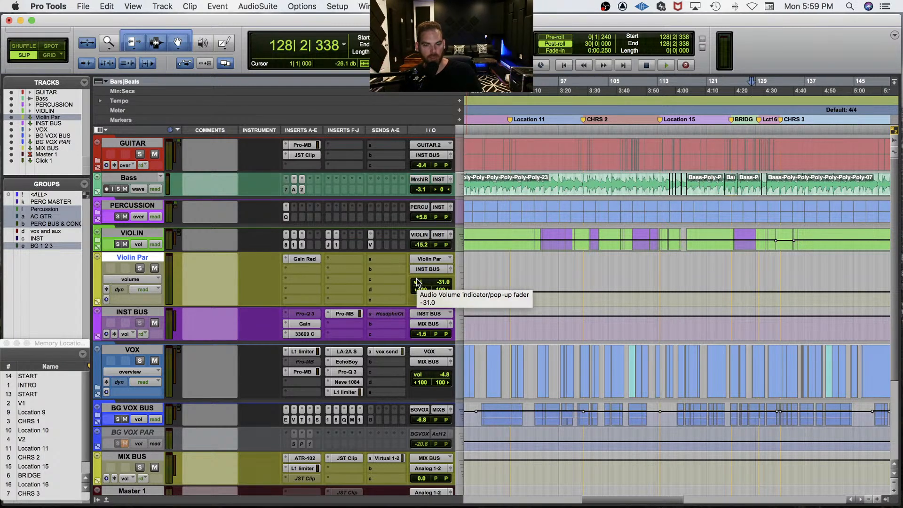
key("space")
Step: Narrow the Violin Par stereo pan to 92 left and 92 right
left_click(416, 289)
left_click_drag(416, 289, 446, 291)
mouse_move(446, 294)
left_mouse_down()
mouse_move(416, 288)
mouse_move(435, 291)
left_mouse_up()
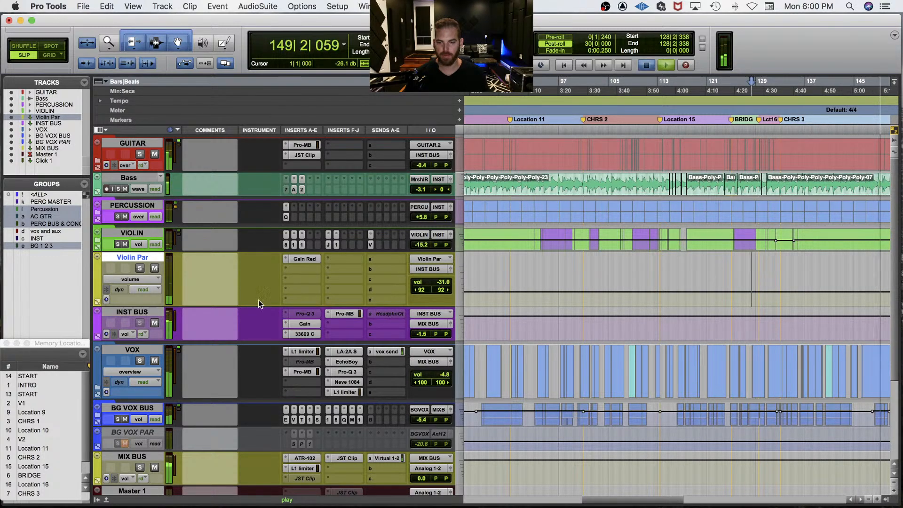
scroll(250, 294, "down", 5)
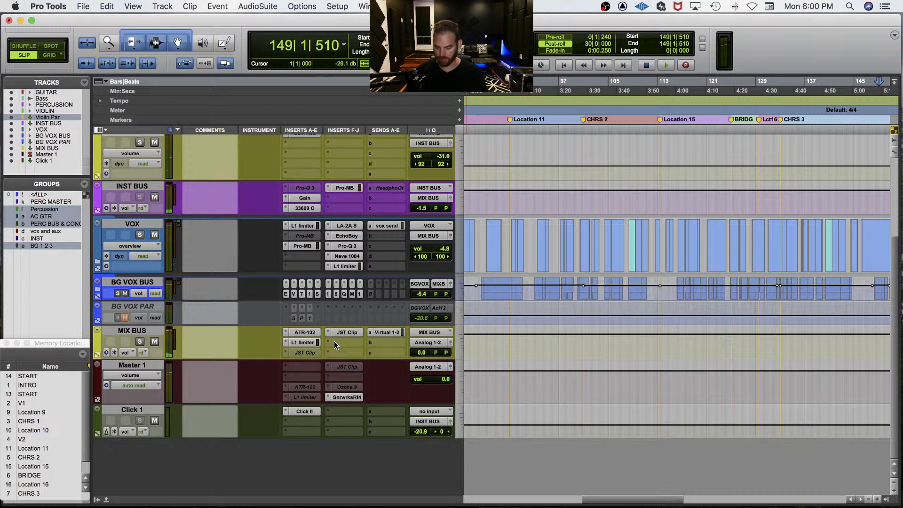
Step: Insert Ozone 9 (stereo) on an empty MIX BUS insert via the 'ozone' search
scroll(227, 164, "up", 2)
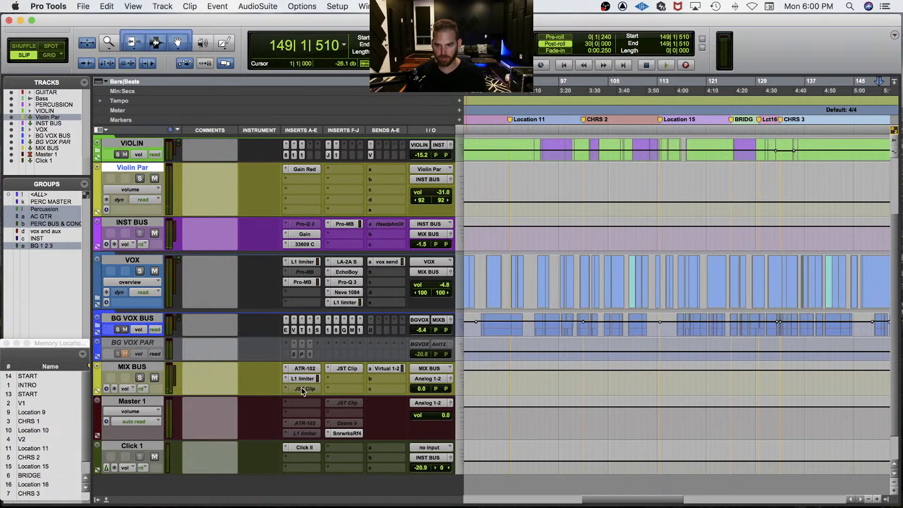
left_click(343, 376)
key("Escape")
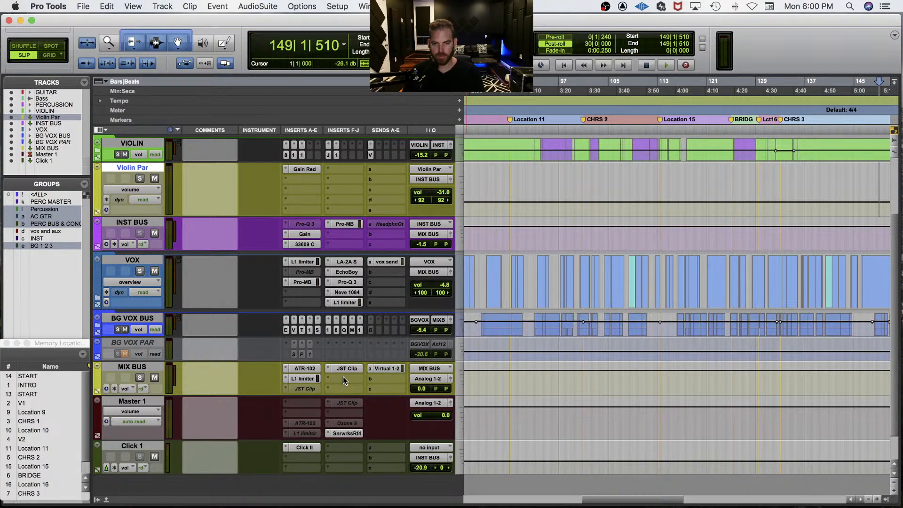
left_click(342, 376)
type("ozone")
key("Down")
key("Down")
key("Return")
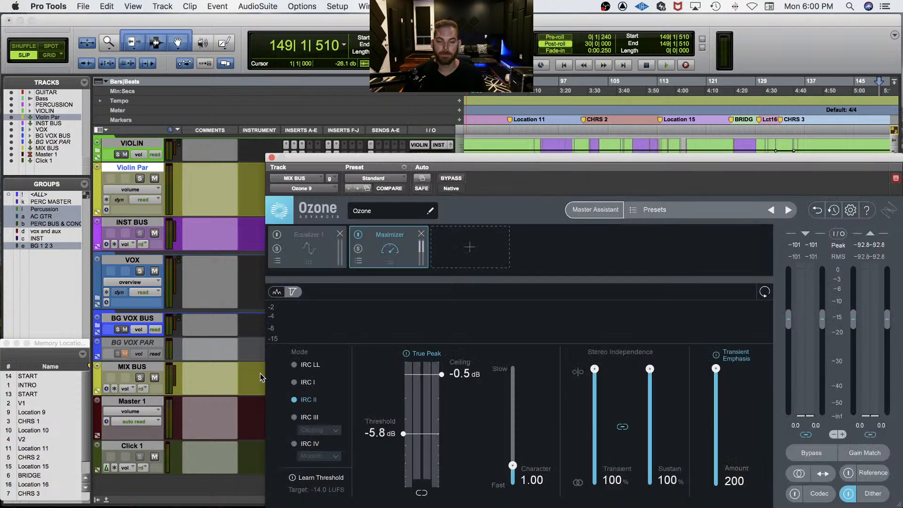
Step: Remove Ozone's Equalizer 1 module, leaving only the Maximizer, and open MIX BUS send a
left_click_drag(390, 157, 338, 80)
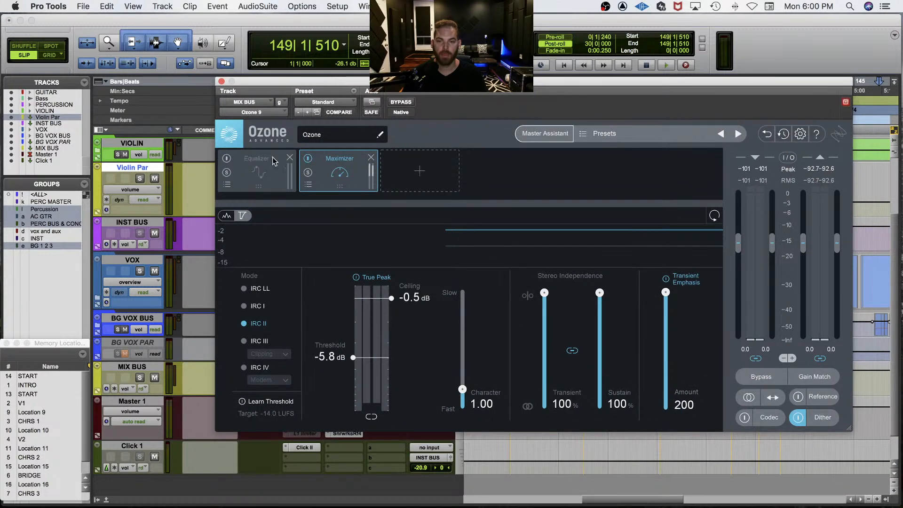
key("space")
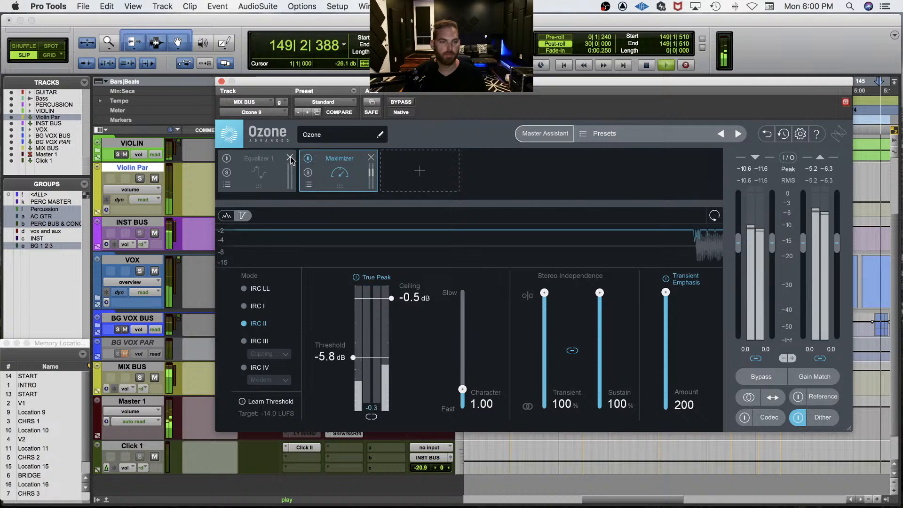
left_click(291, 158)
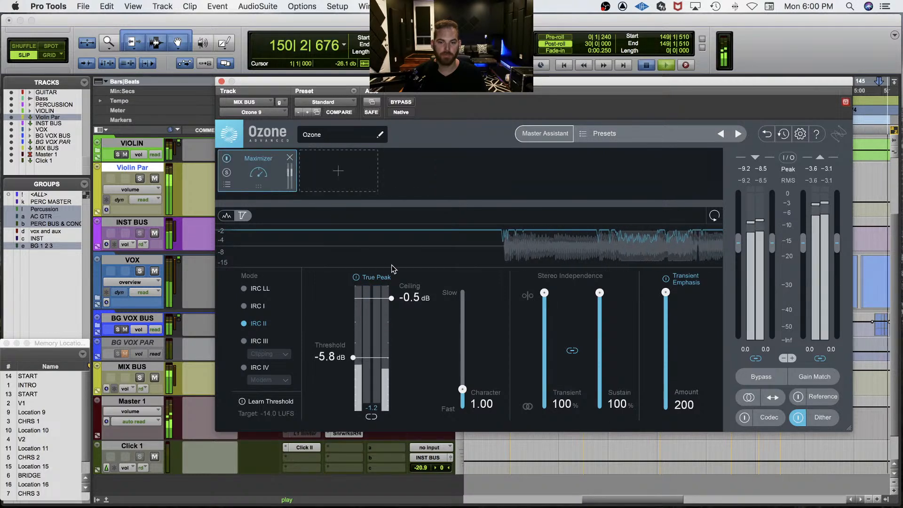
left_click_drag(413, 82, 625, 57)
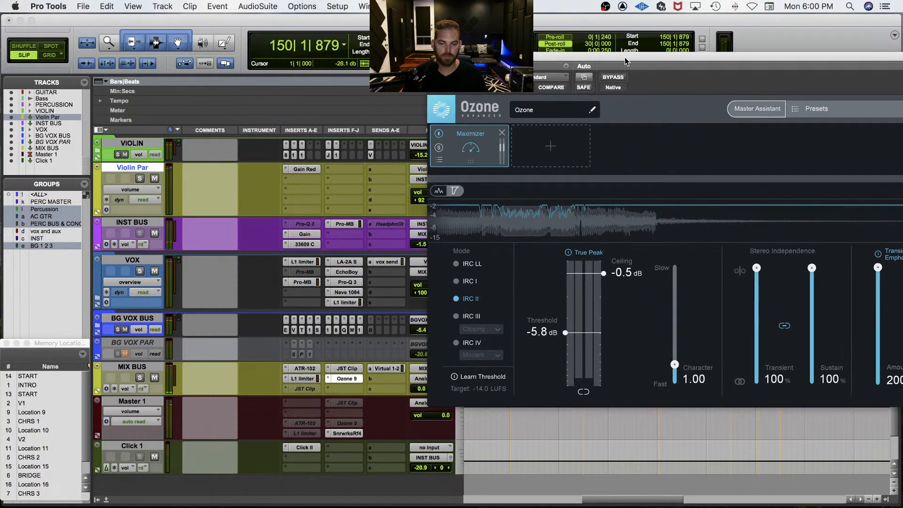
left_click(391, 369)
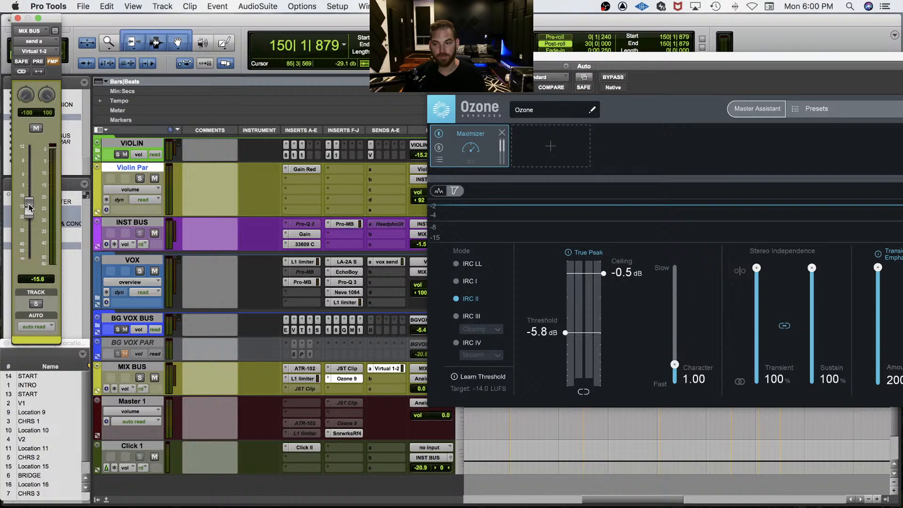
Step: Lower the MIX BUS send level and set the Maximizer Character to 2.10
key("space")
left_click_drag(30, 228, 32, 227)
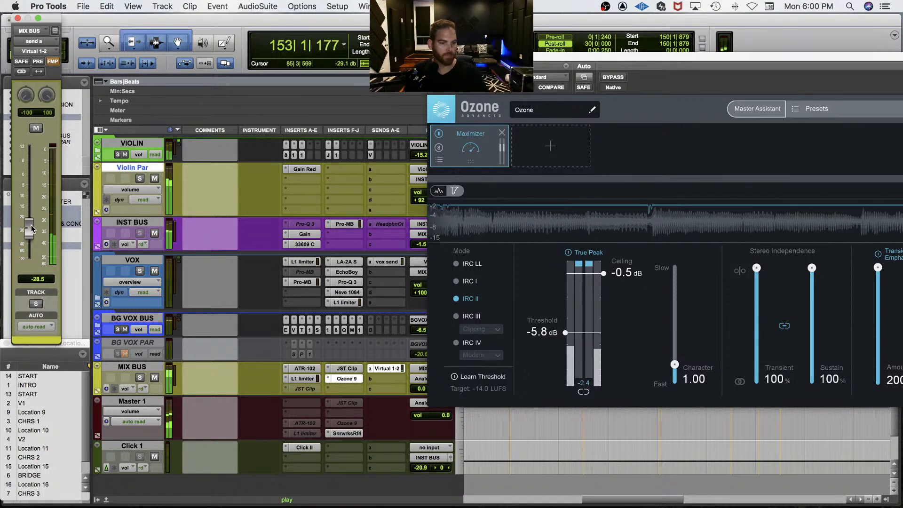
left_click(694, 379)
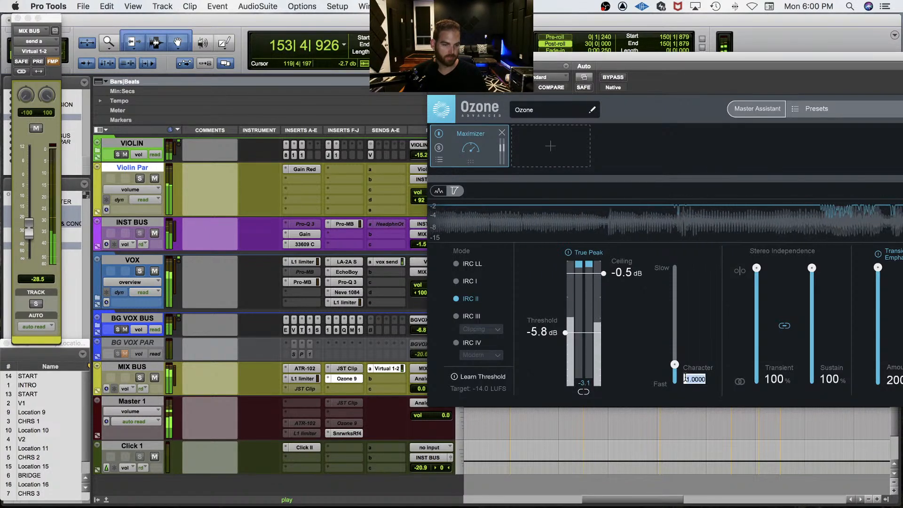
type("2.1")
key("Return")
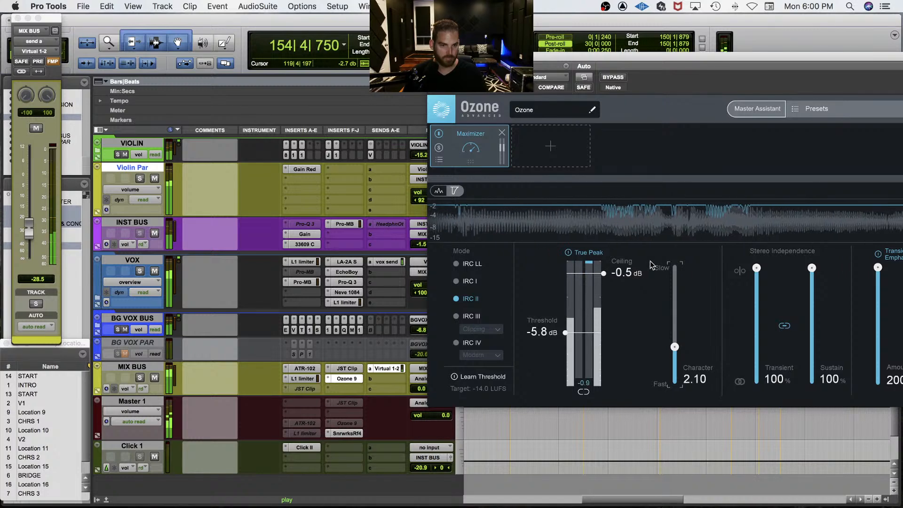
Step: Pull the Maximizer Threshold down to -8.1 dB
left_click_drag(541, 333, 540, 336)
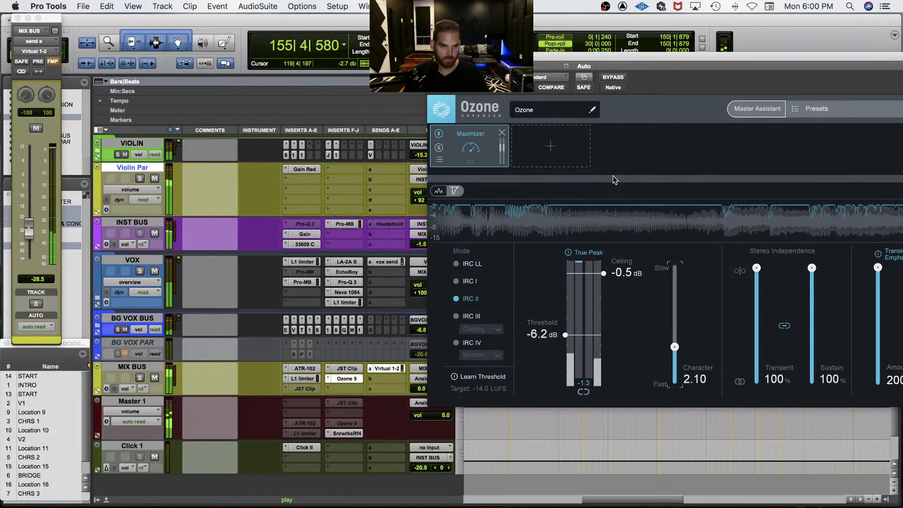
left_click_drag(604, 56, 438, 17)
left_click_drag(370, 296, 369, 305)
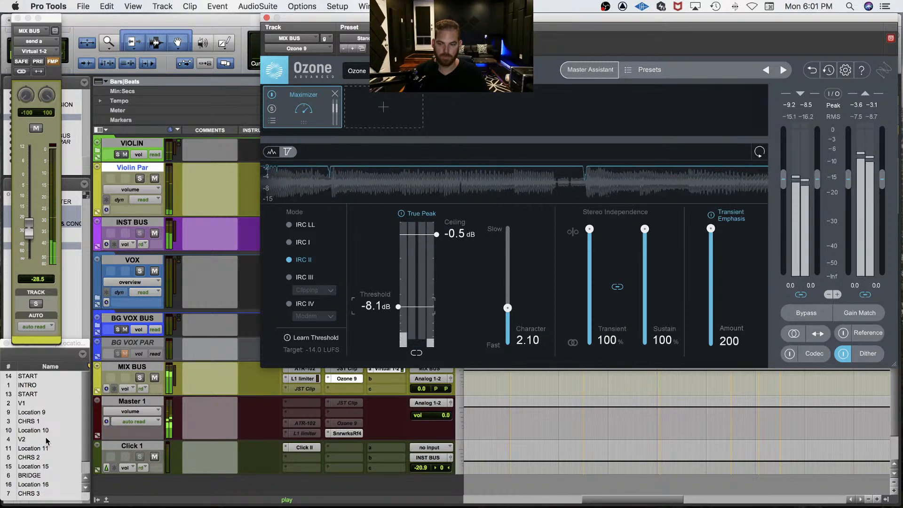
Step: Play from the CHRS 1 marker and raise the Maximizer Threshold back to -6.0 dB, Character 2.00
left_click(35, 424)
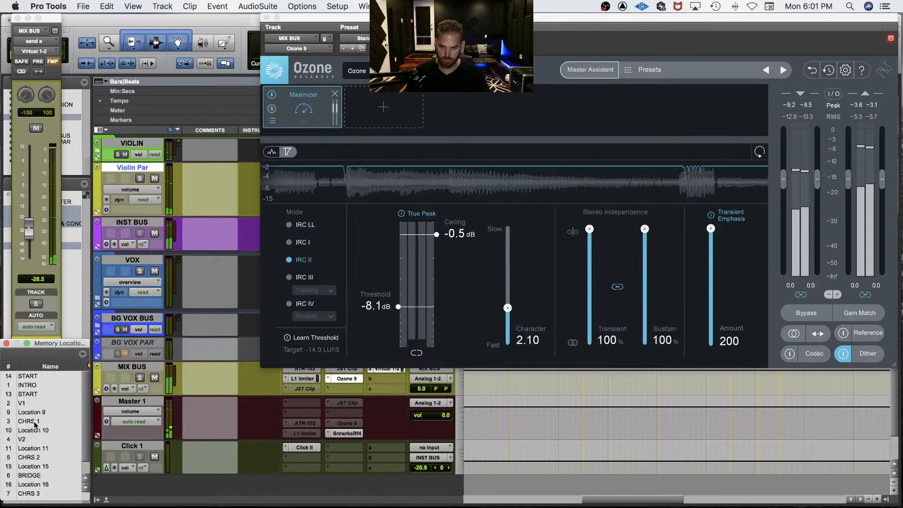
left_click(35, 423)
left_click_drag(376, 300, 370, 305)
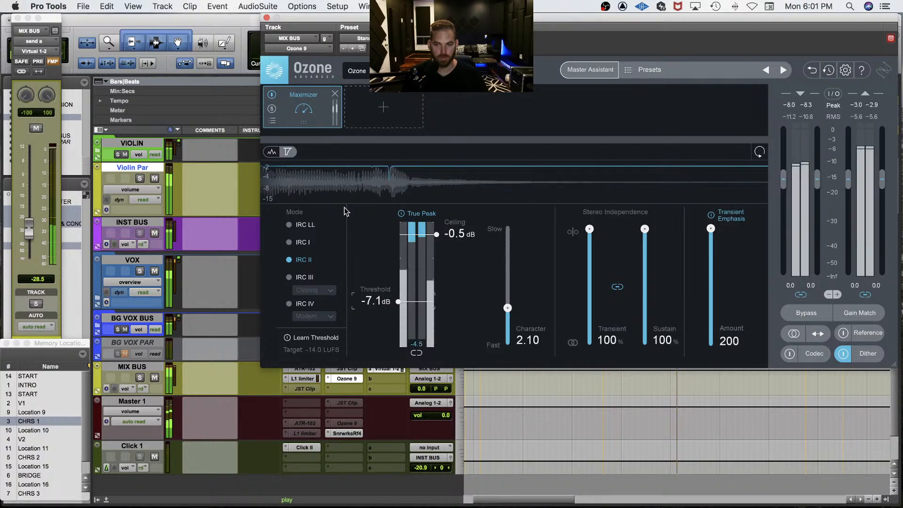
left_click(18, 18)
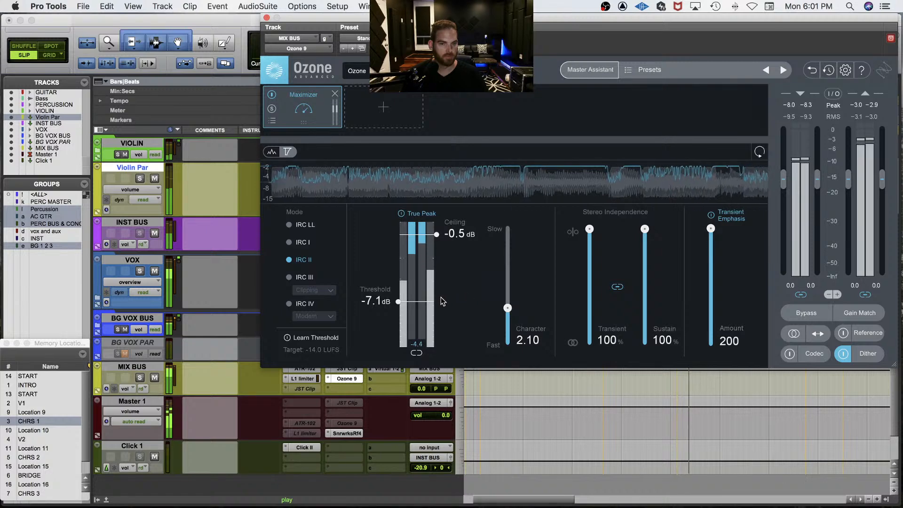
scroll(367, 299, "up", 1)
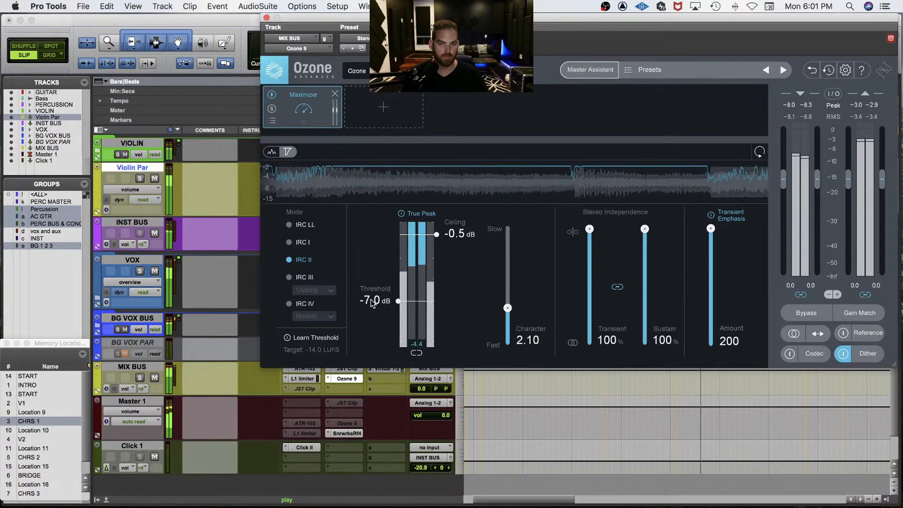
scroll(371, 301, "up", 6)
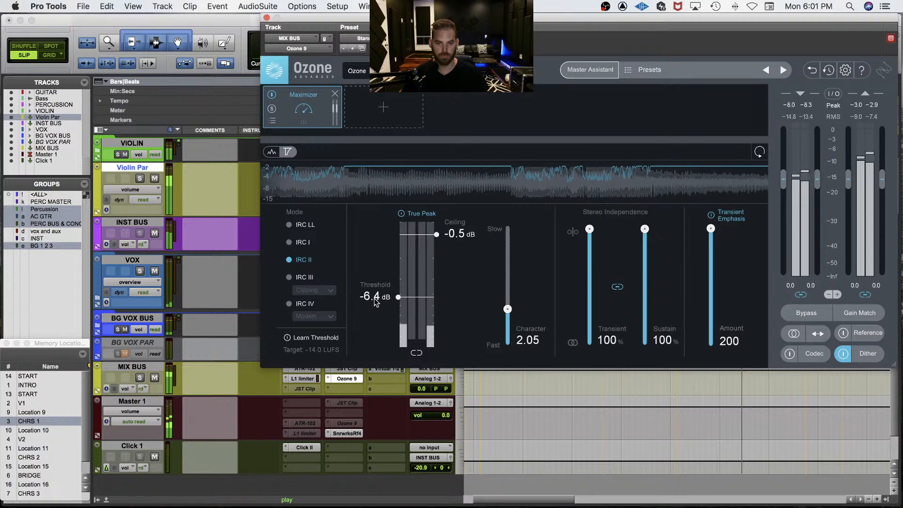
scroll(375, 302, "up", 2)
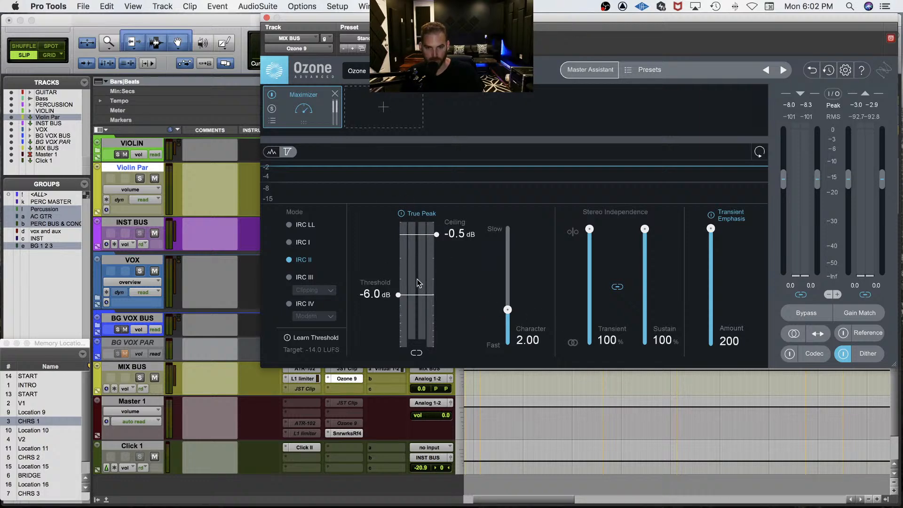
Step: Fine-tune the Maximizer to -5.4 dB Threshold, 2.05 Character, -0.4 dB Ceiling, then close Ozone
key("space")
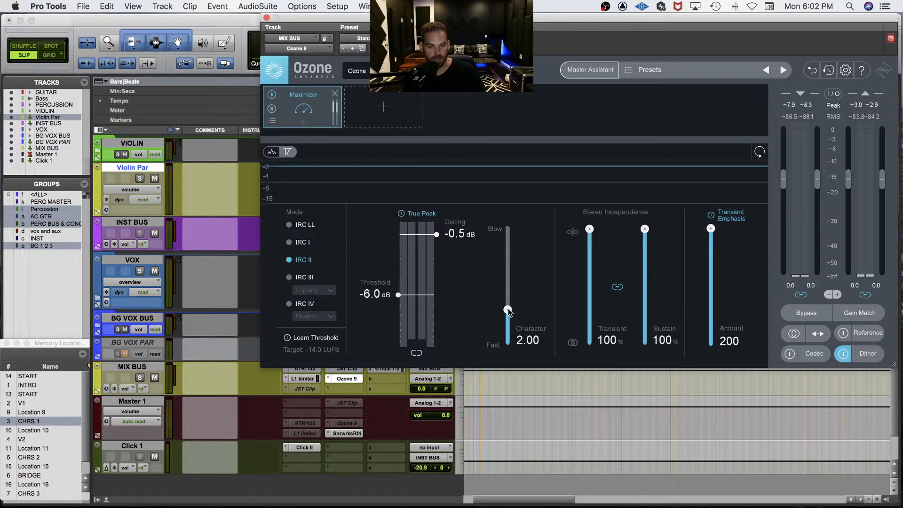
key("space")
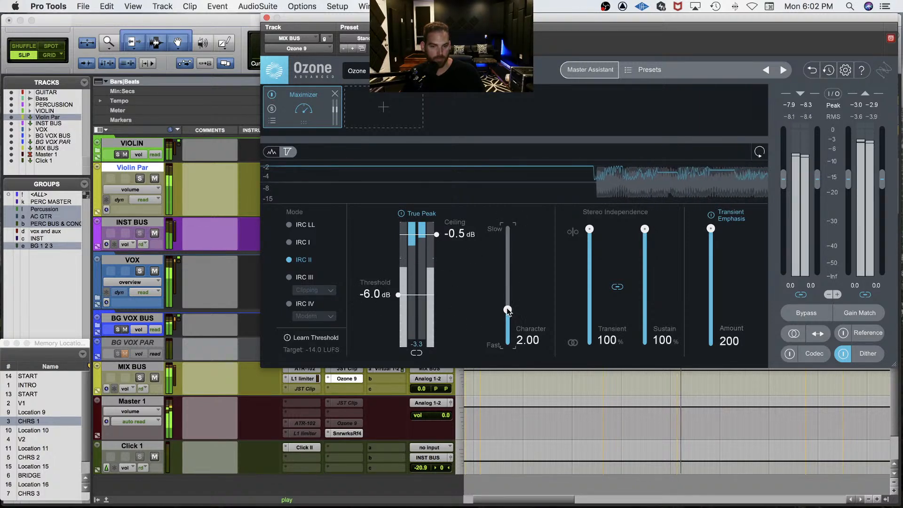
left_click_drag(507, 311, 507, 308)
left_click_drag(376, 297, 376, 290)
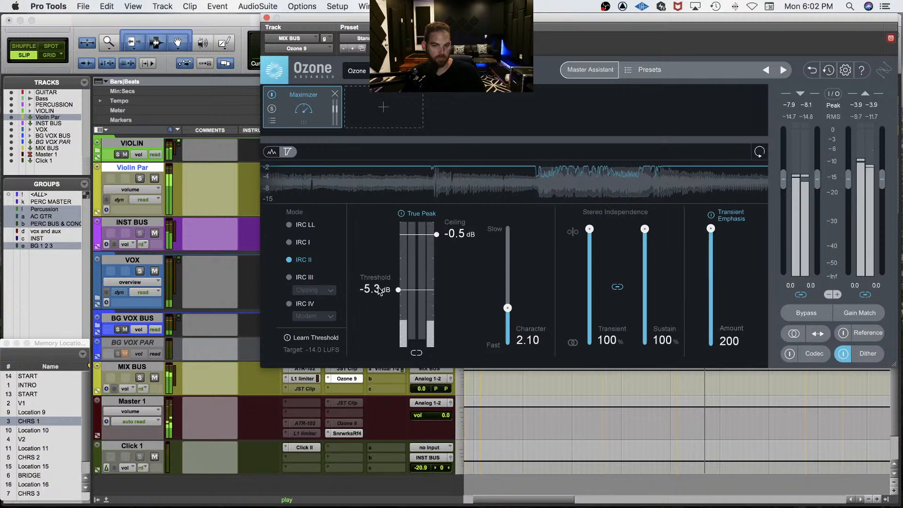
left_click_drag(381, 291, 375, 291)
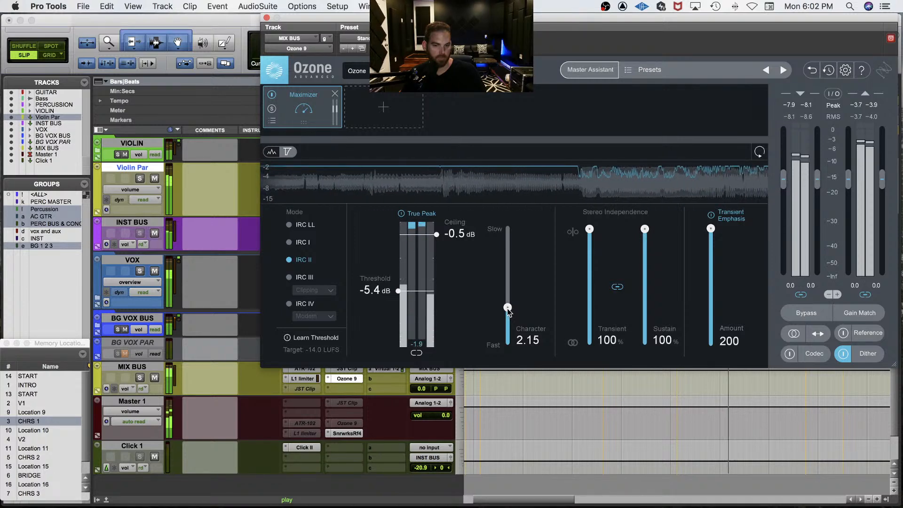
scroll(506, 309, "down", 1)
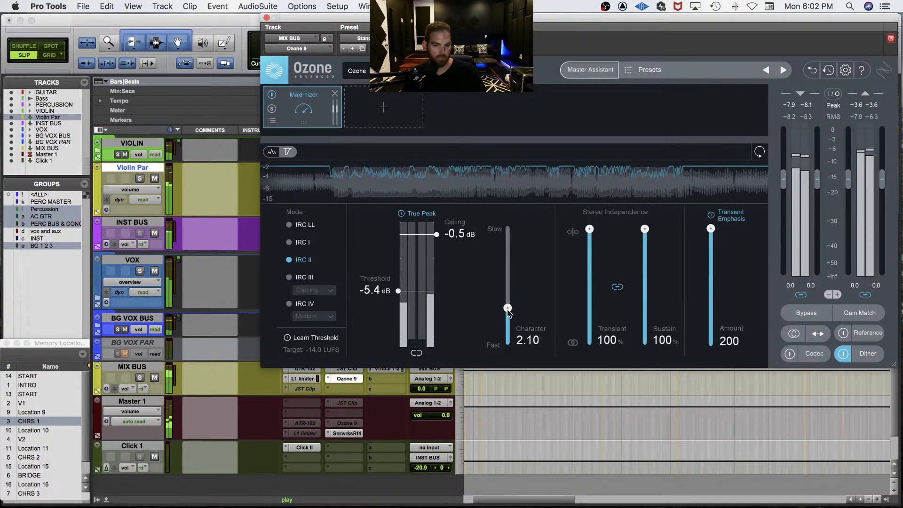
left_click_drag(506, 309, 507, 310)
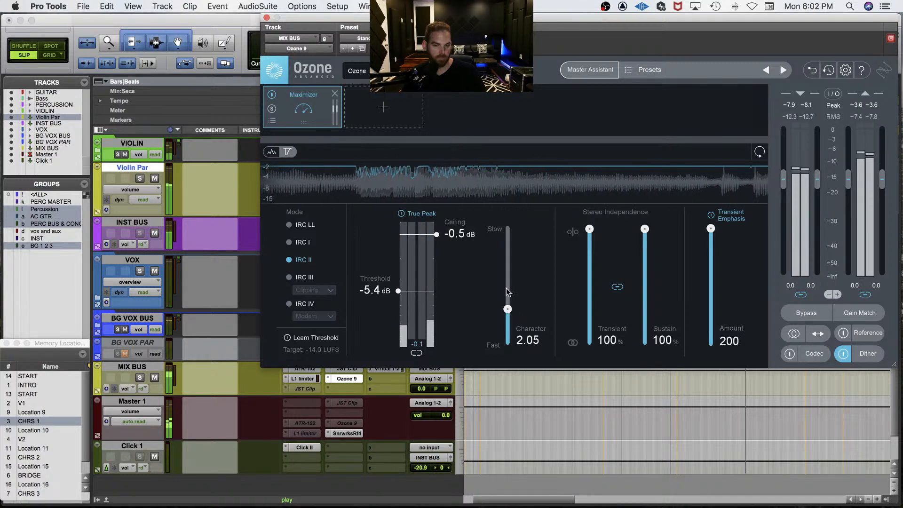
scroll(460, 237, "up", 1)
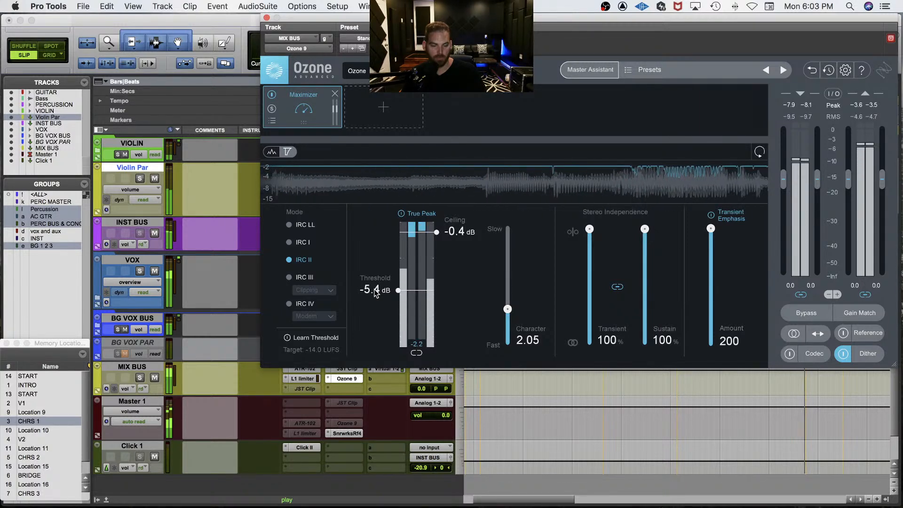
left_click(346, 379)
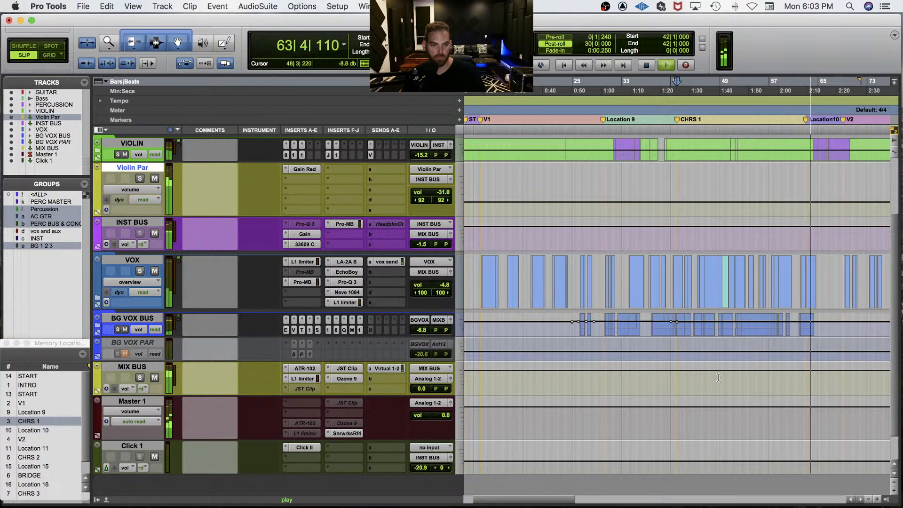
Step: Place the insertion point at bar 62 on BG VOX BUS, enlarge it, and play from there
key("space")
left_click(804, 323)
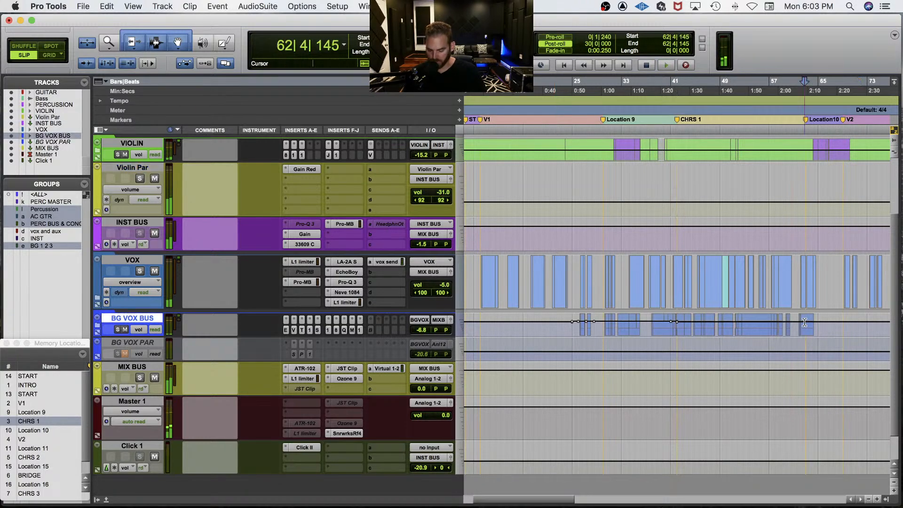
key("super+s")
key("space")
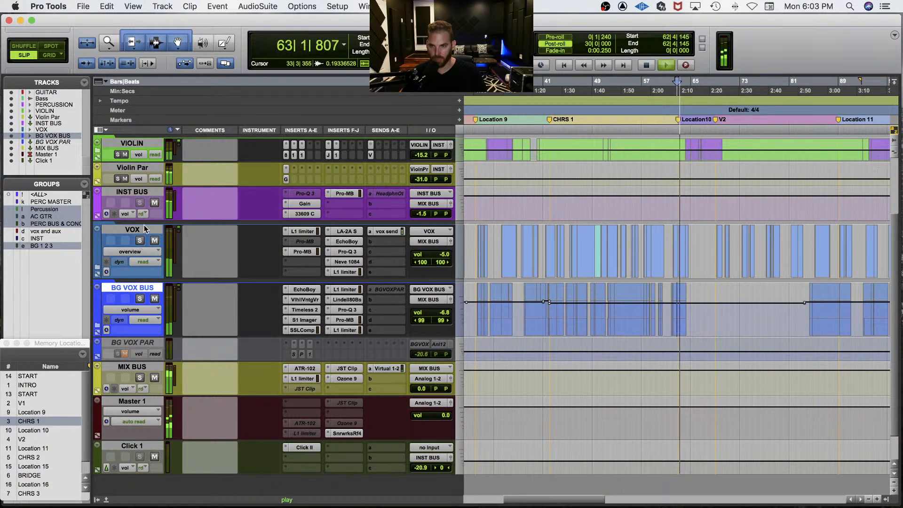
Step: Solo the VOX track and audition the lead vocal just before bar 62
left_click(144, 226)
key("t")
key("t")
key("t")
key("space")
left_click(633, 239)
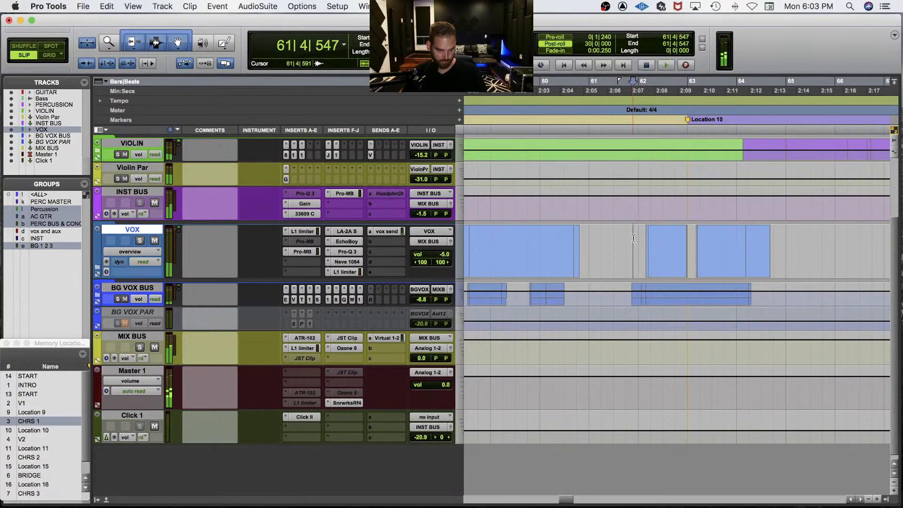
key("shift+s")
key("space")
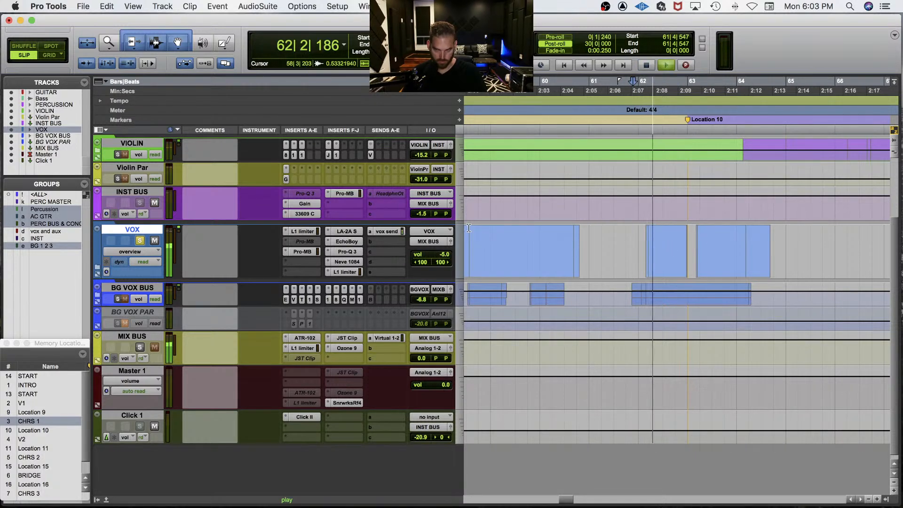
key("space")
Step: Expand the VOX folder and zoom in on the Vox 1_39 vocal clips during playback
left_click(140, 347, "super")
key("space")
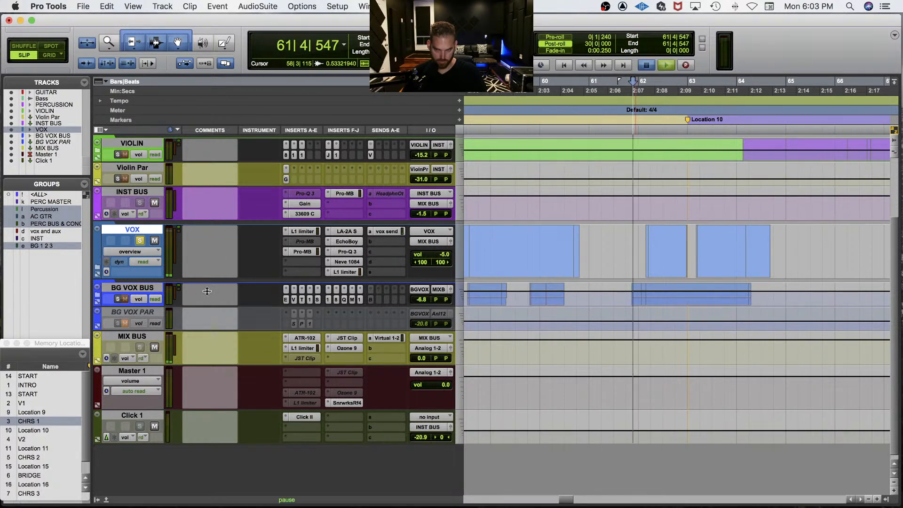
key("shift+f")
scroll(247, 288, "down", 3)
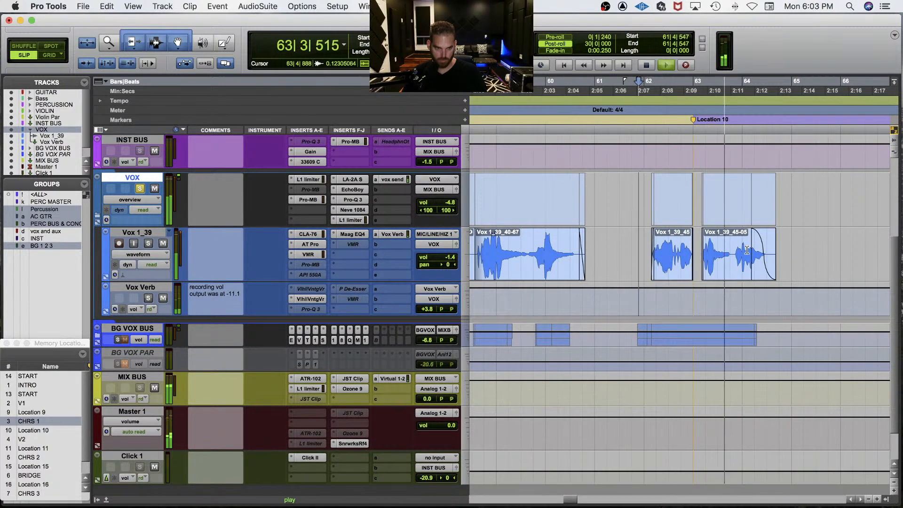
key("space")
left_click(712, 246)
key("super+bracketright")
key("super+bracketright")
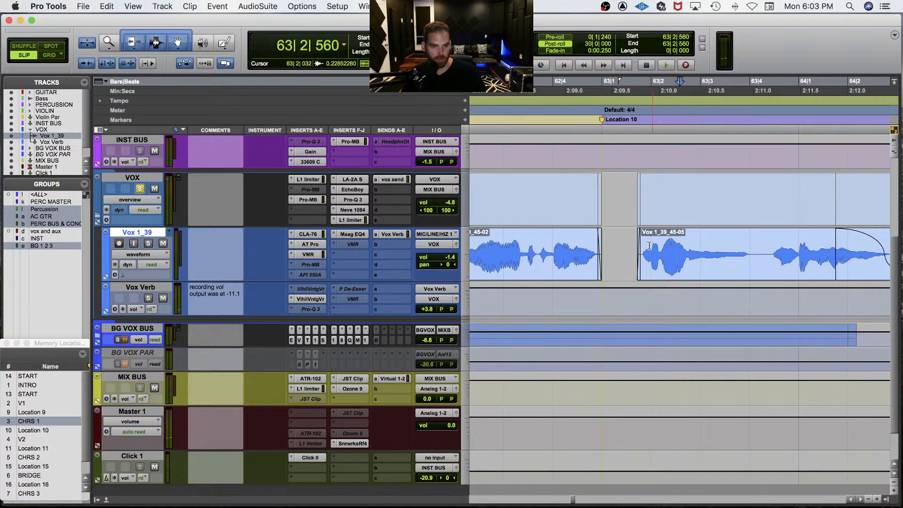
Step: Unsolo VOX and audition the Vox 1_39 clip in the full mix
left_click(140, 189)
key("space")
key("space")
left_click(616, 247)
key("space")
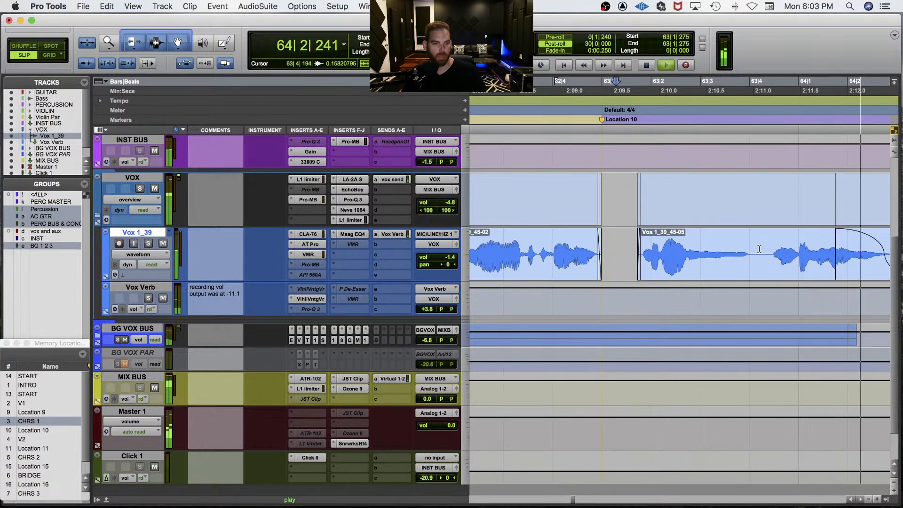
key("space")
key("r")
key("r")
Step: Audition from bar 62 and select 62|1|138–62|1|513 on Vox 1_39
left_click(559, 243)
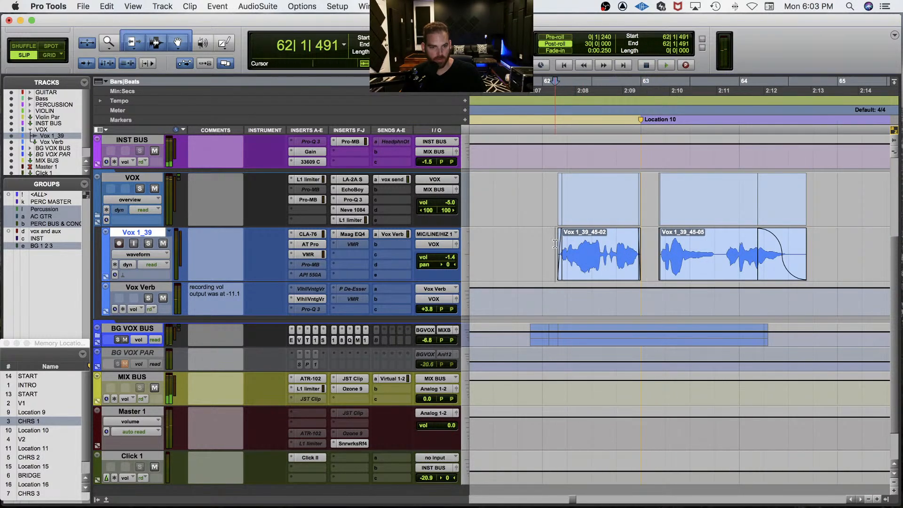
key("space")
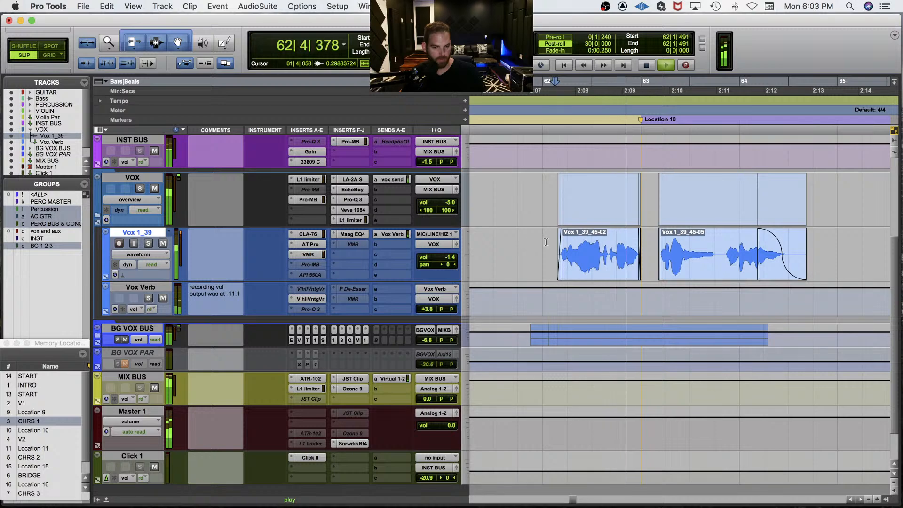
key("space")
left_click_drag(546, 242, 646, 236)
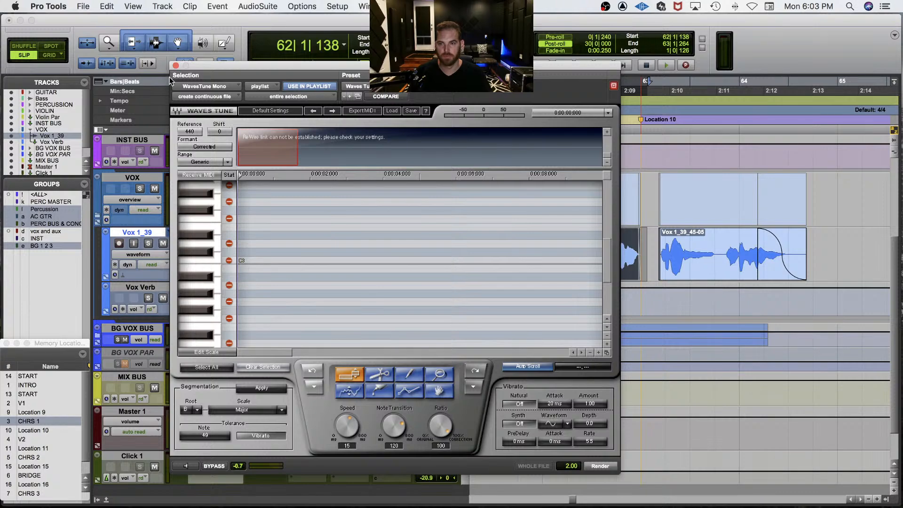
Step: Close the WavesTune window and dismiss the I/O Setup dialog with OK
left_click(175, 65)
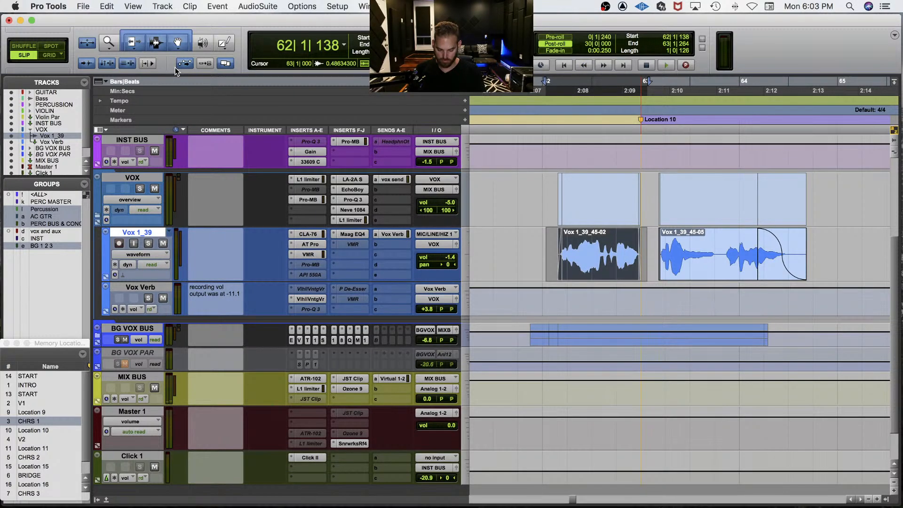
key("super+i")
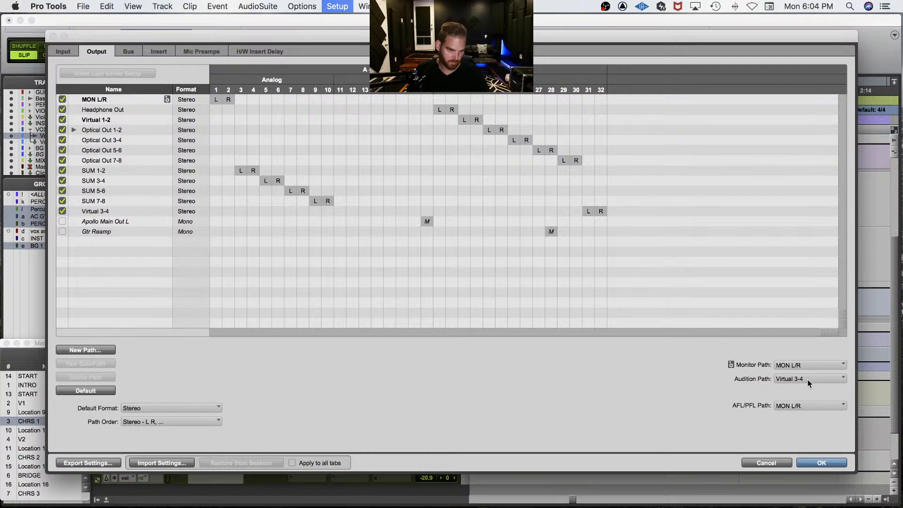
left_click(820, 463)
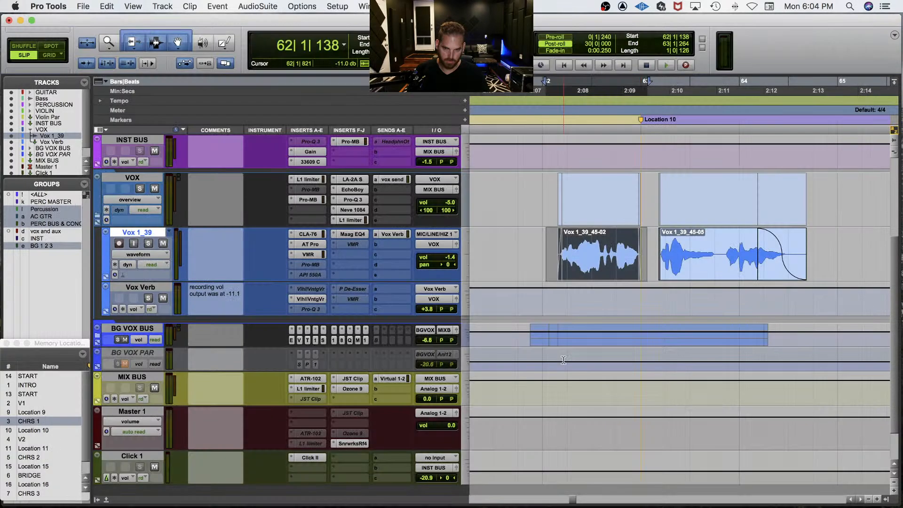
Step: Reopen WavesTune with the Chromatic scale and individual-file output mode
key("ctrl+t")
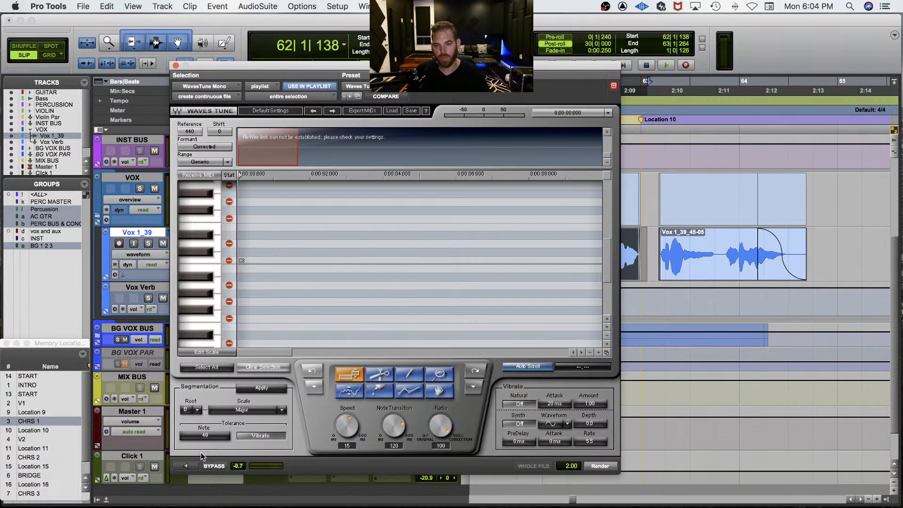
left_click(281, 412)
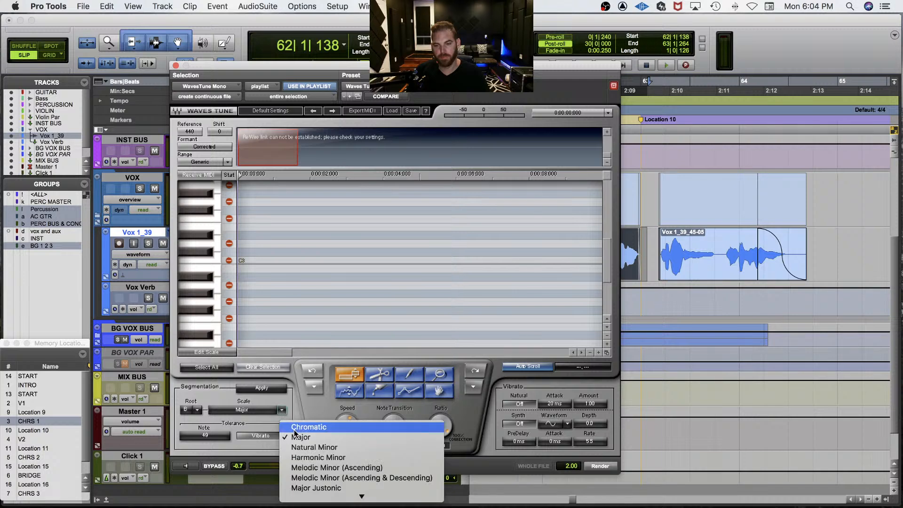
left_click(296, 427)
left_click(205, 96)
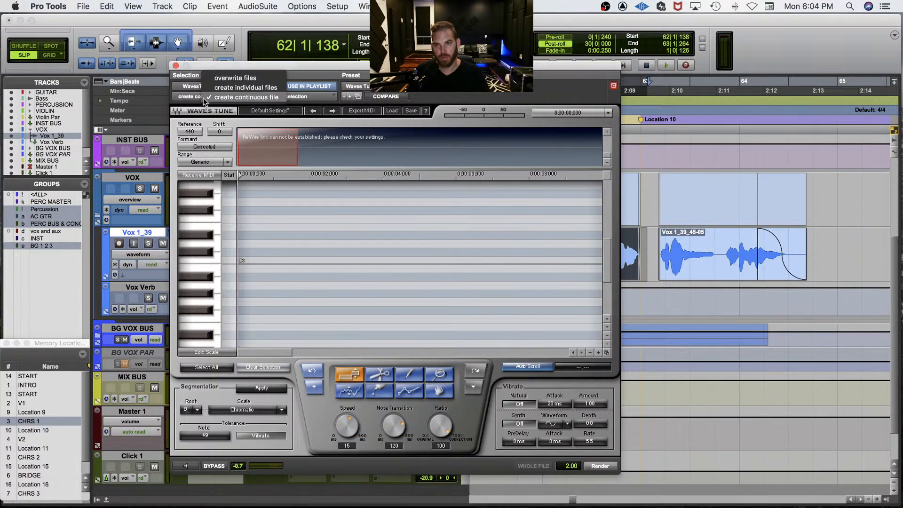
left_click(226, 89)
Step: Preview the vocal's pitch analysis, lower Ratio to 23 and render the correction
left_click(187, 466)
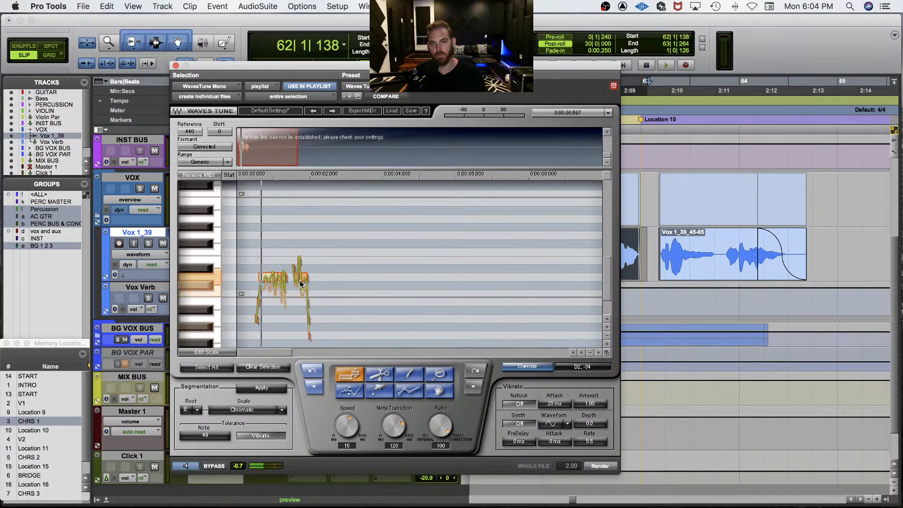
key("space")
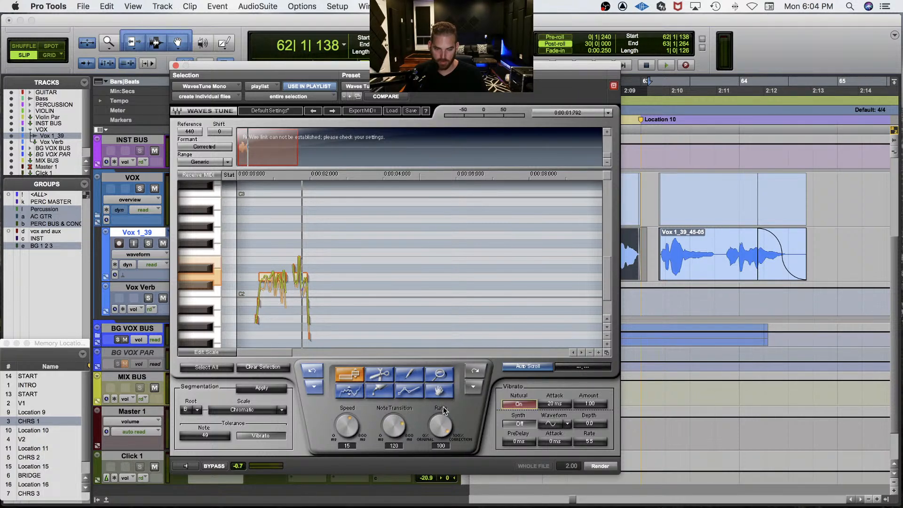
left_click(185, 467)
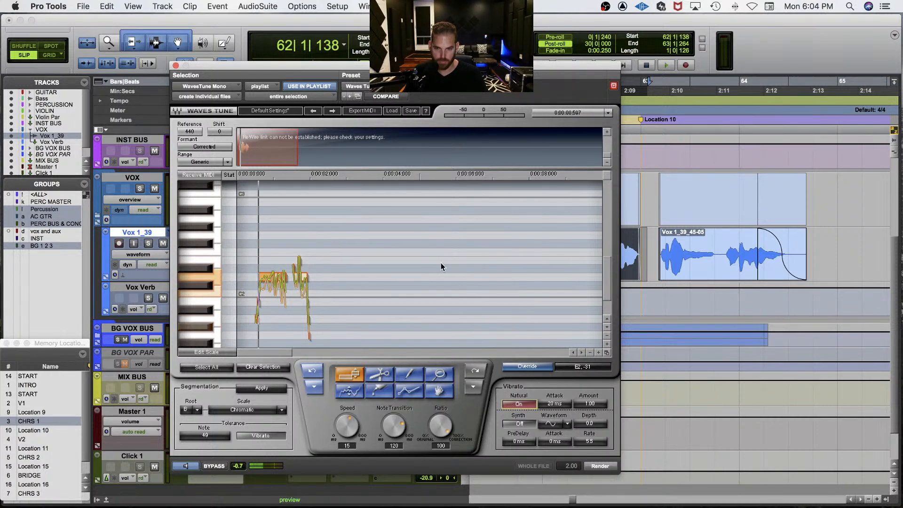
left_click_drag(441, 426, 440, 462)
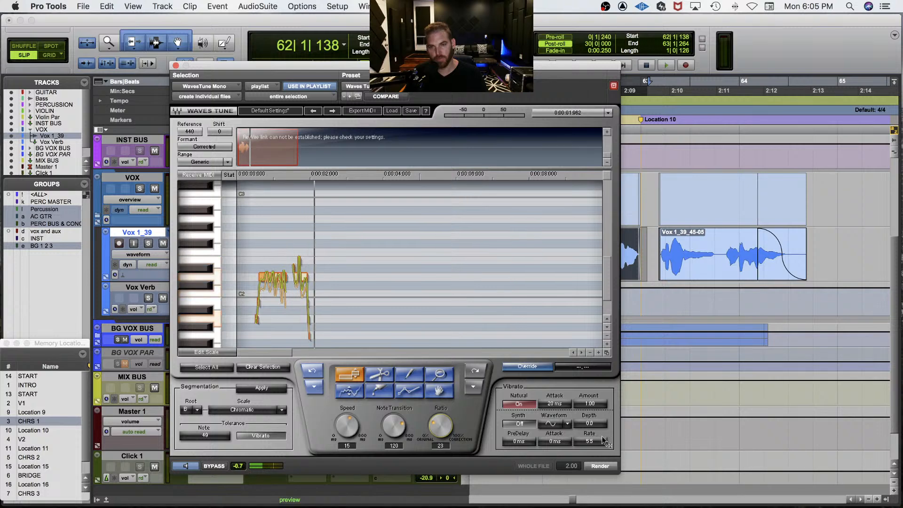
key("space")
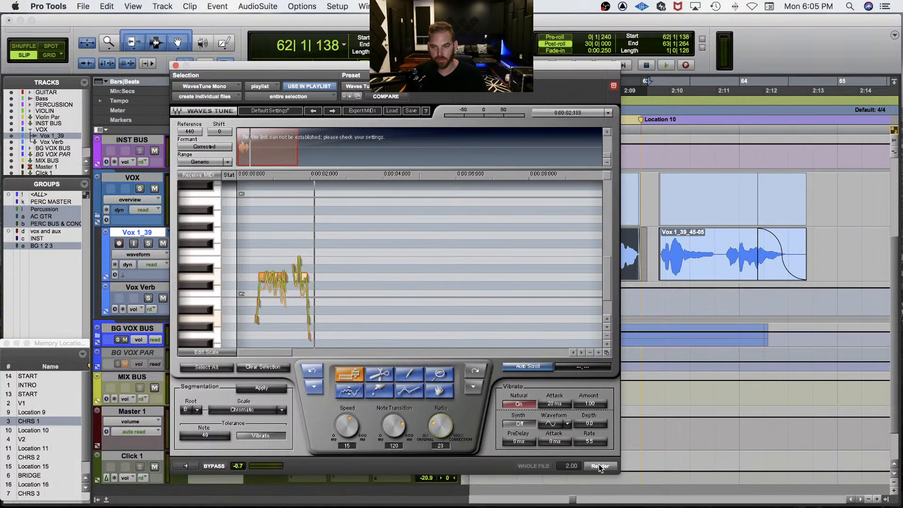
left_click(600, 466)
Step: Audition the rendered section with VOX soloed and unsoloed, extend the selection, and preview again
left_click(140, 189)
left_click(142, 189)
key("space")
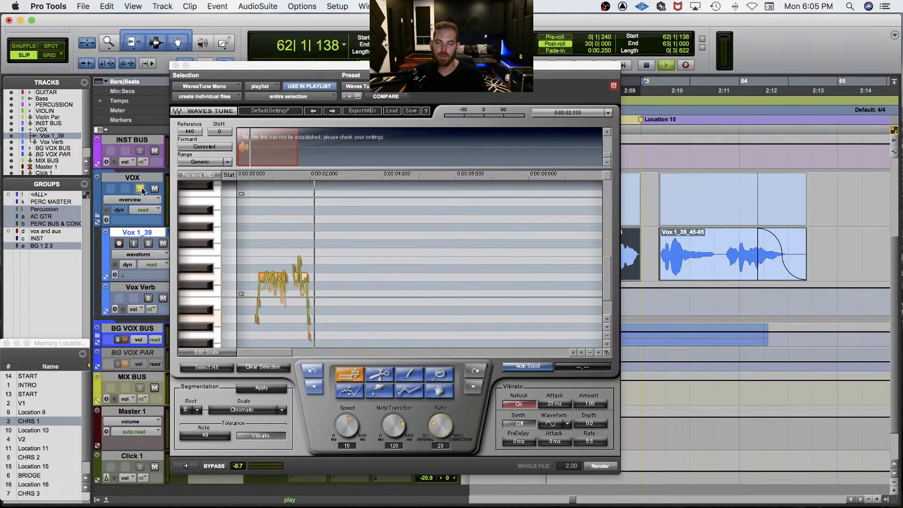
key("space")
left_click(141, 189)
key("space")
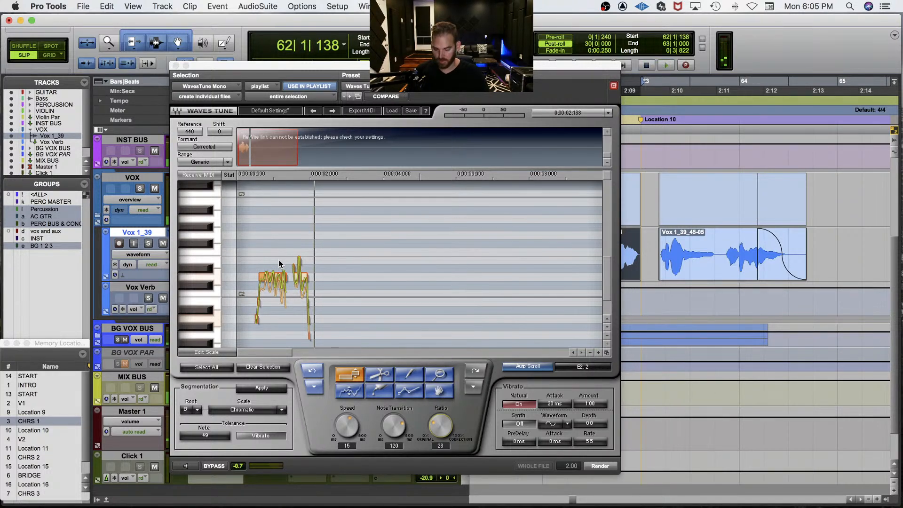
key("super+shift+KP_Add")
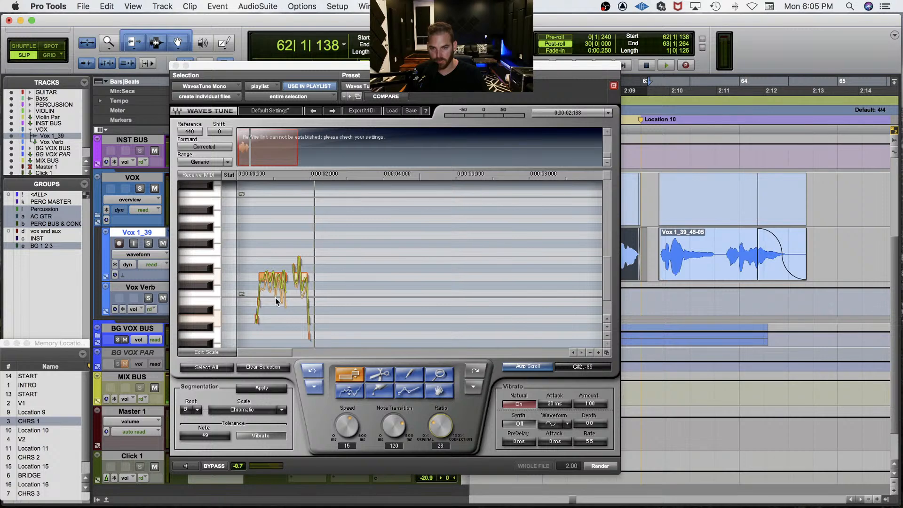
left_click(186, 465)
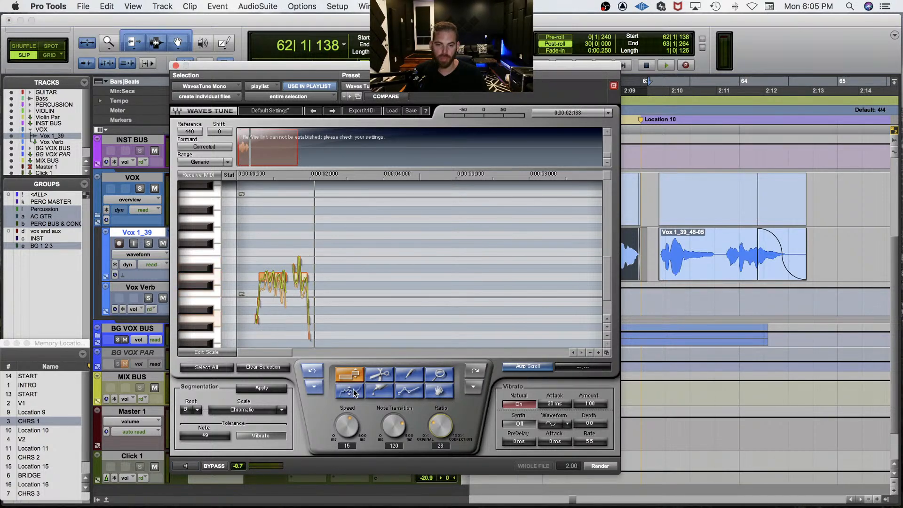
left_click(438, 376)
Step: Zoom into the pitch graph, select the note segments and preview them with Ratio at 18
left_click_drag(351, 308, 239, 193)
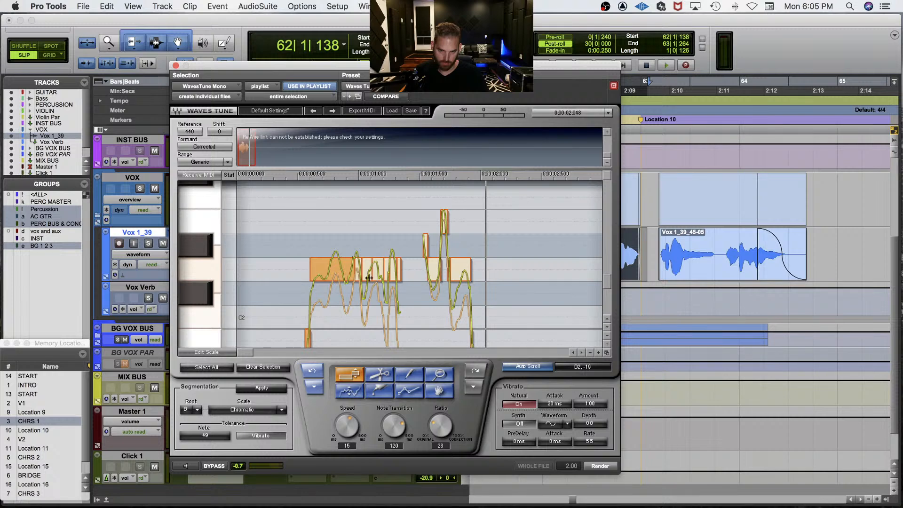
left_click(370, 280)
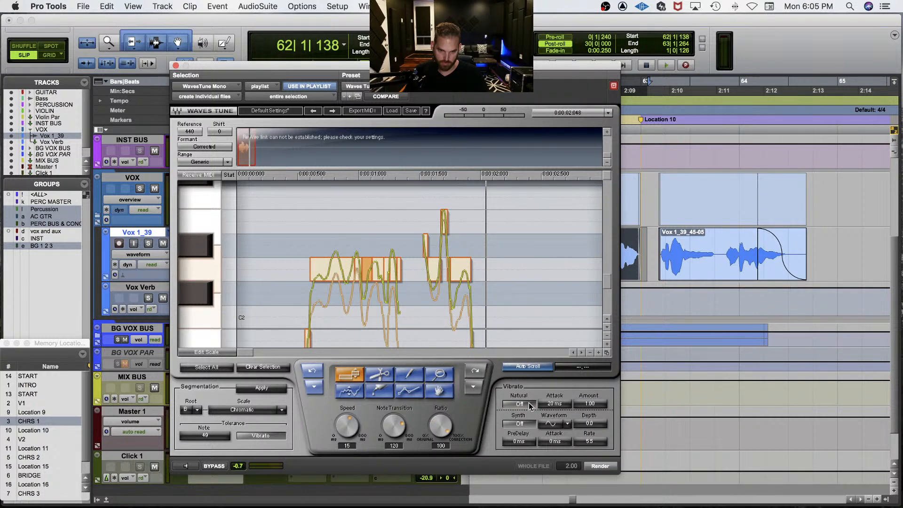
left_click(192, 464)
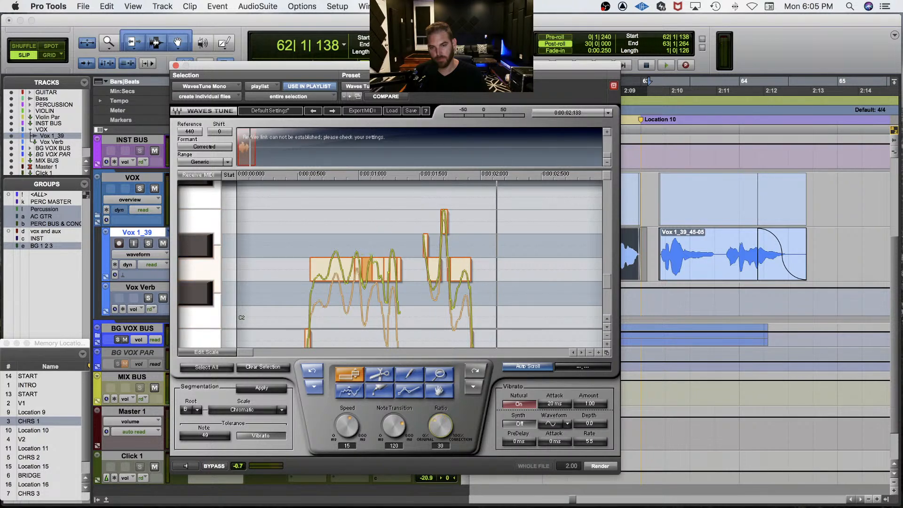
left_click(187, 466)
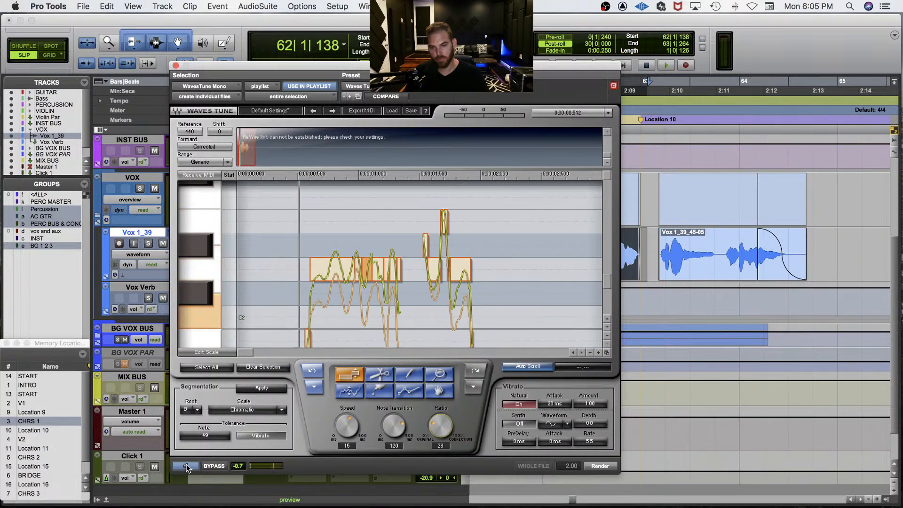
left_click_drag(441, 427, 420, 427)
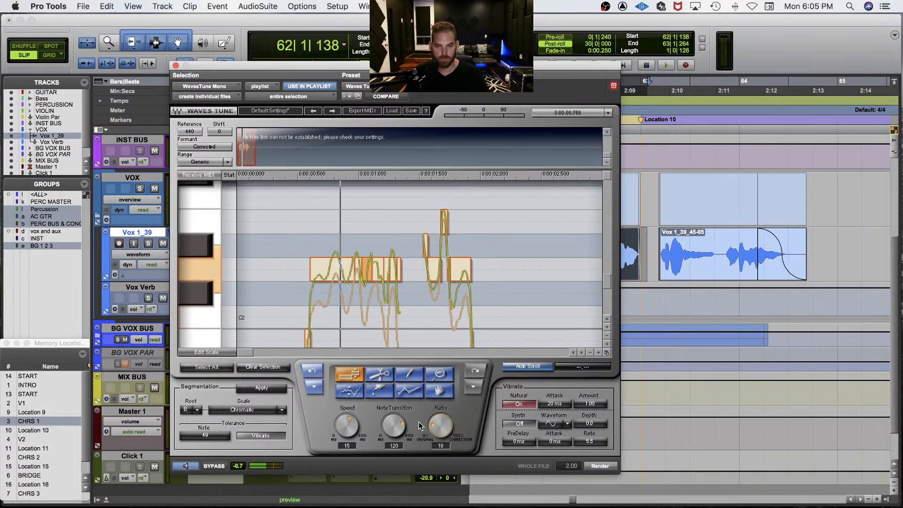
left_click(352, 279)
left_click(359, 279)
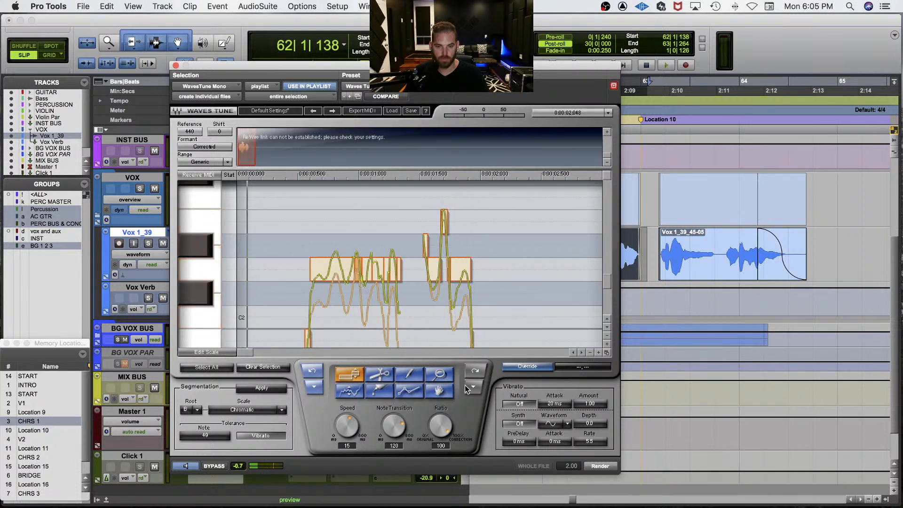
key("space")
left_click(193, 466)
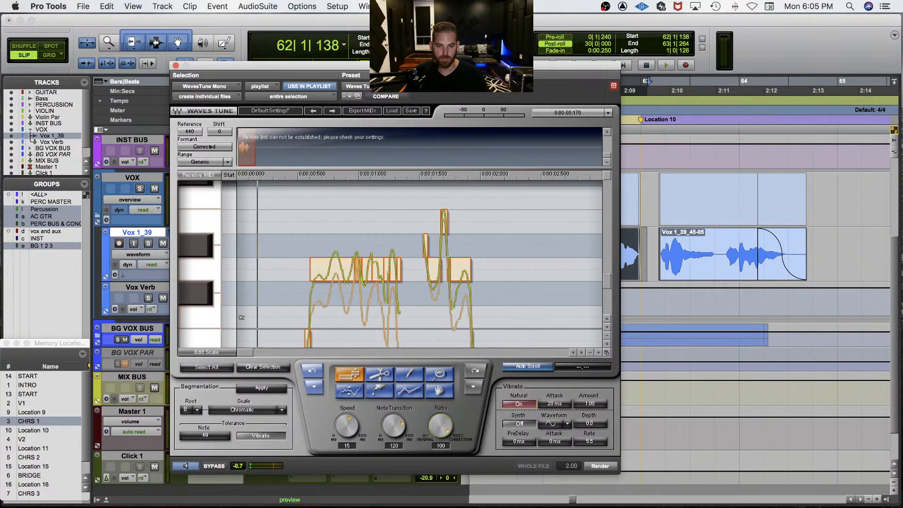
left_click_drag(440, 426, 441, 459)
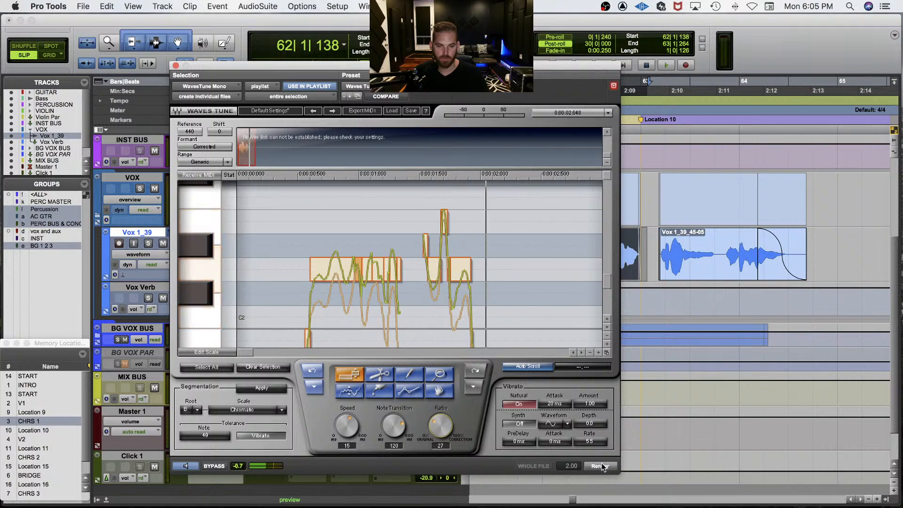
Step: Preview the adjusted notes and render them to Vox 1_39-WvsTnMn_65, then audition it soloed
key("space")
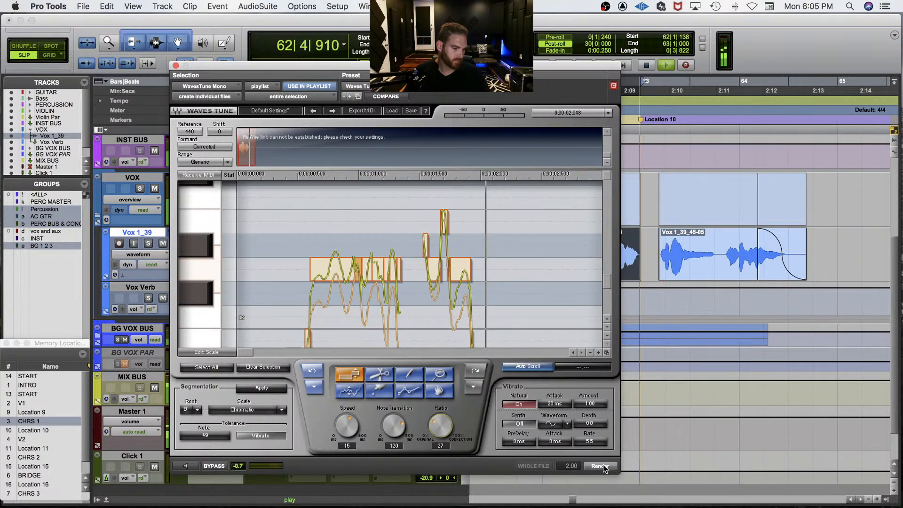
key("space")
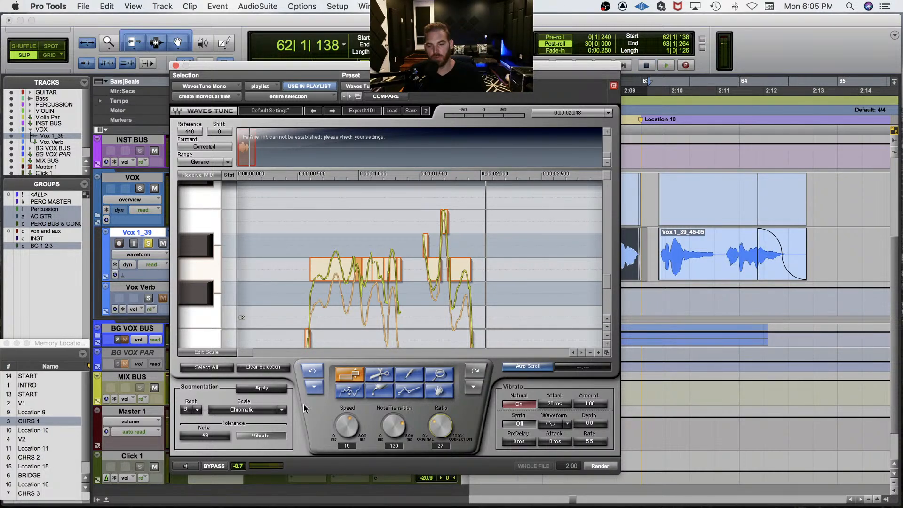
left_click(194, 467)
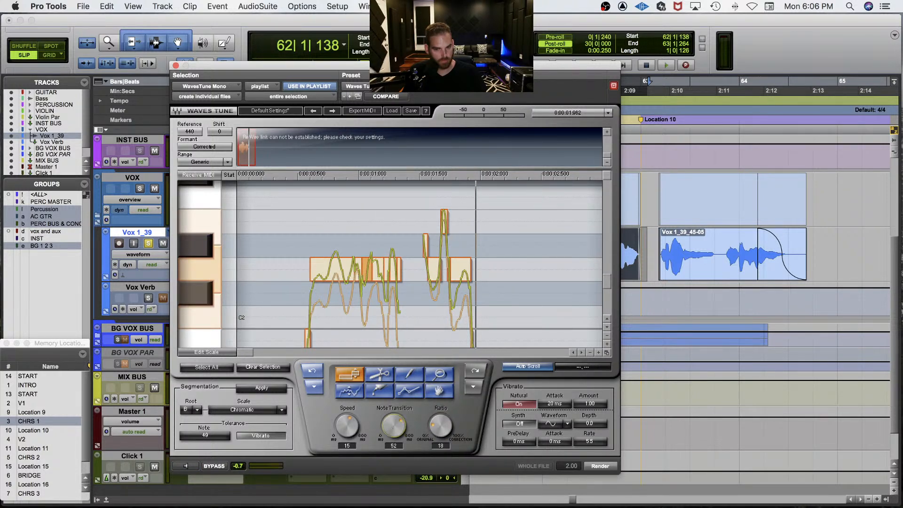
left_click(188, 467)
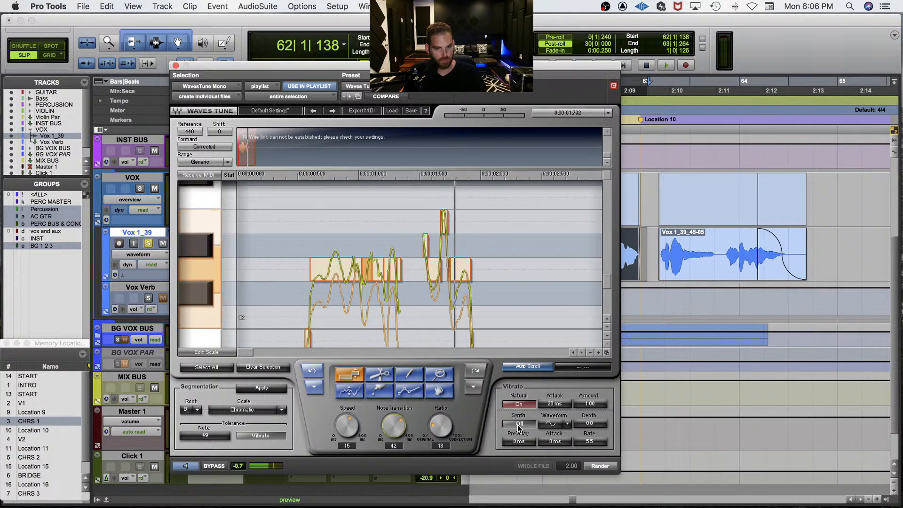
left_click(597, 466)
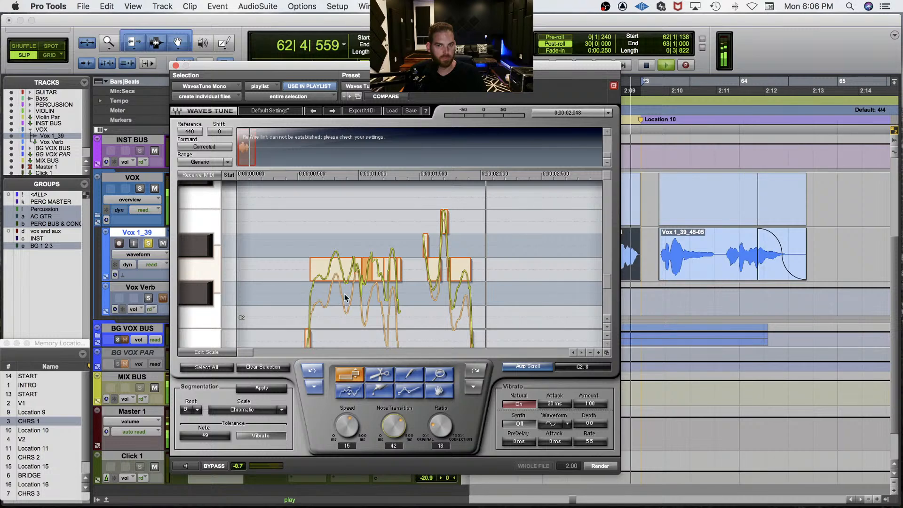
key("space")
left_click(150, 245)
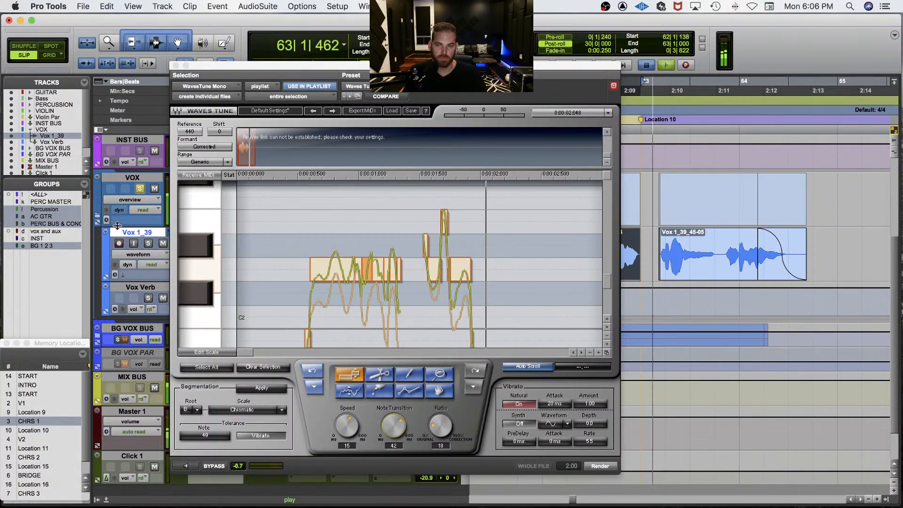
key("space")
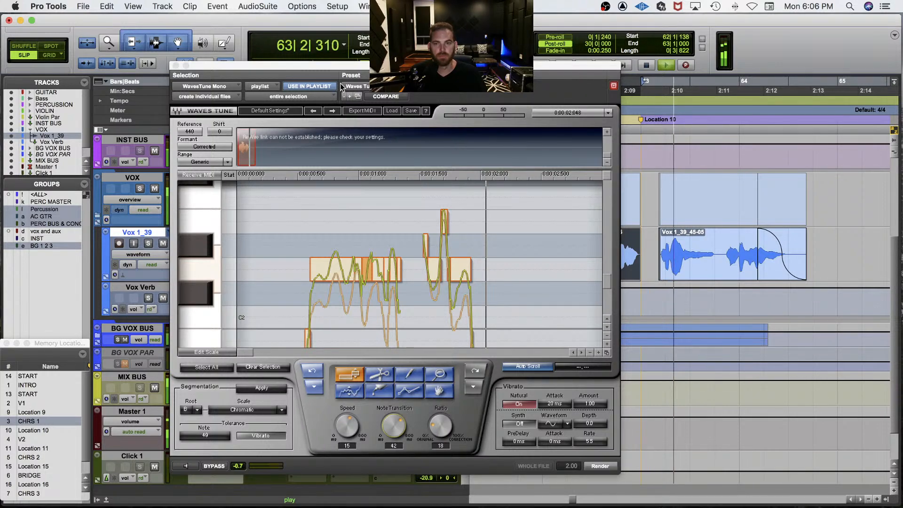
left_click_drag(339, 65, 230, 54)
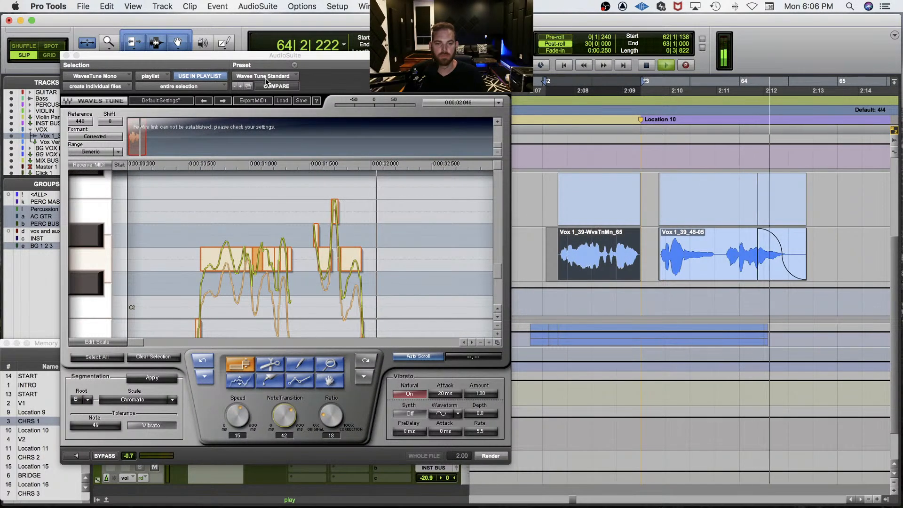
Step: Render RX De-crackle at Strength 5.0 onto Vox 1_39, audition it, and close the window
key("space")
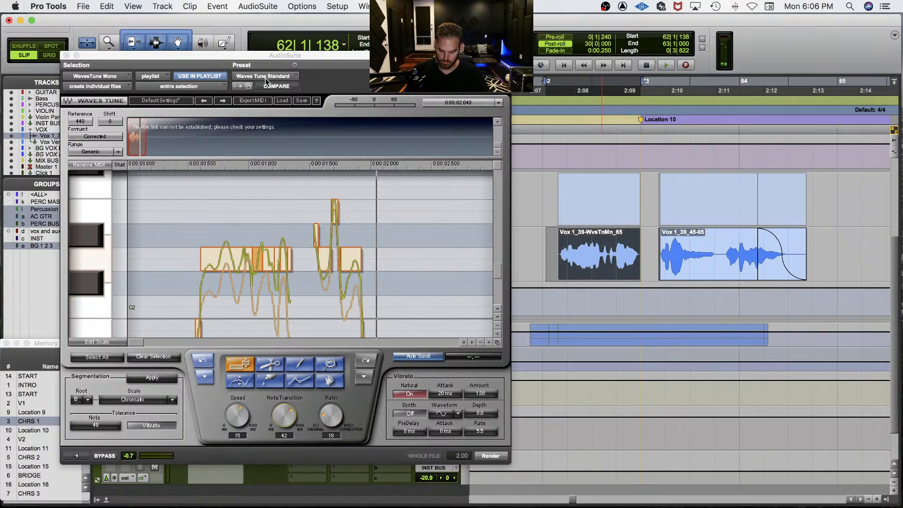
left_click(258, 6)
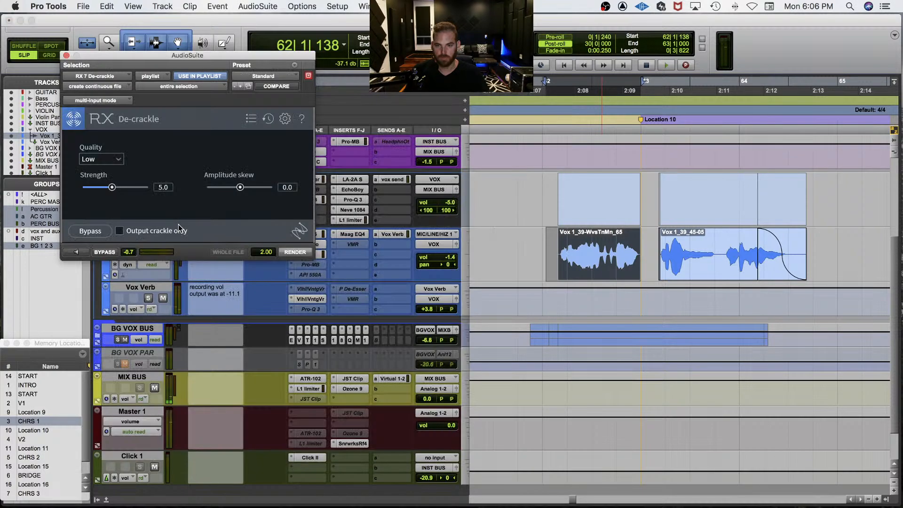
left_click(294, 252)
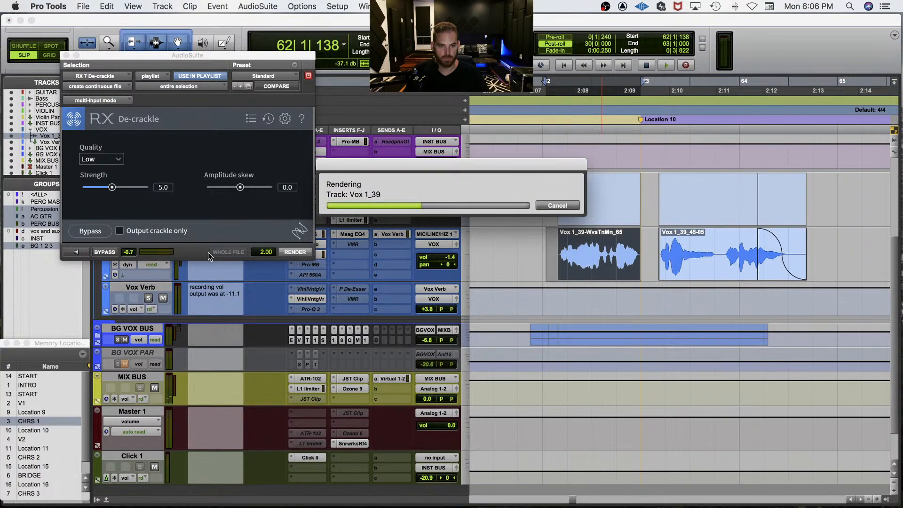
key("space")
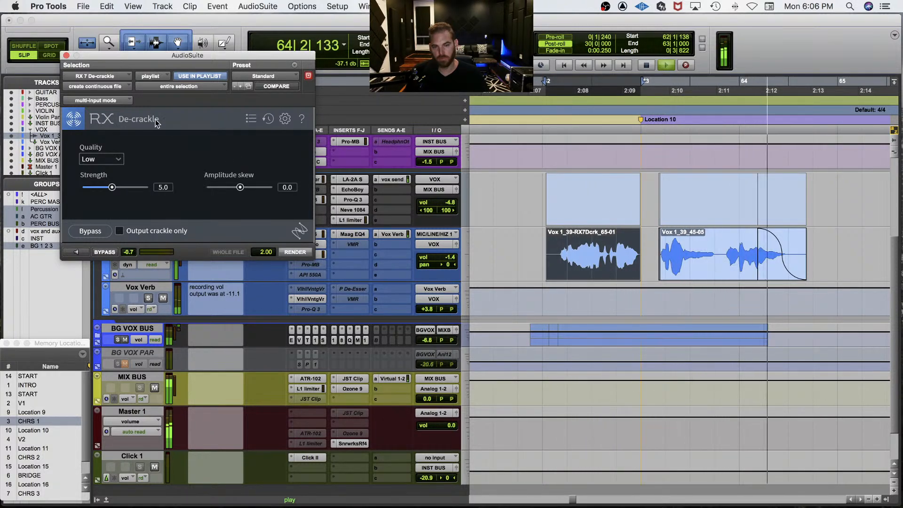
key("space")
left_click(67, 56)
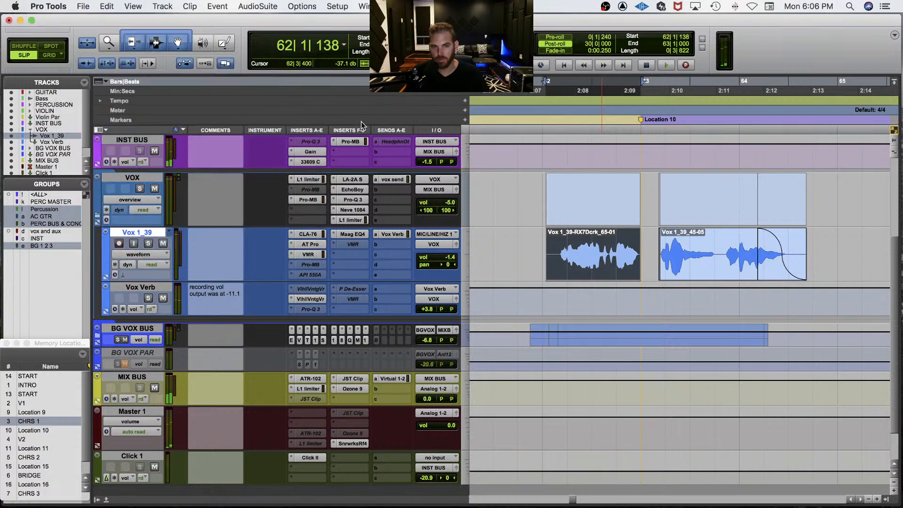
scroll(733, 306, "right", 10)
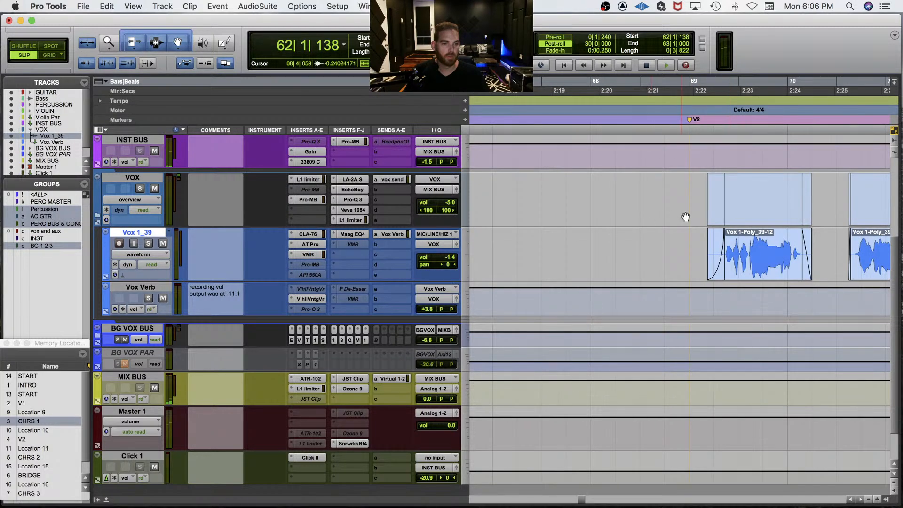
Step: Place the play position on the VIOLIN track at 70|2|254 and zoom in around bar 70
key("space")
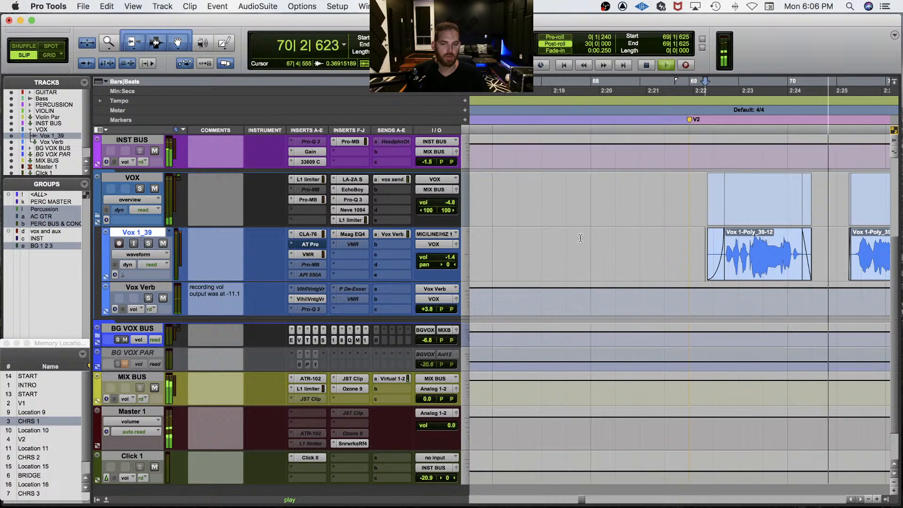
key("r")
key("r")
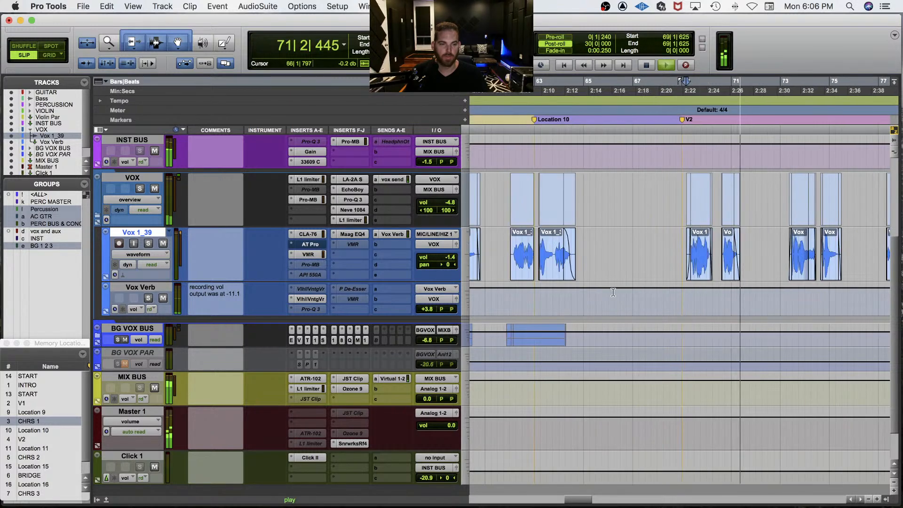
key("r")
key("r")
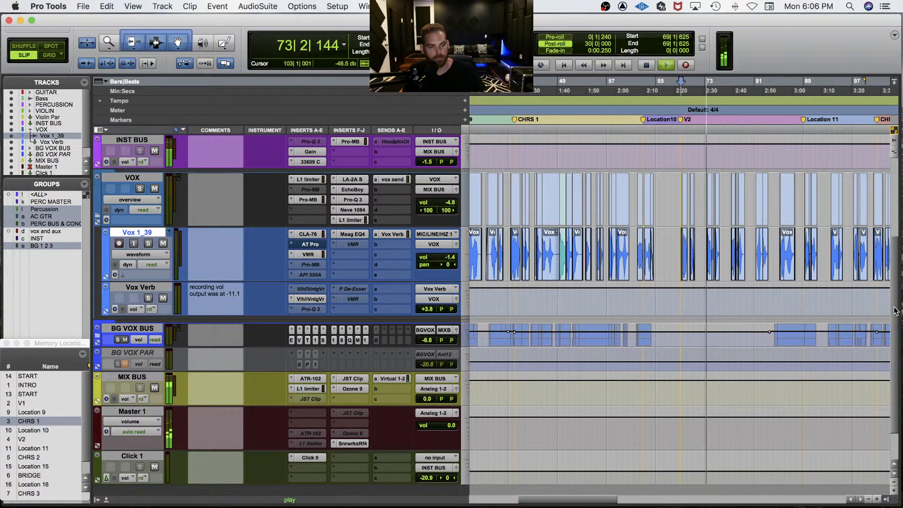
scroll(688, 211, "up", 5)
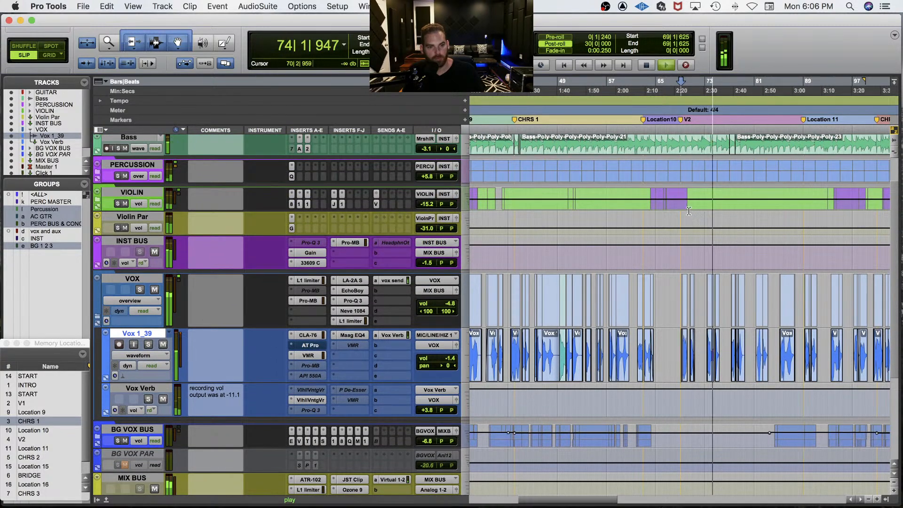
left_click(688, 198)
key("space")
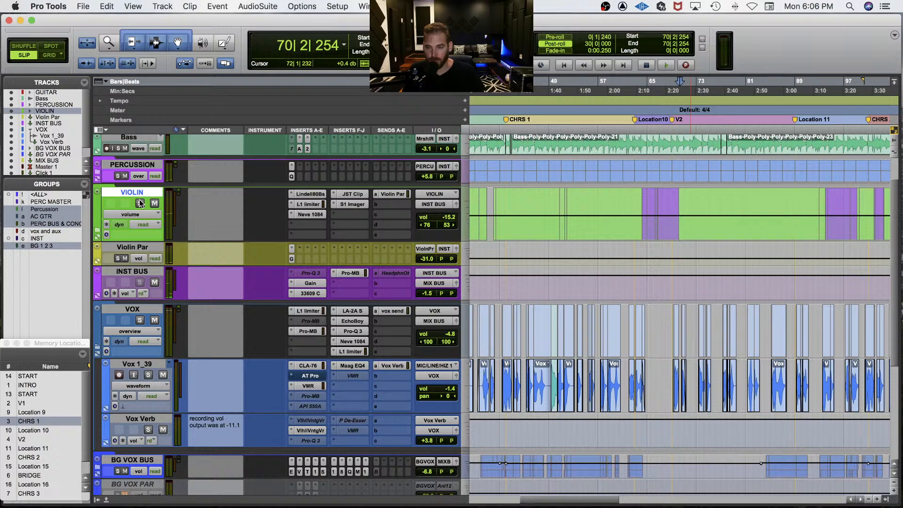
key("t")
key("t")
key("t")
key("t")
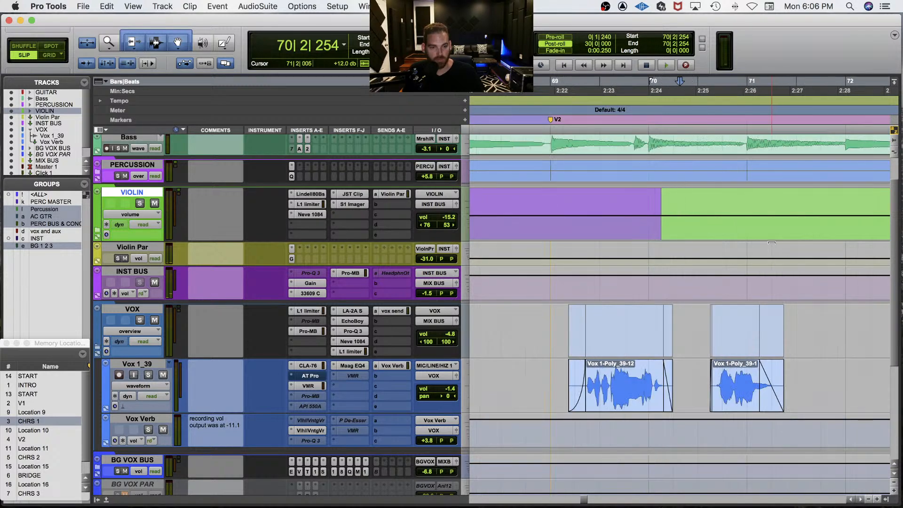
Step: Select bars 69–70 on the VIOLIN volume lane and trim the line up to about -11 dB
key("space")
left_click(552, 208)
key("space")
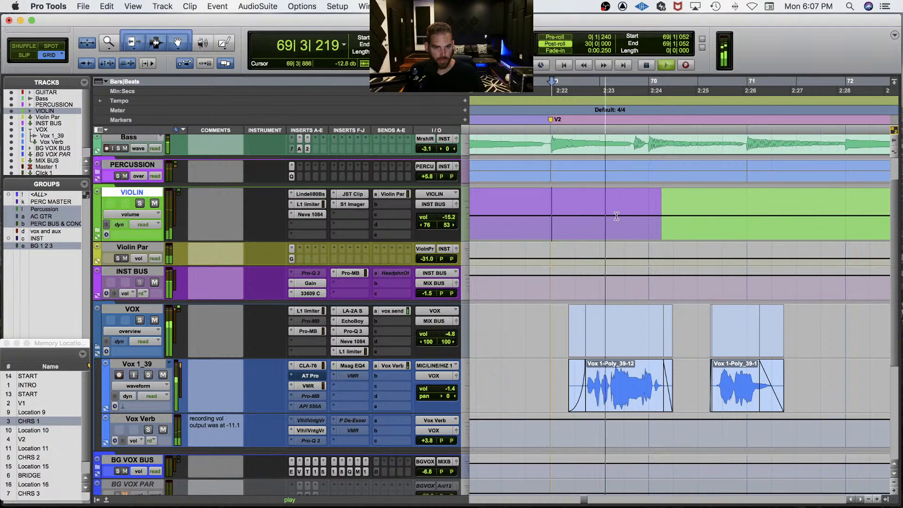
left_click(712, 226, "shift")
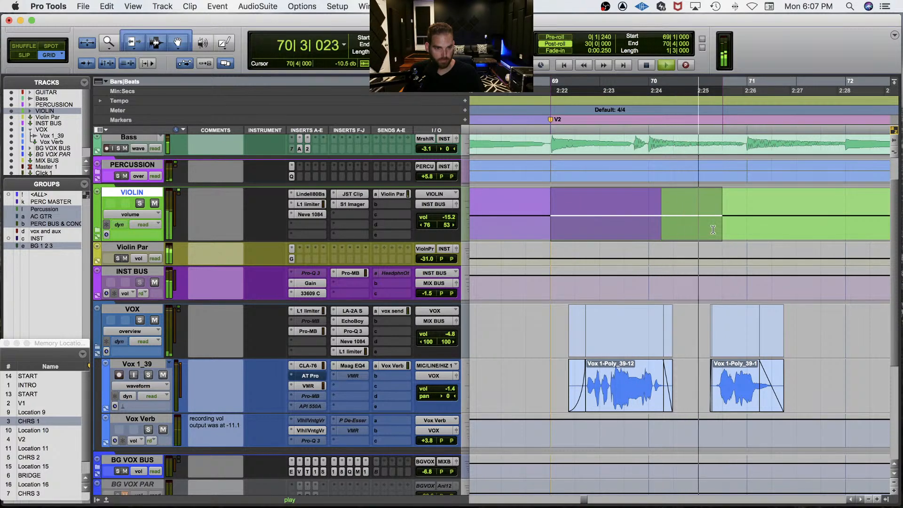
left_click(695, 229, "shift")
key("space")
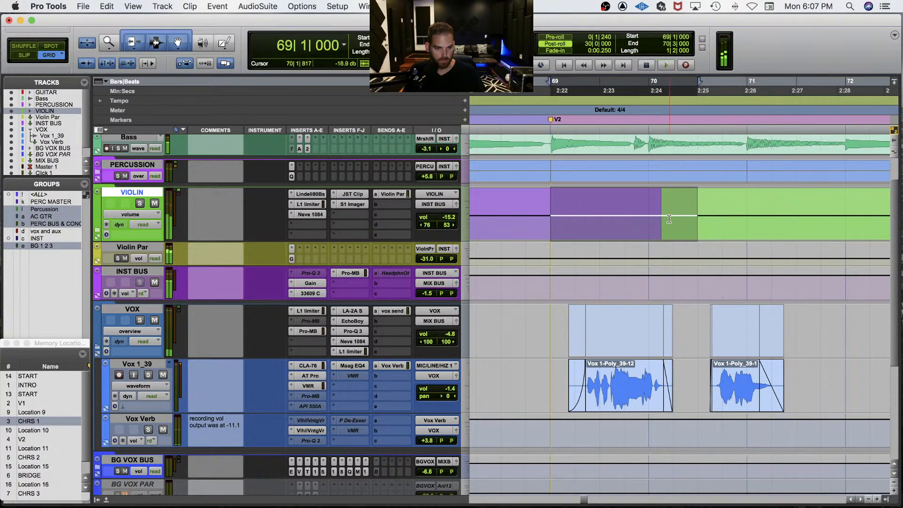
left_click(695, 227)
key("space")
left_click_drag(698, 219, 554, 210)
key("space")
left_click_drag(622, 200, 623, 197)
key("space")
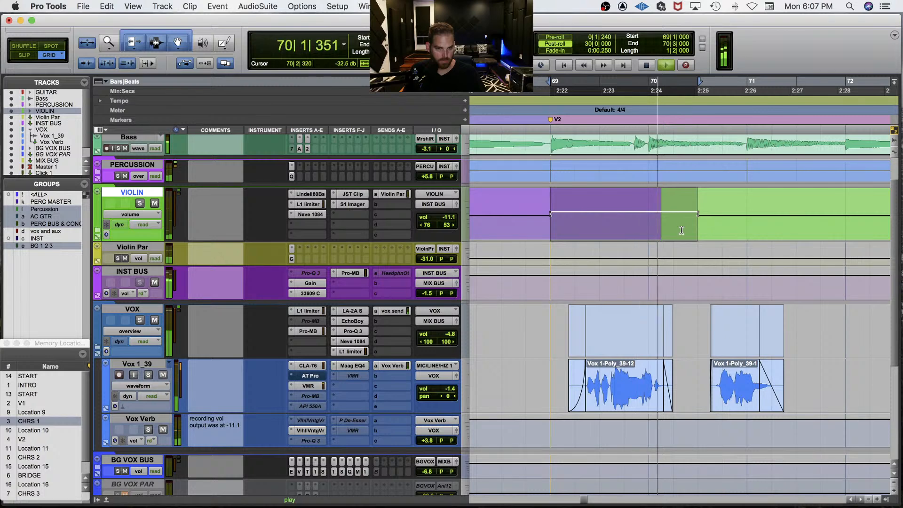
Step: Switch edit tools, zoom out and mark a range across the violin track up to bar 73
key("F8")
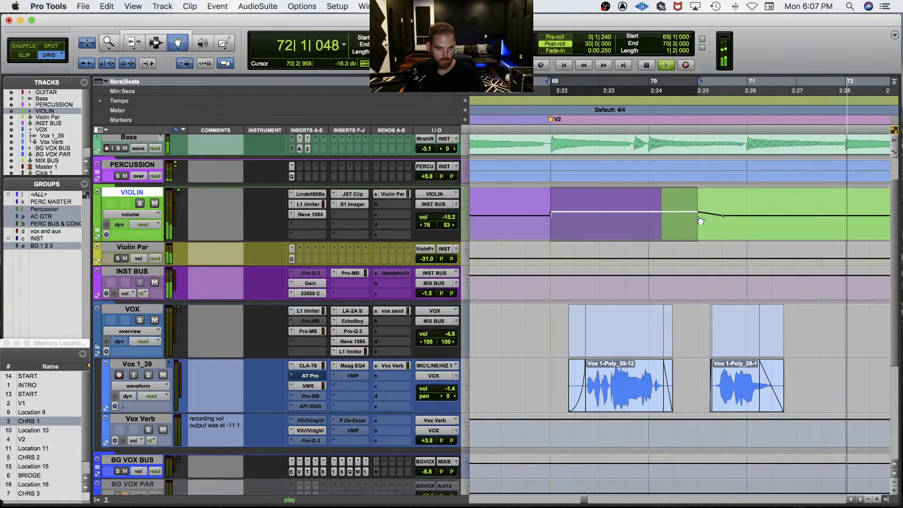
key("F7")
key("space")
left_click(660, 218)
key("space")
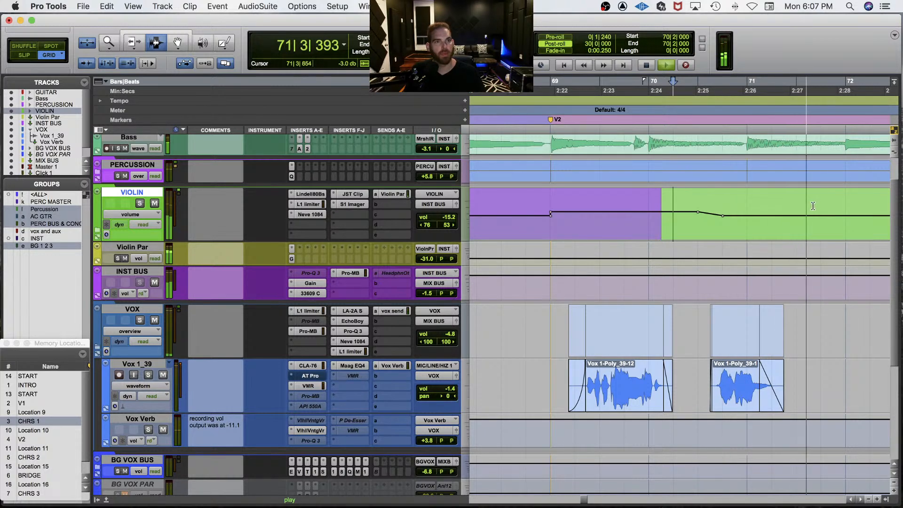
scroll(733, 245, "right", 3)
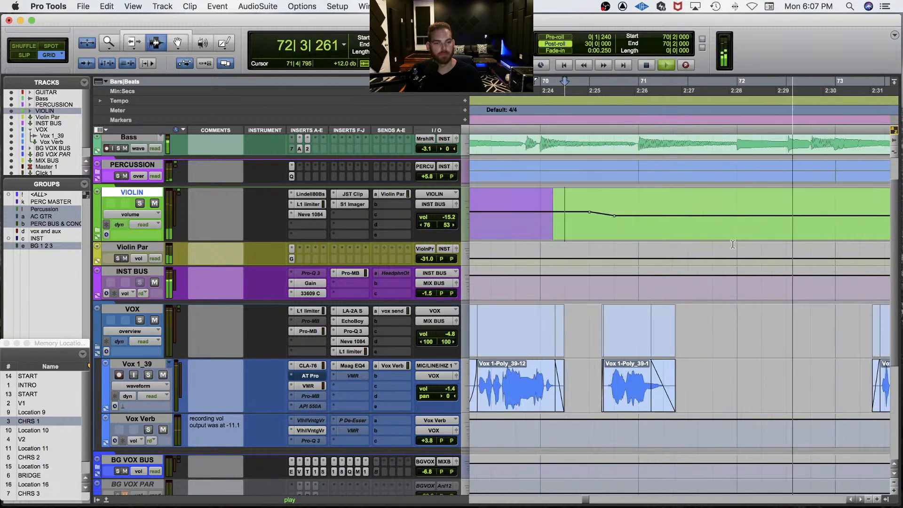
key("r")
key("F7+F8")
left_click_drag(644, 221, 745, 222)
left_click(752, 223)
key("space")
key("space")
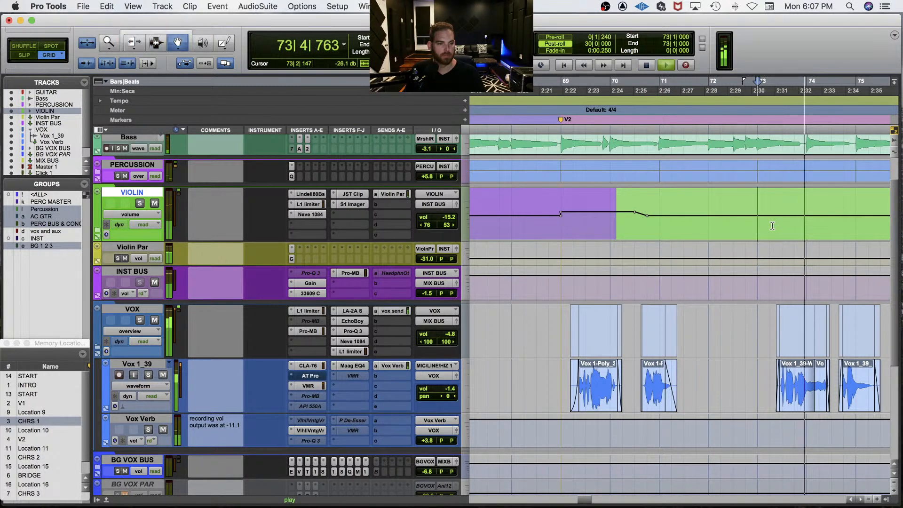
Step: Add a VIOLIN volume breakpoint, set it to -14.4 dB and shape the ramp near bar 71
left_click(769, 216, "super")
key("space")
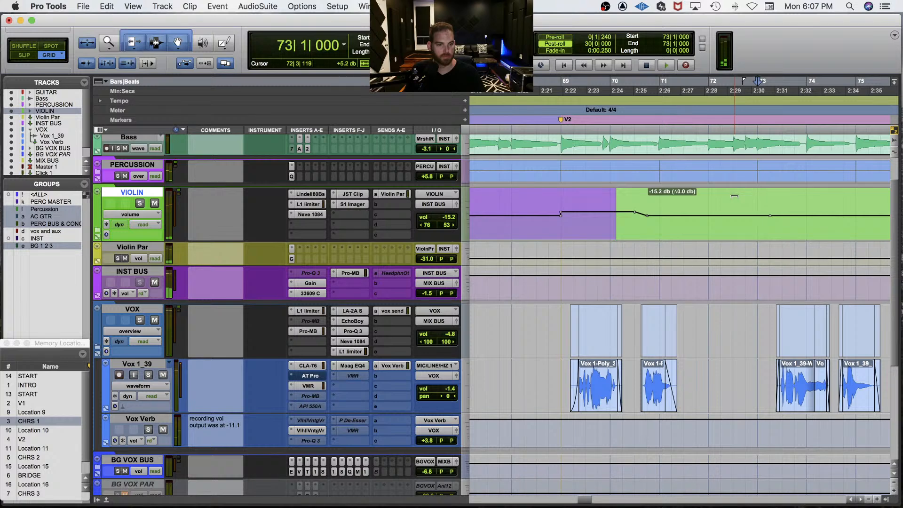
key("space")
left_click(651, 221)
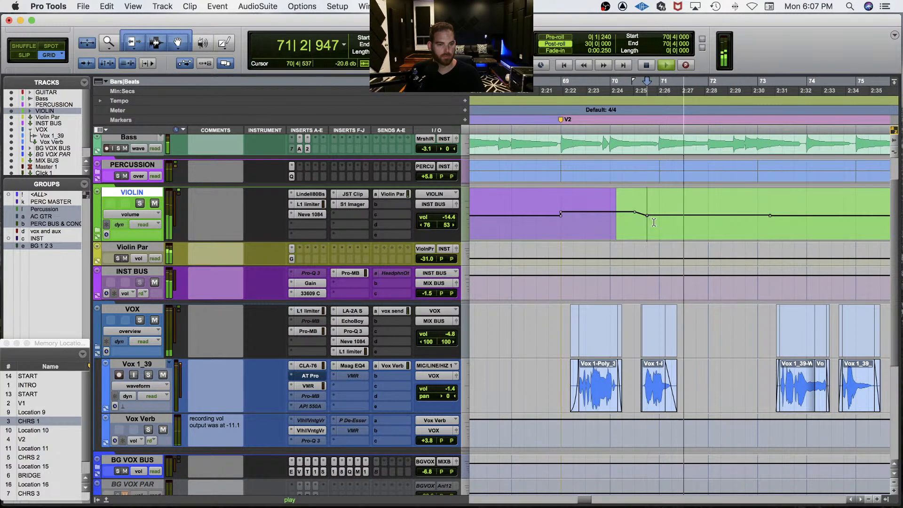
left_click_drag(648, 216, 647, 216)
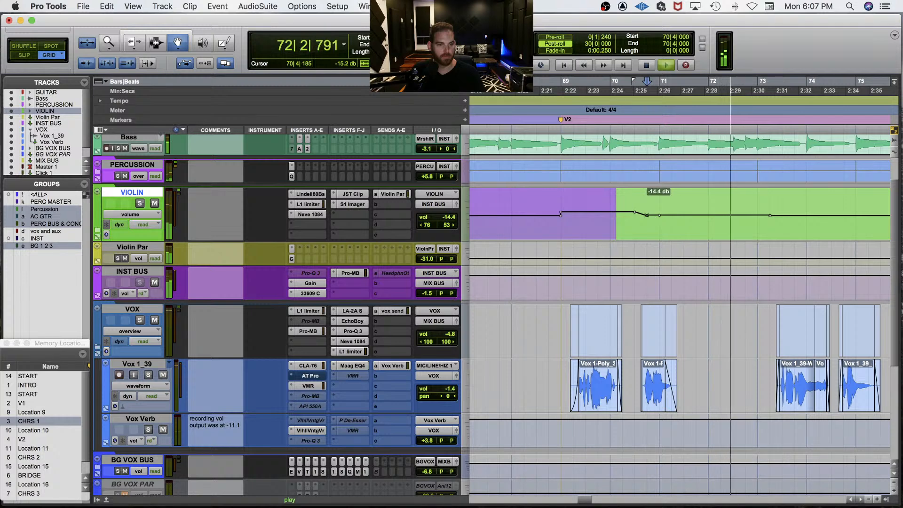
key("space")
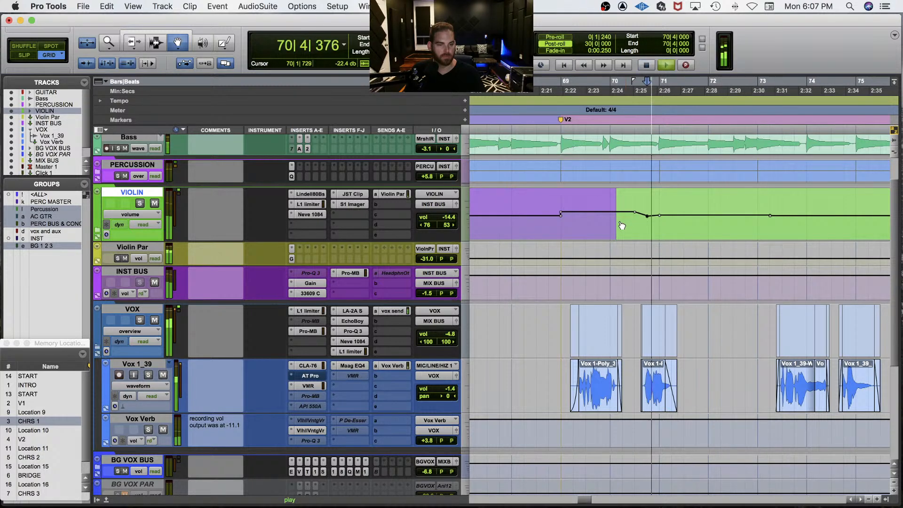
key("space")
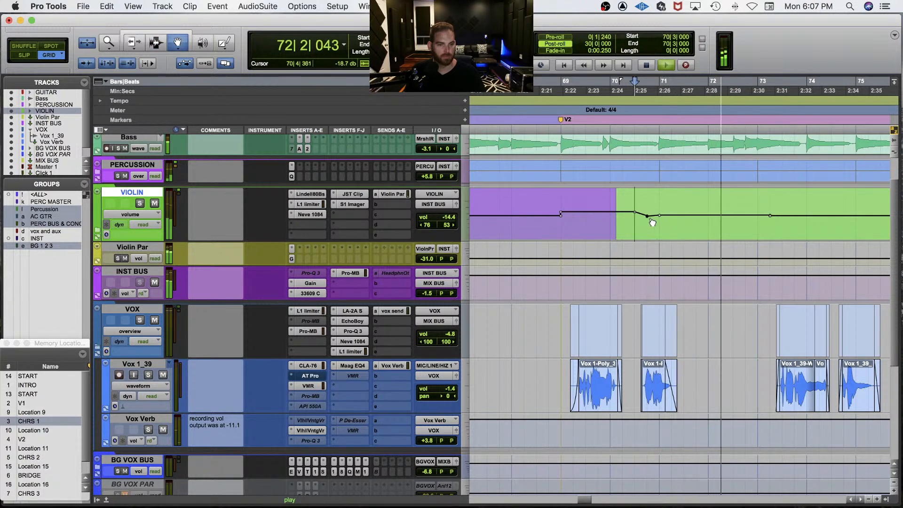
key("space")
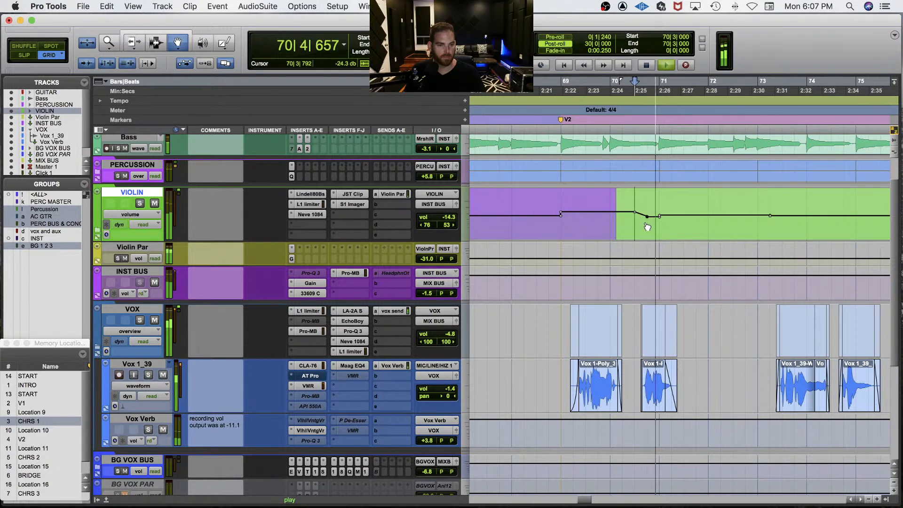
left_click_drag(660, 217, 659, 218)
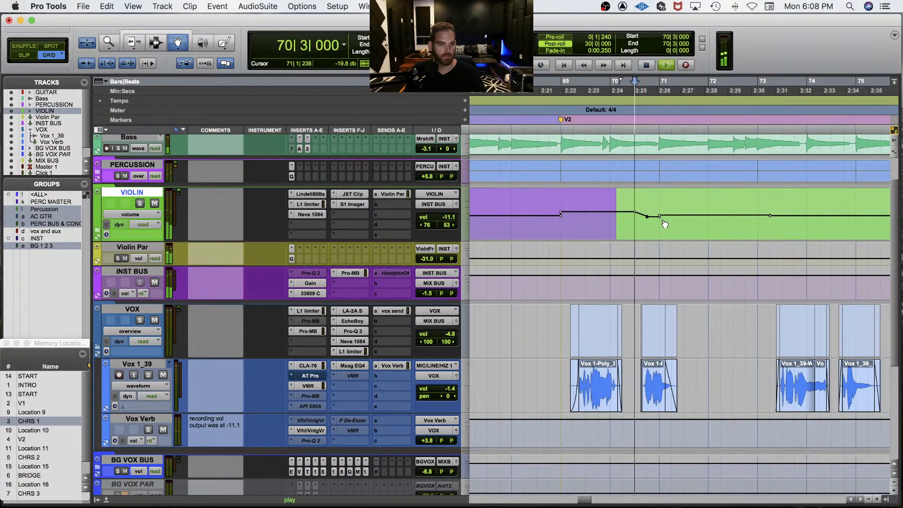
key("super+7")
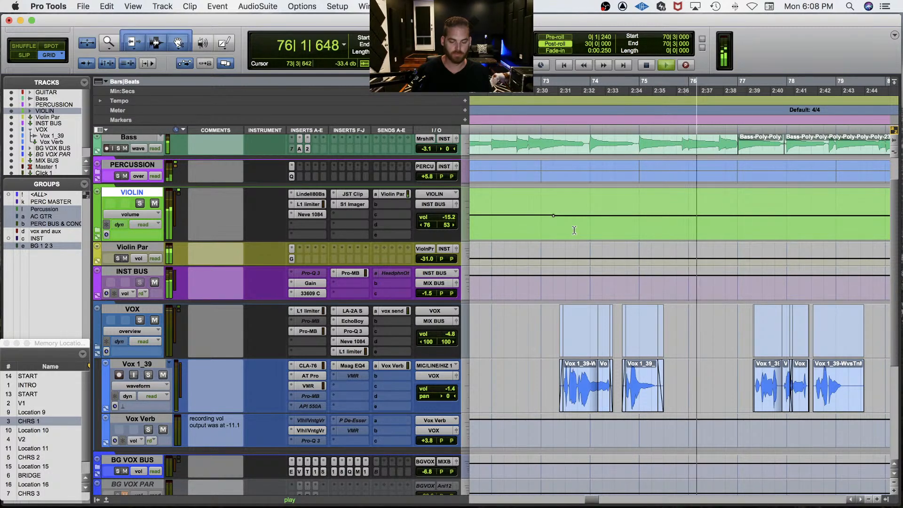
Step: Save, zoom in around bar 79 and select 79|2–80|2 on the VIOLIN volume lane
key("super+s")
key("r")
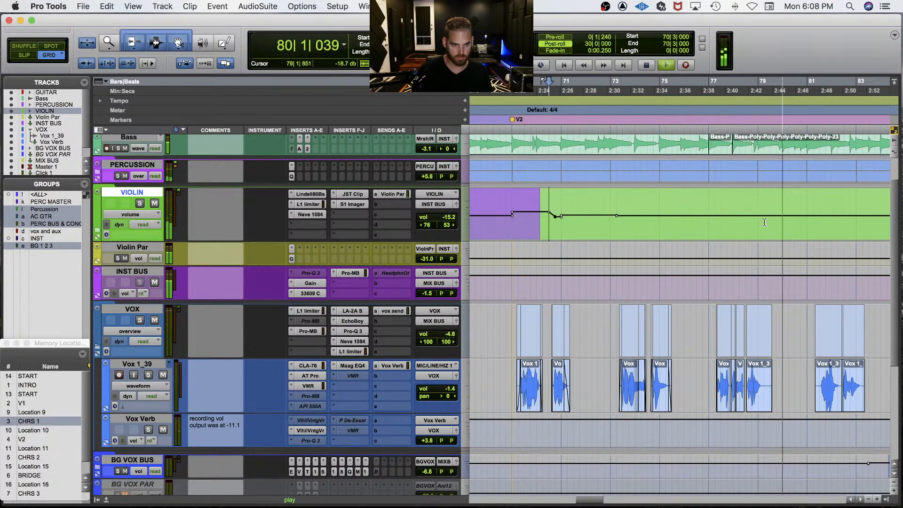
key("space")
key("t")
key("space")
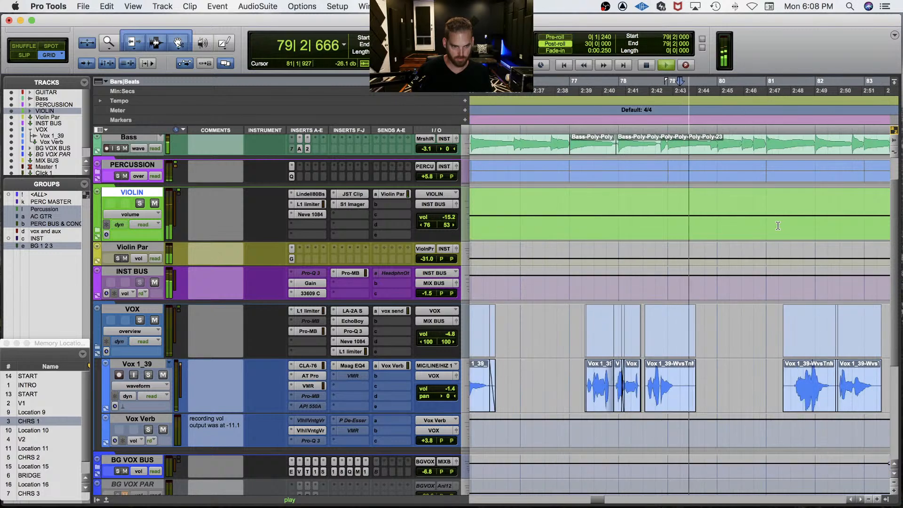
key("space")
key("space")
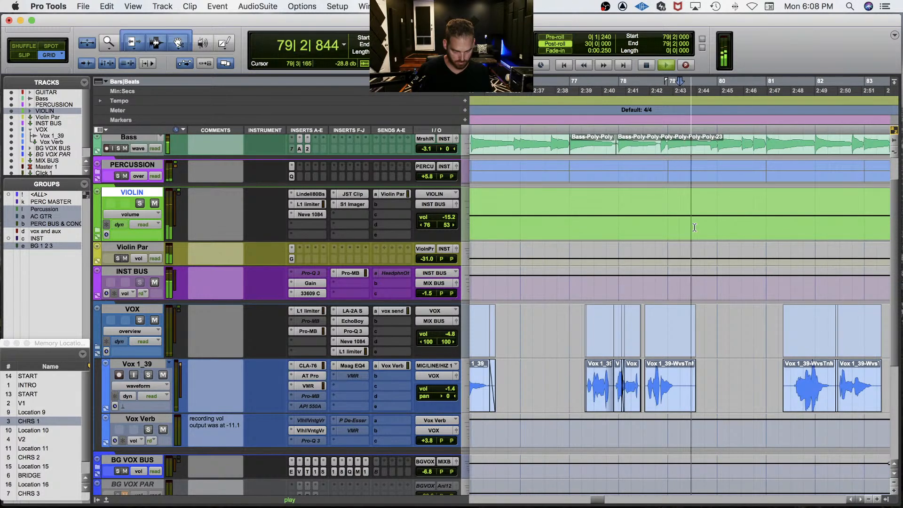
left_click_drag(680, 227, 729, 225)
Step: Trim the selected violin volume to -14.4 then -13.6 dB while auditioning, then save
key("space")
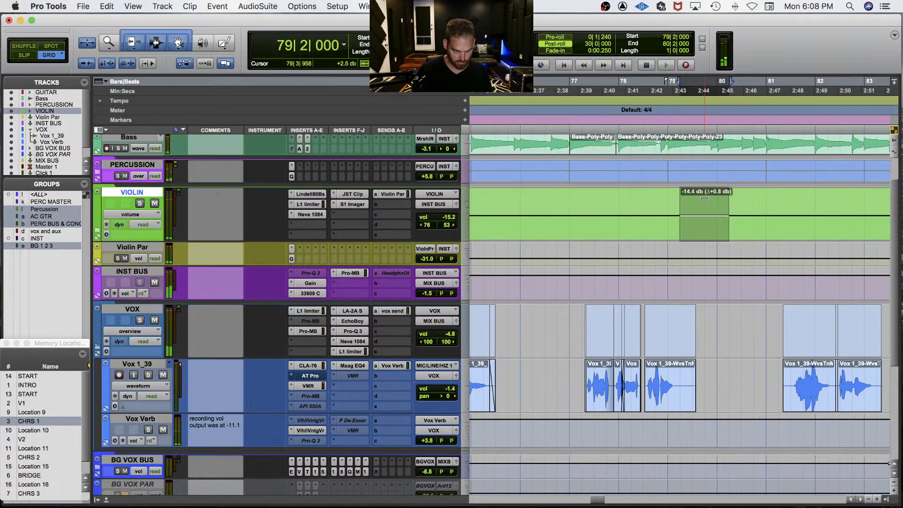
key("space")
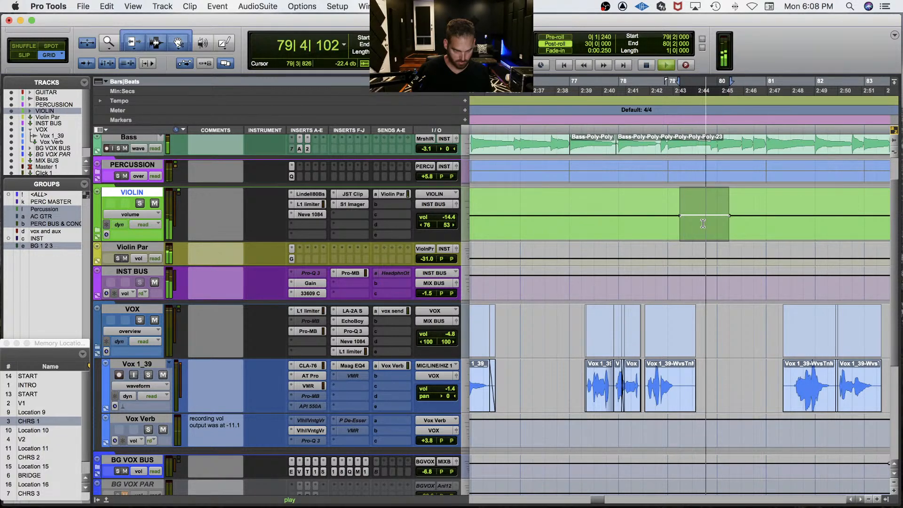
left_click_drag(709, 197, 709, 198)
key("space")
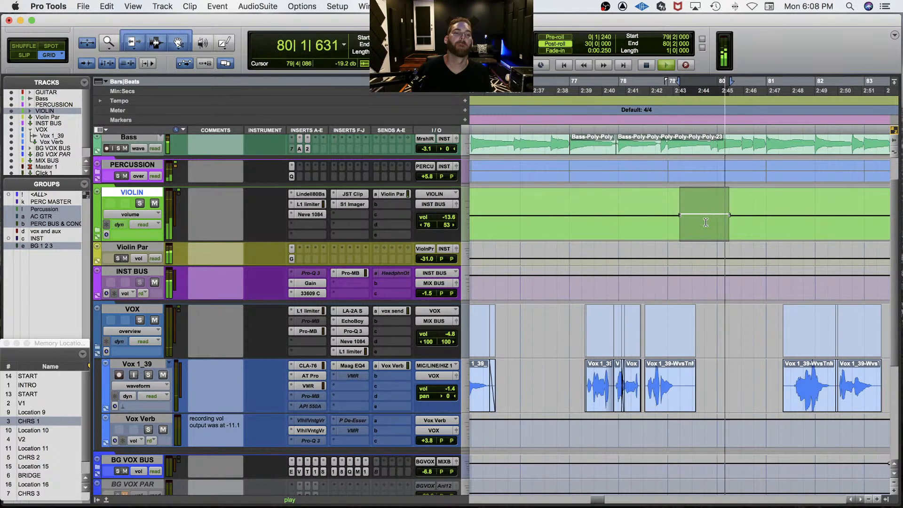
left_click_drag(703, 198, 704, 199)
key("space")
key("space")
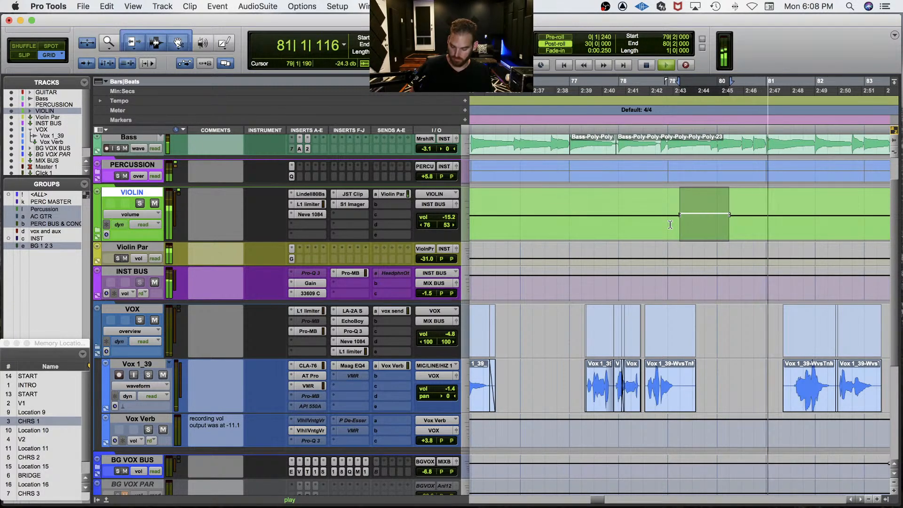
key("super+s")
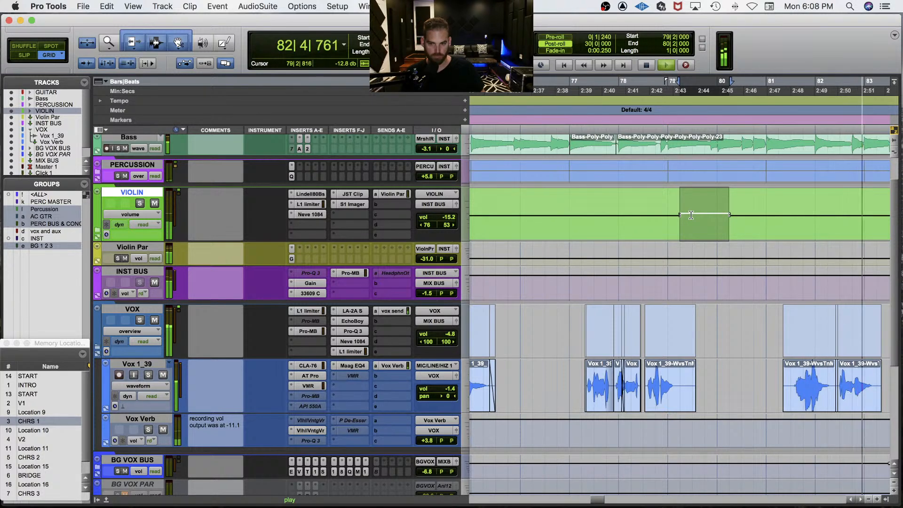
scroll(691, 215, "right", 3)
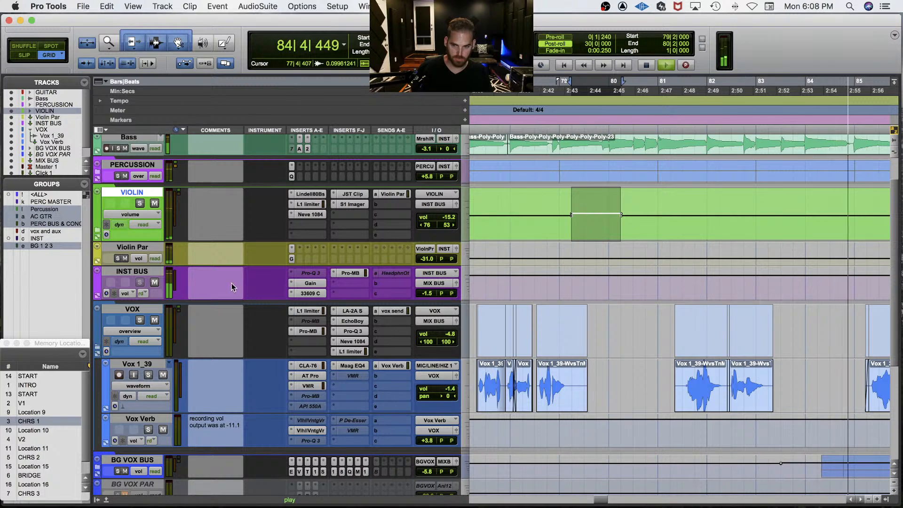
Step: Collapse the VOX folder track
left_click(136, 310)
key("shift+f")
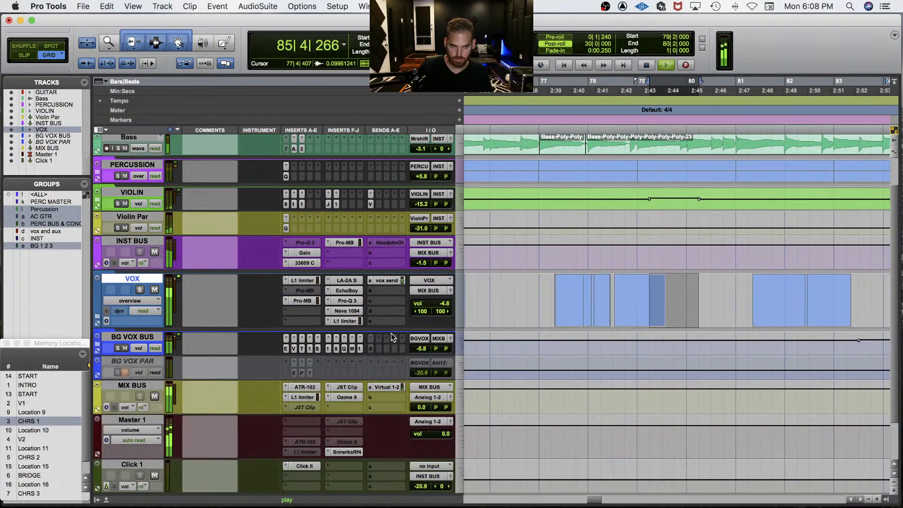
scroll(670, 250, "right", 3)
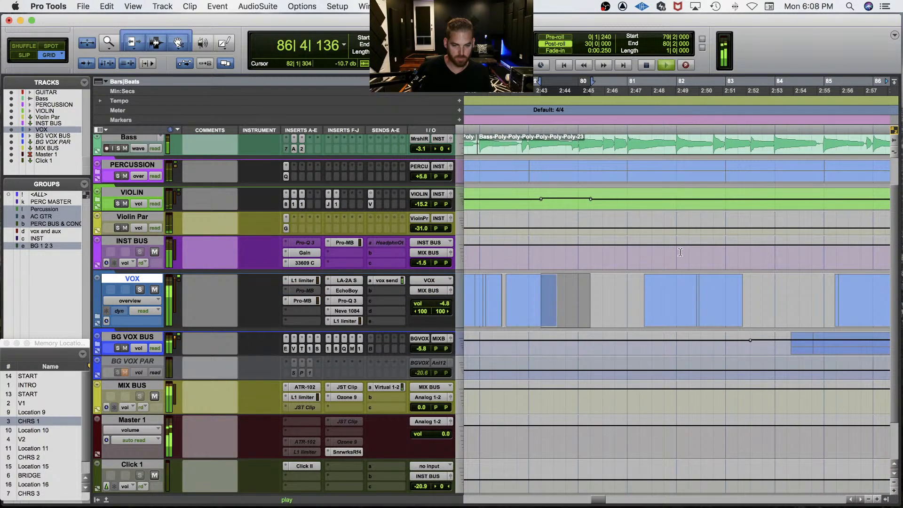
Step: Audition INST BUS from bar 84 through 93|3, then open Ozone 9 on MIX BUS
left_click(812, 249)
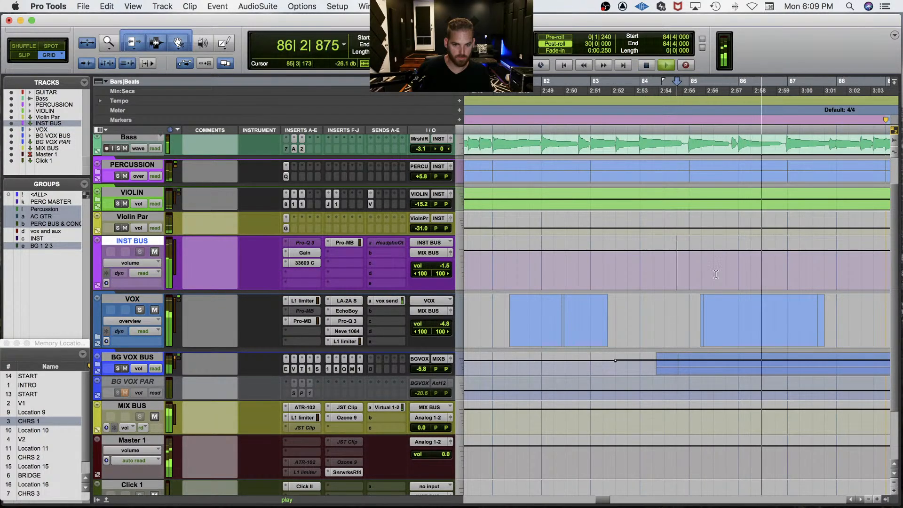
key("r")
key("r")
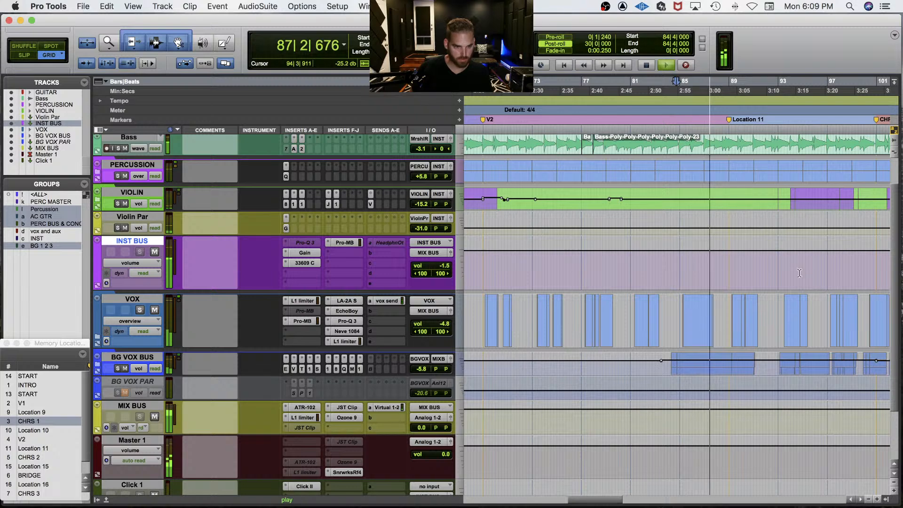
left_click(733, 265)
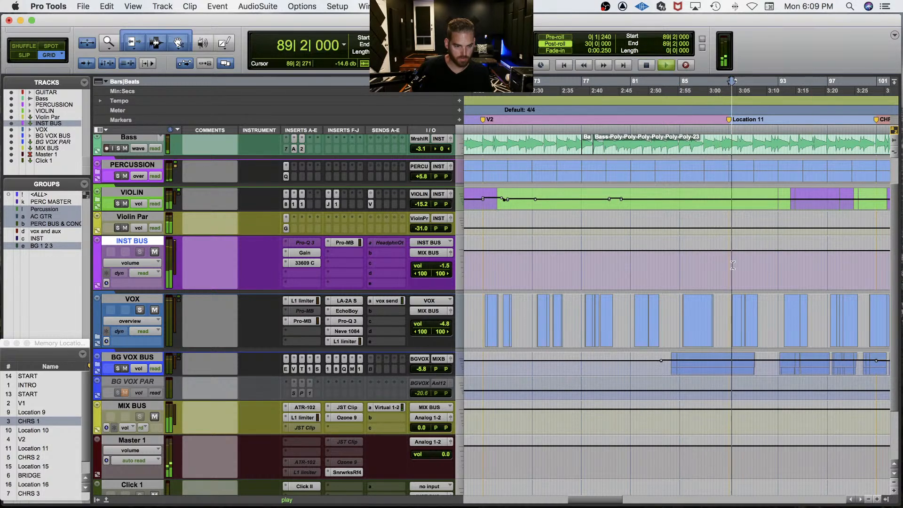
key("space")
left_click(772, 263)
key("space")
key("space")
left_click(783, 263)
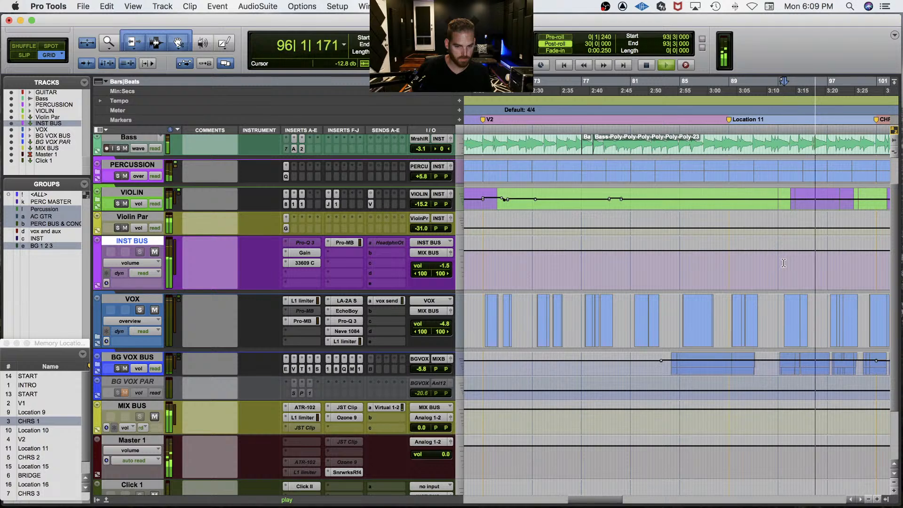
left_click(343, 418)
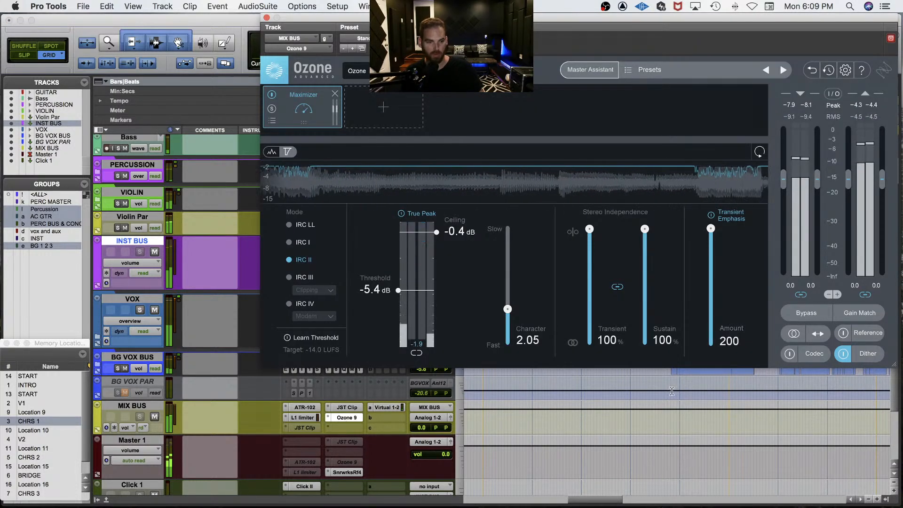
Step: Load He Always Rode For The Brand.mp3 as a reference track in Ozone 9
left_click(864, 332)
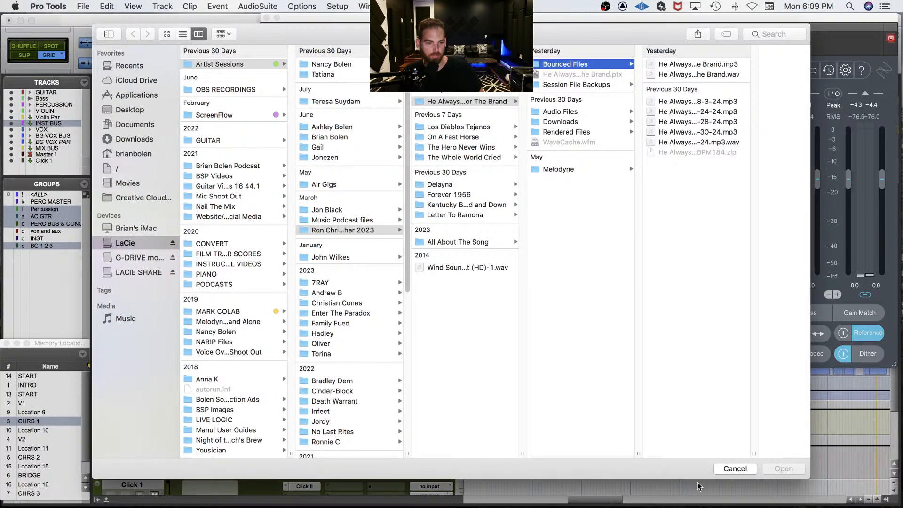
left_click_drag(755, 452, 821, 433)
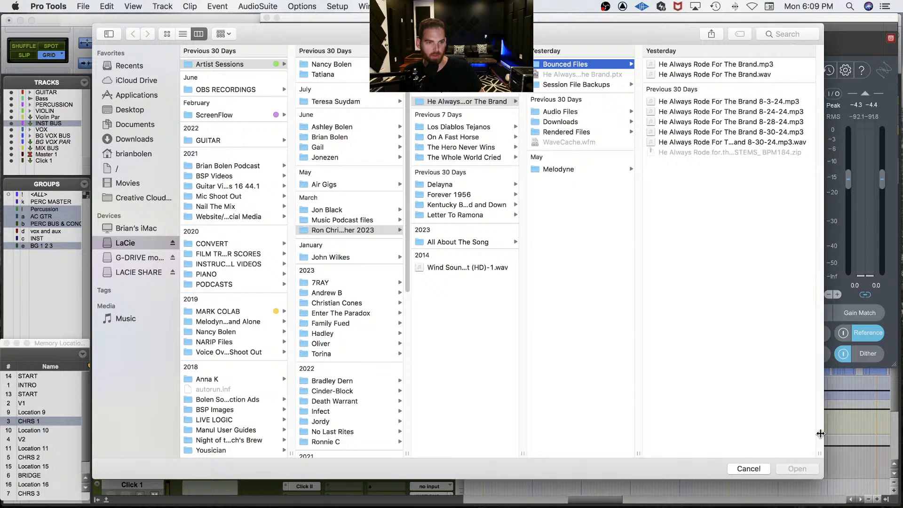
left_click(730, 65)
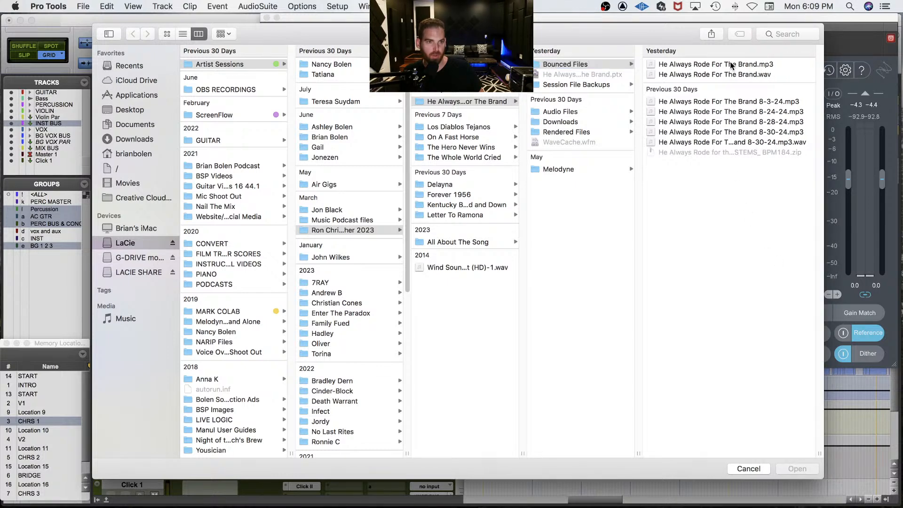
key("Return")
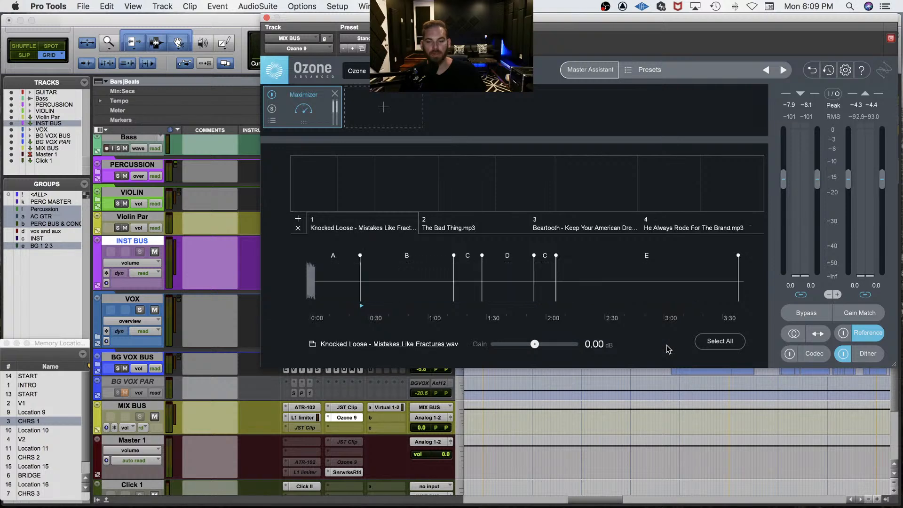
left_click(687, 230)
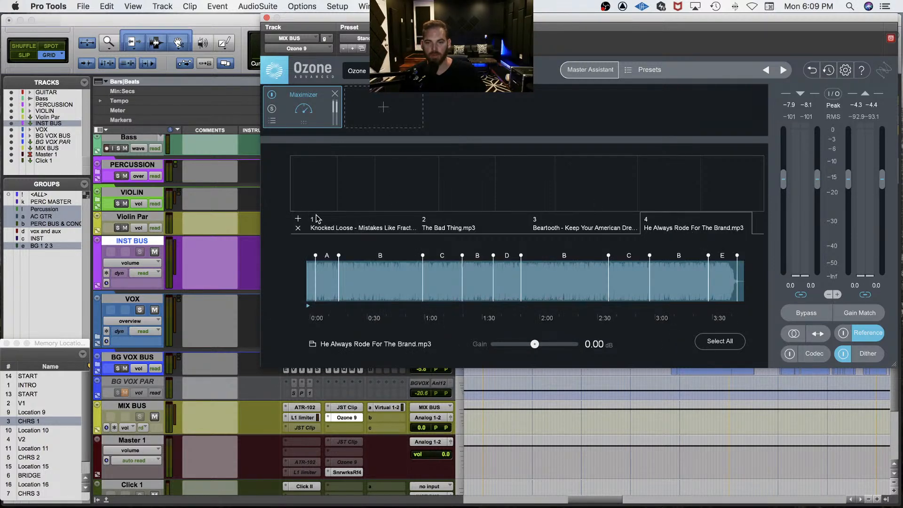
left_click(298, 218)
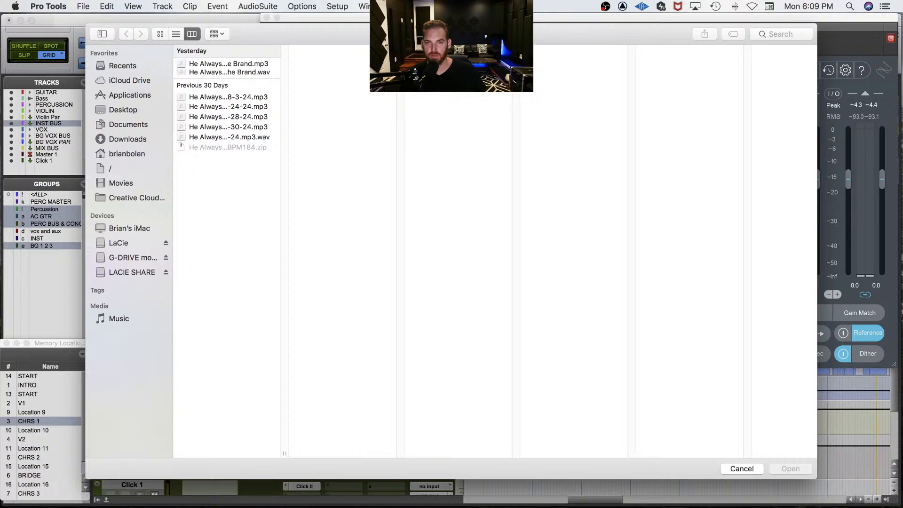
left_click(432, 34)
left_click(430, 57)
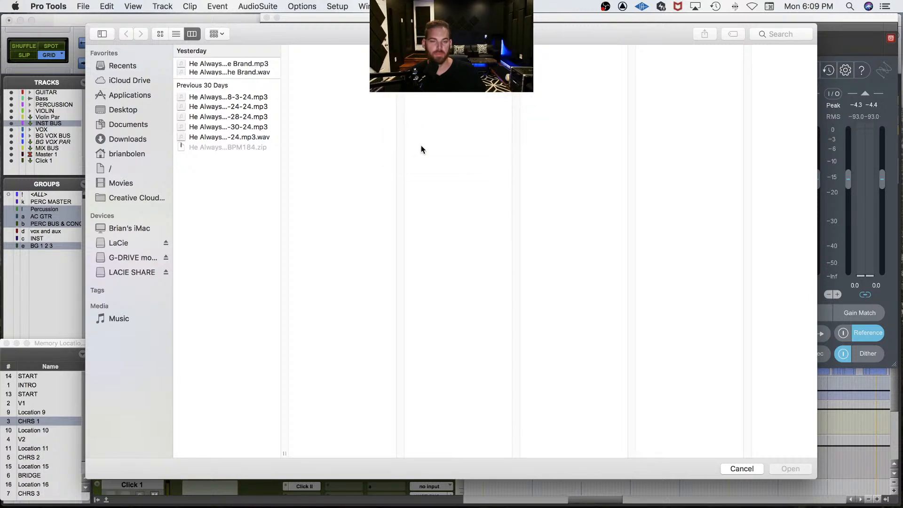
left_click(468, 94)
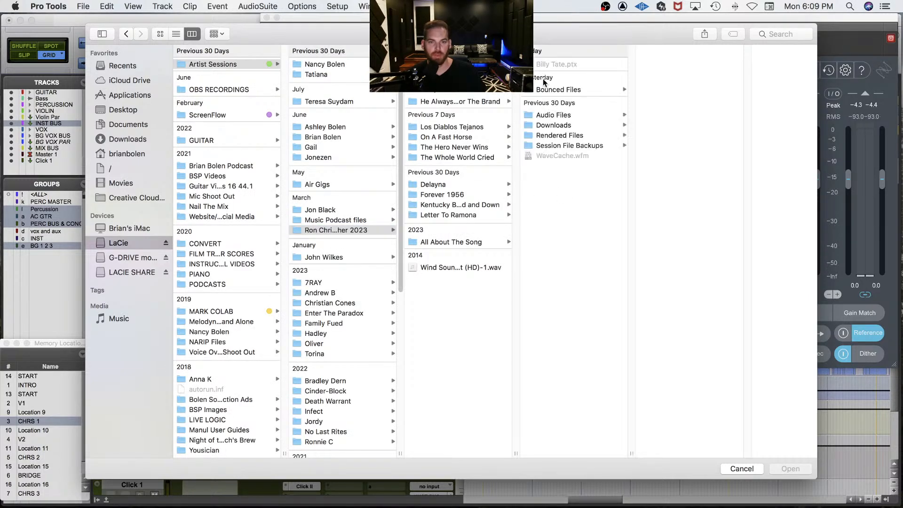
left_click(560, 91)
left_click(688, 65)
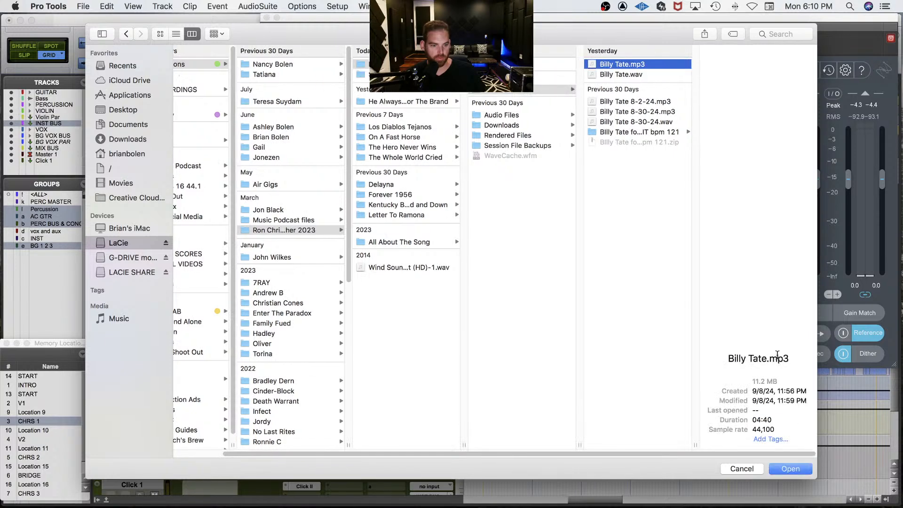
left_click(790, 468)
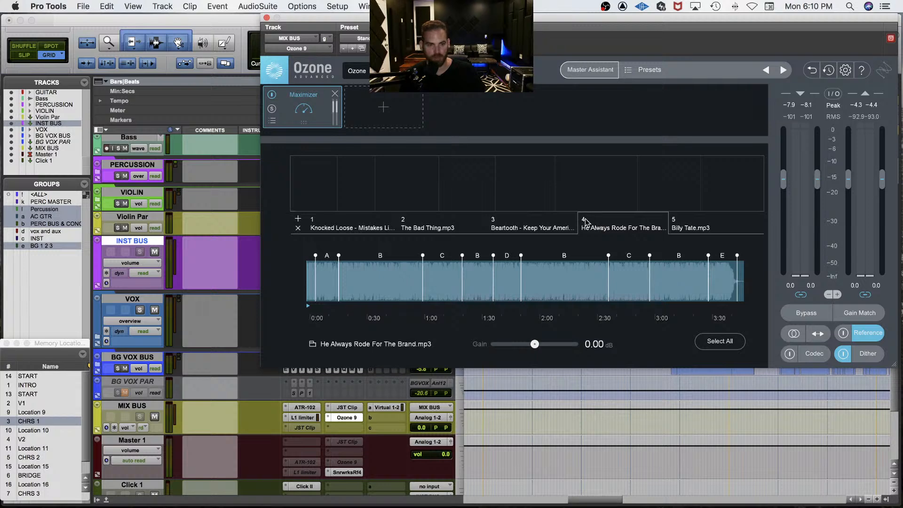
Step: Loop section C of the Billy Tate reference and A/B it against the mix during playback
left_click(697, 225)
left_click(440, 282)
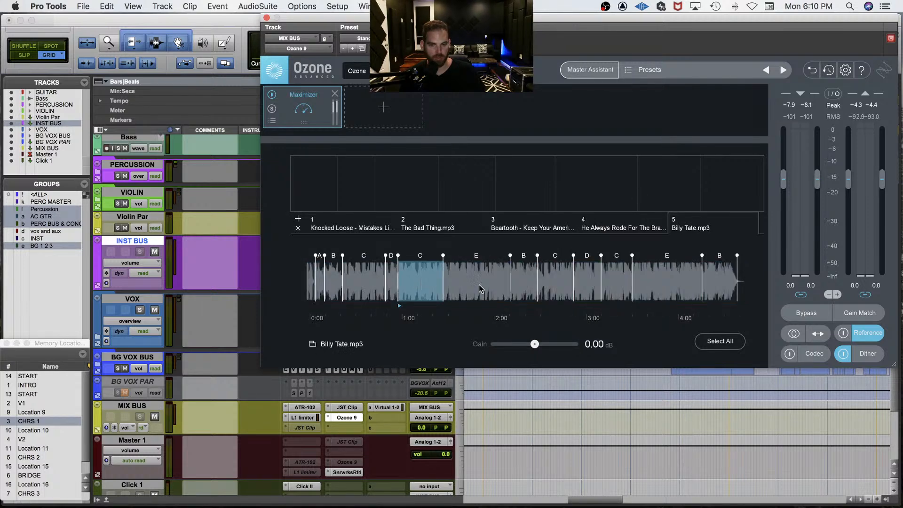
left_click(844, 333)
key("space")
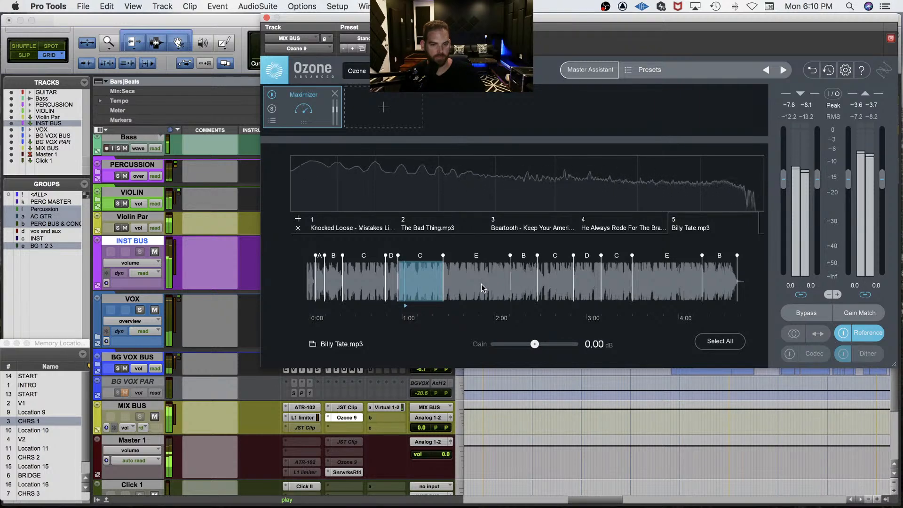
left_click(841, 333)
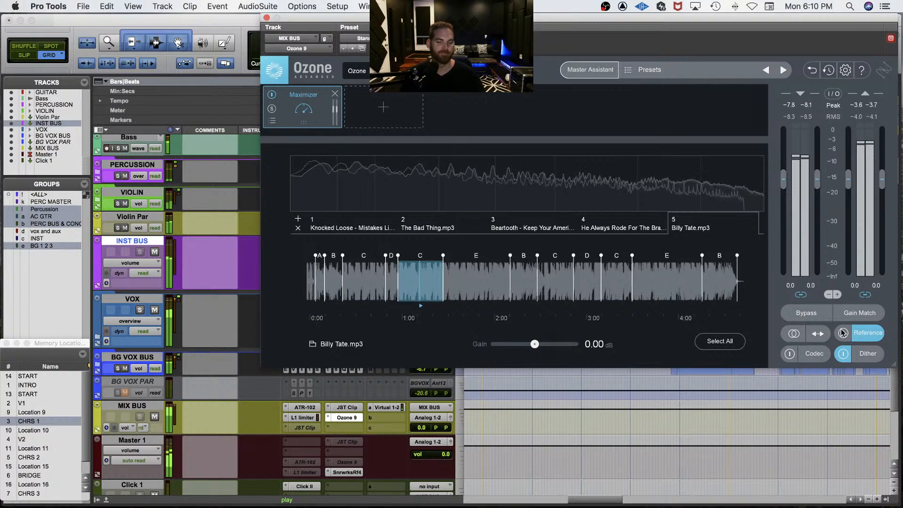
left_click(842, 333)
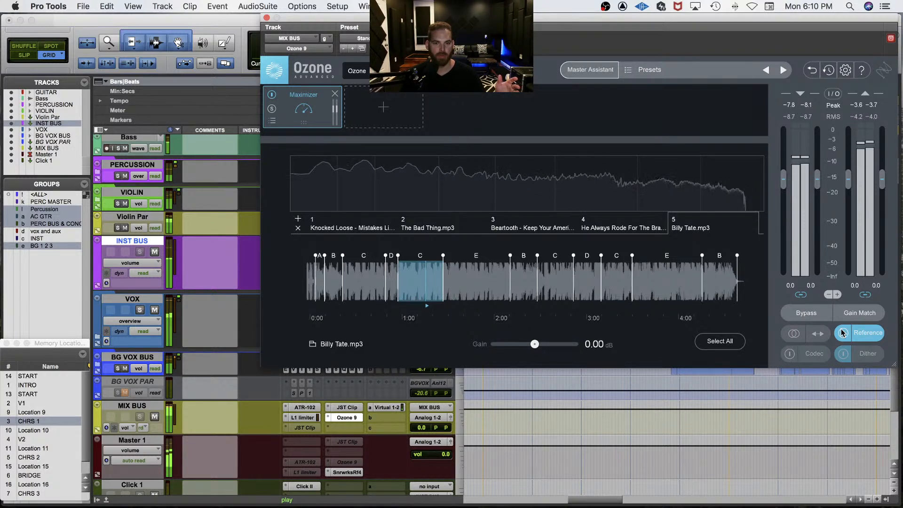
left_click(843, 333)
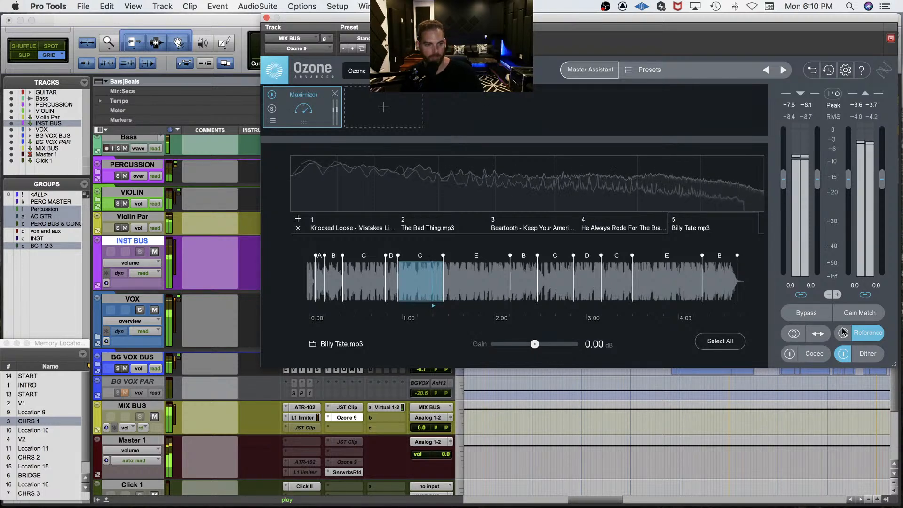
key("space")
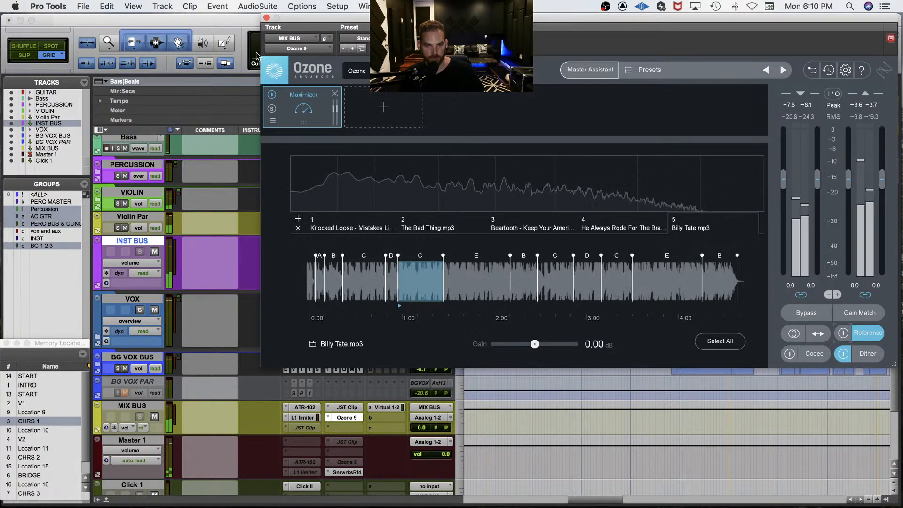
Step: Loop the first B section of He Always Rode For The Brand, compare it with the mix, then show the Maximizer
left_click(639, 221)
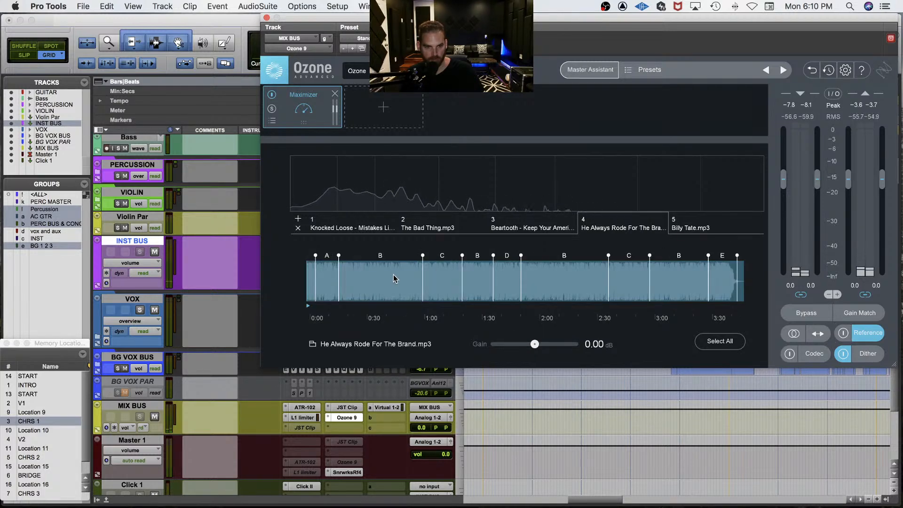
left_click(380, 281)
left_click(843, 333)
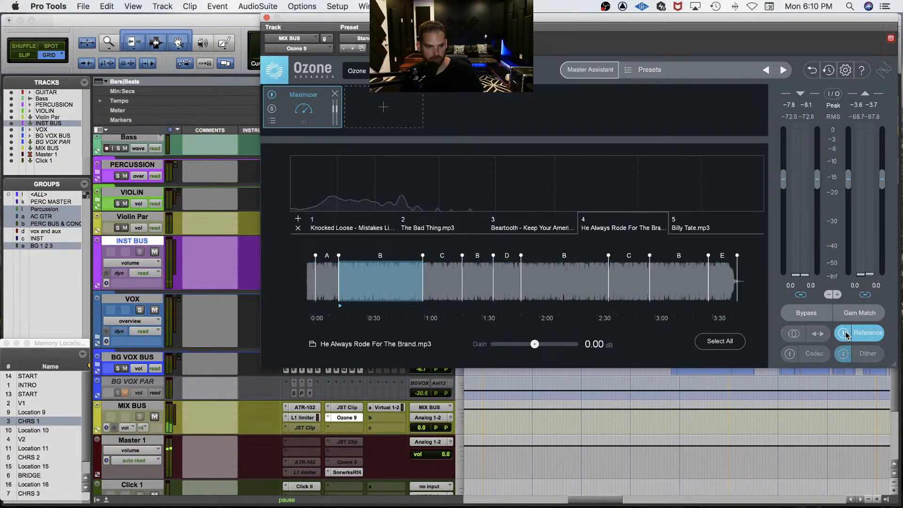
key("space")
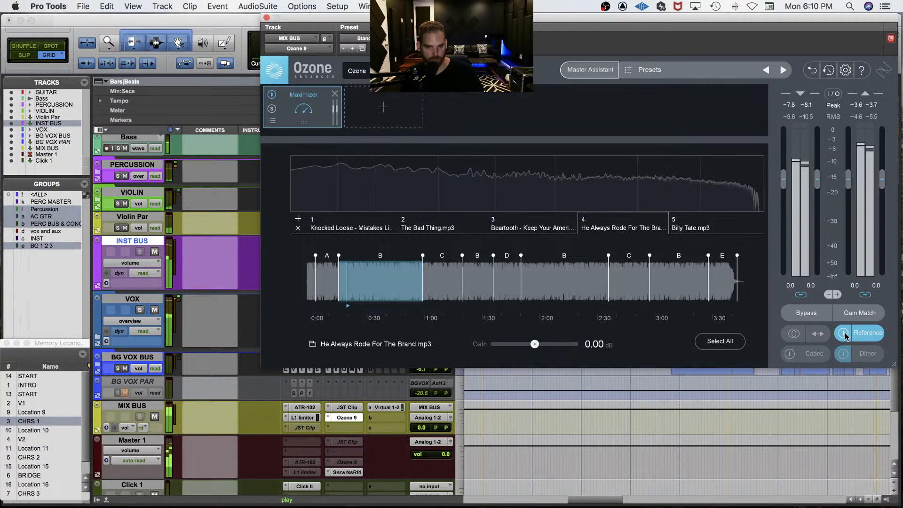
left_click(844, 333)
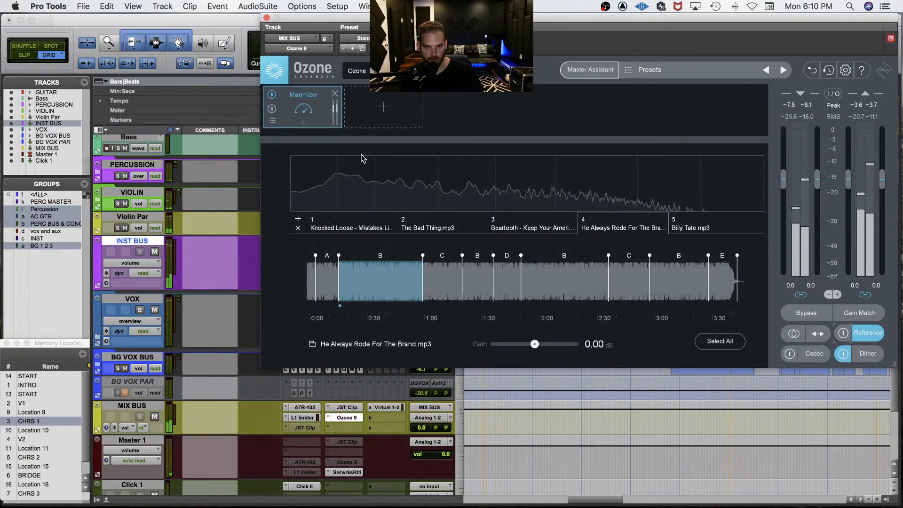
left_click(315, 119)
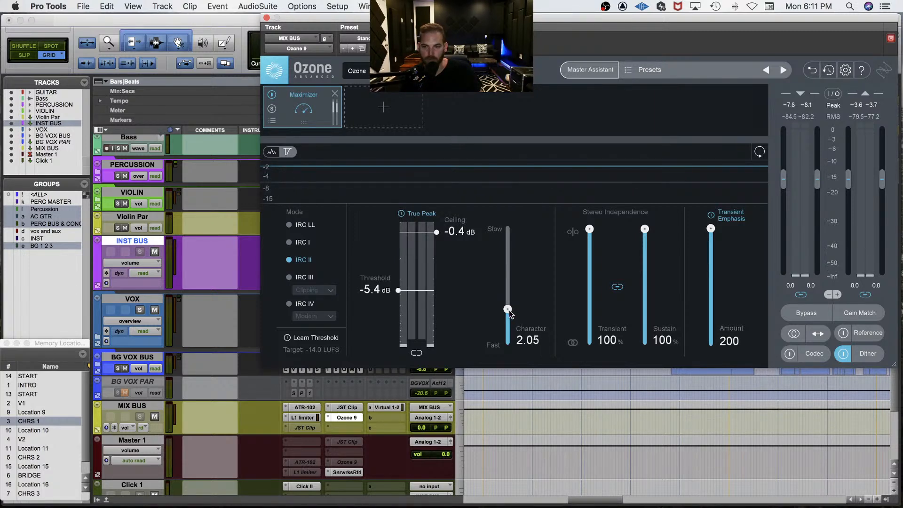
Step: During playback, try the Maximizer Character at 2.10, then return it to 2.05
key("space")
left_click_drag(509, 311, 508, 310)
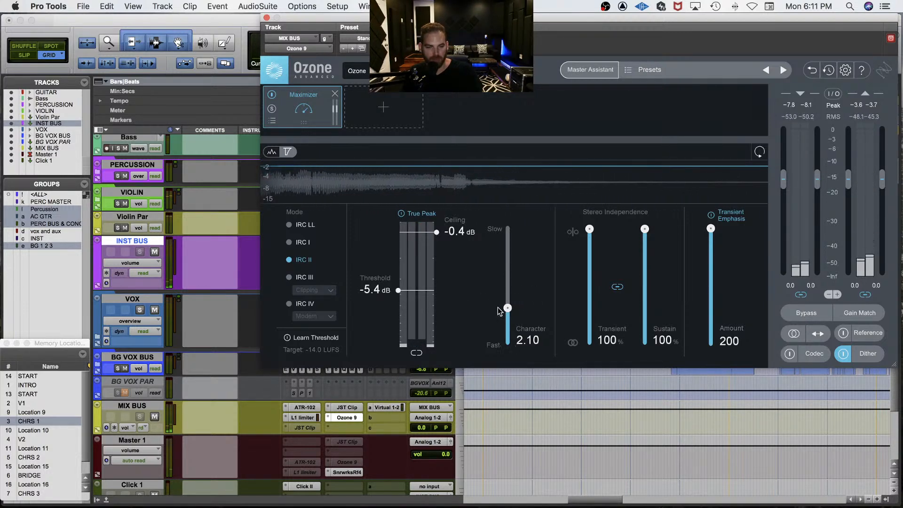
left_click_drag(506, 309, 507, 310)
key("space")
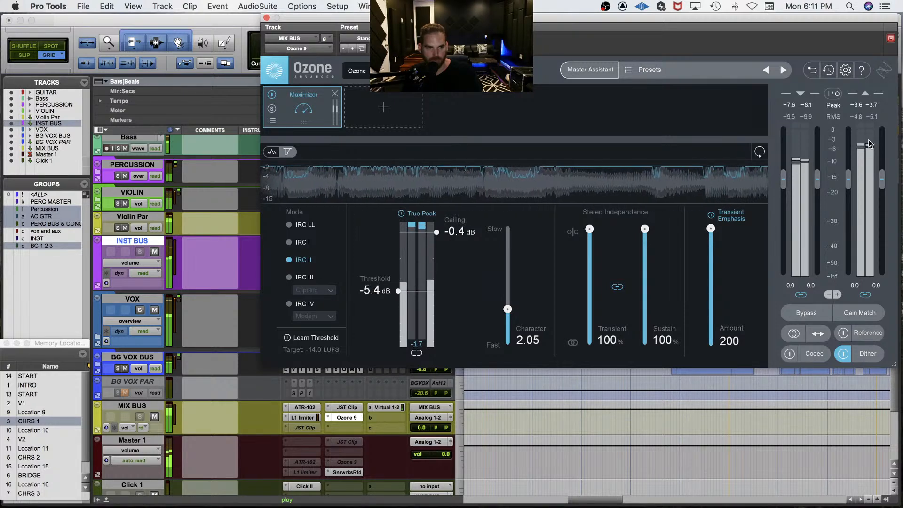
Step: A/B the mix against the Billy Tate.mp3 reference, then close Ozone and open the MIX BUS L1 limiter
left_click(844, 333)
left_click(857, 335)
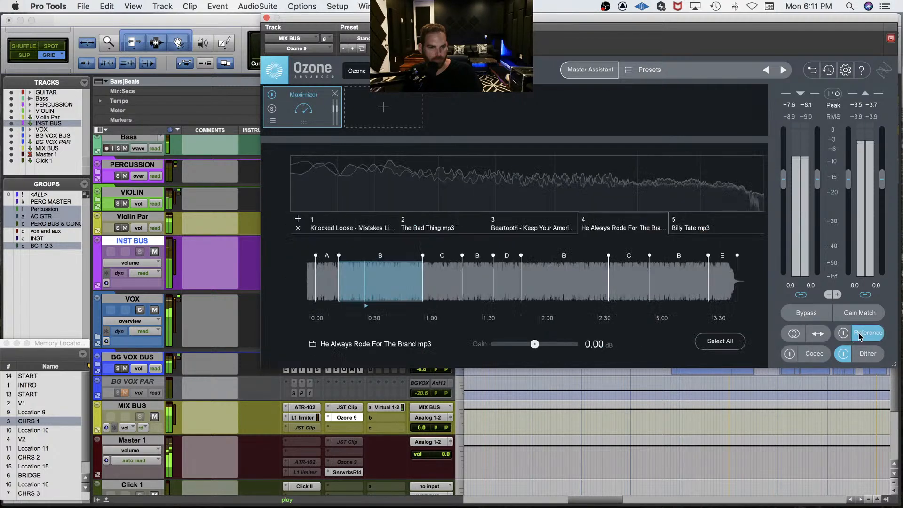
left_click(685, 231)
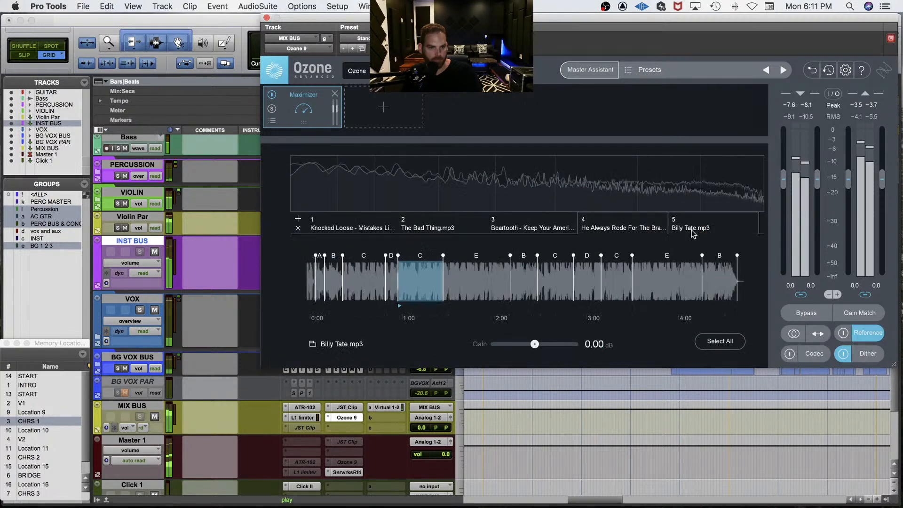
left_click(843, 333)
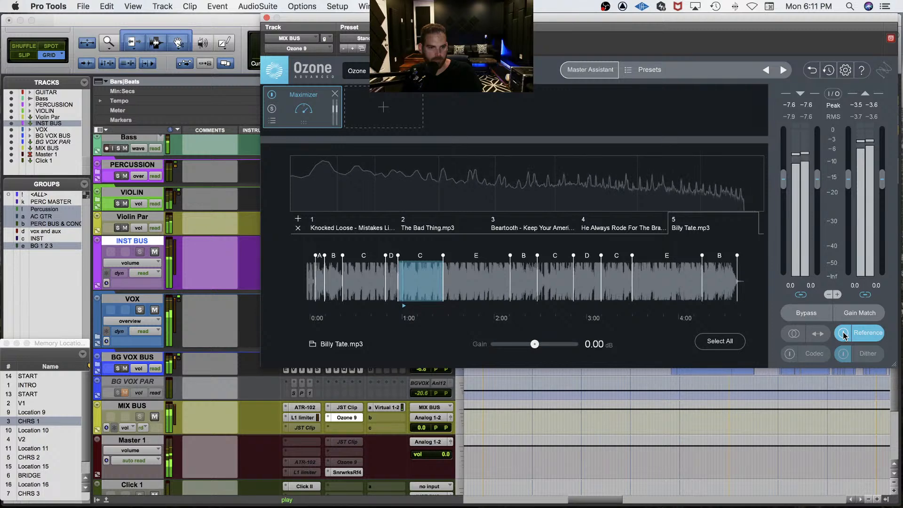
left_click(844, 333)
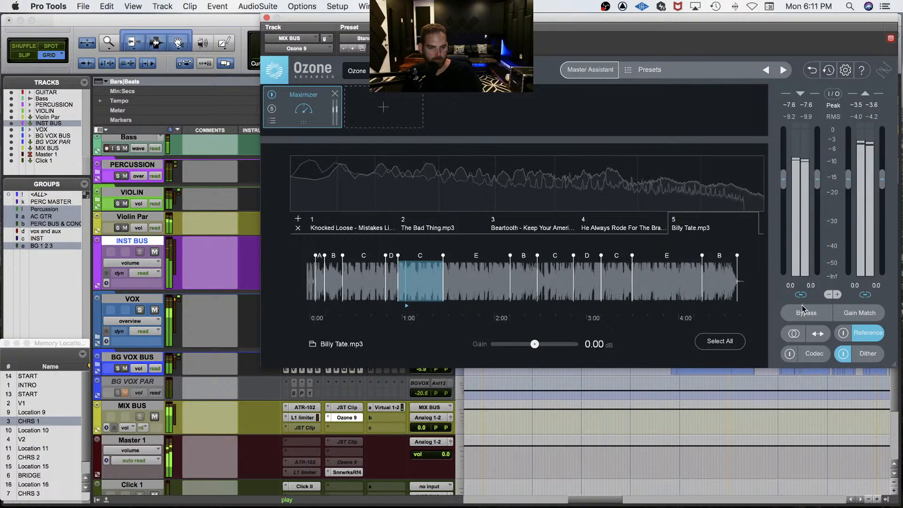
left_click(351, 419)
left_click(305, 418)
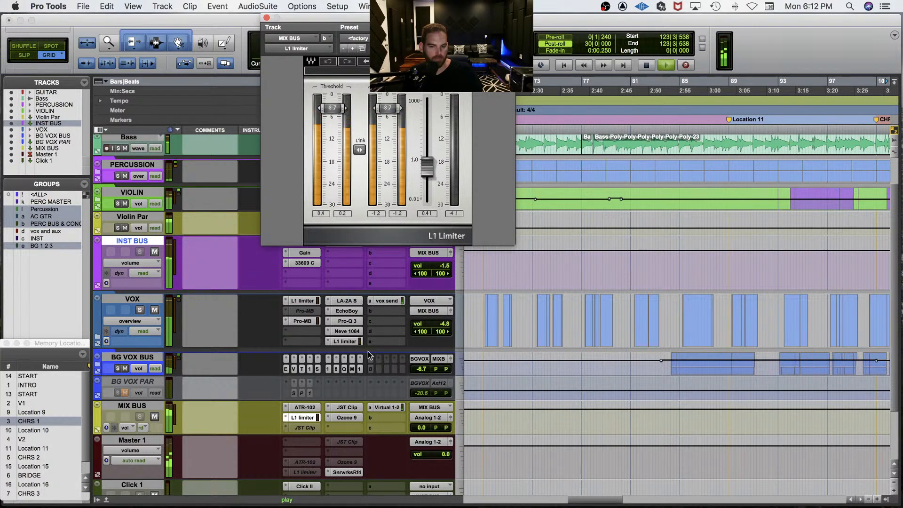
Step: Set the MIX BUS JST Clip amount to 1, then reopen Ozone 9
left_click(348, 408)
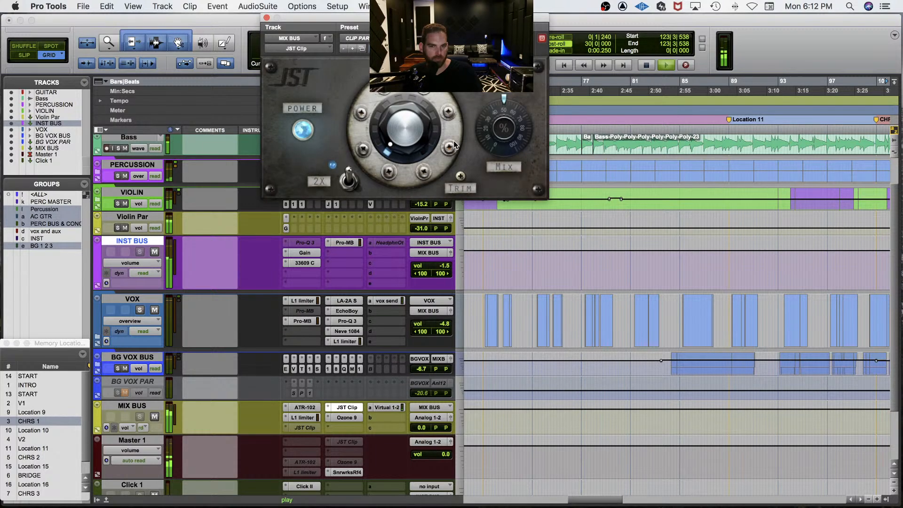
double_click(413, 125)
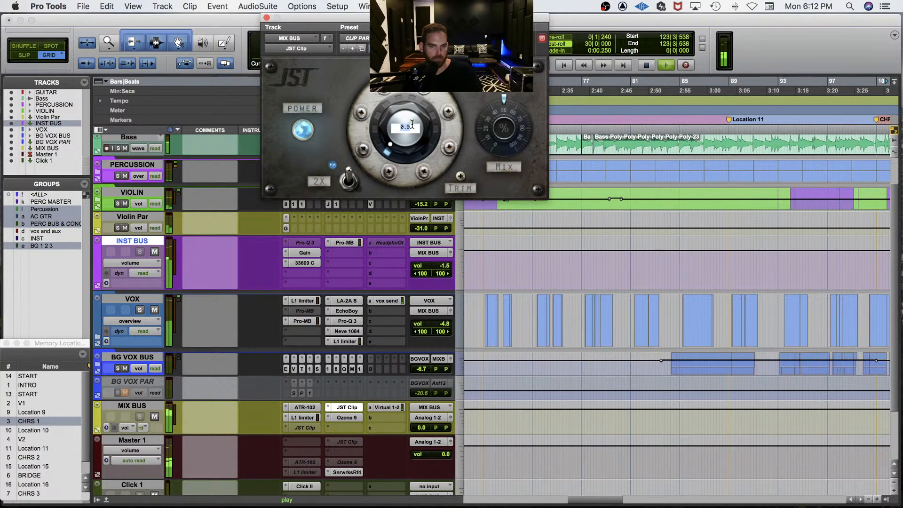
type("1")
key("Return")
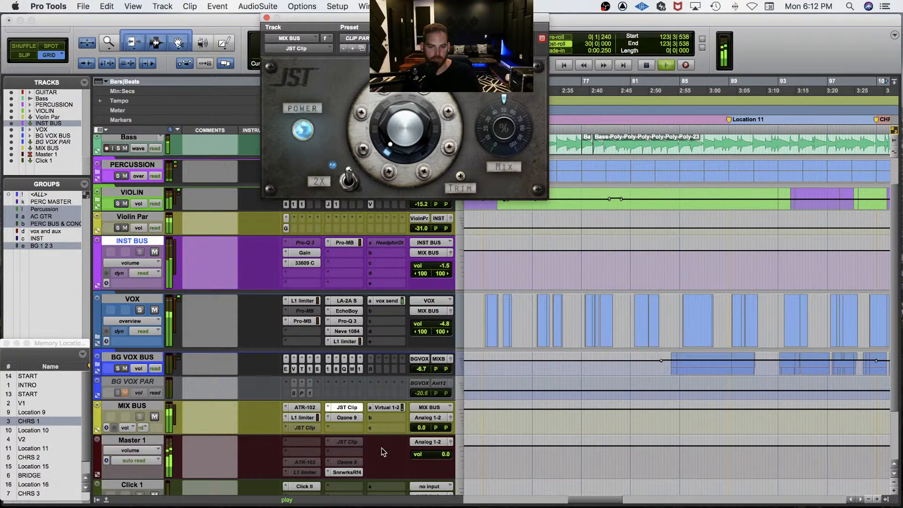
left_click(354, 419)
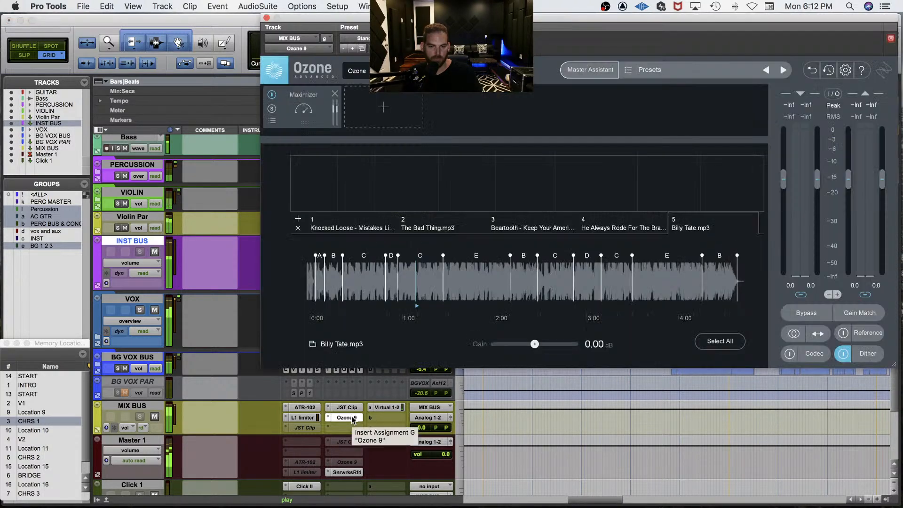
Step: Raise the Maximizer Character to 2.10 and briefly compare it against the reference
left_click(321, 117)
left_click_drag(508, 311, 508, 309)
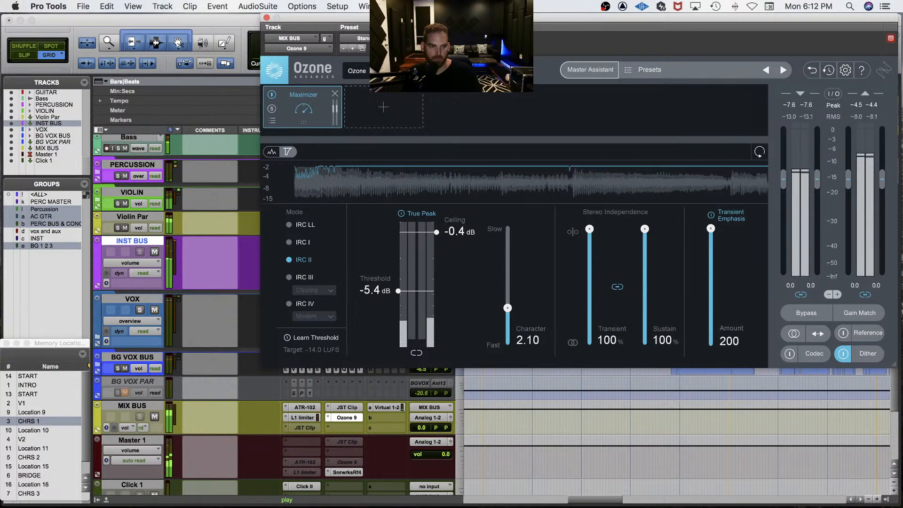
left_click(843, 333)
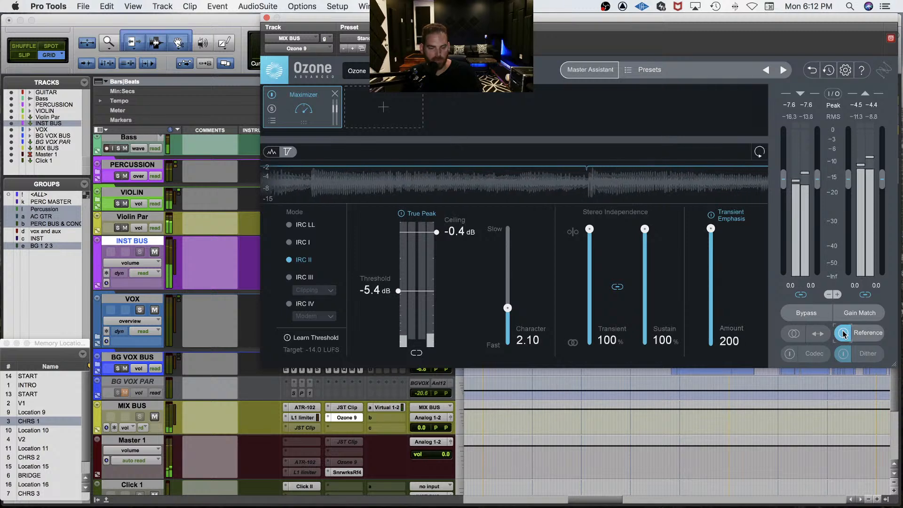
left_click(842, 334)
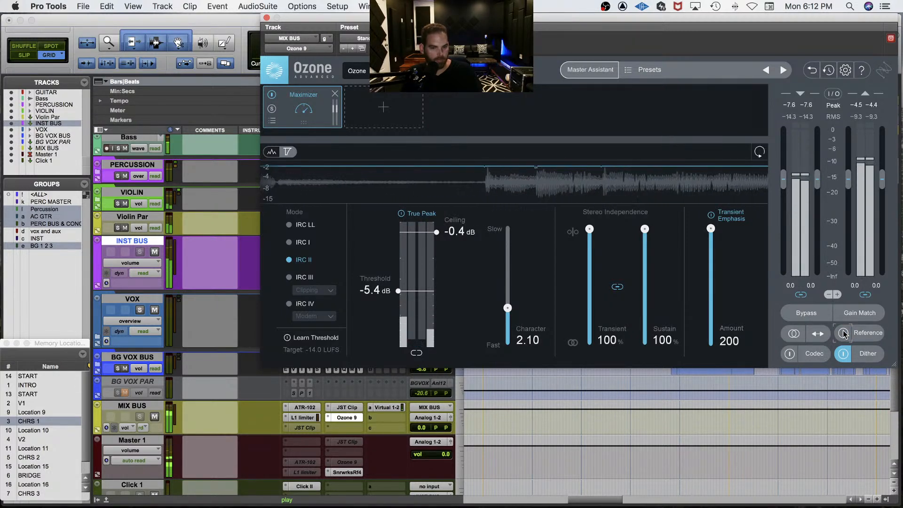
Step: Jump to the CHRS 1 chorus and monitor the Billy Tate reference
left_click(45, 419)
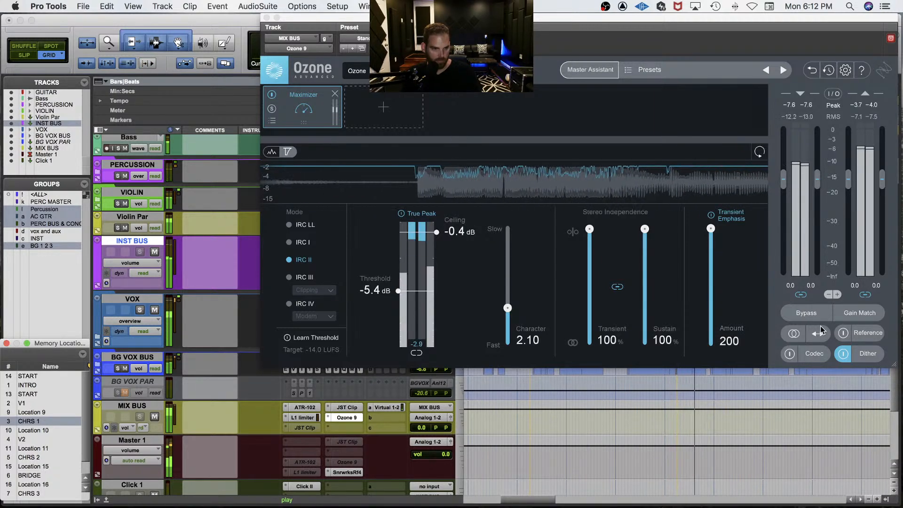
left_click(842, 333)
left_click(842, 332)
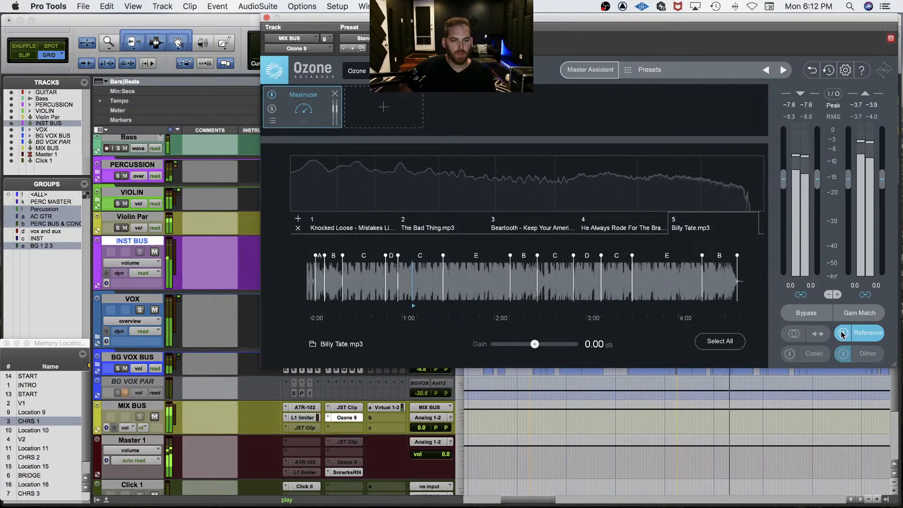
Step: Switch repeatedly between the mix and the Billy Tate reference, ending on the mix, then close Ozone 9
left_click(841, 333)
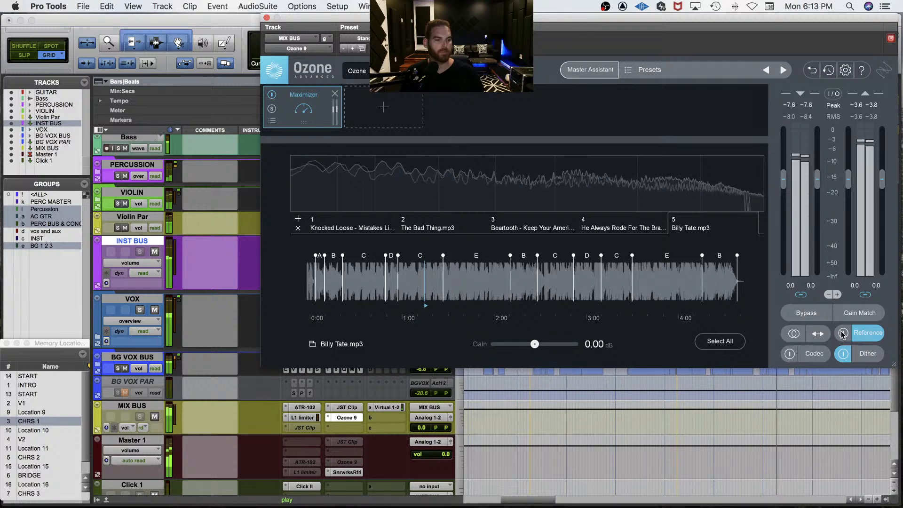
left_click(841, 333)
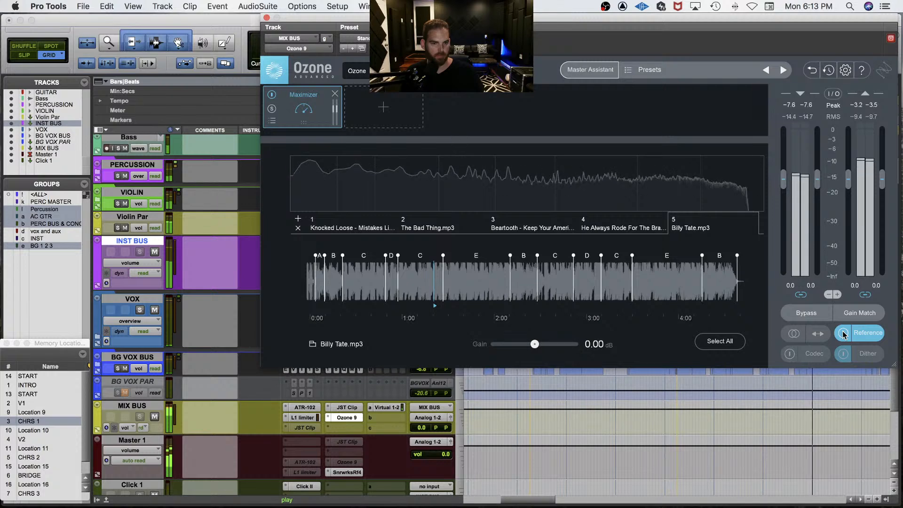
left_click(842, 333)
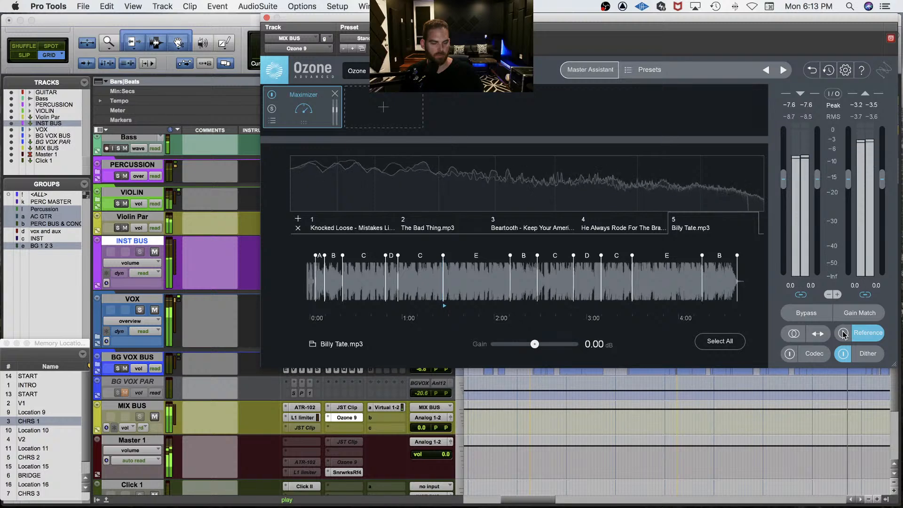
left_click(842, 333)
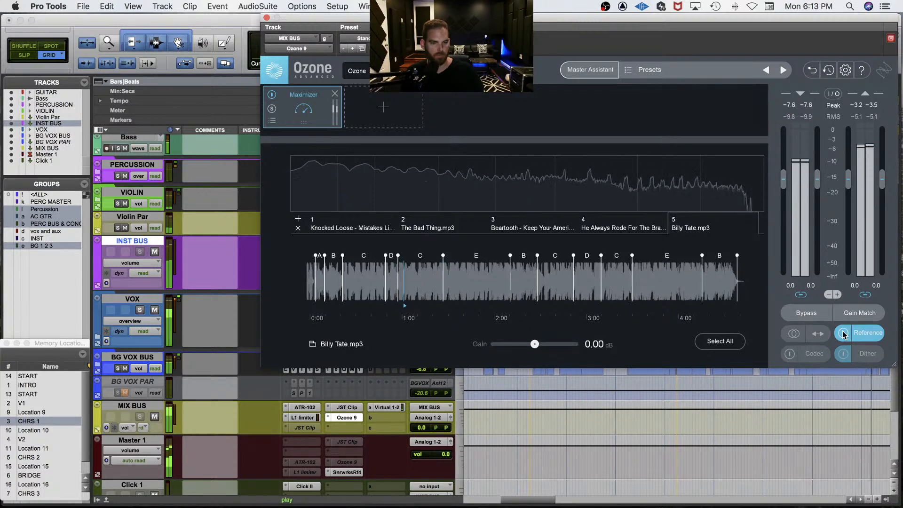
left_click(843, 334)
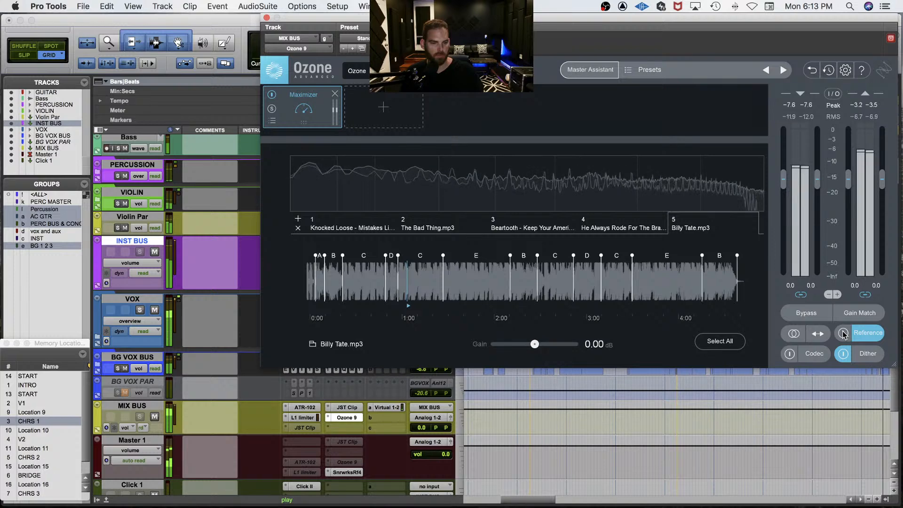
left_click(350, 418)
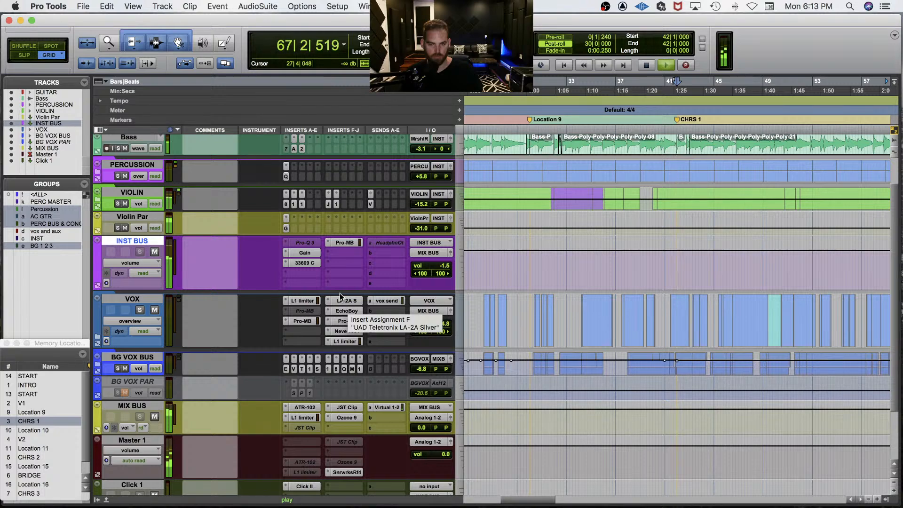
left_click(340, 242)
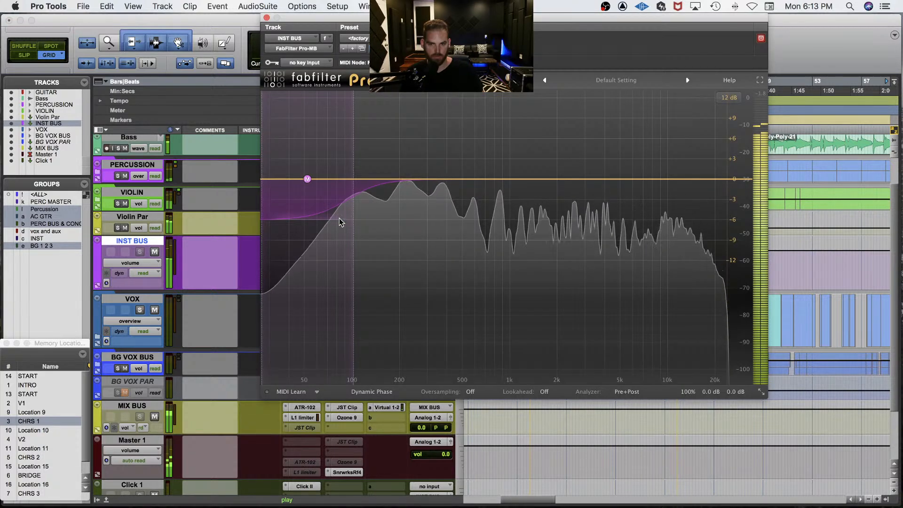
left_click(267, 18)
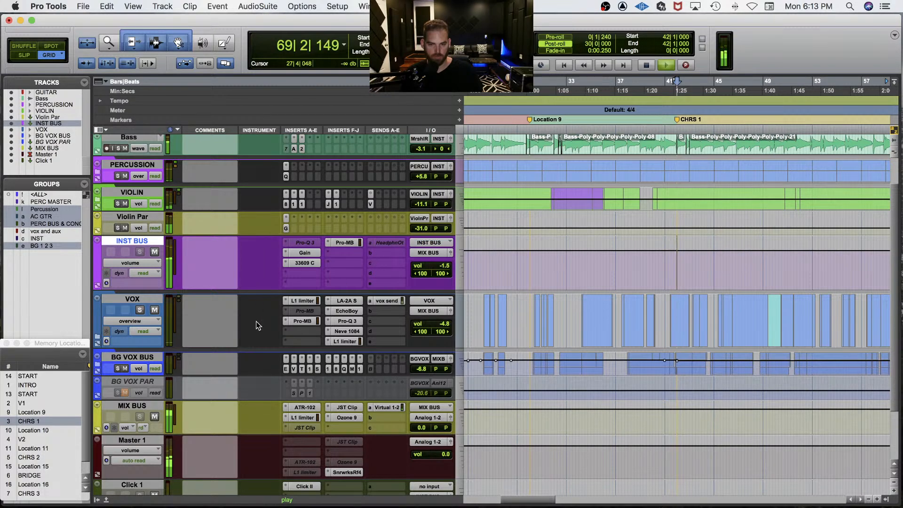
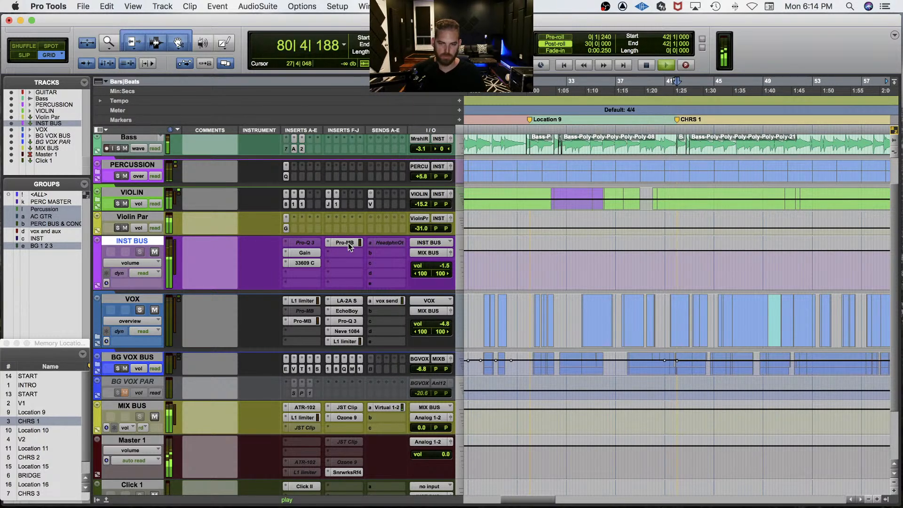
Step: Toggle the instrument bus multiband compressor off and back on and inspect its settings
left_click(348, 243, "ctrl+super")
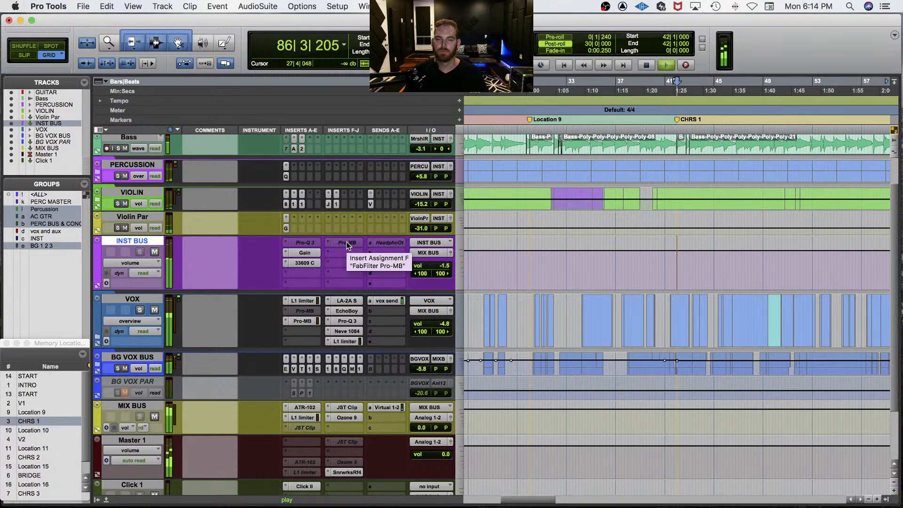
left_click(346, 242, "ctrl+super")
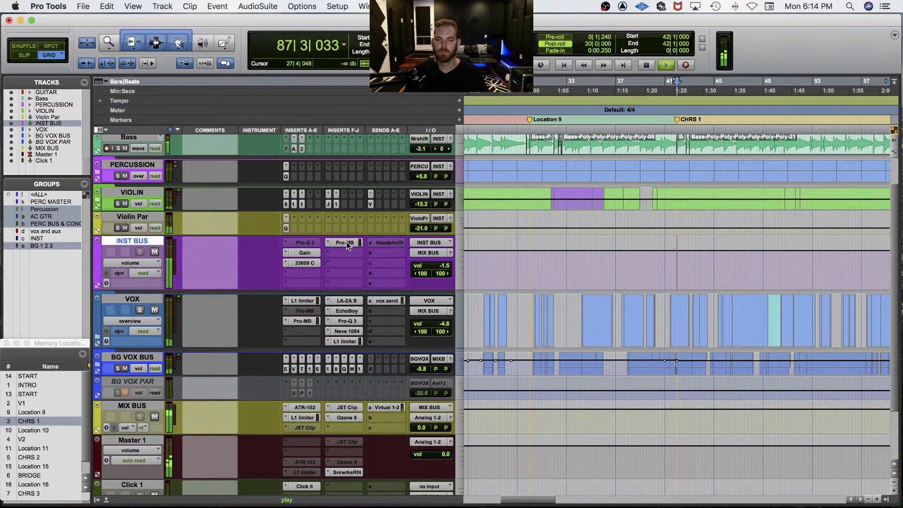
left_click(346, 243)
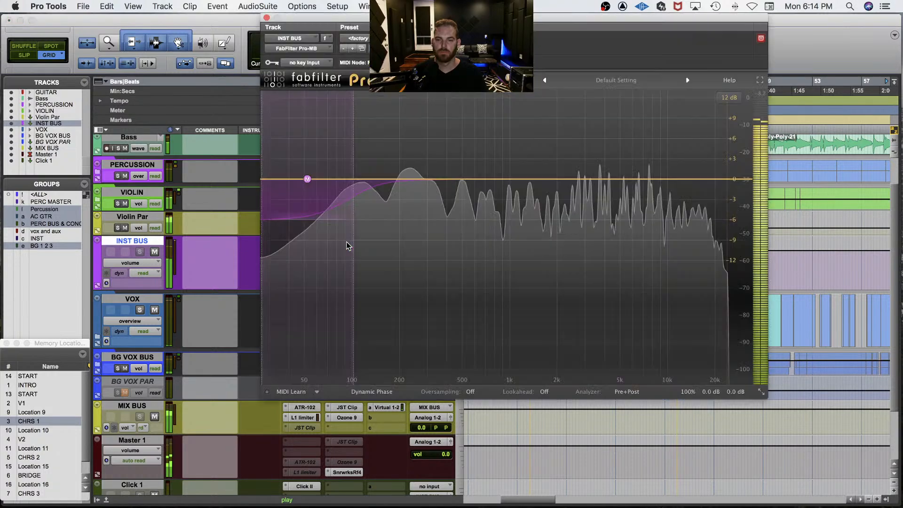
left_click(267, 18)
key("space")
left_click(351, 244)
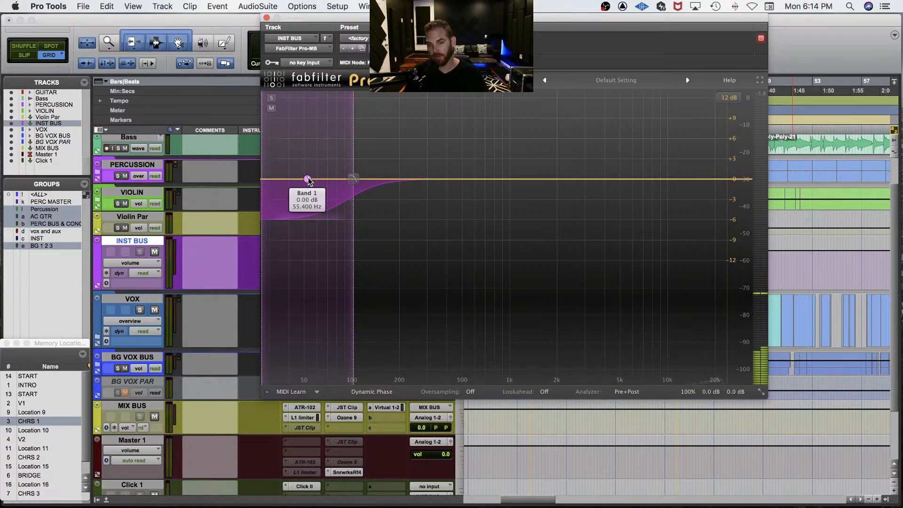
left_click(266, 17)
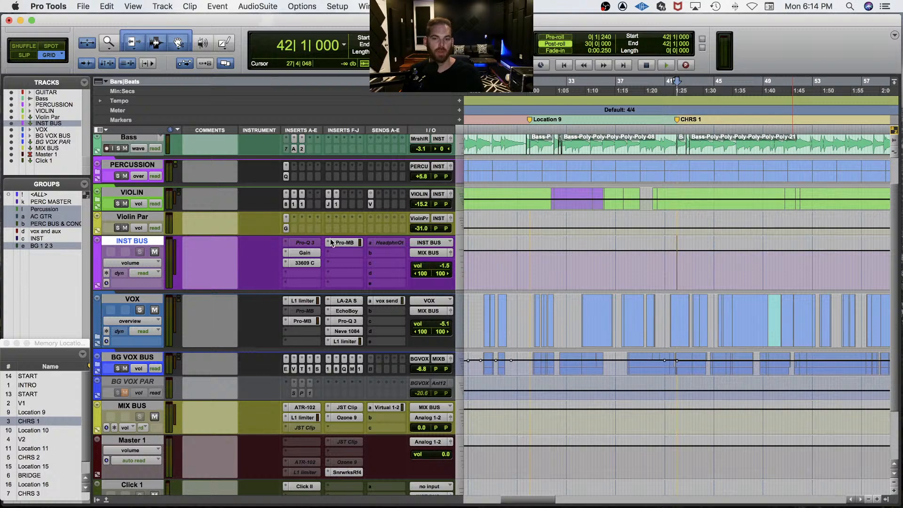
Step: Bypass the instrument bus multiband compressor, check it, then take it out of bypass
left_click(344, 241)
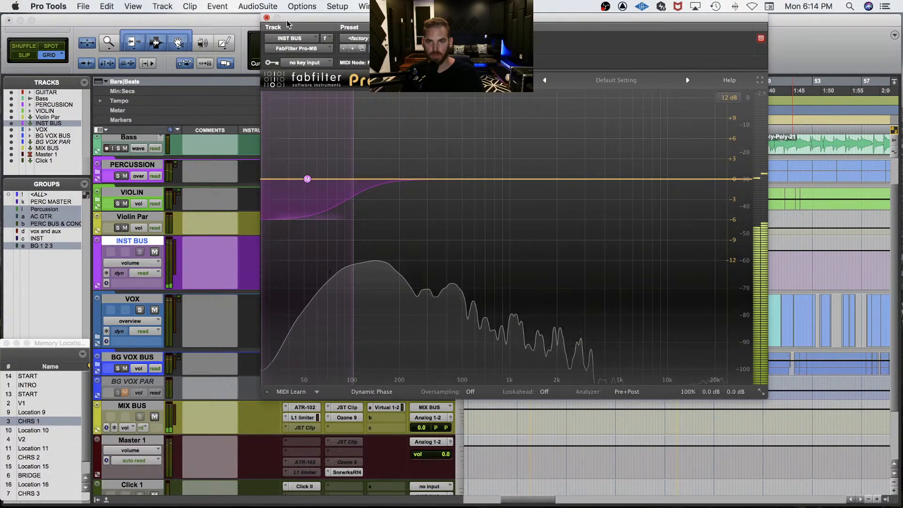
left_click(267, 17)
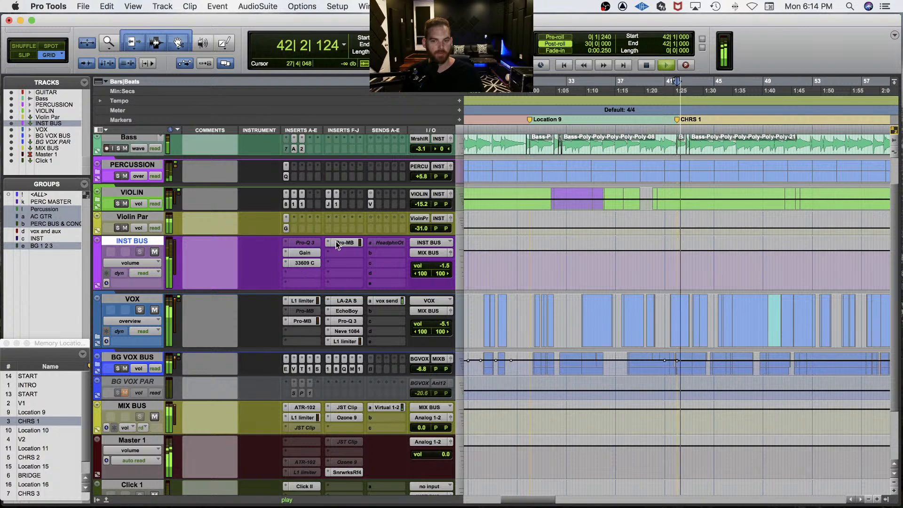
left_click(352, 240, "super")
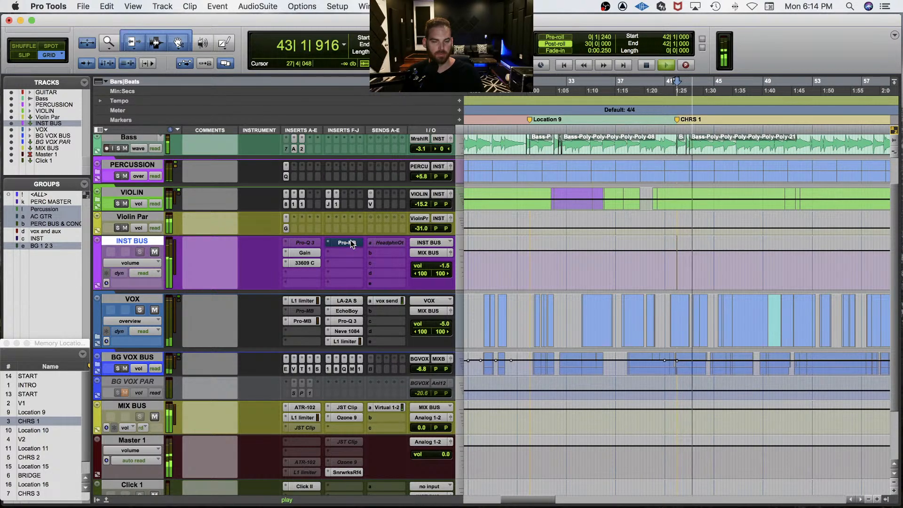
left_click(351, 241)
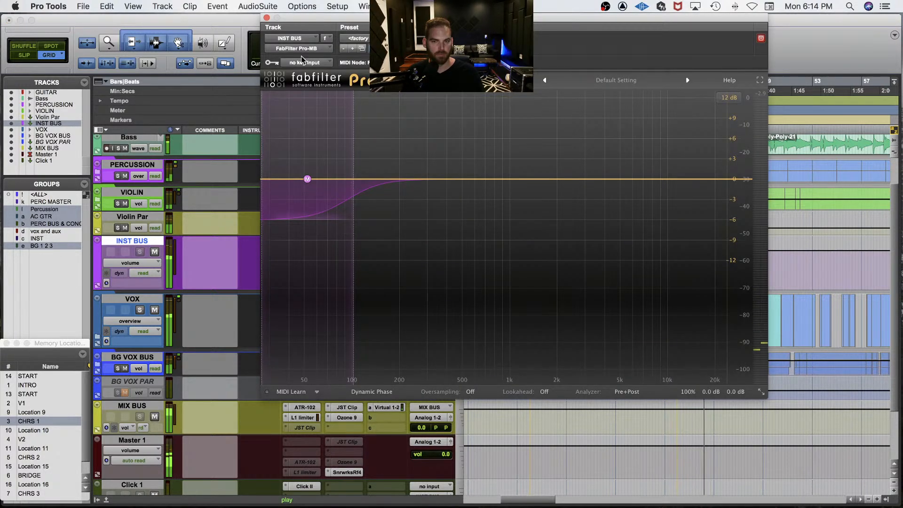
left_click(266, 17)
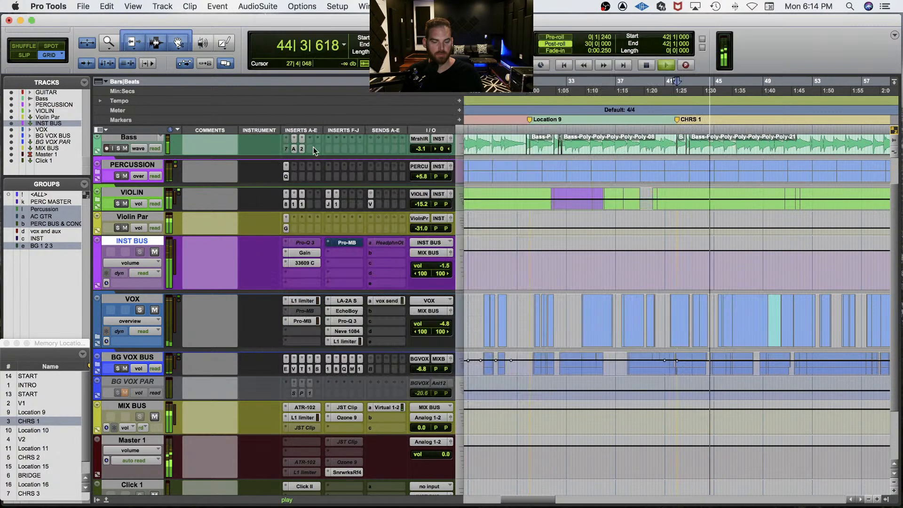
left_click(353, 242, "super")
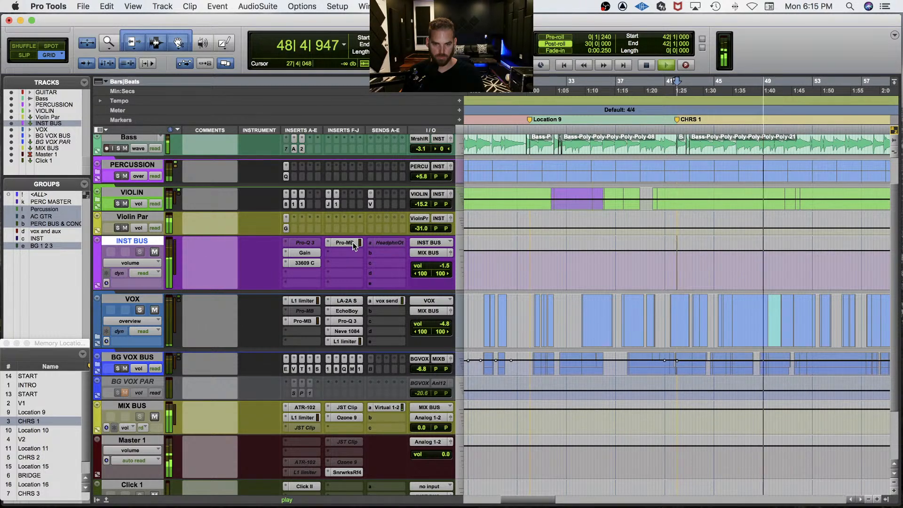
Step: Save the session and audition the mix from bar 42
key("space")
key("super+s")
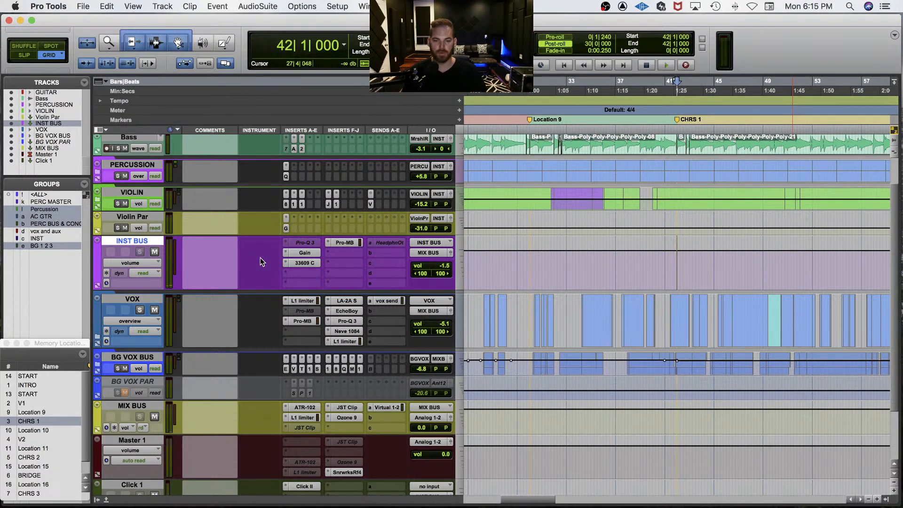
key("space")
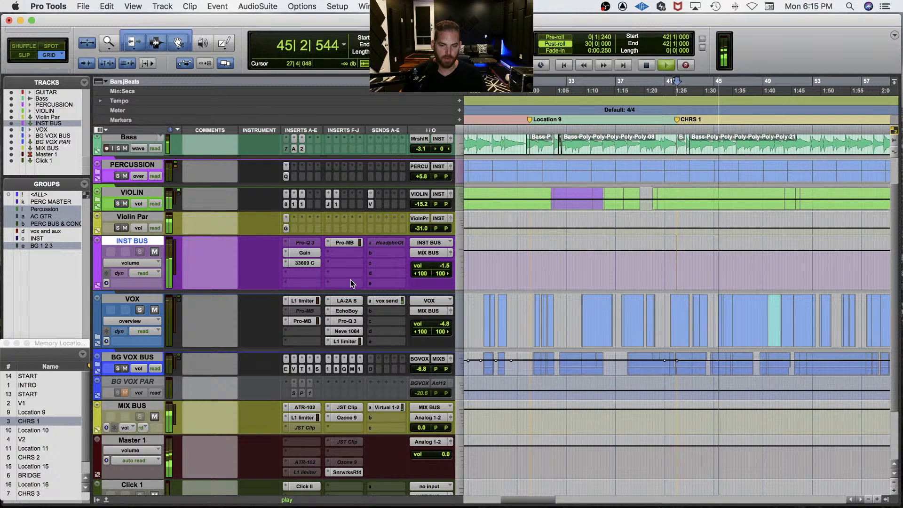
key("space")
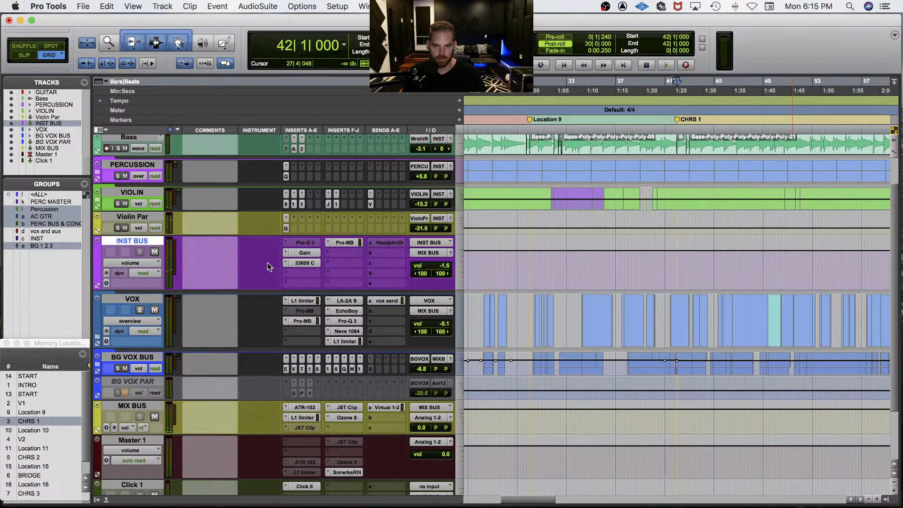
key("space")
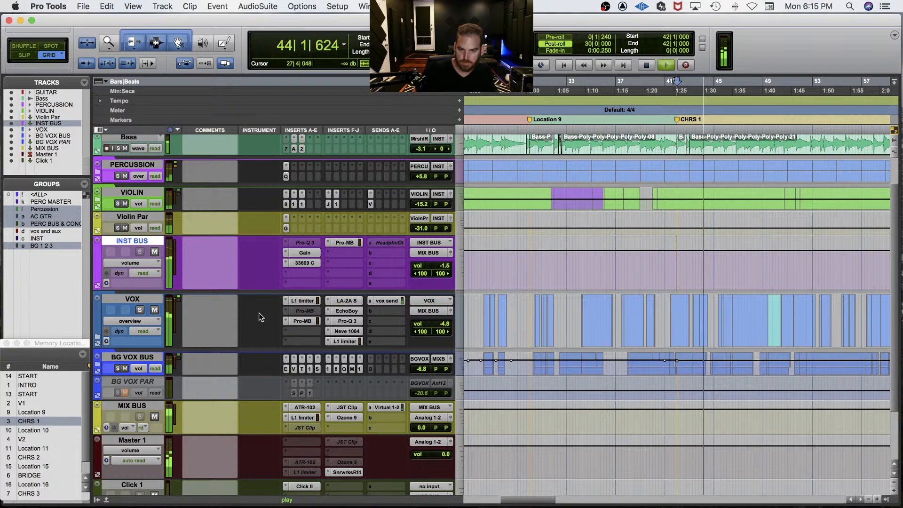
key("space")
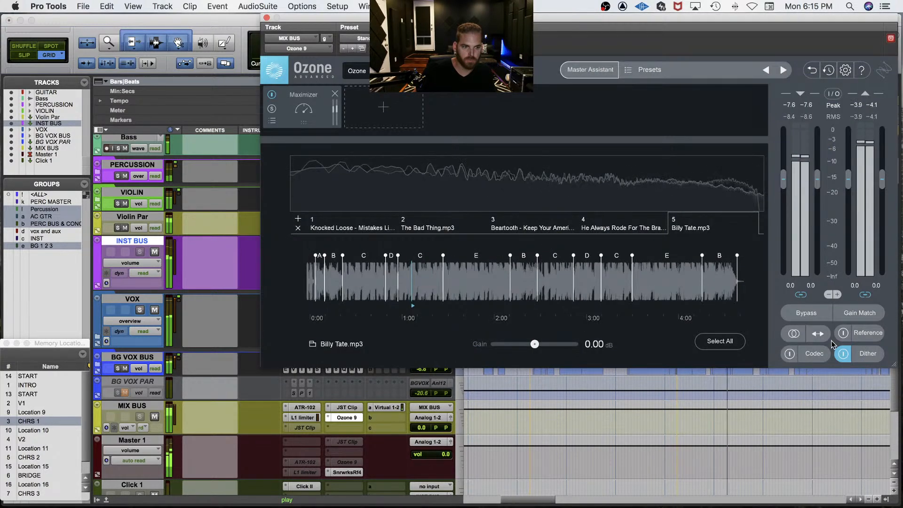
Step: Compare the mix with the reference, then set the Maximizer threshold to -5.4 dB
left_click(845, 332)
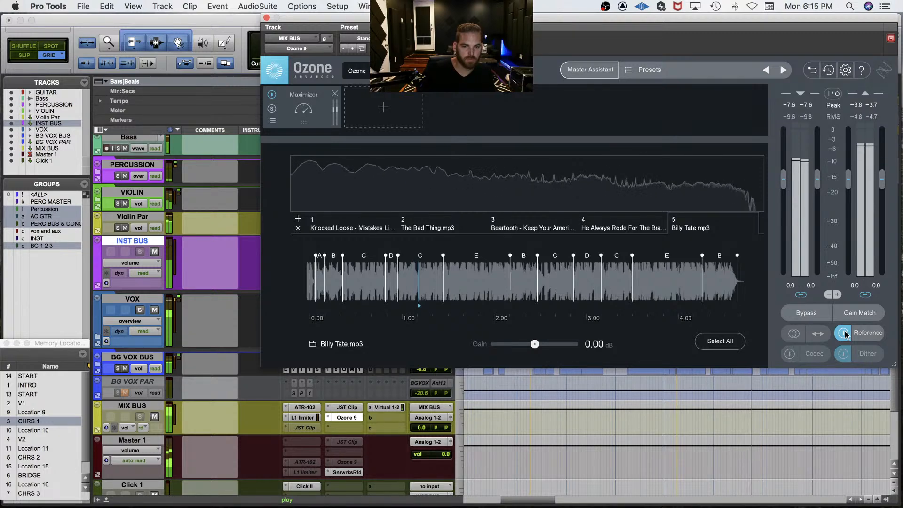
left_click(844, 333)
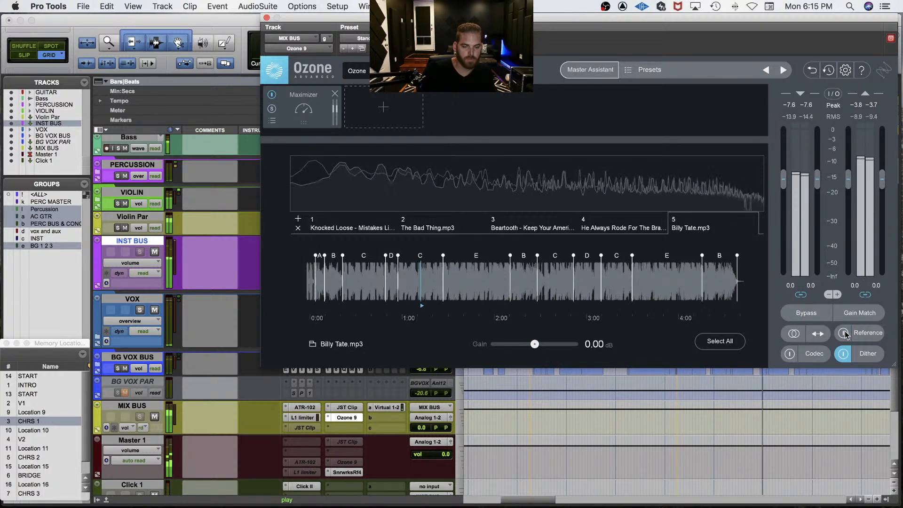
left_click(383, 459)
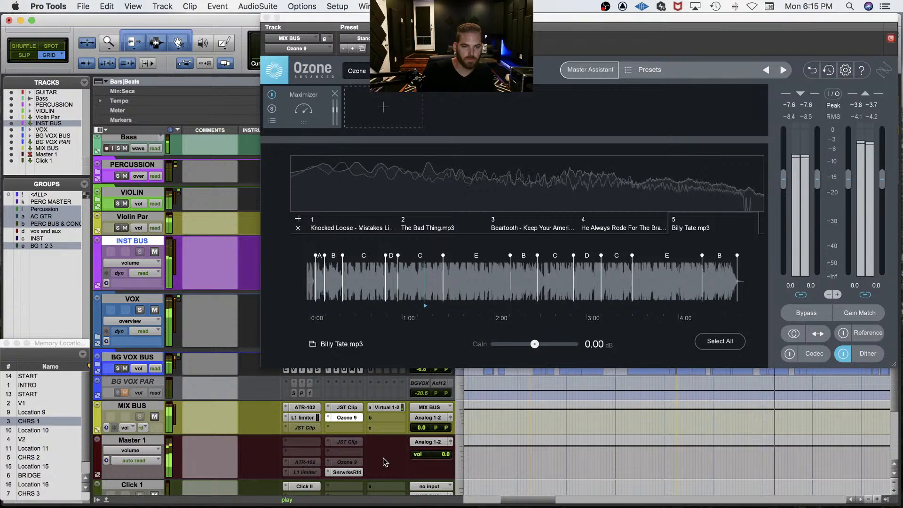
left_click(319, 113)
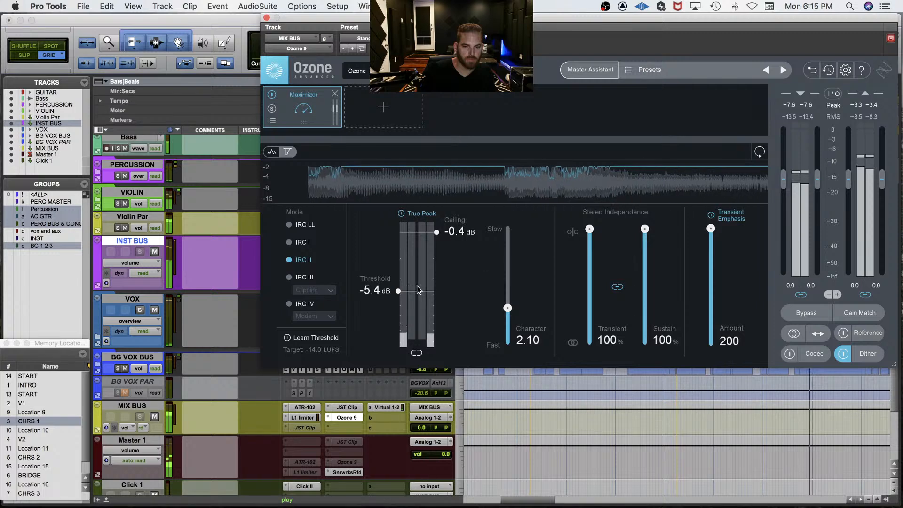
left_click(370, 296)
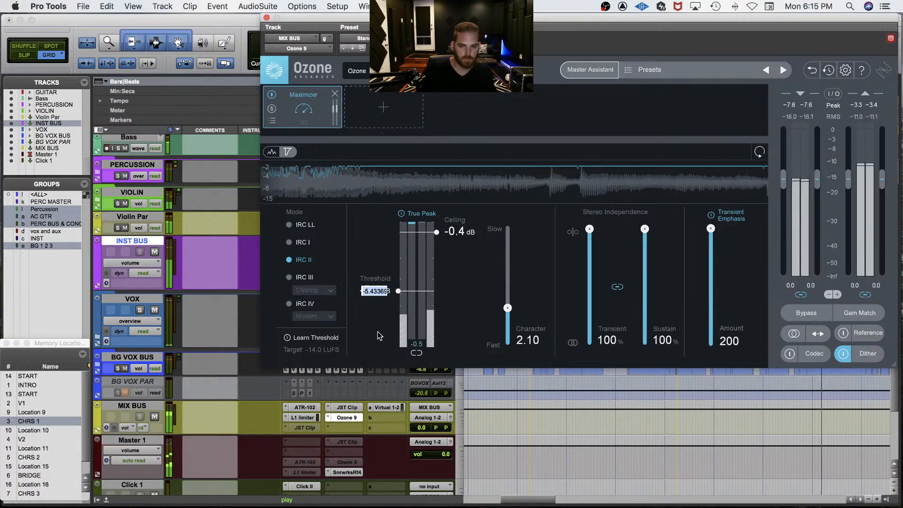
type("-5.4")
key("Return")
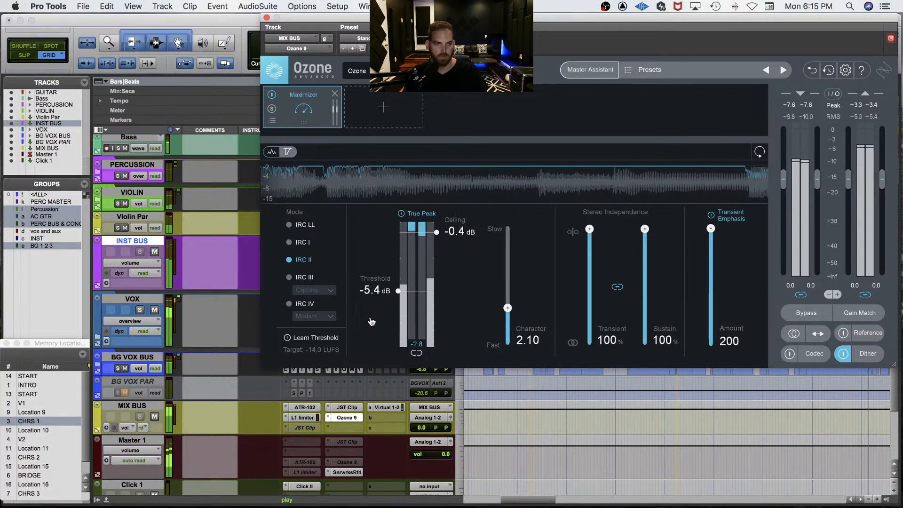
Step: Recheck against the reference and settle the Maximizer threshold at -5.5 dB
left_click(843, 333)
left_click(843, 334)
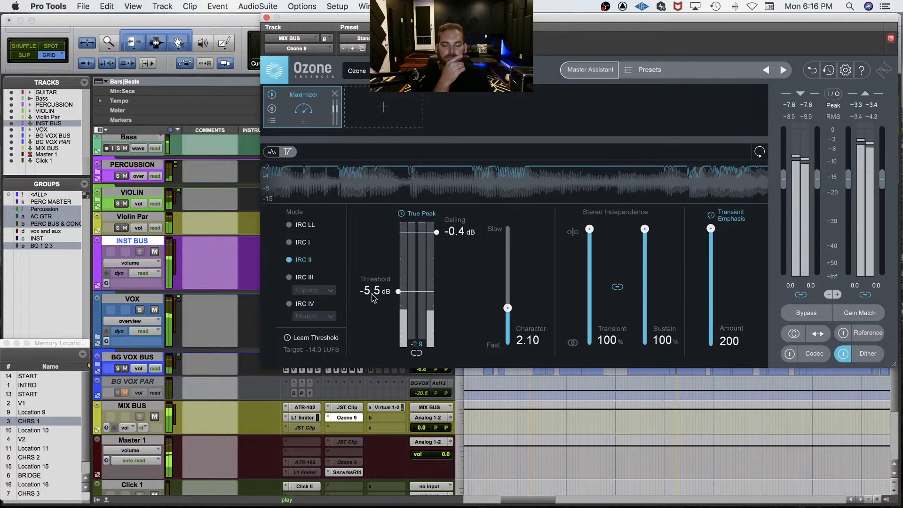
left_click(370, 292)
left_click(370, 246)
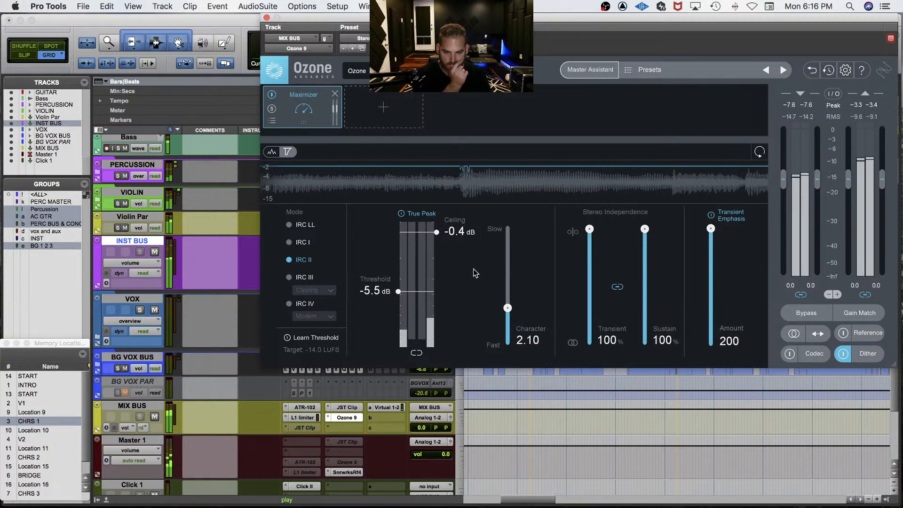
left_click(340, 418)
Step: Close Ozone 9 and briefly check the limiter on the vocal track
left_click(340, 418)
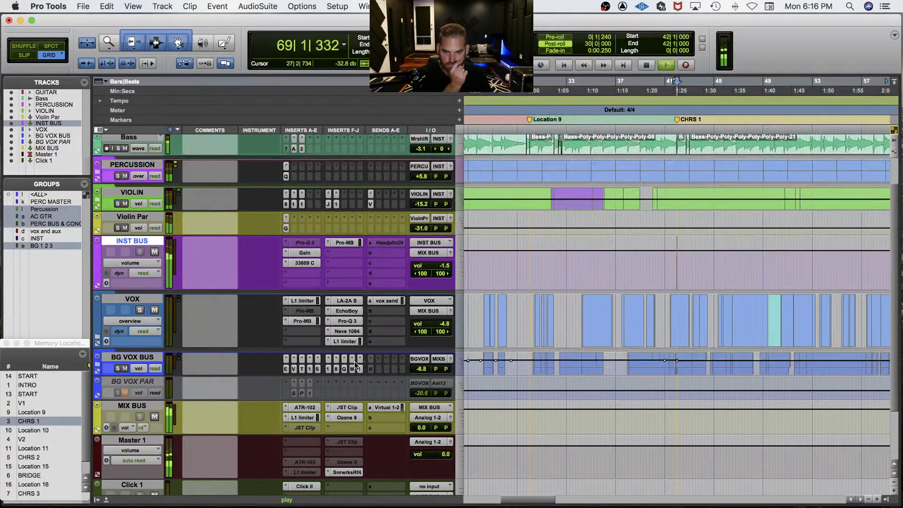
left_click(346, 341)
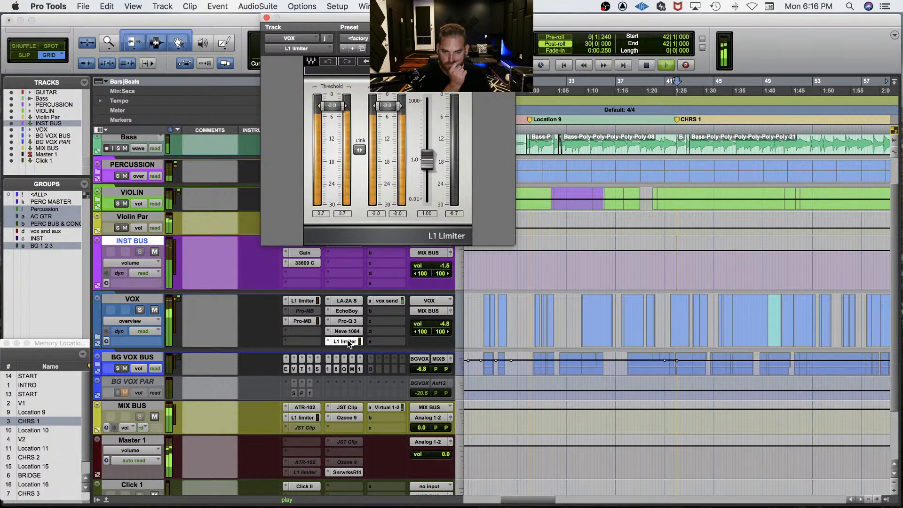
left_click(348, 342)
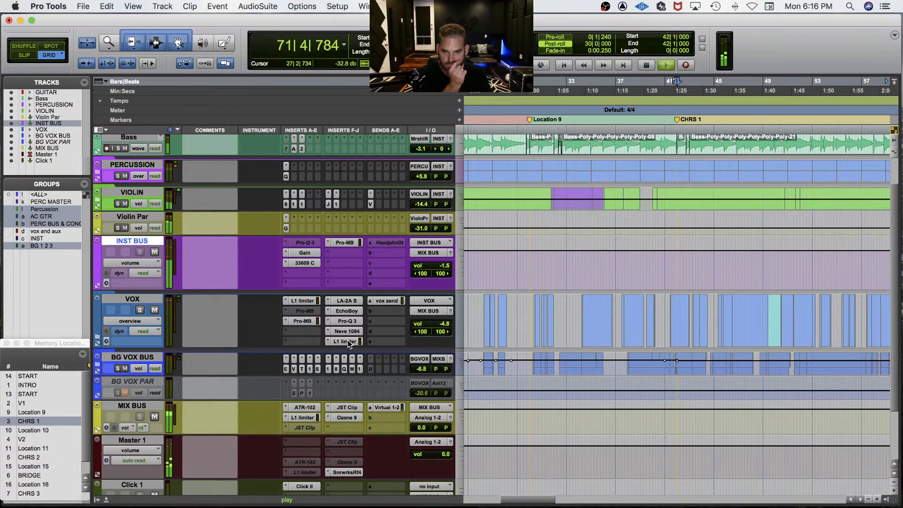
Step: Jump to the CHRS 1 location and reopen the MIX BUS Ozone 9 maximizer
left_click(32, 422)
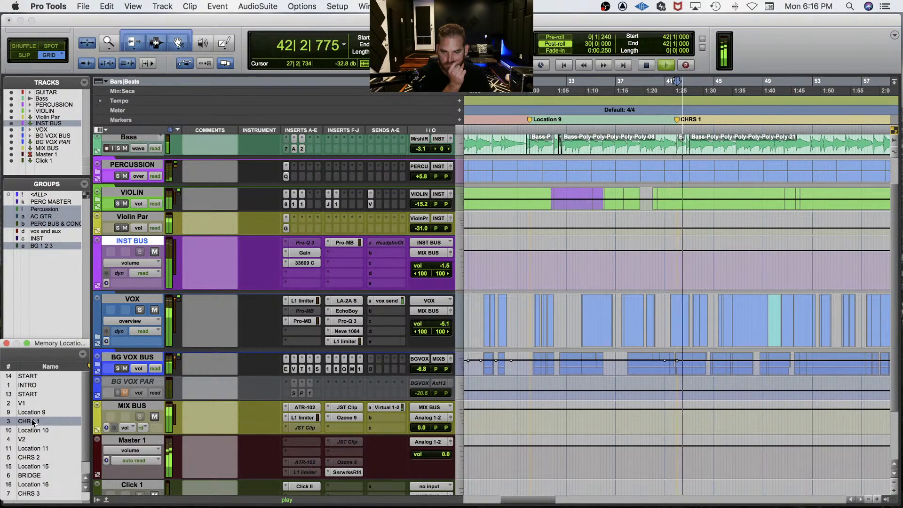
left_click(279, 461)
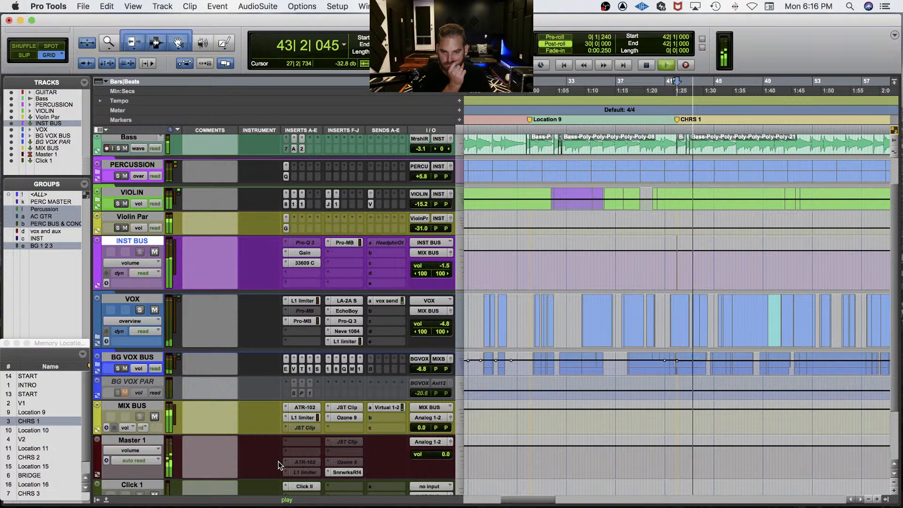
key("ctrl+alt+super+w")
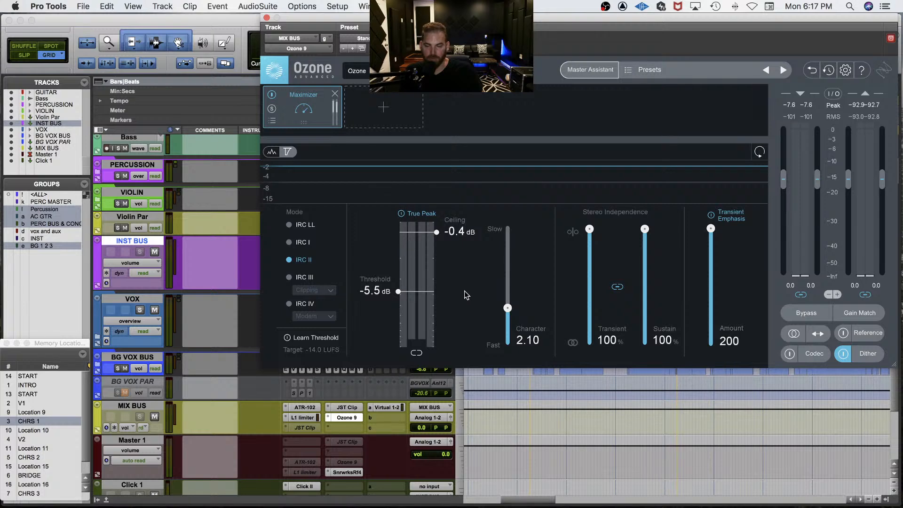
key("space")
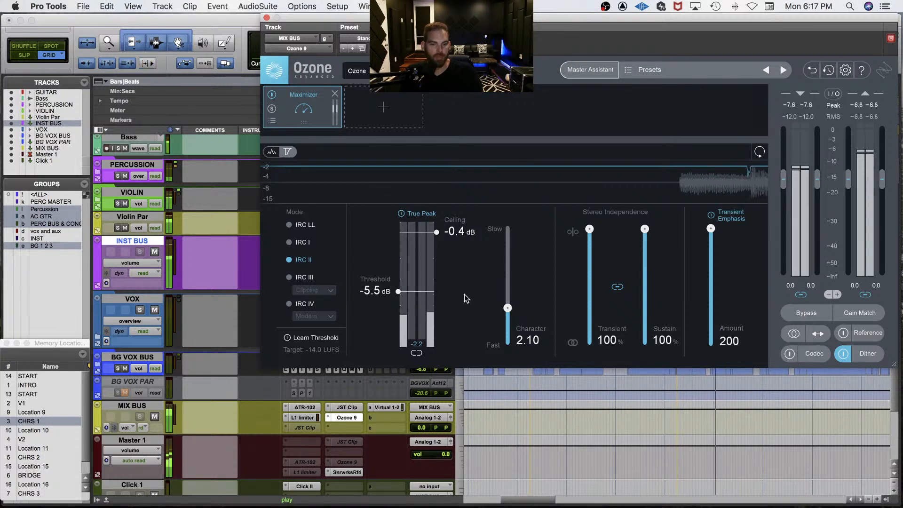
key("super+s")
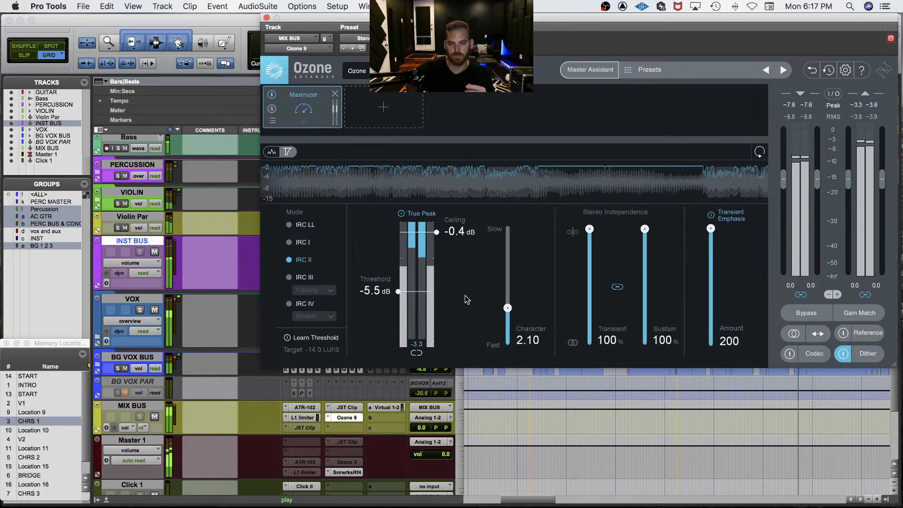
left_click(350, 417)
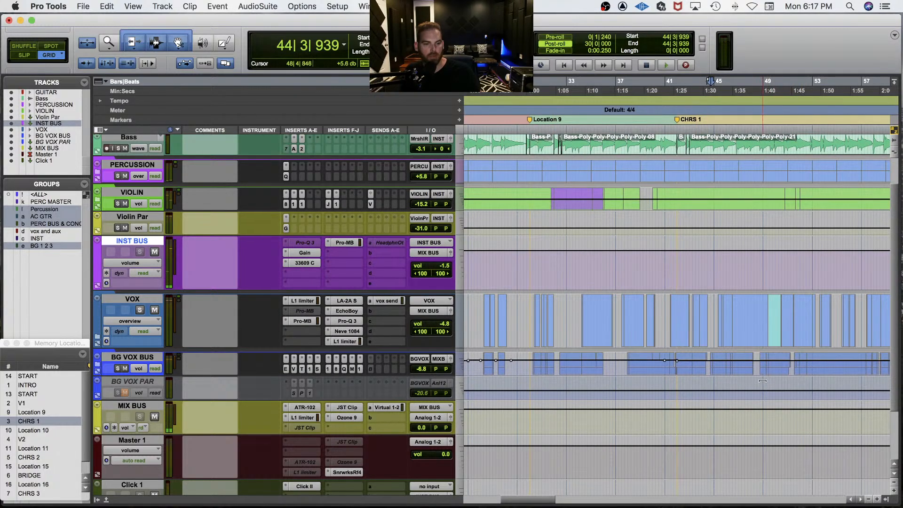
left_click(760, 363)
key("e")
key("space")
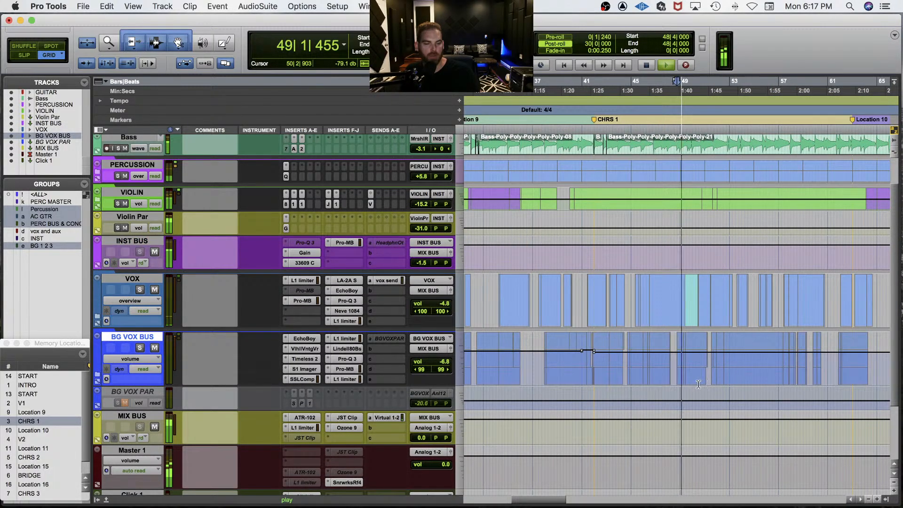
scroll(699, 384, "right", 3)
left_click(670, 356)
key("space")
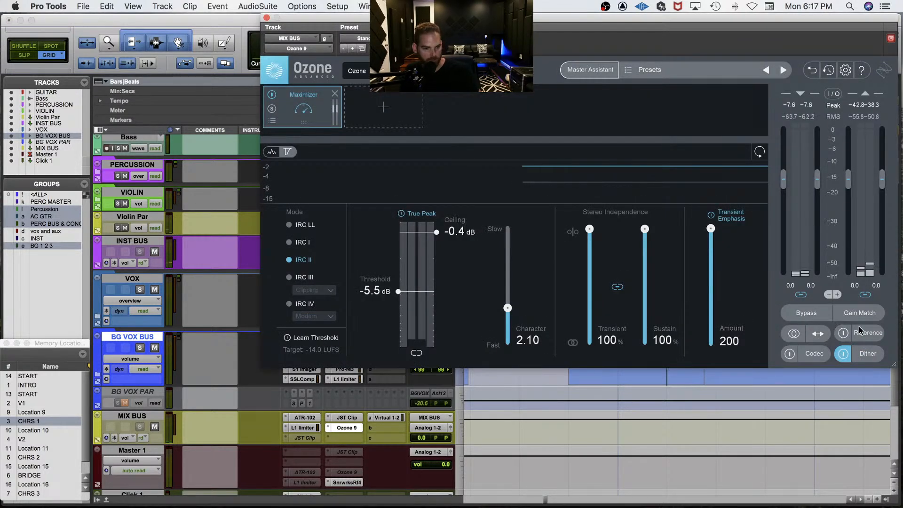
left_click(856, 312)
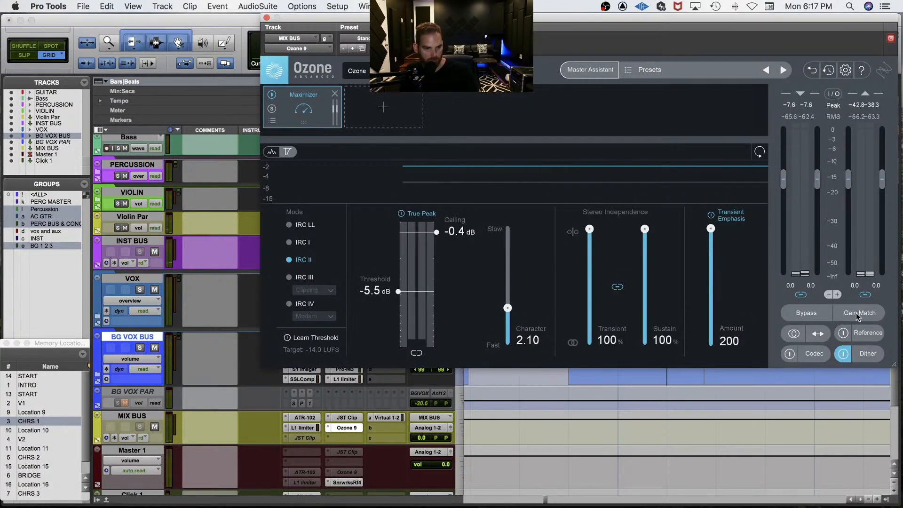
left_click(794, 314)
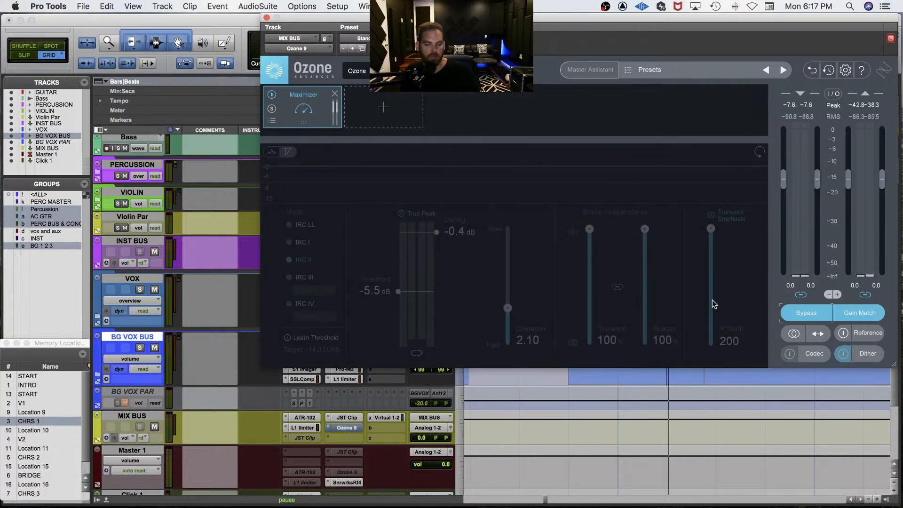
key("space")
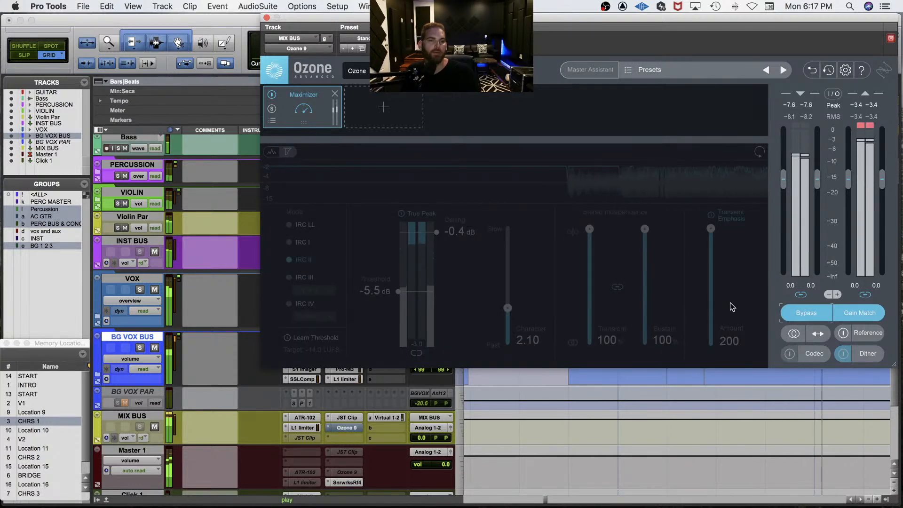
left_click(817, 310)
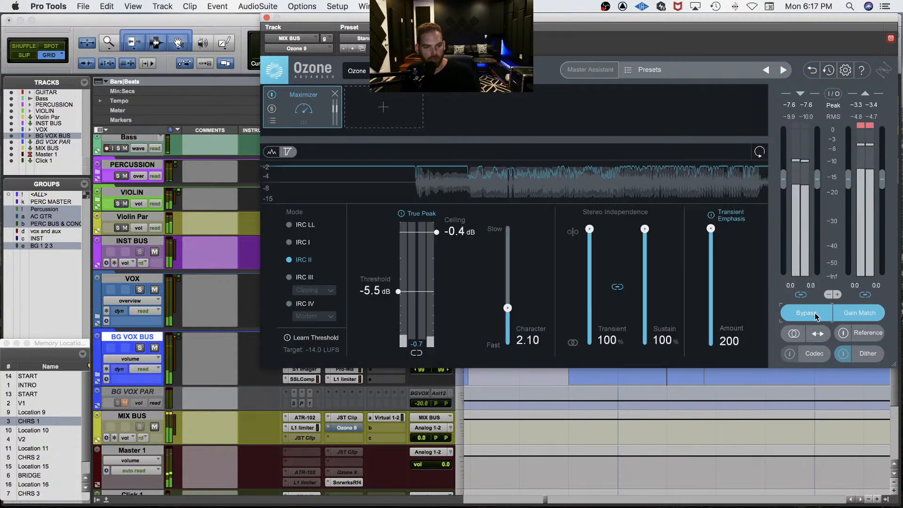
left_click(844, 312)
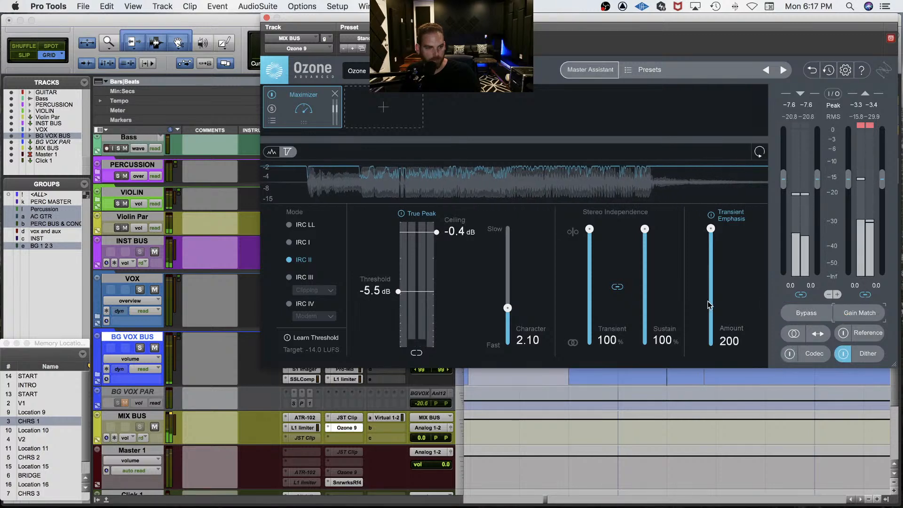
left_click(865, 127)
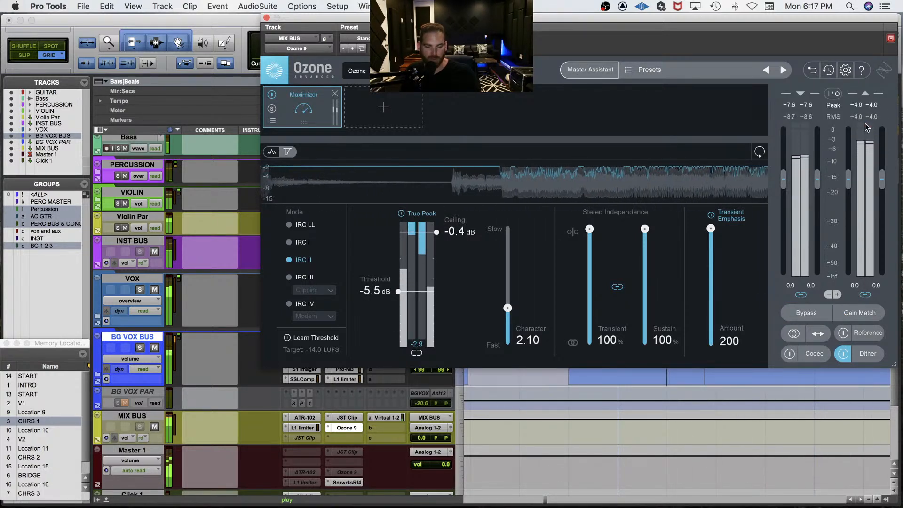
key("space")
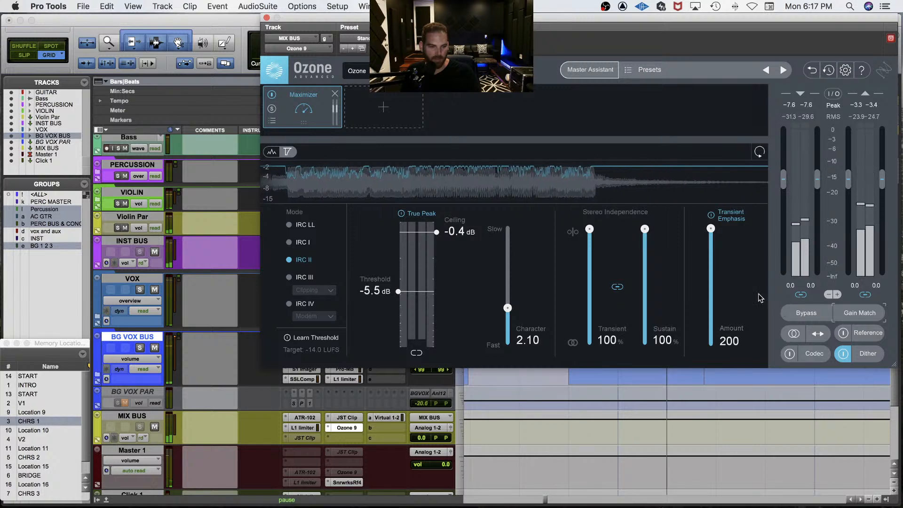
Step: Set the Maximizer Character to 2.09 and audition the result
key("space")
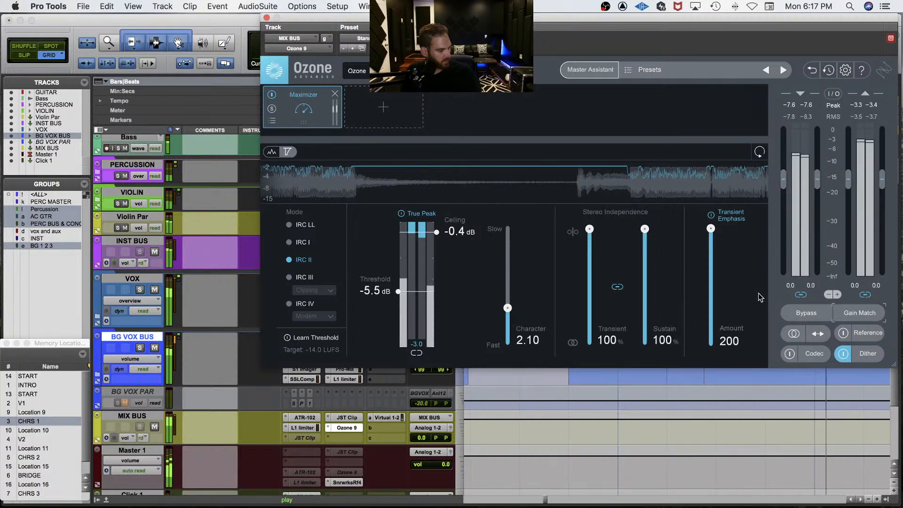
left_click(526, 341)
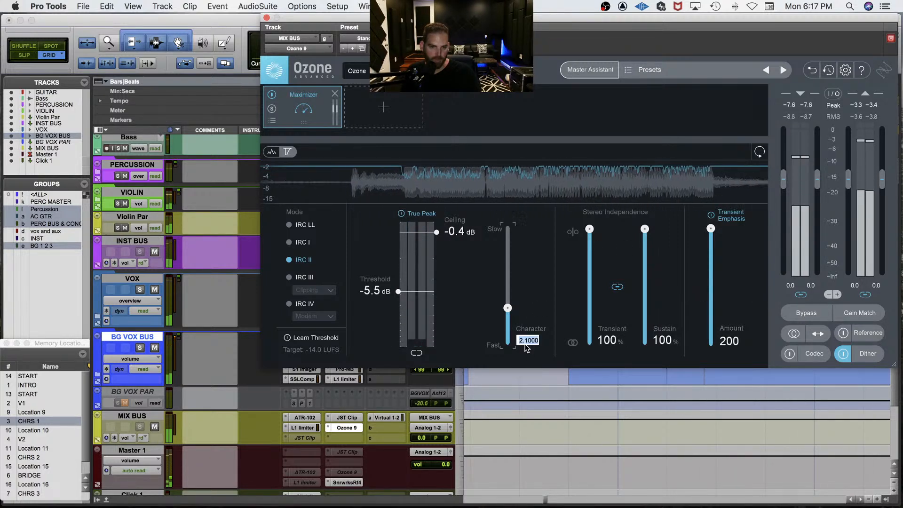
type("2.")
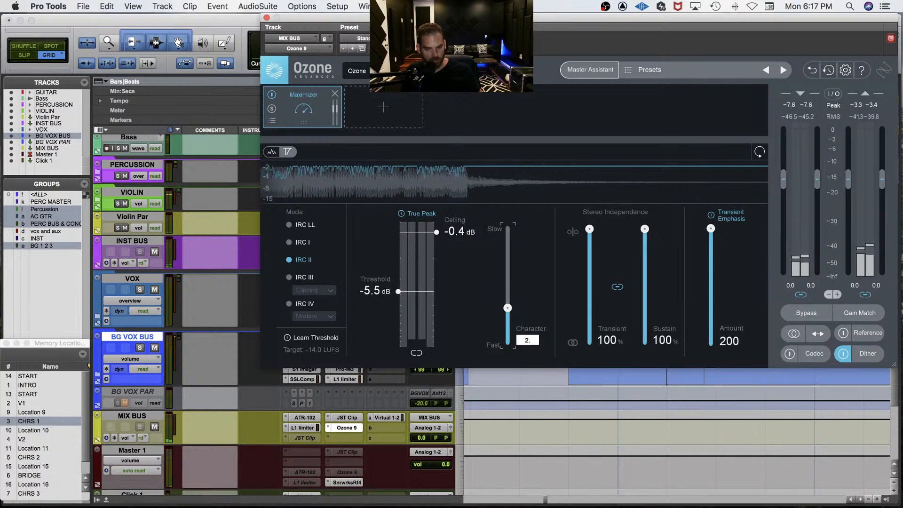
type("09")
key("Return")
key("space")
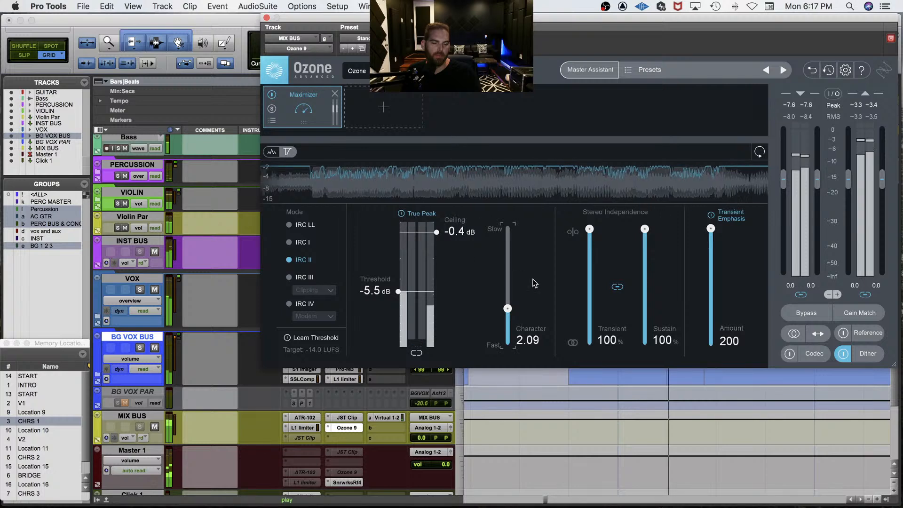
Step: Lower the Maximizer Character further to 2.08 and play back the mix
left_click(526, 346)
type("2.08")
key("Return")
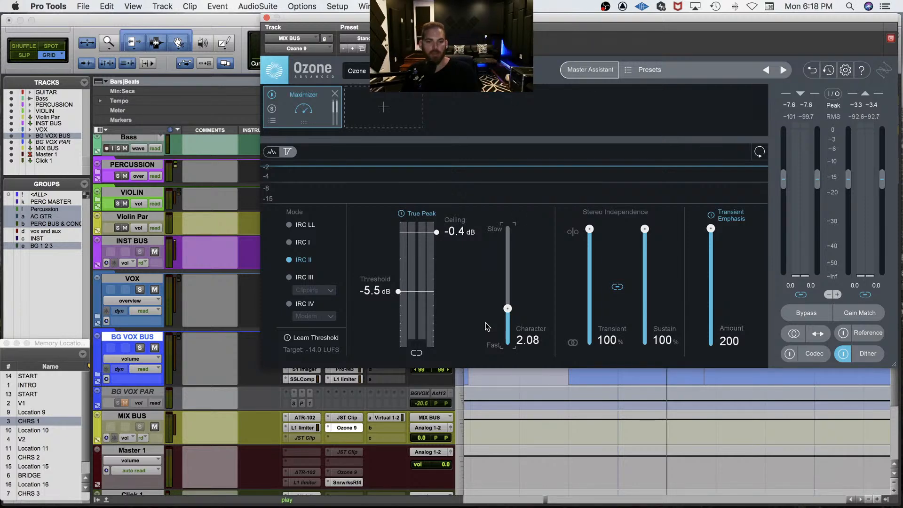
key("space")
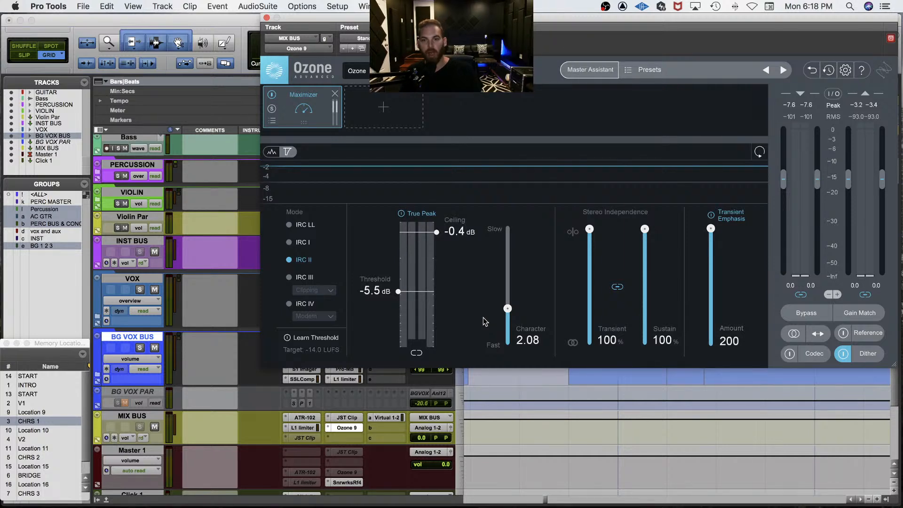
key("space")
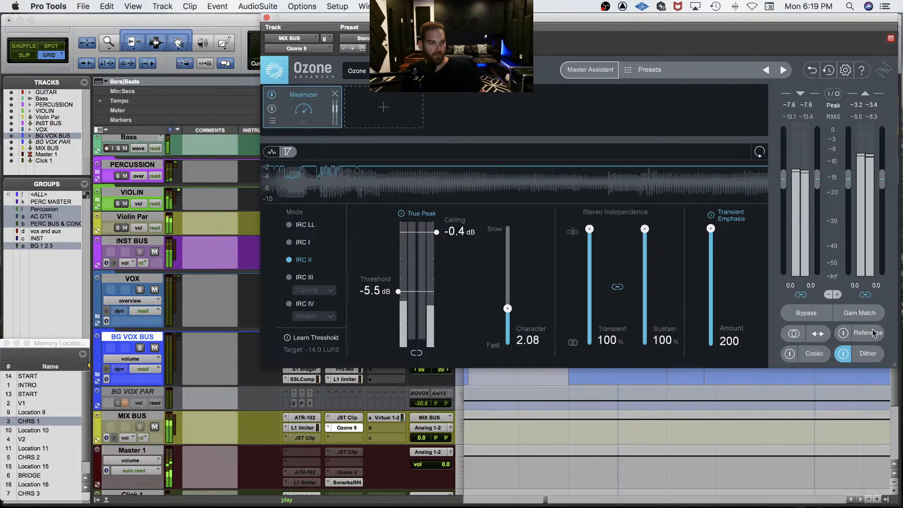
left_click(842, 334)
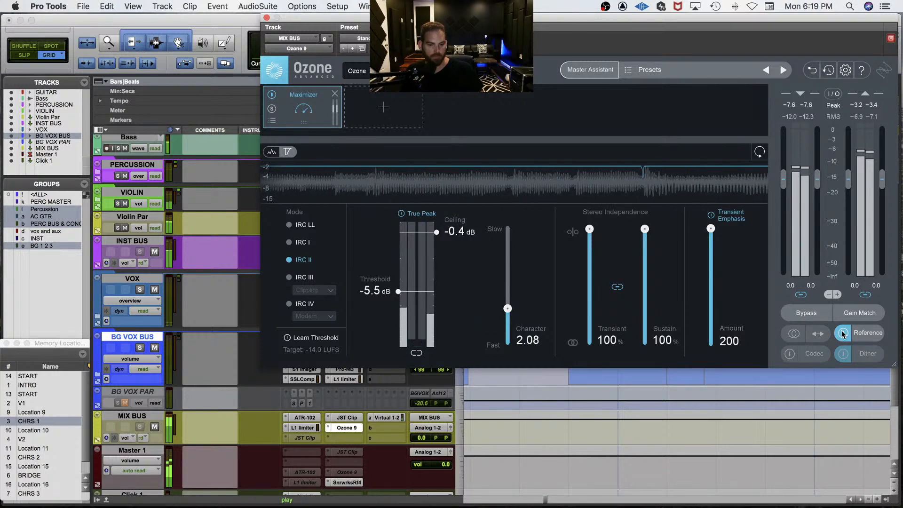
left_click(842, 334)
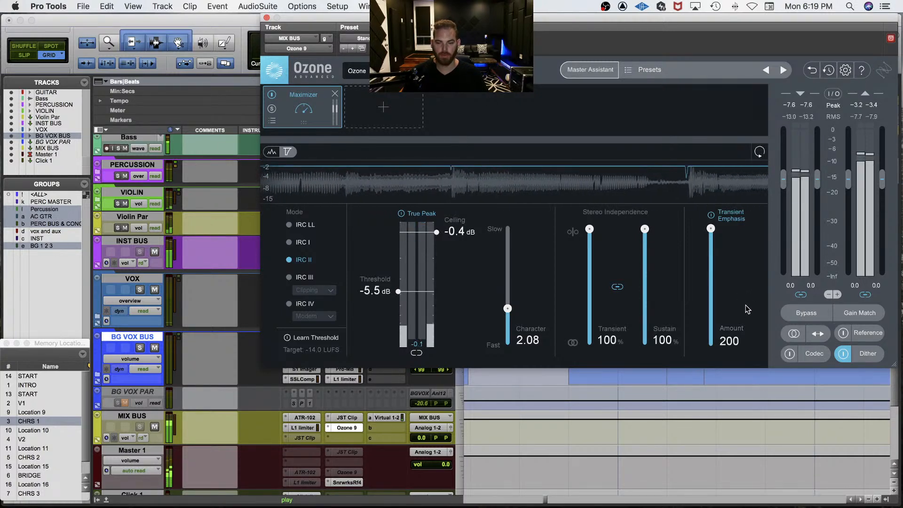
left_click(843, 333)
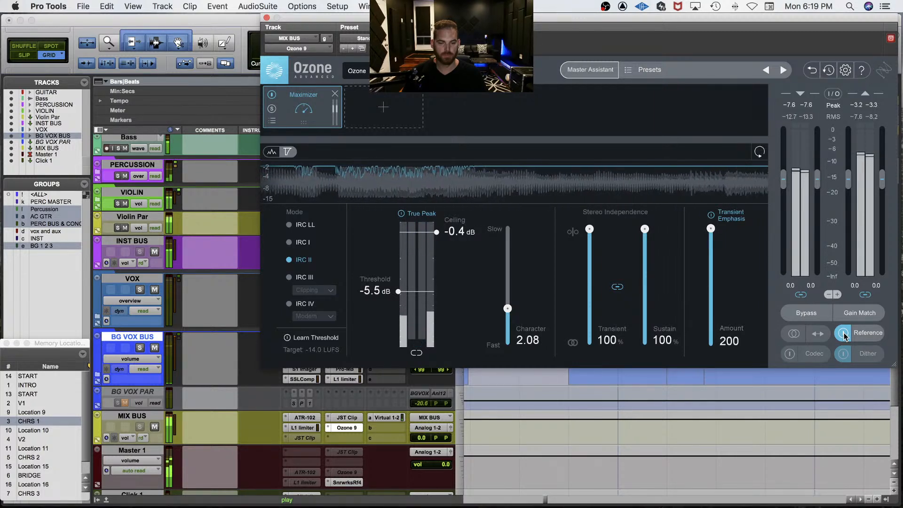
left_click(844, 332)
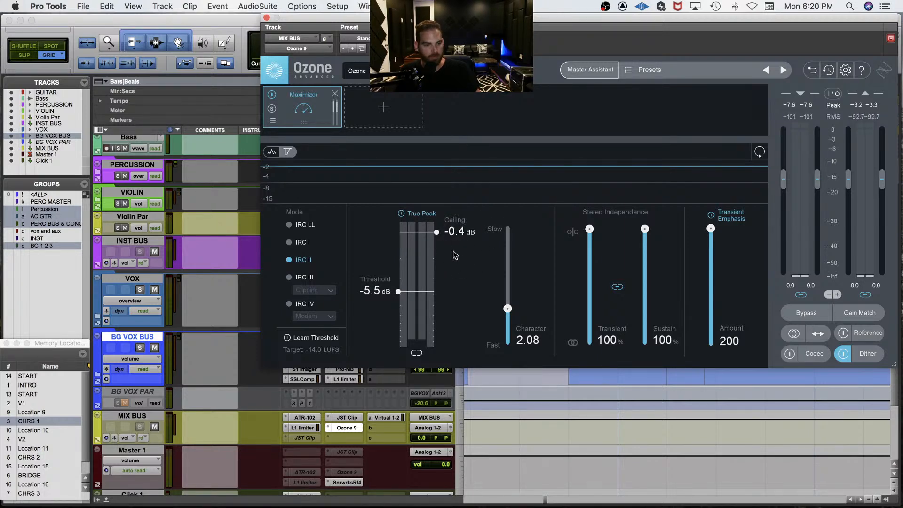
Step: Audition the mix while nudging the Maximizer ceiling from -0.4 dB to -0.3 dB
key("space")
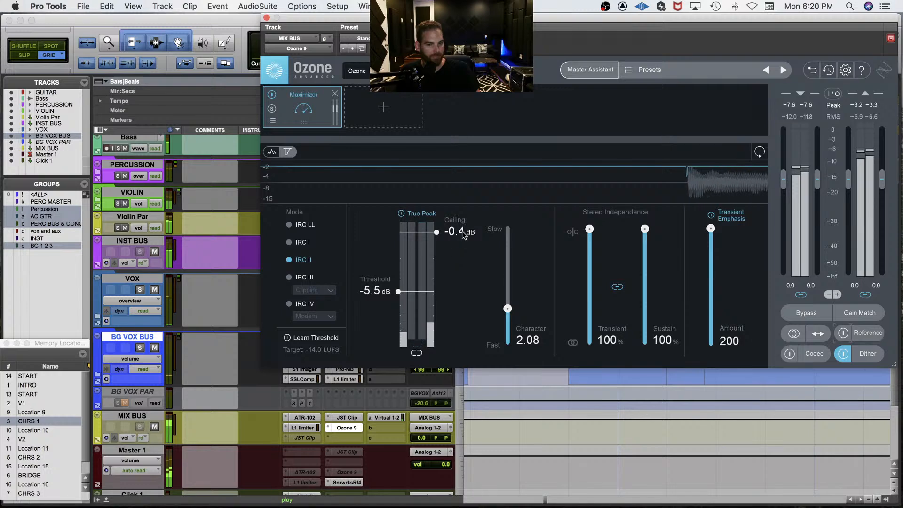
key("space")
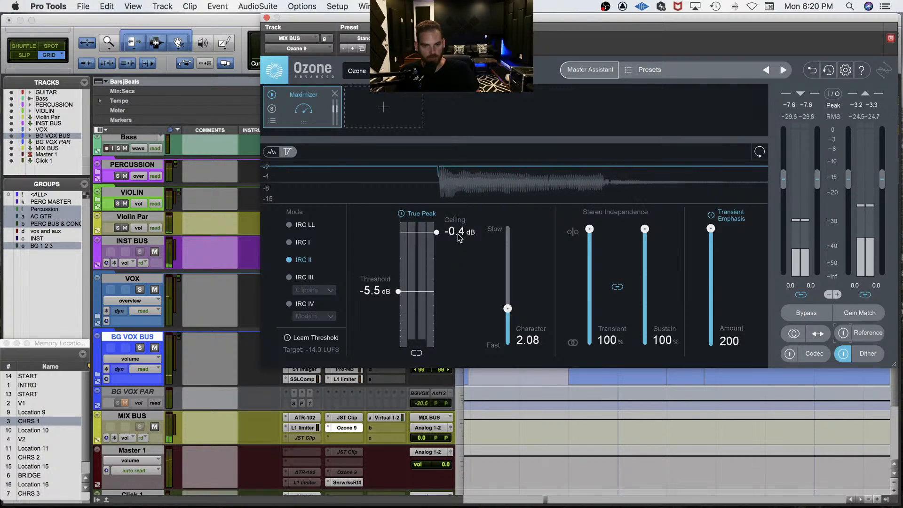
key("space")
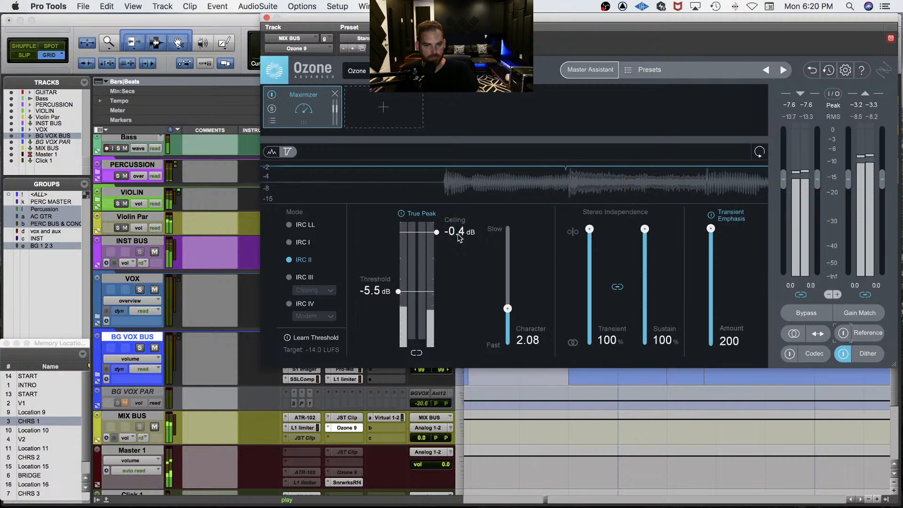
scroll(458, 237, "up", 1)
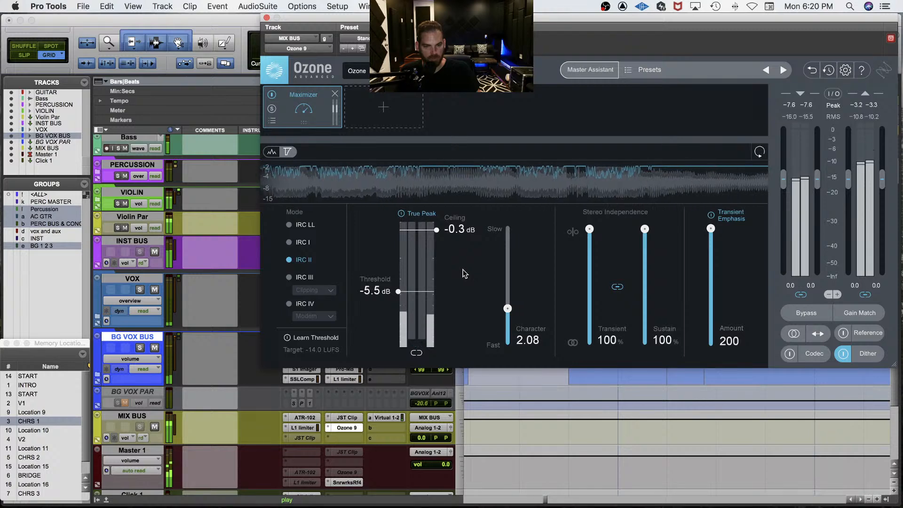
left_click(844, 335)
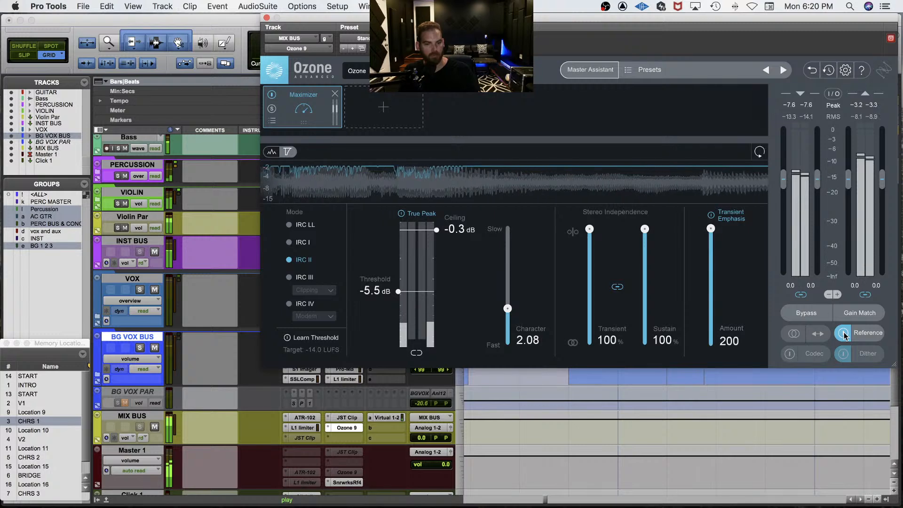
left_click(844, 335)
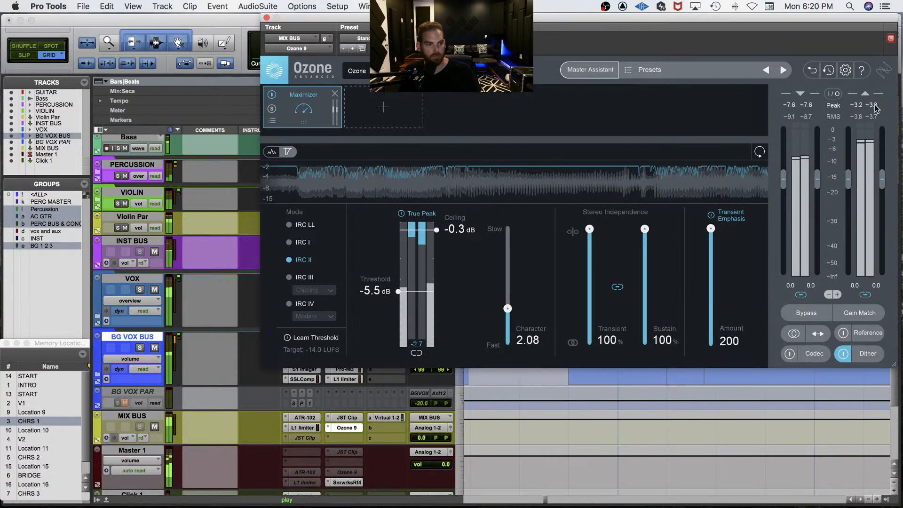
left_click(865, 335)
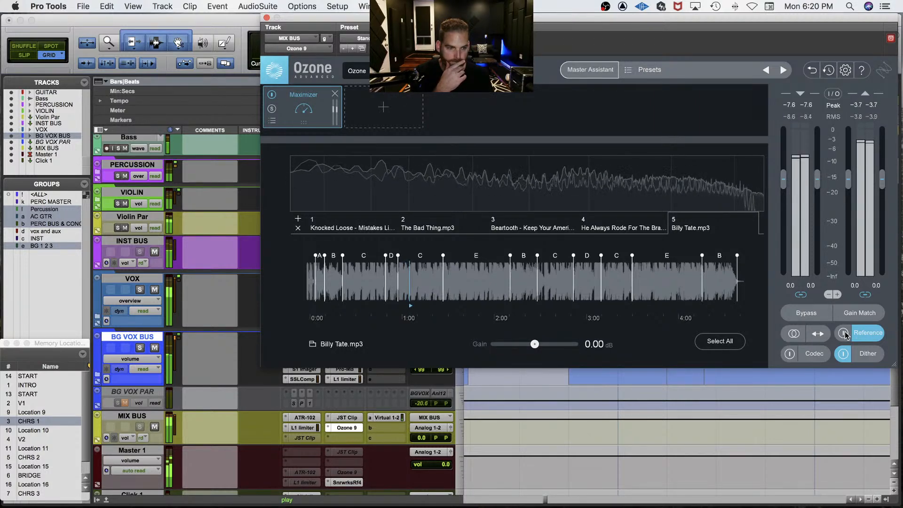
left_click(844, 334)
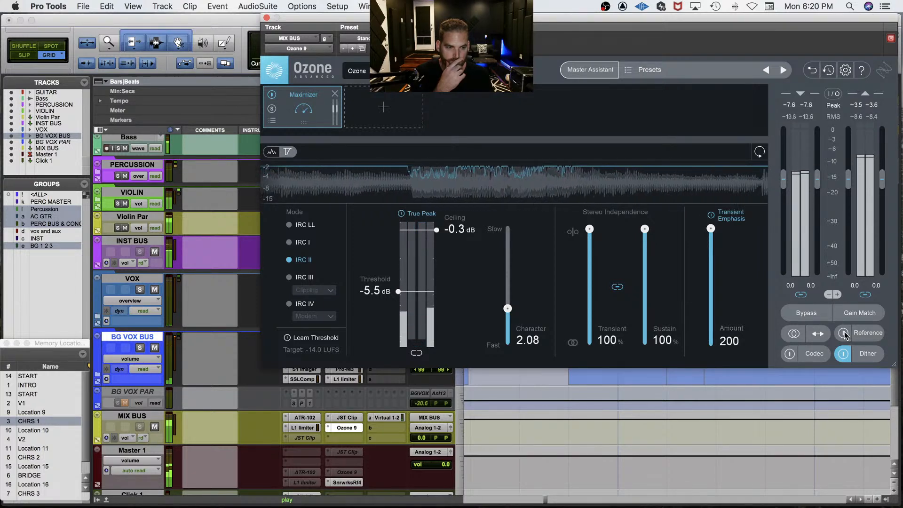
left_click(844, 334)
left_click(844, 334)
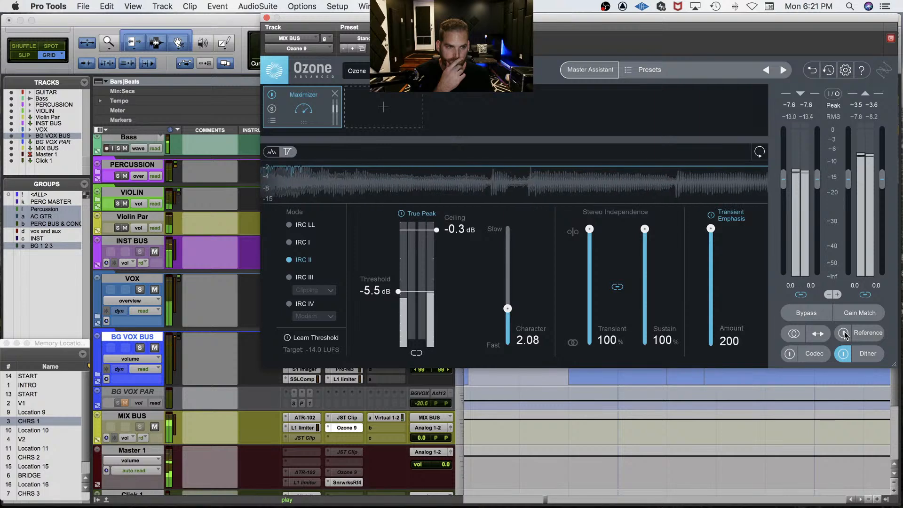
left_click(844, 334)
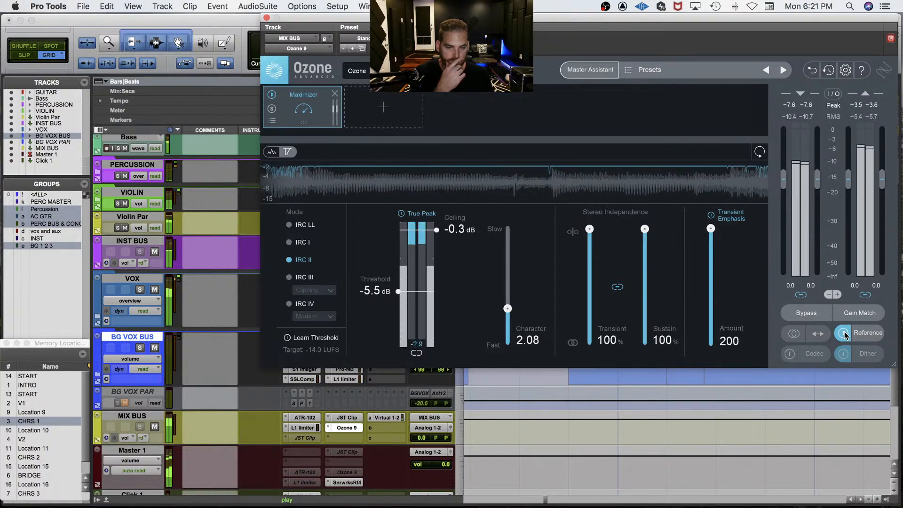
left_click(844, 334)
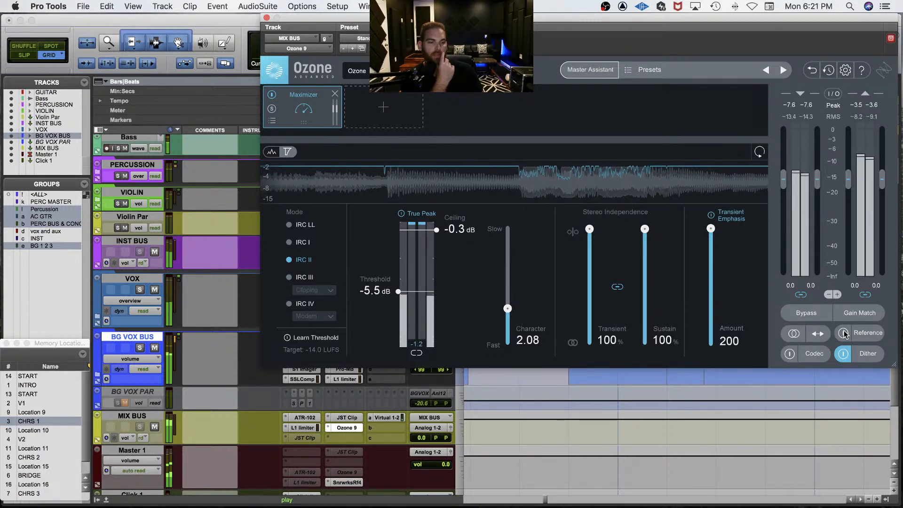
left_click(869, 334)
left_click(647, 230)
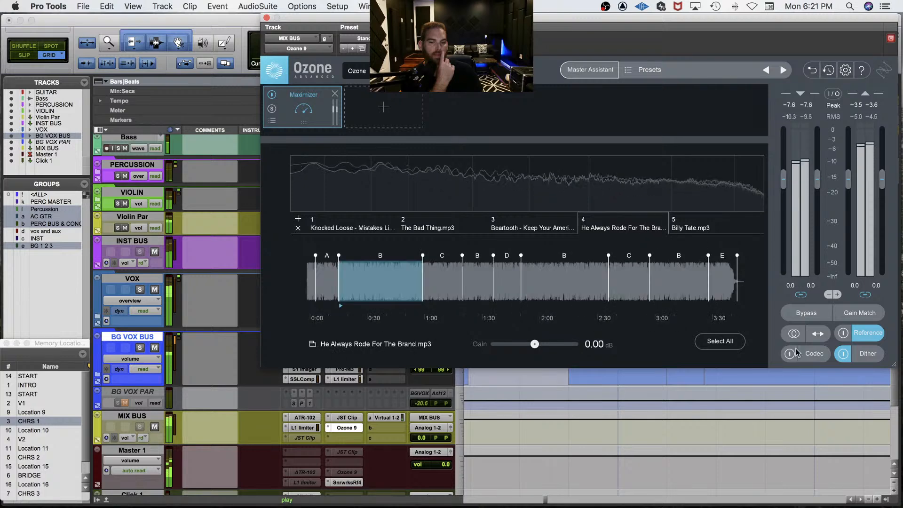
left_click(843, 334)
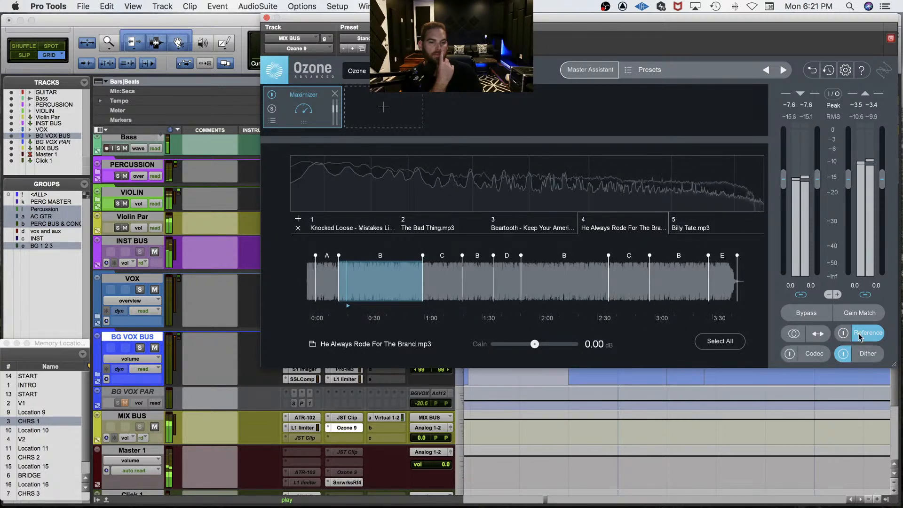
left_click(709, 229)
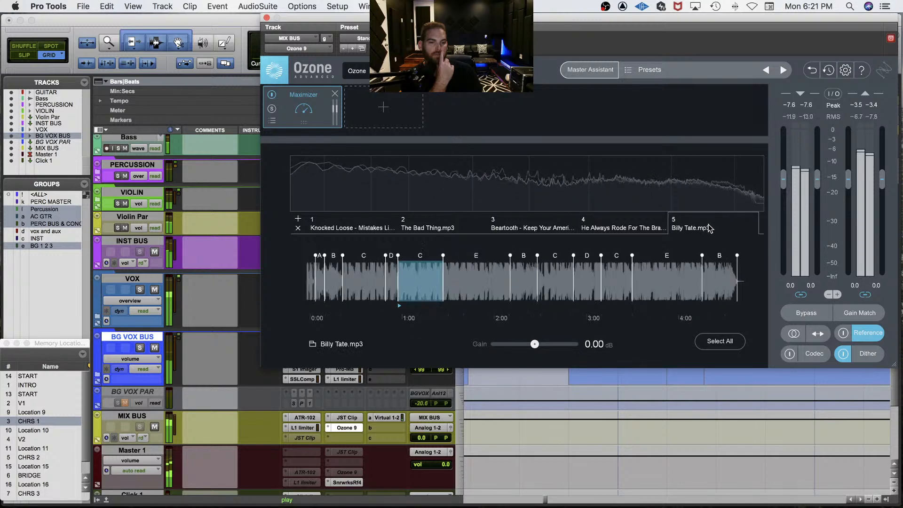
left_click(843, 335)
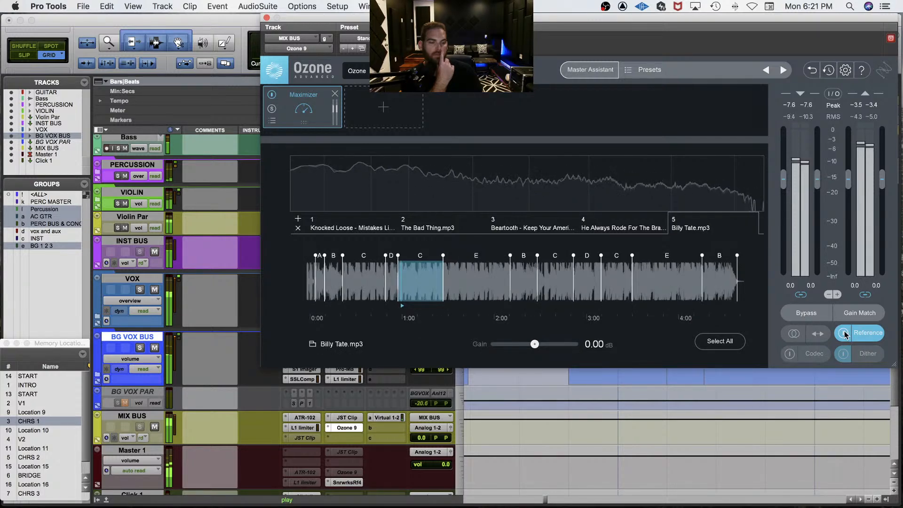
left_click(844, 334)
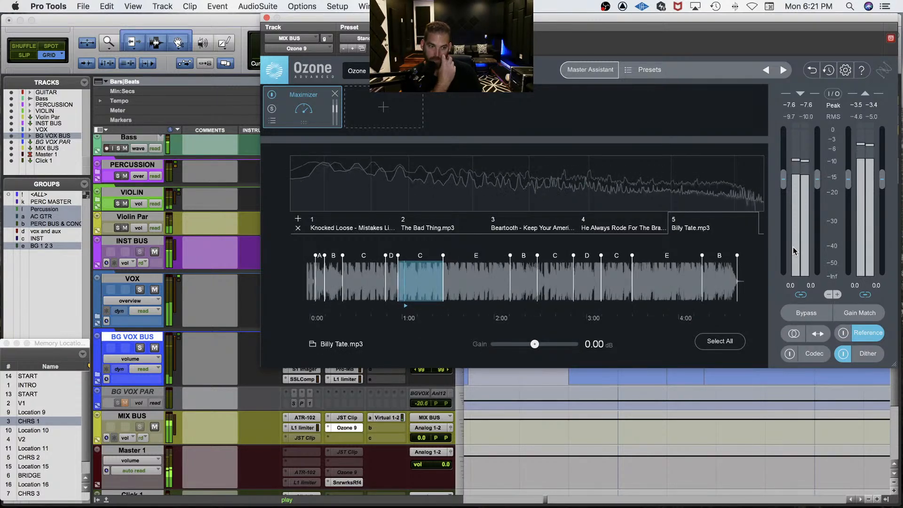
left_click(875, 331)
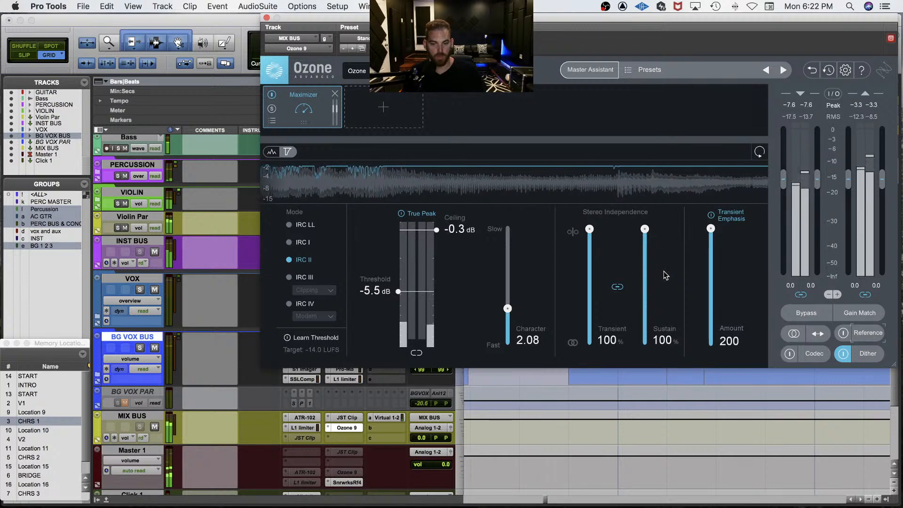
Step: Check the dither settings, close Ozone 9, and make the Master 1 track taller
left_click(870, 354)
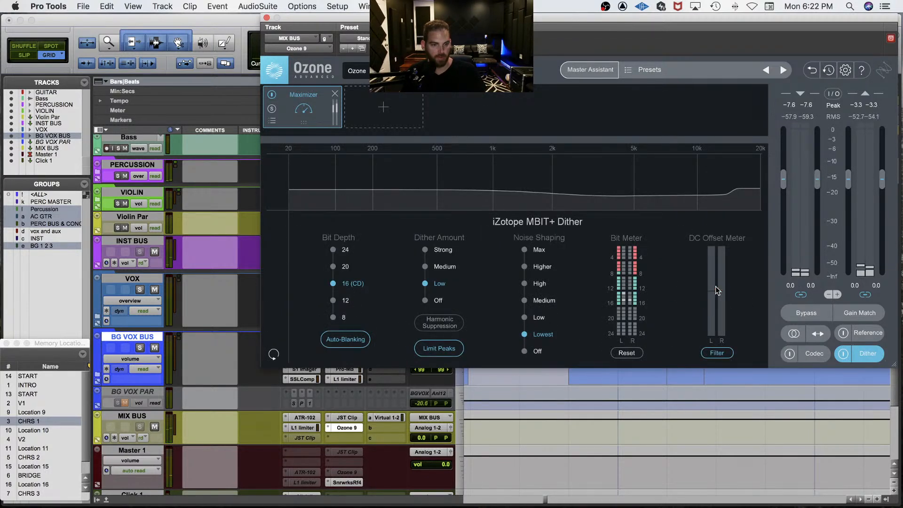
left_click(870, 354)
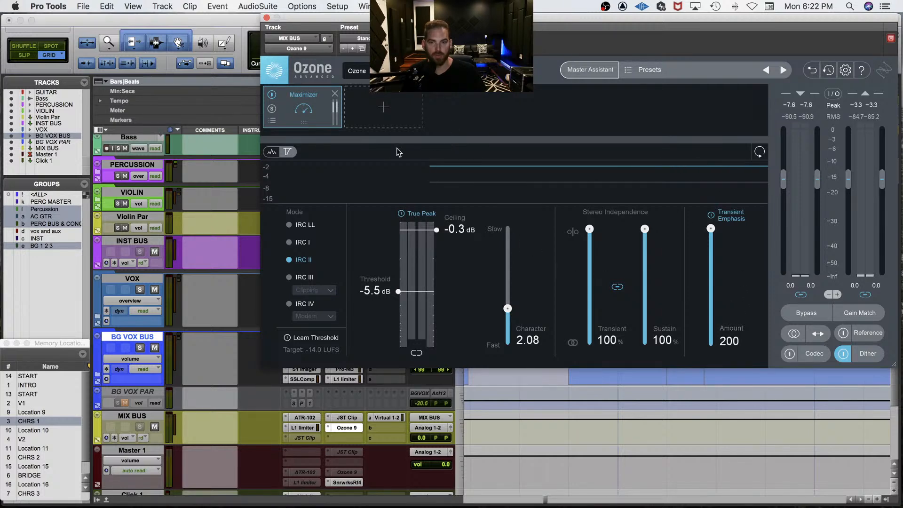
left_click(353, 430)
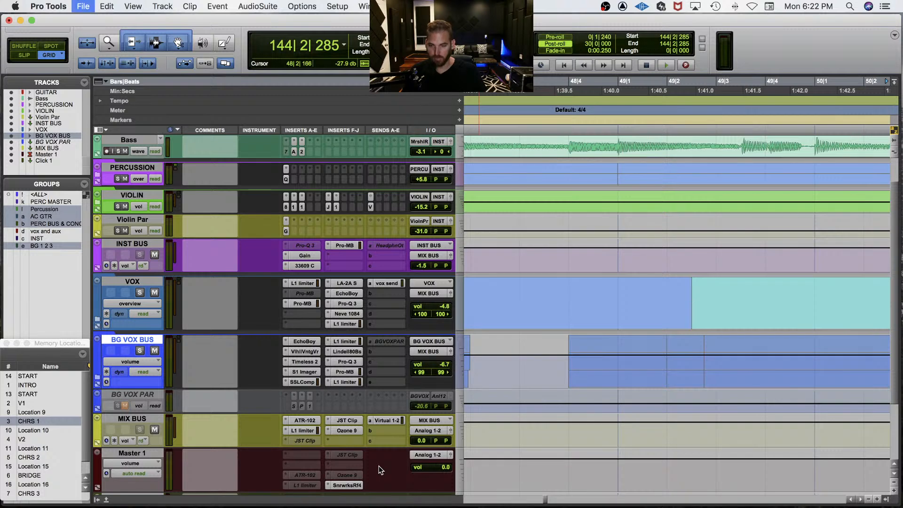
scroll(379, 466, "down", 1)
left_click(129, 313)
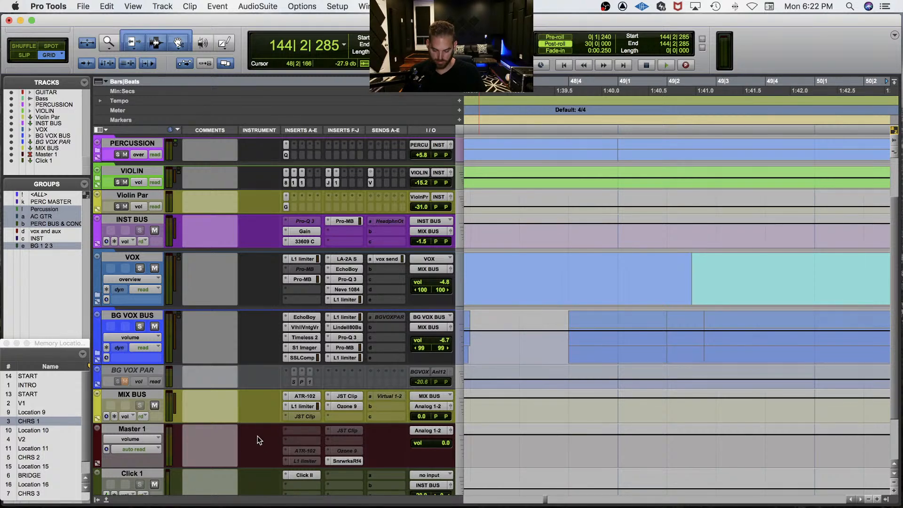
mouse_move(356, 469)
left_mouse_down()
mouse_move(356, 479)
mouse_move(354, 469)
left_mouse_up()
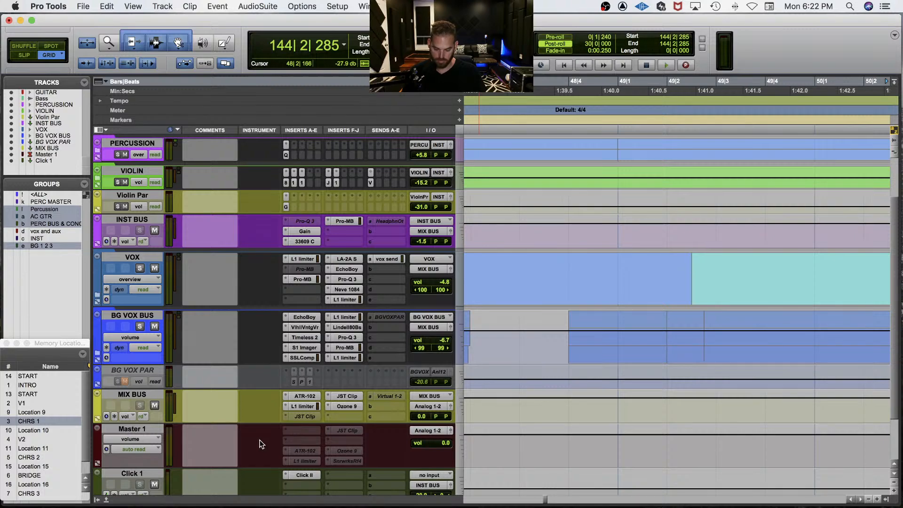
scroll(630, 263, "down", 7)
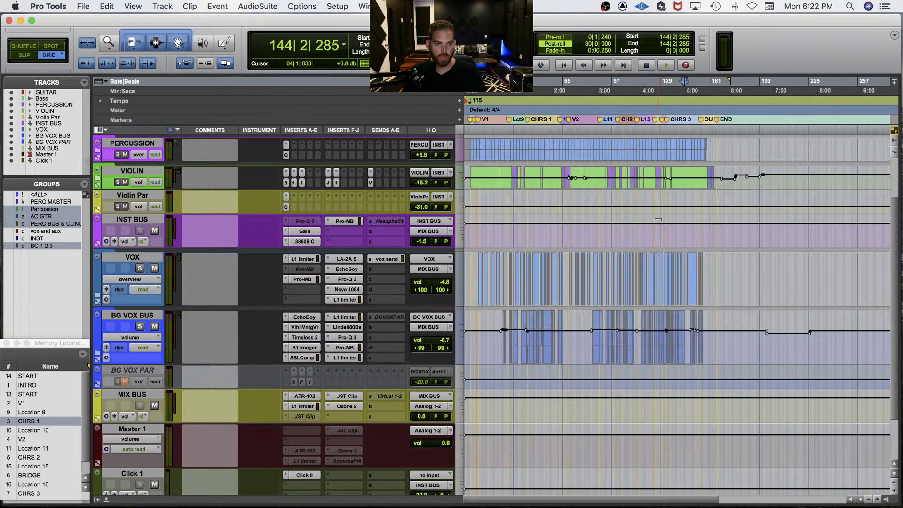
Step: Switch to Slip mode and select the song from 4|4|720 to 165|1|000
key("F2")
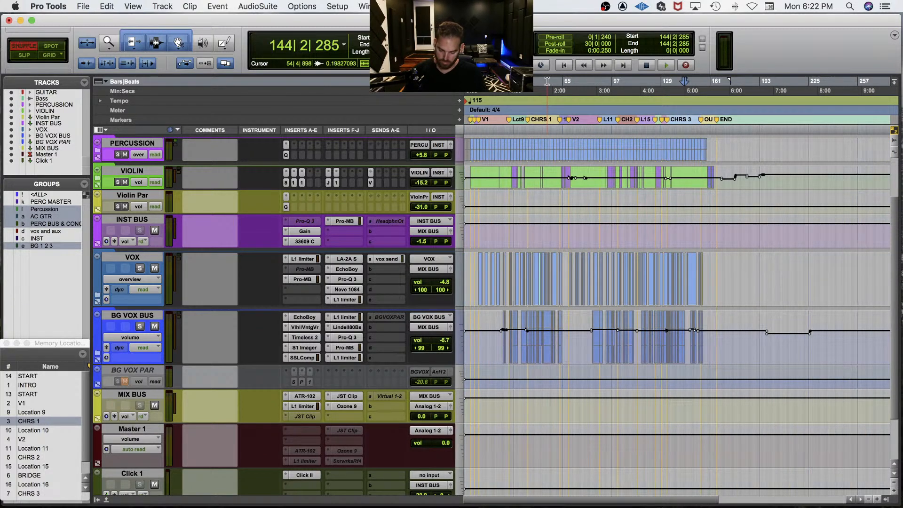
double_click(690, 129)
key("ctrl+Up")
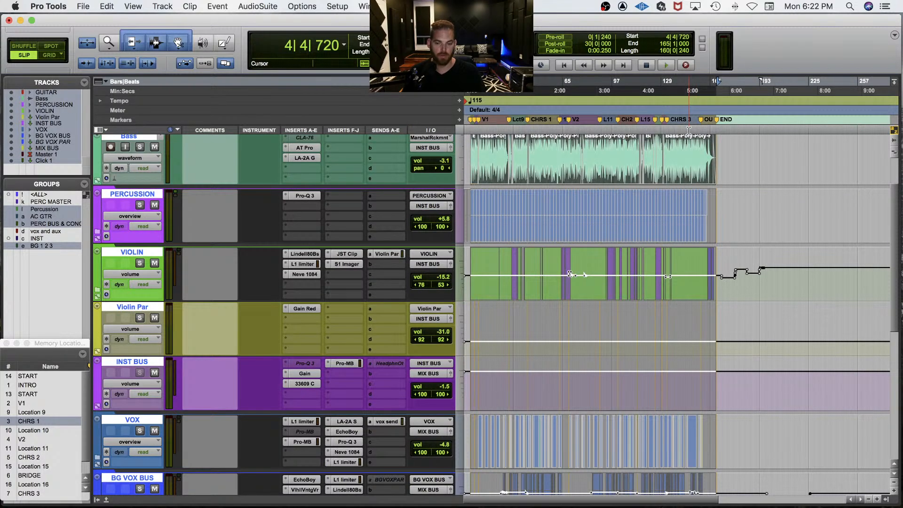
key("e")
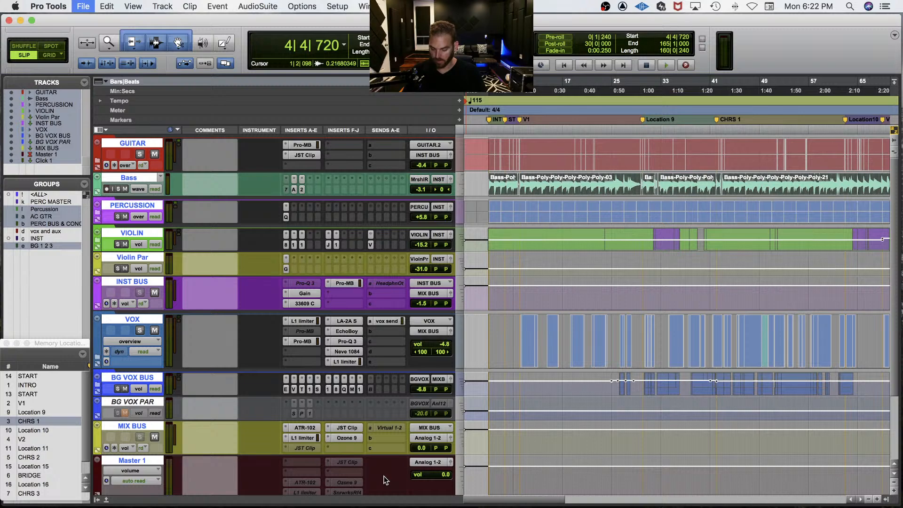
Step: Bounce 'Somewhere Between Living and Dying' as a 16-bit 44.1 kHz WAV with an MP3 copy
key("super+alt+b")
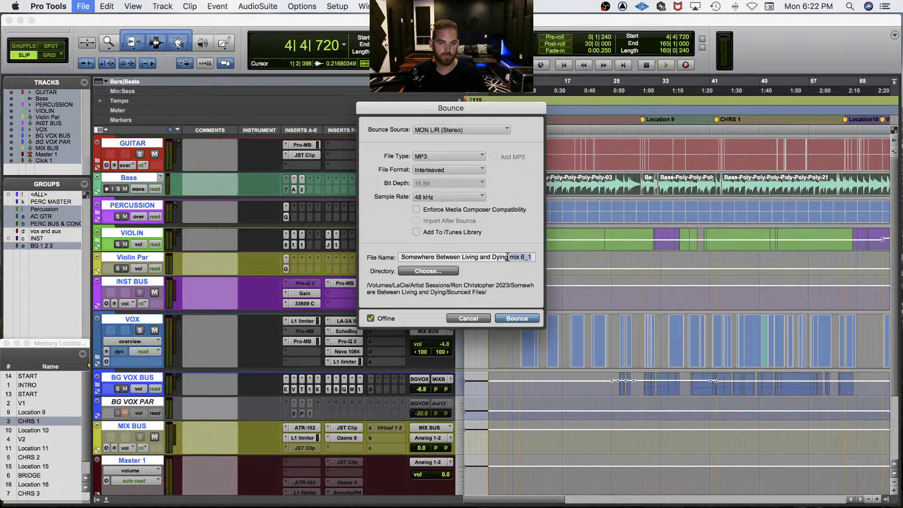
left_click(447, 158)
left_click(452, 196)
left_click(449, 188)
left_click(494, 156)
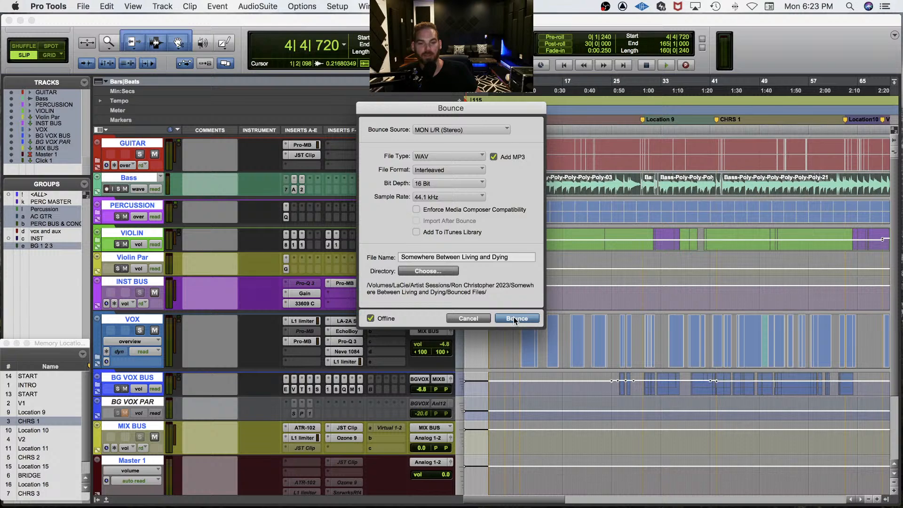
left_click(514, 320)
left_click(569, 301)
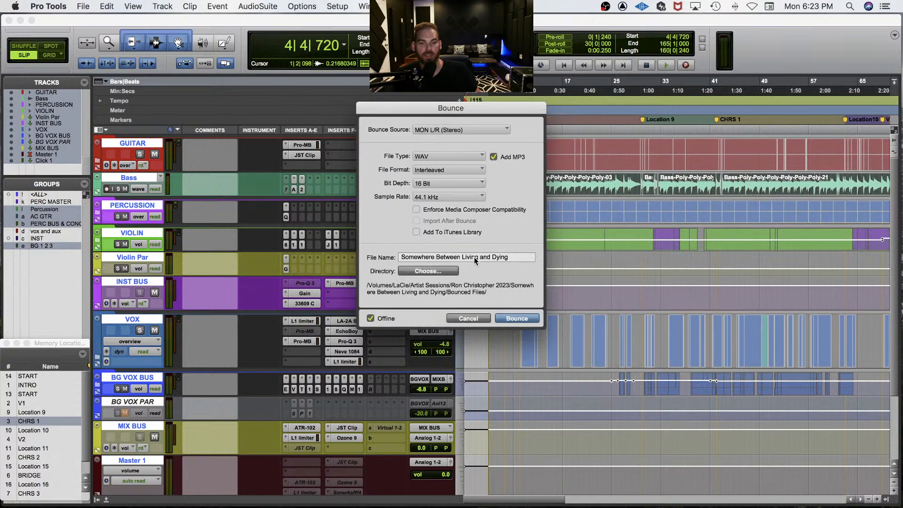
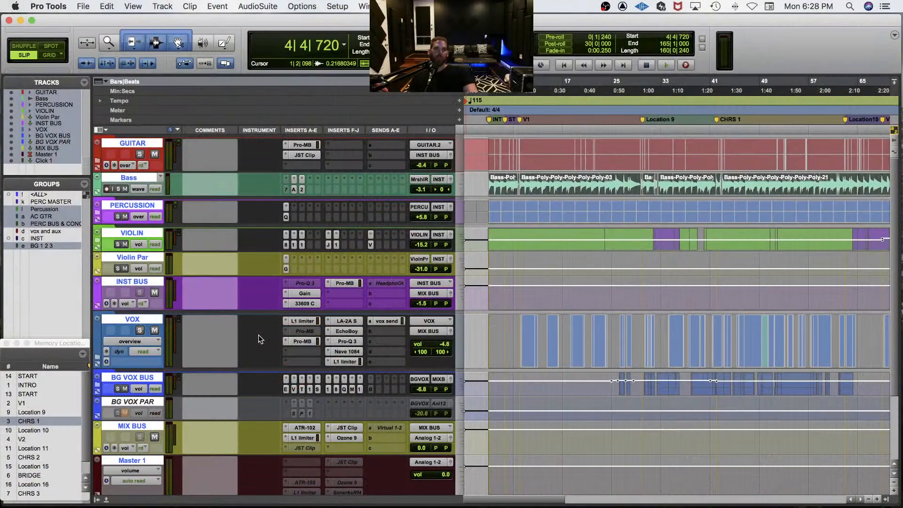
Step: Play a moment of the mix, scroll the Edit window down, and hide Pro Tools
key("space")
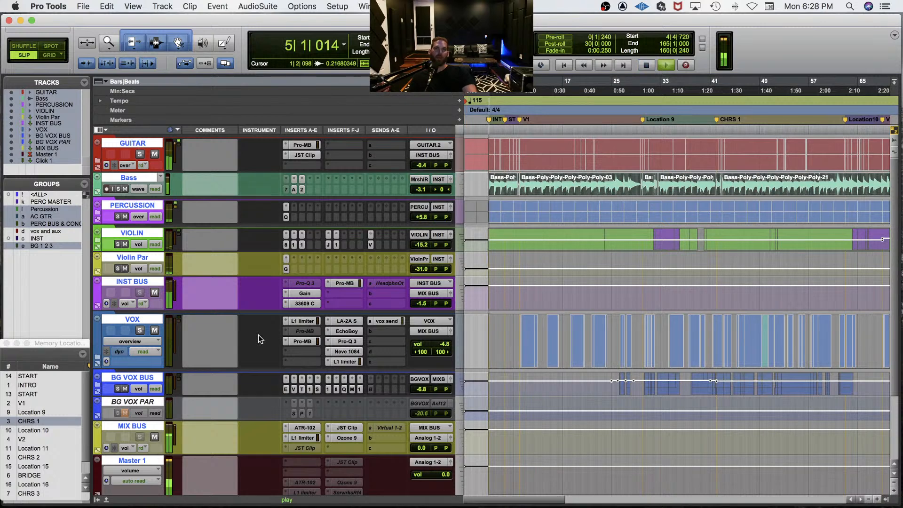
key("space")
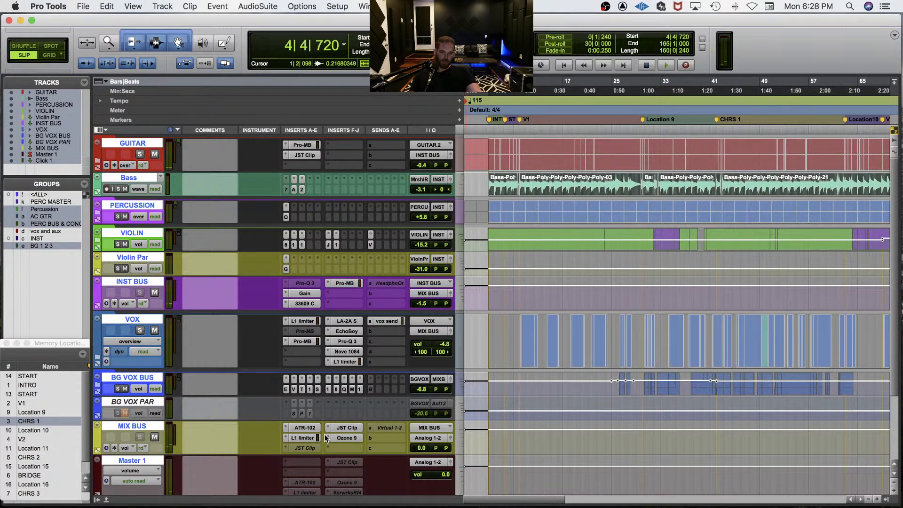
scroll(394, 467, "down", 3)
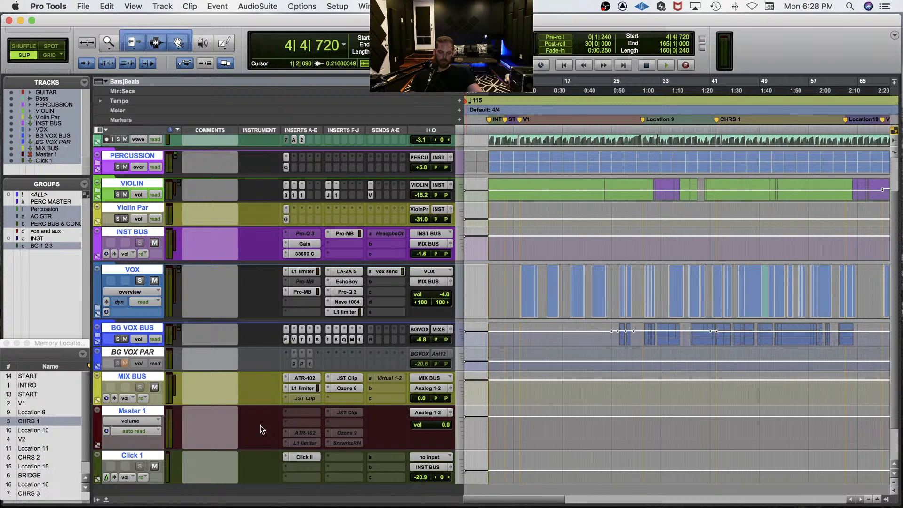
key("super+q")
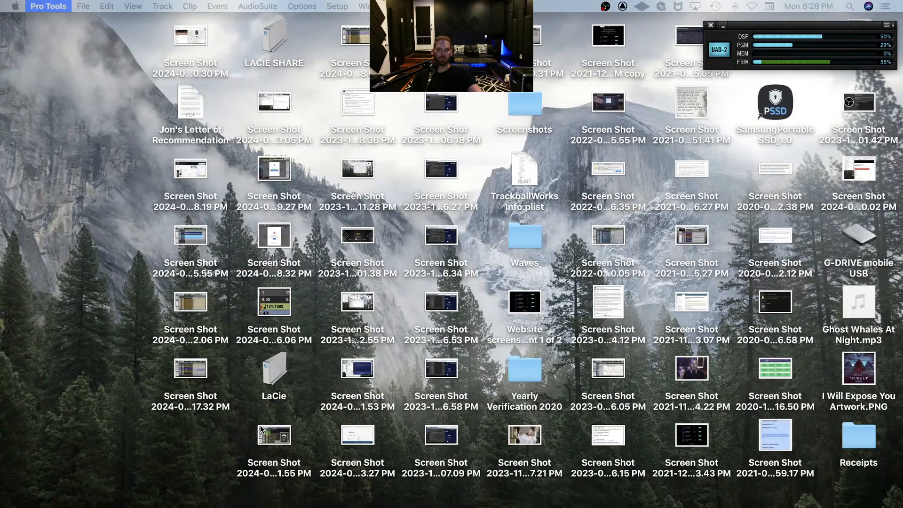
Step: Open LaCie > Artist Sessions > the artist's 2023 folder > Somewhere Between Living and Dying > Bounced Files
double_click(278, 369)
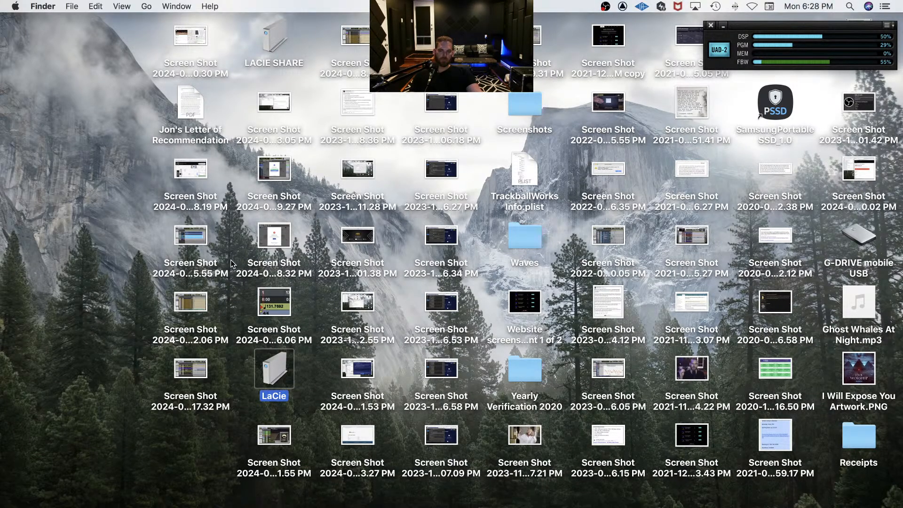
double_click(165, 102)
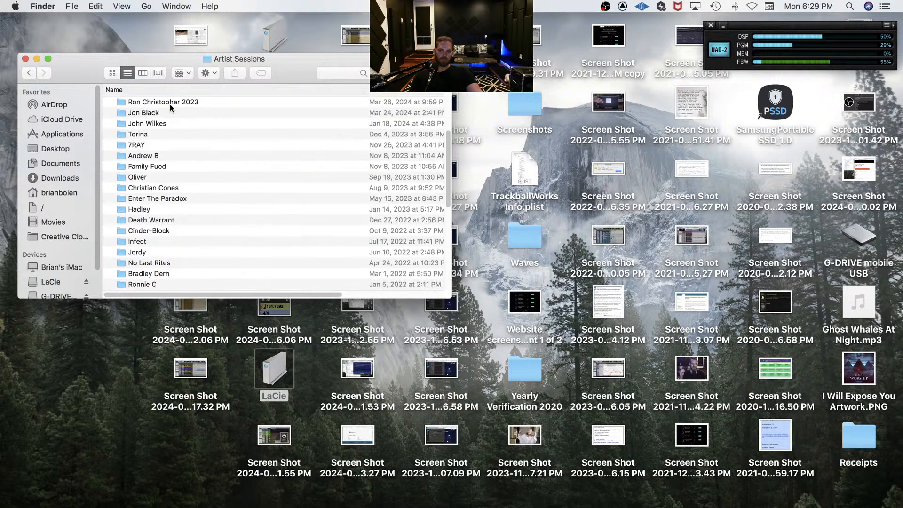
double_click(170, 103)
double_click(170, 103)
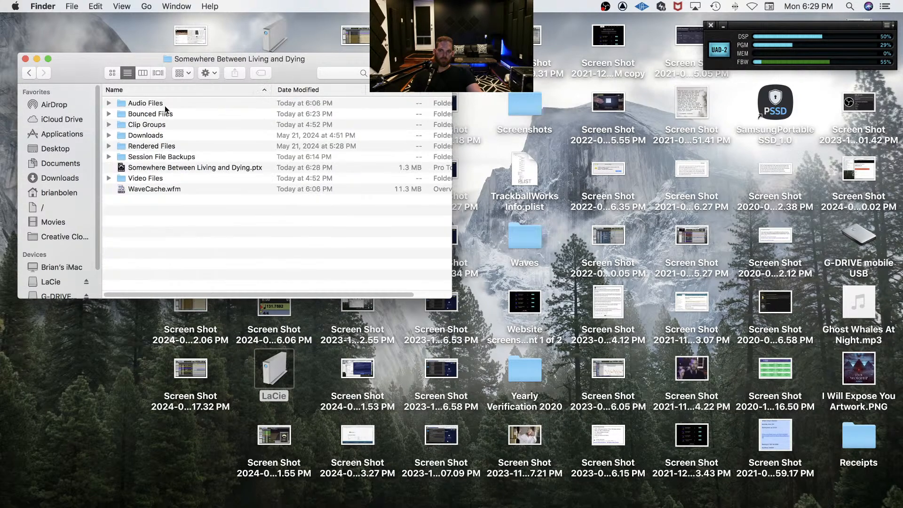
left_click(151, 115)
double_click(150, 114)
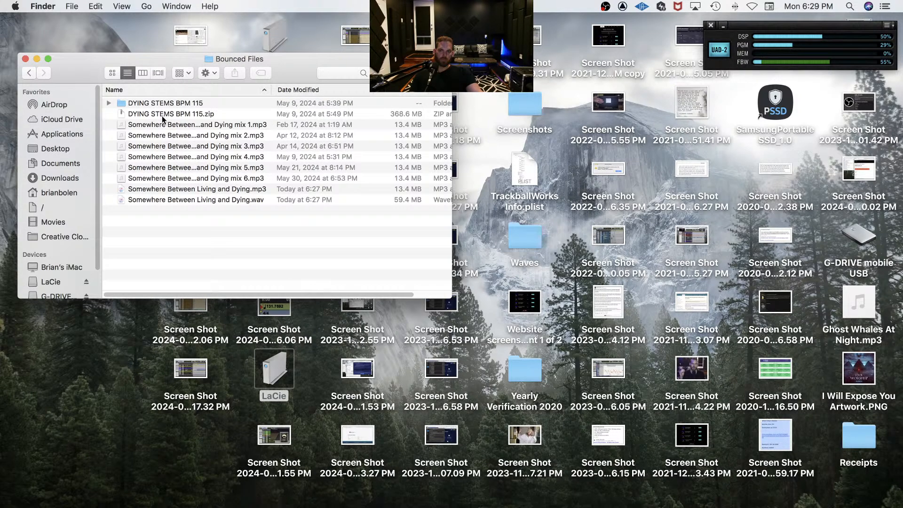
Step: Sort by Date Modified and Quick Look the newest mp3, skipping to about 1:11 and 2:39
left_click(300, 90)
left_click(213, 104)
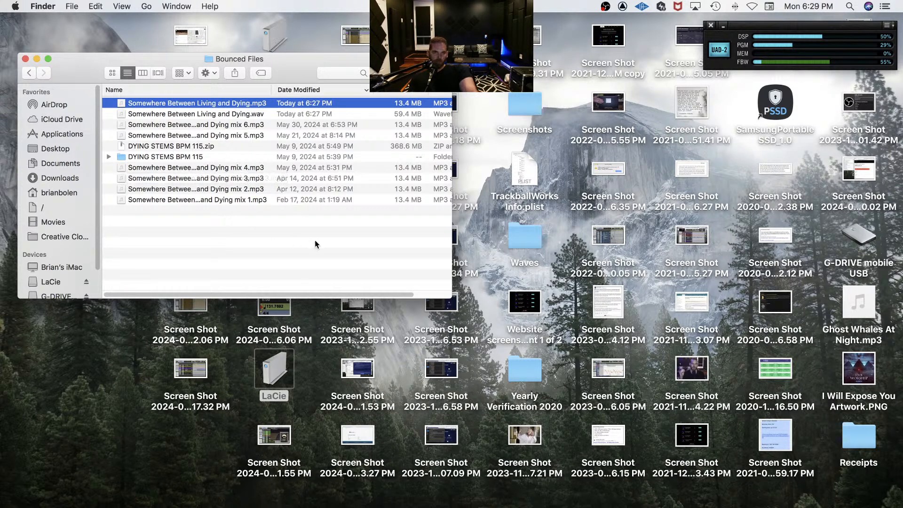
key("space")
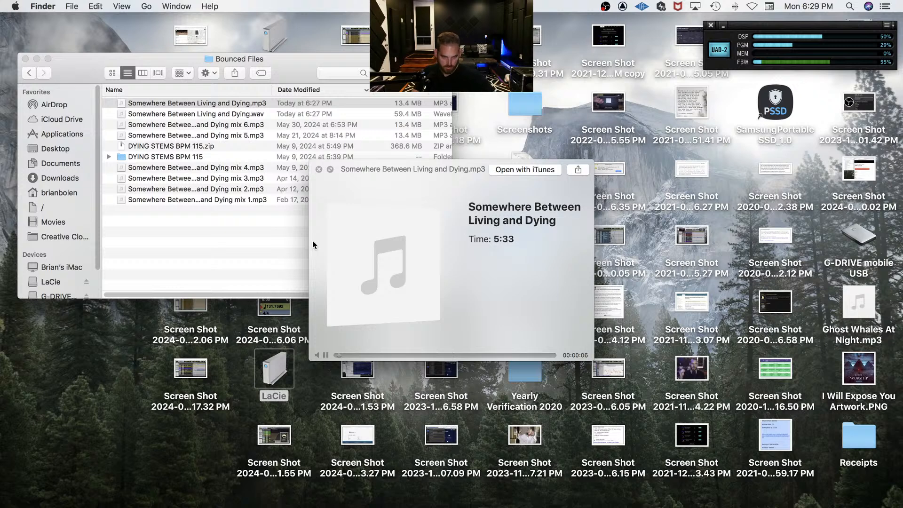
left_click(381, 355)
left_click(439, 355)
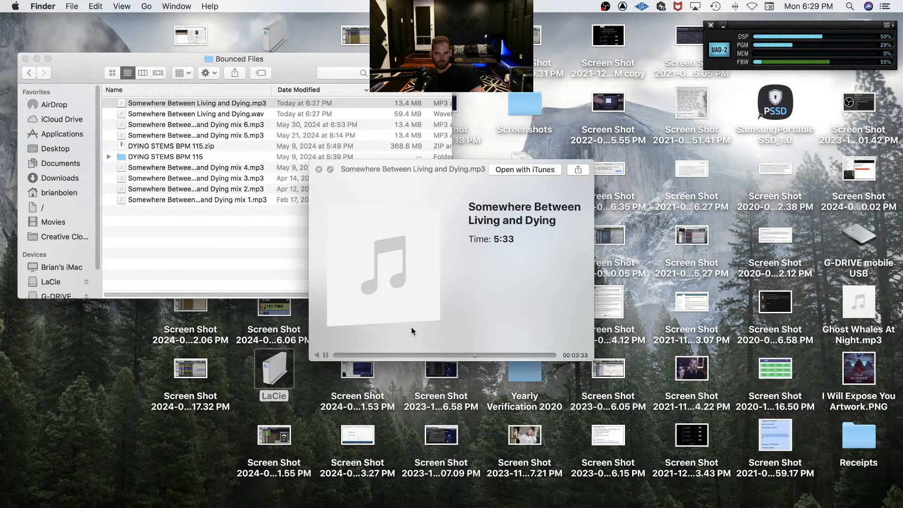
key("space")
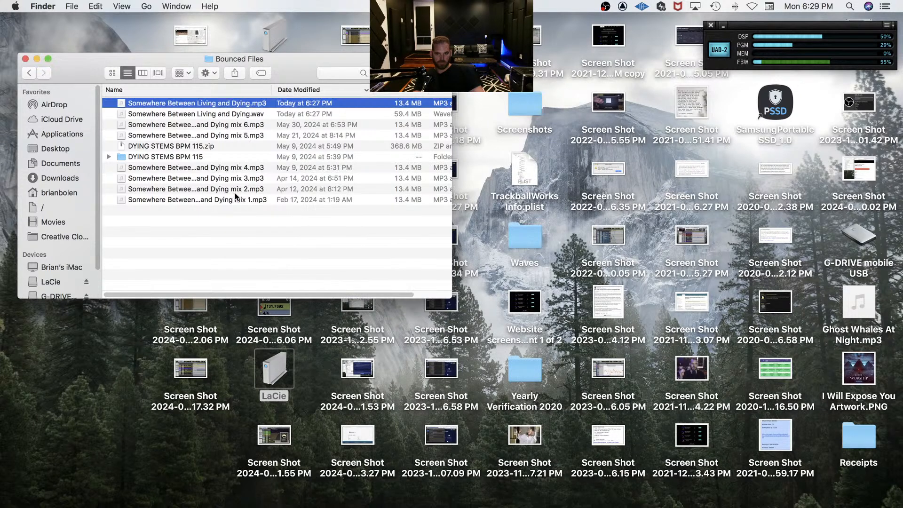
left_click(185, 458)
Step: Copy the newest mp3 bounce into the client's folder under iCloud Drive > MP3 > CLIENTS
key("super+n")
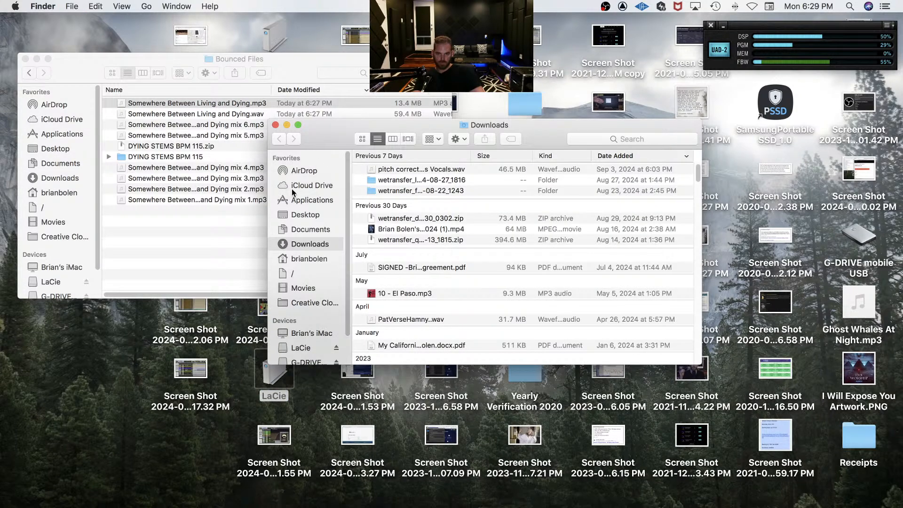
left_click(304, 186)
left_click(401, 171)
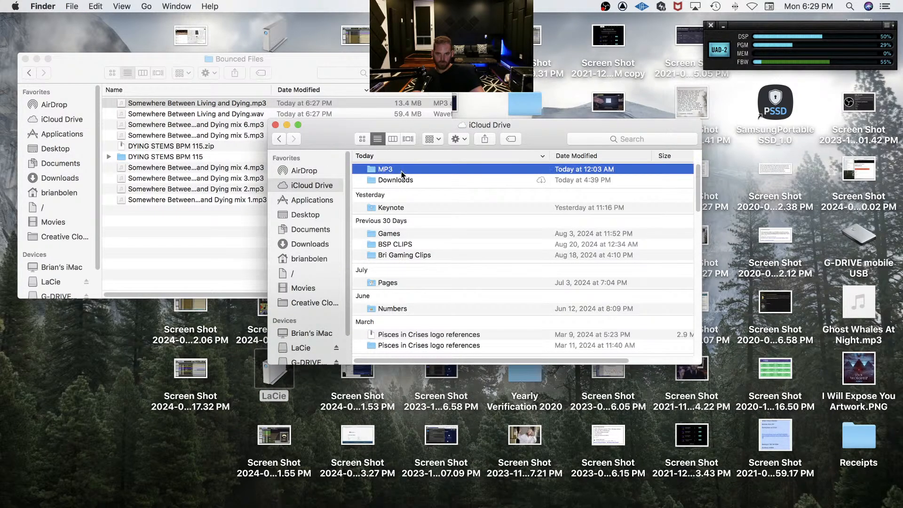
double_click(401, 171)
double_click(398, 170)
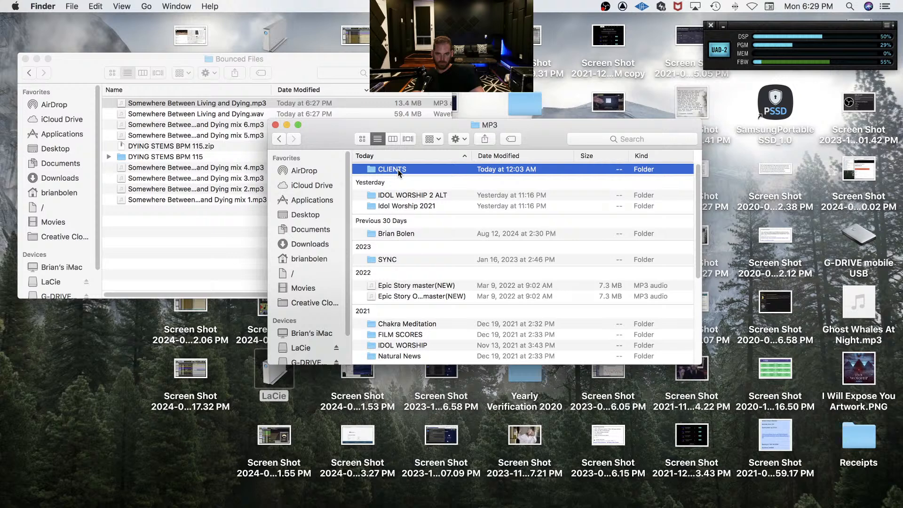
double_click(393, 169)
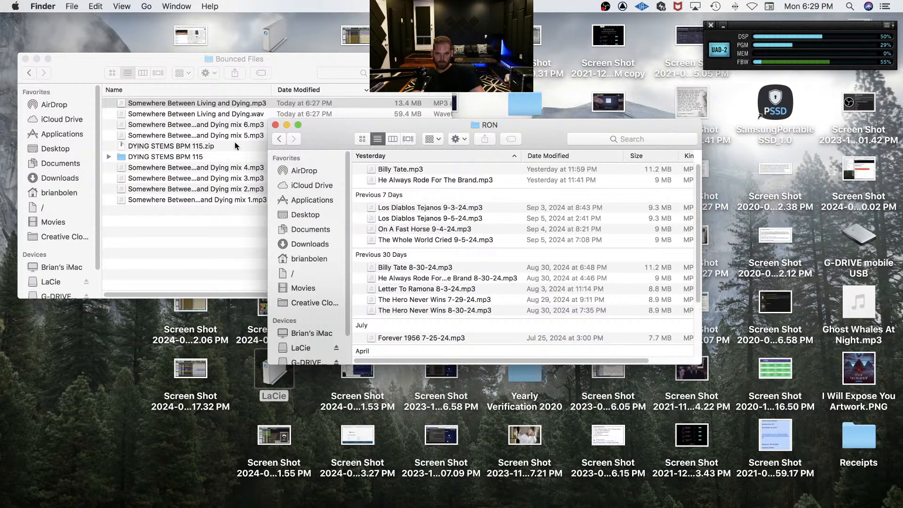
left_click_drag(195, 104, 467, 239)
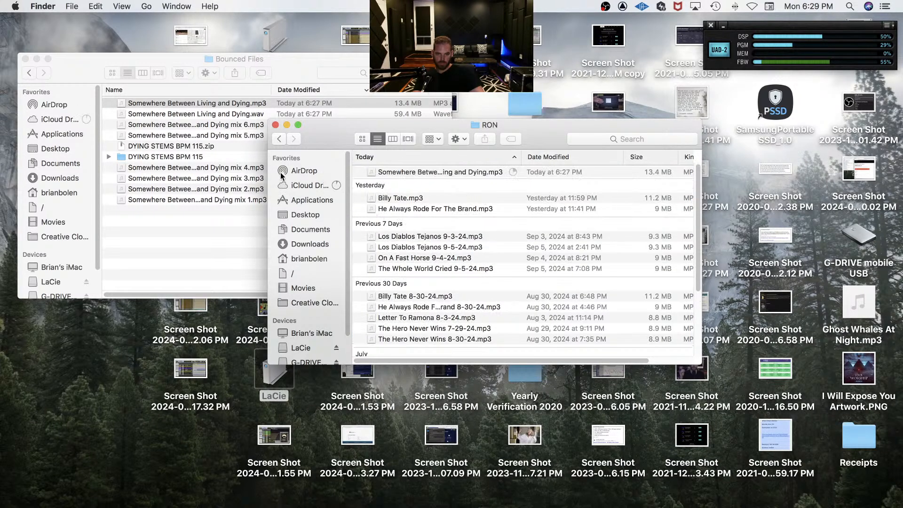
key("super+Tab")
key("super+Tab")
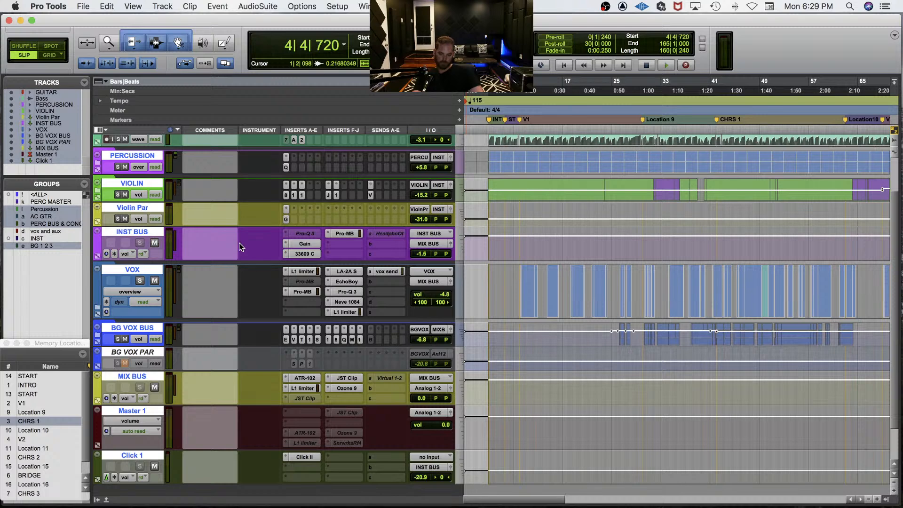
Step: Open the recent Delayna session, confirming the save prompt for the current session
left_click(82, 6)
mouse_move(108, 53)
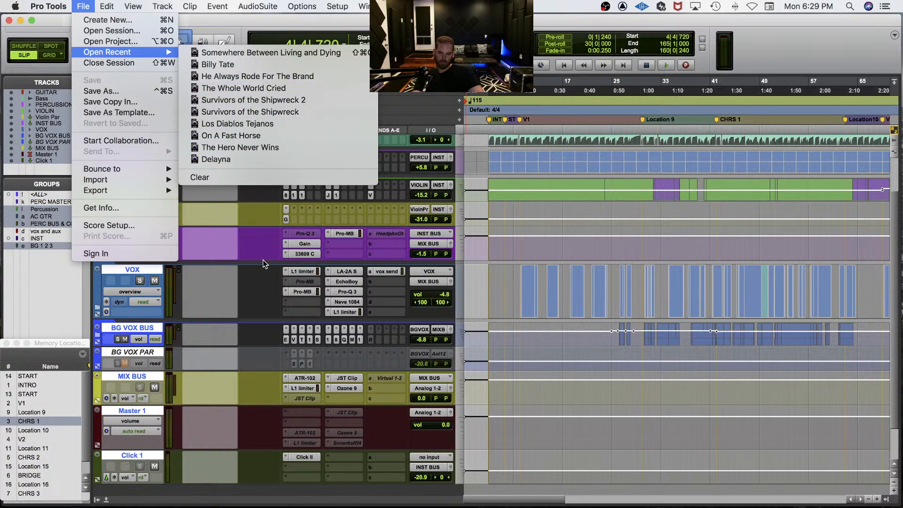
left_click(244, 159)
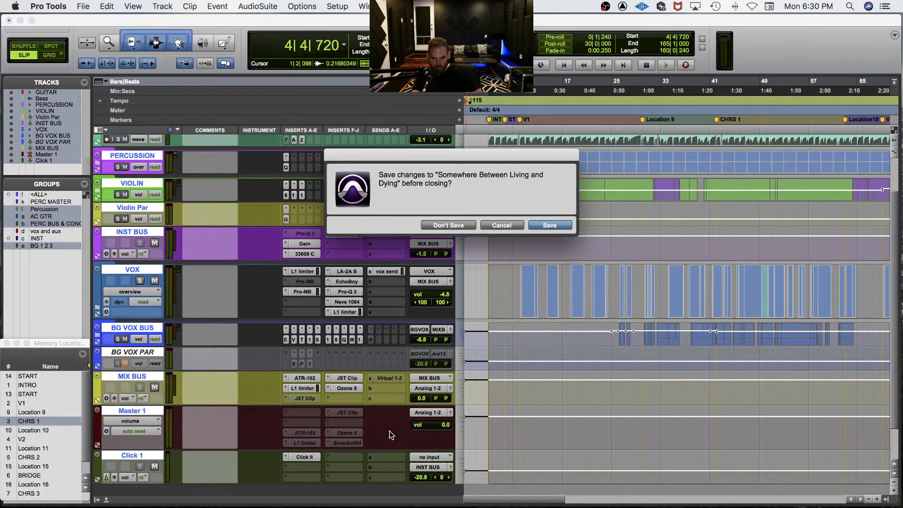
key("Return")
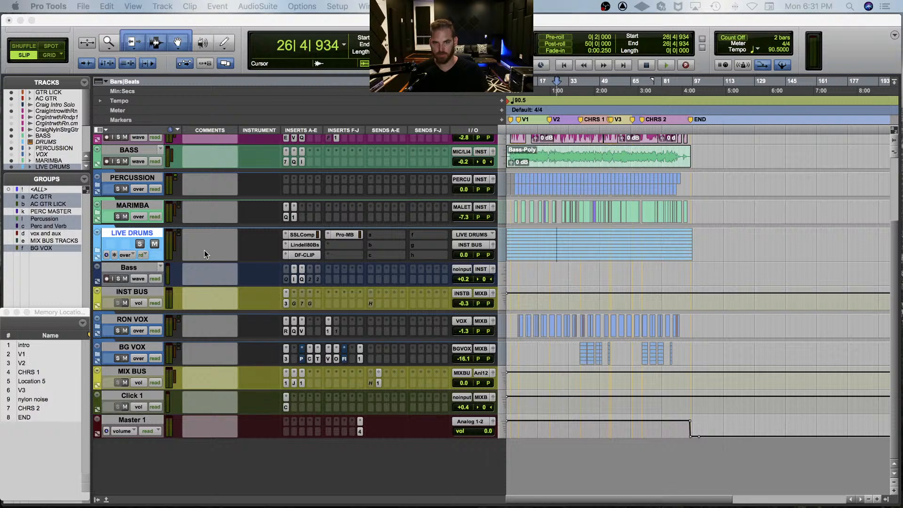
Step: Place the playhead near bar 7 of LIVE DRUMS and check Sonarworks' limit settings on Master 1
left_click(519, 242)
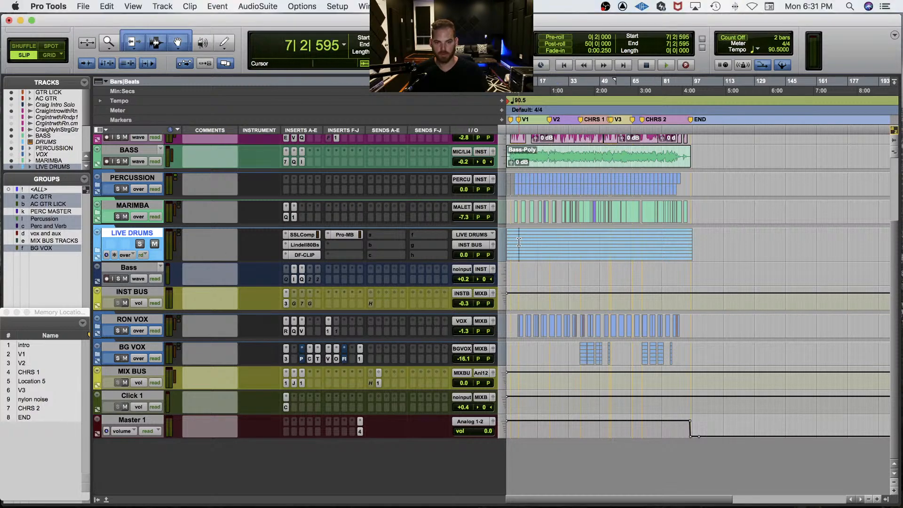
left_click(360, 431)
left_click(507, 442)
left_click(507, 443)
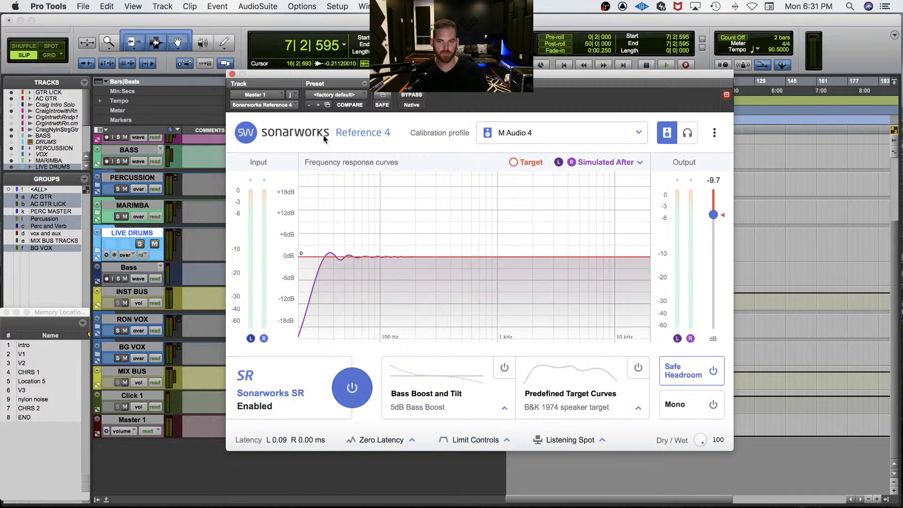
left_click(232, 75)
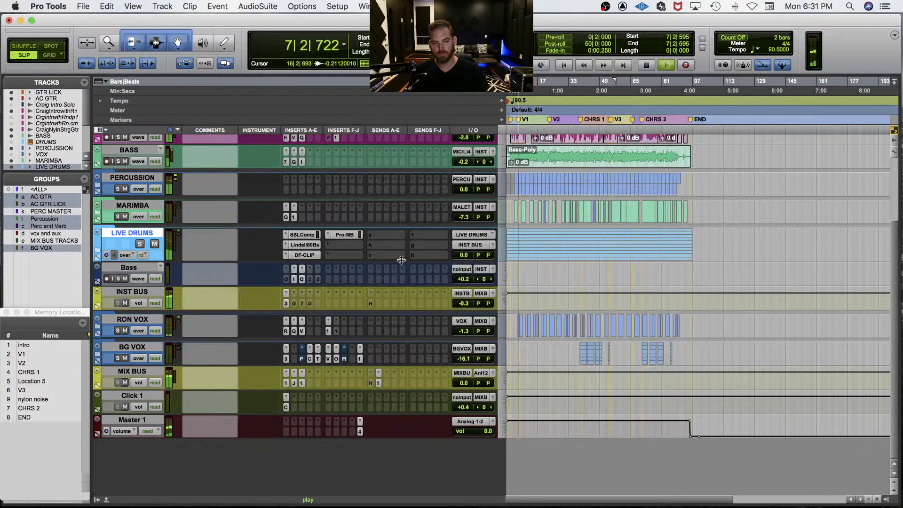
Step: Enlarge MIX BUS and lower its send b to -25.2 dB while playing back
left_click(160, 373)
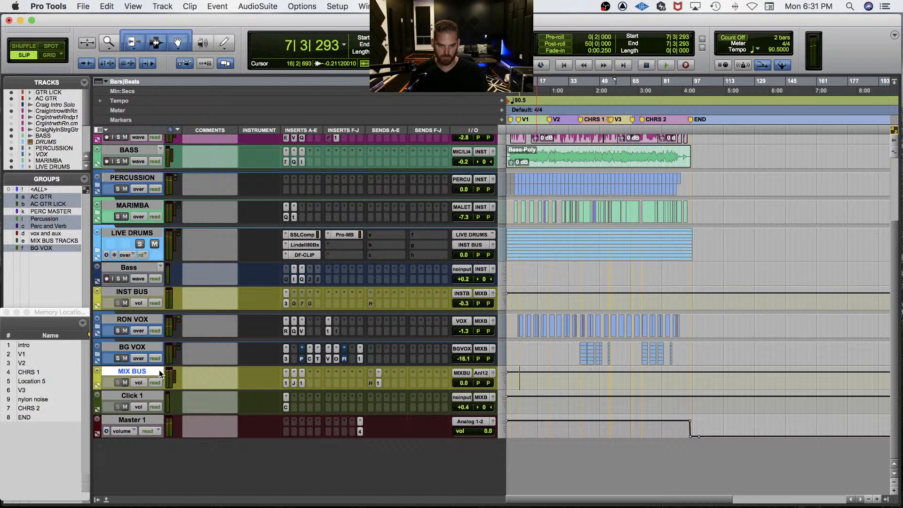
key("ctrl+Down")
left_click(388, 383)
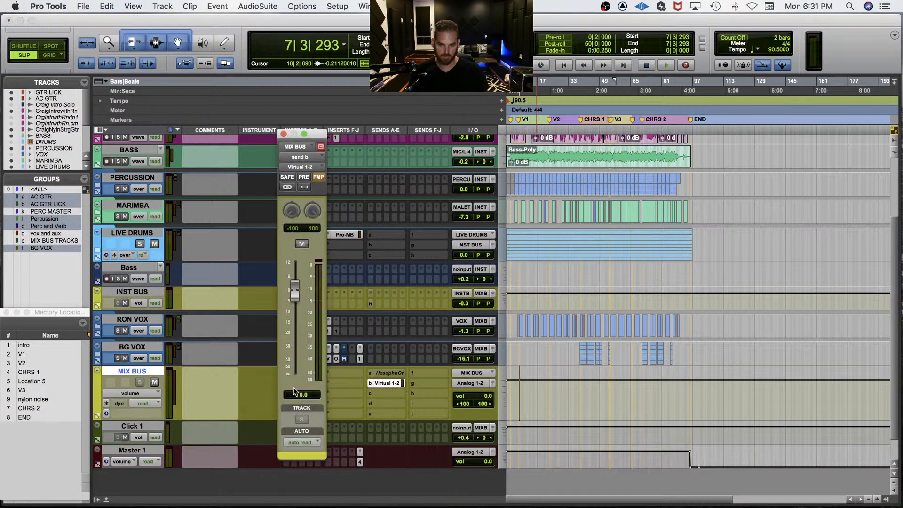
key("space")
left_click_drag(285, 295, 295, 341)
key("space")
key("space")
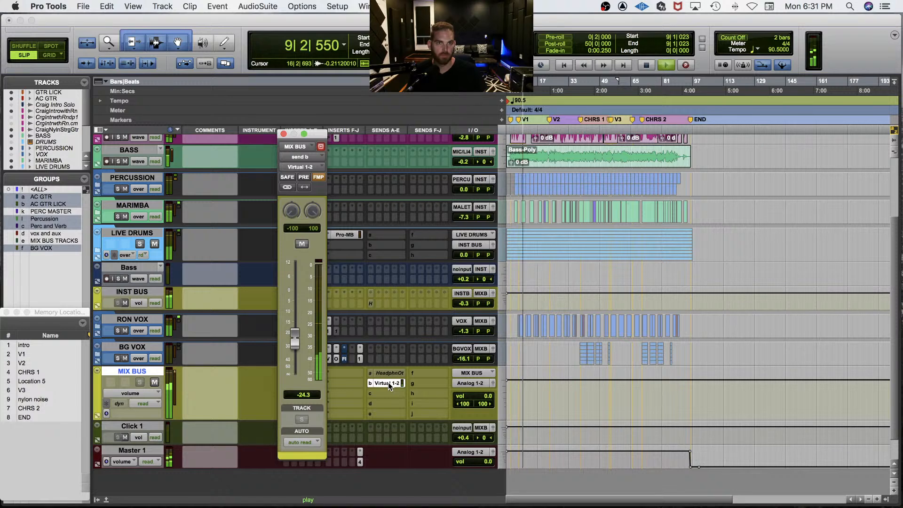
key("space")
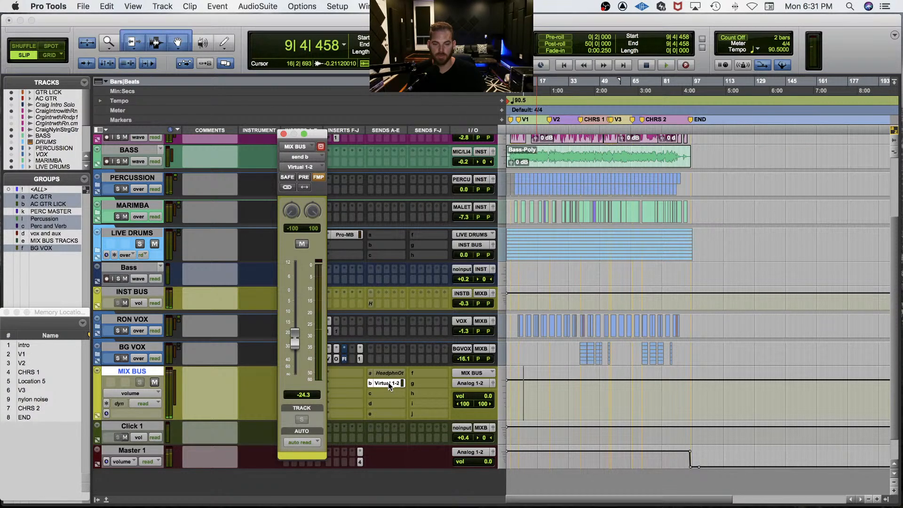
left_click(388, 382)
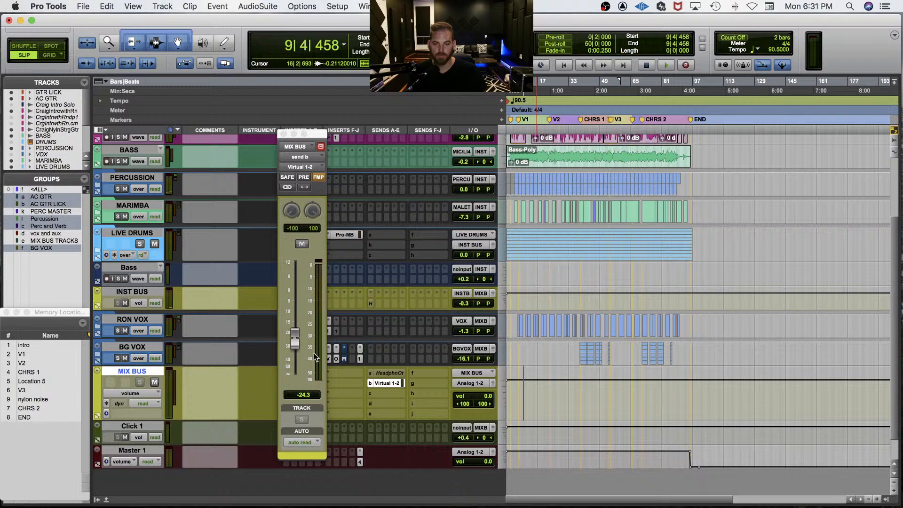
left_click_drag(294, 338, 297, 341)
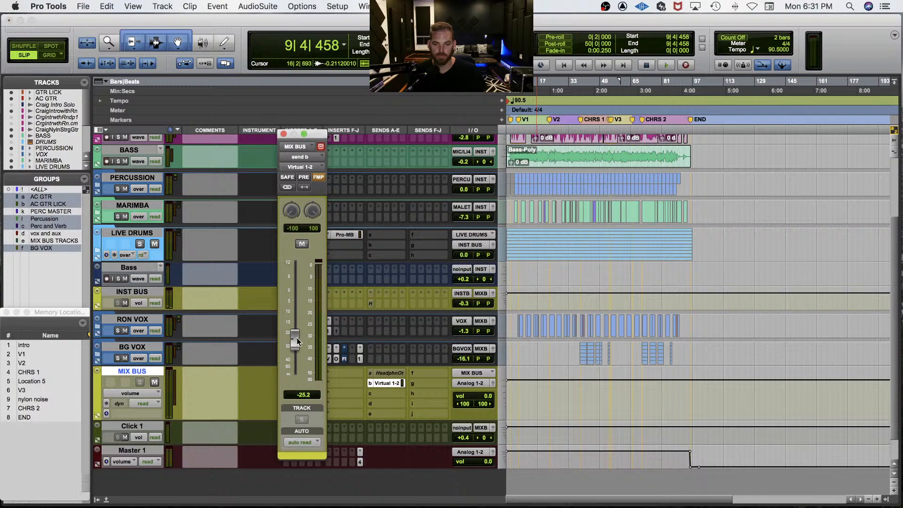
left_click(393, 384)
key("space")
Step: Mute and unmute LIVE DRUMS to audition it, then expand its folder to show its tracks
scroll(188, 323, "up", 2)
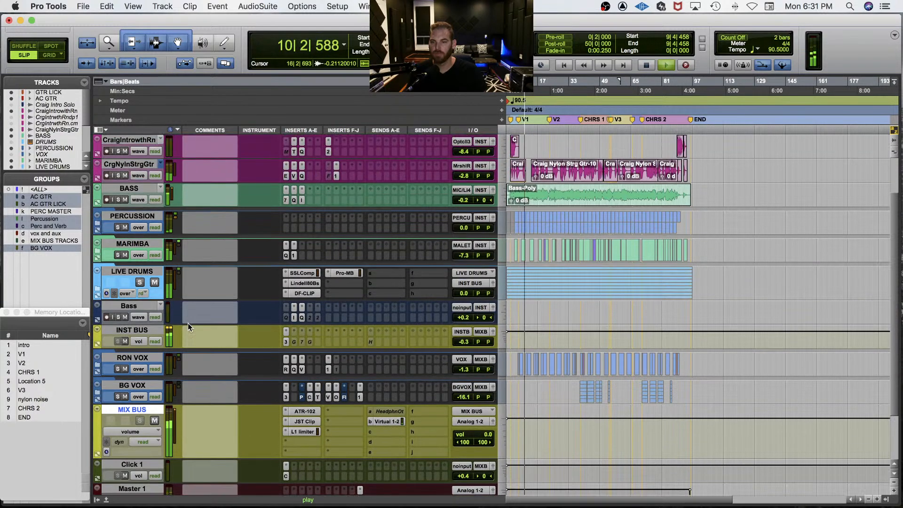
left_click(154, 282)
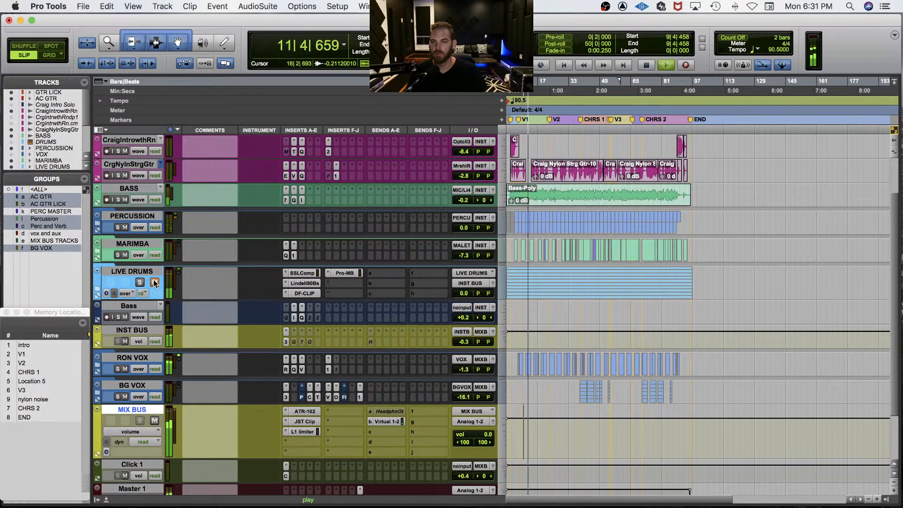
left_click(154, 282)
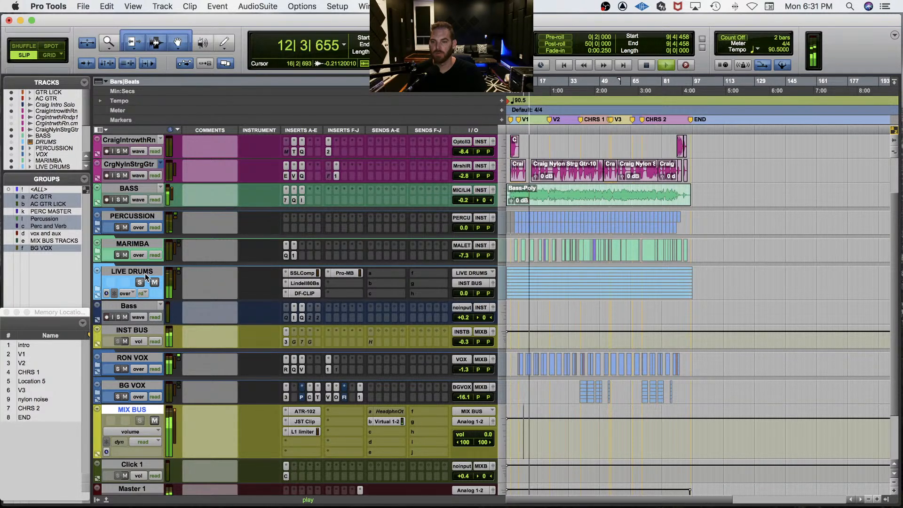
left_click(145, 275)
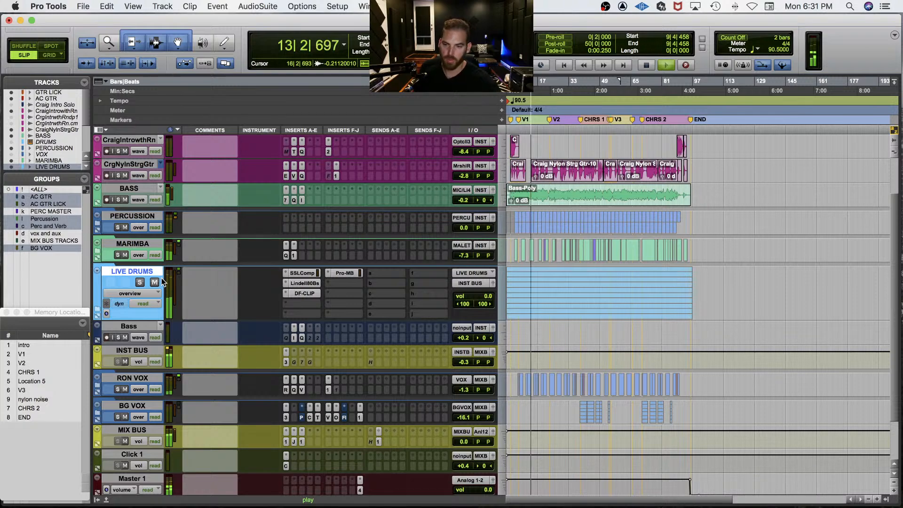
key("space")
key("shift+f")
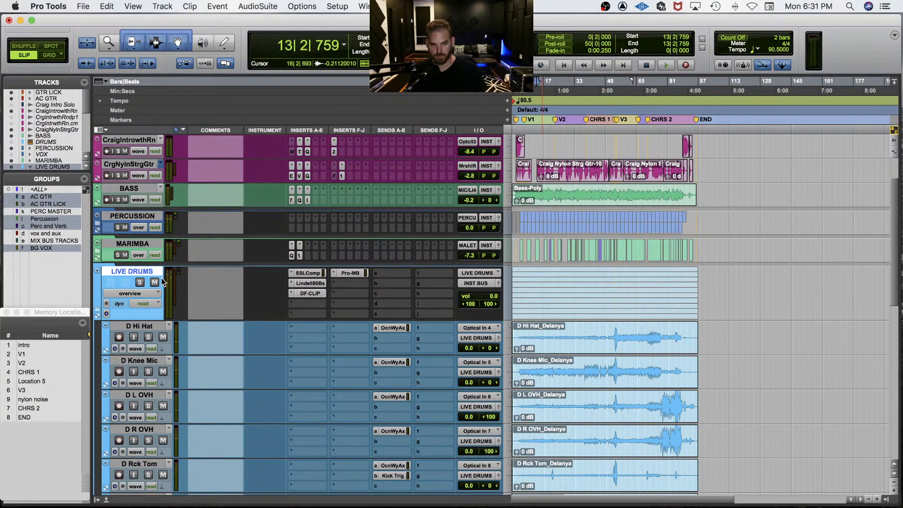
scroll(240, 414, "down", 10)
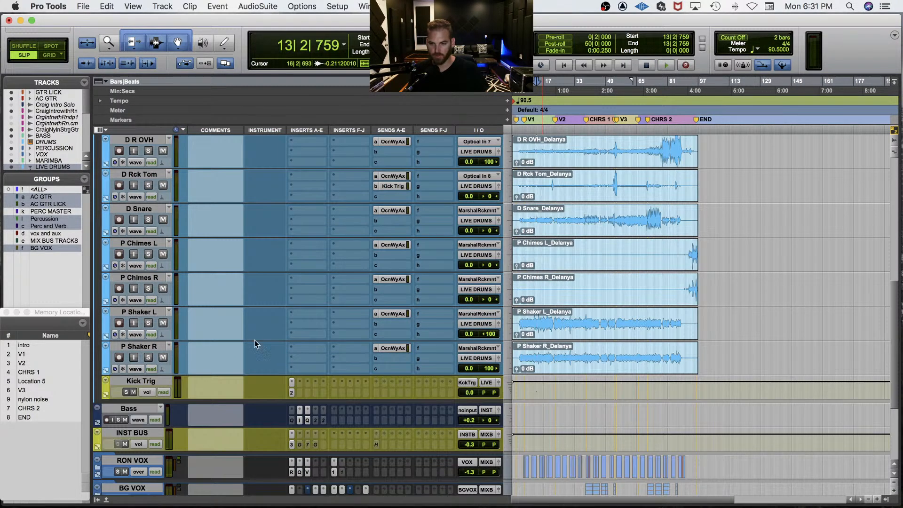
key("space")
Step: Select P Shaker L and P Shaker R and group them as 'live shakers'
left_click(163, 357)
left_click(163, 323)
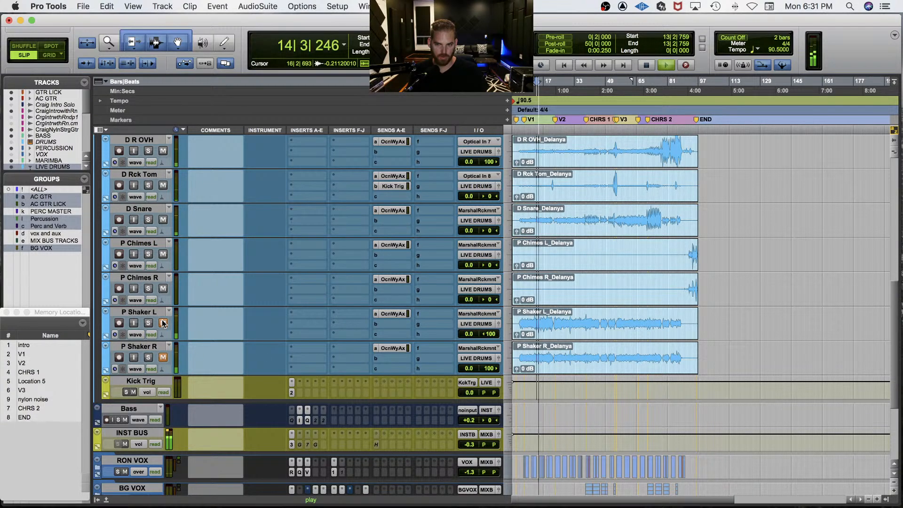
left_click_drag(142, 341, 142, 345)
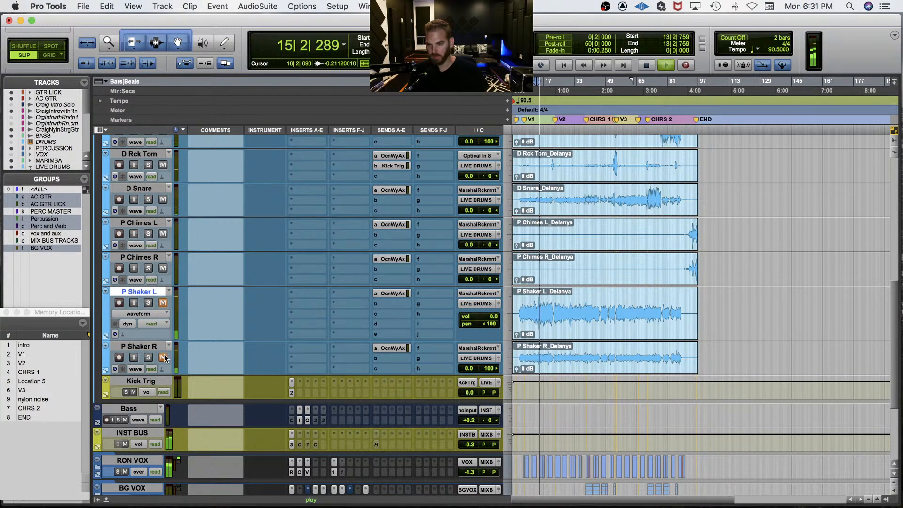
left_click(153, 346, "shift")
key("shift+m")
key("space")
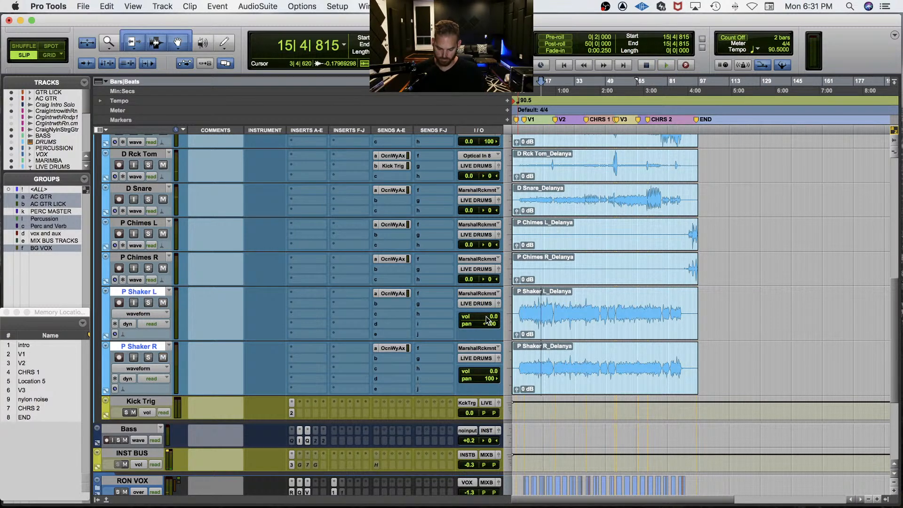
key("super+g")
type("live sha")
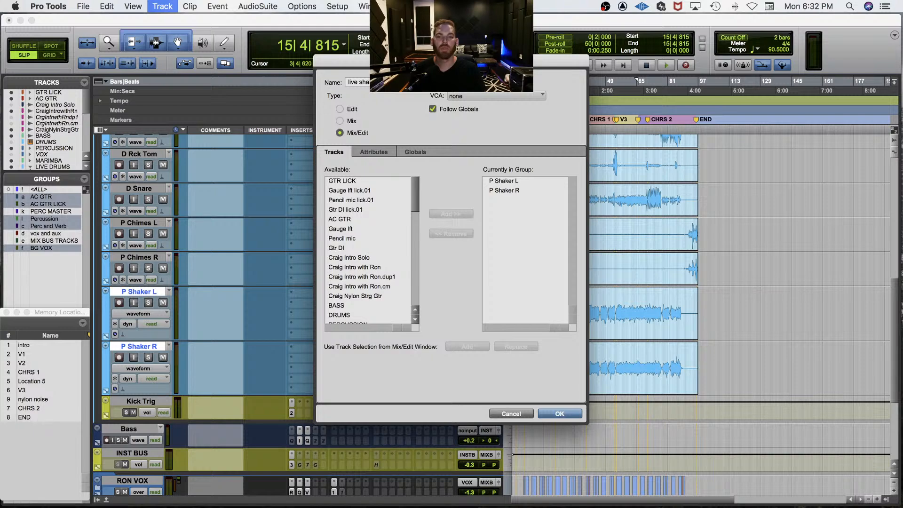
key("Return")
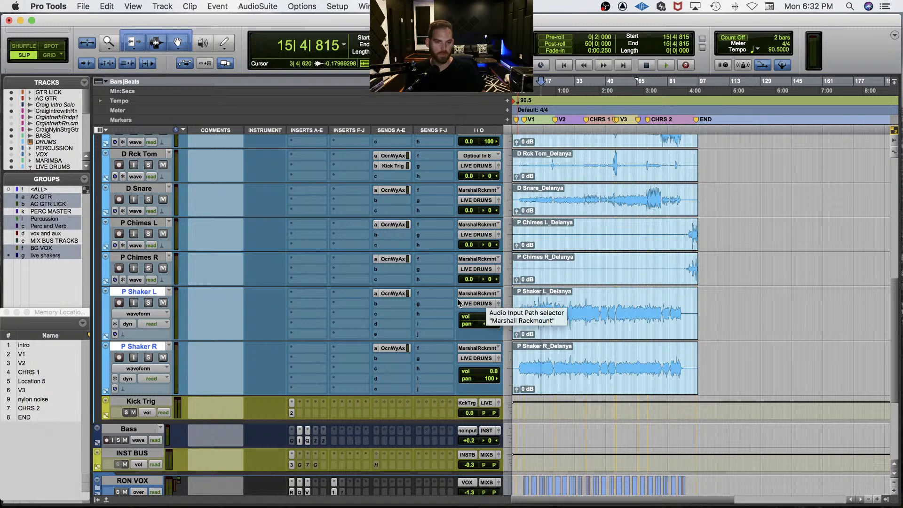
Step: Lower the live shakers volume to about -13.8 dB during playback
key("space")
left_click_drag(491, 317, 492, 331)
scroll(279, 327, "up", 8)
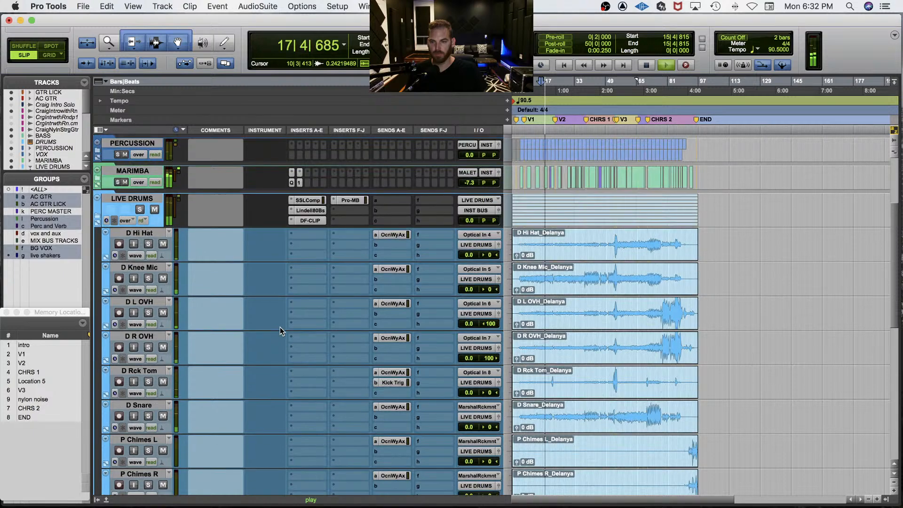
Step: Solo LIVE DRUMS and inspect its SSLComp insert, selecting D Hi Hat before closing it
left_click(140, 209)
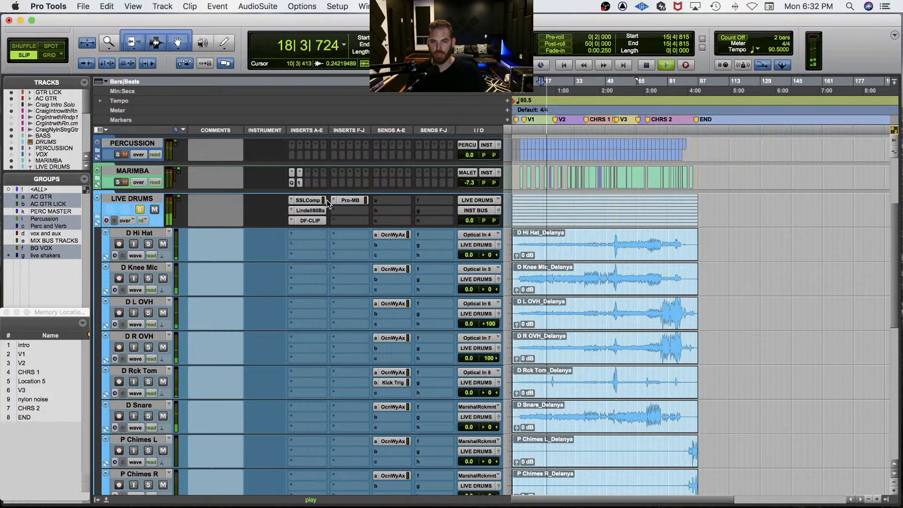
left_click(305, 201)
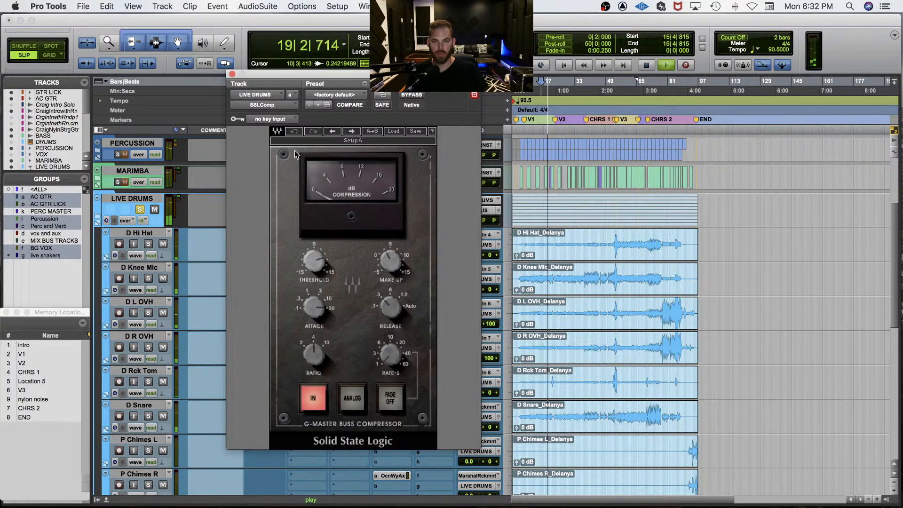
left_click_drag(263, 74, 600, 101)
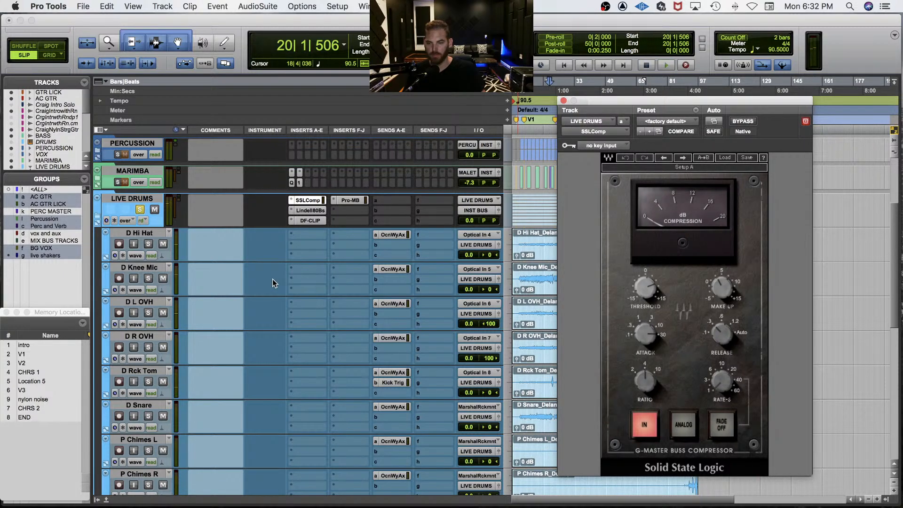
scroll(269, 280, "down", 2)
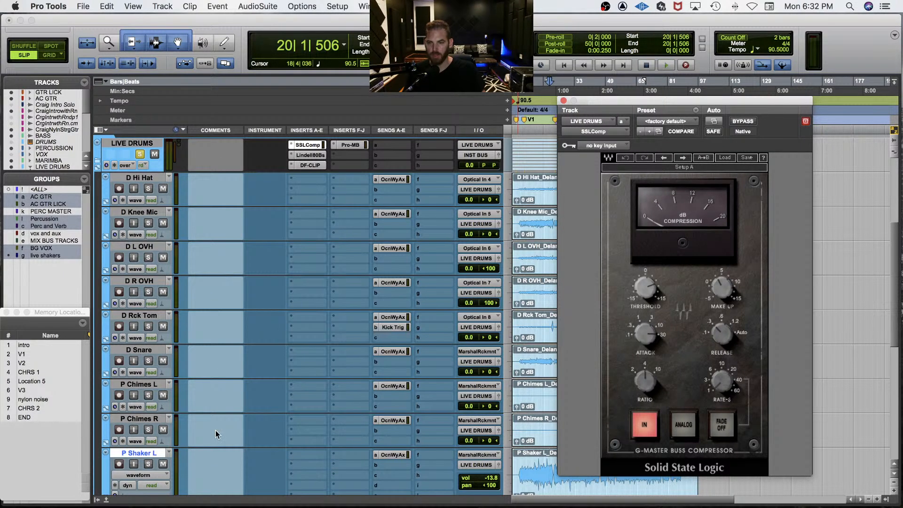
left_click(151, 452)
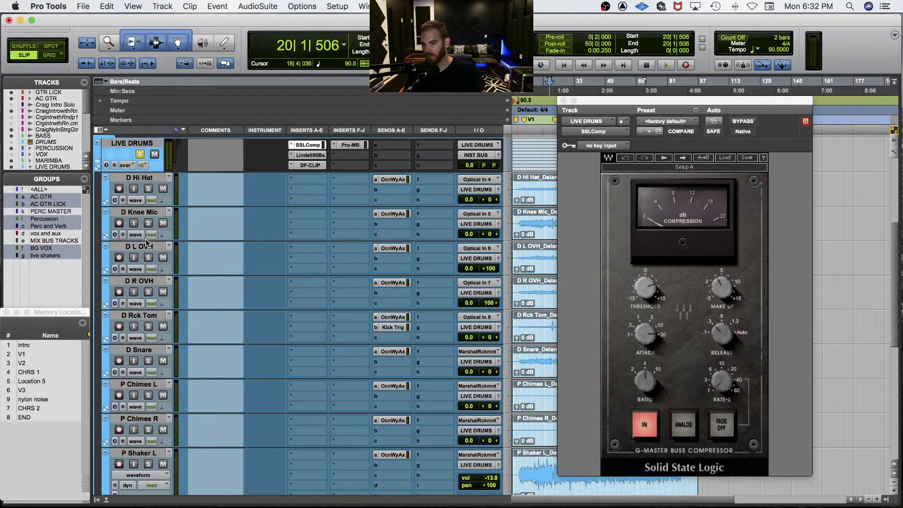
left_click(143, 178)
left_click(307, 145)
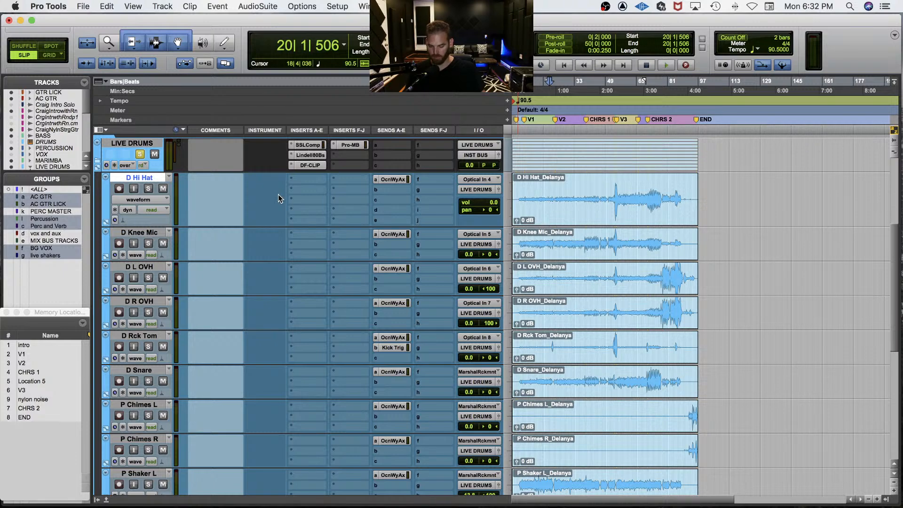
Step: Browse the import dialog to the song's Downloads > drums > Stems folder on LaCie, then cancel
key("super+n")
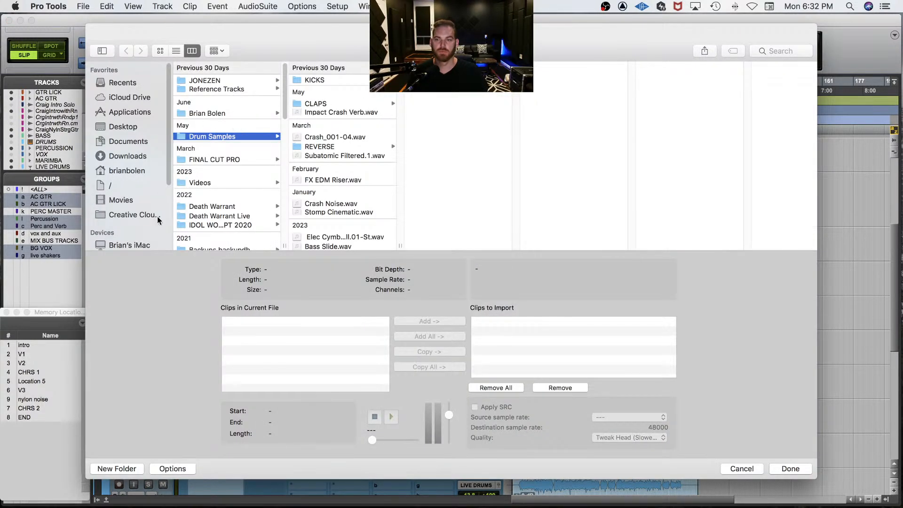
scroll(131, 200, "down", 5)
left_click(123, 150)
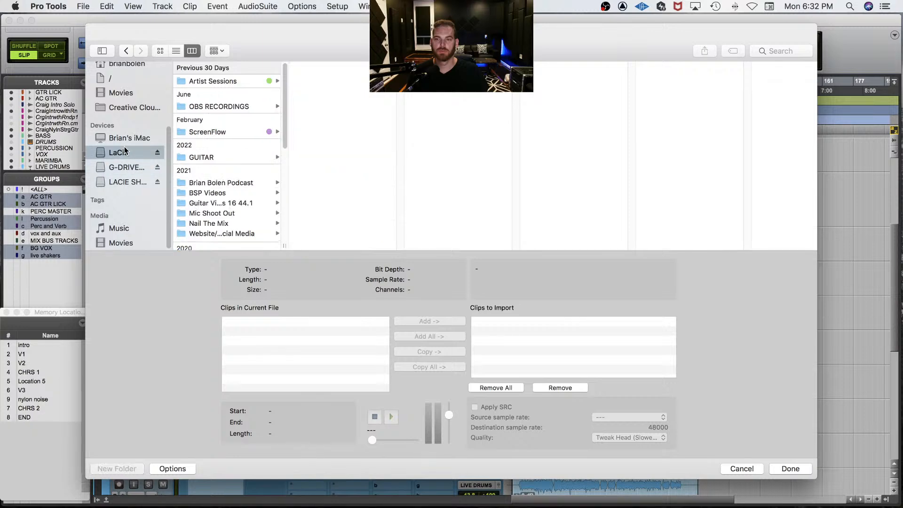
left_click(227, 83)
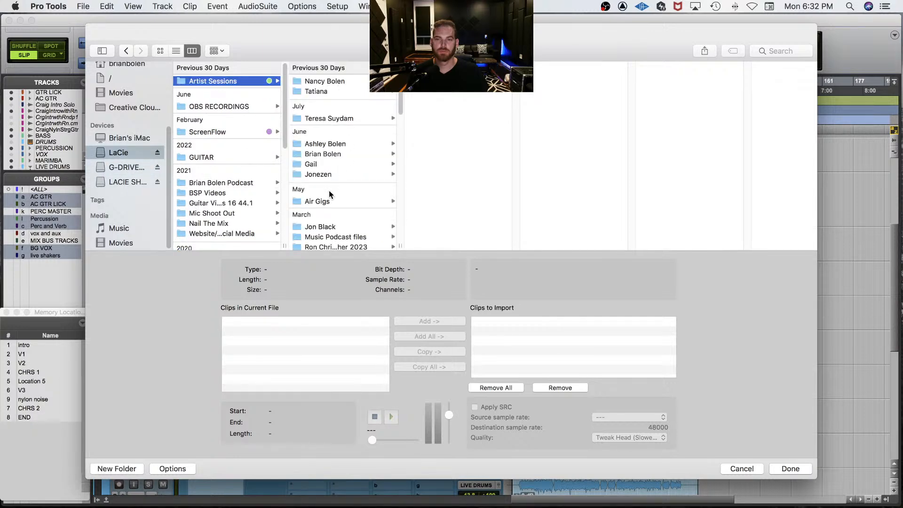
left_click(351, 248)
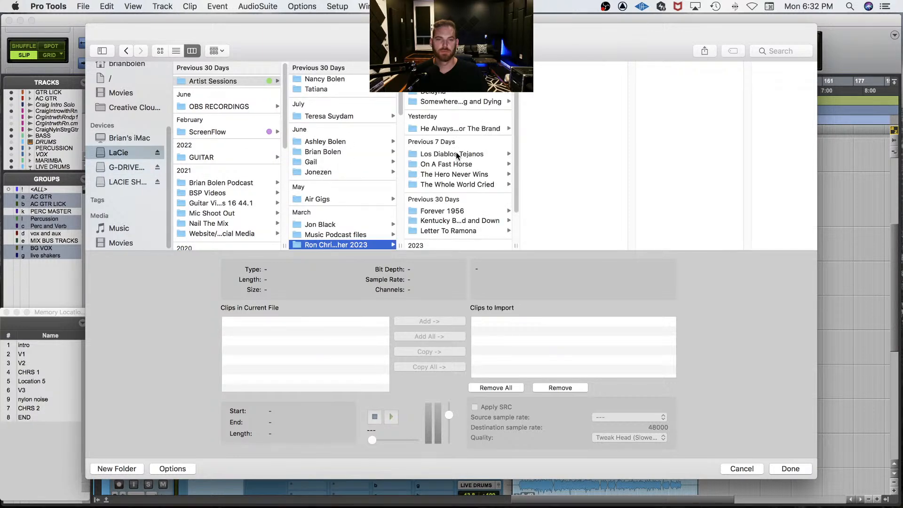
left_click(441, 92)
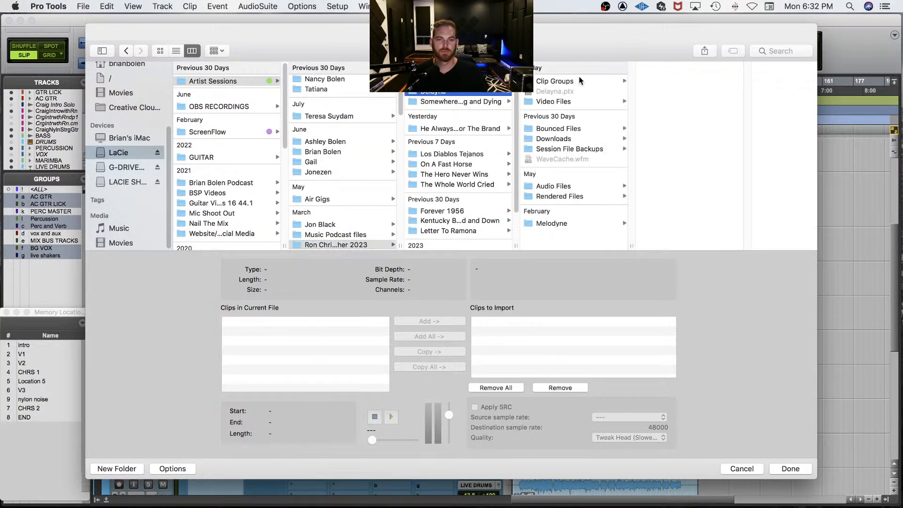
left_click(564, 139)
left_click(681, 82)
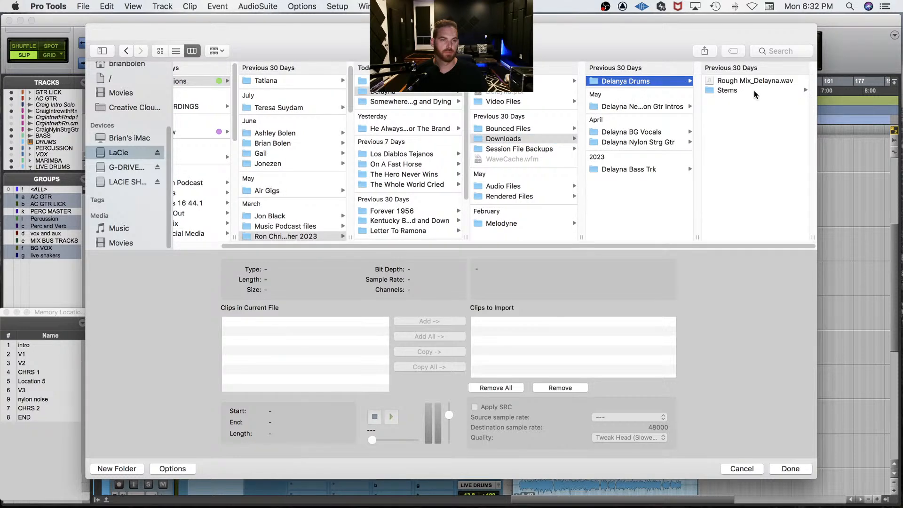
left_click(754, 90)
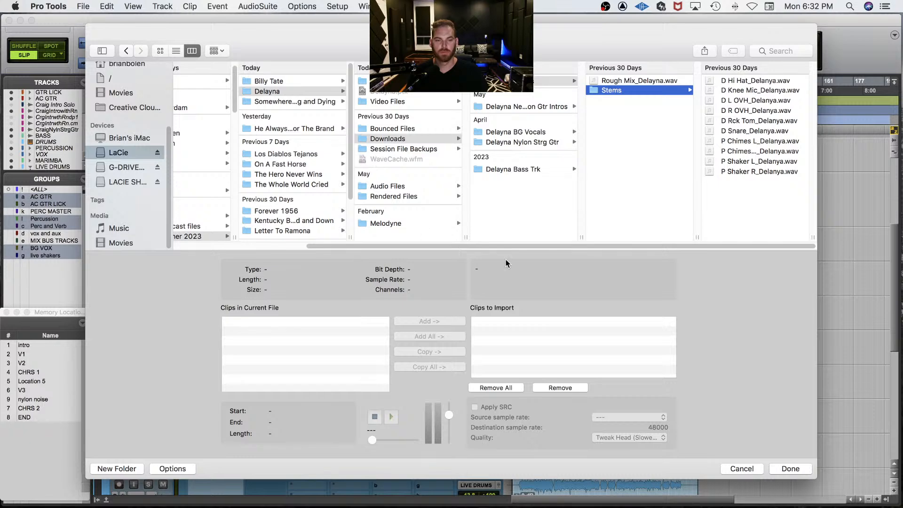
left_click(737, 469)
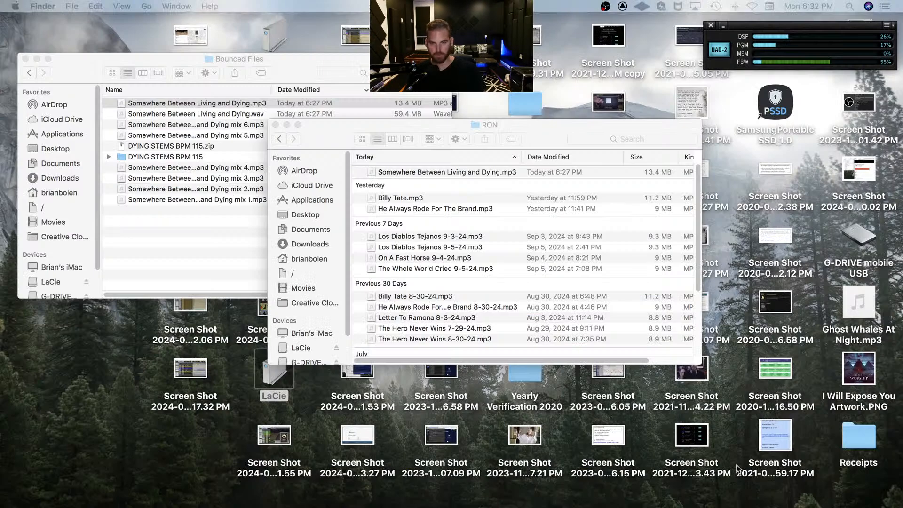
Step: In a new Finder window, check the Aug 23 and August 27 wetransfer folders, returning to Downloads
left_click(108, 394)
key("super+n")
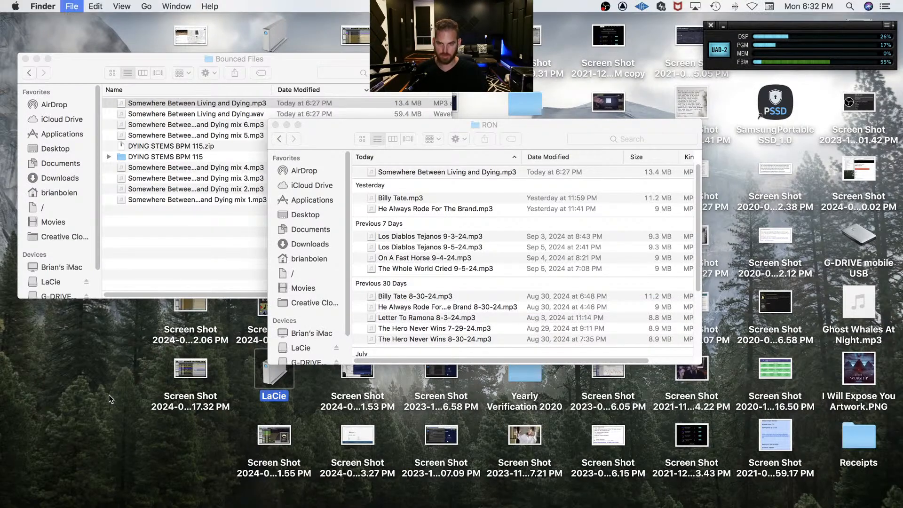
left_click(415, 203)
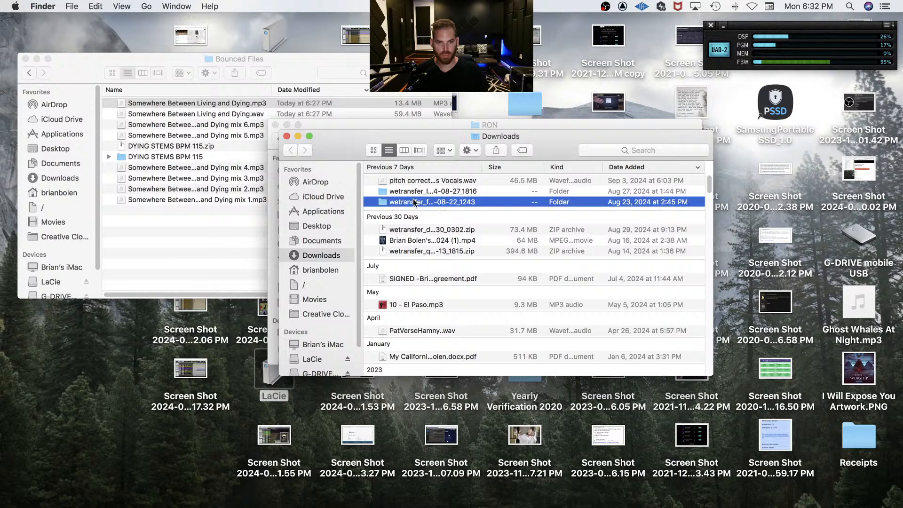
double_click(414, 203)
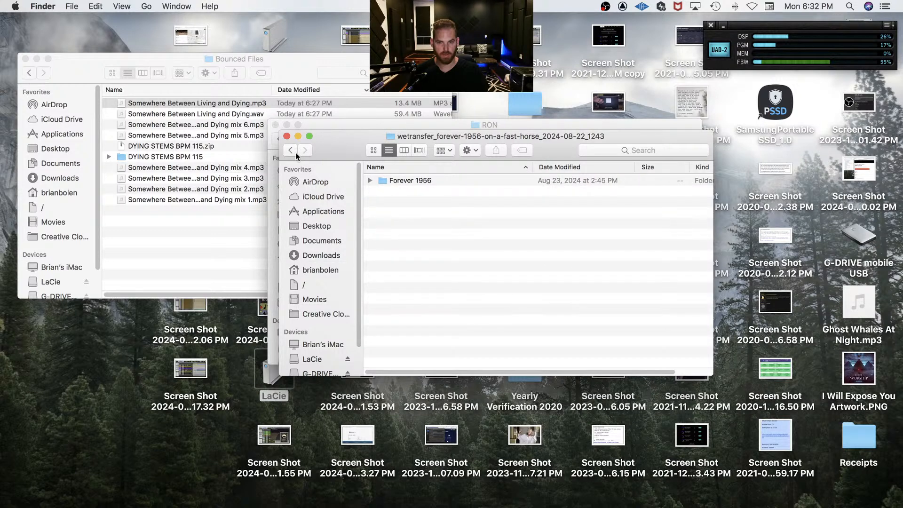
key("super+bracketleft")
left_click(424, 190)
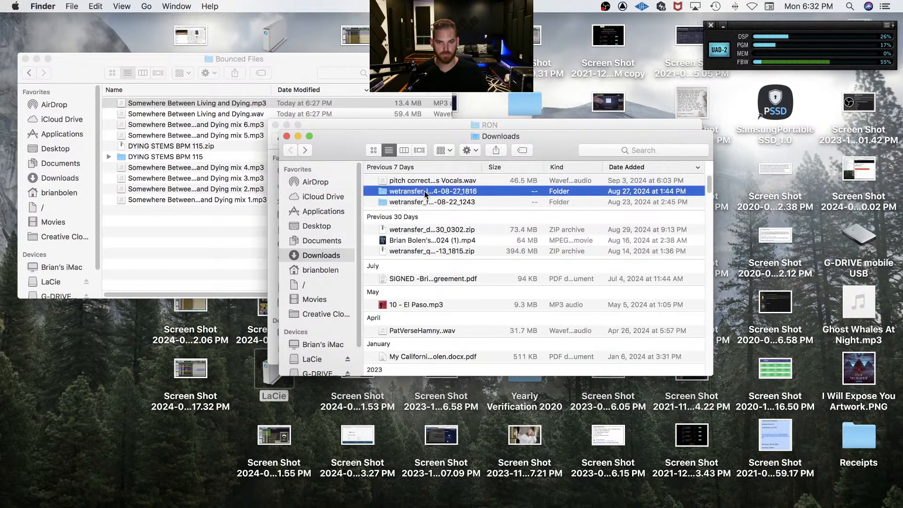
double_click(424, 191)
key("super+bracketleft")
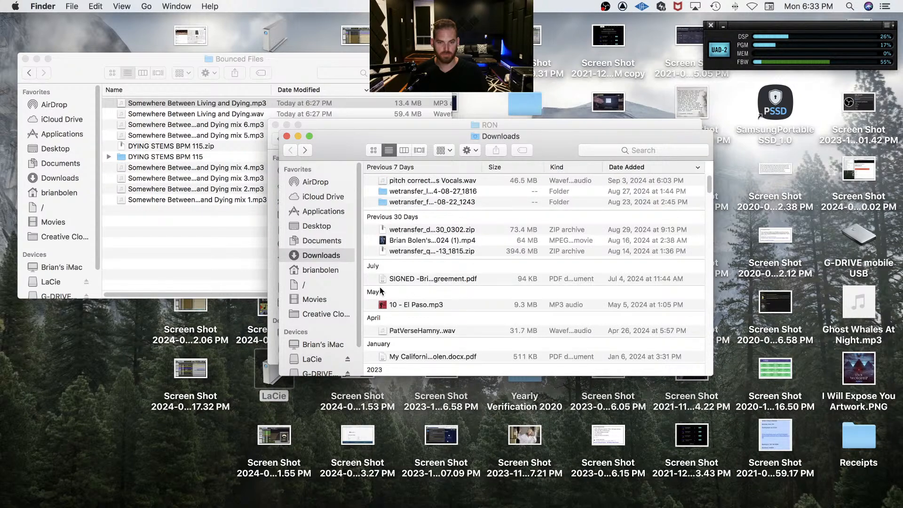
key("super+Tab")
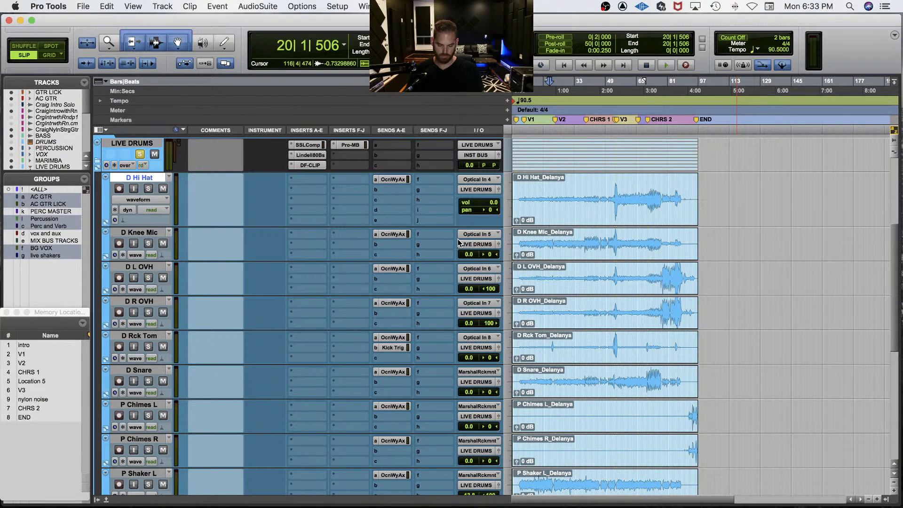
key("super+shift+i")
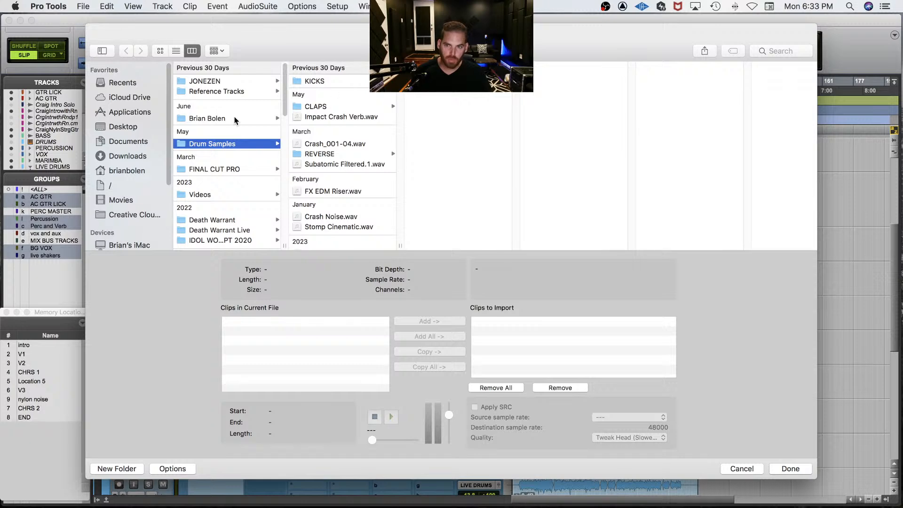
scroll(126, 173, "down", 5)
left_click(125, 153)
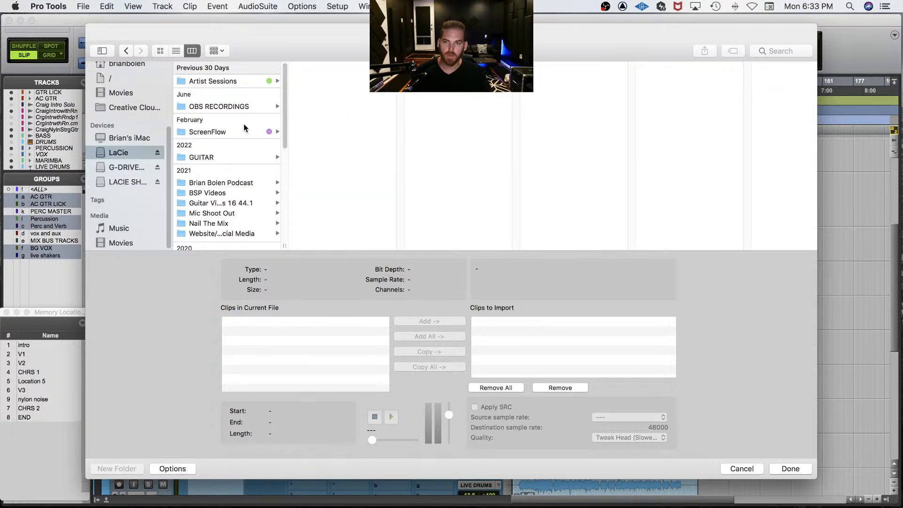
left_click(233, 82)
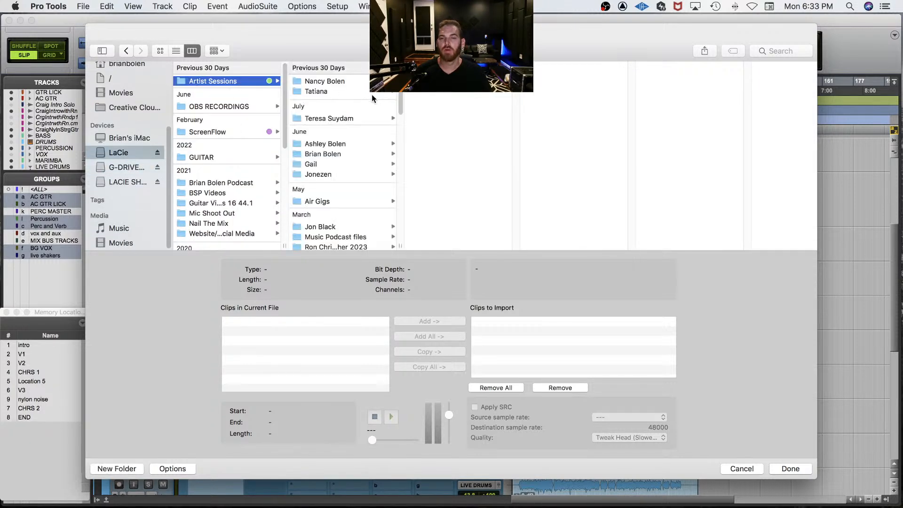
left_click(353, 245)
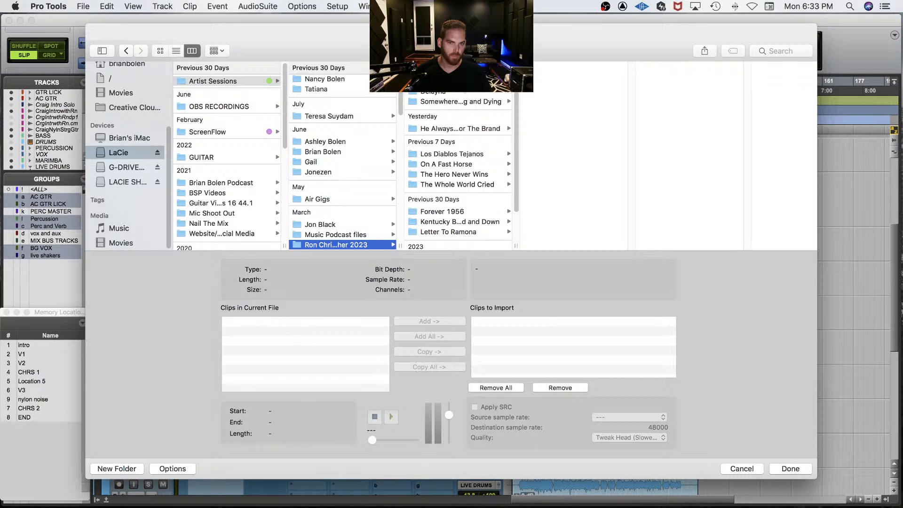
left_click(463, 94)
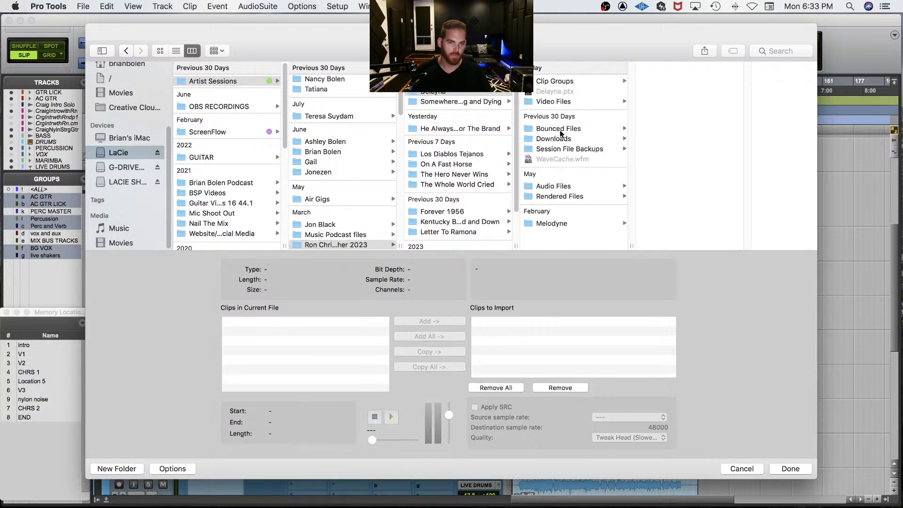
left_click(560, 129)
left_click(564, 140)
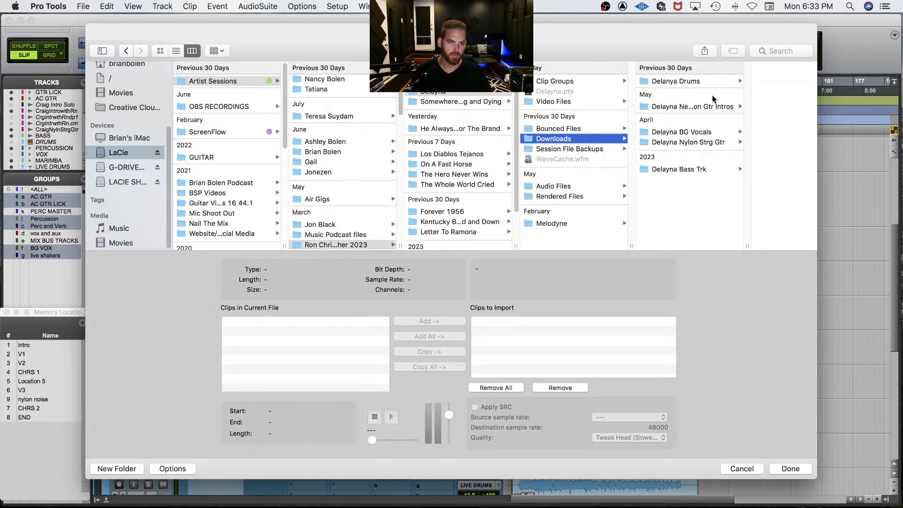
left_click(696, 106)
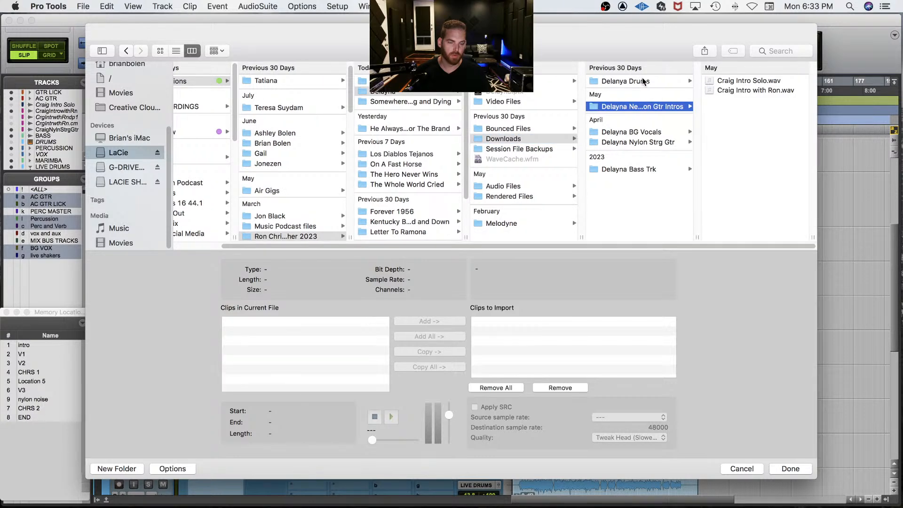
left_click(644, 81)
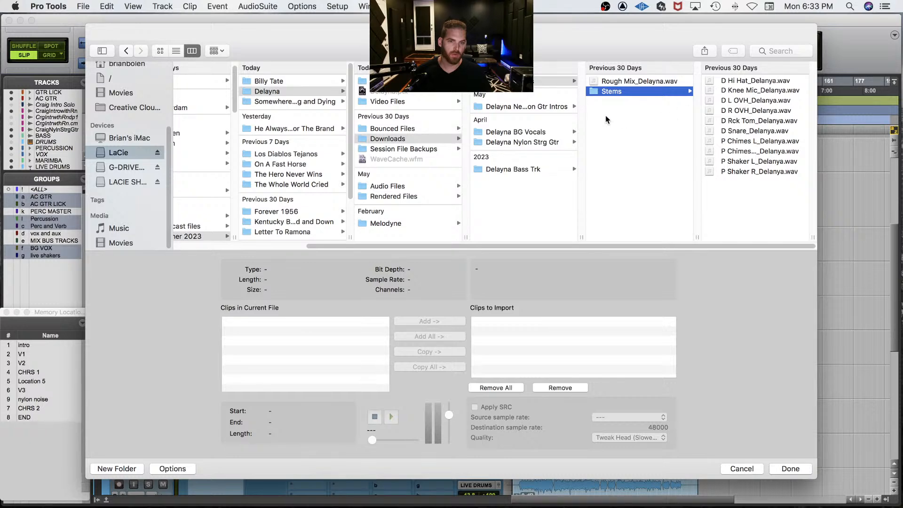
left_click(741, 468)
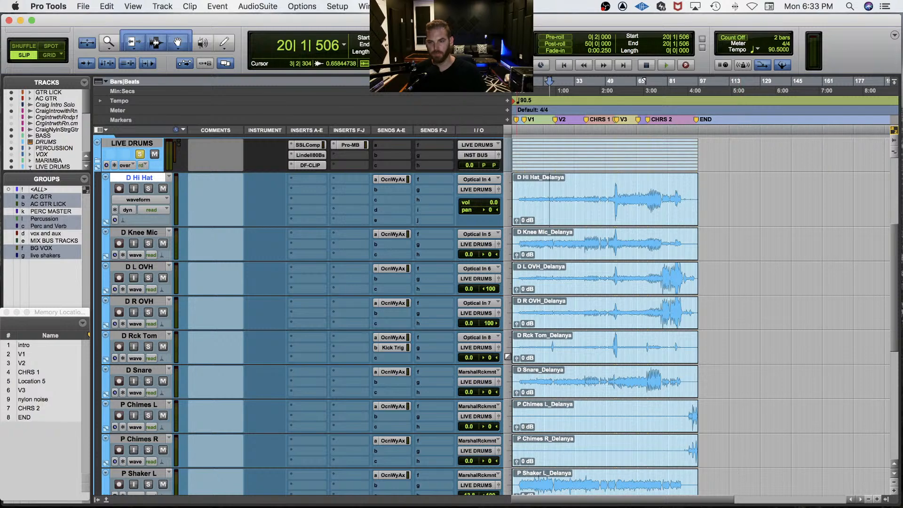
Step: Hide Pro Tools, peek into the August 27 wetransfer folder, and unzip the August 30 download
key("super+h")
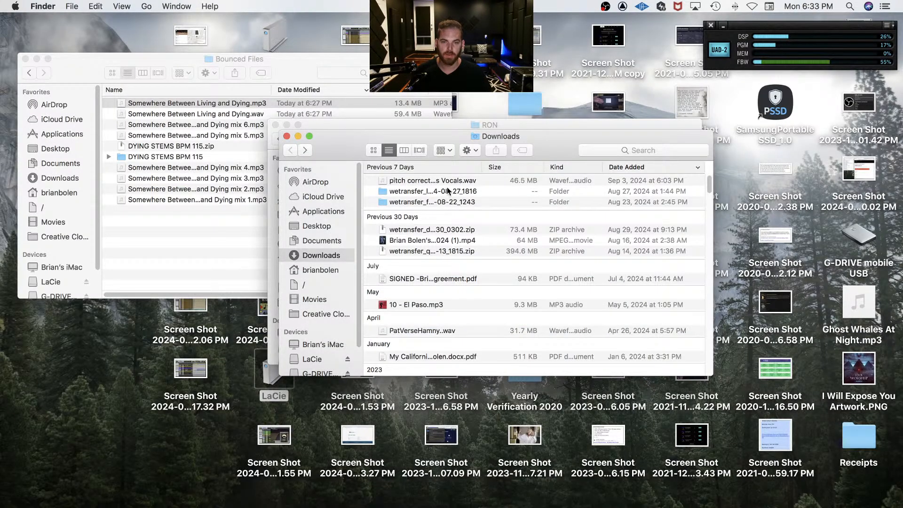
left_click(443, 230)
left_click(450, 192)
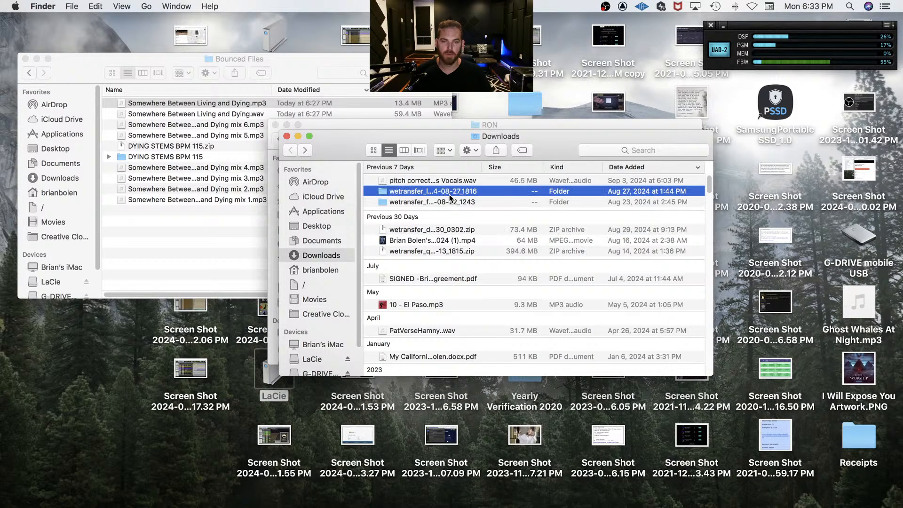
double_click(449, 192)
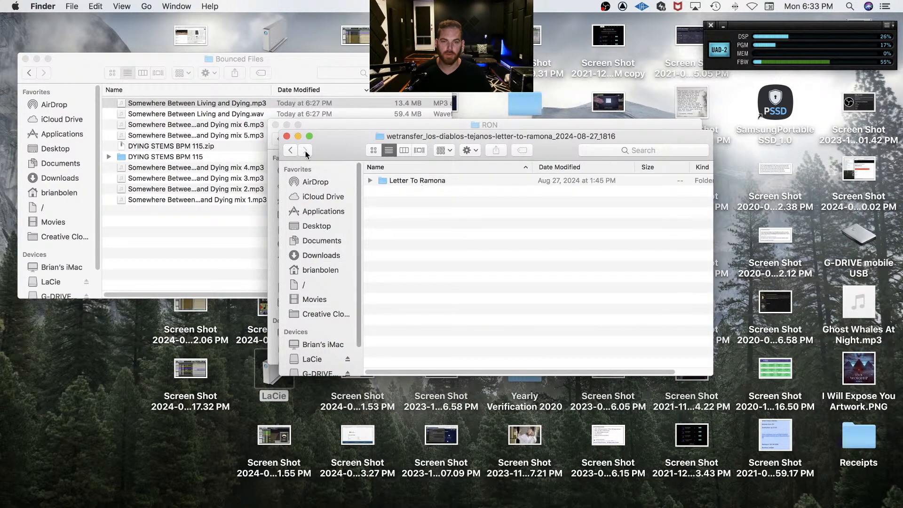
left_click(290, 150)
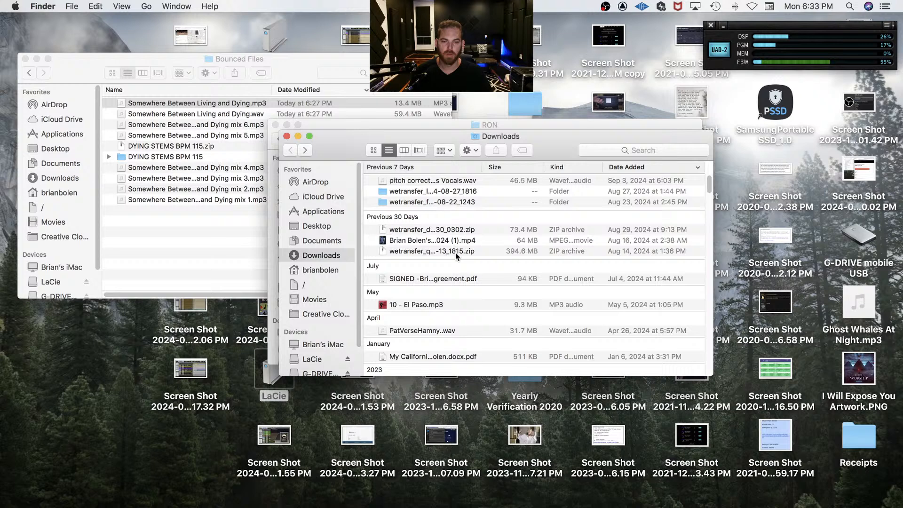
left_click(452, 229)
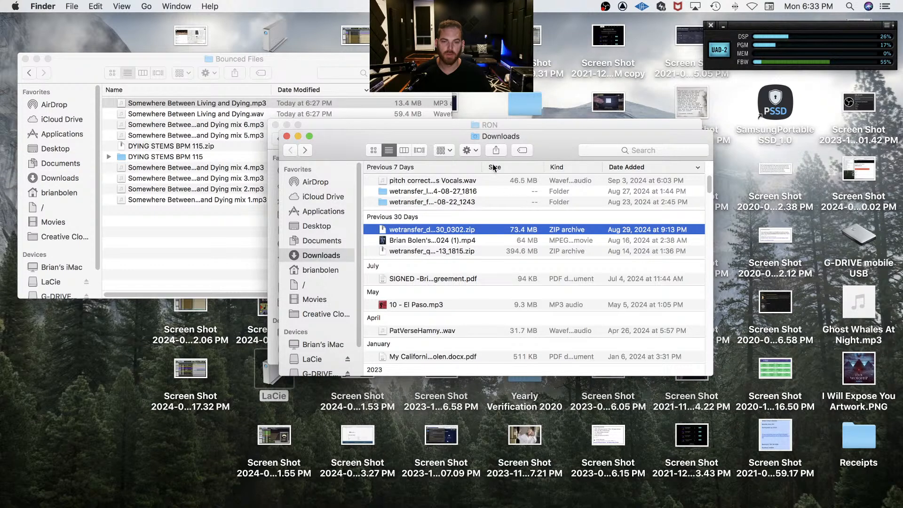
left_click_drag(480, 168, 511, 165)
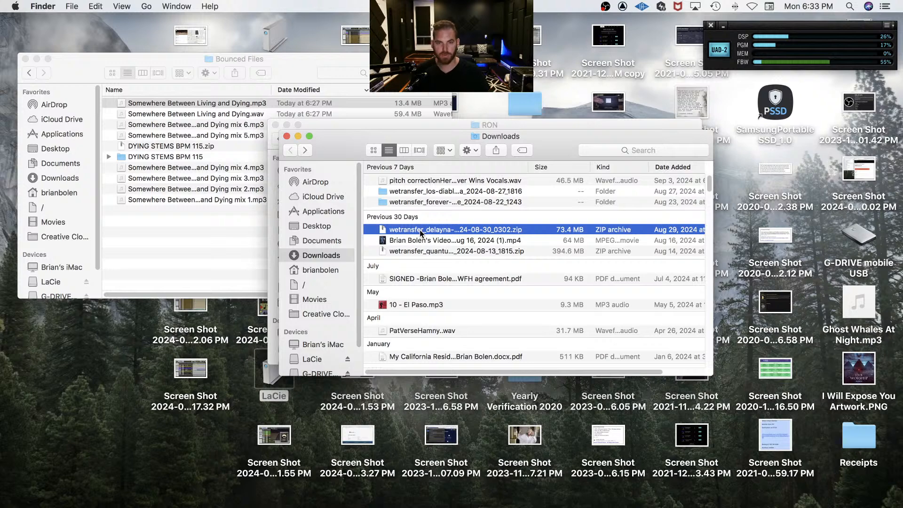
double_click(420, 229)
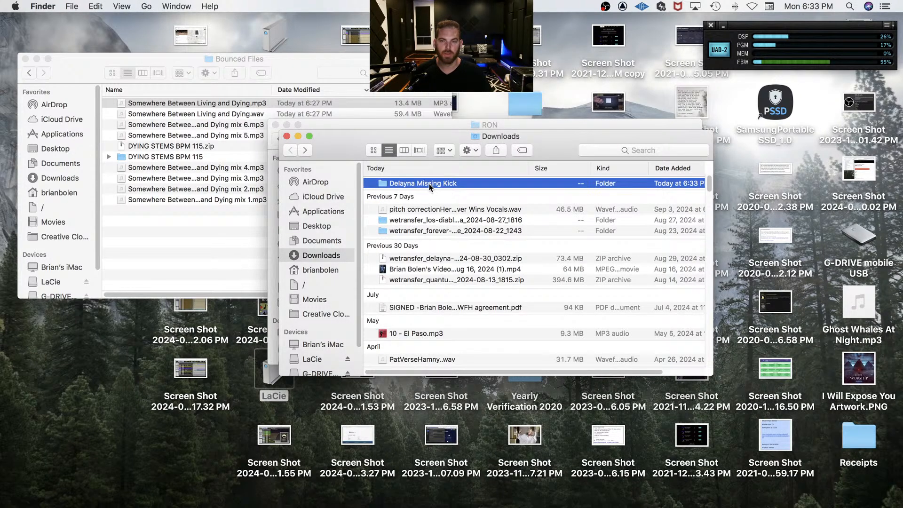
Step: Copy the unzipped Delayna Missing Kick folder into the song session's Downloads folder and open it
left_click(72, 90)
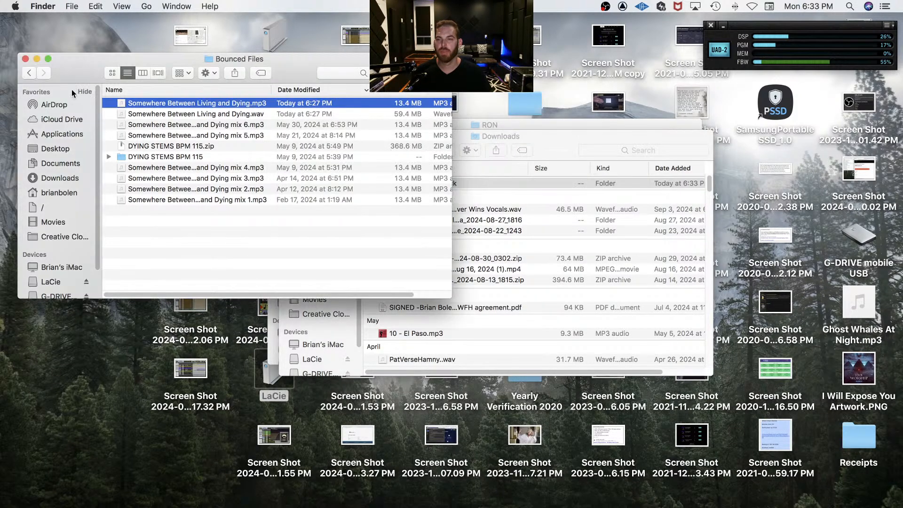
left_click(29, 72)
left_click(30, 72)
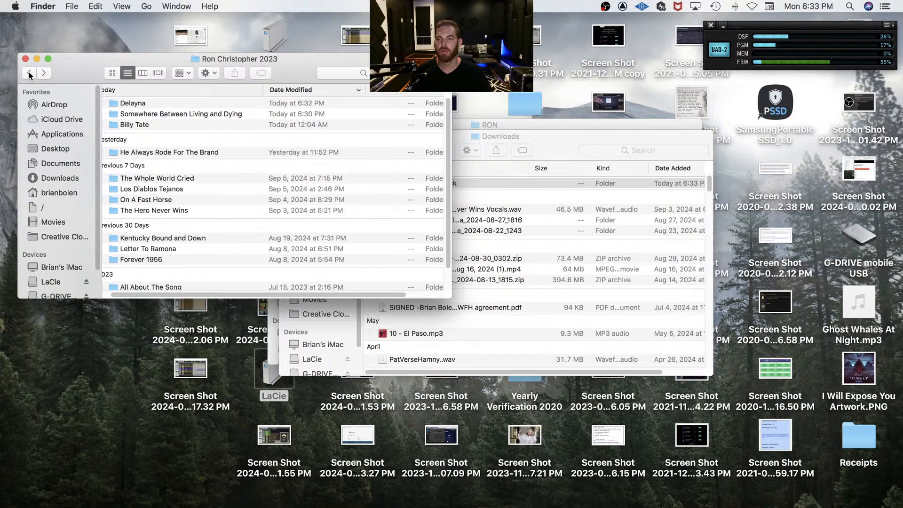
double_click(152, 105)
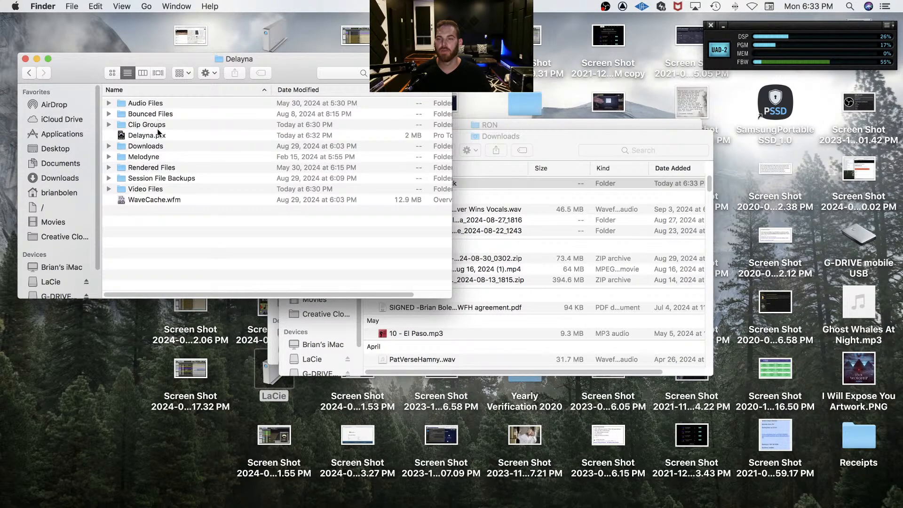
double_click(160, 147)
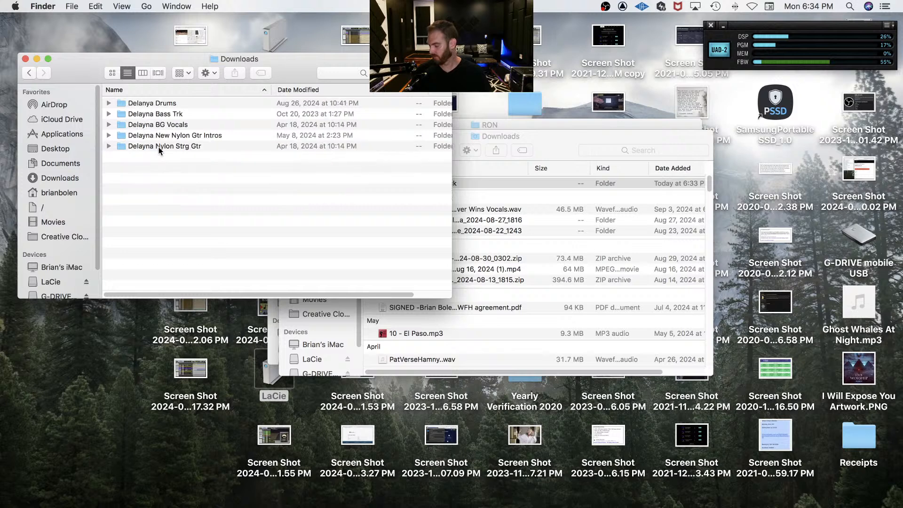
left_click(552, 141)
left_click_drag(421, 183, 221, 169)
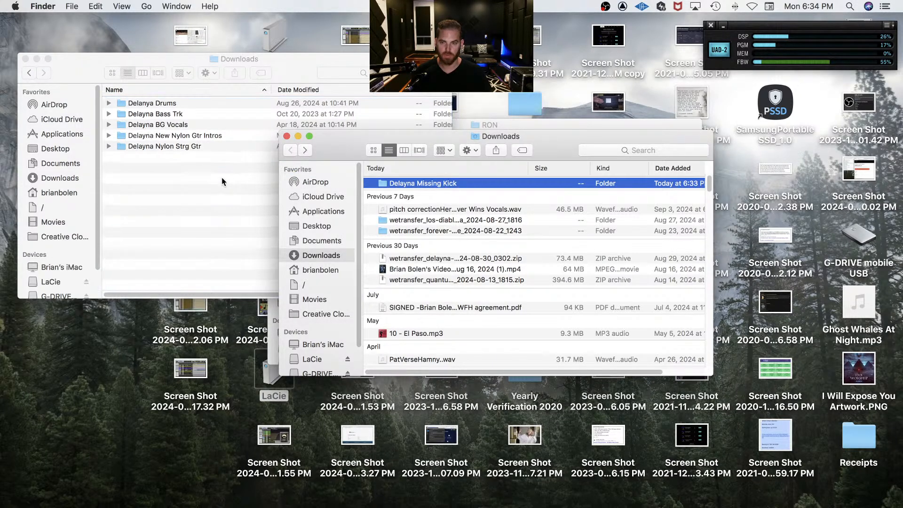
double_click(143, 135)
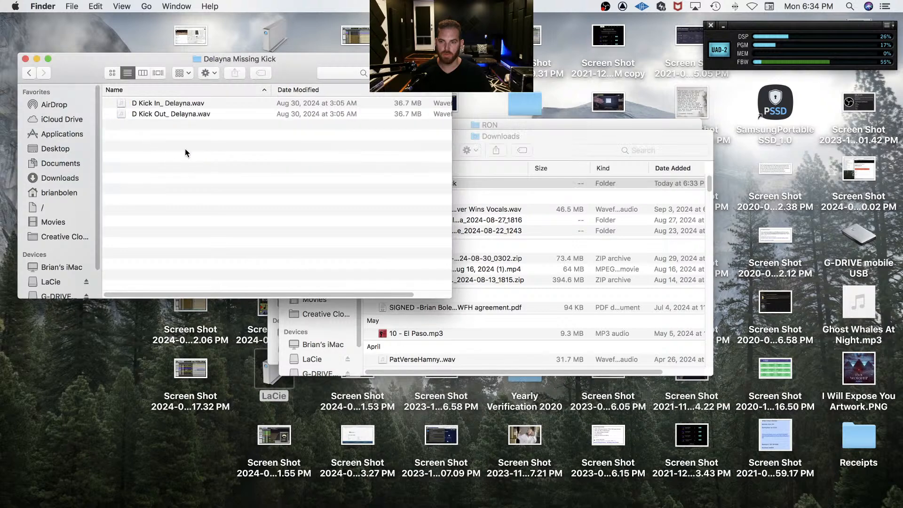
Step: Open the import browser and select the Kick In and Kick Out WAVs in the Missing Kick folder
key("super+Tab")
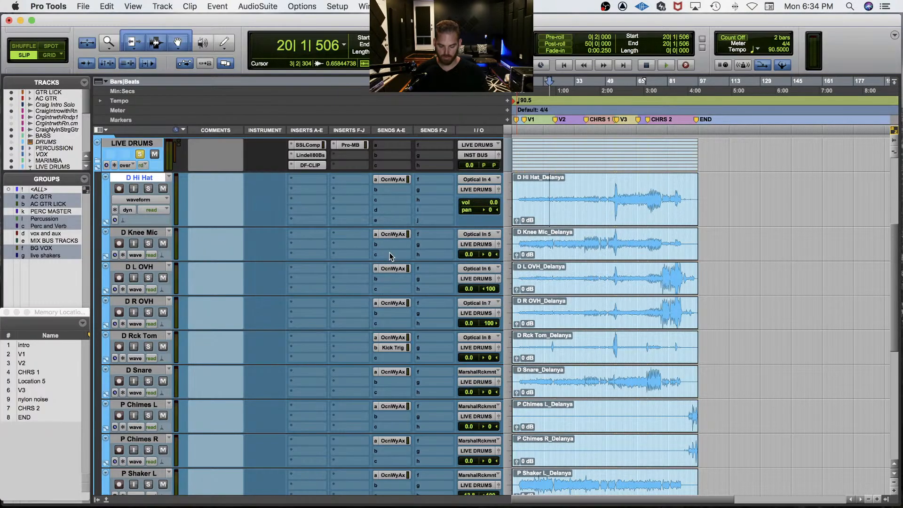
key("super+shift+i")
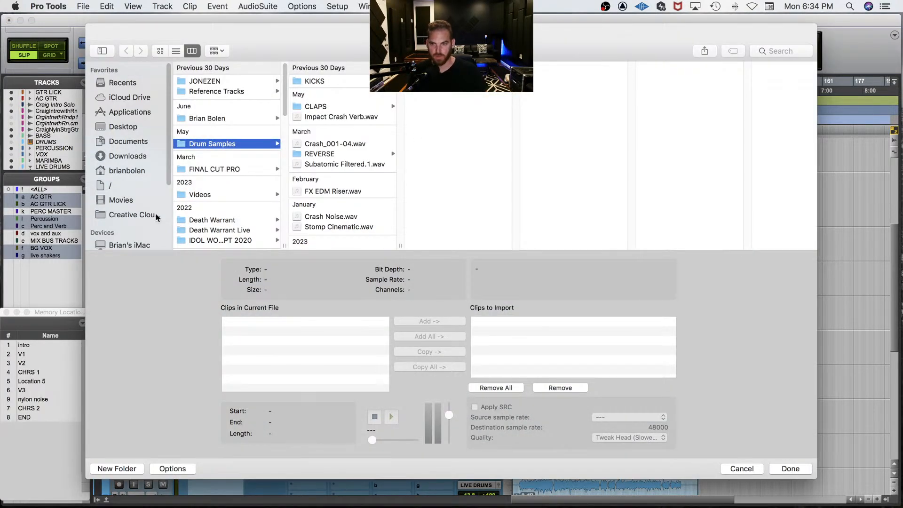
scroll(135, 226, "down", 3)
left_click(129, 201)
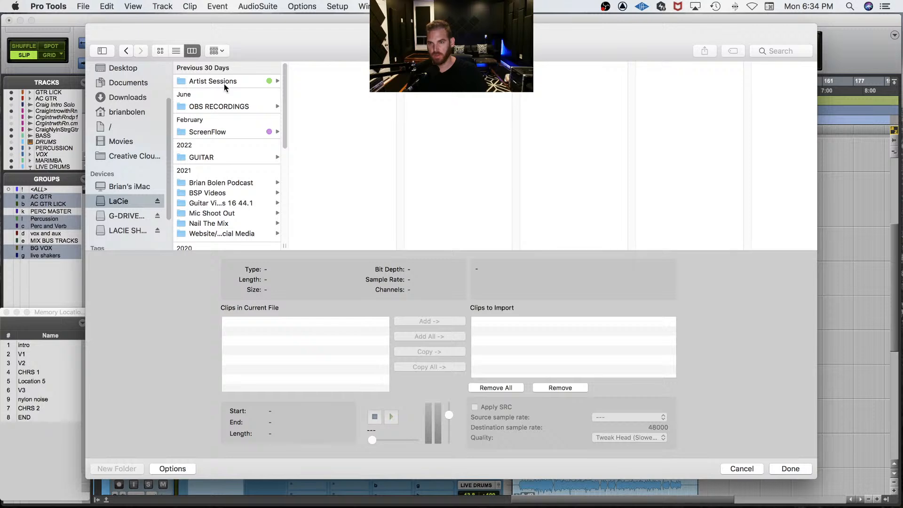
left_click(223, 82)
left_click(347, 247)
left_click(457, 97)
left_click(562, 102)
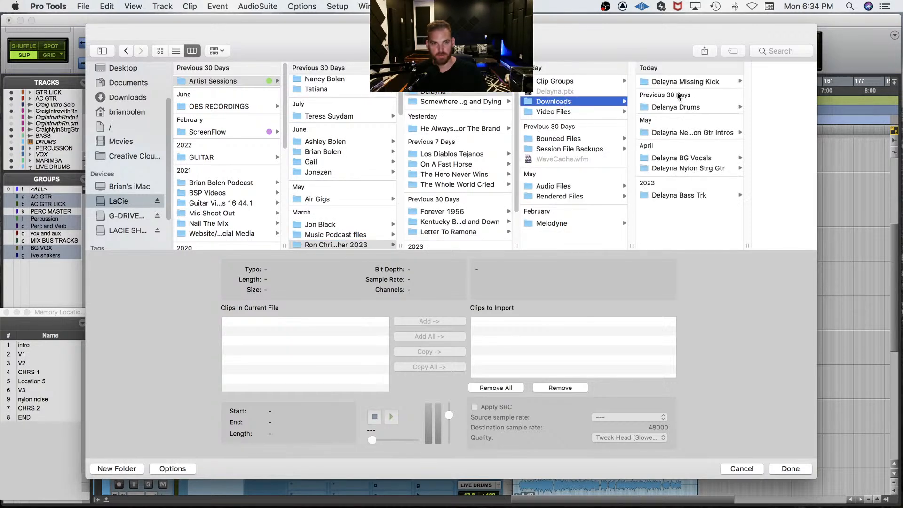
left_click(687, 83)
left_click(767, 84)
left_click(652, 92, "shift")
Step: Import both kick WAVs as new tracks placed at Session Start
left_click(458, 321)
left_click(790, 468)
left_click(476, 210)
left_click(442, 190)
left_click(491, 234)
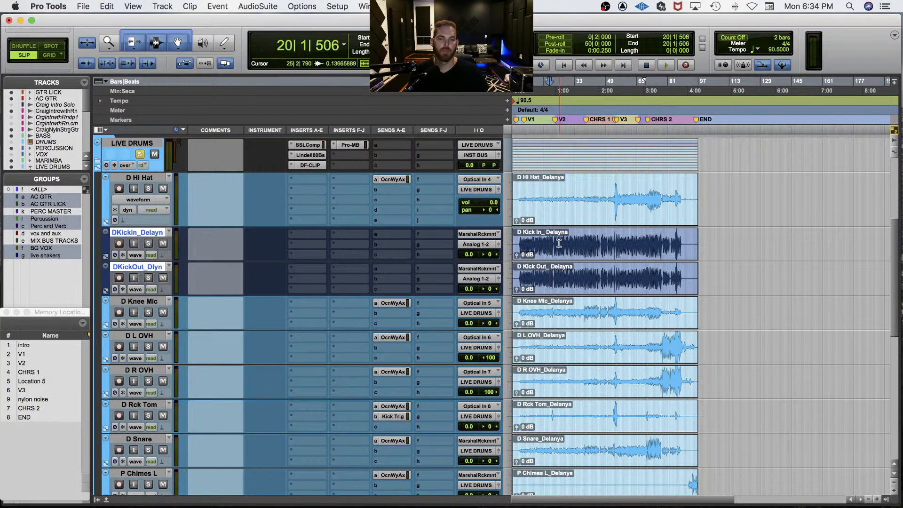
Step: Route the outputs of both kick tracks to the LIVE DRUMS (Stereo) bus
left_click(558, 244)
key("t")
key("t")
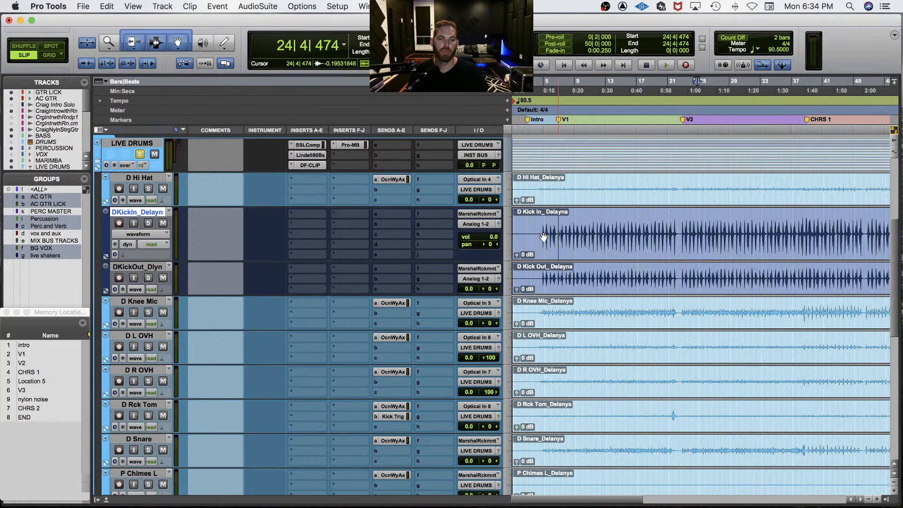
left_click(138, 266, "shift")
left_click(476, 225)
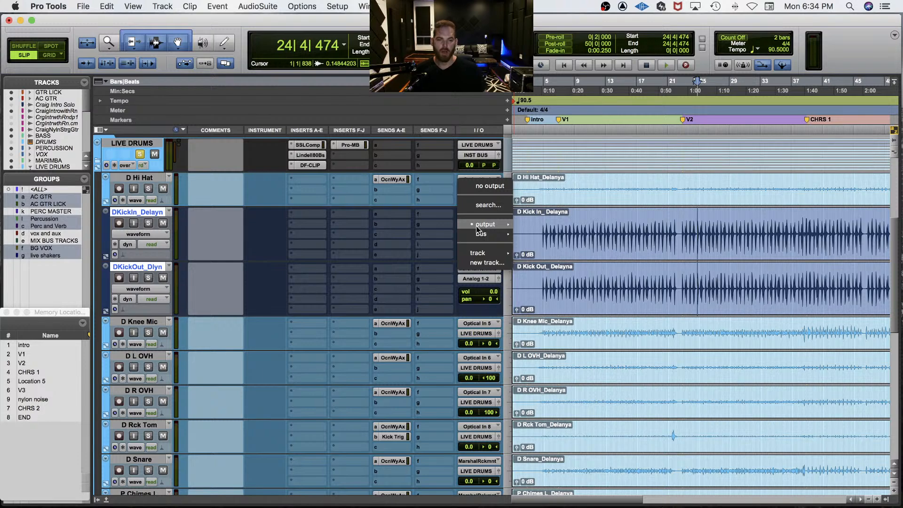
type("live")
key("Return")
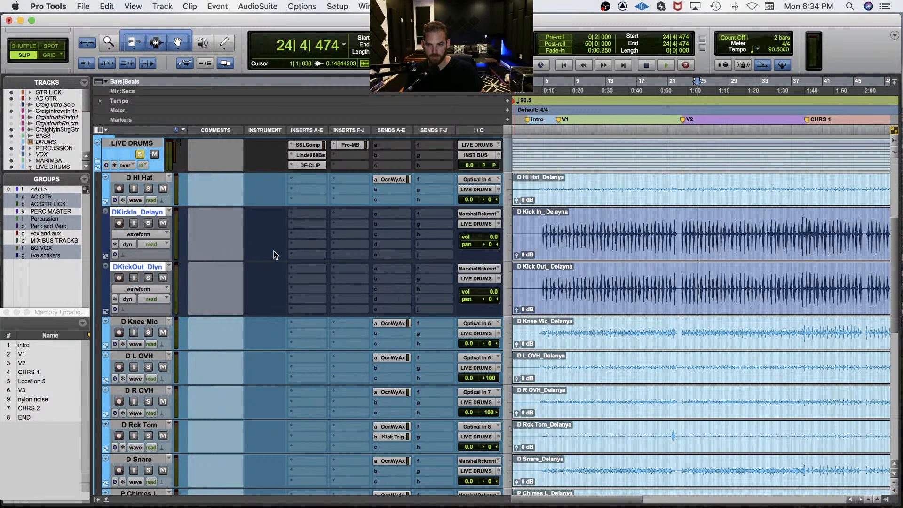
Step: Shrink the kick tracks to minimal height, add D Hi Hat to the selection, and open the Color Palette
key("e")
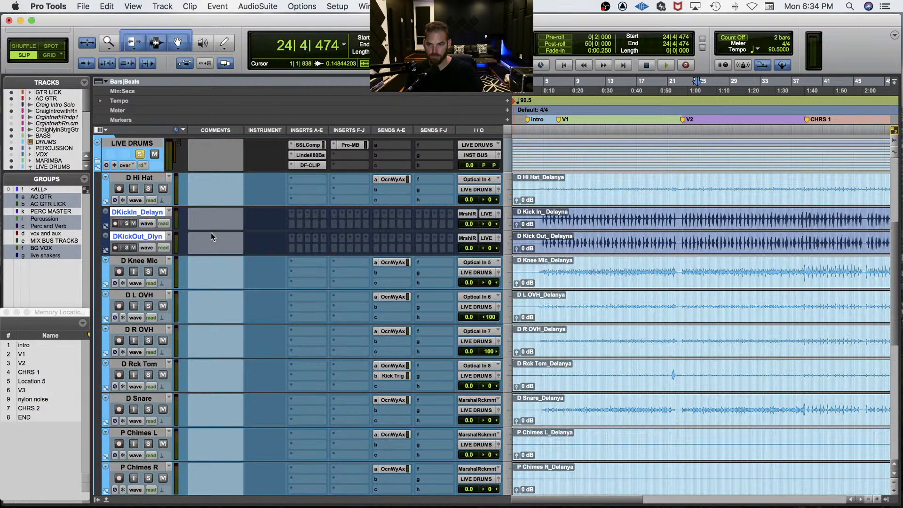
left_click(142, 179, "shift")
key("super+shift+c")
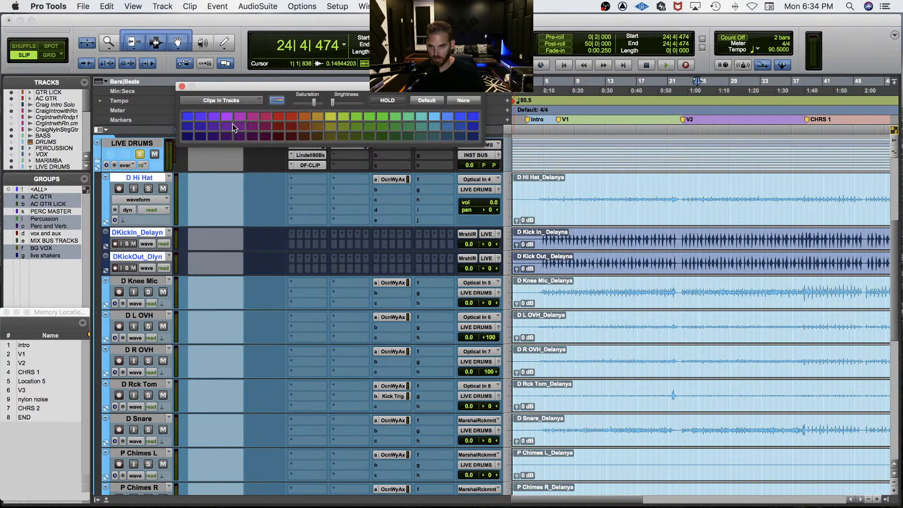
Step: Colour the kick tracks light blue in the Color Palette, targeting tracks
left_click(228, 98)
left_click(231, 89)
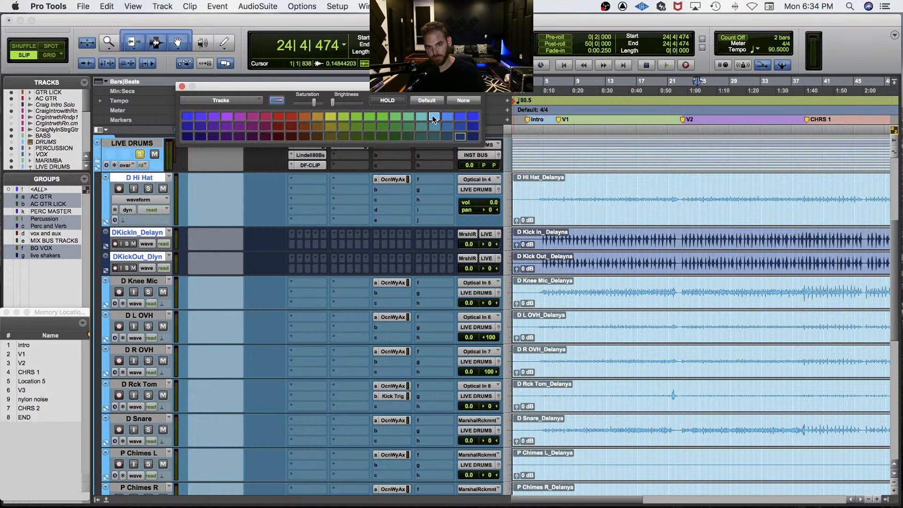
left_click(434, 116)
key("super+w")
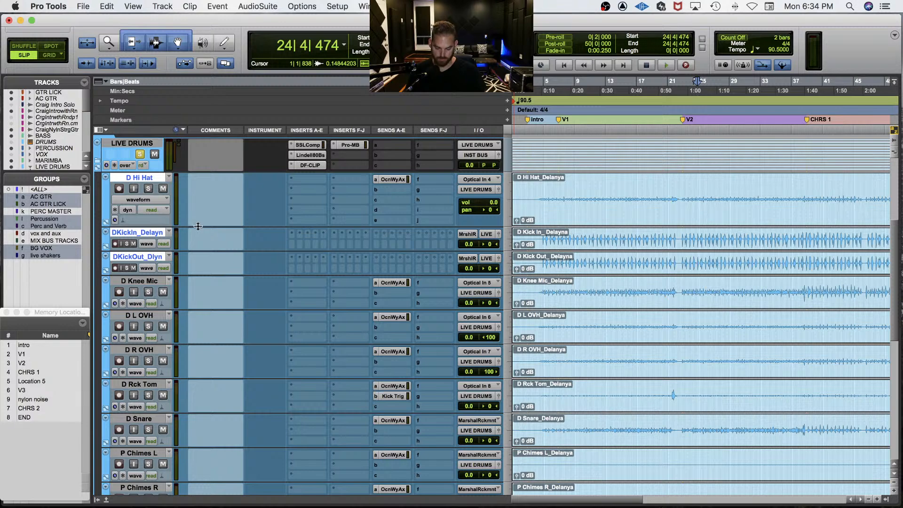
Step: Play from the Kick In clip start, muting and soloing both kick tracks to audition them
key("e")
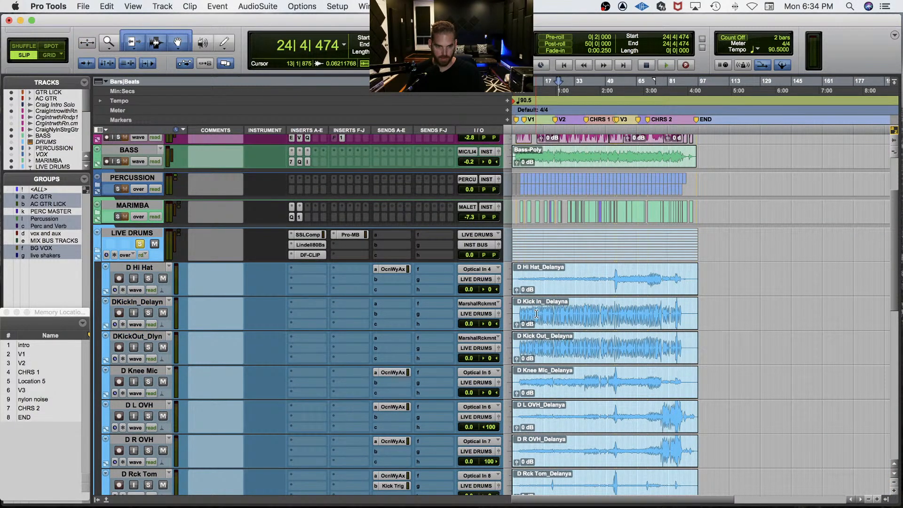
left_click(521, 308)
key("space")
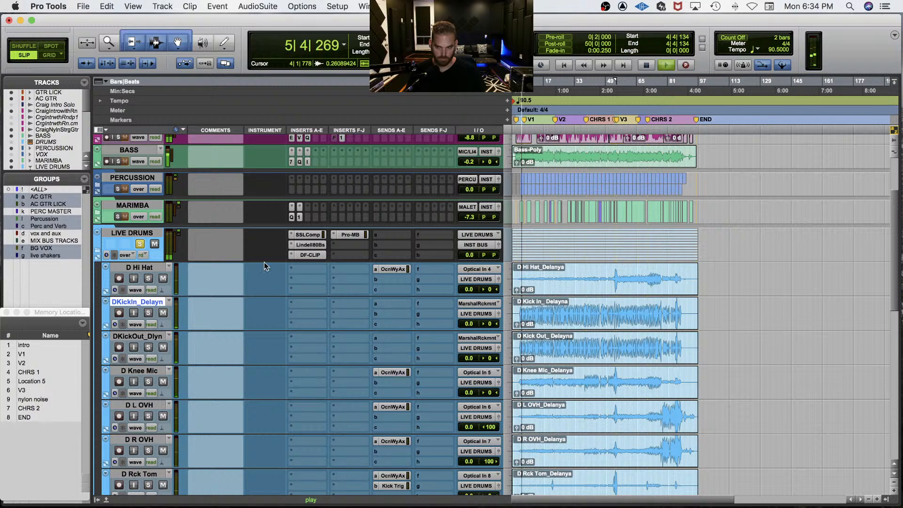
left_click(150, 336, "shift")
key("shift+m")
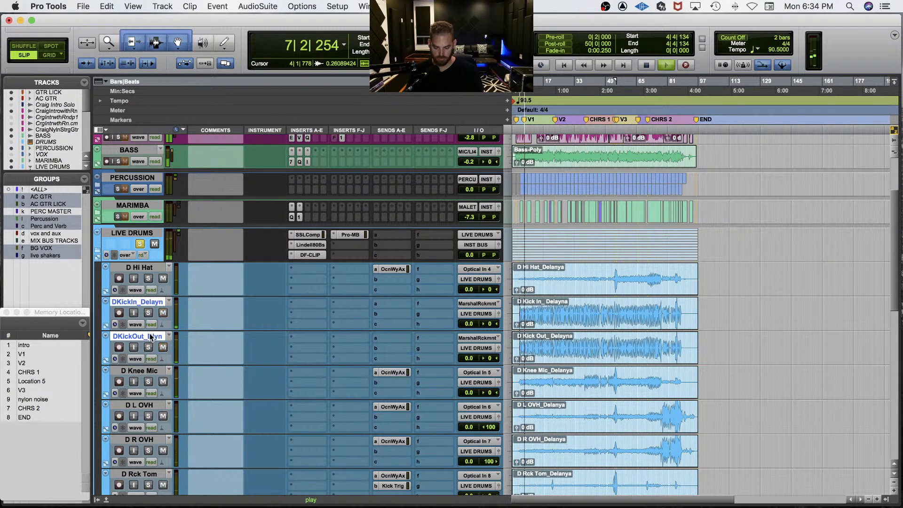
key("shift+s")
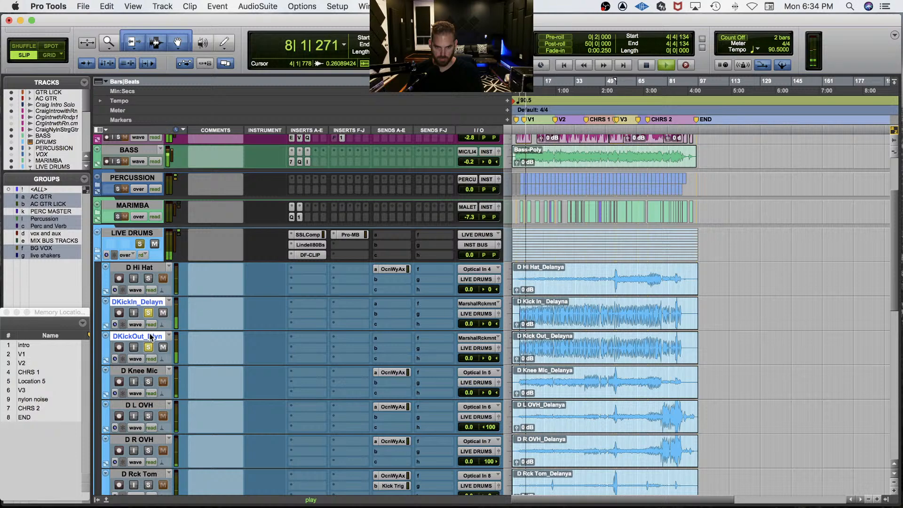
key("shift+s")
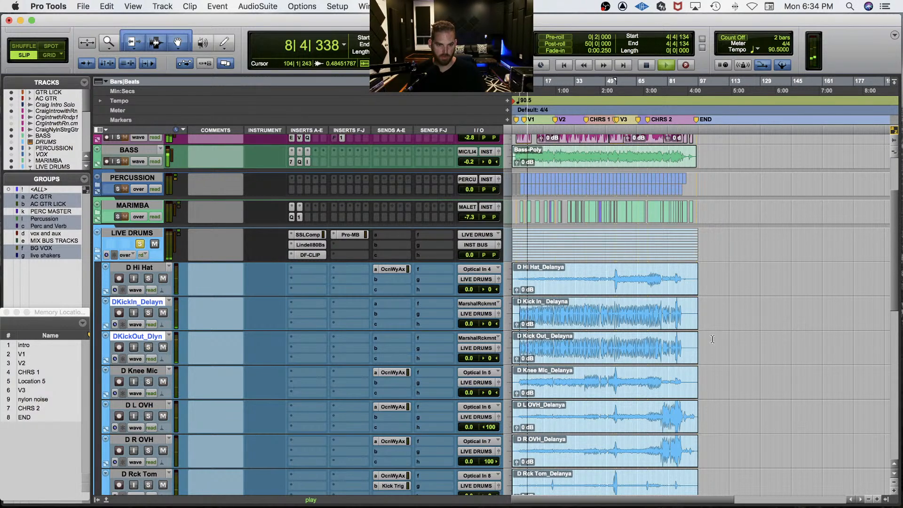
Step: Zoom the timeline around the playhead and open the SSLComp compressor on LIVE DRUMS
key("super+bracketright")
key("super+bracketright")
key("super+bracketright")
key("super+bracketleft")
key("super+bracketleft")
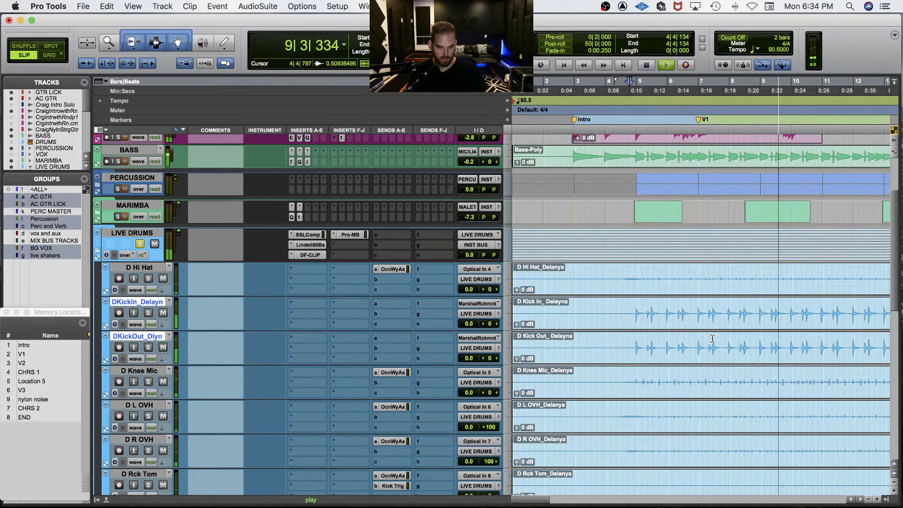
scroll(528, 282, "down", 1)
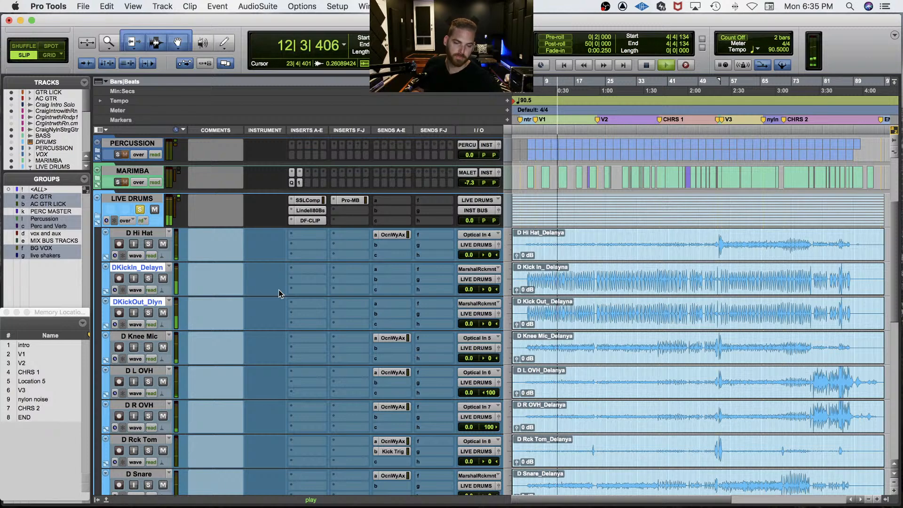
left_click(310, 201)
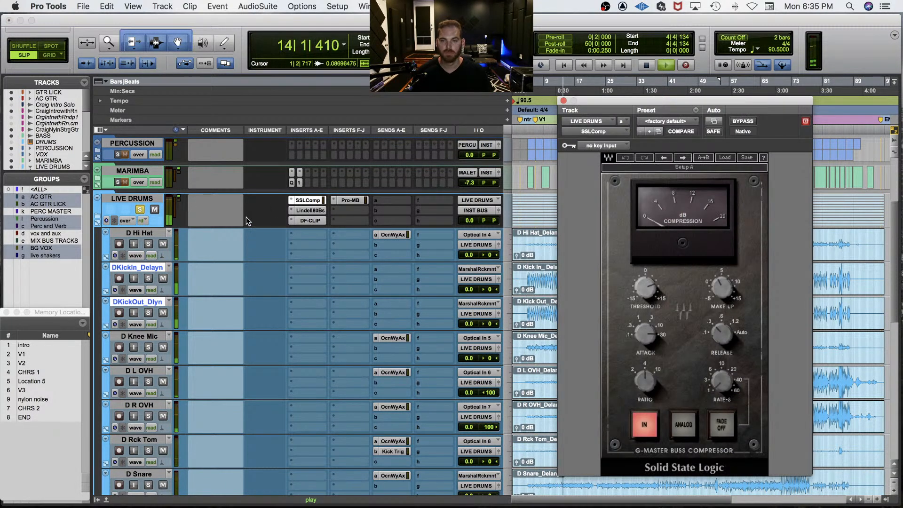
Step: Bypass the Lindell80Bs, DF-CLIP and Pro-MB inserts on the LIVE DRUMS bus
key("space")
left_click(313, 210, "super")
left_click(311, 220, "super")
left_click(349, 200, "super")
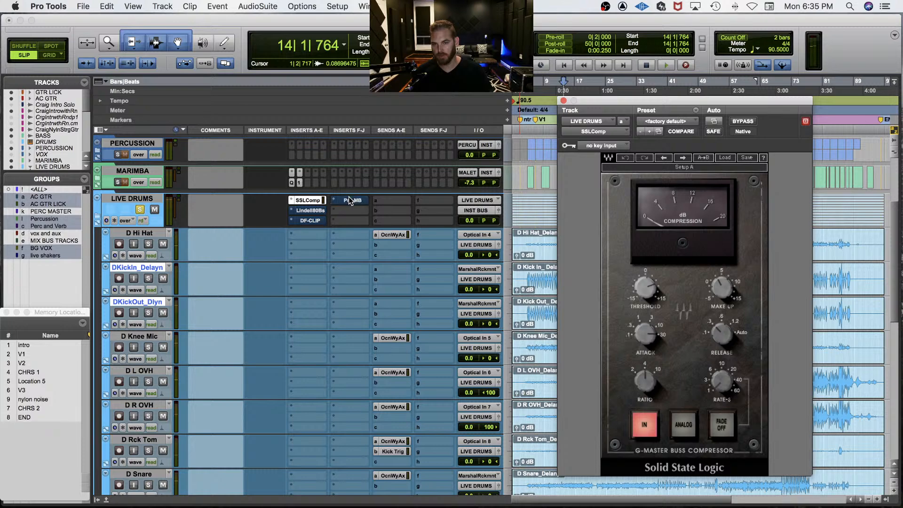
left_click(313, 211)
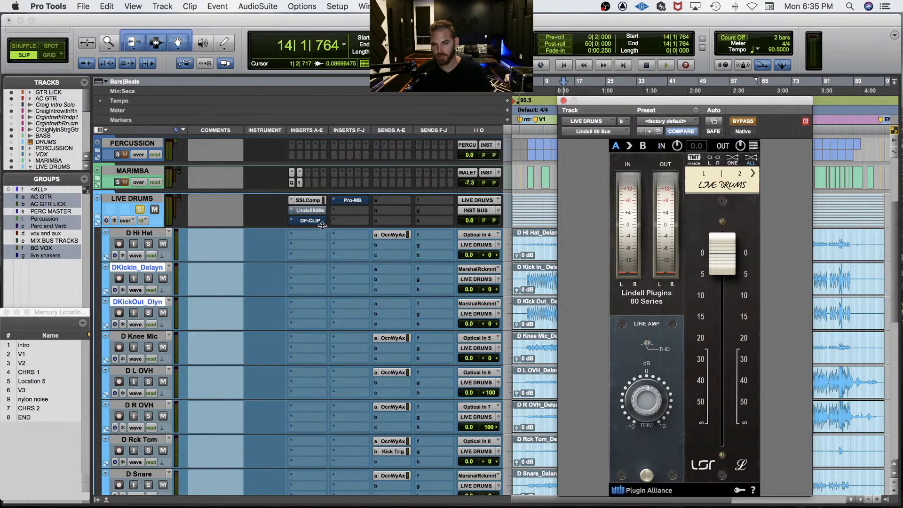
left_click(312, 212)
Step: A/B the SSLComp compressor with its bypass during playback, leaving it active
left_click(308, 200)
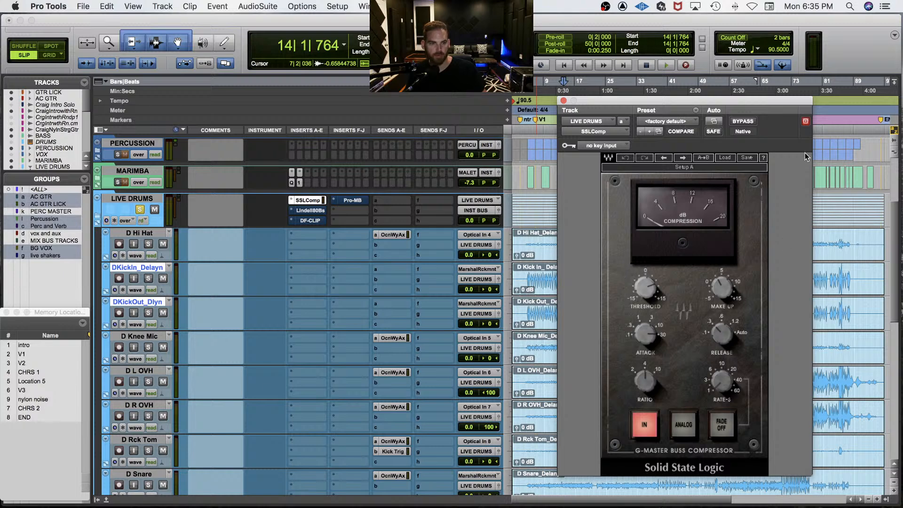
left_click(746, 123)
key("space")
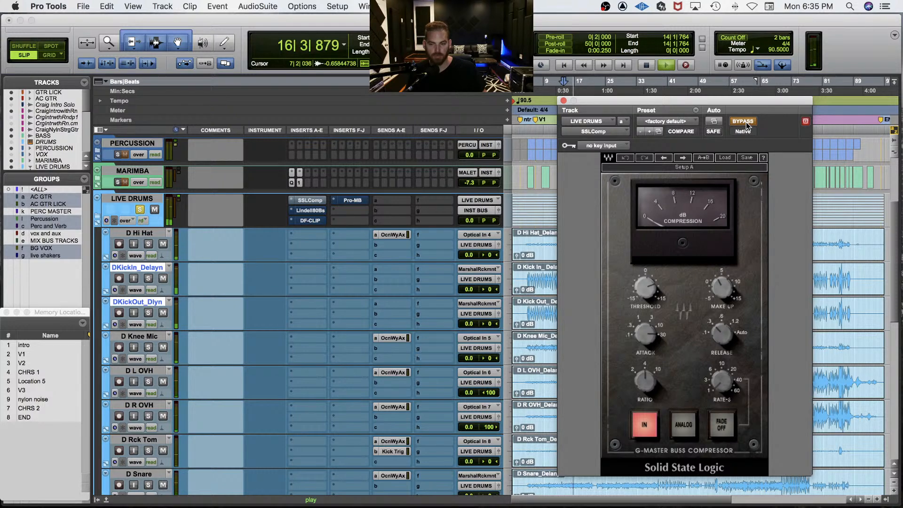
left_click(746, 123)
key("space")
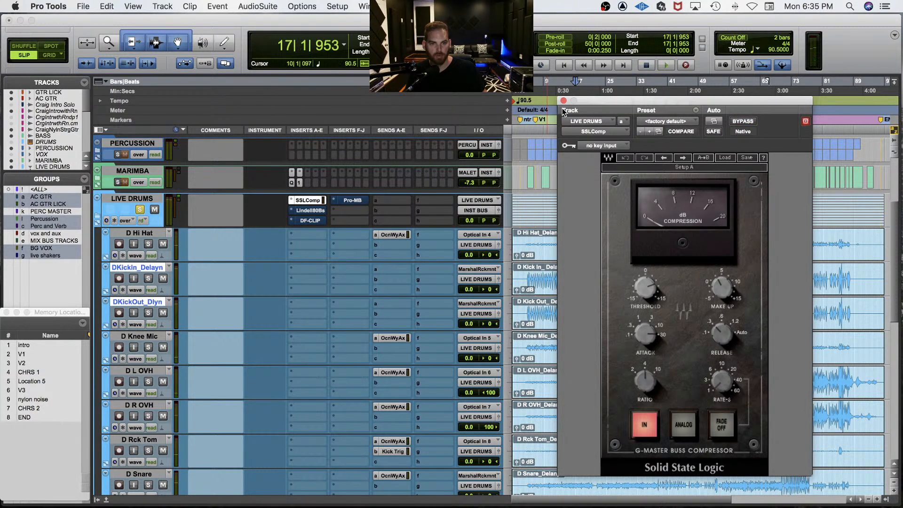
left_click(564, 101)
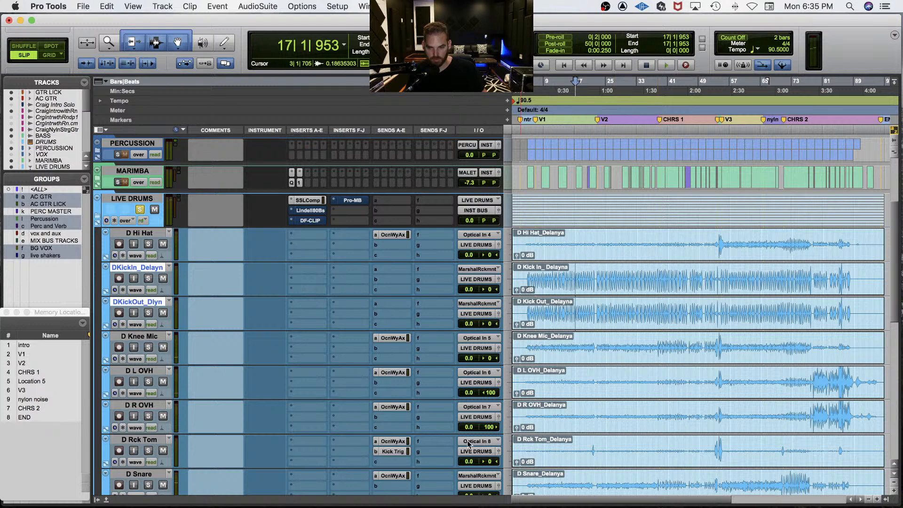
Step: Solo the D L OVH and D R OVH overhead tracks and play from bar 53
left_click(716, 445)
left_click(150, 408)
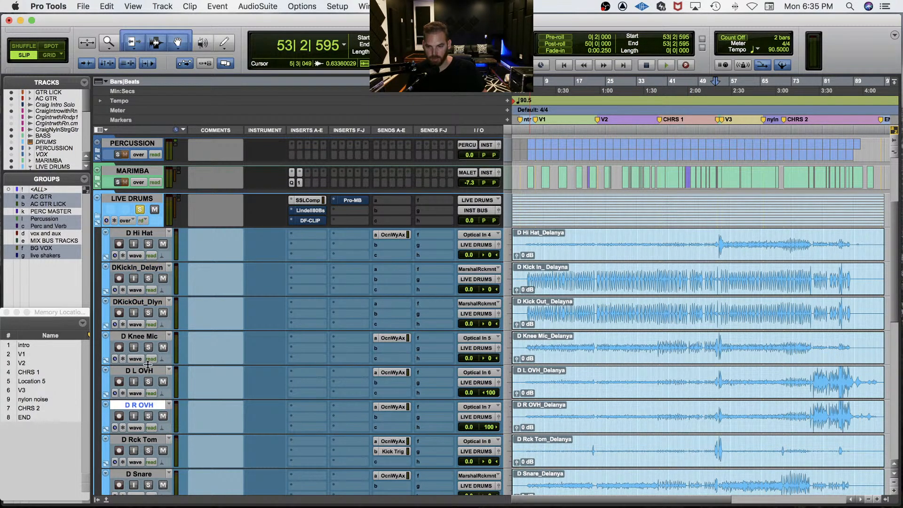
left_click(141, 370, "shift")
left_click(148, 416)
key("space")
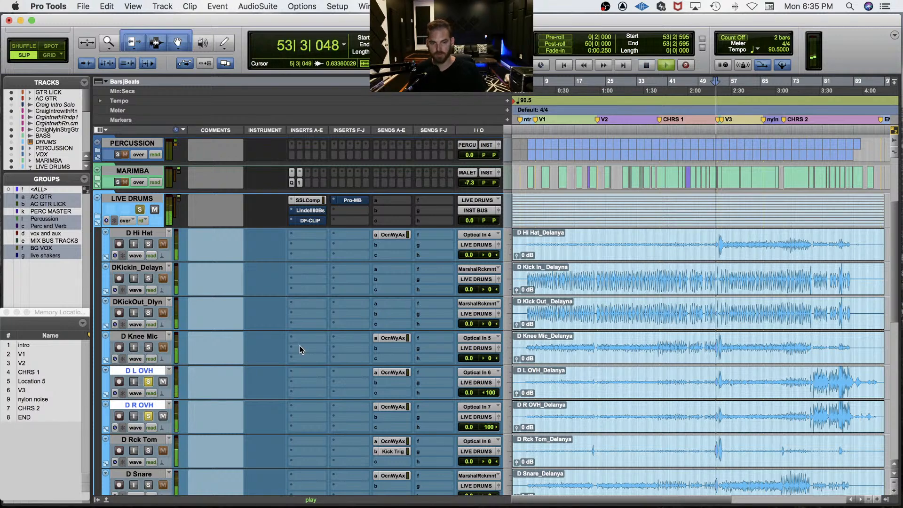
key("space")
key("space")
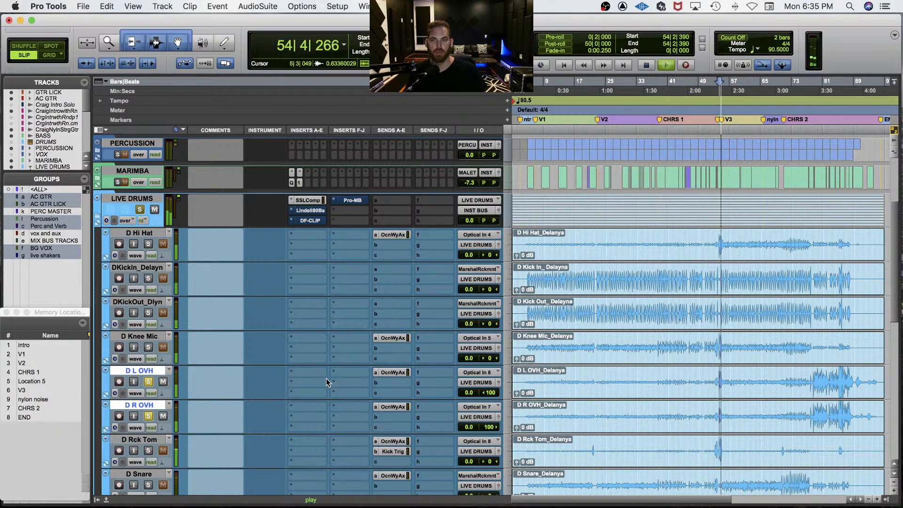
key("space")
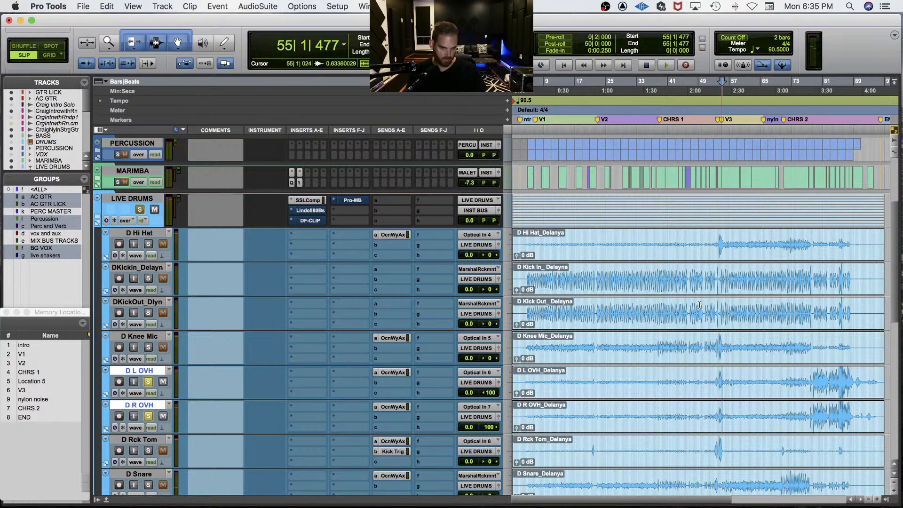
Step: Play from 53|2|595 and pan the rack tom to 41 left
left_click(713, 444)
key("super+bracketright")
key("super+bracketright")
key("super+bracketright")
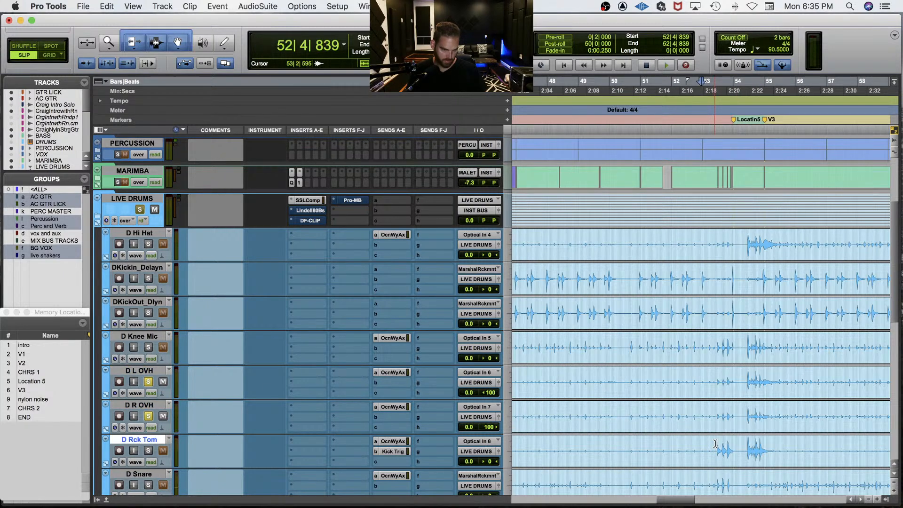
left_click(715, 443)
key("space")
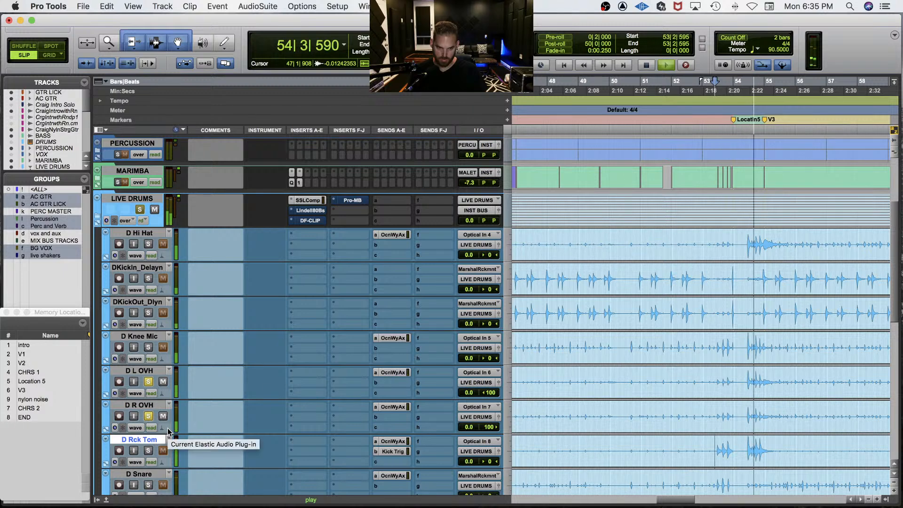
key("space")
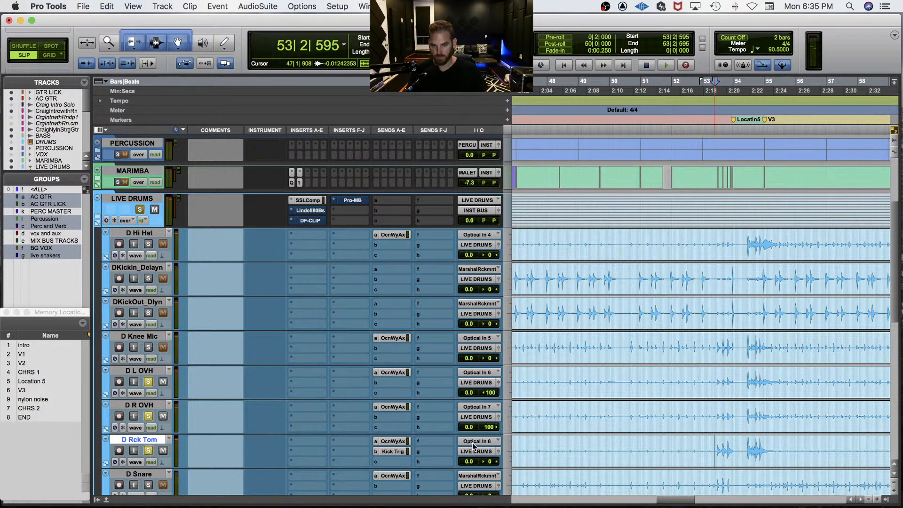
left_click_drag(491, 461, 483, 462)
key("space")
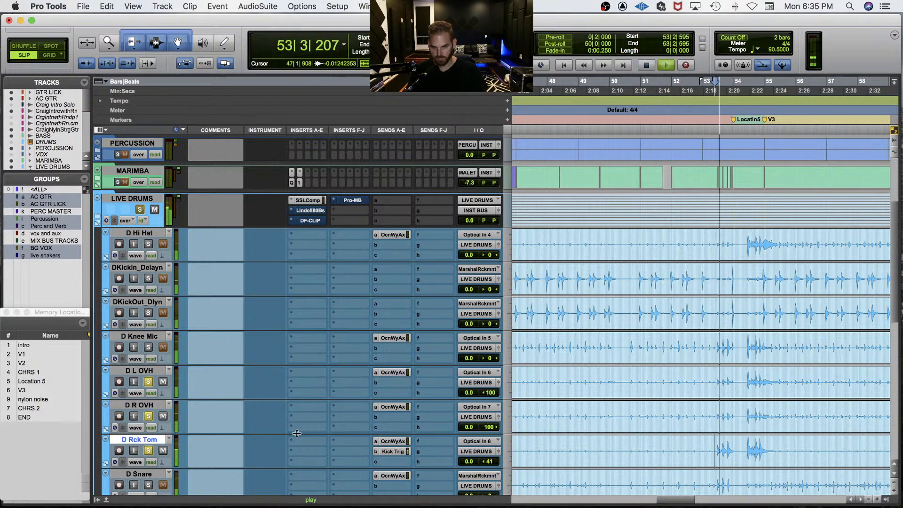
key("space")
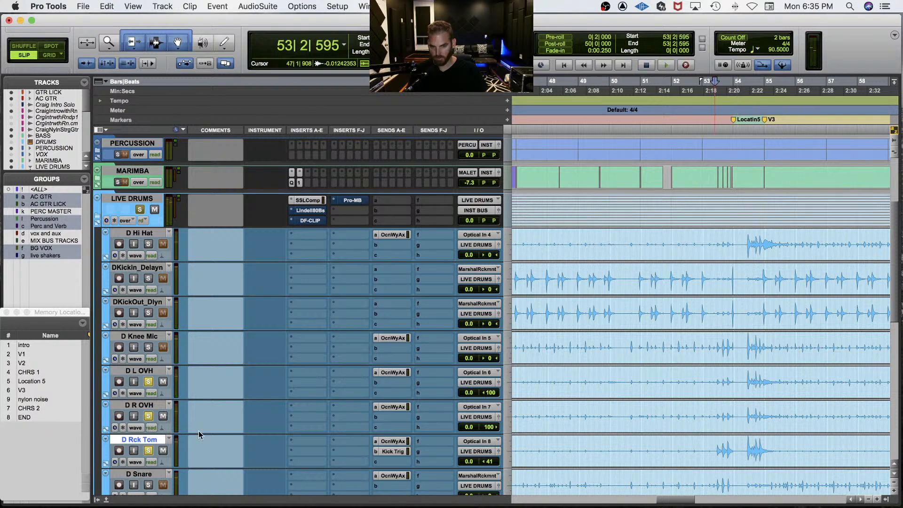
Step: Audition D Rck Tom soloed, unsolo it, and deactivate its Kick Trig send
left_click(149, 451)
key("space")
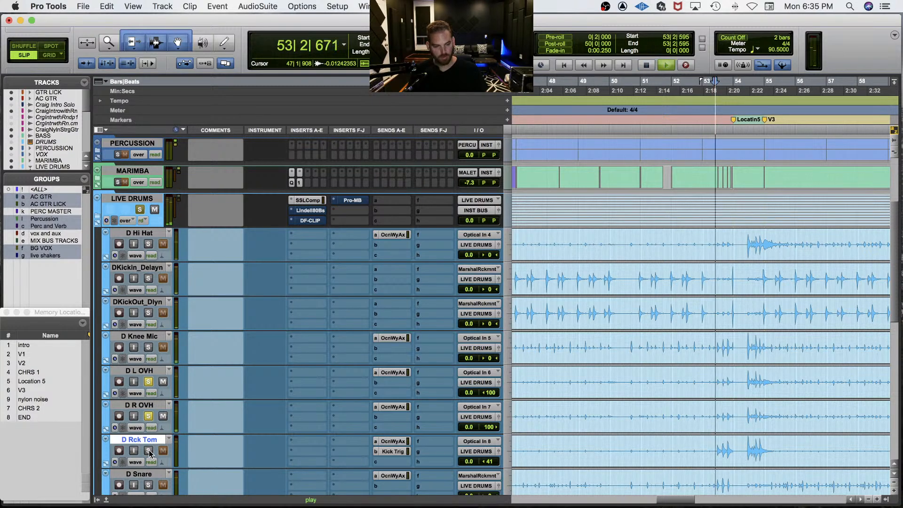
key("space")
key("space")
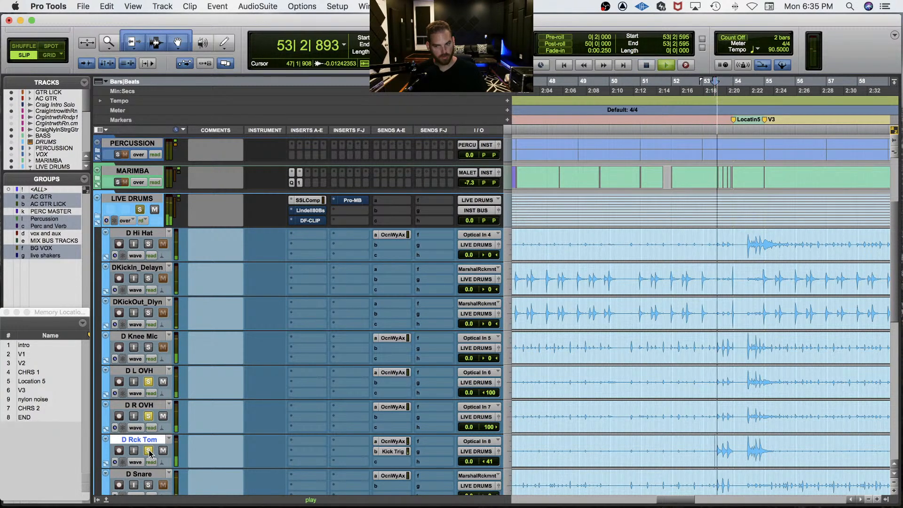
key("space")
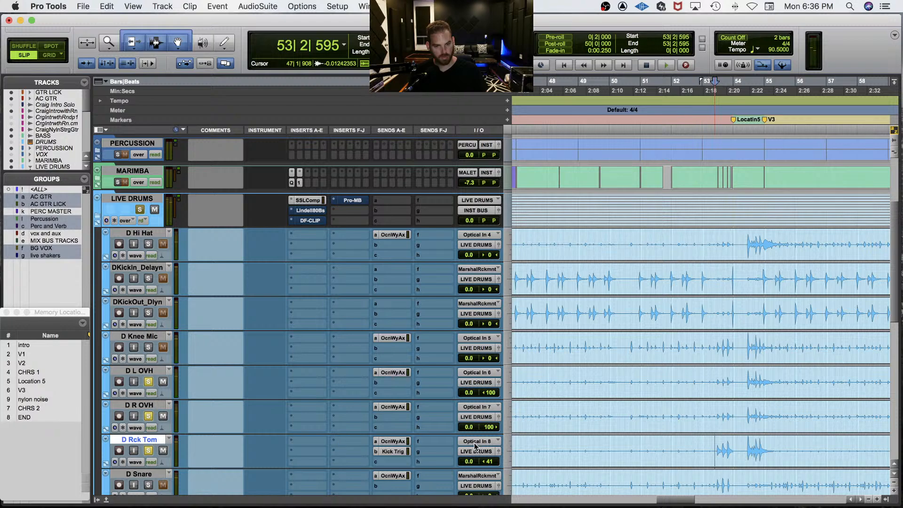
scroll(666, 409, "up", 1)
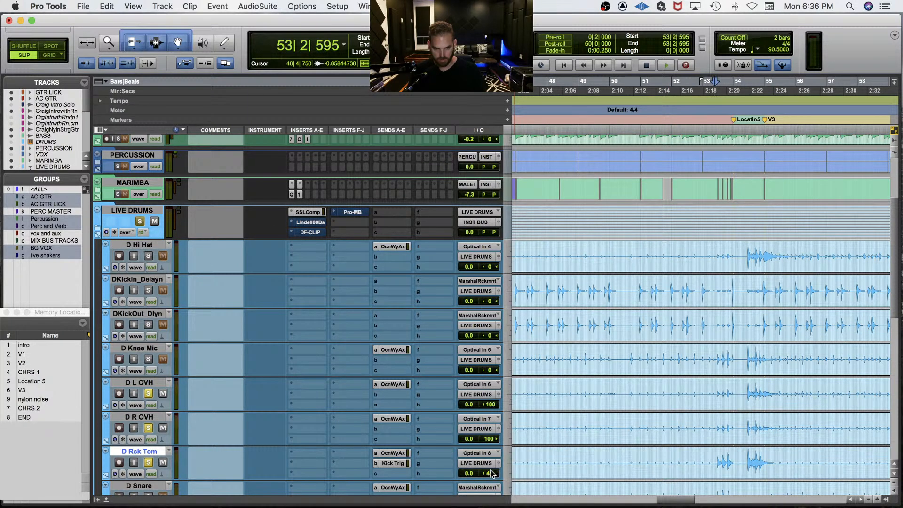
left_click(148, 462)
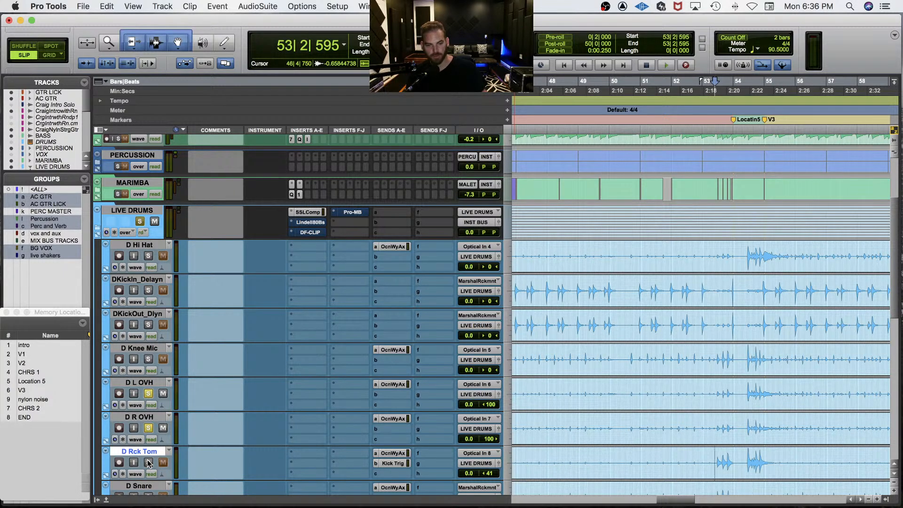
key("space")
key("space")
scroll(296, 455, "down", 1)
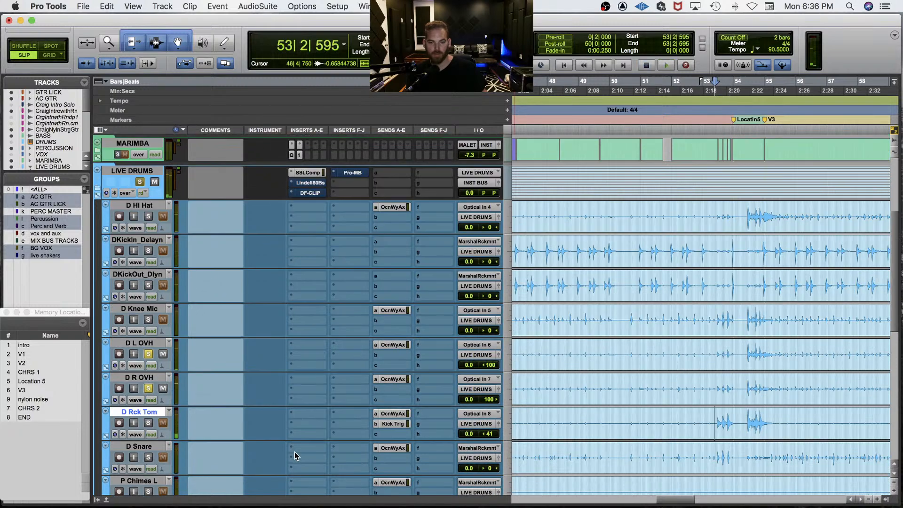
left_click(394, 425, "ctrl+super")
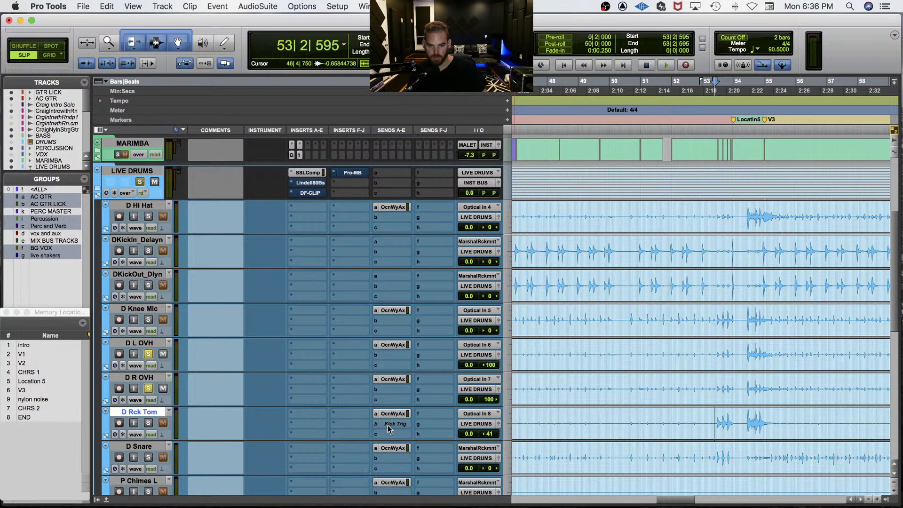
Step: Move the Kick Trig send onto DKickIn_Delayn and reactivate it
left_click_drag(388, 429, 398, 245)
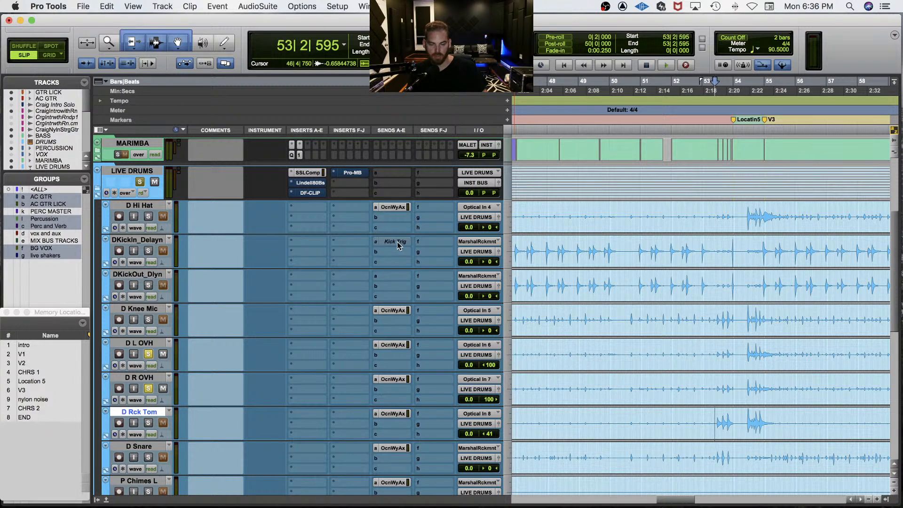
left_click(397, 242, "ctrl+super")
left_click(396, 242)
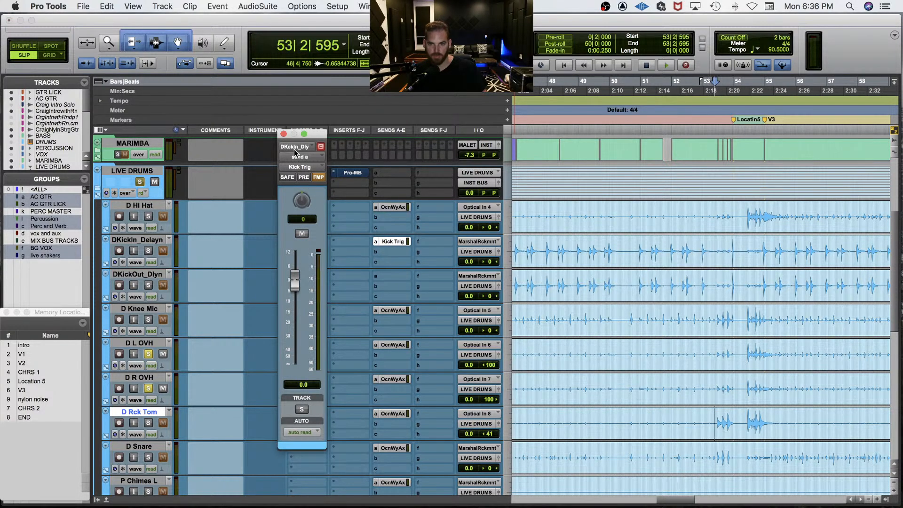
left_click(284, 134)
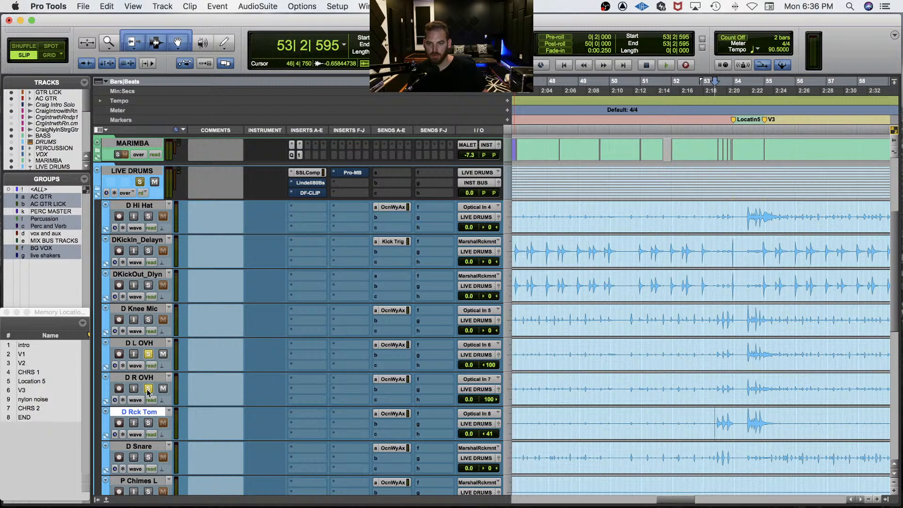
Step: Unsolo D L OVH and audition the drums, muting and unmuting D Rck Tom
left_click(147, 356)
left_click(146, 275)
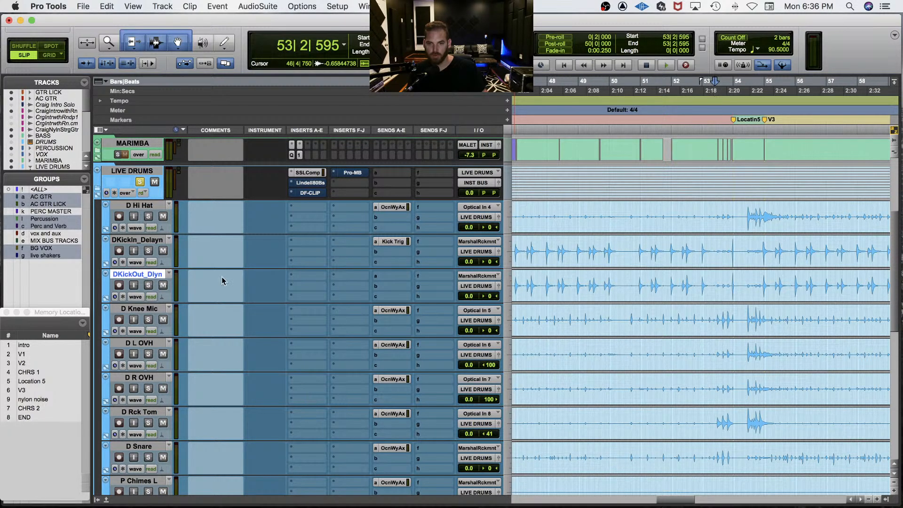
key("space")
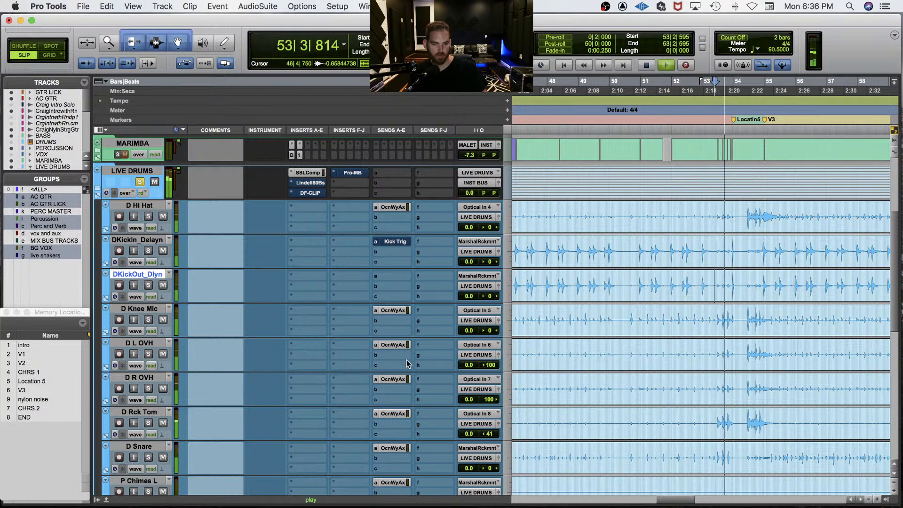
key("space")
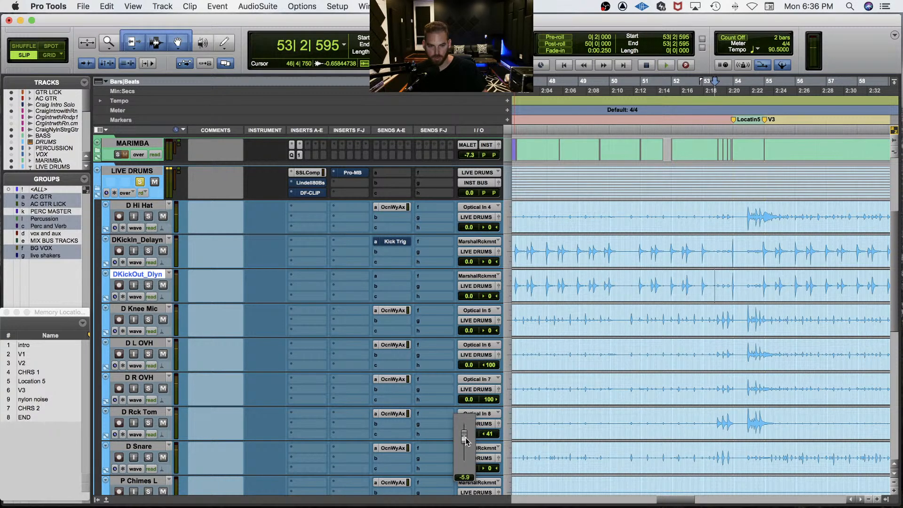
key("space")
left_click(163, 422)
key("space")
left_click(163, 423)
key("space")
Step: Lower D Rck Tom's volume from -7.3 to -9.3 dB and replay, then begin renaming DKickIn_Delayn
key("space")
key("space")
left_click_drag(469, 433, 472, 438)
key("space")
key("space")
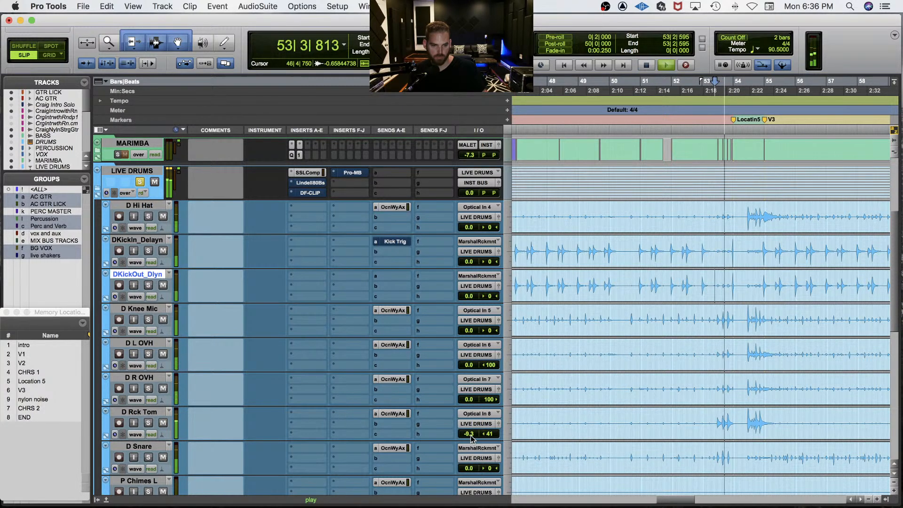
key("space")
left_click(147, 241)
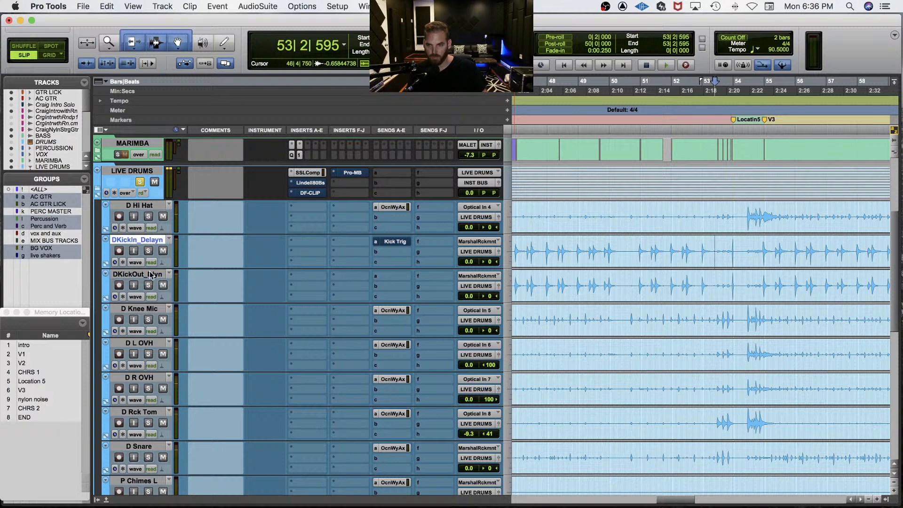
double_click(148, 241)
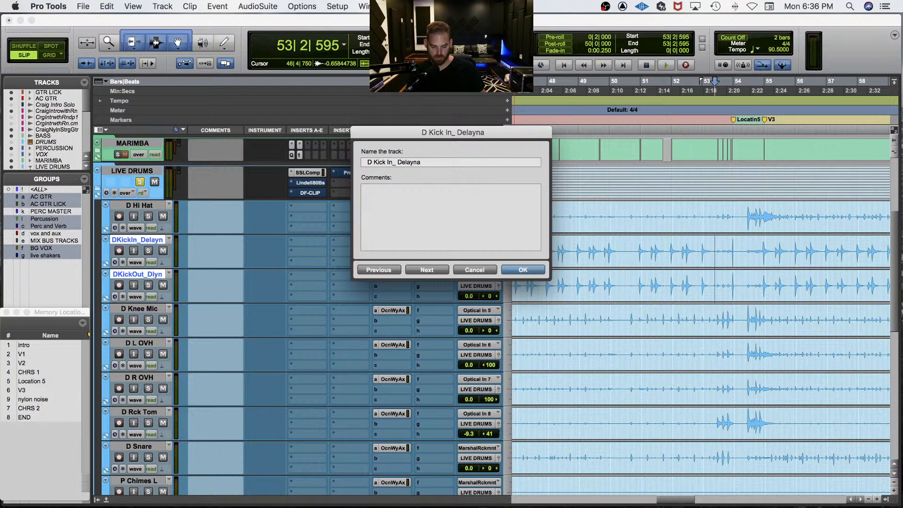
Step: Batch rename the kick tracks by trimming their endings to D Kick In and D Kick Out
key("Return")
right_click(140, 240)
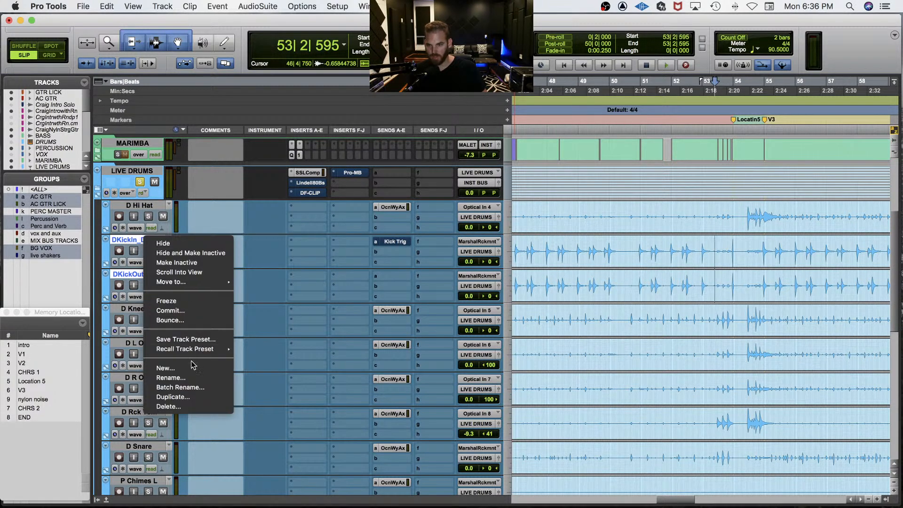
left_click(179, 386)
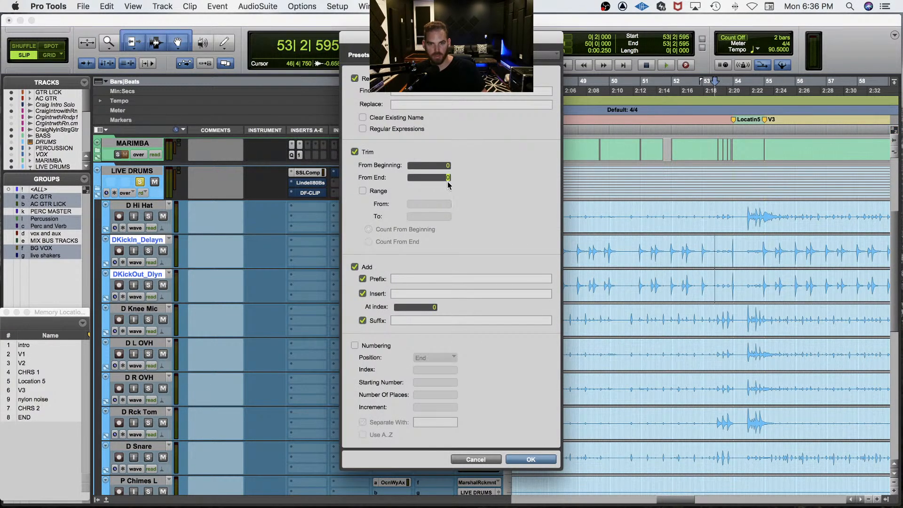
key("Return")
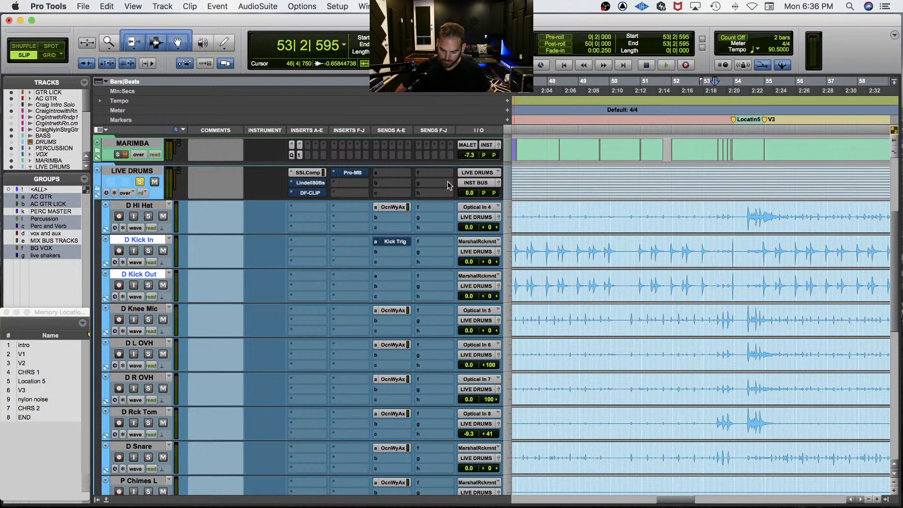
Step: Play back the drums, then restart playback from 54|2|738
key("space")
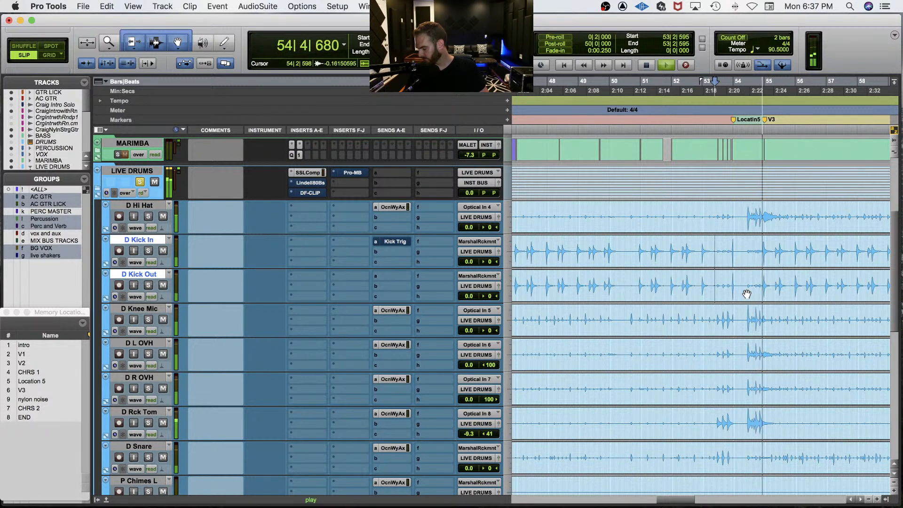
key("space")
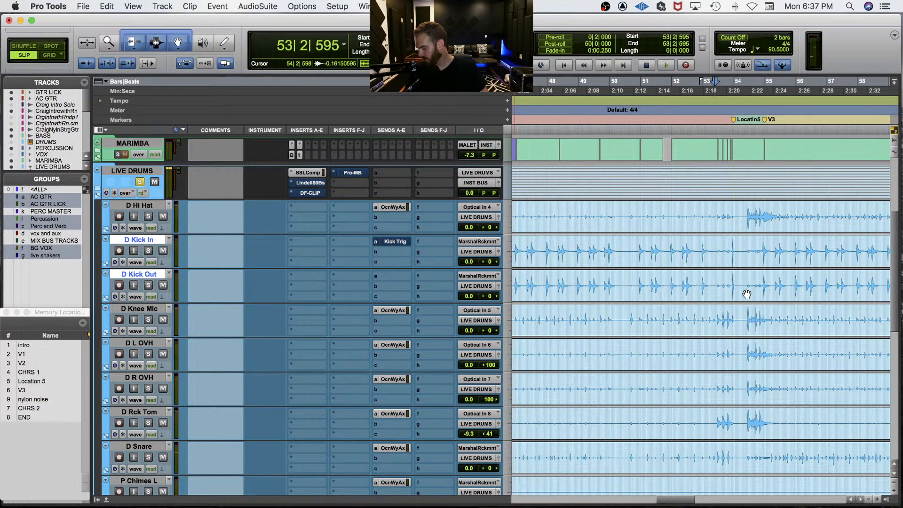
left_click(749, 319)
key("space")
Step: Zoom out, scroll left, and play the live drums from 50|4|553 on D Kick In
key("space")
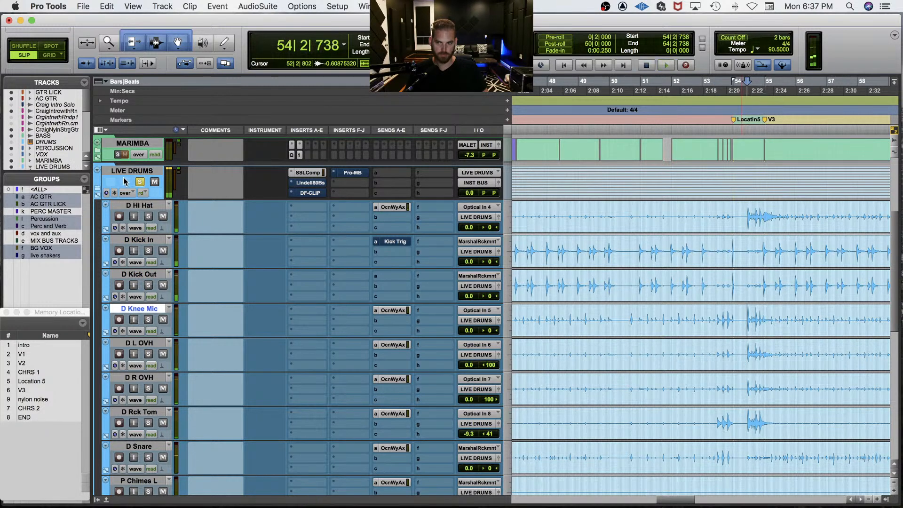
key("space")
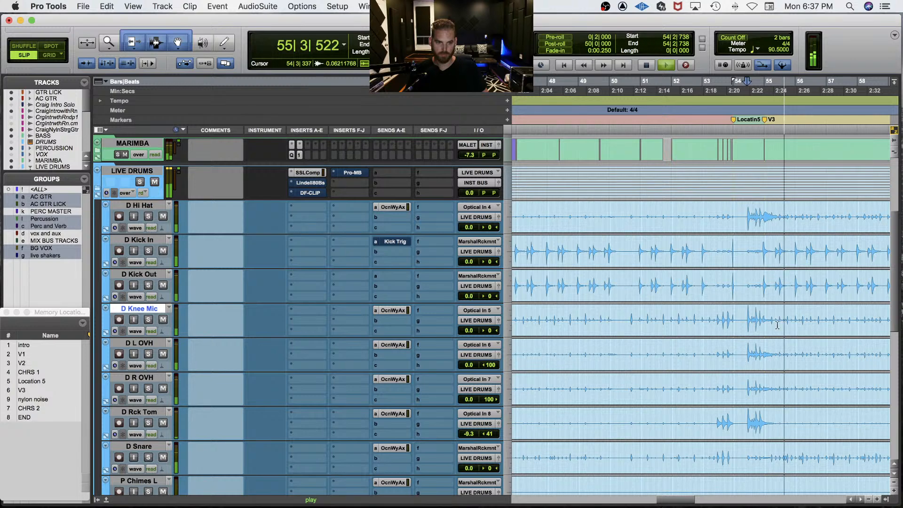
key("space")
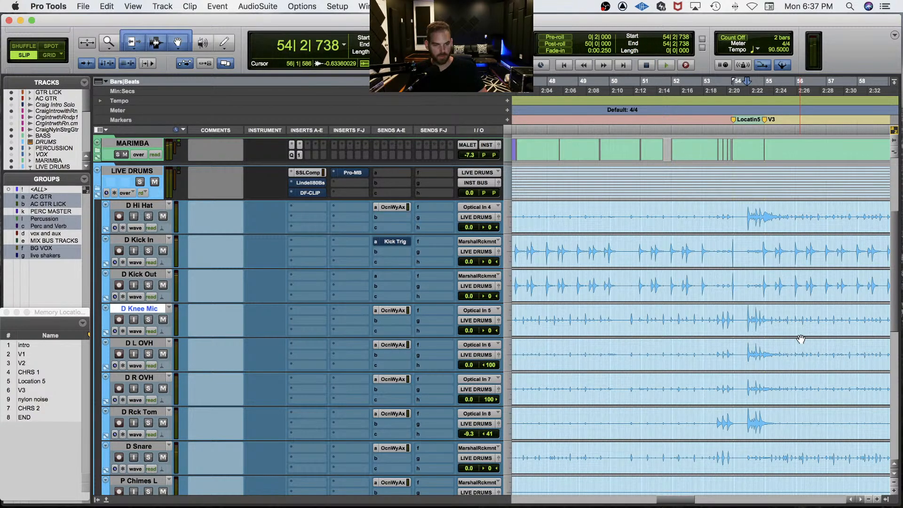
key("super+bracketleft")
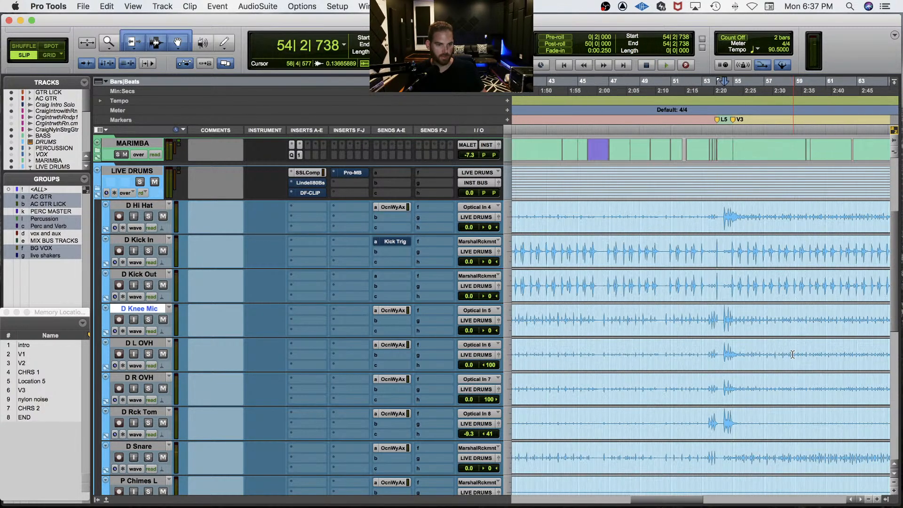
scroll(727, 306, "left", 5)
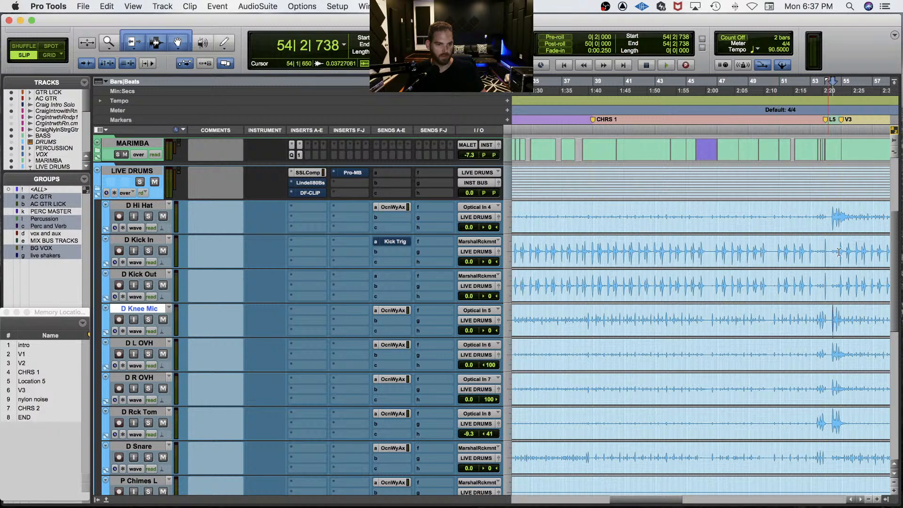
left_click(778, 249)
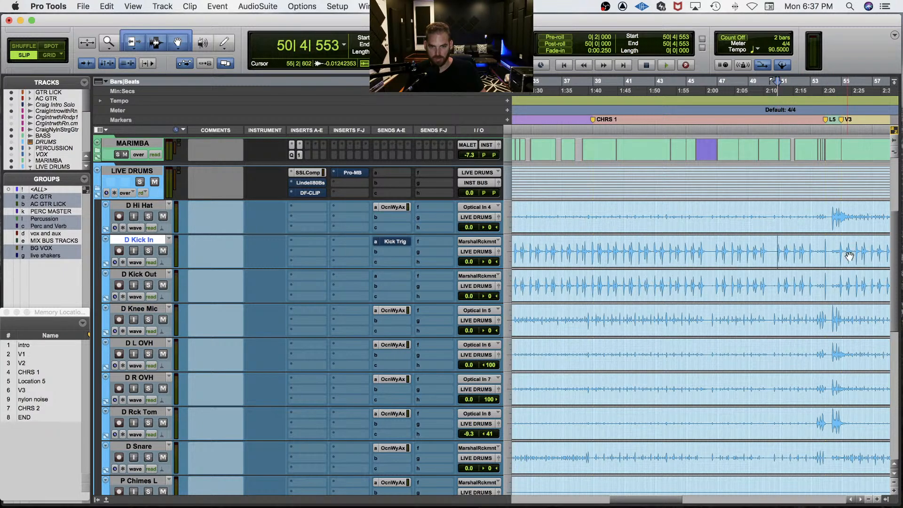
key("space")
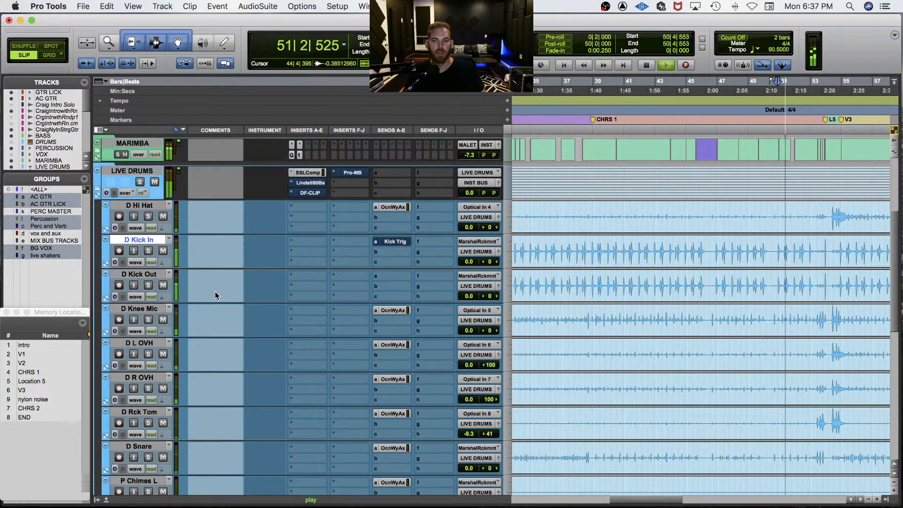
Step: Open SSLComp on LIVE DRUMS, set its release to Auto, and raise the threshold
left_click(308, 172)
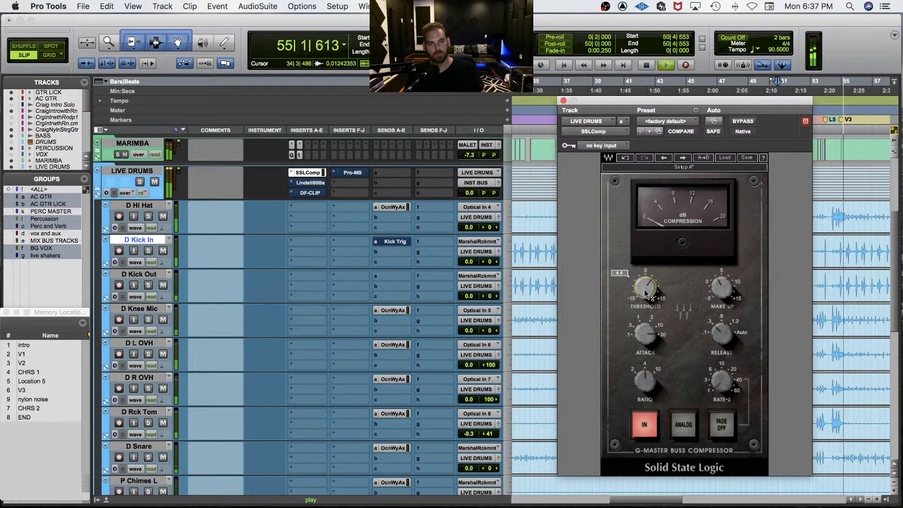
key("space")
key("space")
left_click(715, 329)
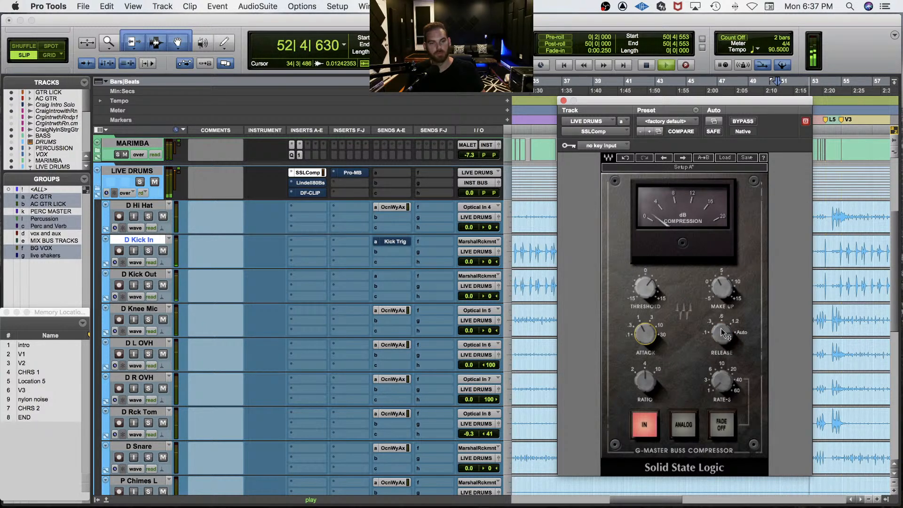
left_click_drag(641, 281, 642, 265)
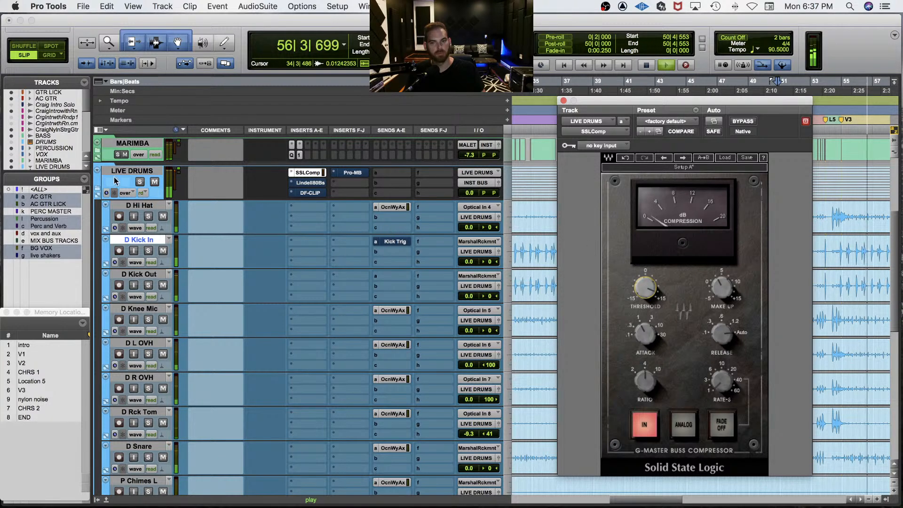
Step: Solo LIVE DRUMS, raise the SSLComp threshold from 8.1 to 8.6, and A/B its bypass
left_click(139, 182)
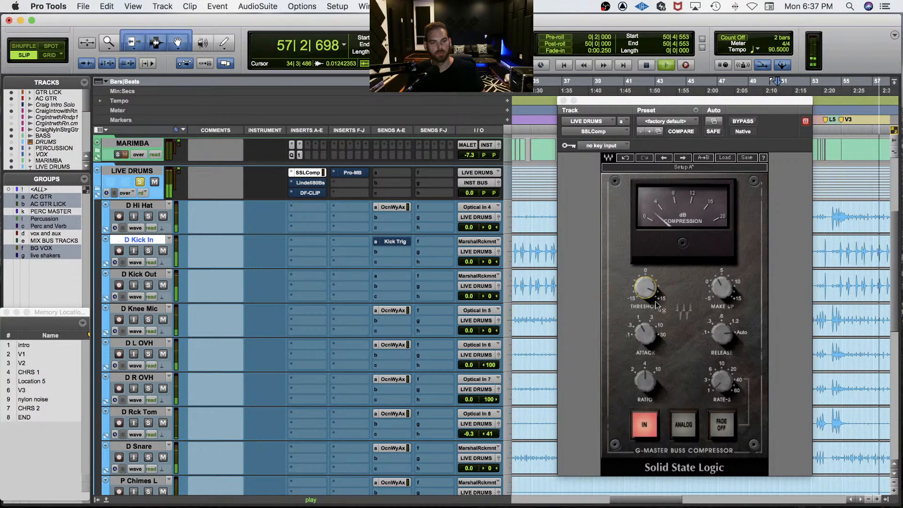
left_click(645, 287)
left_click_drag(645, 288, 645, 285)
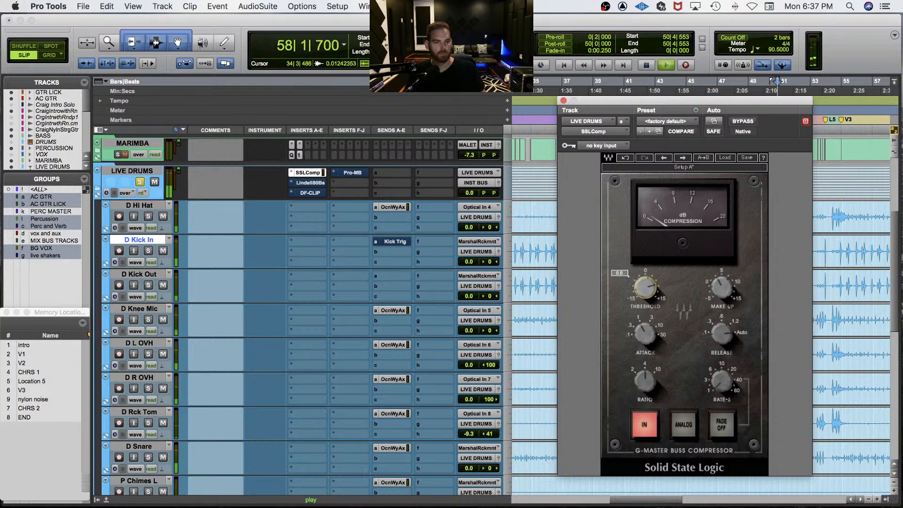
left_click(309, 175, "super")
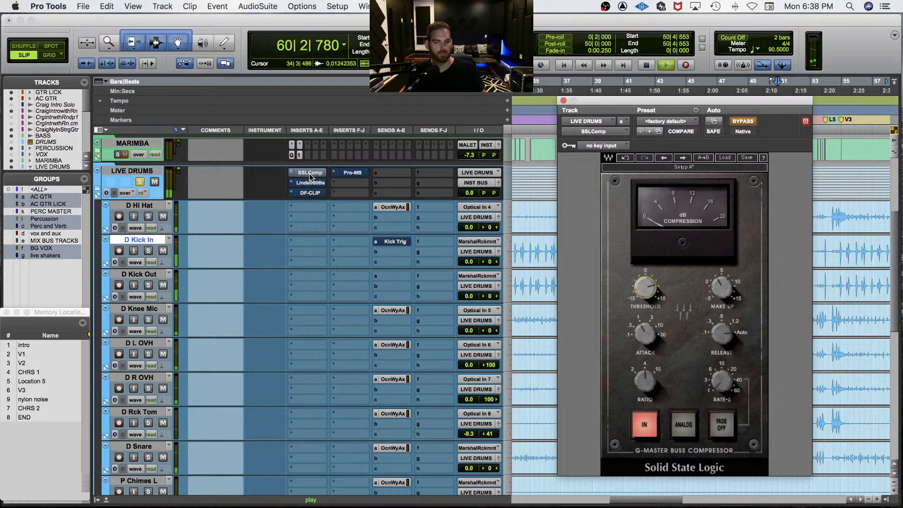
left_click(309, 173, "super")
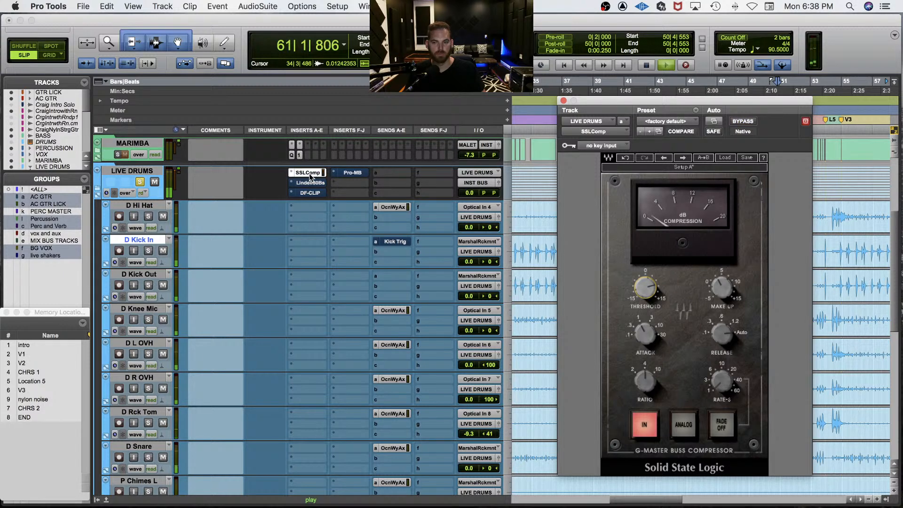
Step: Audition the kick tracks by soloing and unsoloing D Kick In
key("space")
left_click(146, 251)
key("space")
key("space")
left_click(148, 251)
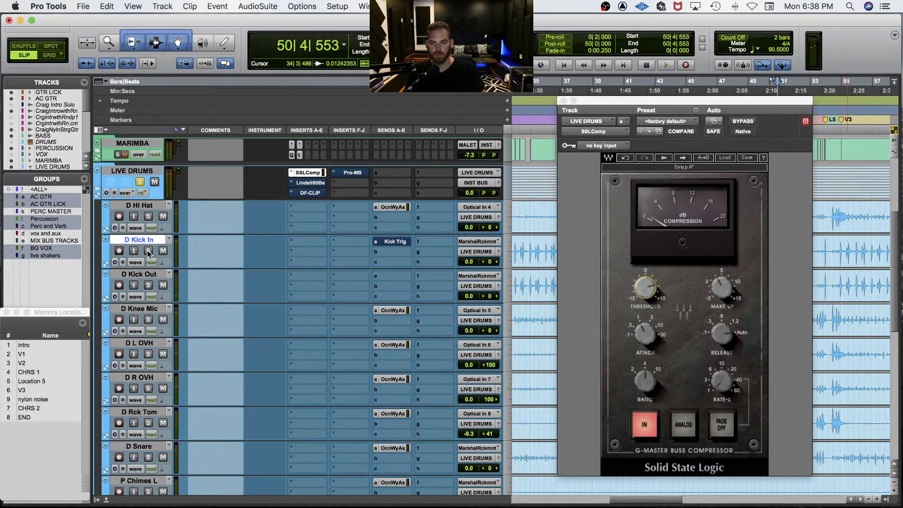
key("space")
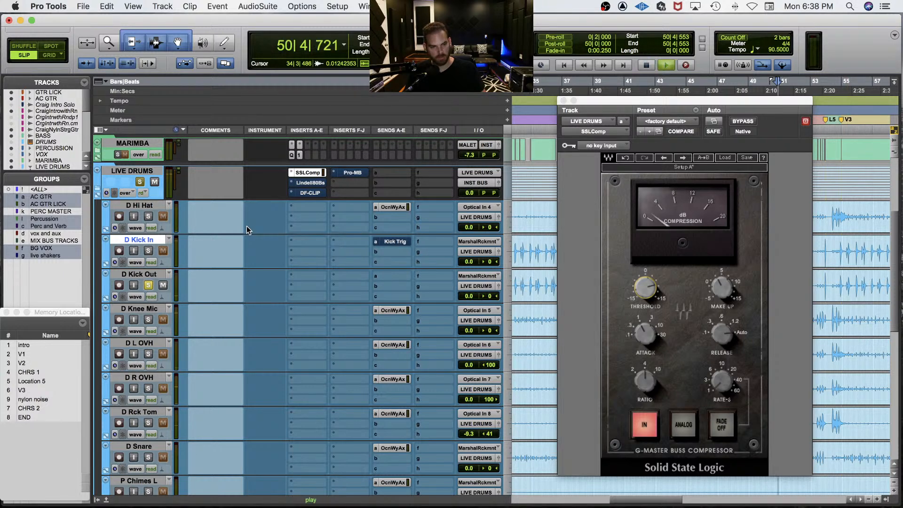
key("space")
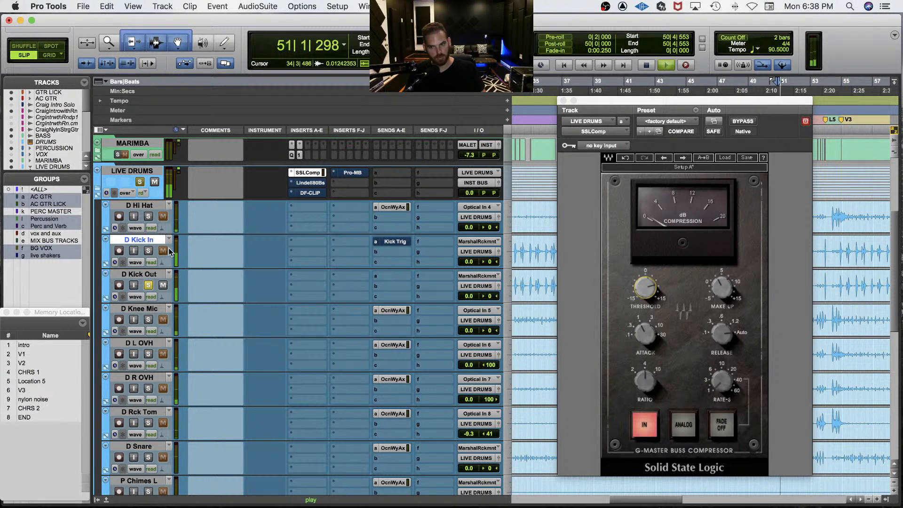
key("space")
Step: Solo D Kick In, play it, and insert FabFilter Pro-Q 3 on its first insert
left_click(148, 251)
key("space")
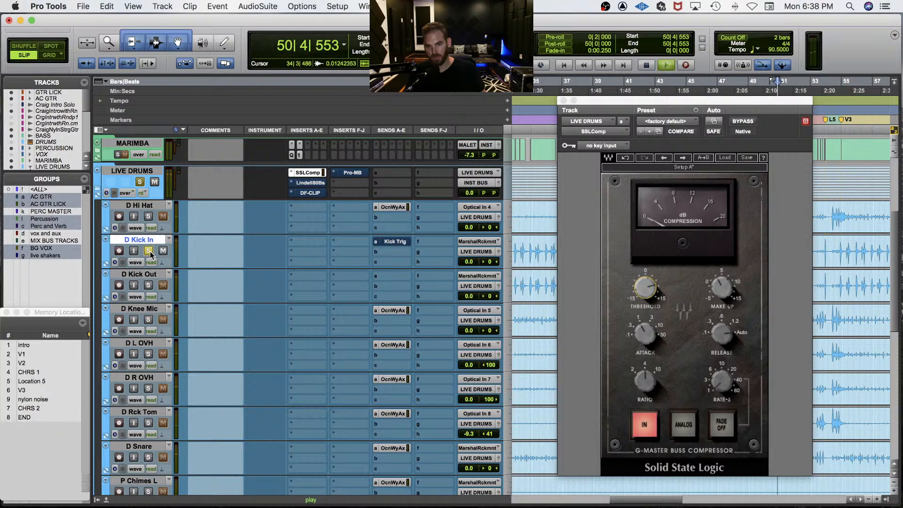
key("space")
key("space")
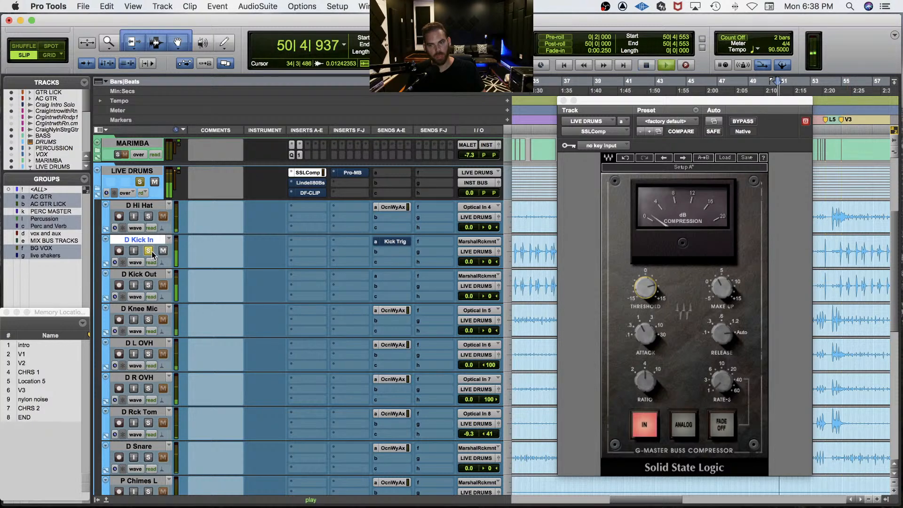
key("space")
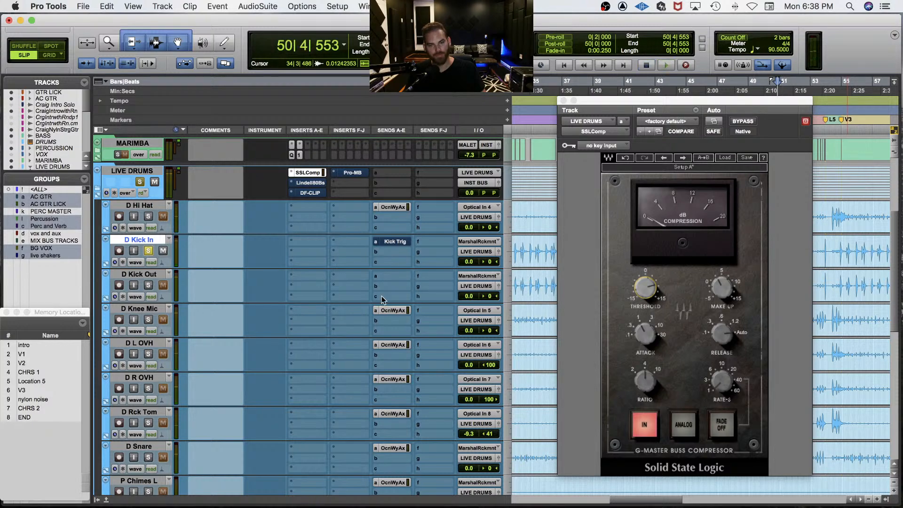
left_click(308, 241)
left_click(341, 213)
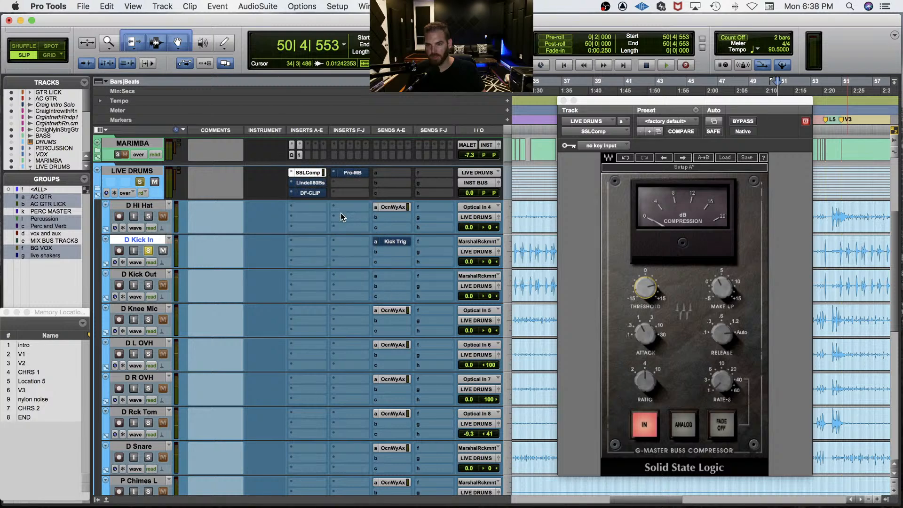
Step: Add a low-cut band on D Kick In's Pro-Q 3 and set it to 100 Hz
left_click_drag(634, 102, 417, 81)
left_click(362, 267)
key("space")
left_click_drag(360, 267, 508, 268)
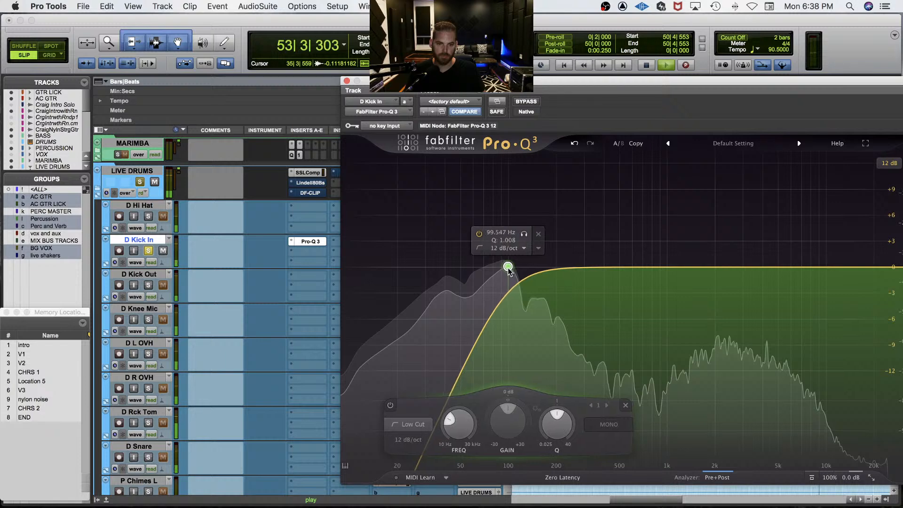
double_click(509, 268)
type("100")
key("Return")
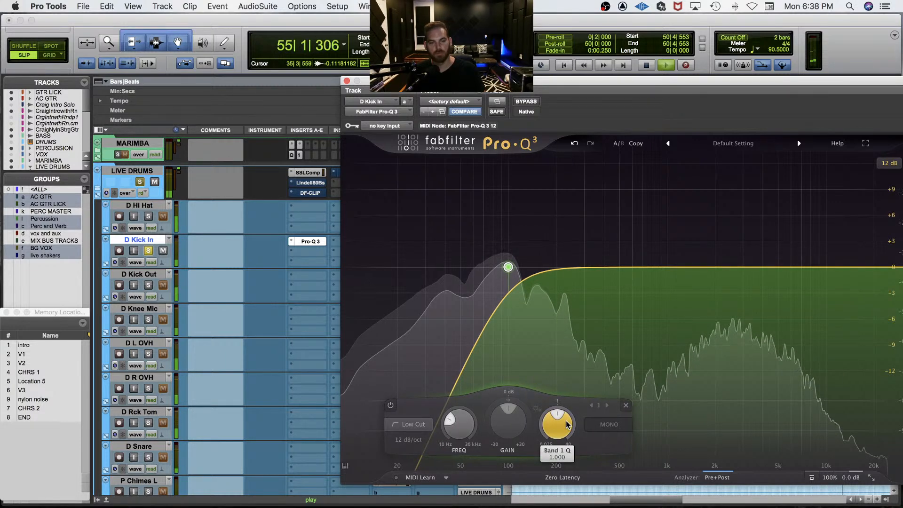
Step: Undo the EQ change, solo D Kick Out too, and re-enter the 100 Hz cutoff
left_click(574, 144)
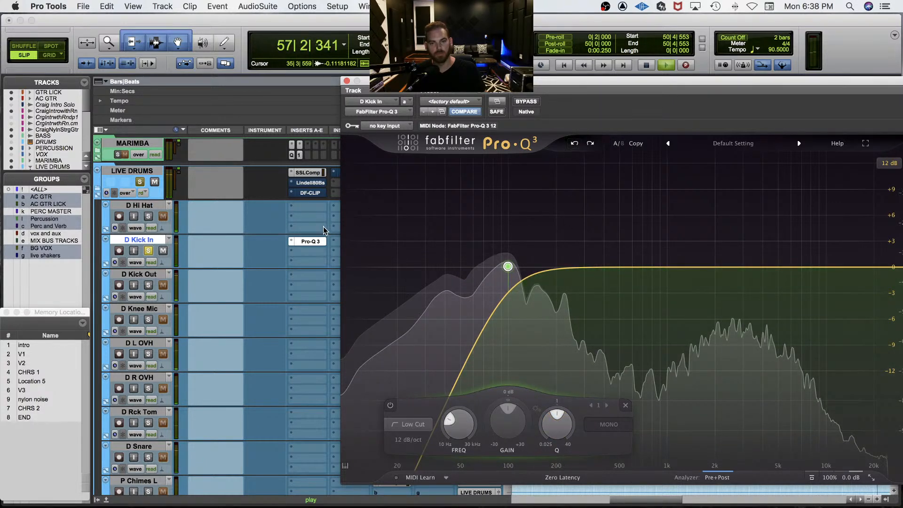
left_click(148, 285)
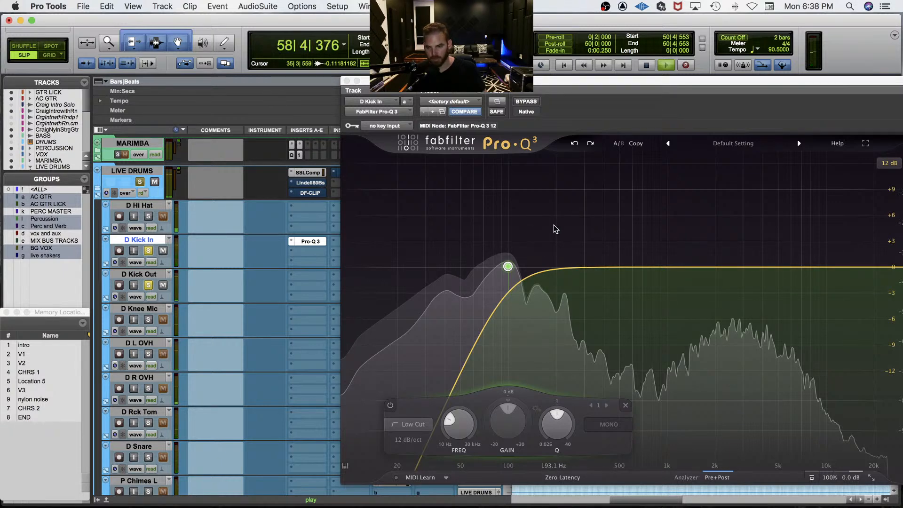
mouse_move(537, 237)
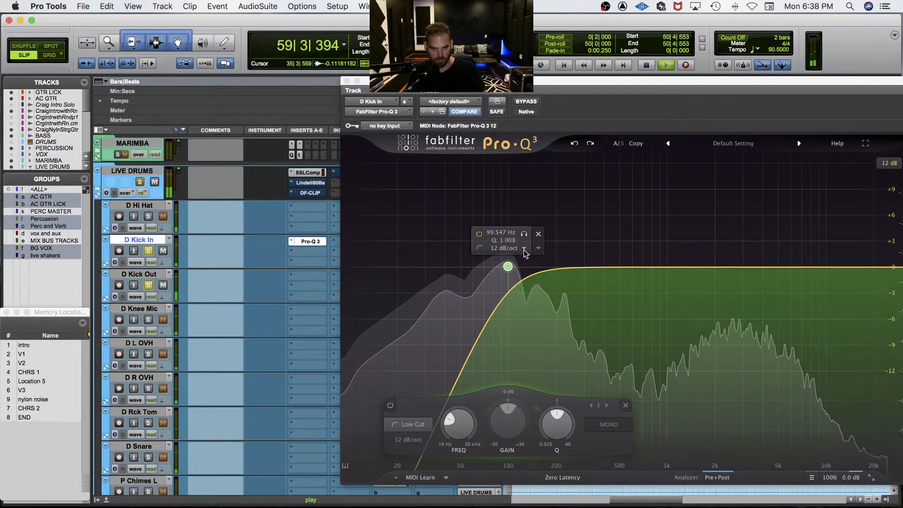
left_click(507, 268)
type("100")
key("Return")
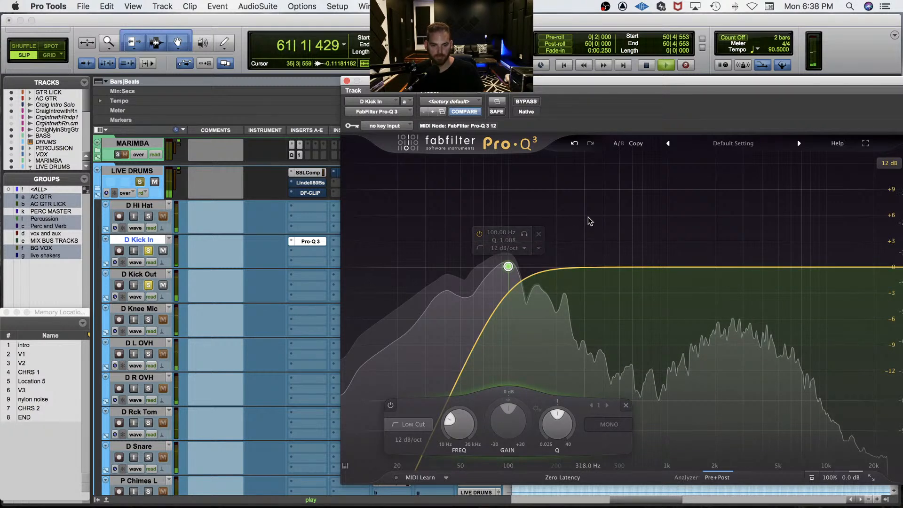
Step: Close the EQ, raise D Kick In to +3.6, and check Kick Trig's Trigger 2 plugin
left_click(304, 243)
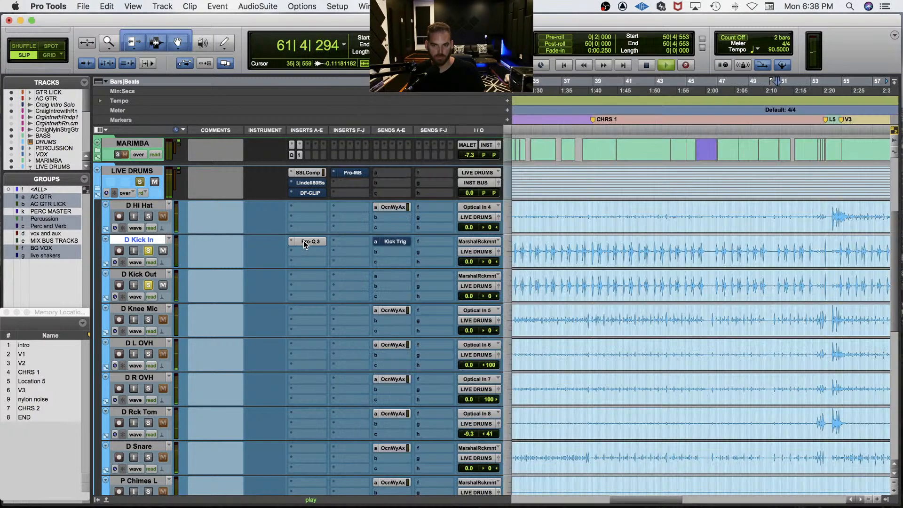
left_click(463, 263)
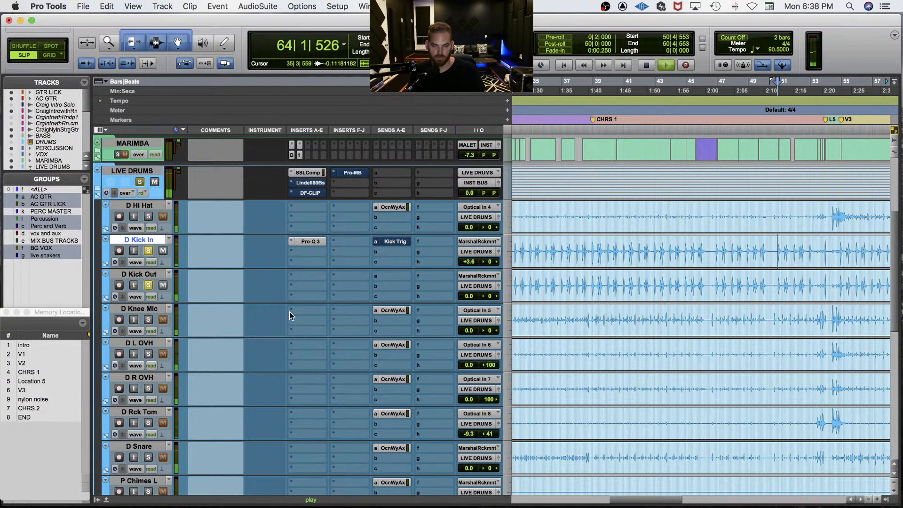
scroll(269, 314, "down", 5)
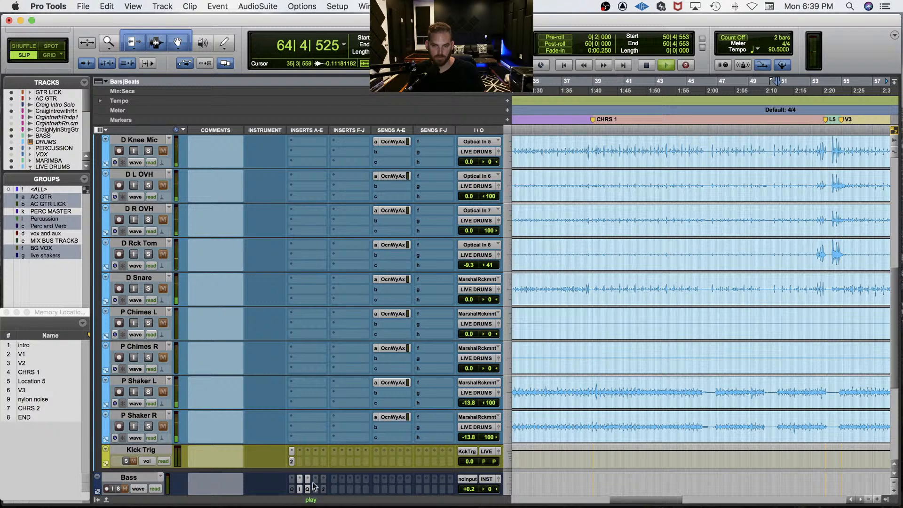
left_click(291, 460)
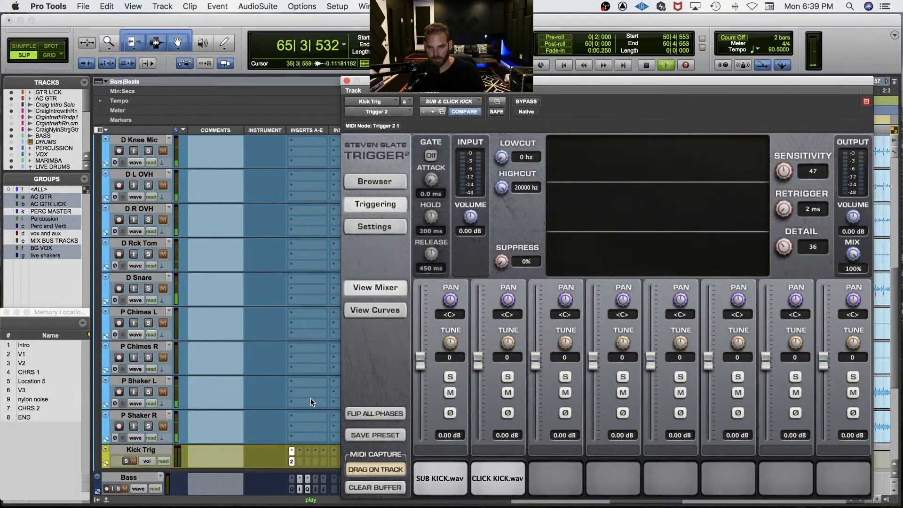
key("space")
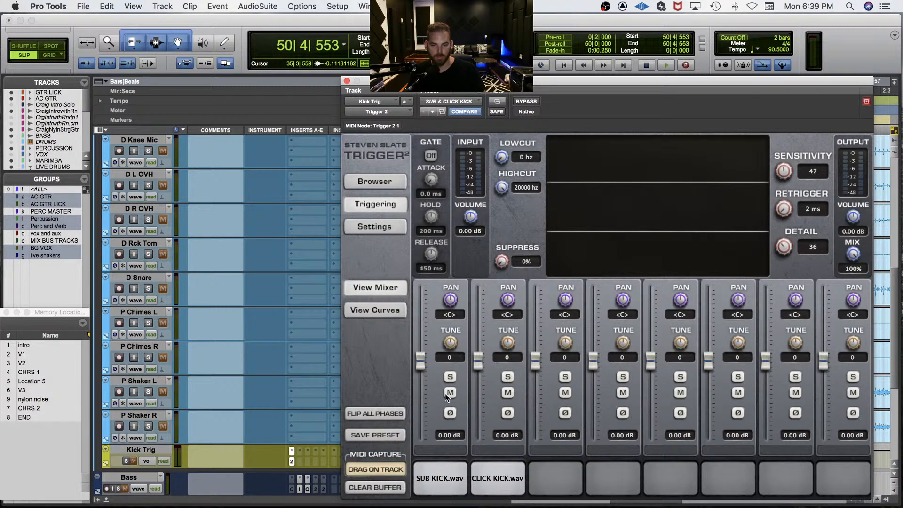
left_click(291, 461)
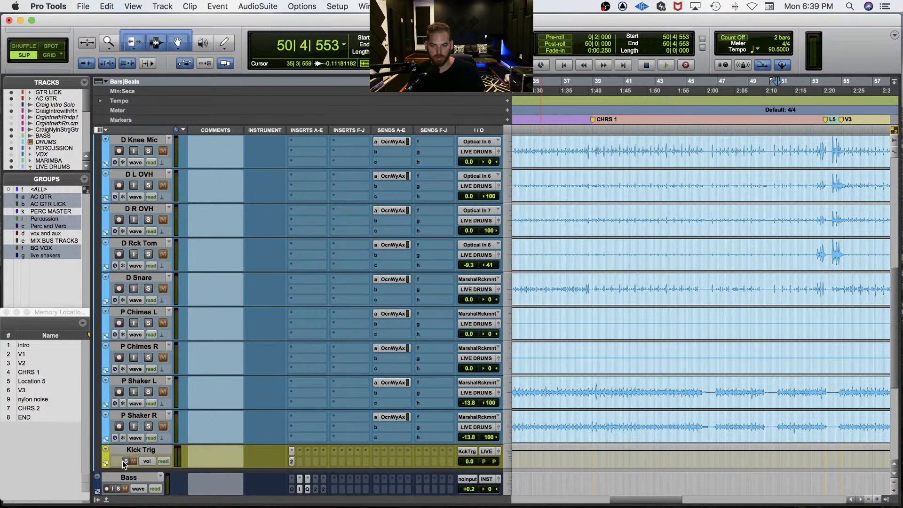
Step: Move Kick Trig up under LIVE DRUMS and lower its fader to about -4.8 dB
left_click_drag(132, 449, 167, 197)
key("space")
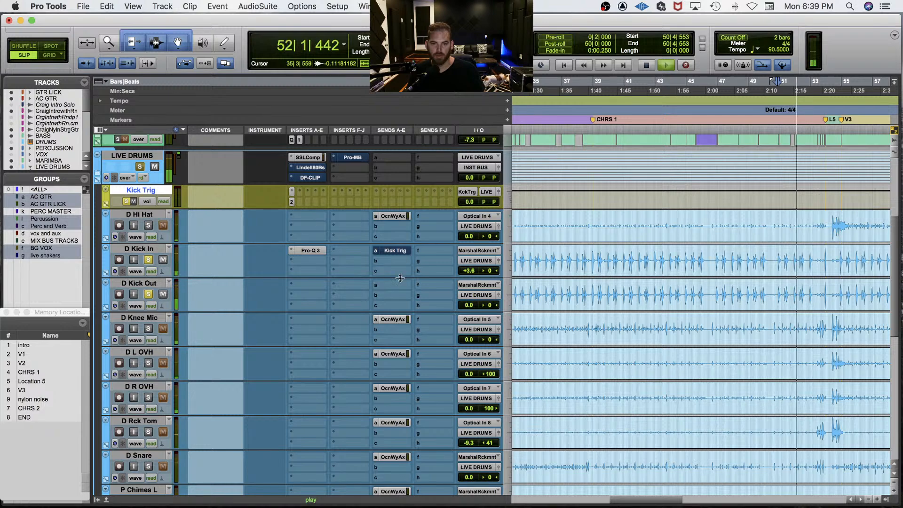
left_click(291, 199)
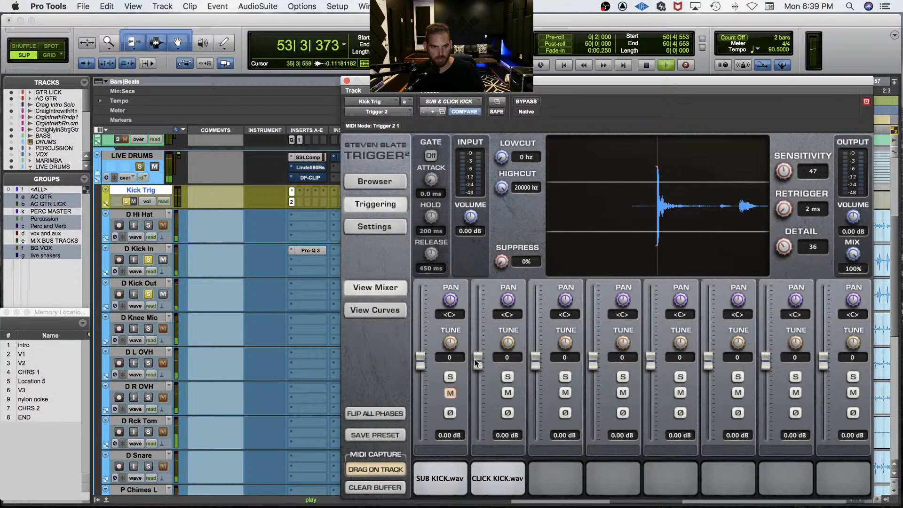
left_click(346, 81)
left_click_drag(469, 202, 471, 203)
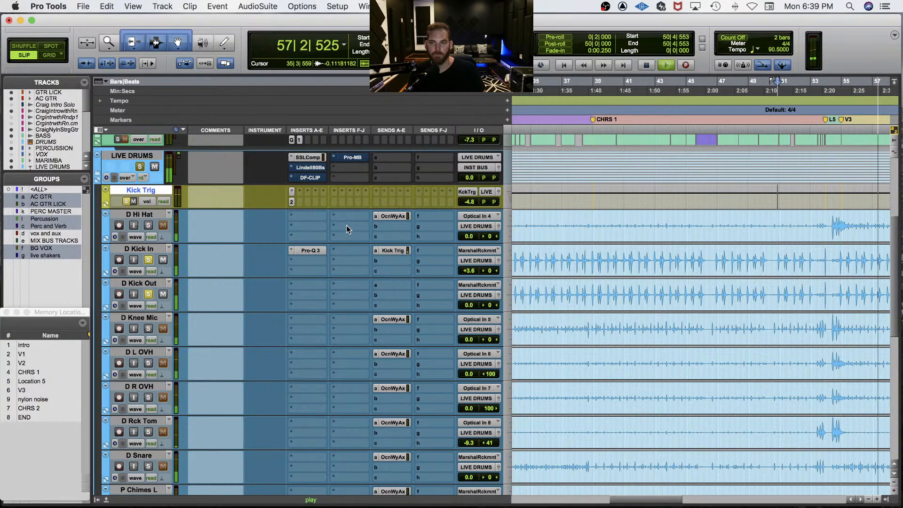
Step: Nudge Kick Trig's volume to -4.7 dB during playback
key("space")
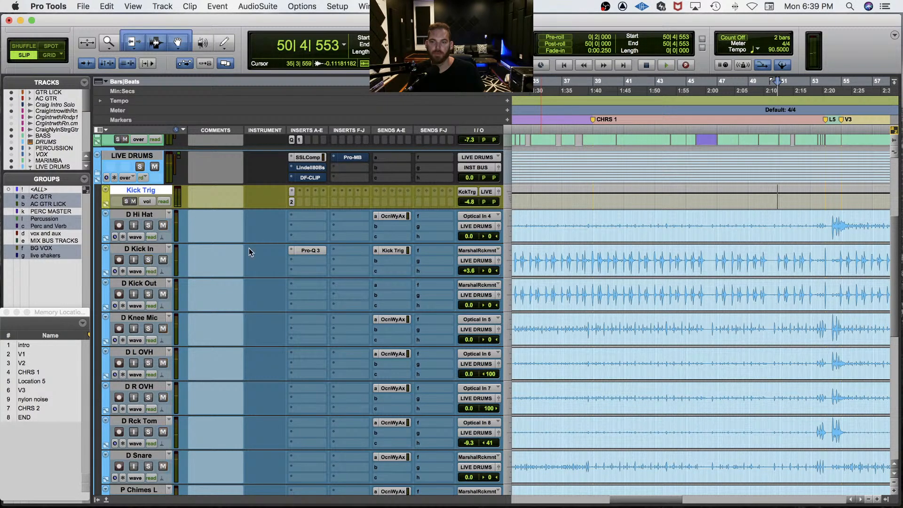
key("space")
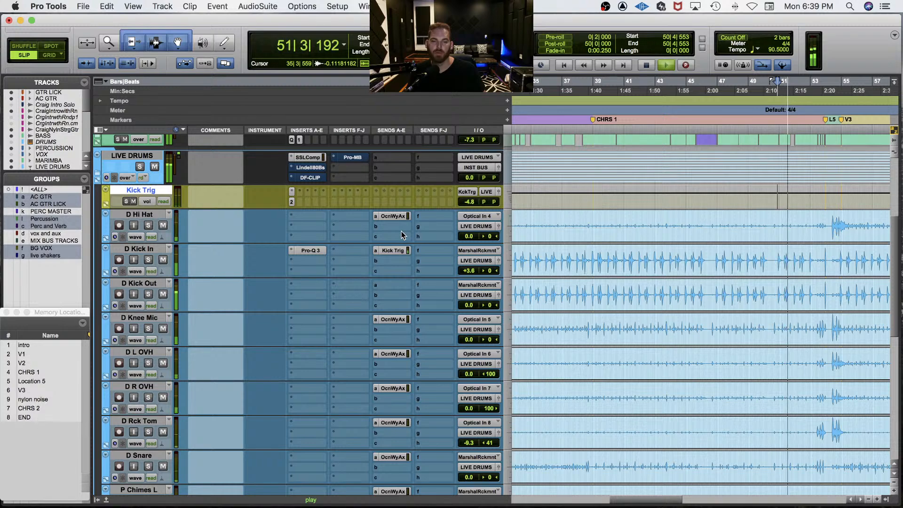
left_click(470, 202)
left_click_drag(470, 204, 477, 204)
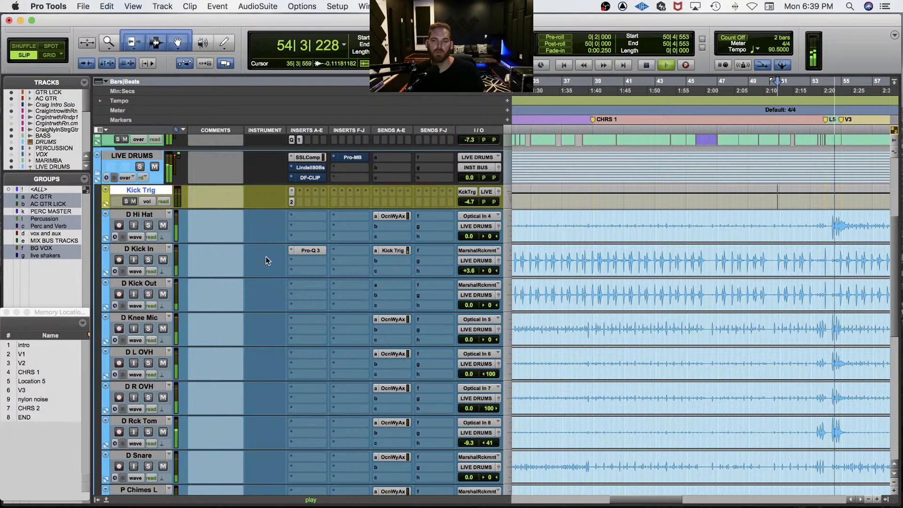
Step: Open the SSLComp on LIVE DRUMS, solo the track, and bypass the compressor
key("space")
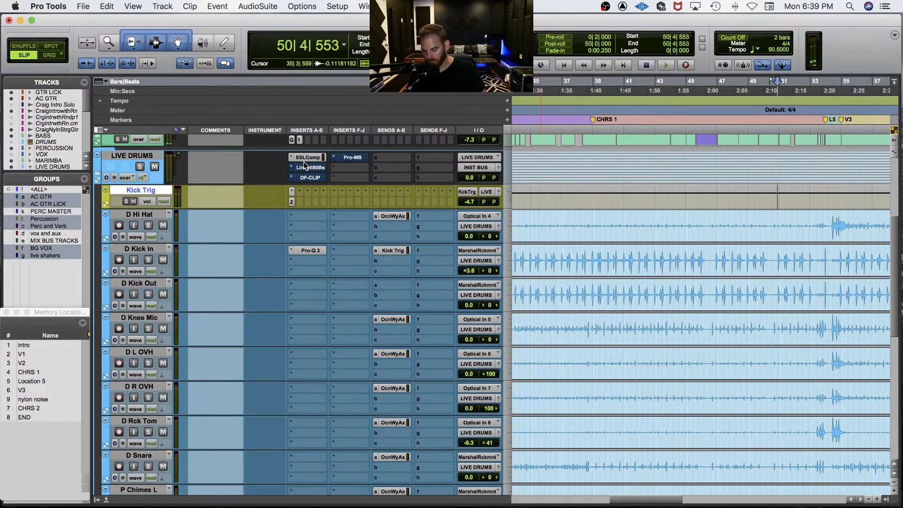
key("space")
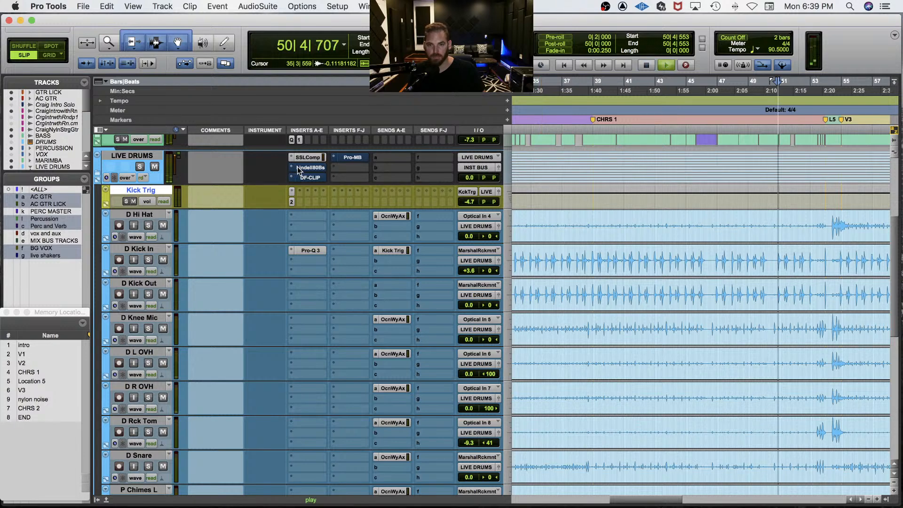
left_click(307, 156)
left_click(140, 167)
left_click(308, 158, "super")
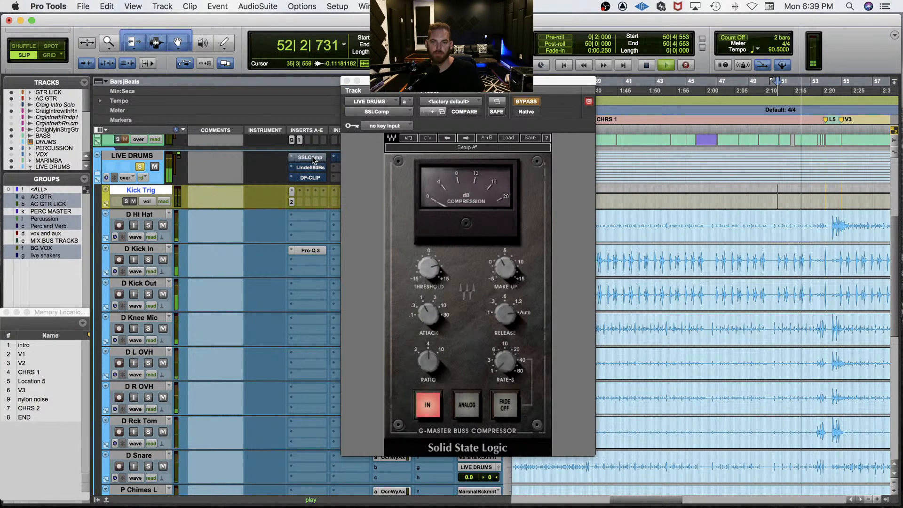
Step: Re-enable the SSLComp and lower its threshold from 8.5 to 8.4
left_click(308, 158, "super")
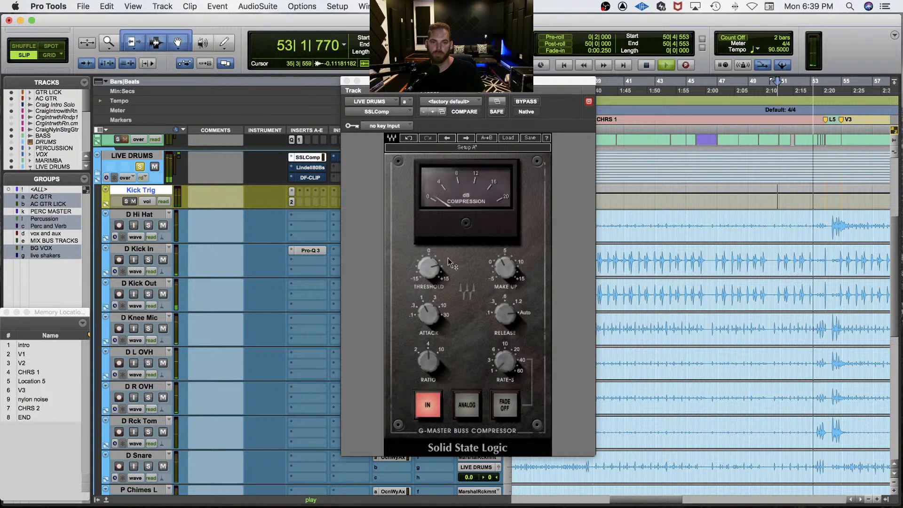
left_click(429, 267)
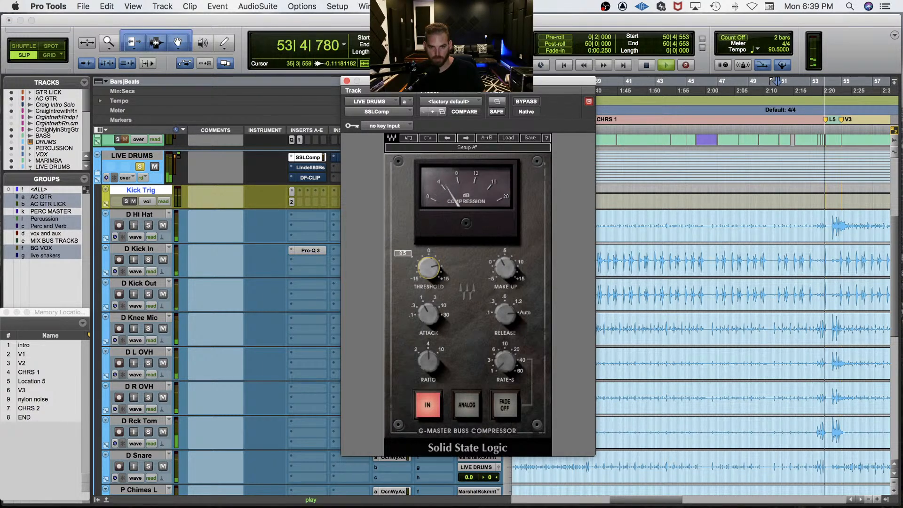
key("space")
key("space")
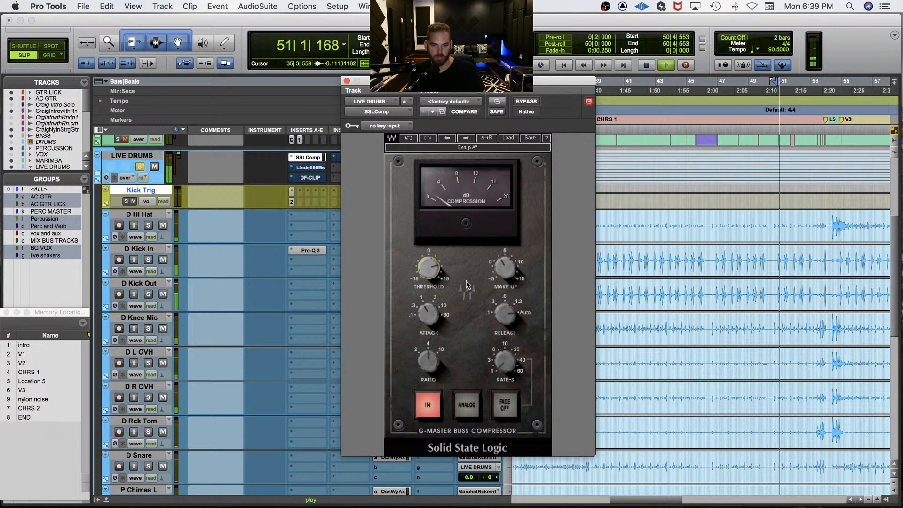
left_click_drag(428, 268, 427, 271)
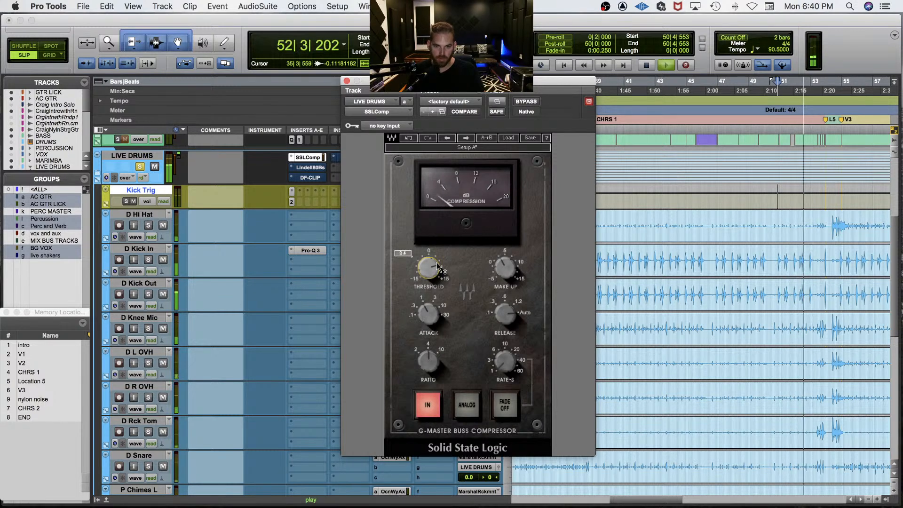
Step: A/B the compressor with bypass during playback, then close its window
key("space")
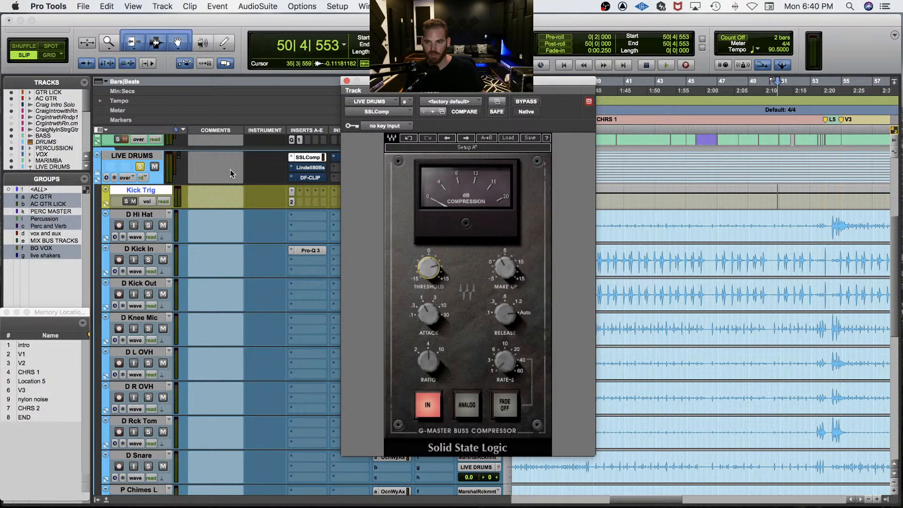
key("space")
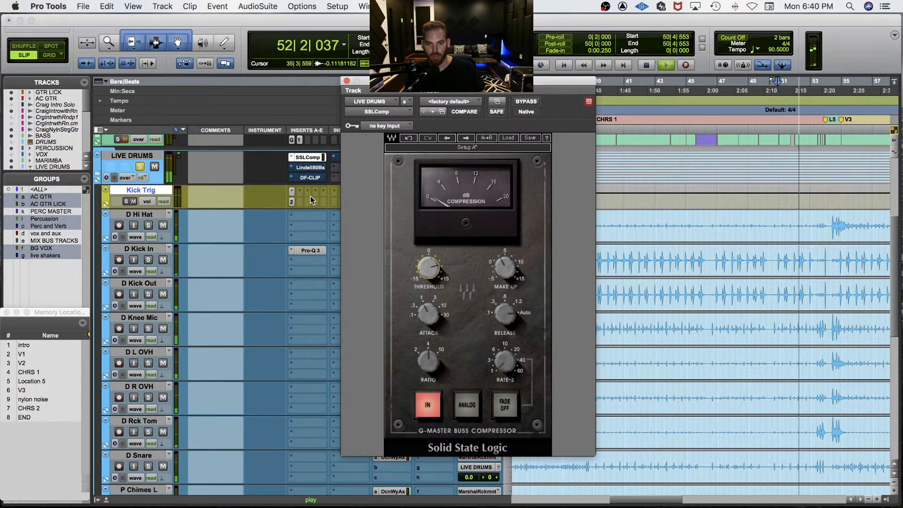
left_click(308, 155, "super")
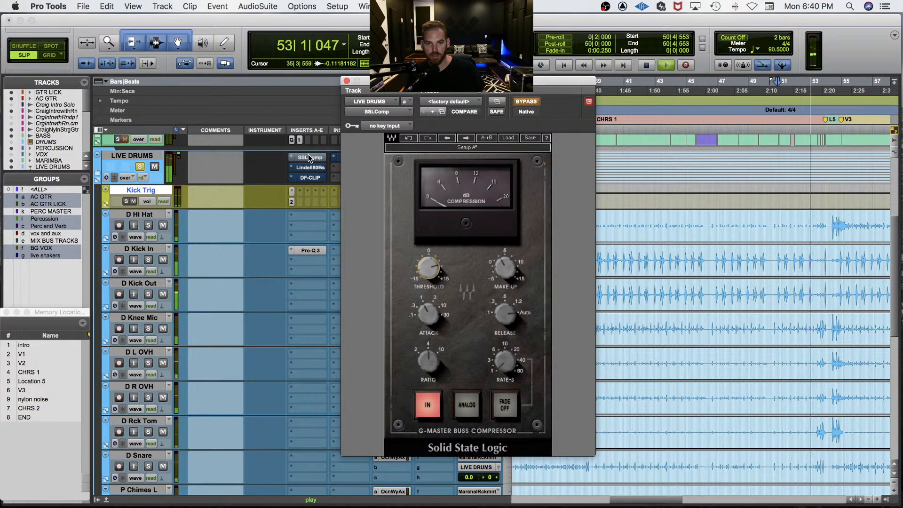
left_click(309, 157, "super")
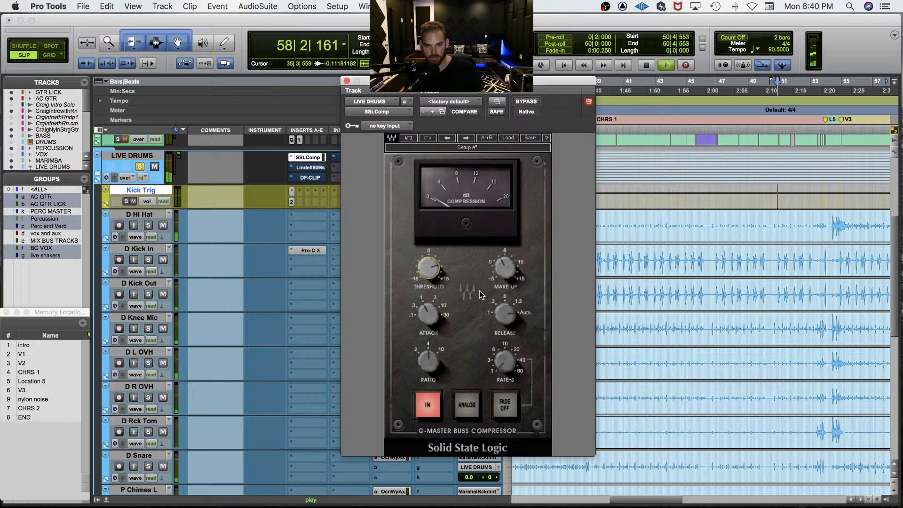
left_click(313, 158)
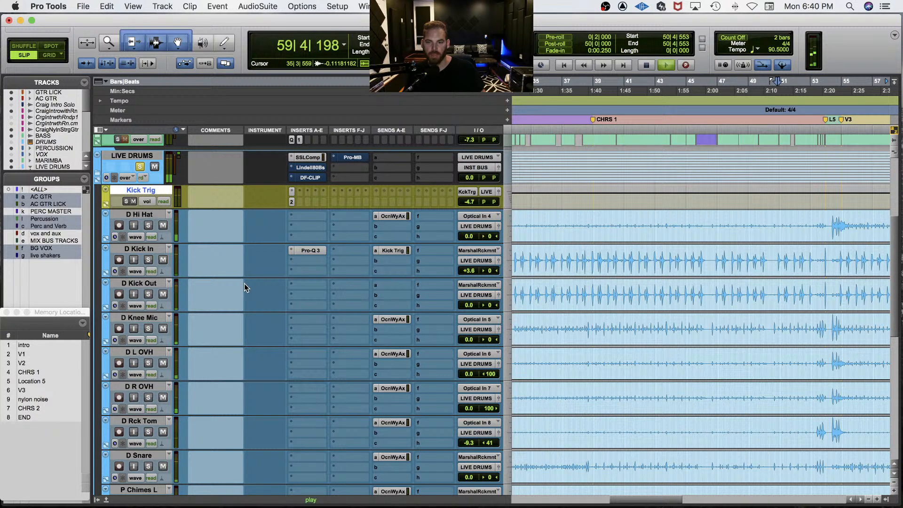
Step: Stop playback and collapse the LIVE DRUMS folder track
scroll(244, 283, "down", 4)
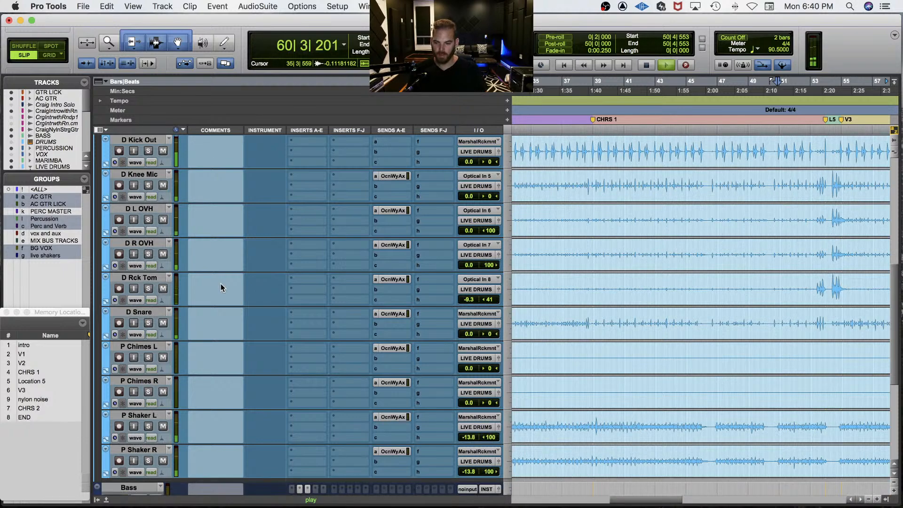
scroll(225, 280, "down", 3)
key("space")
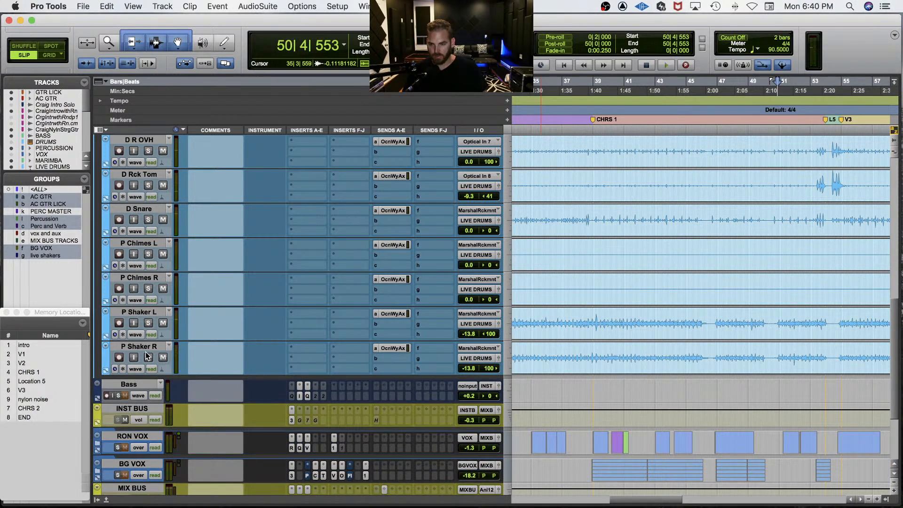
scroll(263, 316, "up", 6)
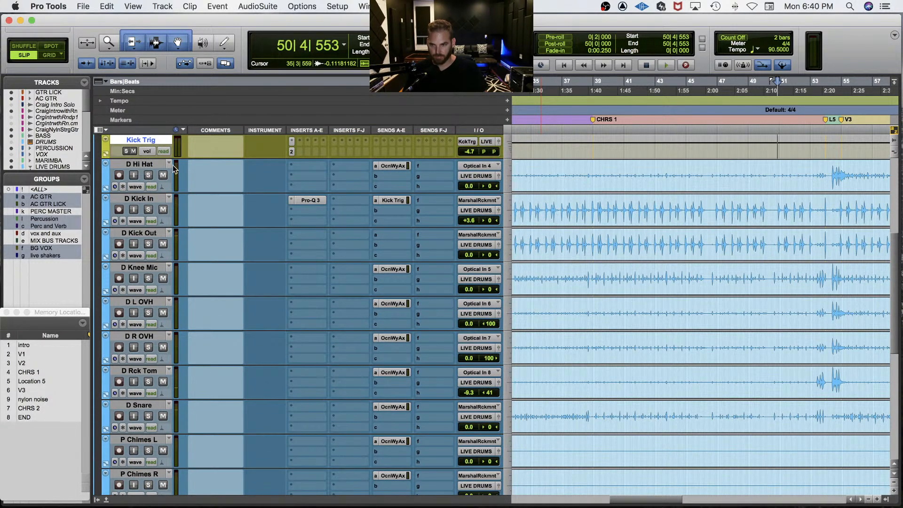
scroll(187, 156, "up", 4)
left_click(137, 223)
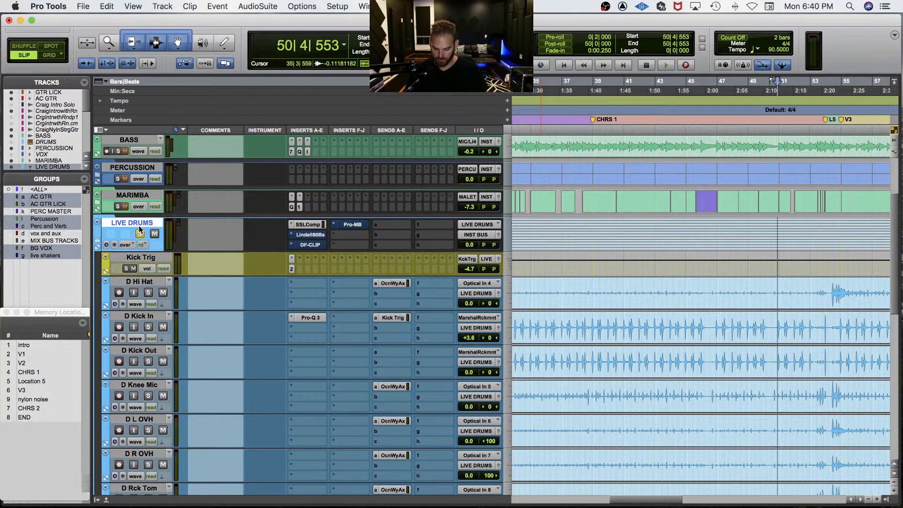
key("shift+f")
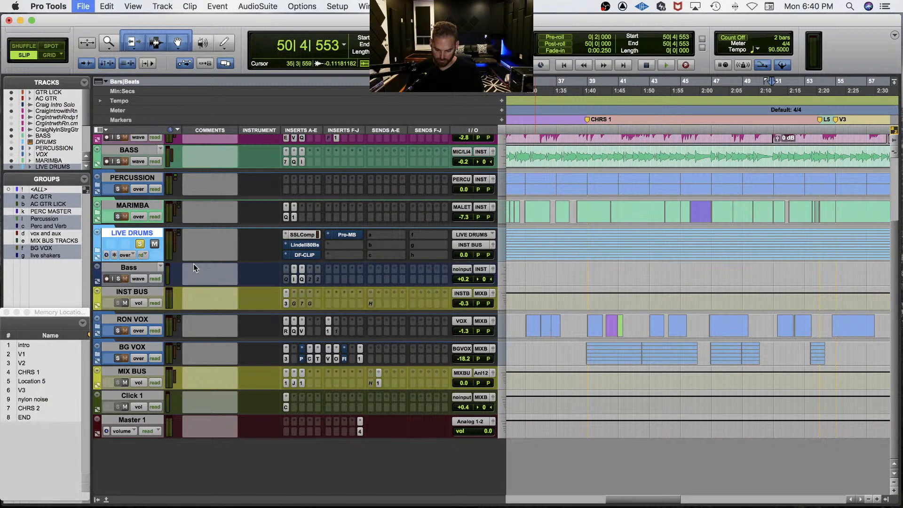
Step: Import Ocean Way Aux as a new track from He Always Rode For The Brand.ptx
key("super+o")
double_click(574, 91)
scroll(359, 340, "down", 10)
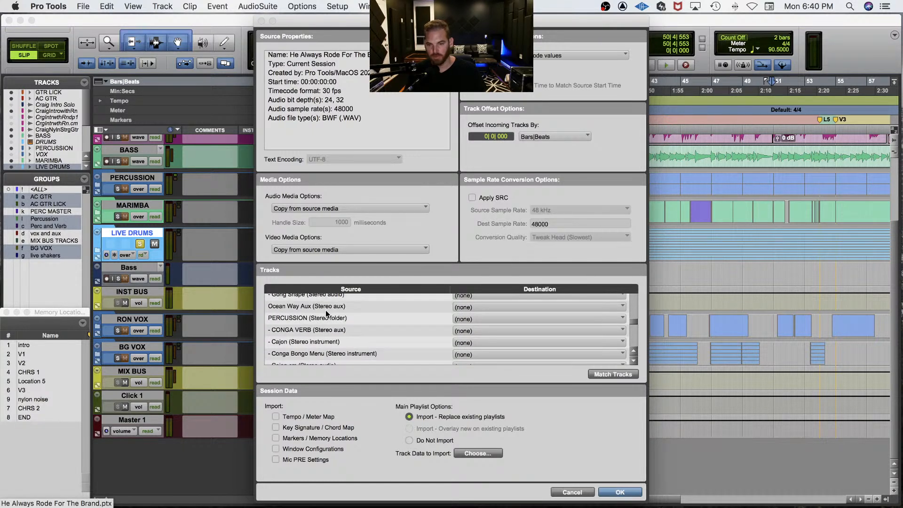
left_click(330, 310)
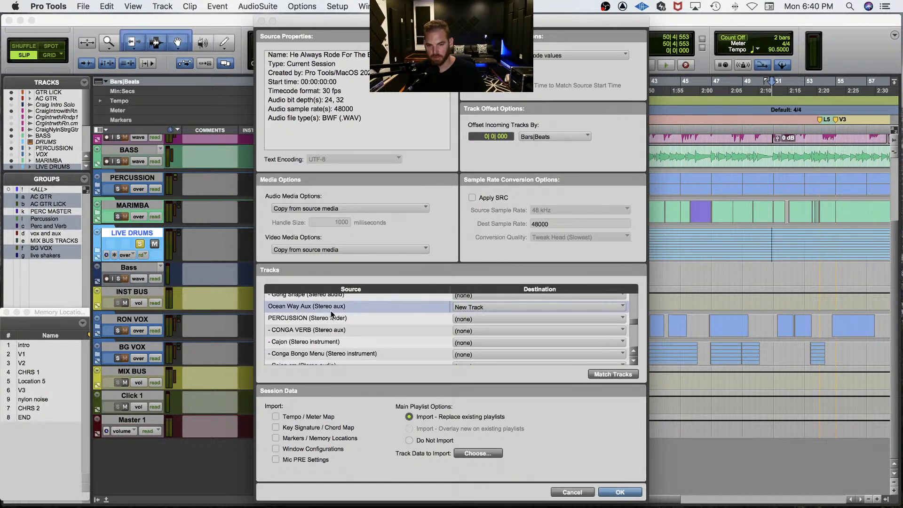
left_click(619, 492)
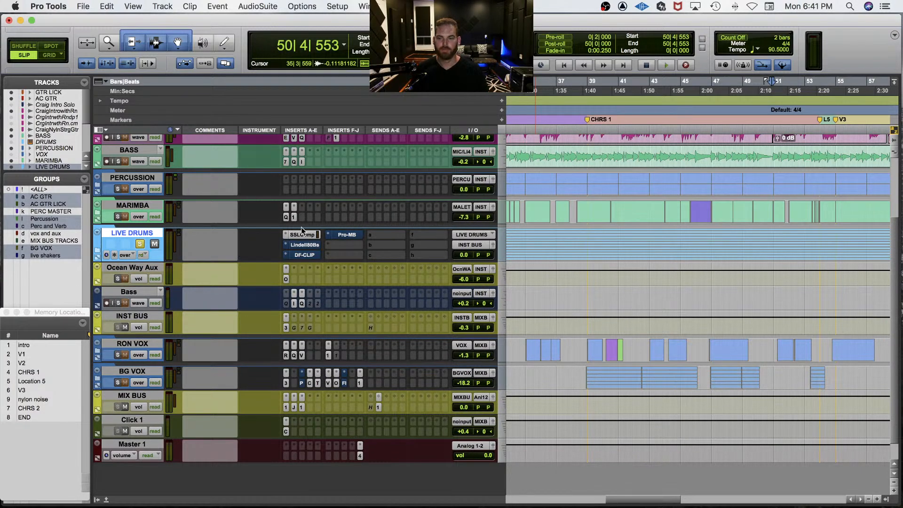
Step: Check LIVE DRUMS' sends and Ocean Way Aux's level, undoing the level reset
left_click(391, 234)
left_click(238, 232)
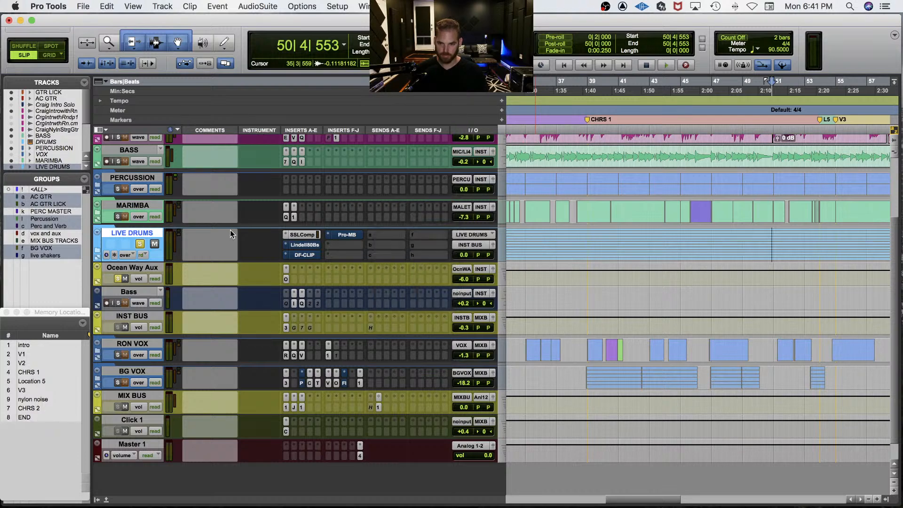
key("shift+f")
key("space")
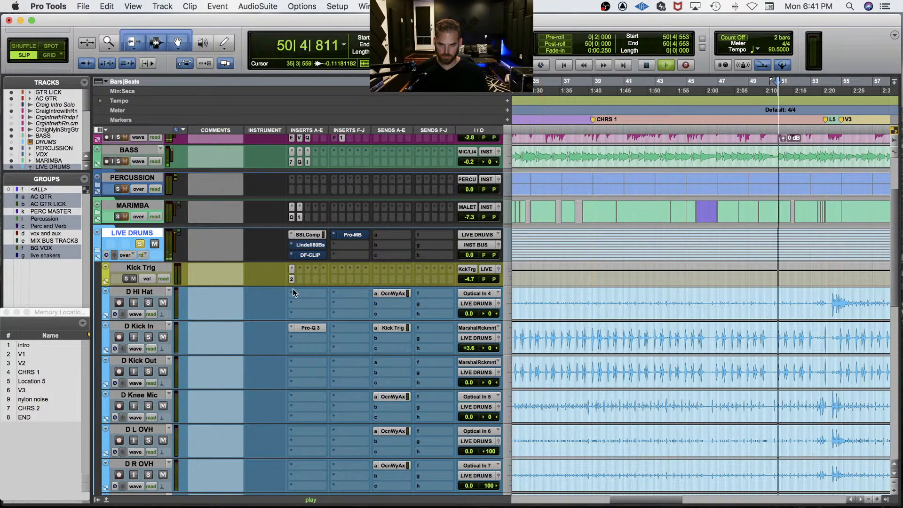
key("shift+f")
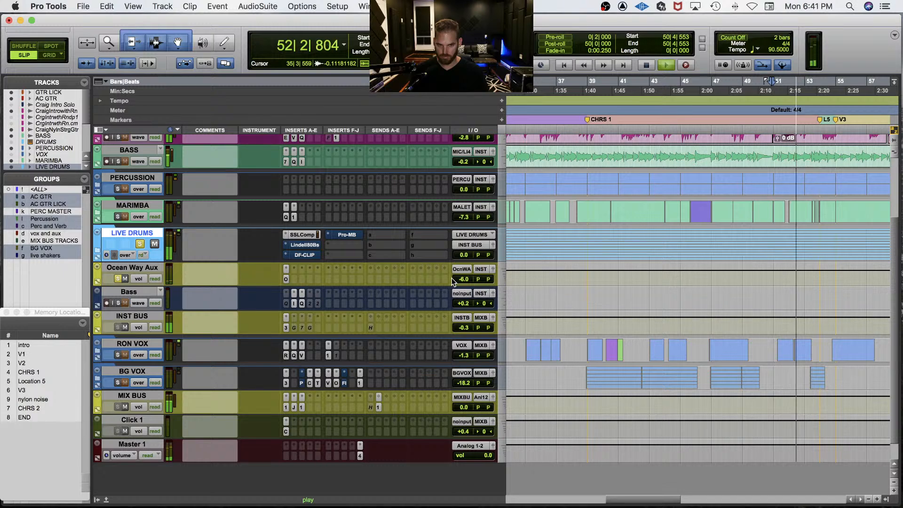
left_click(463, 280, "alt")
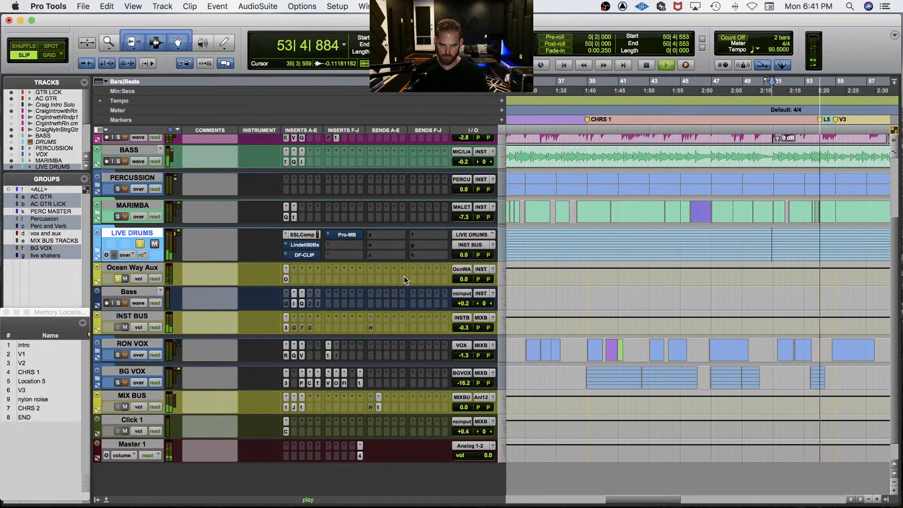
key("space")
key("space")
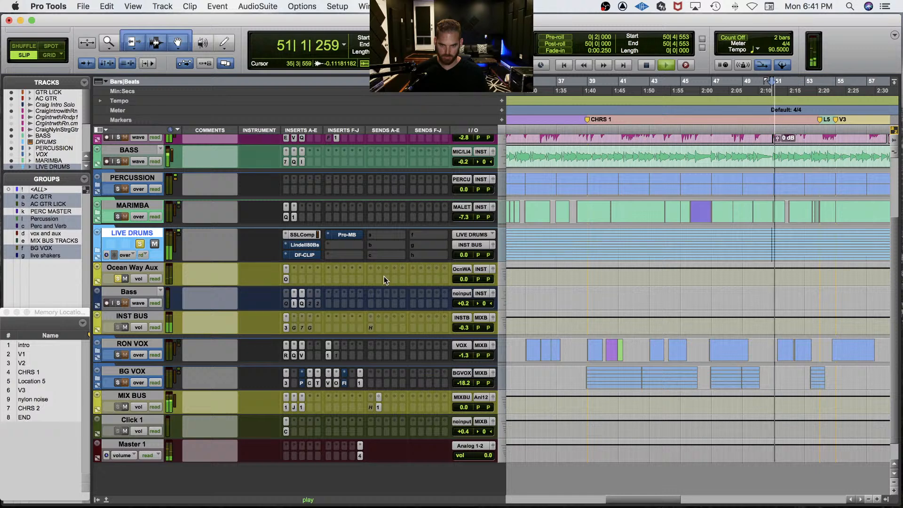
key("super+z")
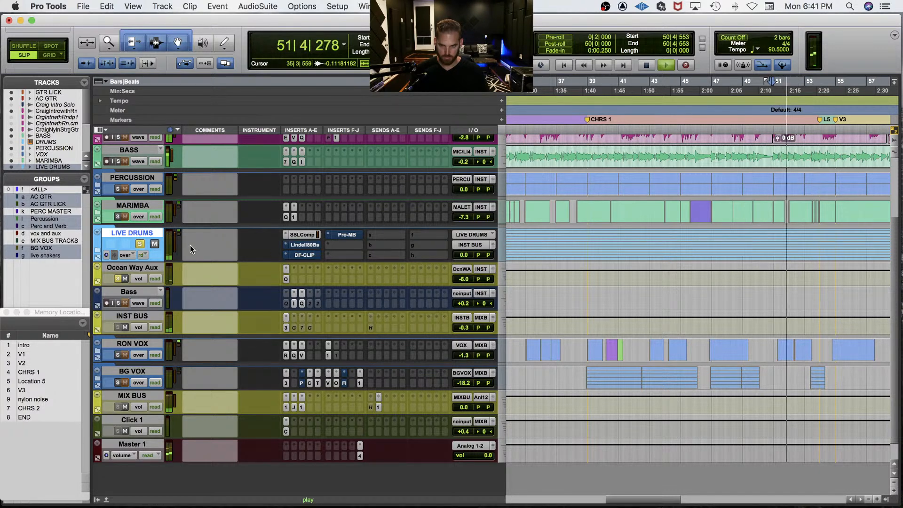
Step: Solo Ocean Way Aux, select D Hi Hat through P Shaker R, and start a new group
left_click(118, 279)
key("space")
key("shift+f")
left_click(151, 290)
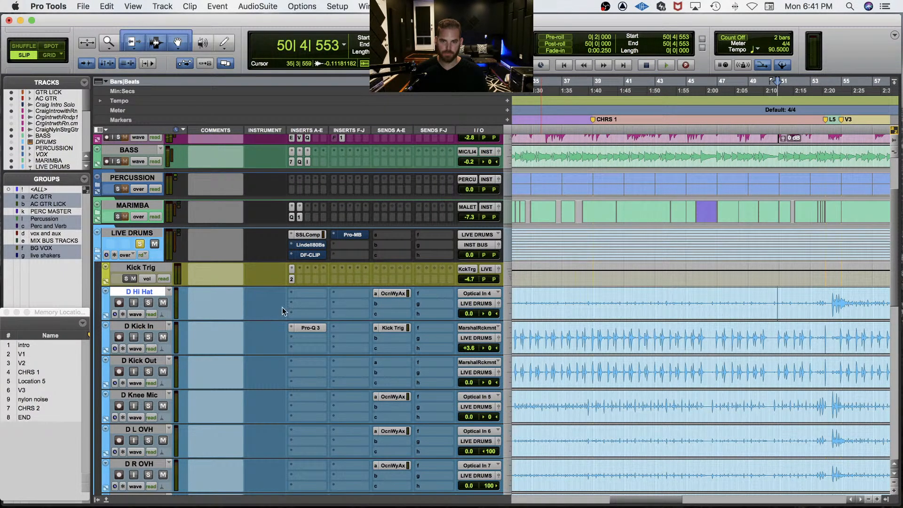
scroll(236, 333, "down", 10)
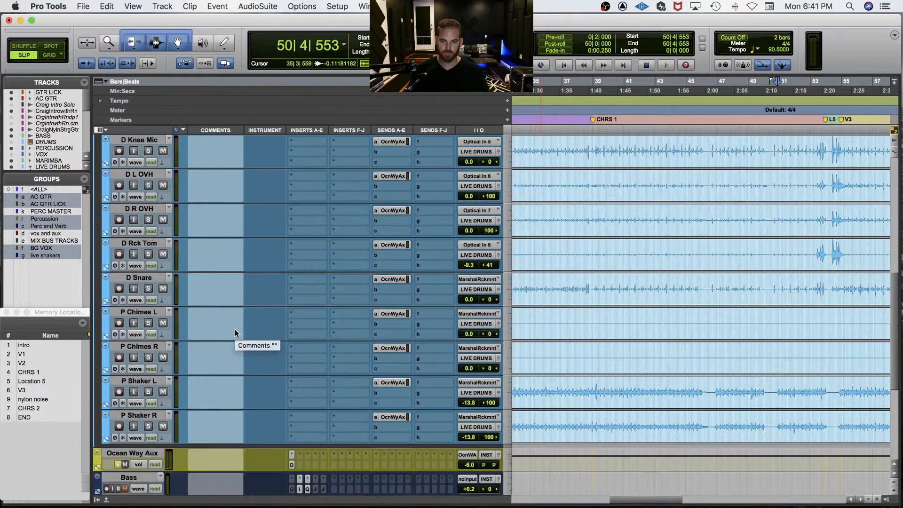
left_click(136, 346, "shift")
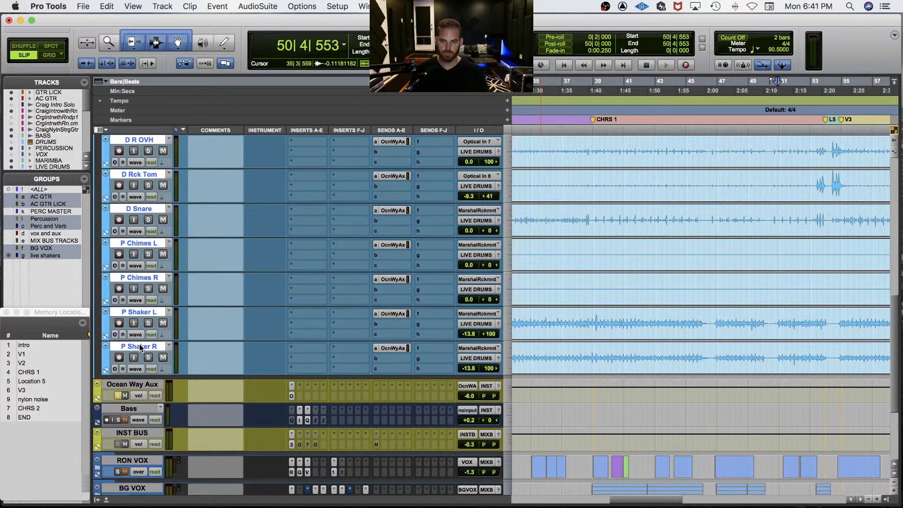
scroll(228, 304, "up", 12)
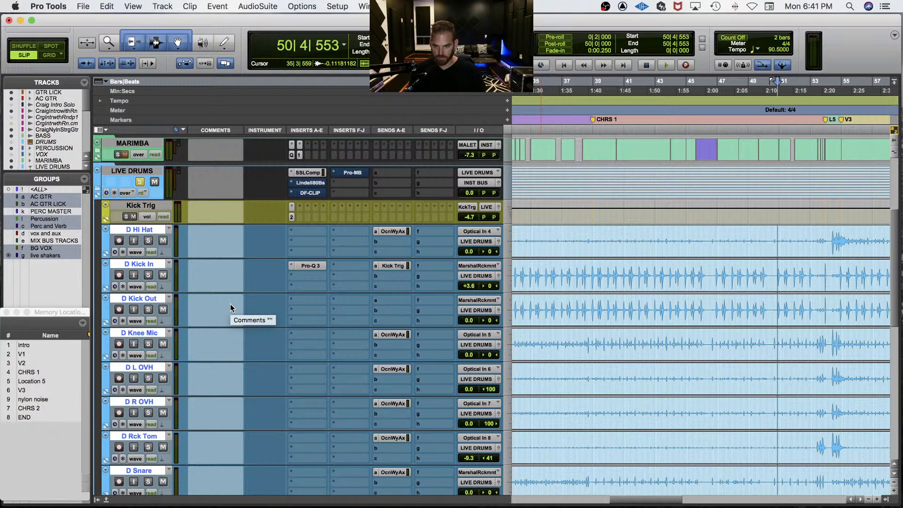
key("super+g")
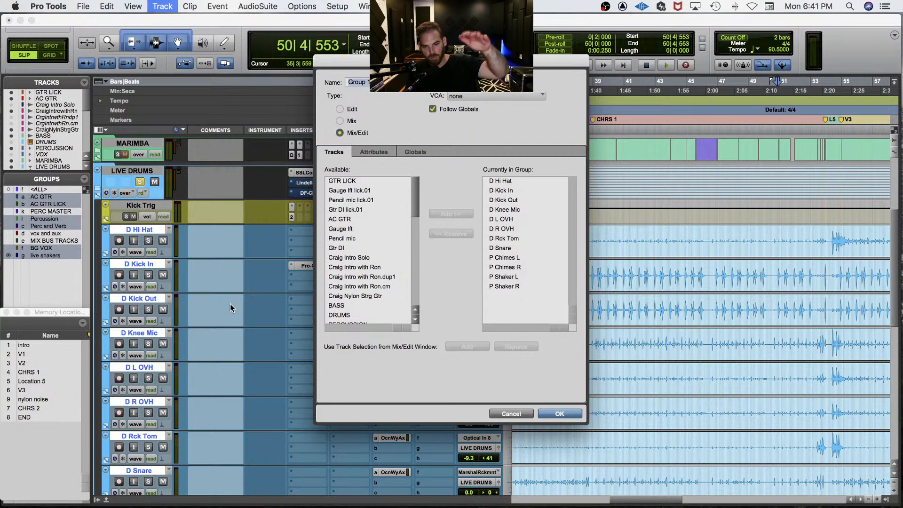
Step: Create the Mix/Edit group 'live drums' linking only Send a levels, not global attributes
type("live dru")
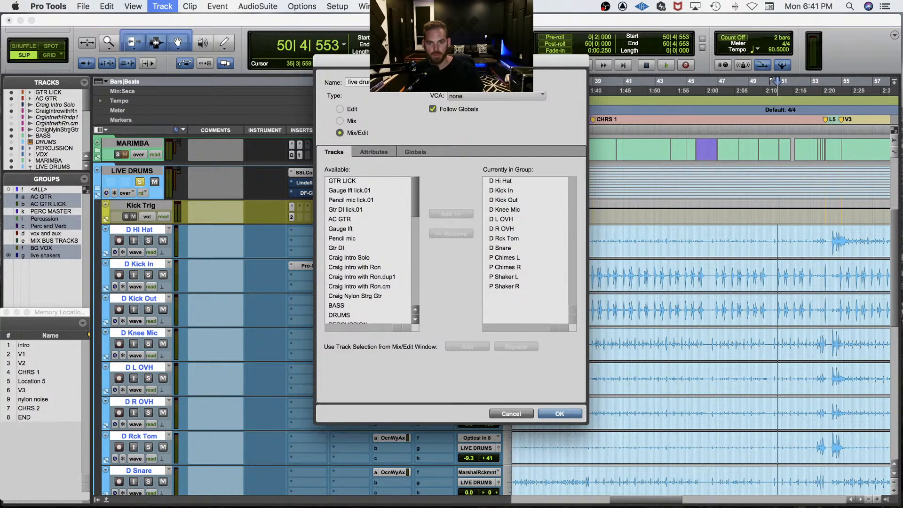
left_click(414, 152)
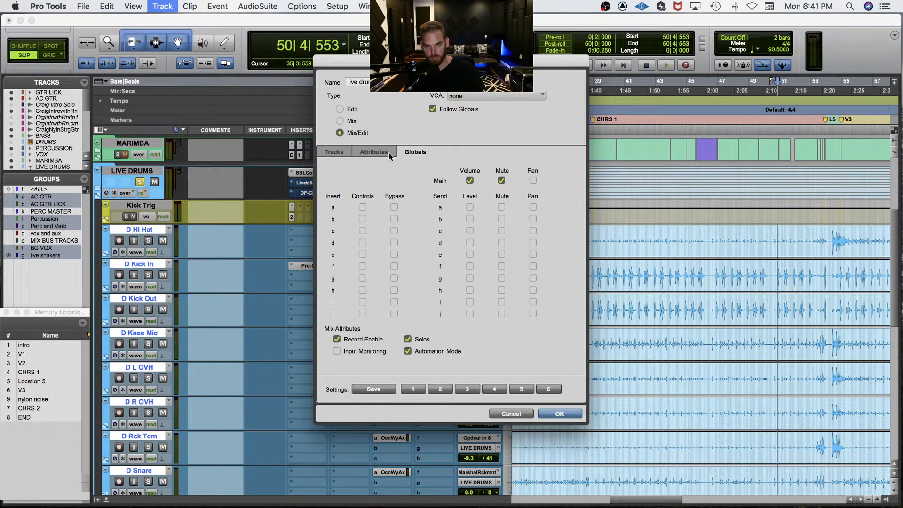
left_click(469, 207)
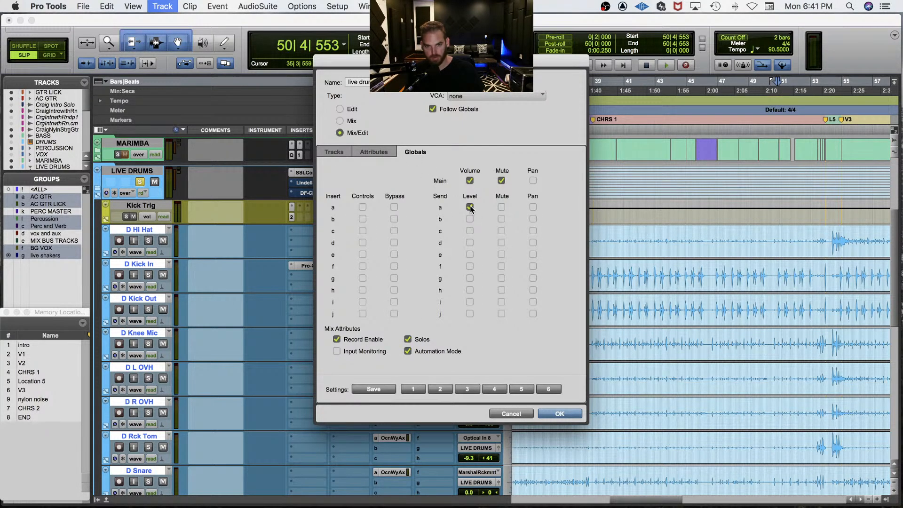
left_click(378, 152)
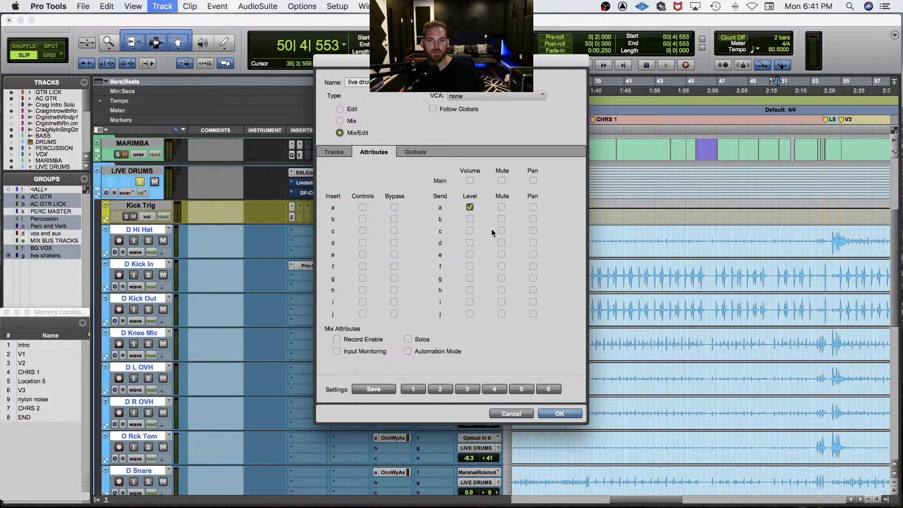
left_click(567, 414)
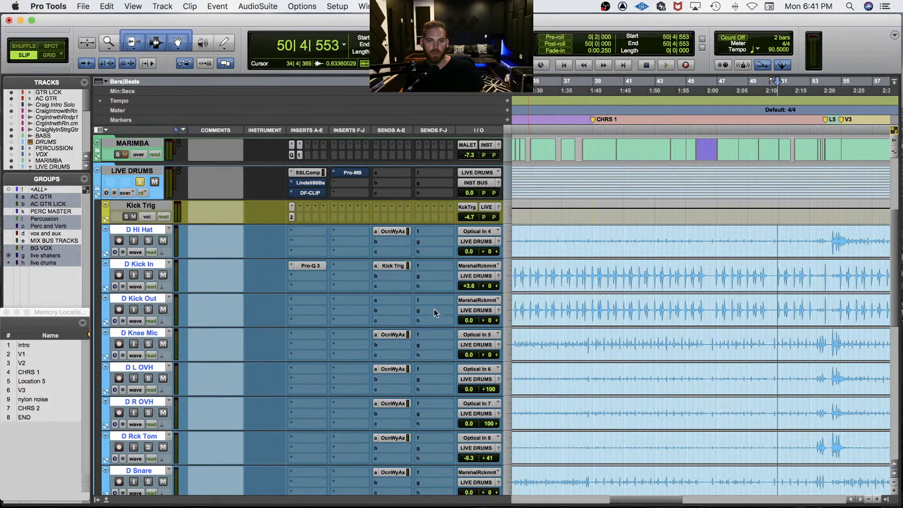
Step: Raise the grouped OcnWyAx drum reverb sends to about -0.9 dB while playing
left_click(395, 233)
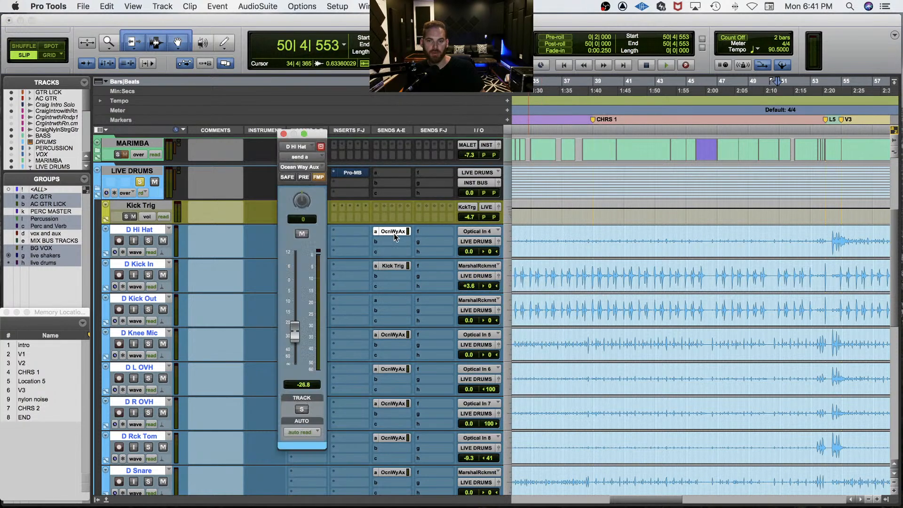
left_click(393, 334)
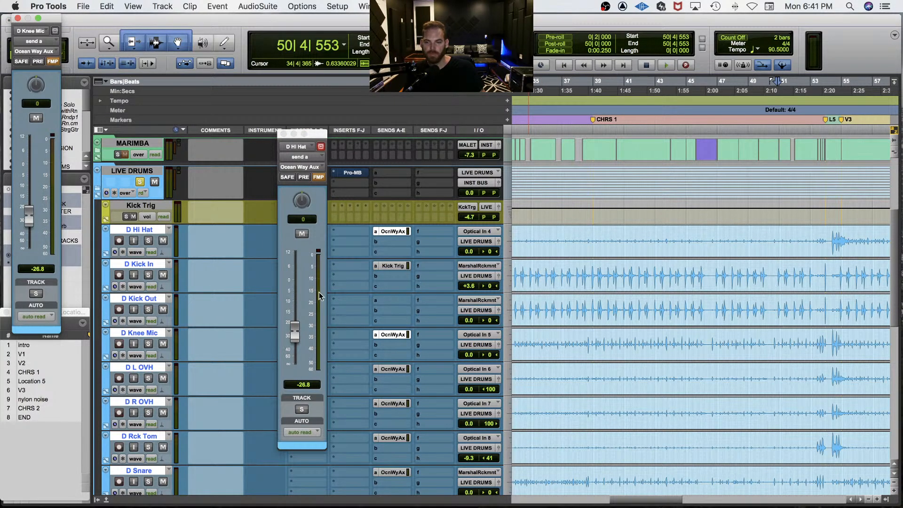
mouse_move(291, 328)
left_mouse_down()
mouse_move(291, 338)
mouse_move(292, 328)
left_mouse_up()
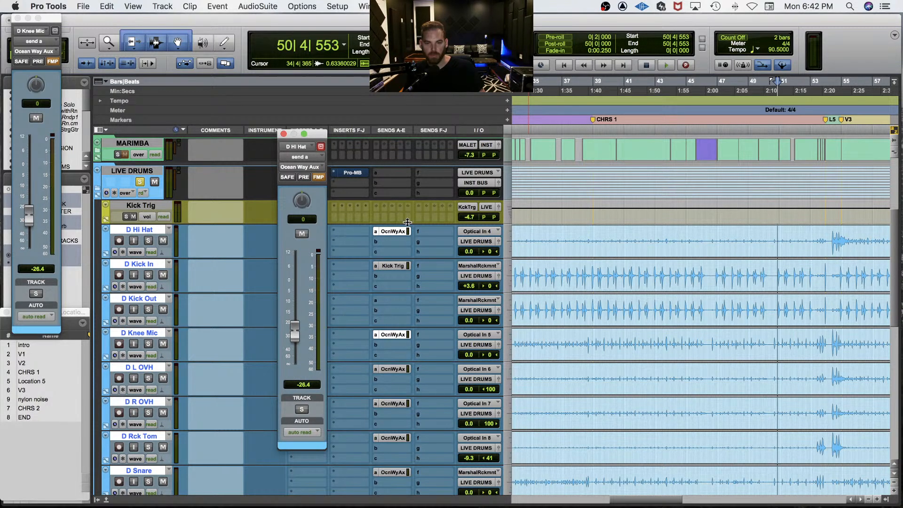
scroll(393, 376, "down", 1)
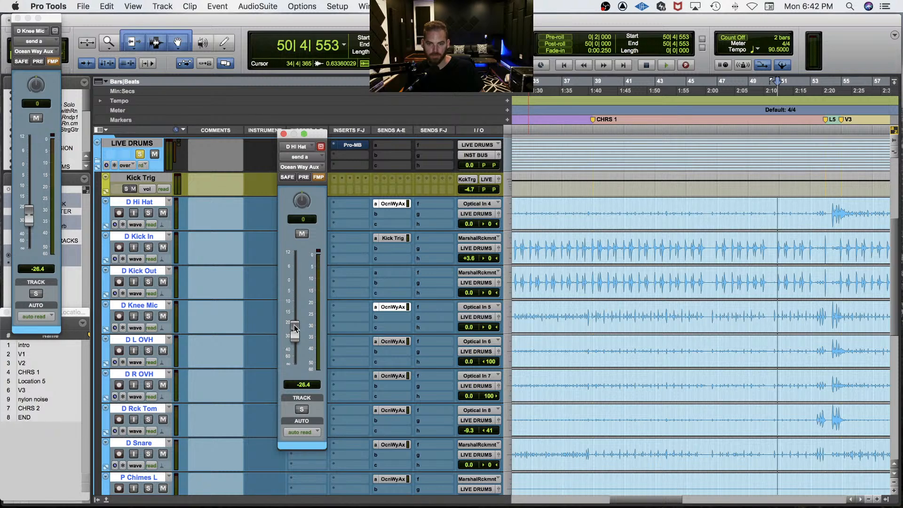
key("space")
left_click_drag(294, 331, 294, 318)
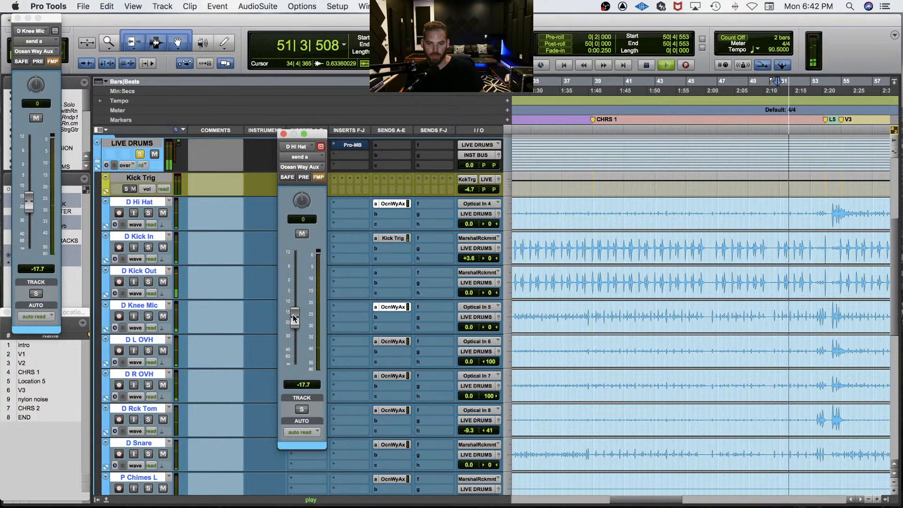
scroll(254, 341, "down", 5)
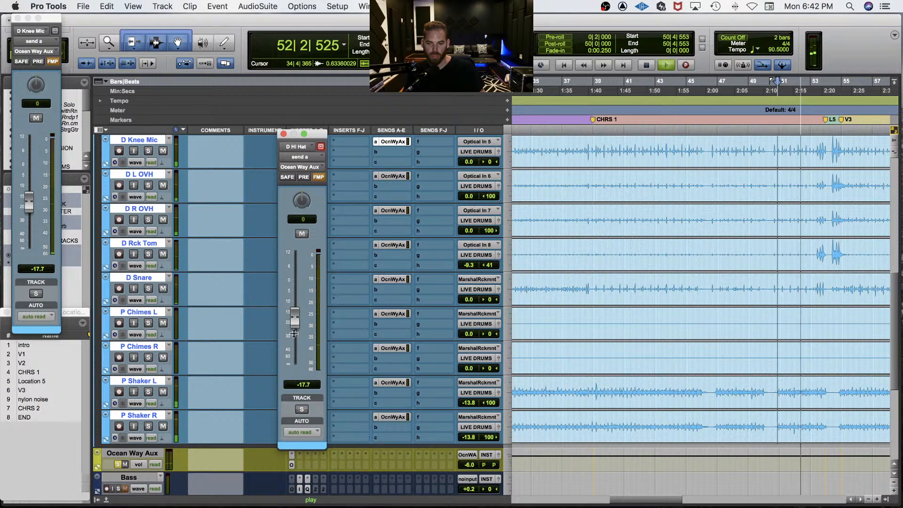
left_click_drag(297, 319, 296, 303)
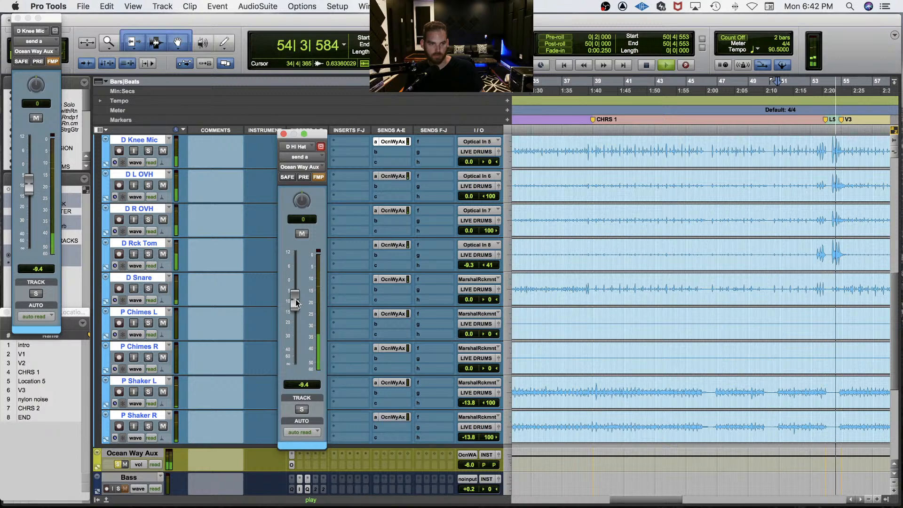
left_click_drag(296, 302, 298, 283)
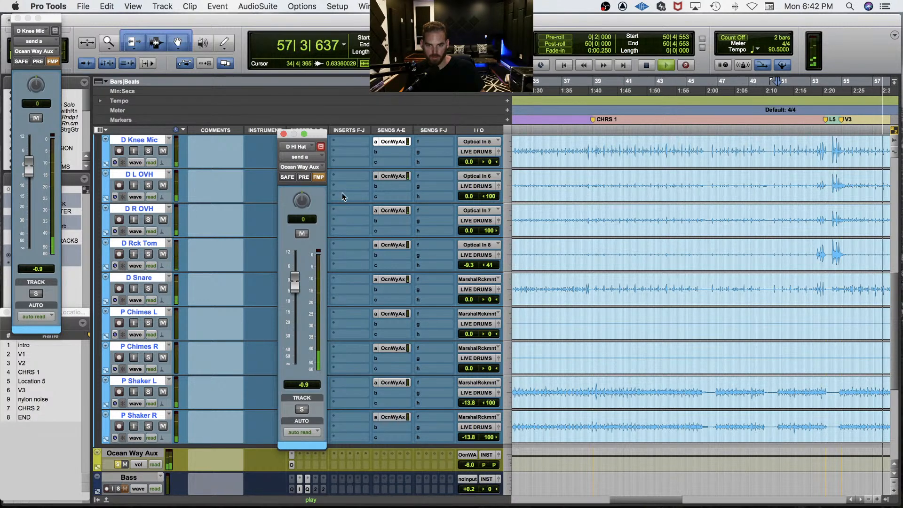
Step: Solo the Ocean Way Aux reverb return and close both send windows
scroll(395, 145, "down", 1)
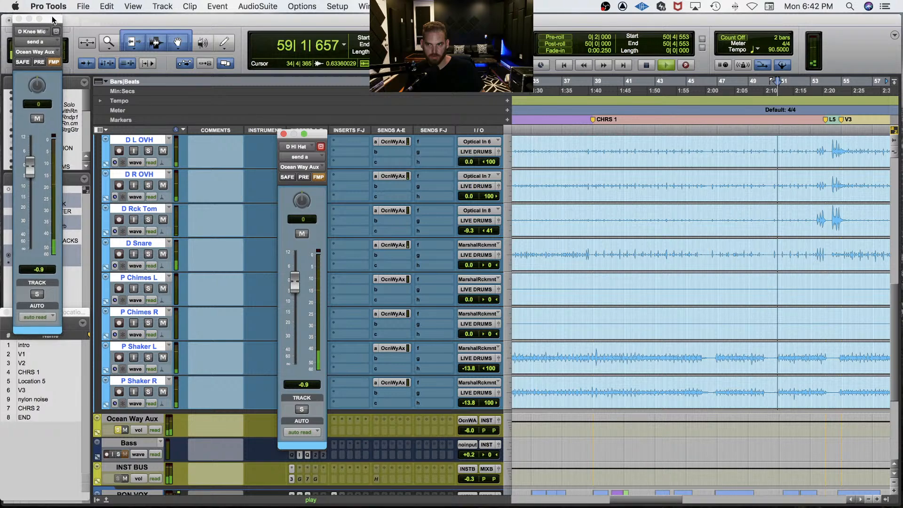
left_click_drag(38, 18, 260, 70)
left_click(118, 430)
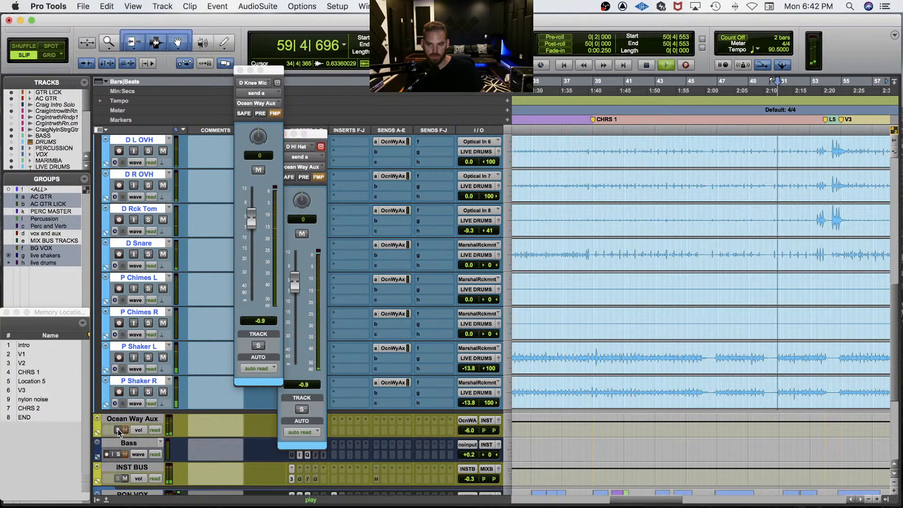
left_click(118, 430)
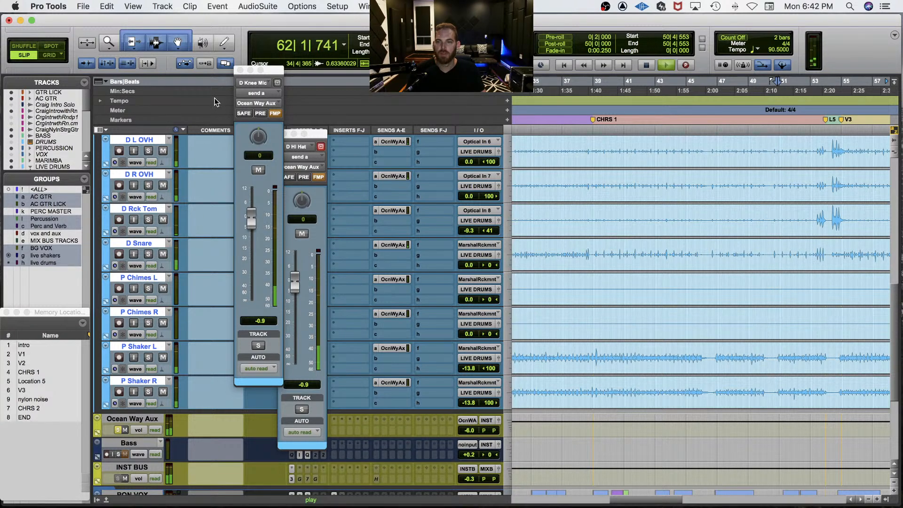
left_click(240, 70)
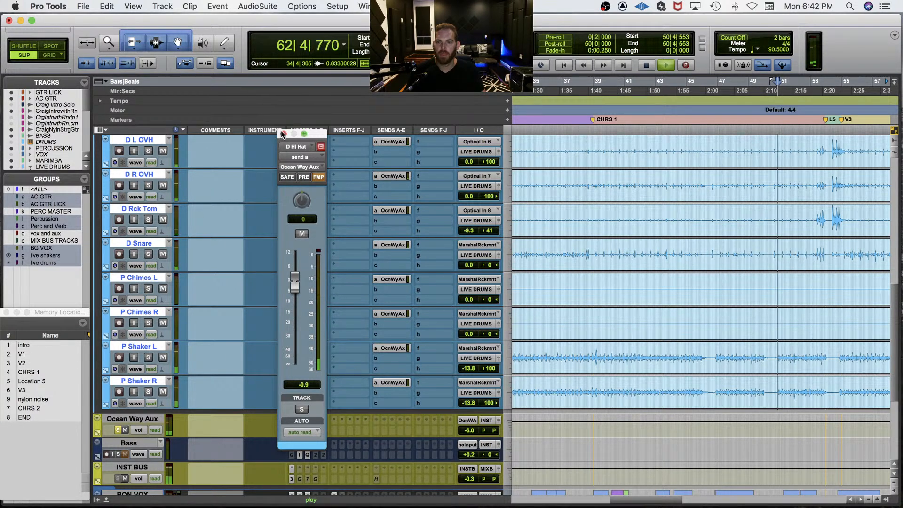
left_click(287, 134)
Step: Copy the Ocean Way Aux send onto D Kick Out's send a and stop playback
scroll(329, 184, "up", 5)
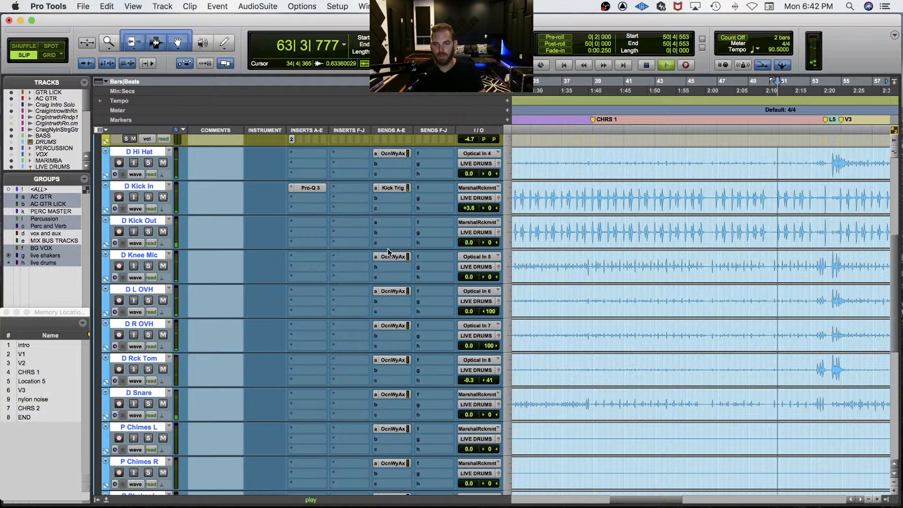
left_click_drag(393, 231, 393, 224)
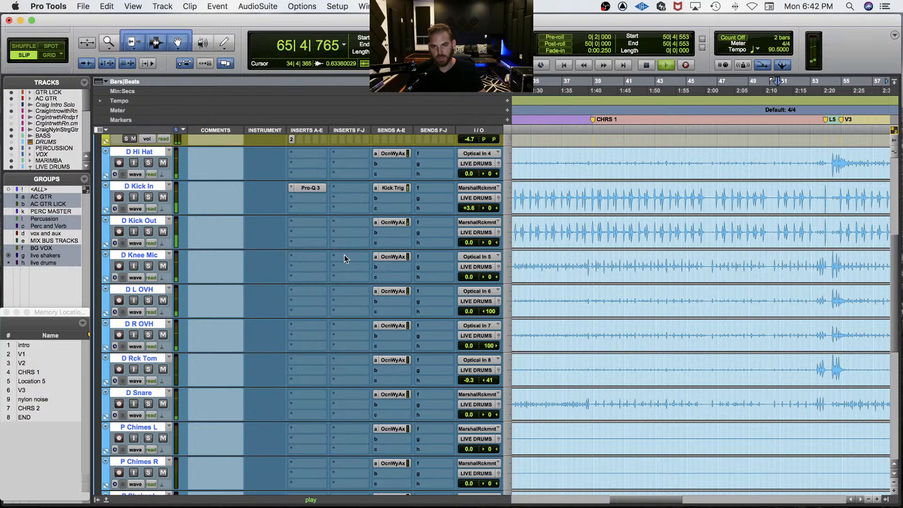
scroll(346, 258, "up", 1)
key("space")
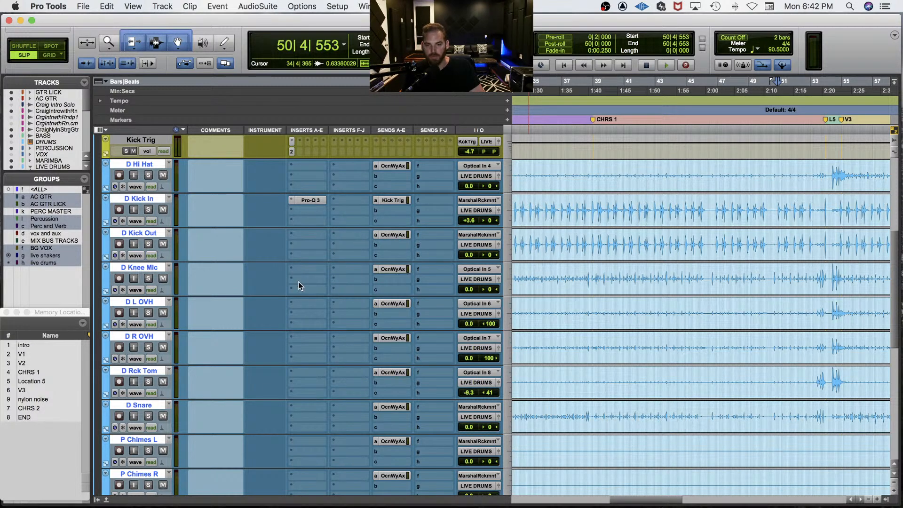
Step: Open the Ocean Way Studios reverb (OWR A, DRUMS 1) on Ocean Way Aux
scroll(298, 281, "down", 5)
scroll(274, 382, "down", 7)
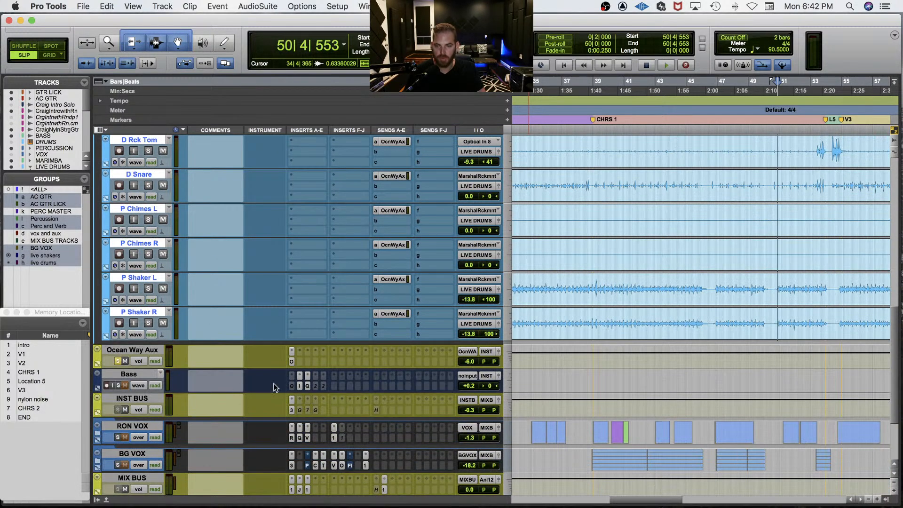
left_click(291, 362)
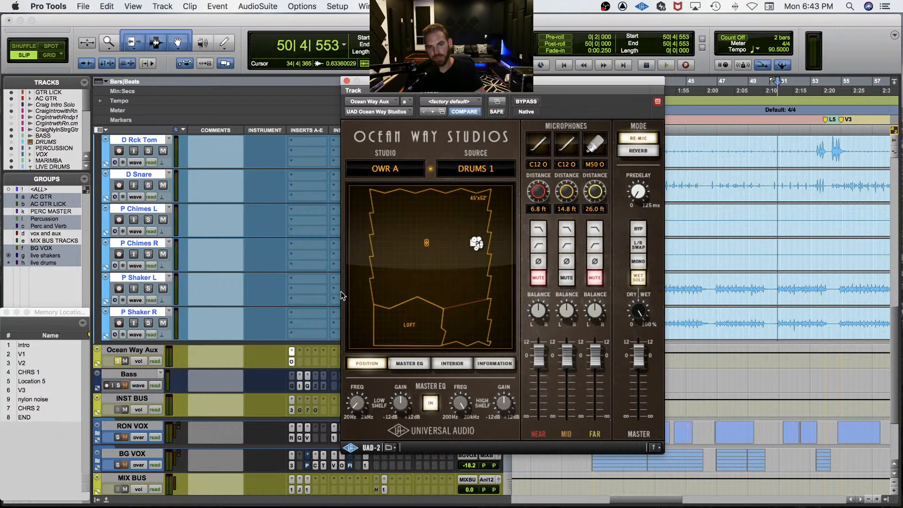
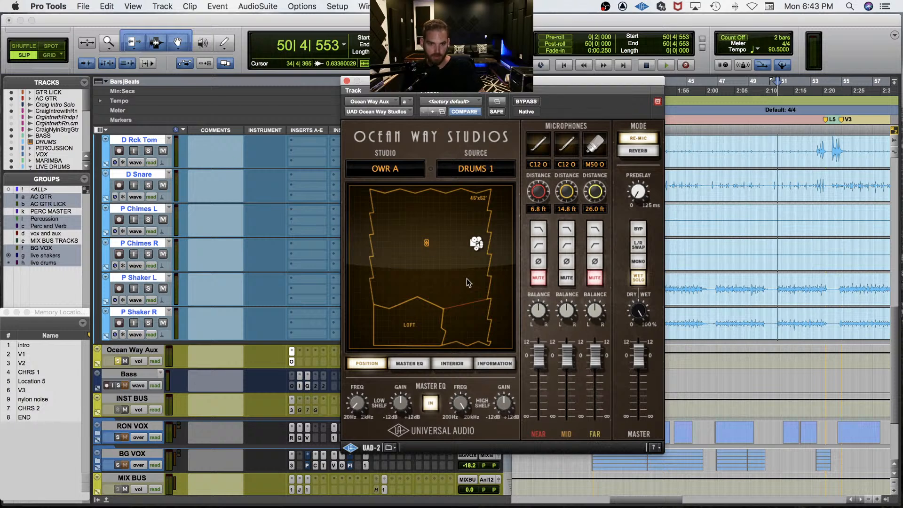
Step: Play the drums back through the Ocean Way Studios room set to OWR A, Drums 1
key("space")
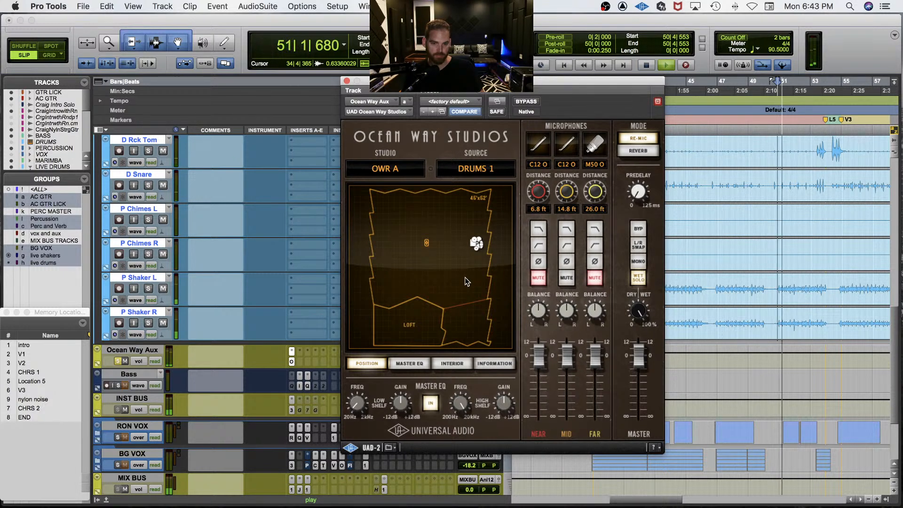
Step: Raise the Ocean Way Aux fader from -6.0 to -4.0 and audition the kick passage from 53|4|073
left_click(346, 81)
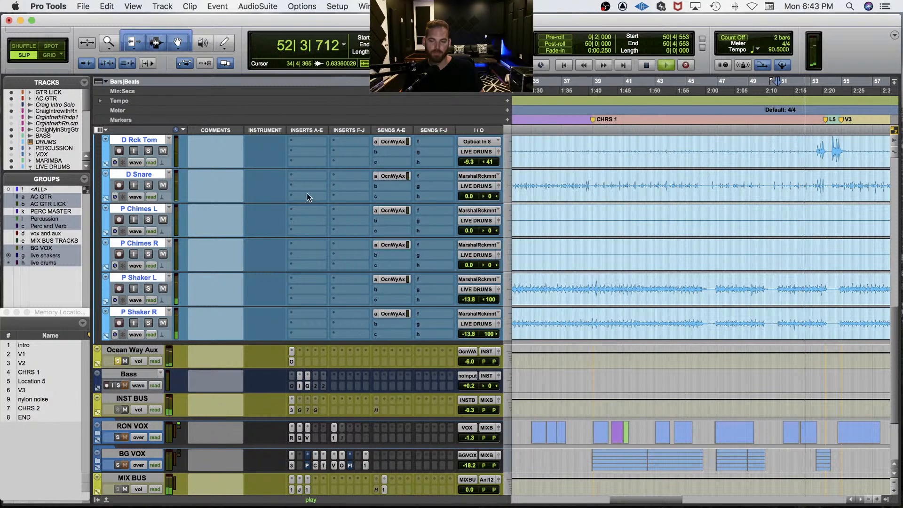
left_click_drag(474, 365, 474, 363)
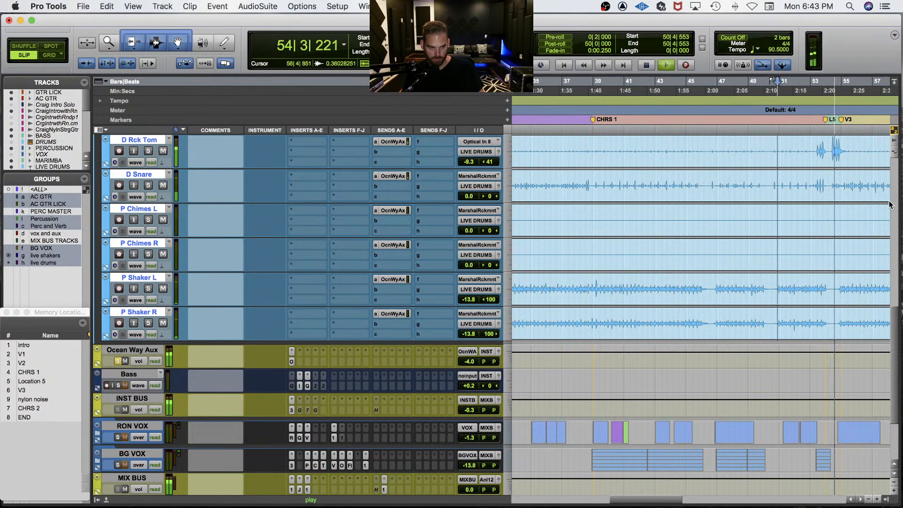
left_click(821, 146)
key("t")
key("t")
key("t")
key("t")
key("t")
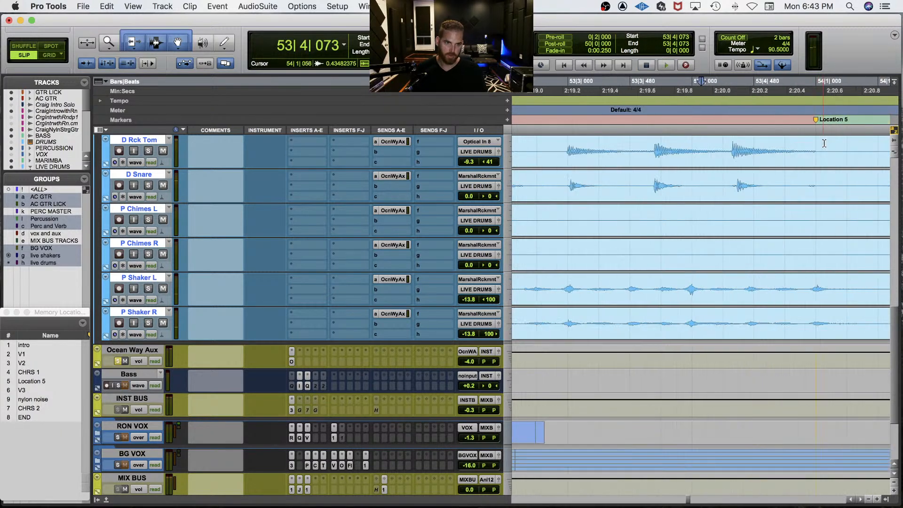
key("space")
key("space")
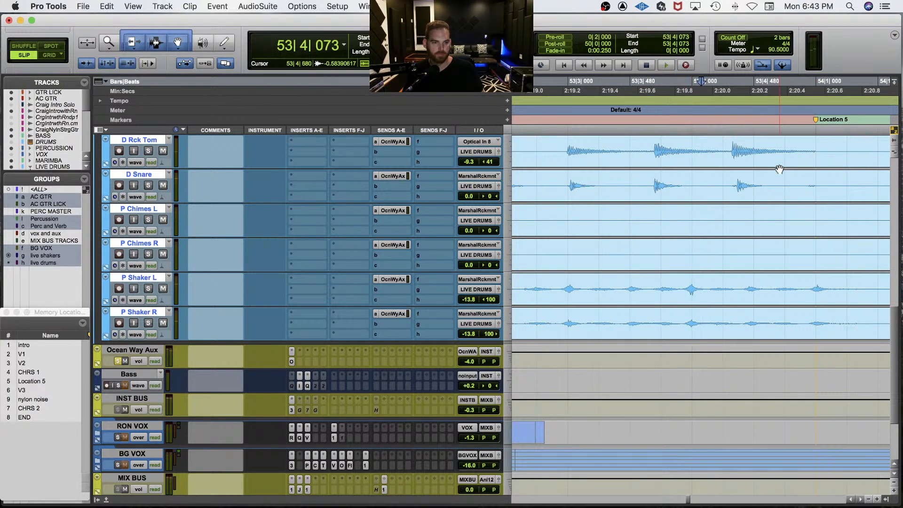
scroll(780, 168, "down", 1)
scroll(781, 169, "up", 6)
key("space")
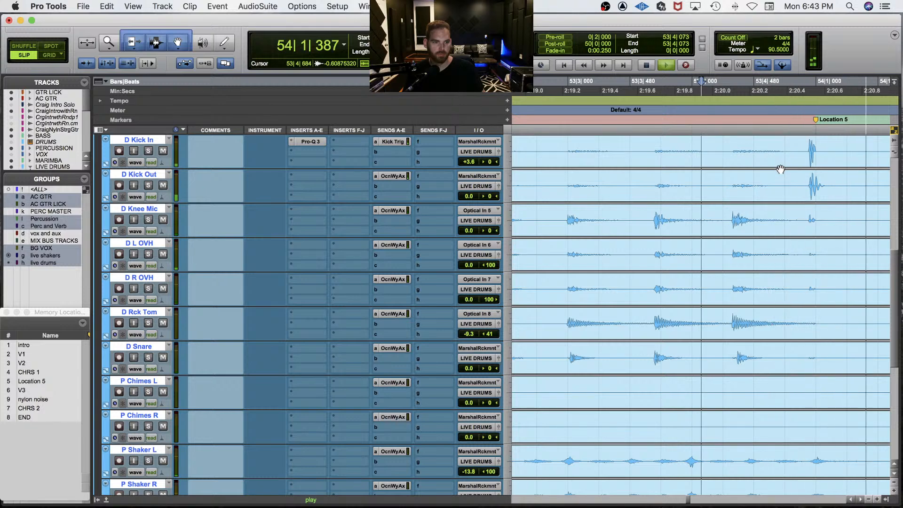
key("space")
Step: Split the clips on all drum tracks at the next kick transient, 53|4|908
left_click(793, 147)
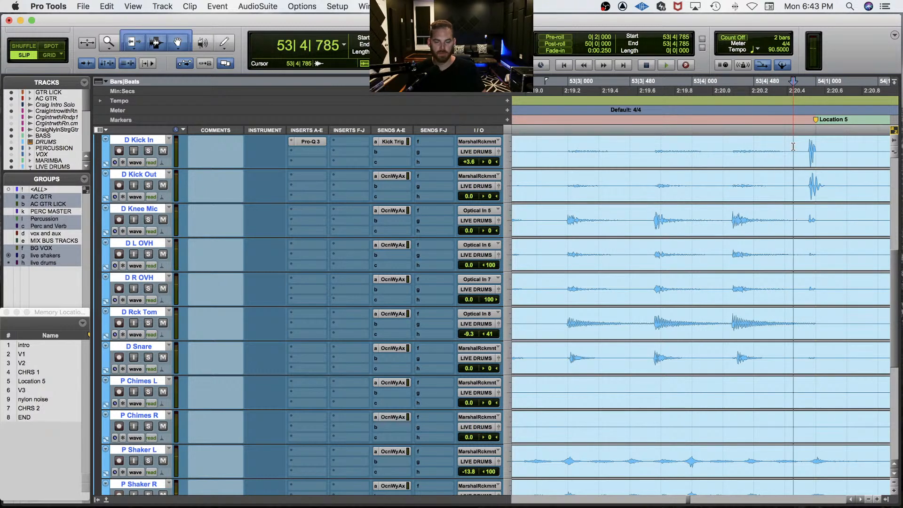
scroll(793, 148, "right", 3)
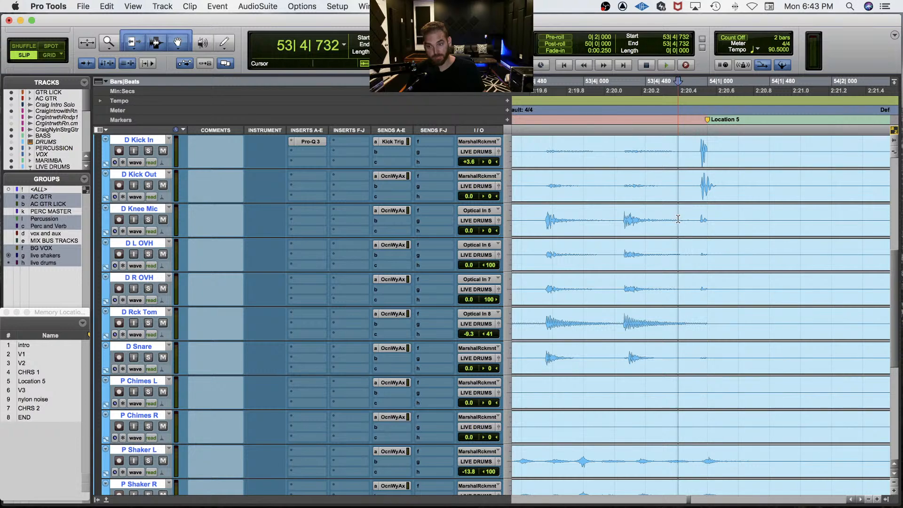
key("Tab")
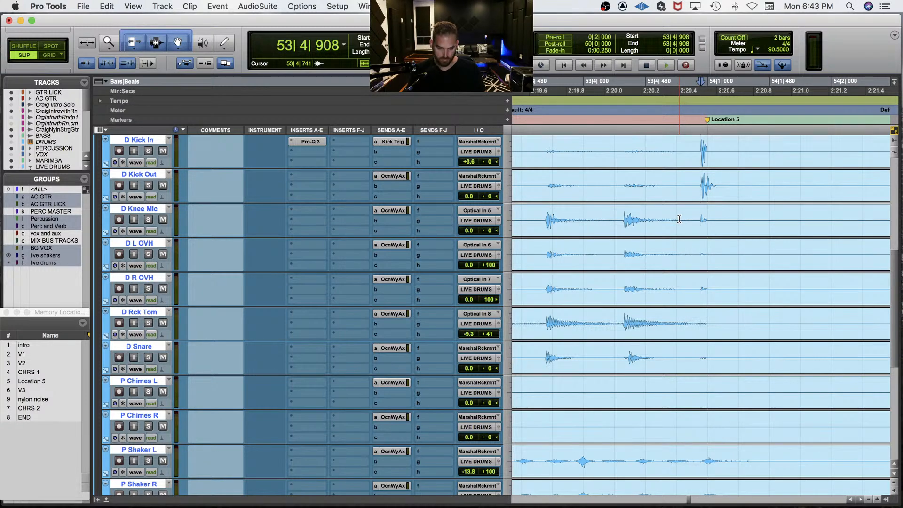
key("b")
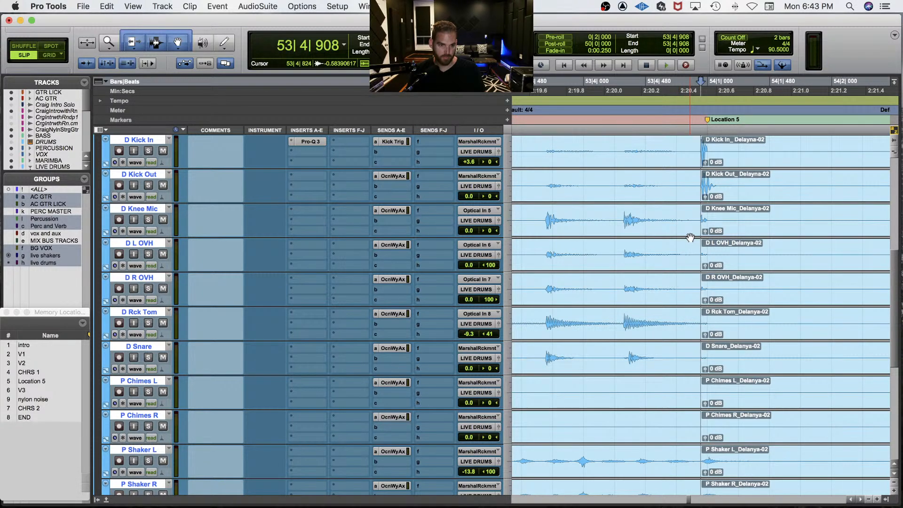
key("r")
key("r")
key("r")
key("r")
key("r")
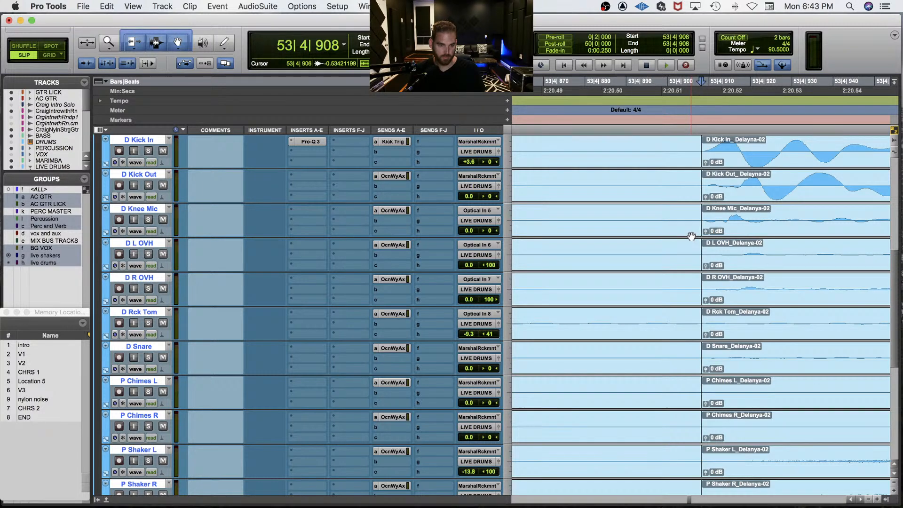
key("t")
key("t")
key("t")
key("t")
key("t")
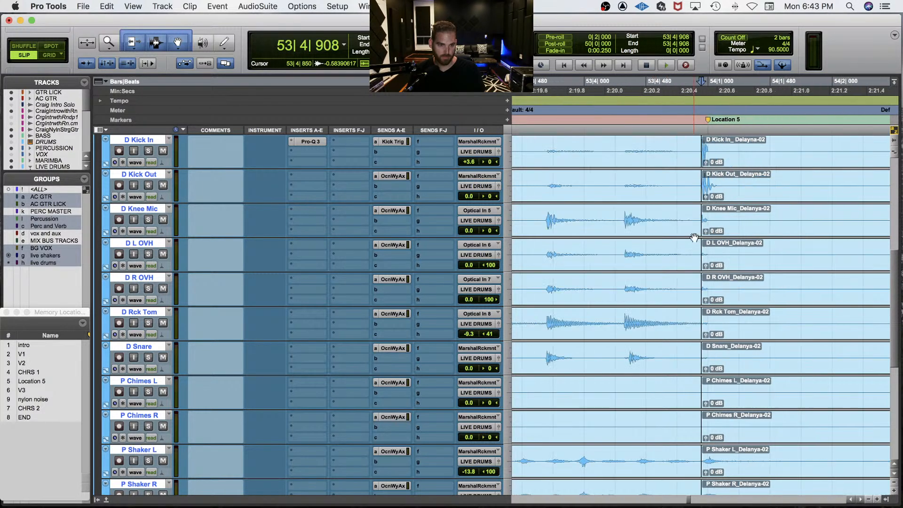
scroll(694, 237, "up", 3)
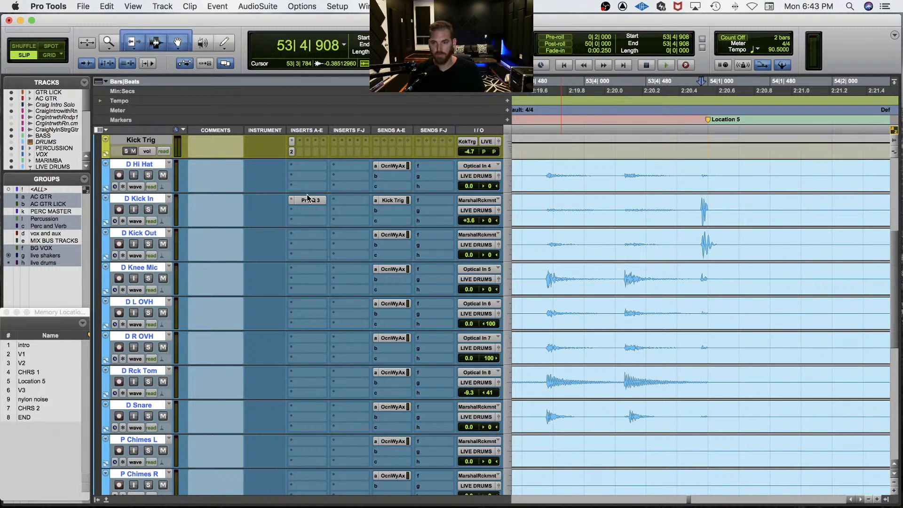
scroll(301, 195, "up", 3)
Step: Open Trigger 2 on Kick Trig and compare playback with the track muted and unmuted
left_click(291, 218)
key("space")
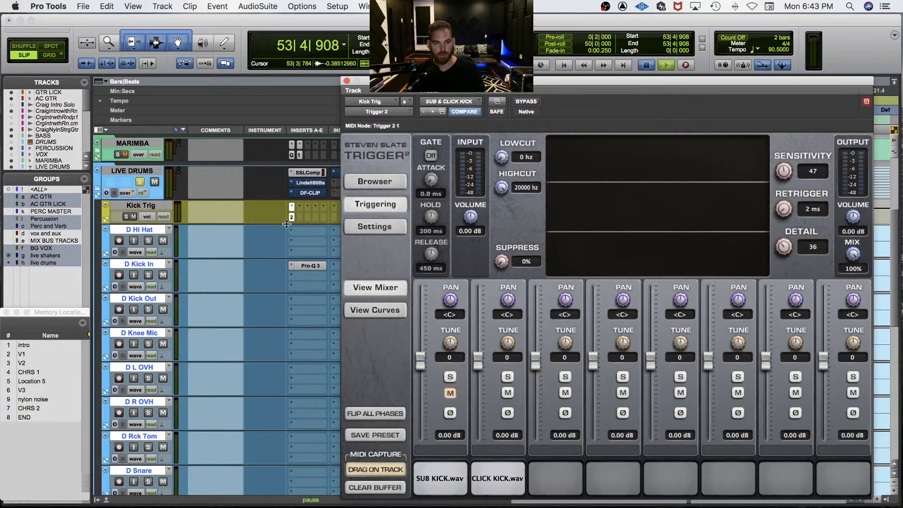
key("space")
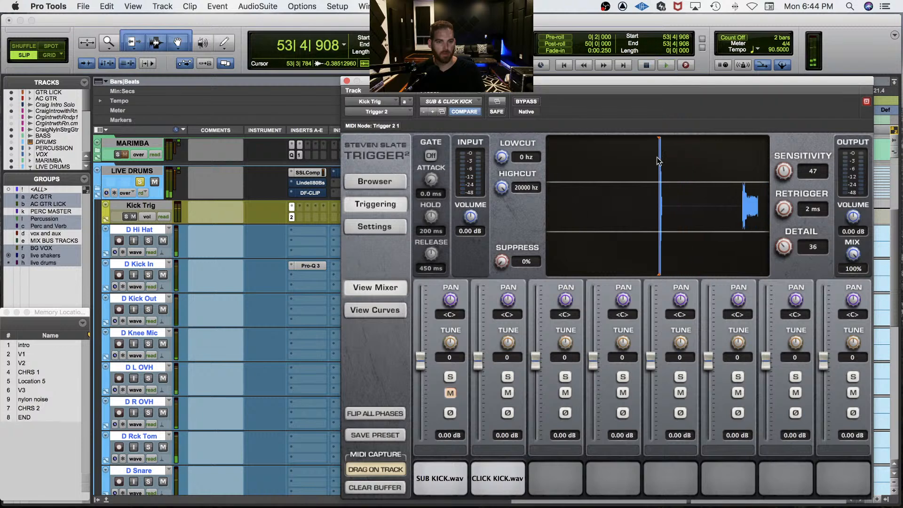
left_click(134, 216)
key("space")
left_click(134, 217)
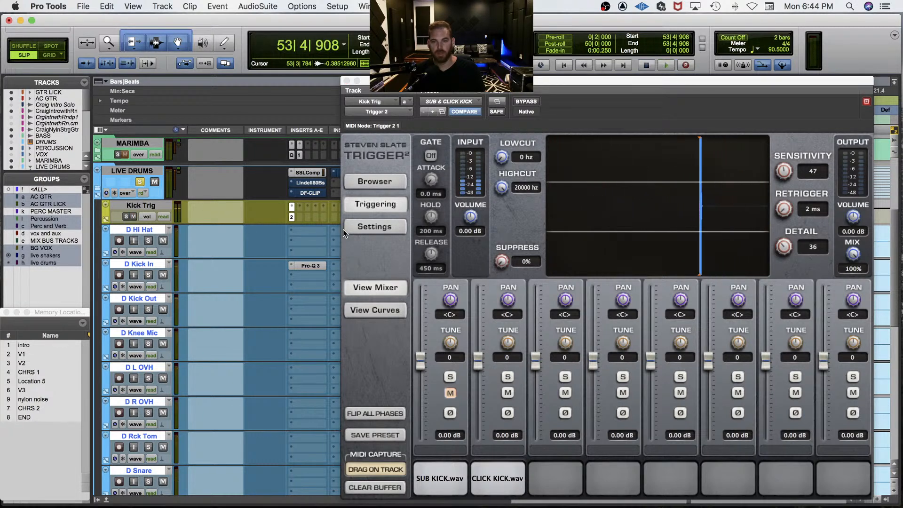
Step: Turn Trigger's Sensitivity down from 47 to 26, check it on playback, and close the plugin
left_click_drag(783, 172, 784, 193)
key("space")
key("space")
key("space")
key("space")
key("space")
key("space")
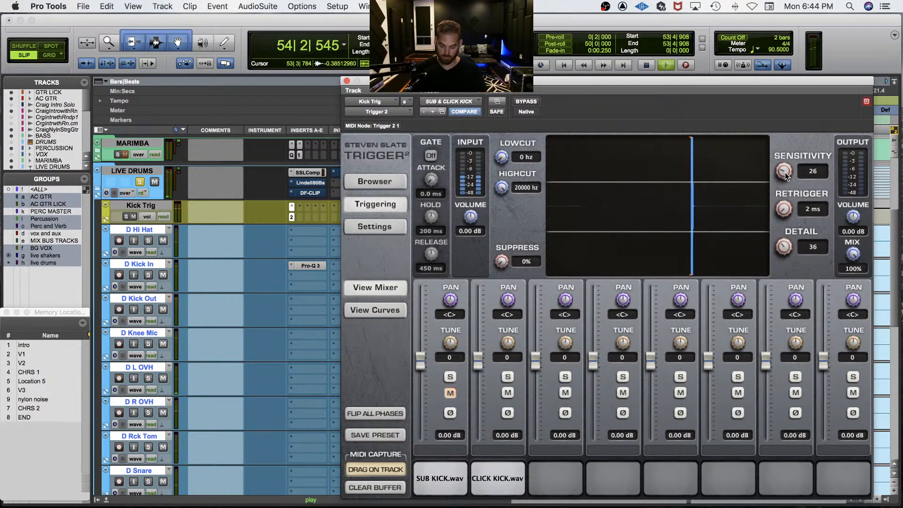
key("space")
left_click(347, 81)
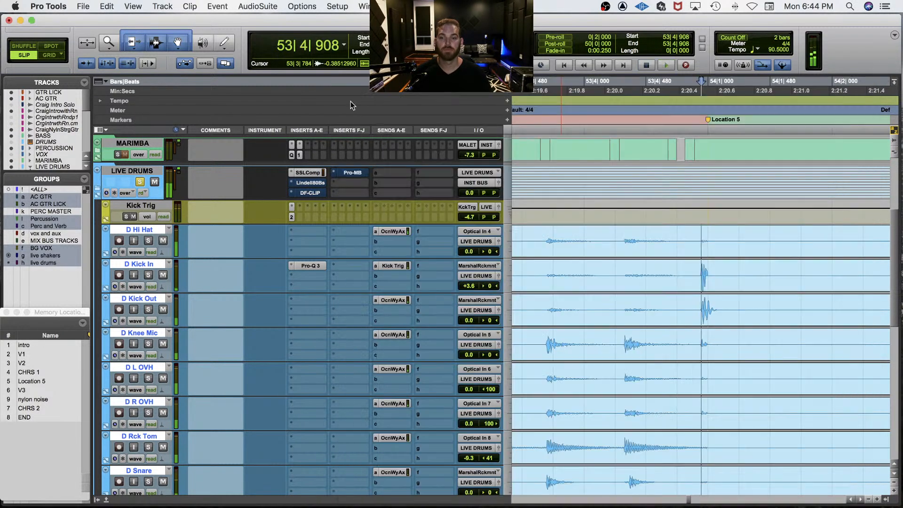
Step: Zoom the timeline out and play back the drum mix
key("super+s")
key("alt+c")
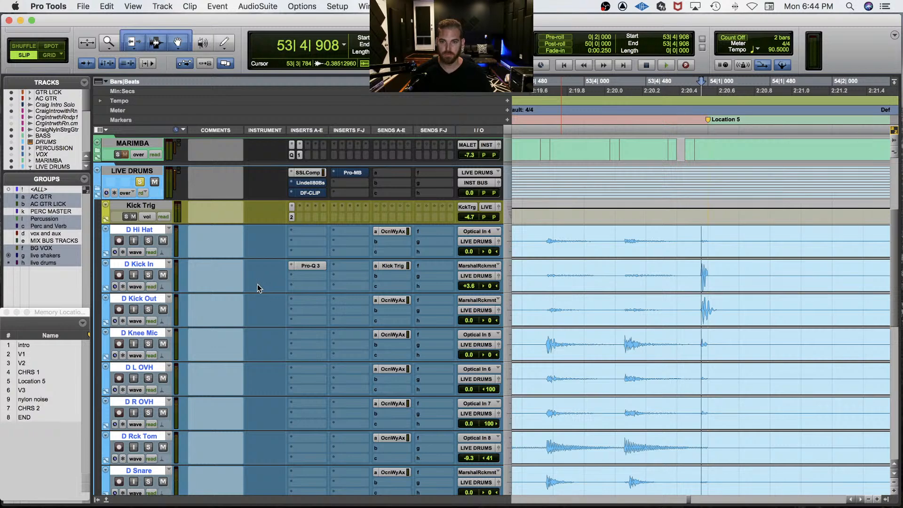
key("r")
key("super+s")
scroll(378, 293, "down", 3)
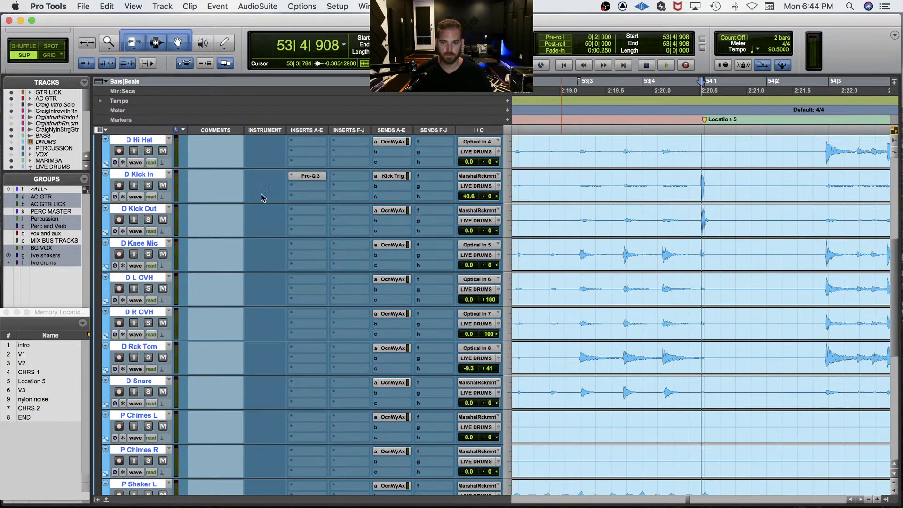
scroll(238, 268, "up", 1)
key("space")
scroll(240, 250, "up", 3)
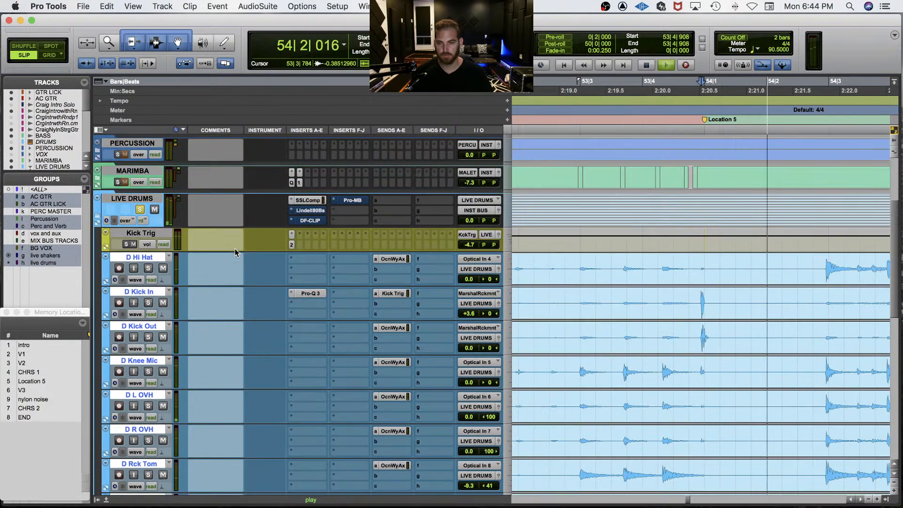
Step: Switch the Lindell 80 Bus on for LIVE DRUMS, then bring up its DF-CLIP clipper during playback
left_click(311, 210)
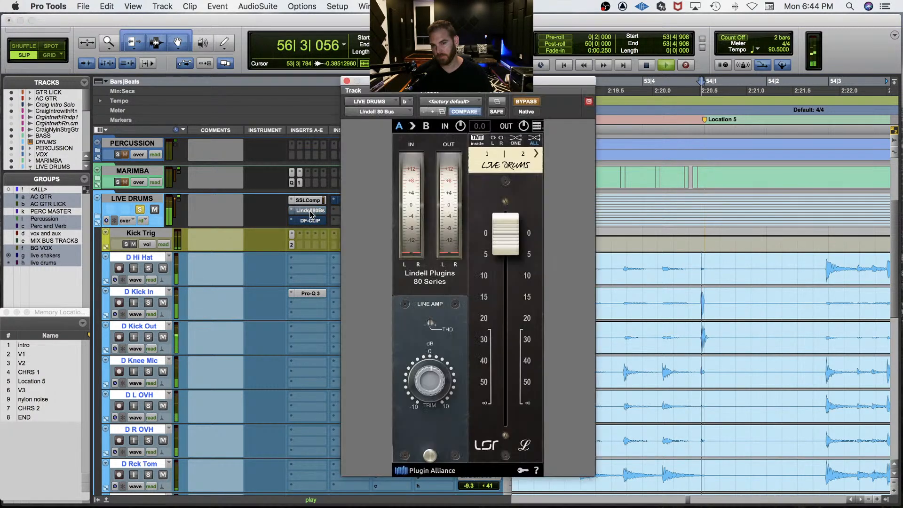
left_click(309, 213, "super")
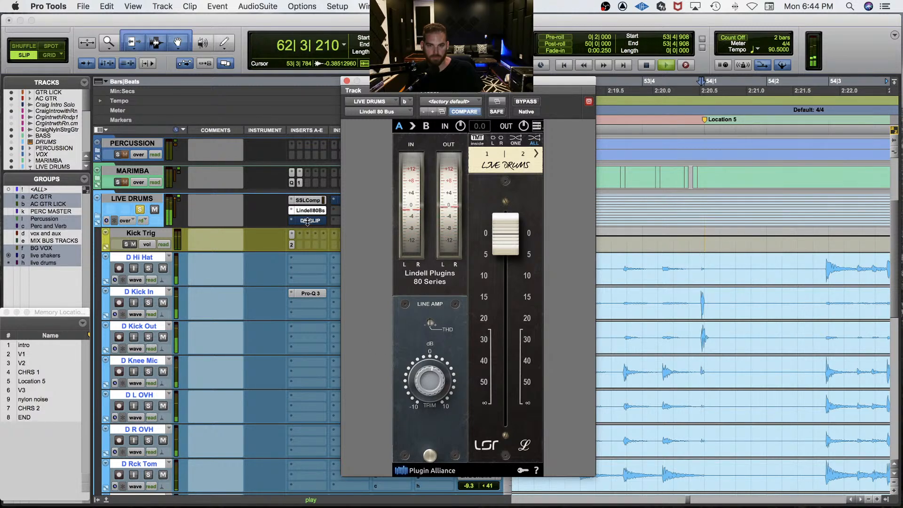
key("space")
key("space")
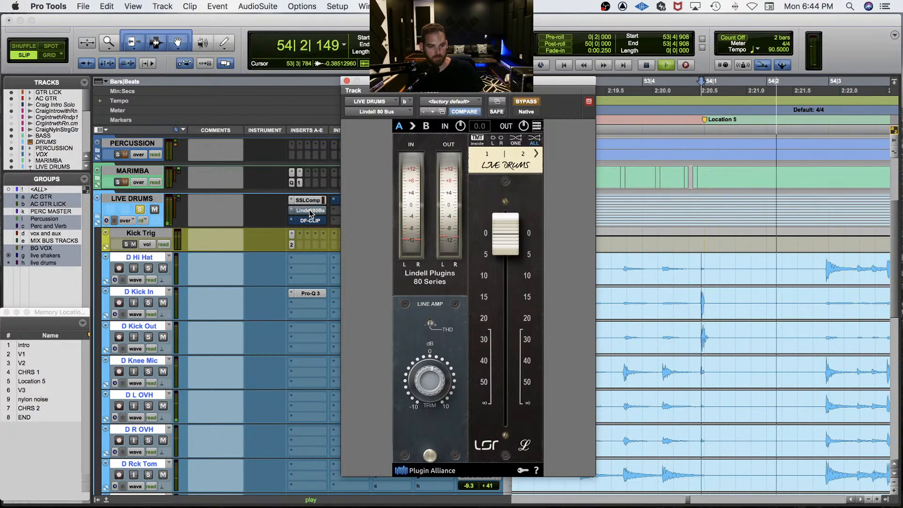
key("r")
key("r")
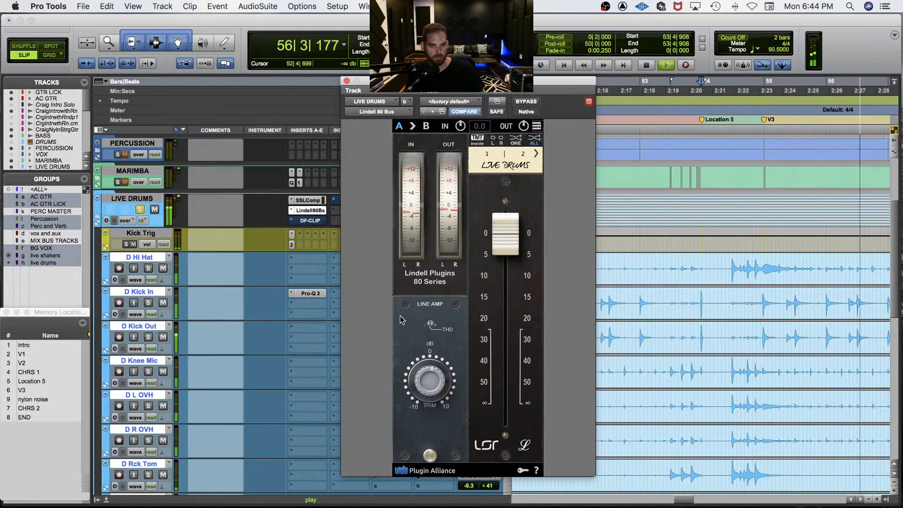
key("space")
left_click(310, 221)
key("space")
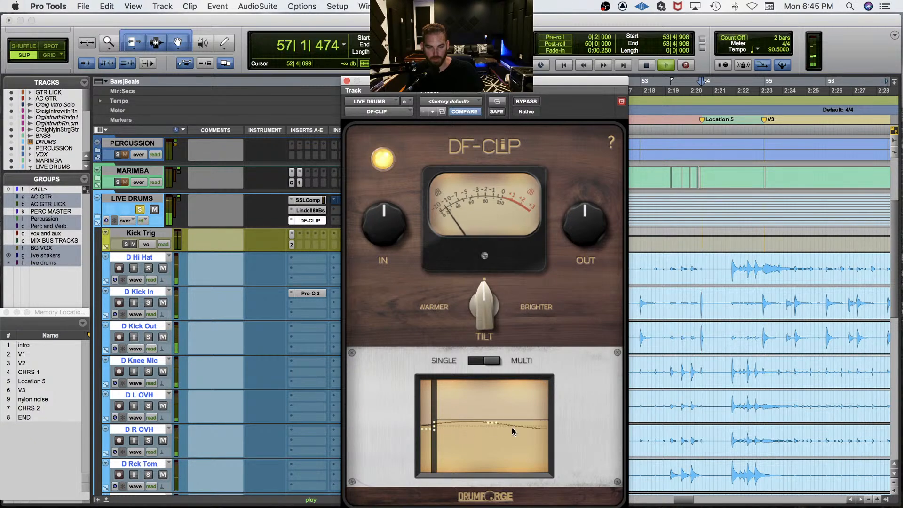
Step: Swap DF-CLIP for Pro-MB on LIVE DRUMS, bypass Pro-MB during playback, and close it
left_click(316, 222)
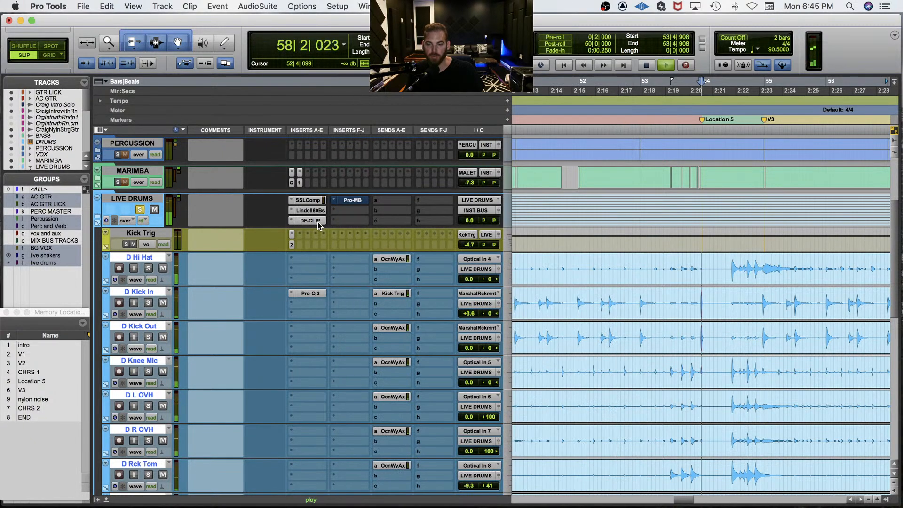
left_click(354, 201)
key("space")
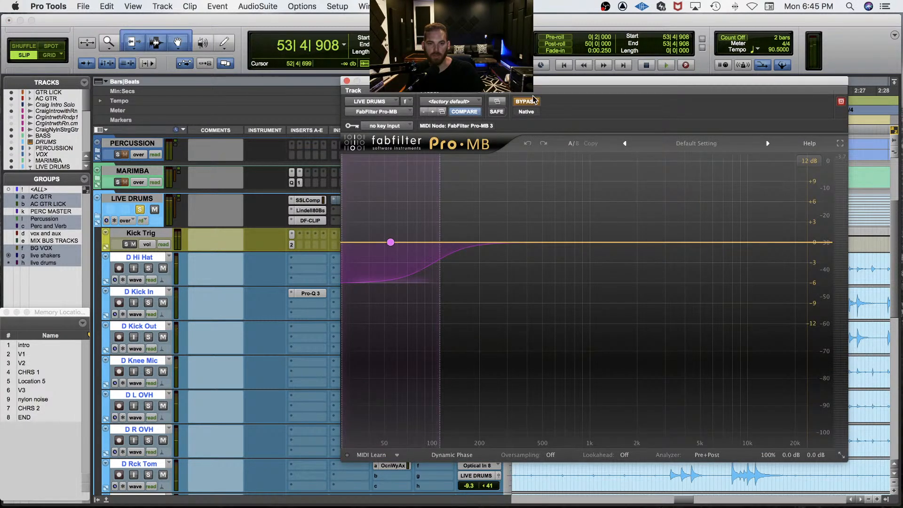
key("space")
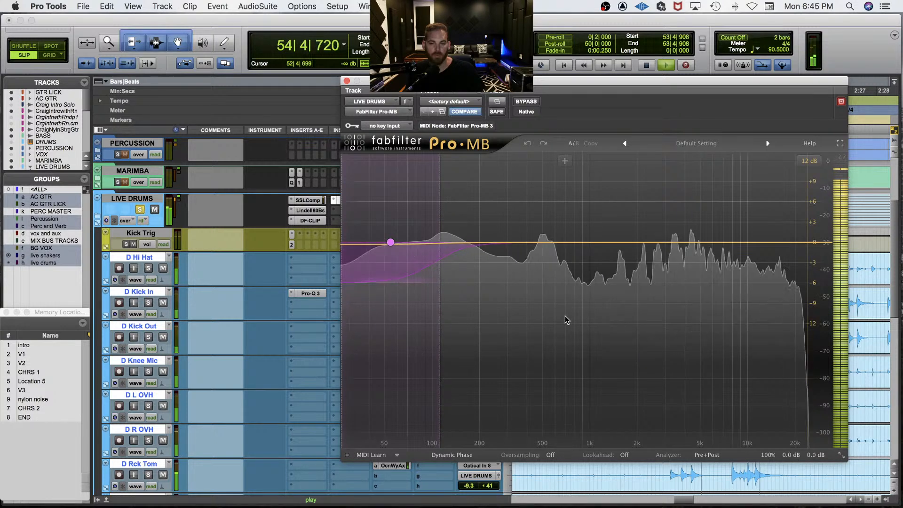
left_click(527, 102)
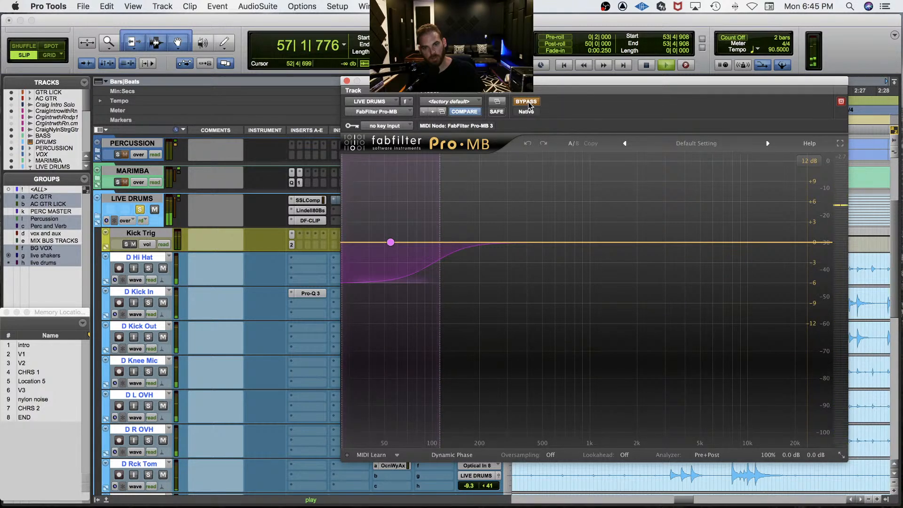
key("space")
left_click(347, 81)
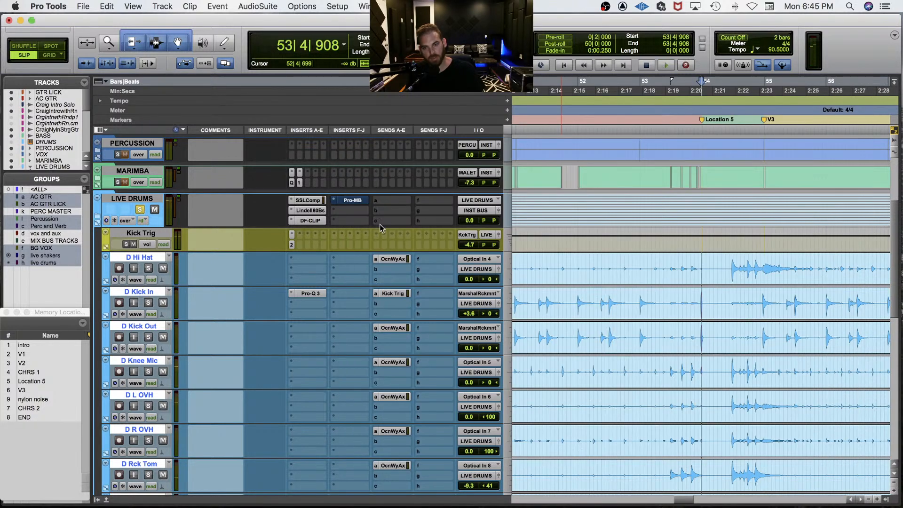
Step: Make the Pro-MB insert inactive, unsolo LIVE DRUMS, and deselect the drum tracks
left_click(353, 200, "ctrl+super")
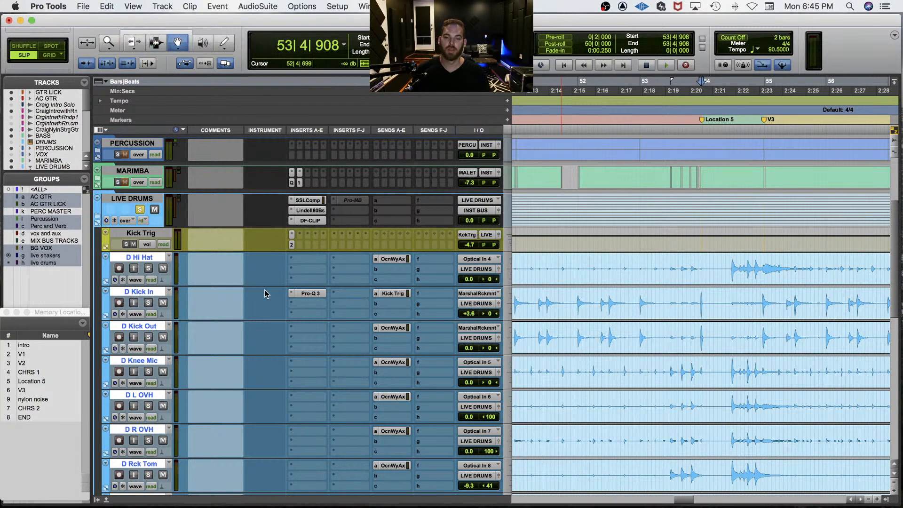
key("space")
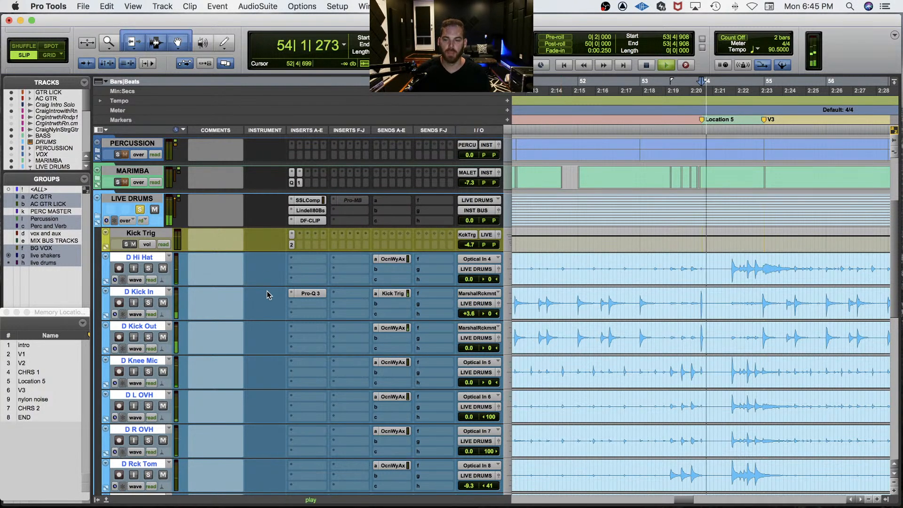
left_click(140, 210)
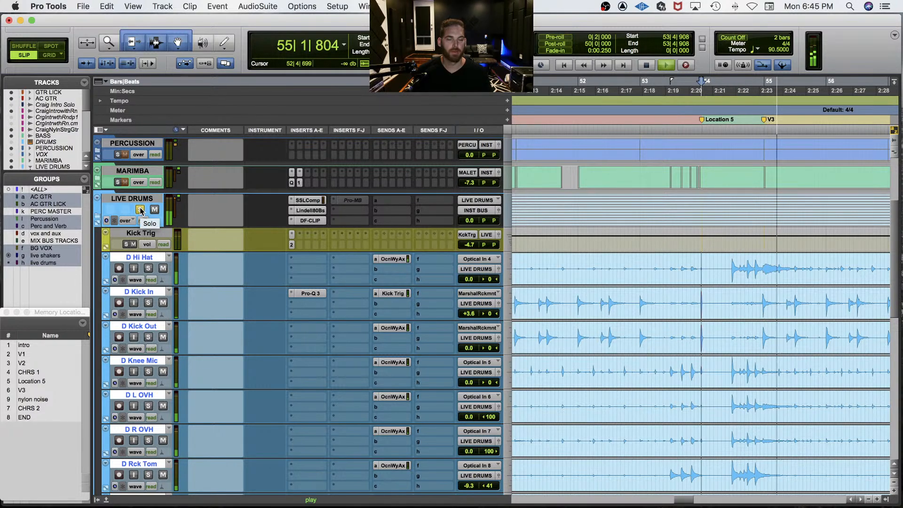
key("space")
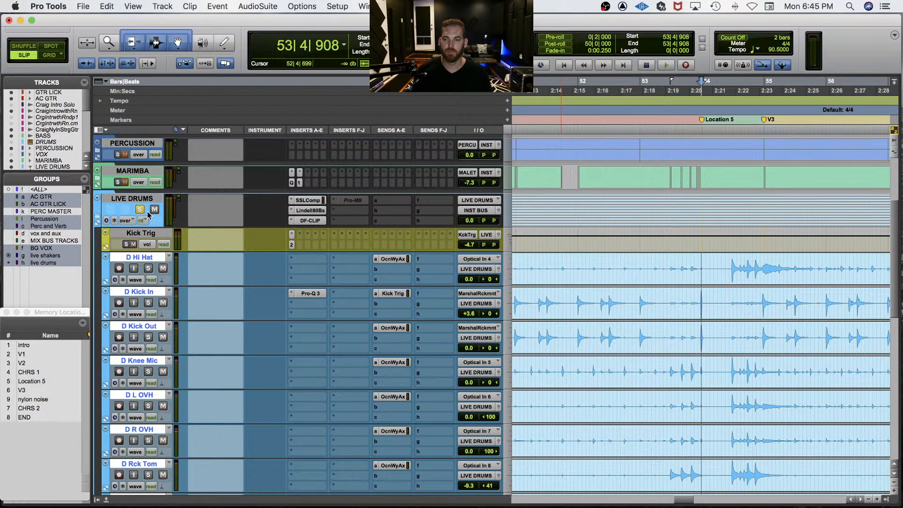
scroll(232, 299, "down", 3)
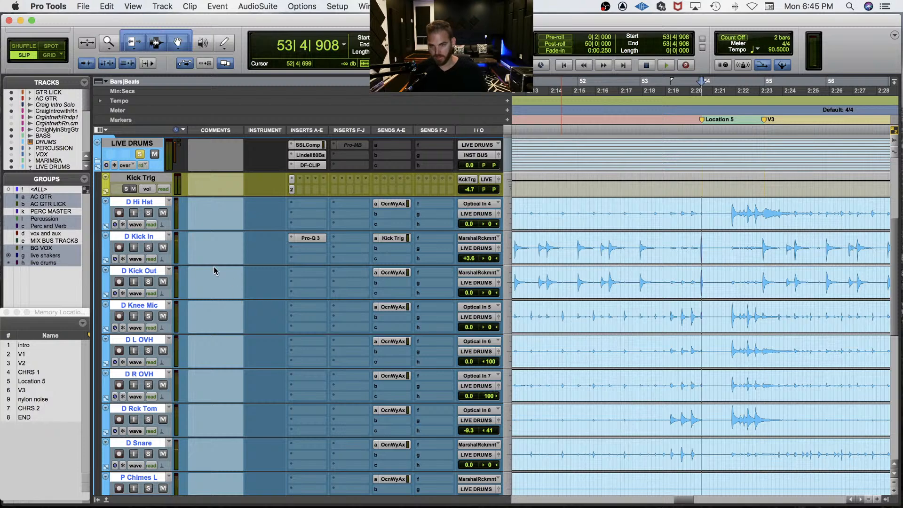
left_click(147, 202)
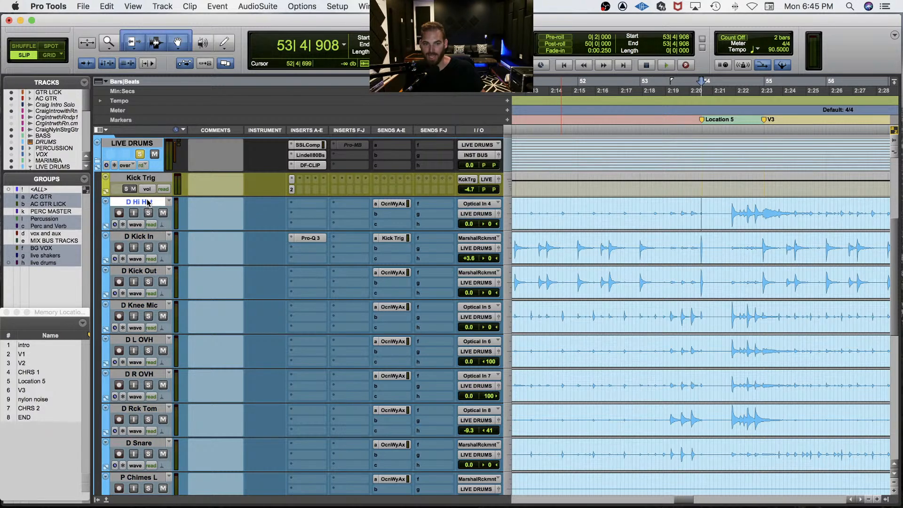
Step: Play from bar 48 and pan D Hi Hat left to 46
key("r")
key("r")
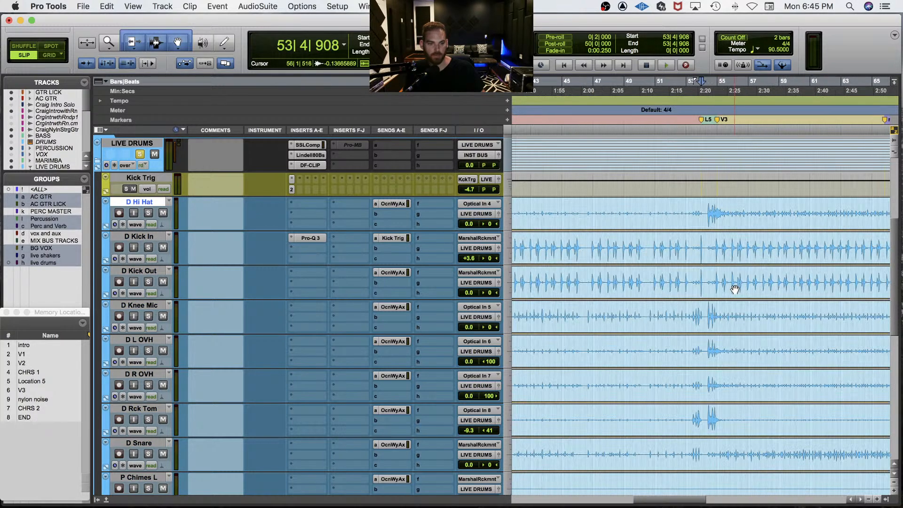
key("r")
key("r")
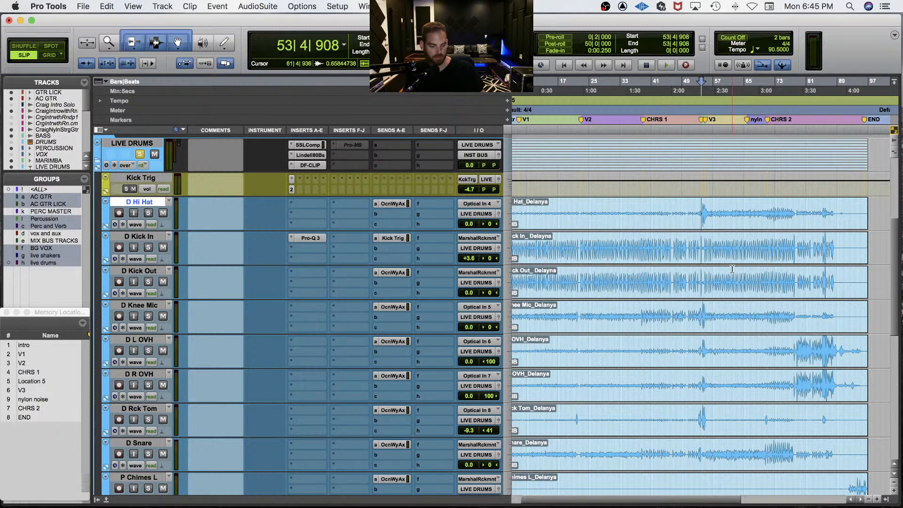
left_click(680, 212)
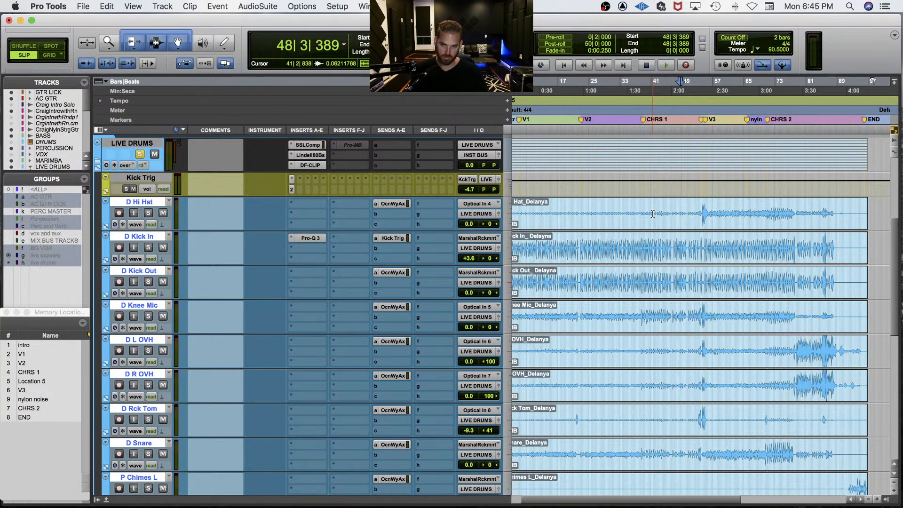
key("space")
left_click(163, 213)
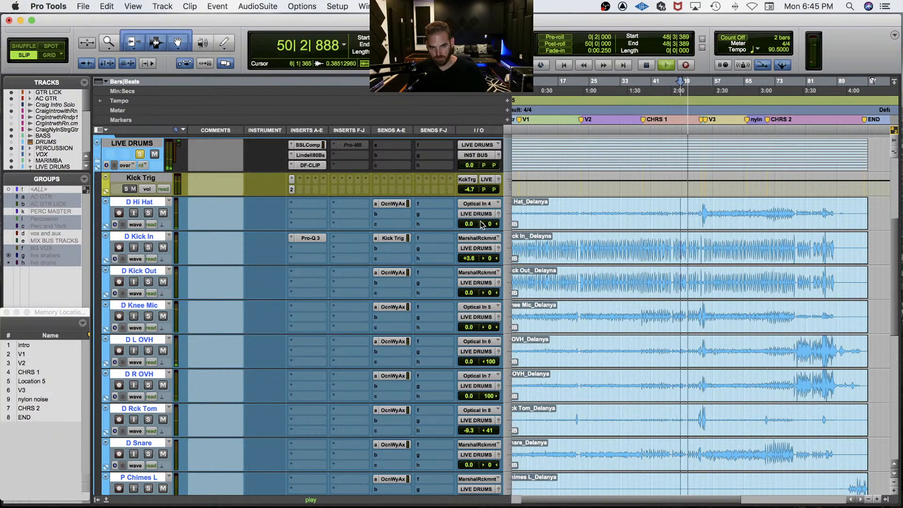
left_click_drag(490, 227, 483, 226)
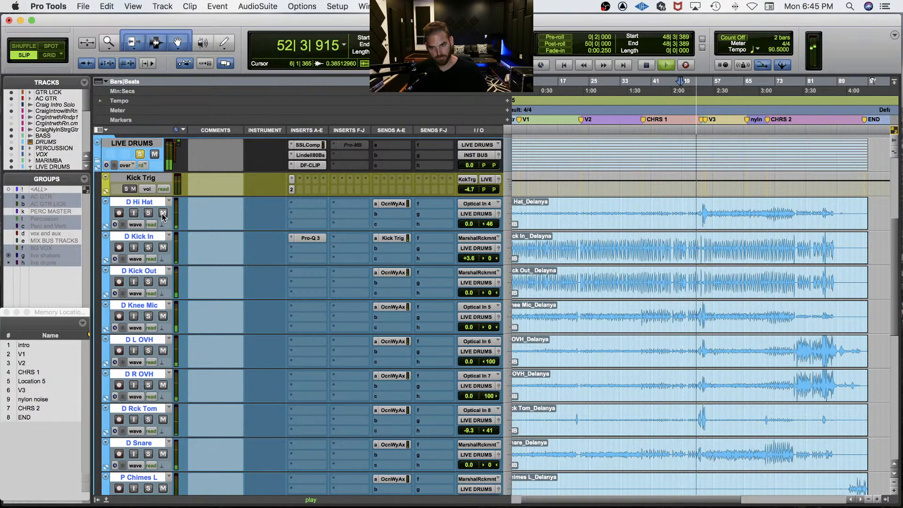
key("space")
left_click(140, 155)
key("space")
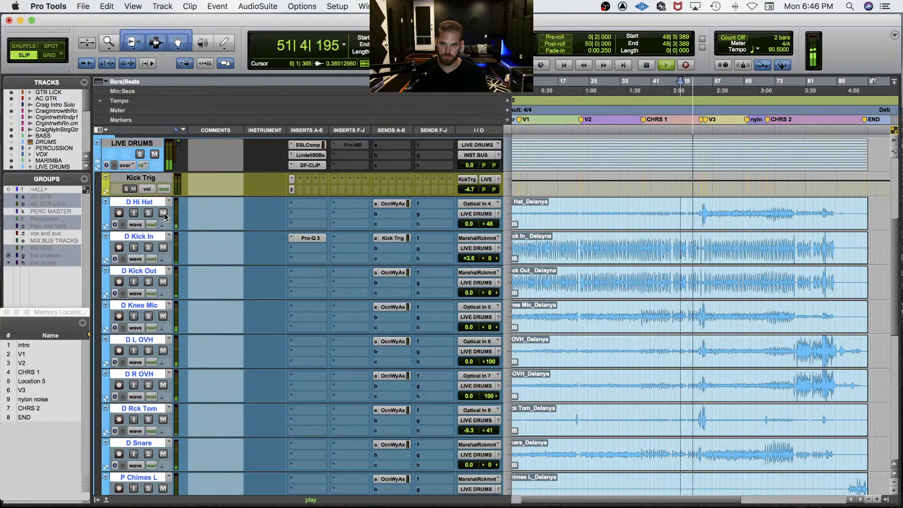
Step: Recentre the D Hi Hat pan, set it to 24 left, and save the session
left_click(489, 226)
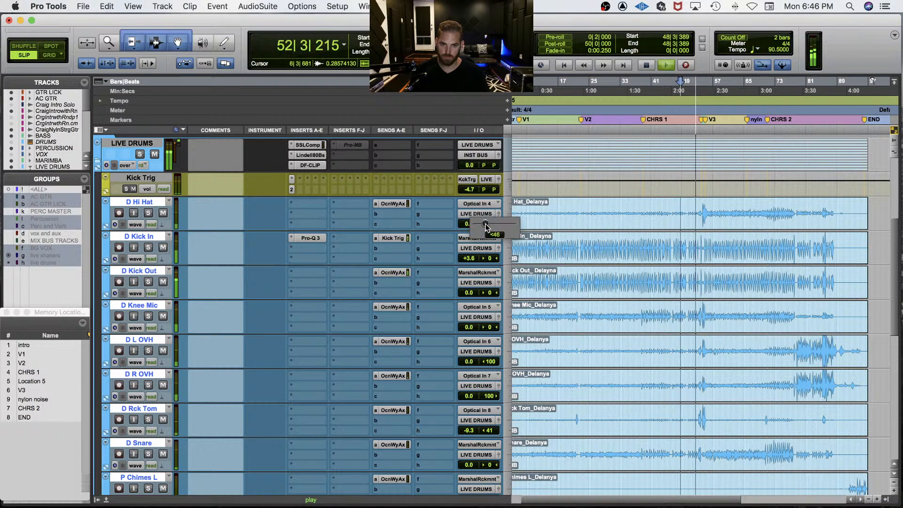
left_click_drag(486, 226, 487, 227)
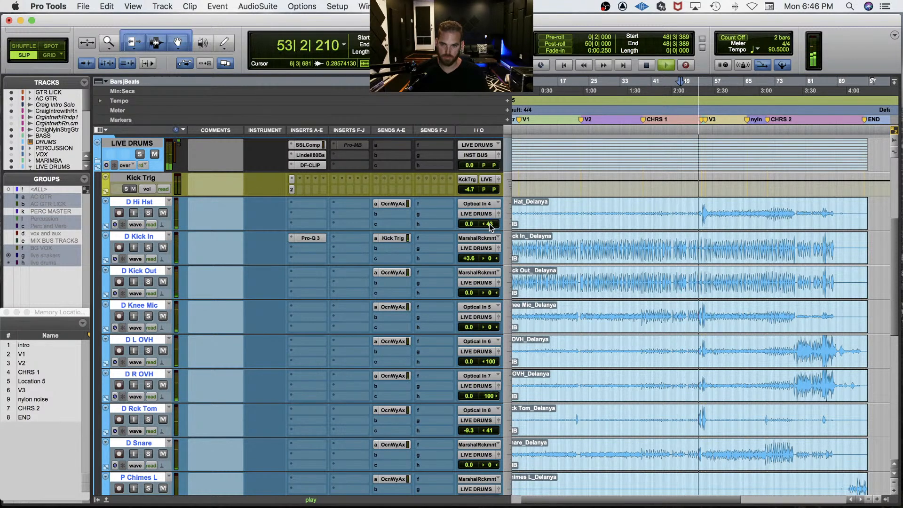
left_click(489, 226, "alt")
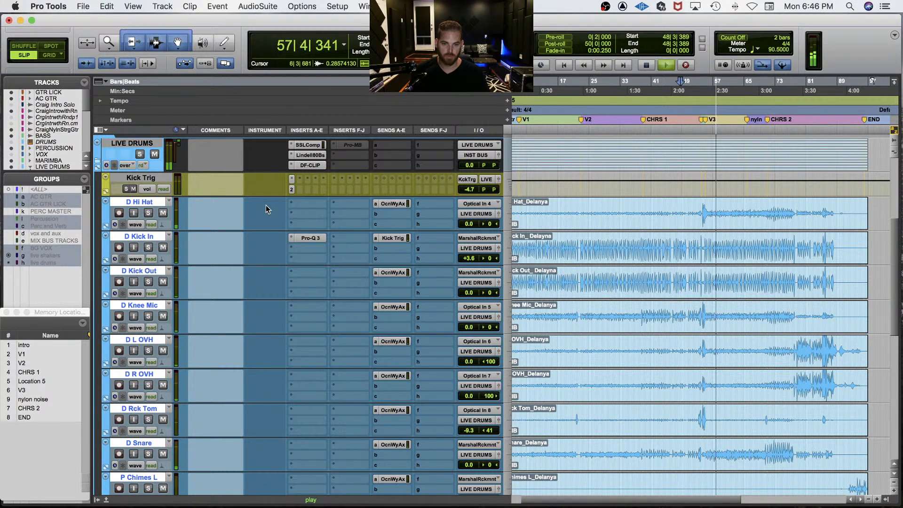
left_click_drag(488, 225, 482, 223)
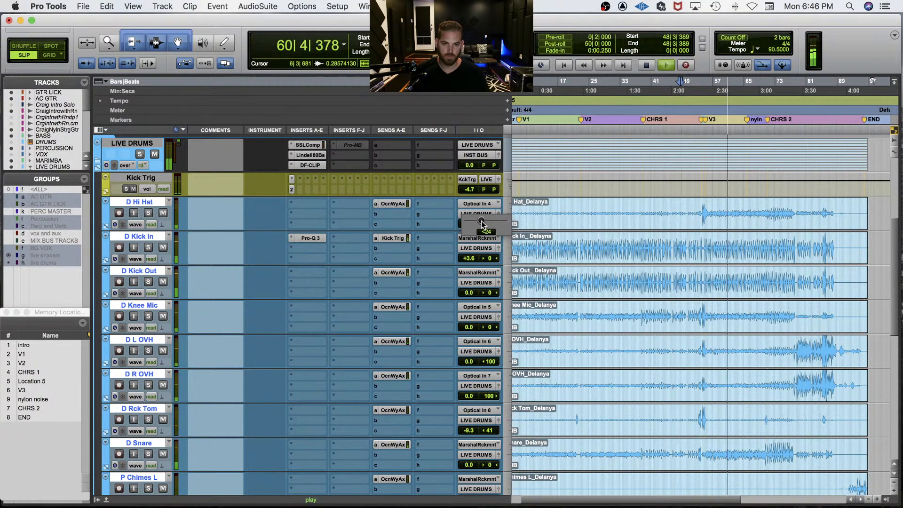
left_click_drag(483, 224, 483, 224)
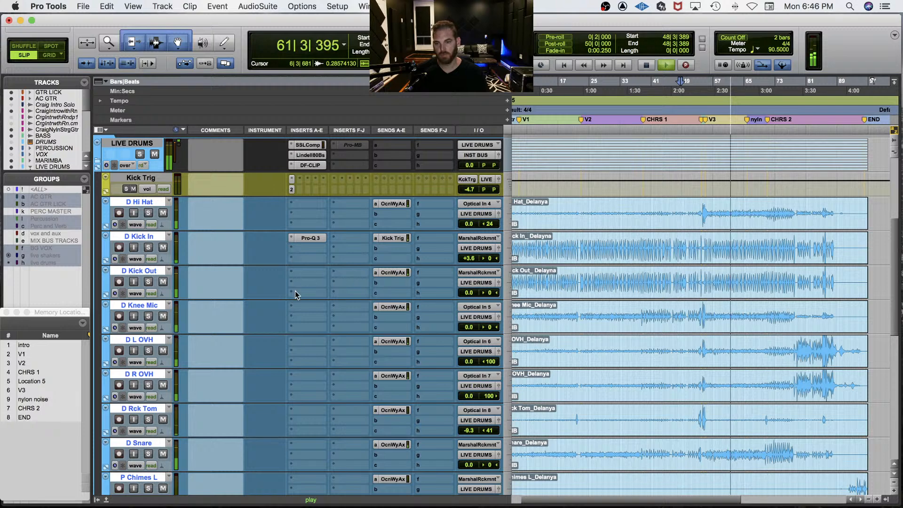
key("space")
key("super+s")
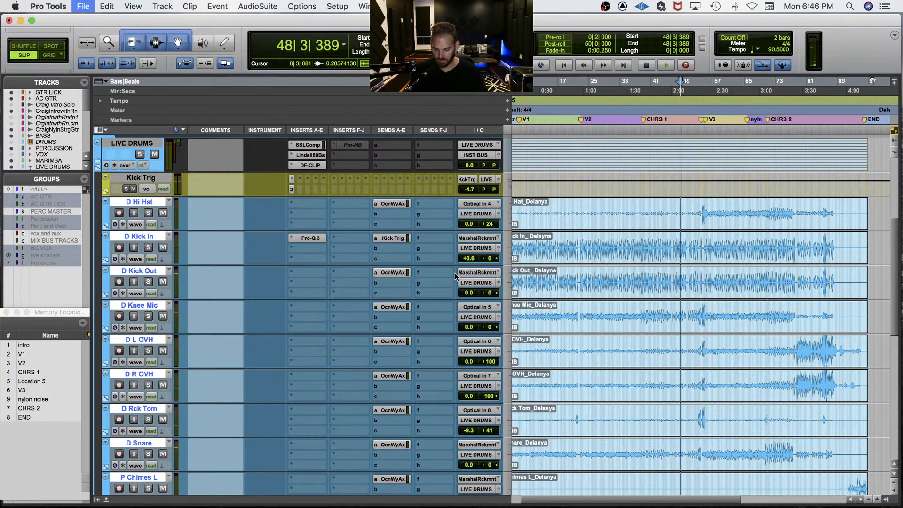
Step: Lower the D Hi Hat volume to -0.7 dB and zoom in around bar 54
left_click(470, 224)
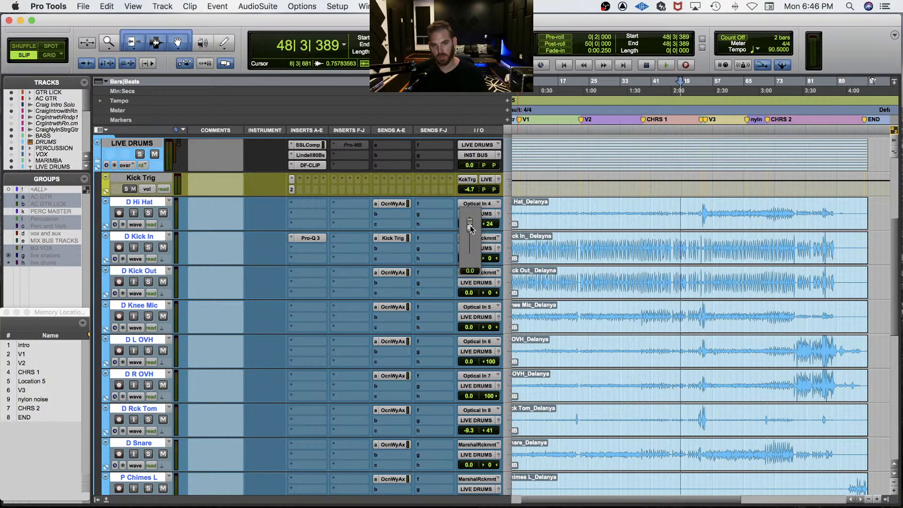
left_click_drag(471, 229, 471, 230)
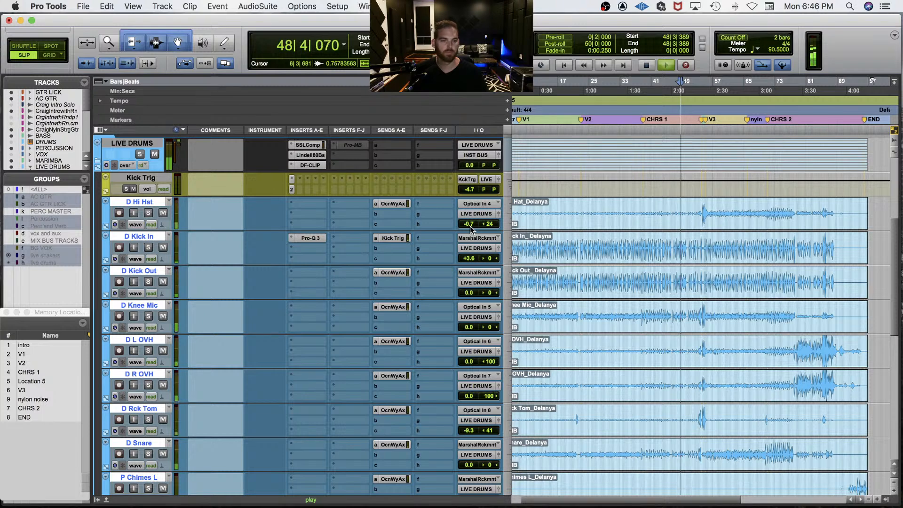
key("F8")
key("space")
left_click(704, 212)
key("super+bracketright")
key("super+bracketright")
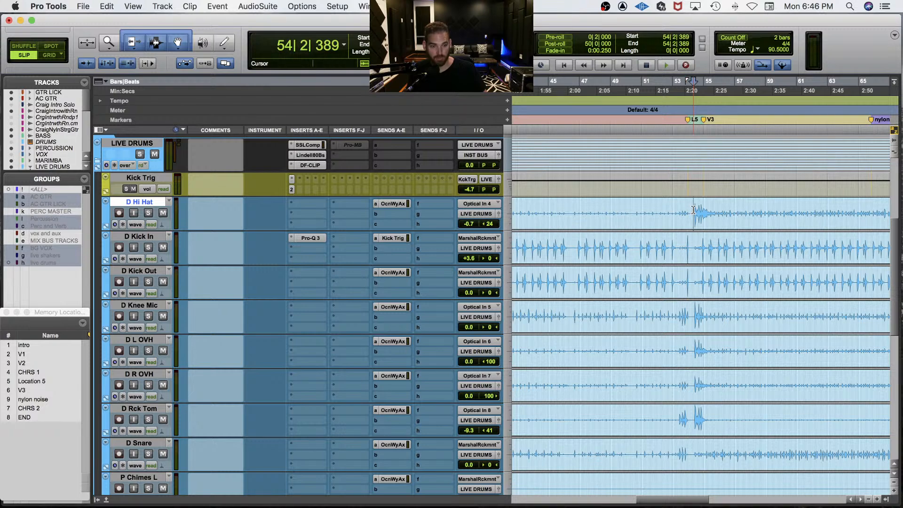
Step: Audition the passage near bar 54 and zoom in around 54|4|146
scroll(694, 221, "up", 1)
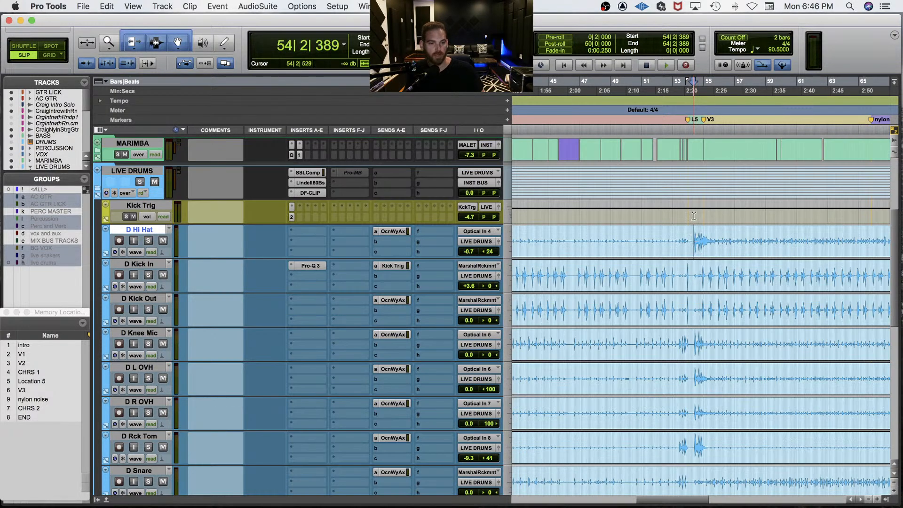
key("space")
scroll(697, 233, "down", 3)
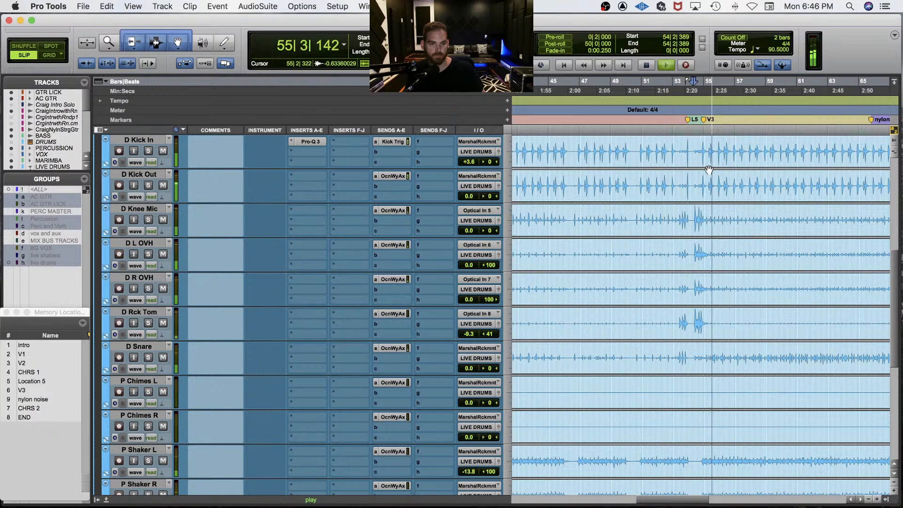
scroll(708, 172, "up", 2)
scroll(709, 178, "down", 2)
key("space")
left_click(699, 262)
key("t")
key("t")
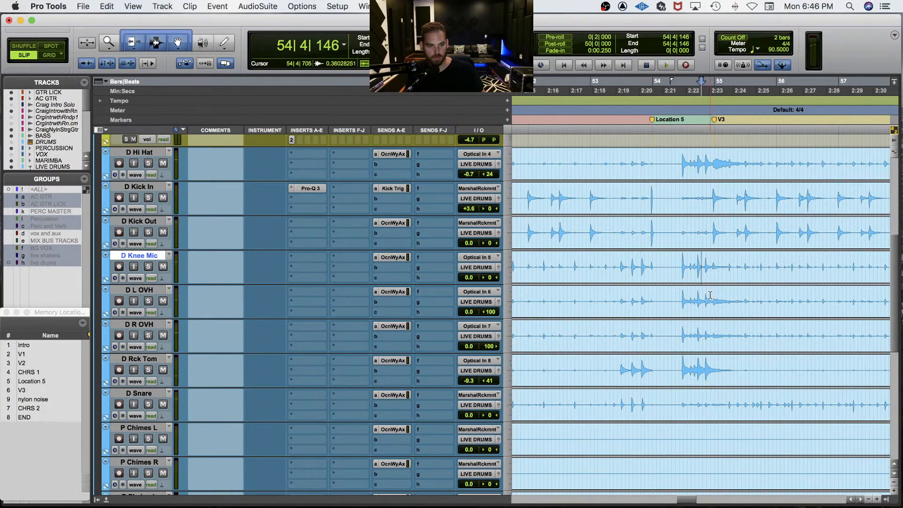
Step: Select a short range on D Knee Mic and D L OVH and play it back
left_click_drag(683, 262, 695, 309)
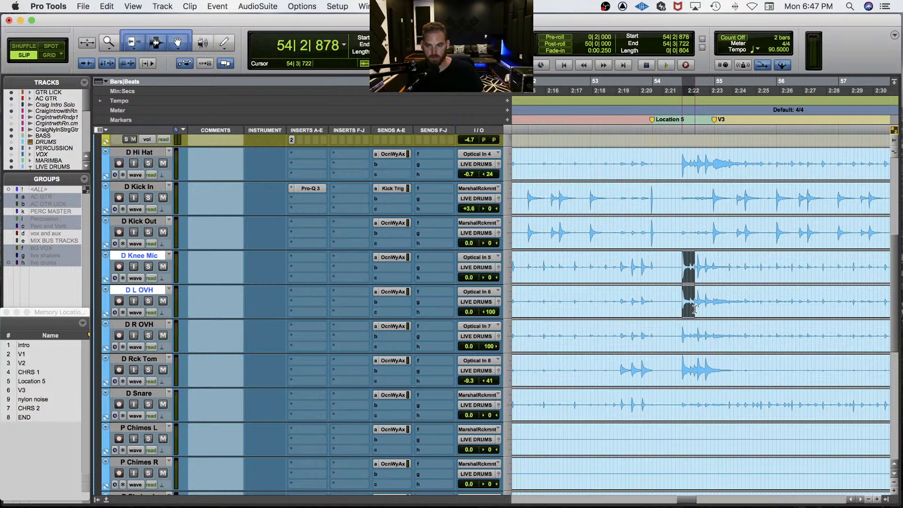
key("space")
key("F4")
key("space")
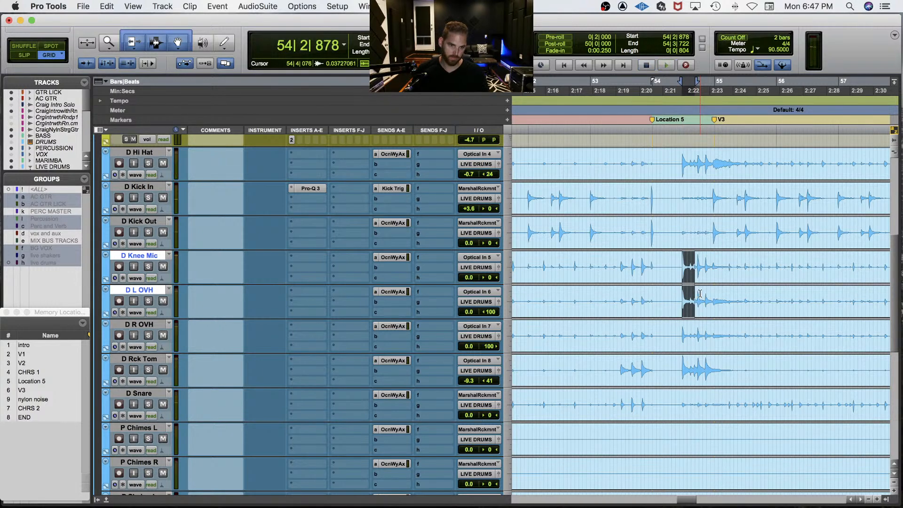
left_click(699, 262)
key("t")
key("t")
key("space")
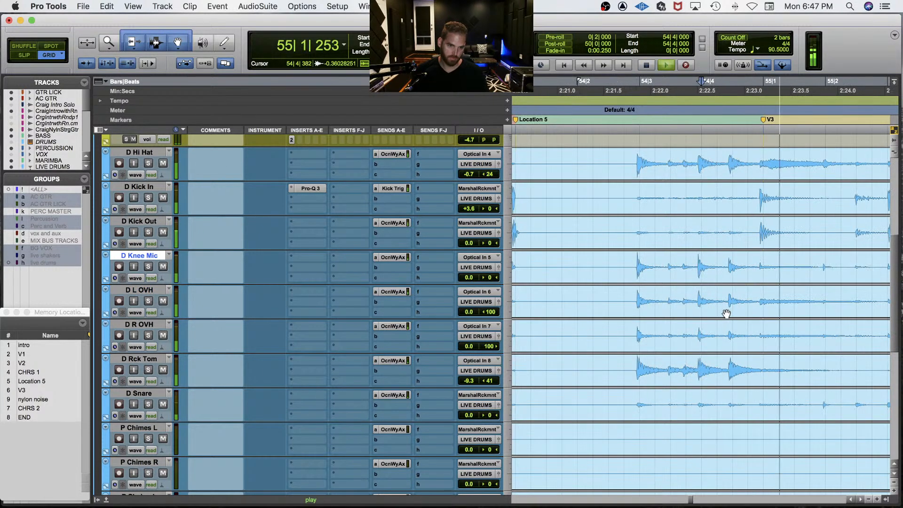
Step: Select 54|4|899 to 55|1|720 on just D L OVH and D R OVH
left_click(640, 262)
left_click(649, 266)
left_click(702, 295, "shift")
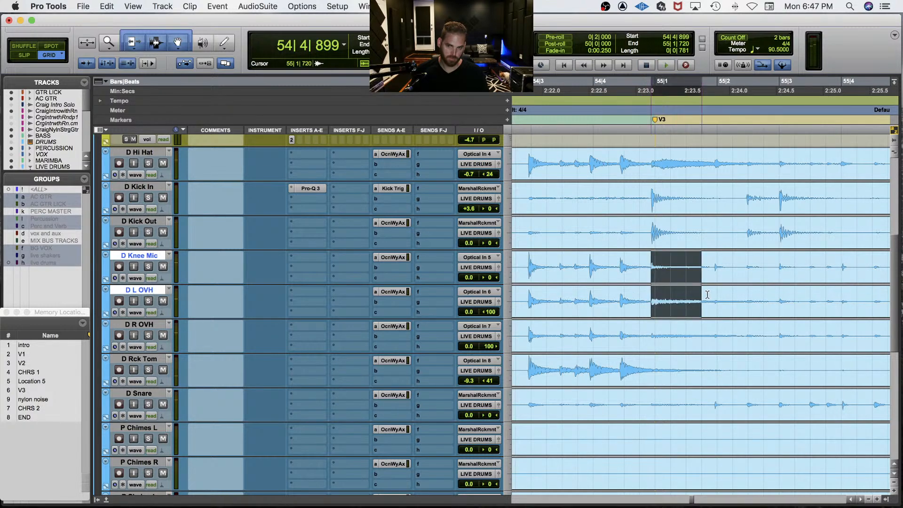
left_click(142, 290)
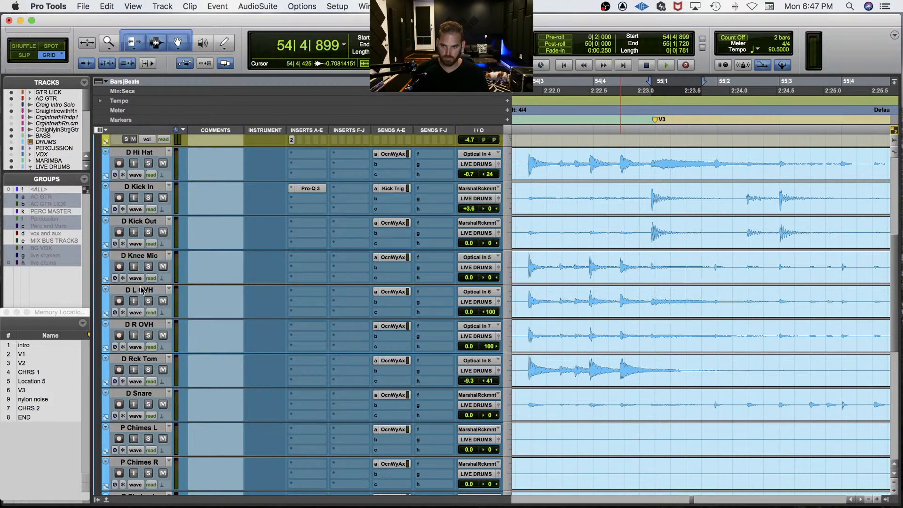
left_click(145, 328, "shift")
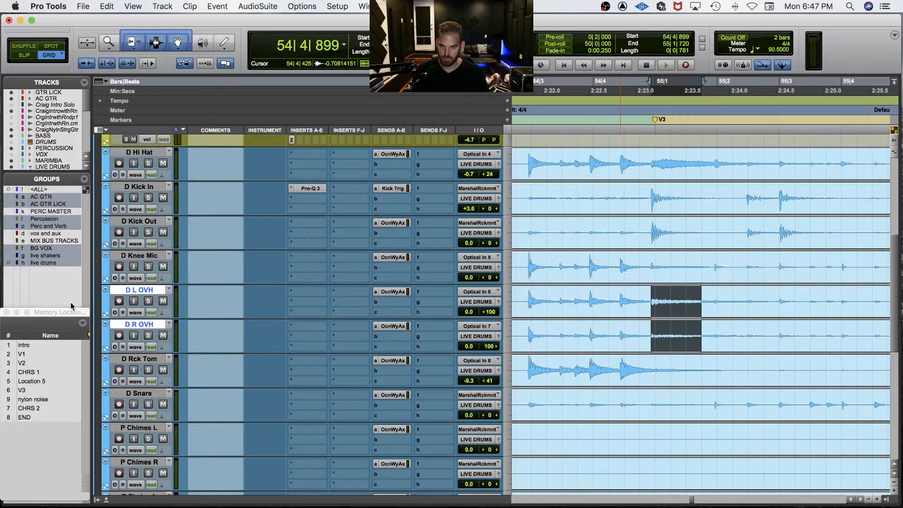
Step: Disable the live drums group, group the overheads as 'overheads', and show their volume automation
left_click(38, 263)
key("super+g")
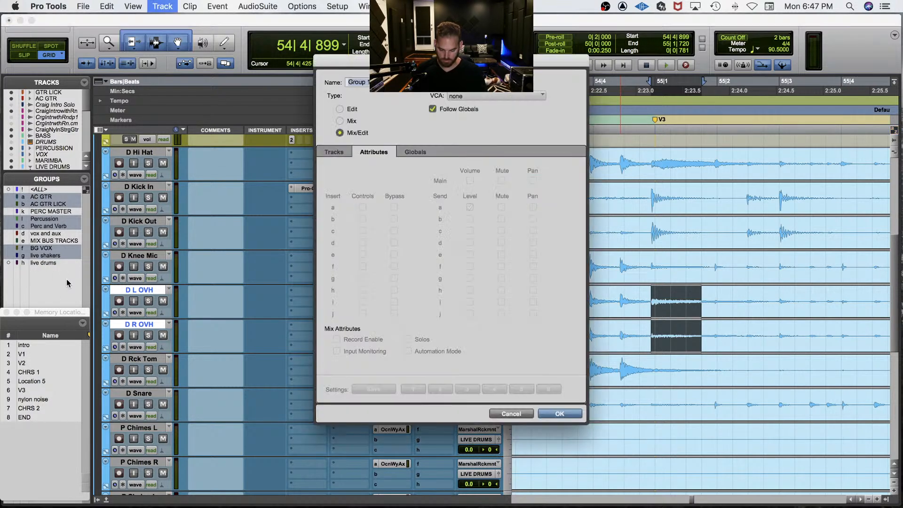
type("overheads")
key("Return")
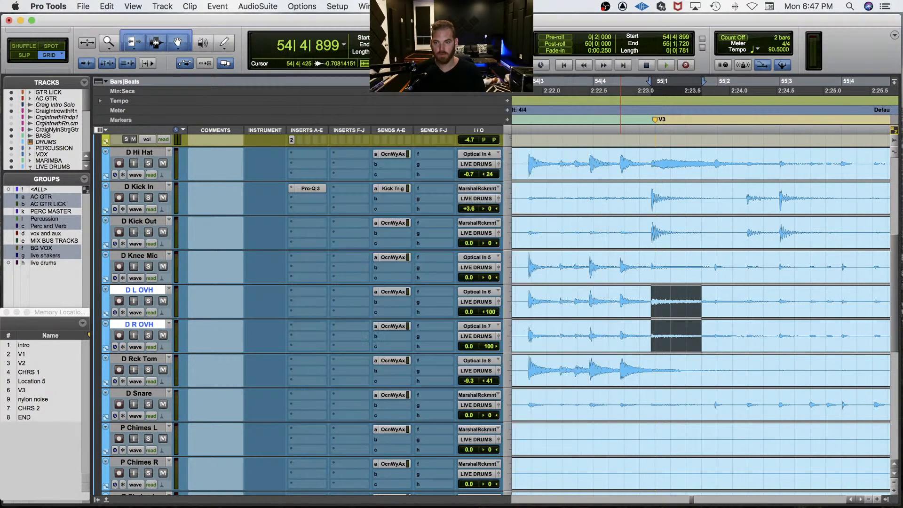
left_click(135, 312)
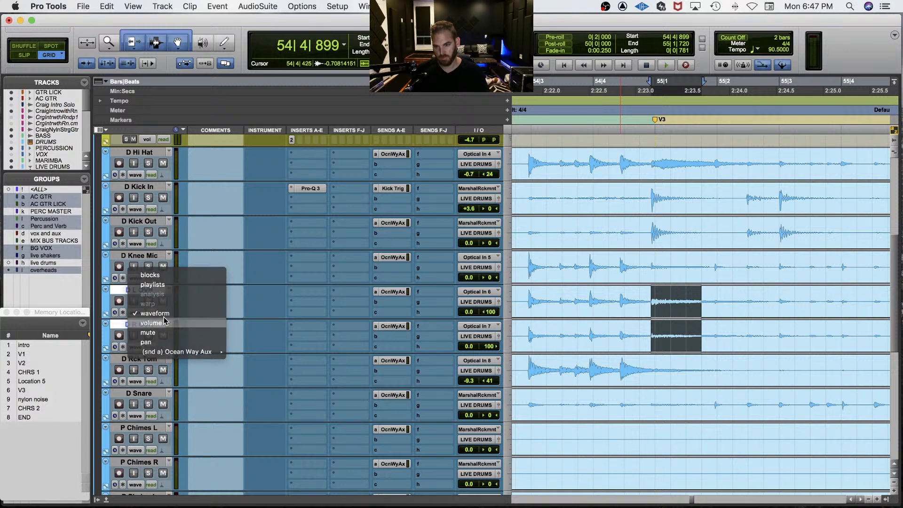
left_click(150, 323)
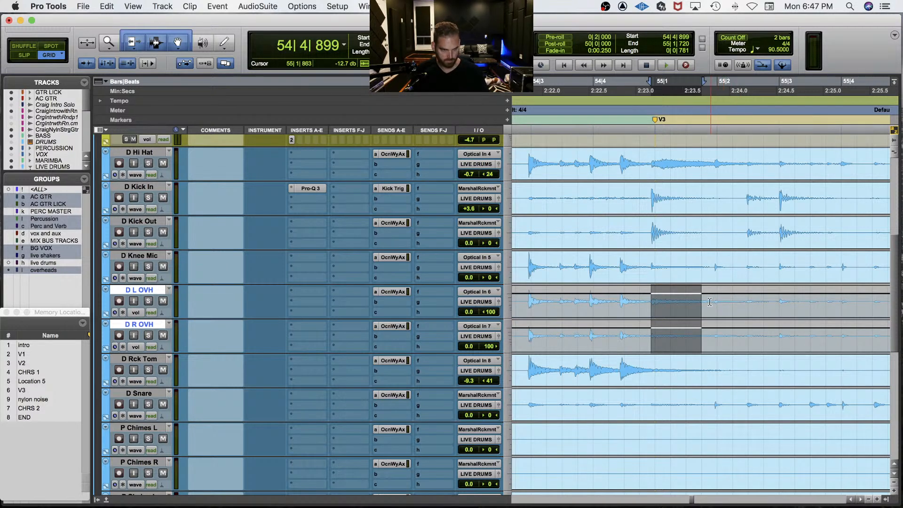
Step: Play the overheads from 55|1|480 to audition the downbeat
left_click(686, 294)
key("space")
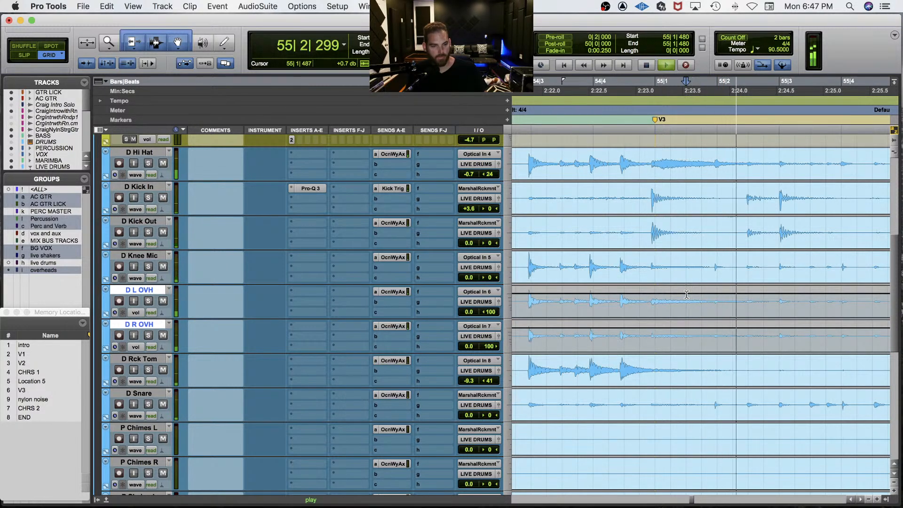
key("space")
key("space")
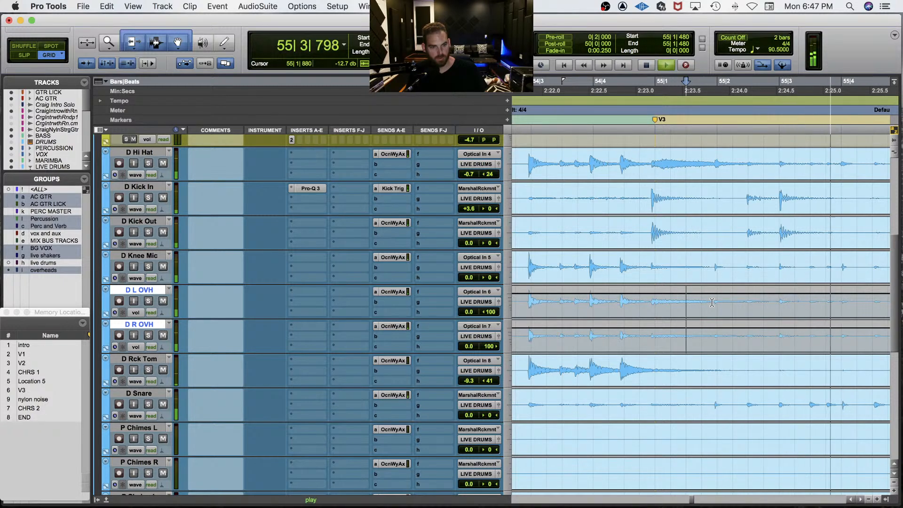
key("space")
key("F8")
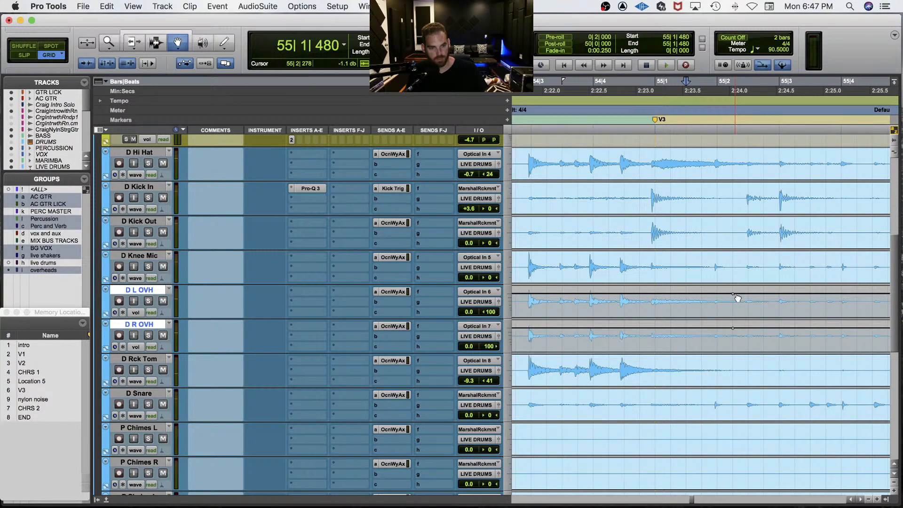
key("F7+F8")
Step: Add volume breakpoints around 54|4|902 and dip the overheads' level between them
left_click(643, 298)
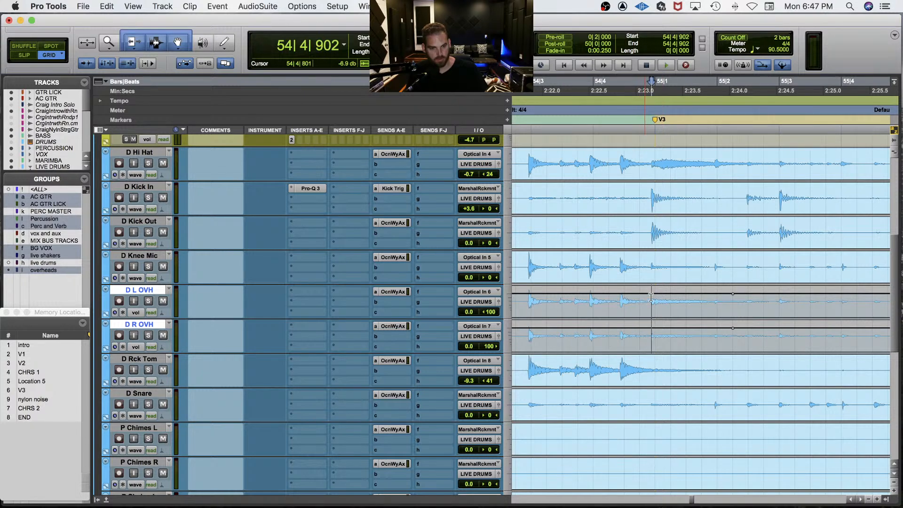
key("F8")
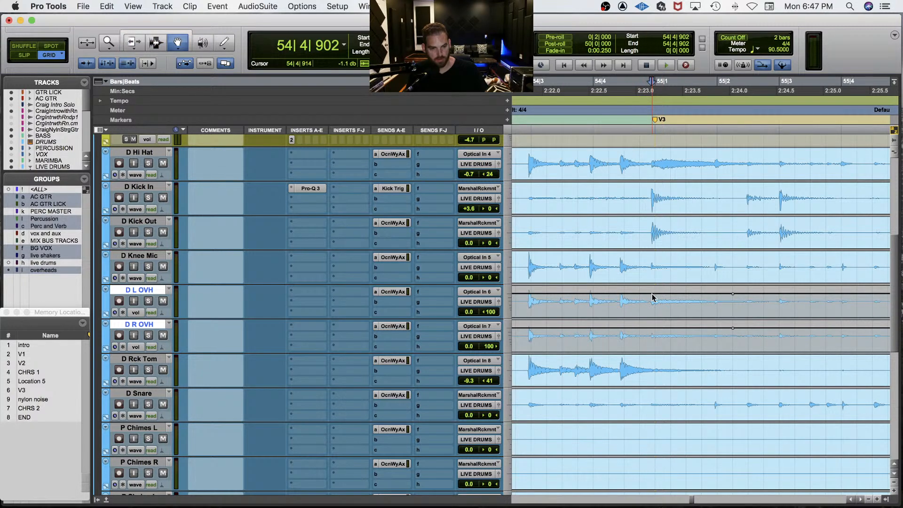
left_click(654, 296)
key("F7+F8")
left_click_drag(677, 292, 677, 297)
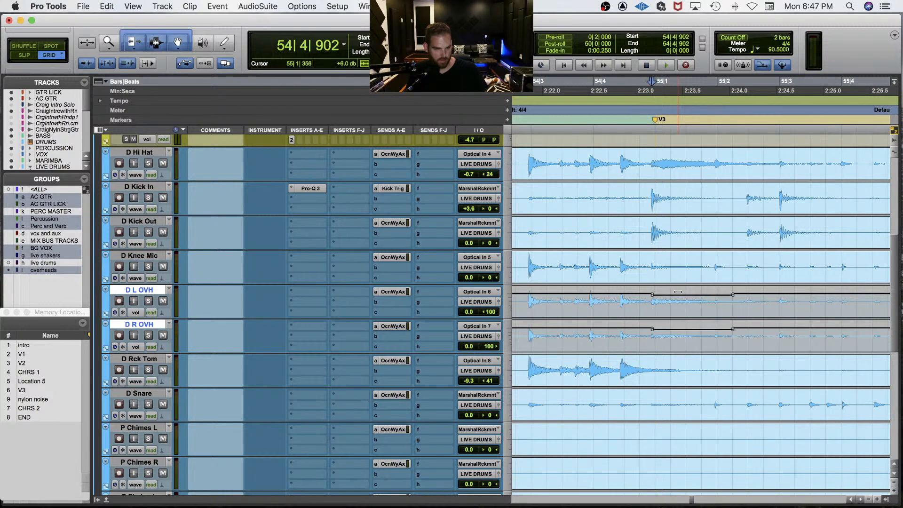
key("space")
key("space")
left_click(636, 148)
key("space")
key("space")
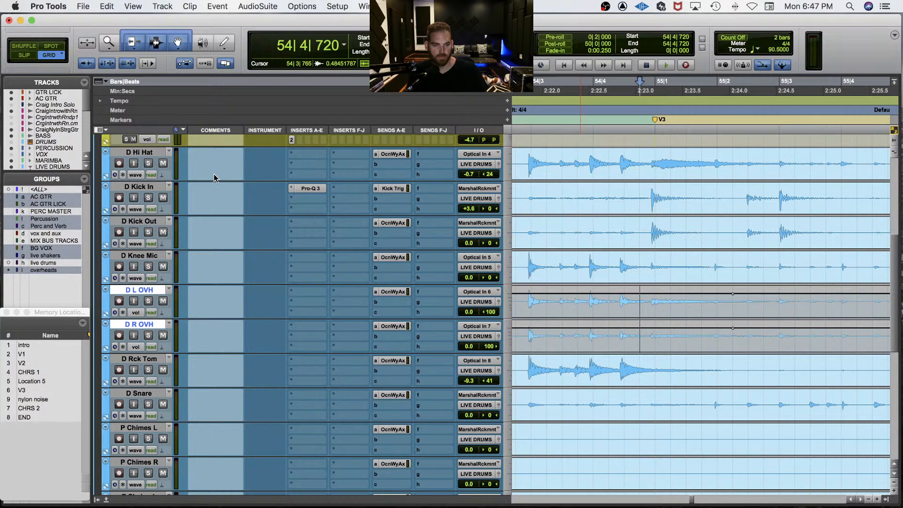
Step: Rename the overheads group to 'overheads & hat'
right_click(57, 271)
left_click(51, 291)
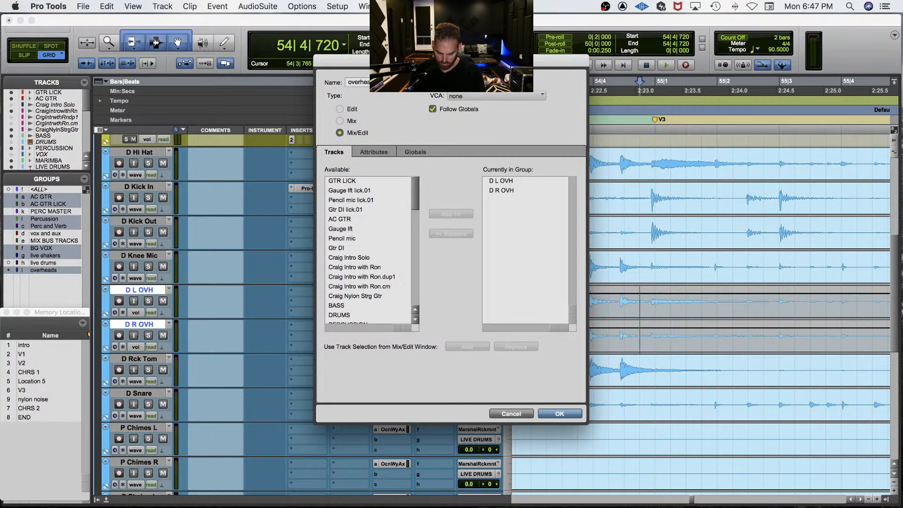
key("Return")
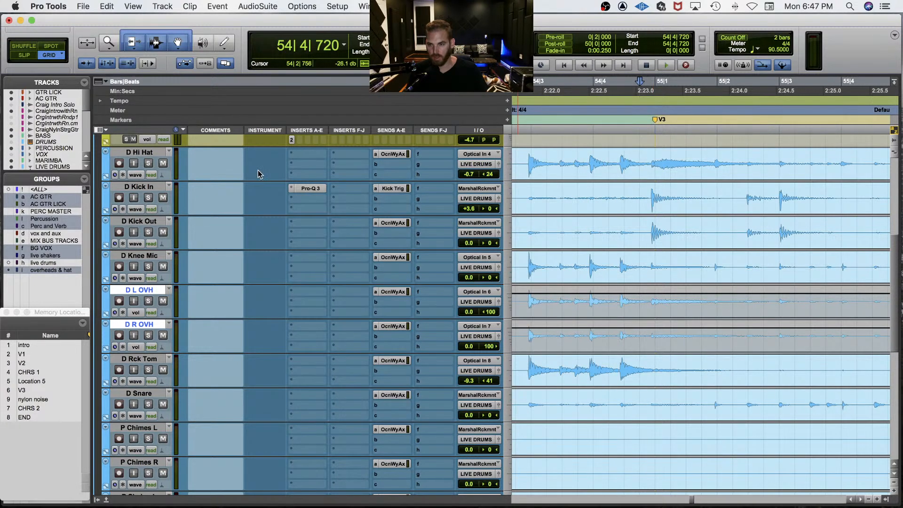
Step: Show D Hi Hat's volume automation and add a breakpoint near bar 55
left_click(135, 175)
left_click(139, 186)
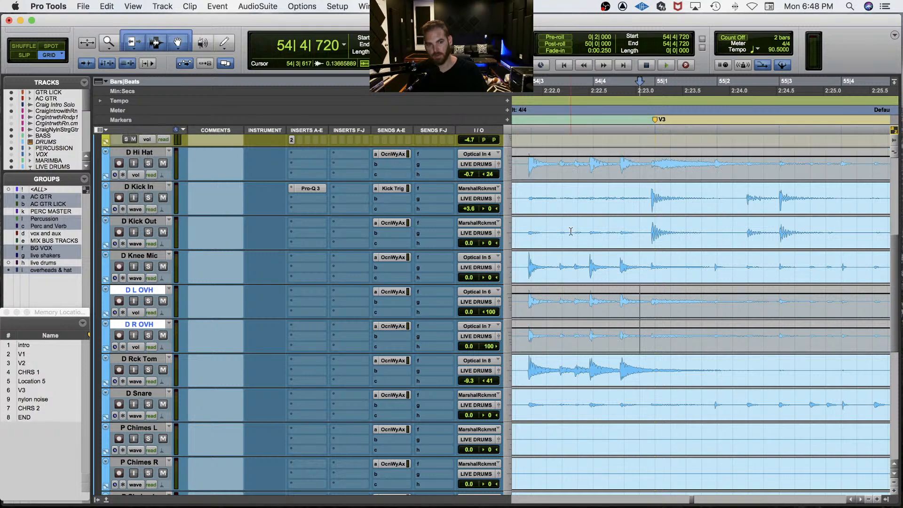
key("F8")
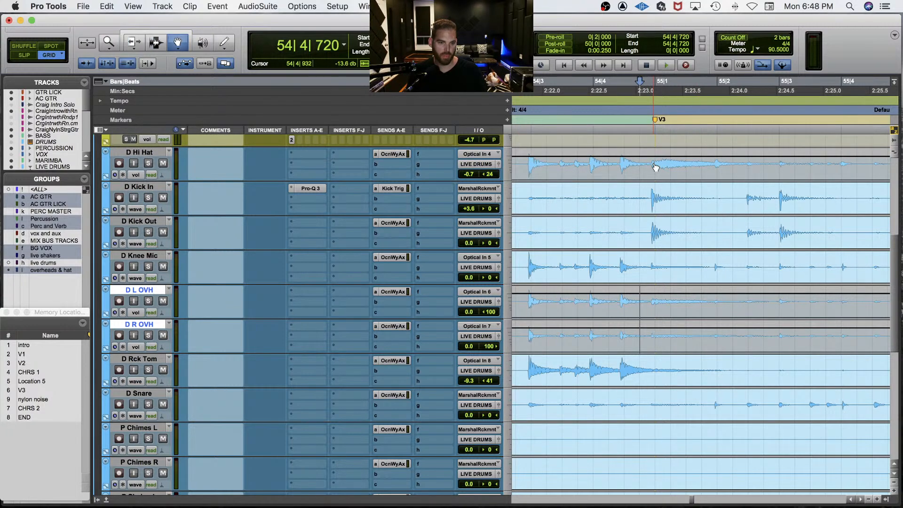
left_click(655, 157)
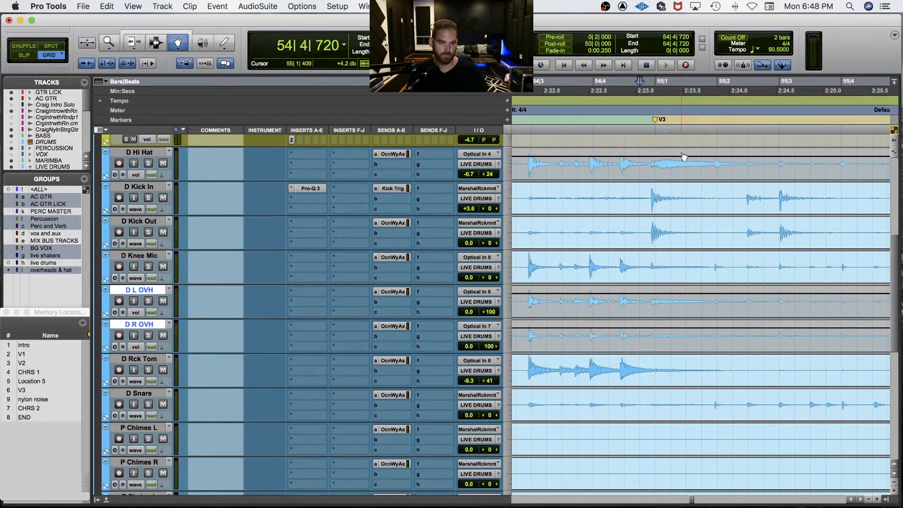
key("F2")
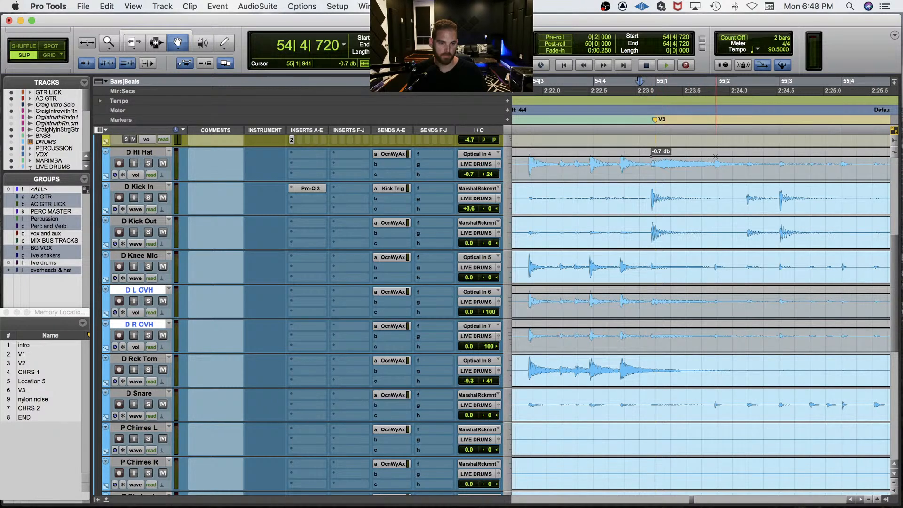
key("F7+F8")
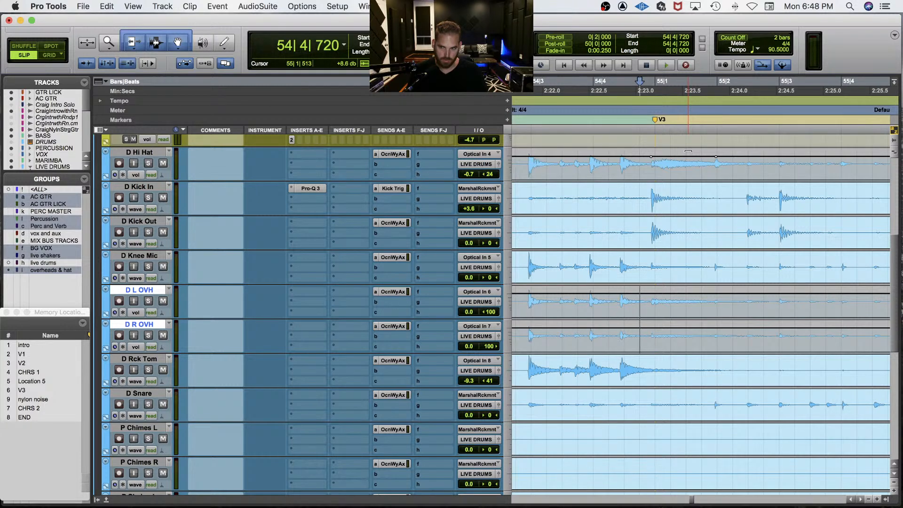
key("F8")
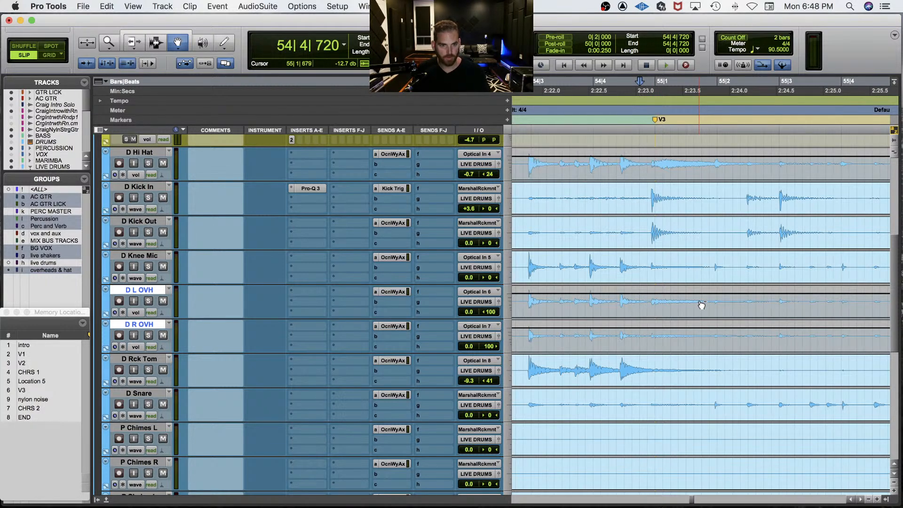
Step: Zoom in and mark 54|4|884 to 55|1|557 on D Hi Hat in Slip mode
key("space")
key("space")
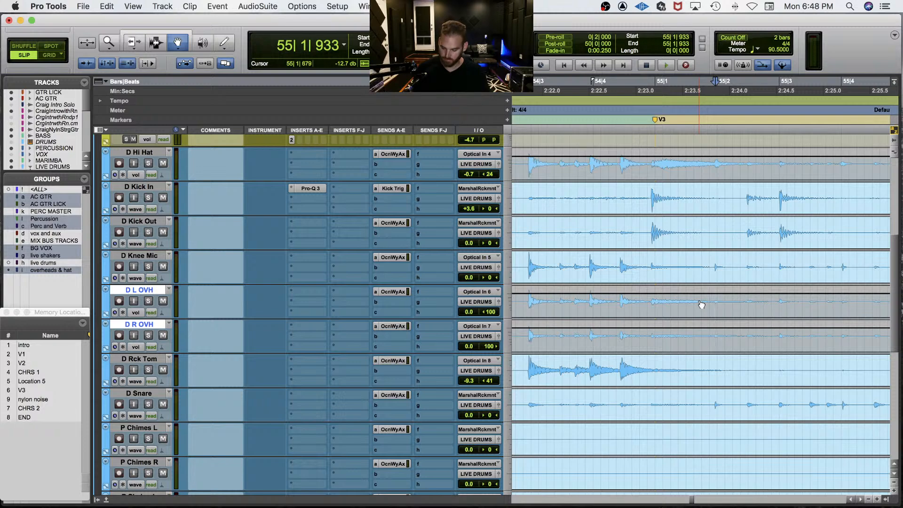
key("super+bracketright")
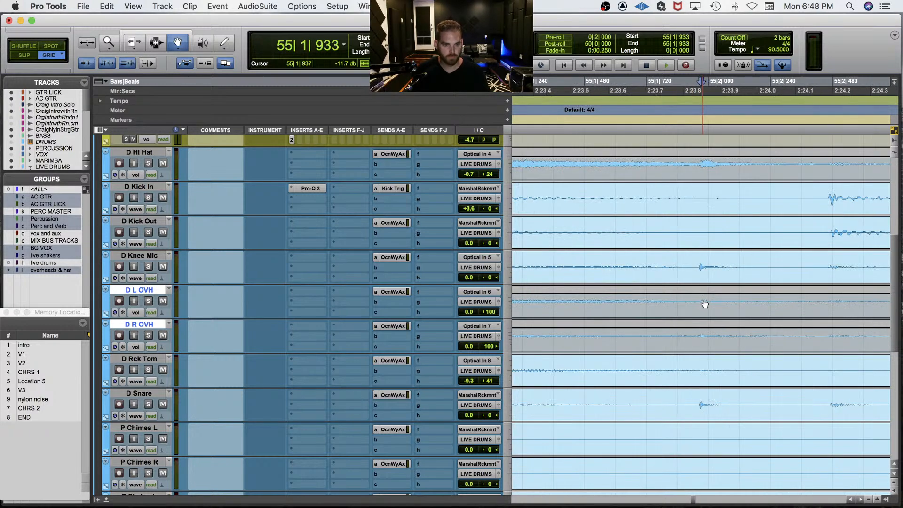
key("F6+F7")
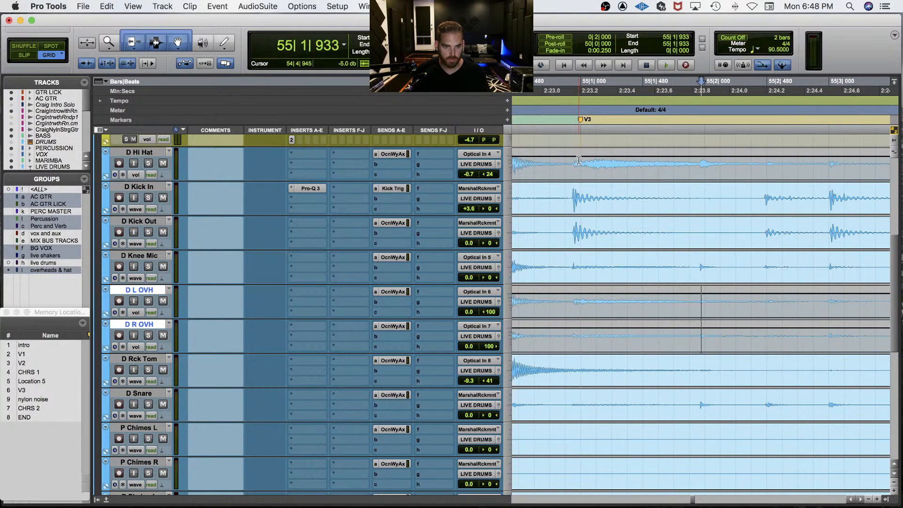
key("F3")
left_click_drag(570, 159, 653, 161)
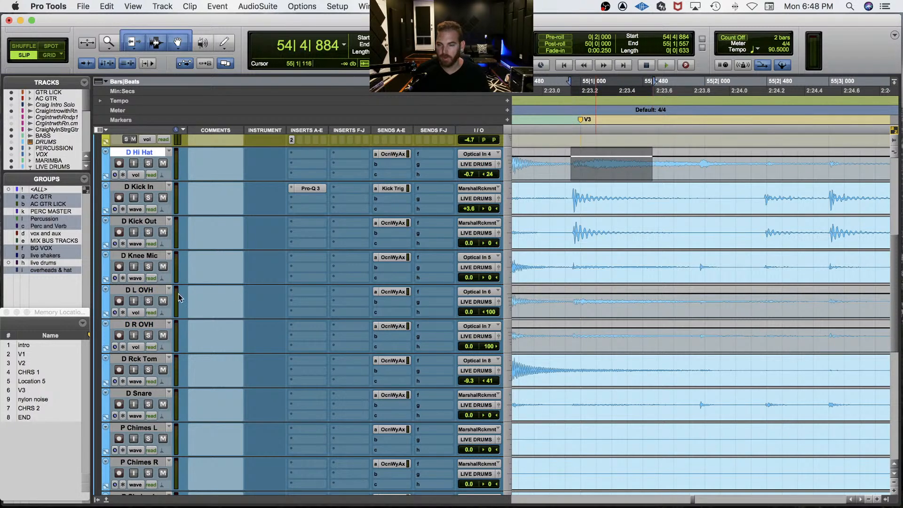
Step: Add D Hi Hat to the overheads & hat group
right_click(66, 271)
left_click(64, 290)
left_click_drag(415, 200, 413, 252)
left_click(358, 233)
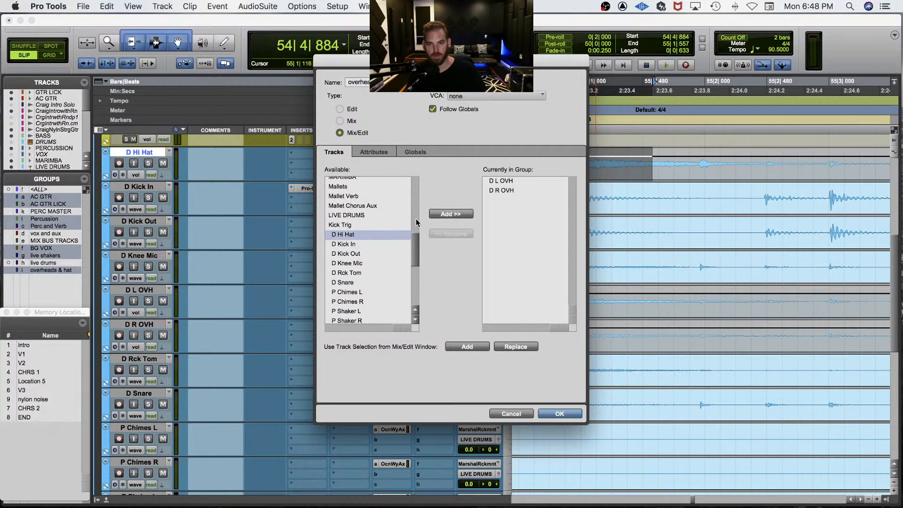
left_click(440, 214)
left_click(559, 412)
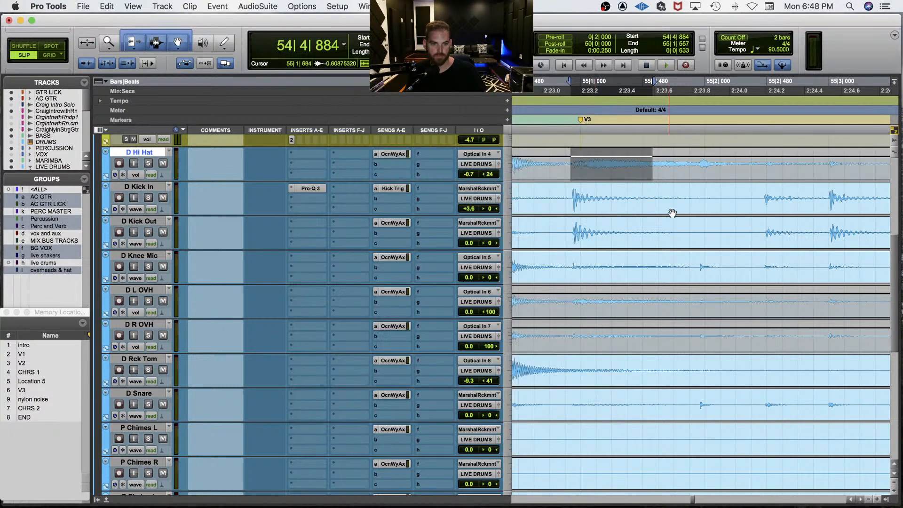
Step: Lower the hat and overhead volume dip up to about 55|2 and audition it
left_click_drag(570, 160, 671, 153)
left_click(536, 165)
key("space")
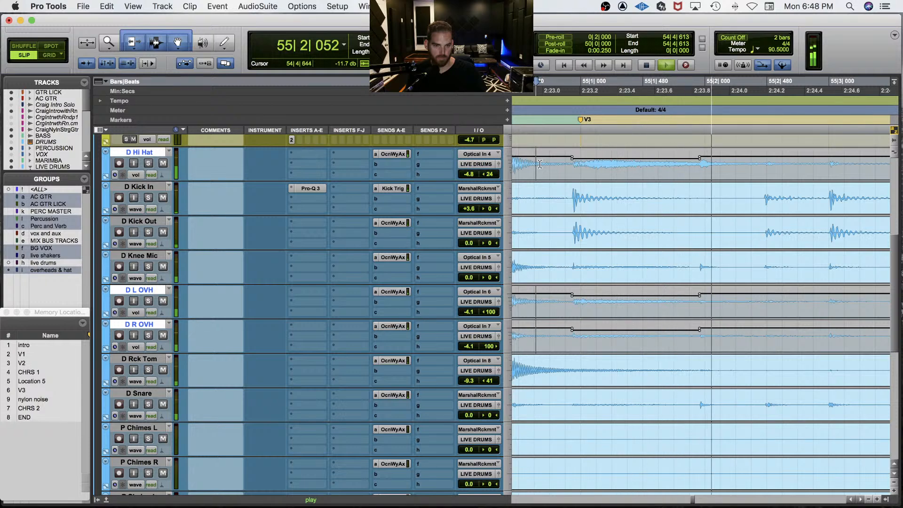
key("space")
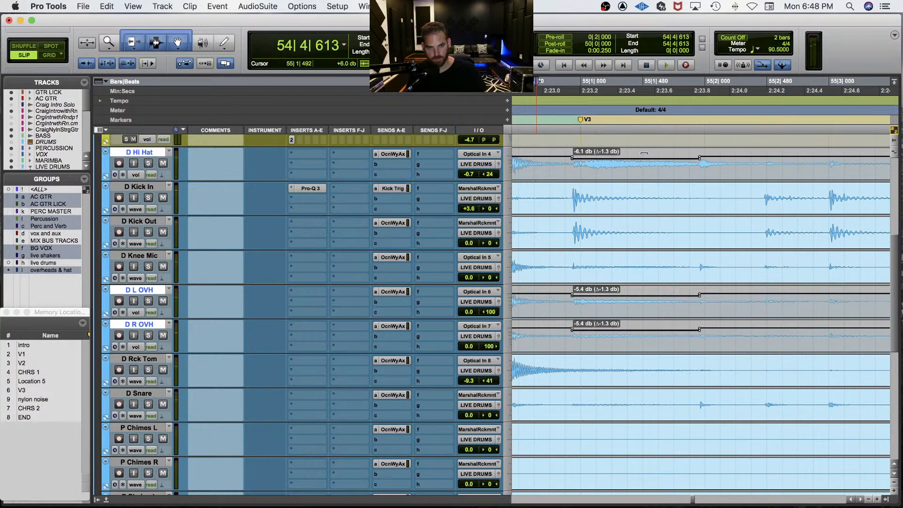
key("space")
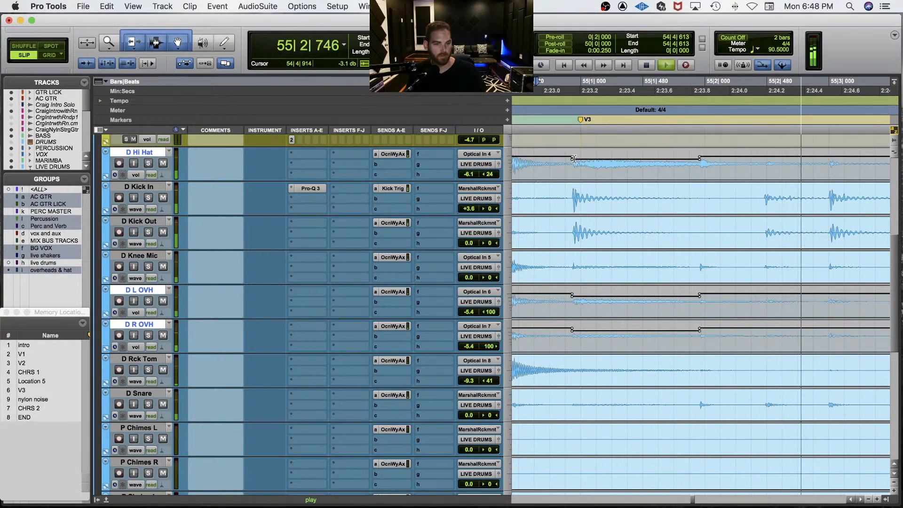
left_click_drag(606, 151, 606, 154)
key("space")
key("space")
Step: Add a breakpoint on the dip's rising edge, then disable the overheads & hat group
key("space")
key("space")
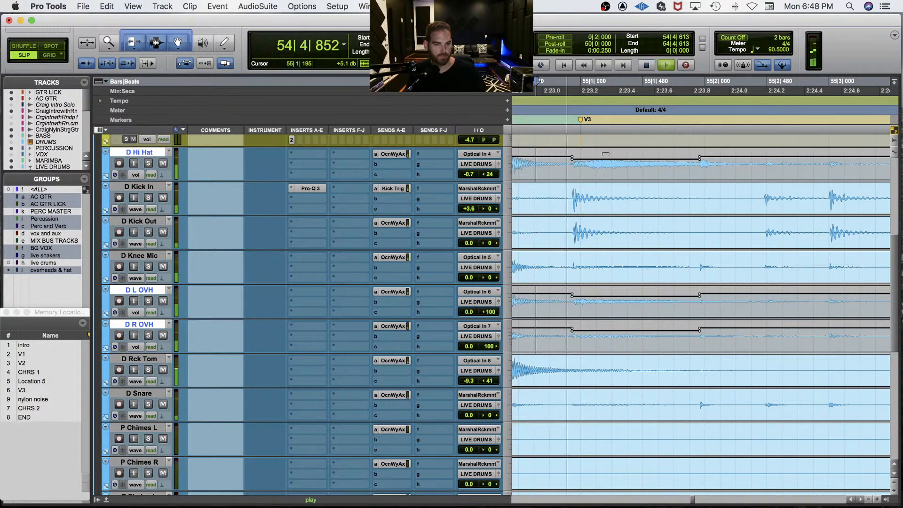
scroll(652, 284, "down", 1)
key("r")
key("r")
left_click(640, 153)
key("space")
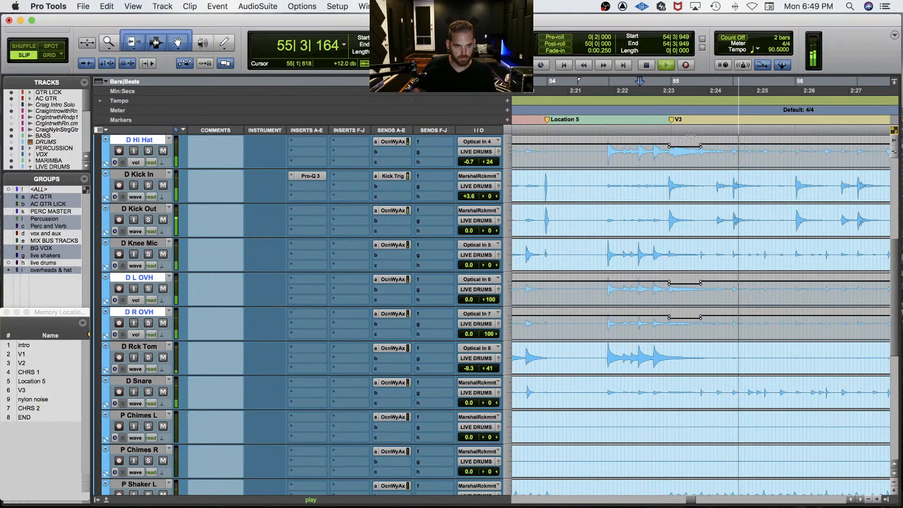
left_click_drag(688, 139, 688, 140)
key("space")
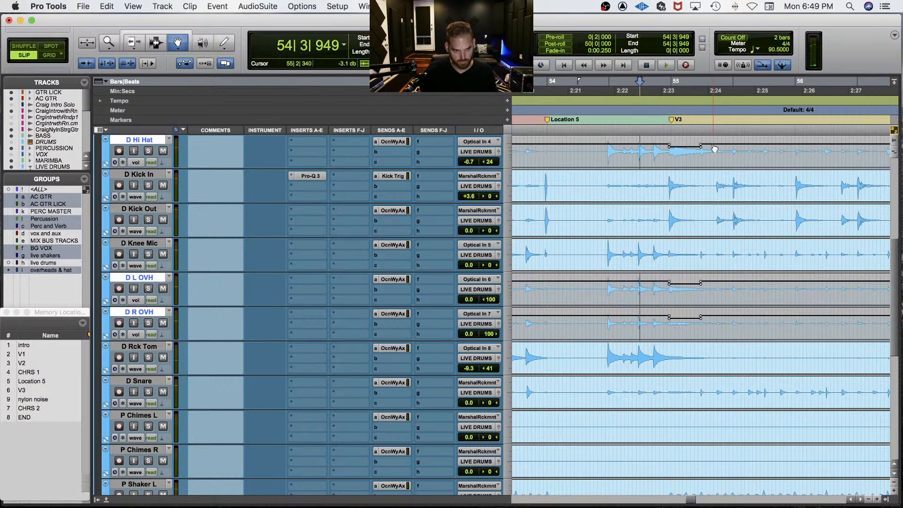
left_click(708, 145)
key("space")
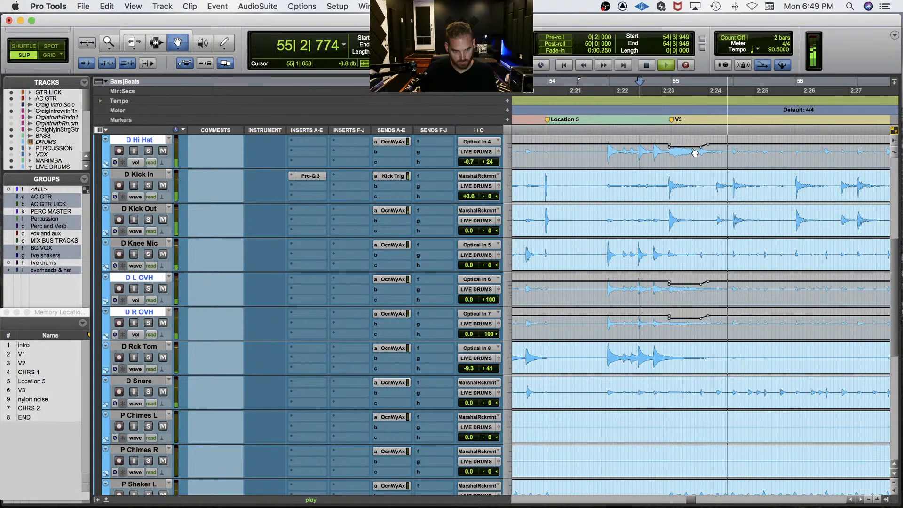
key("space")
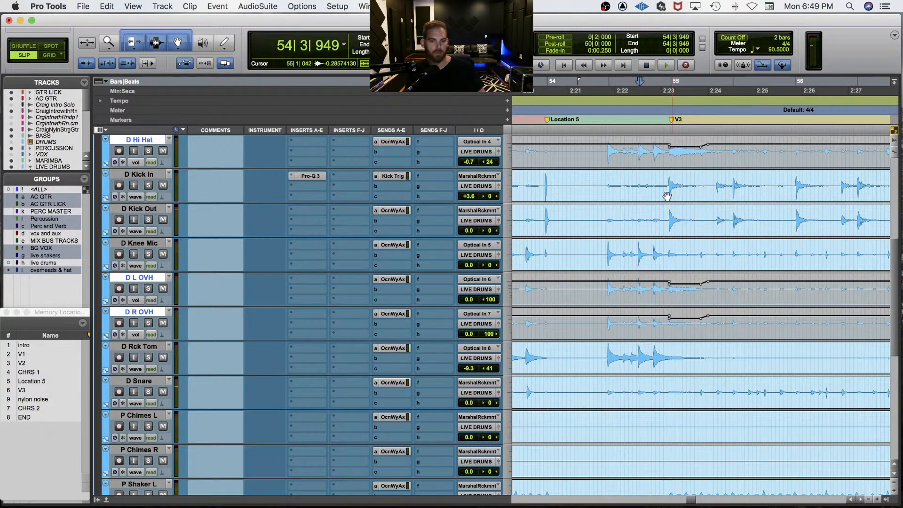
left_click(60, 272)
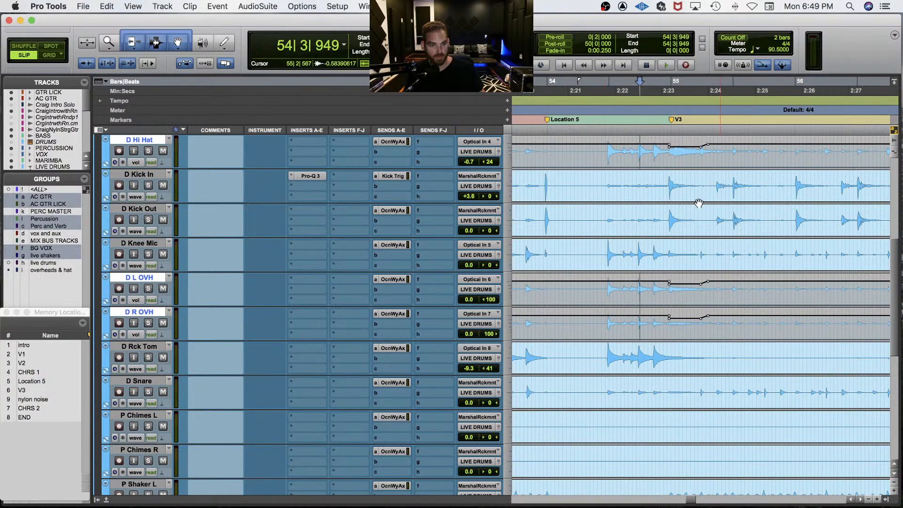
left_click(684, 185)
Step: Zoom out to the whole song and play the overheads around bar 78
key("r")
key("r")
key("r")
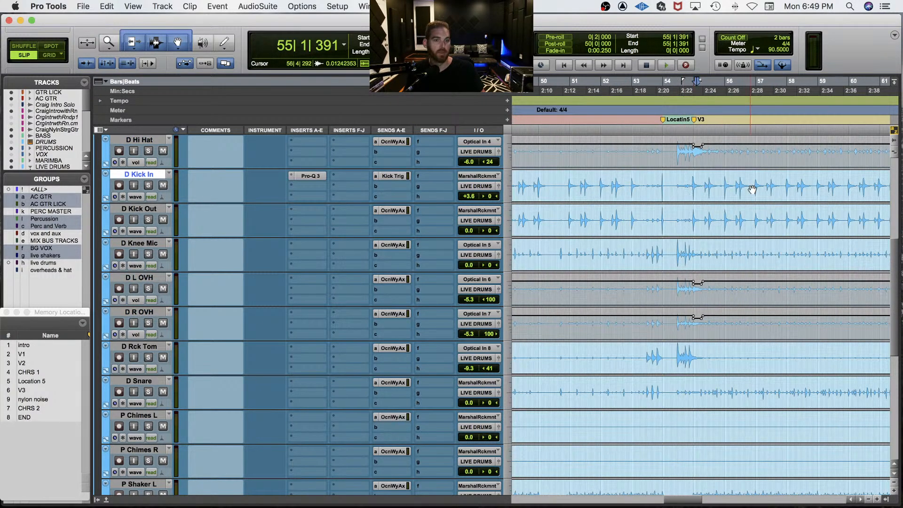
key("r")
key("r")
key("r")
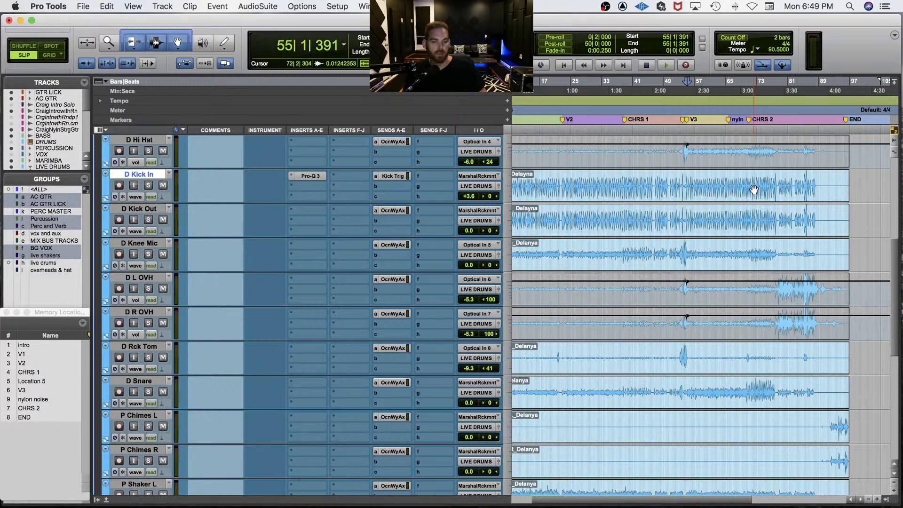
left_click(776, 288)
key("space")
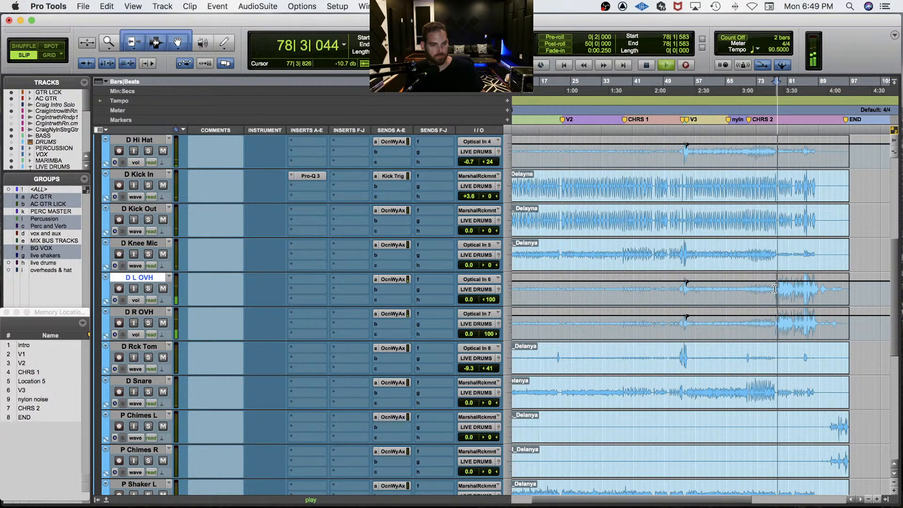
left_click(770, 288)
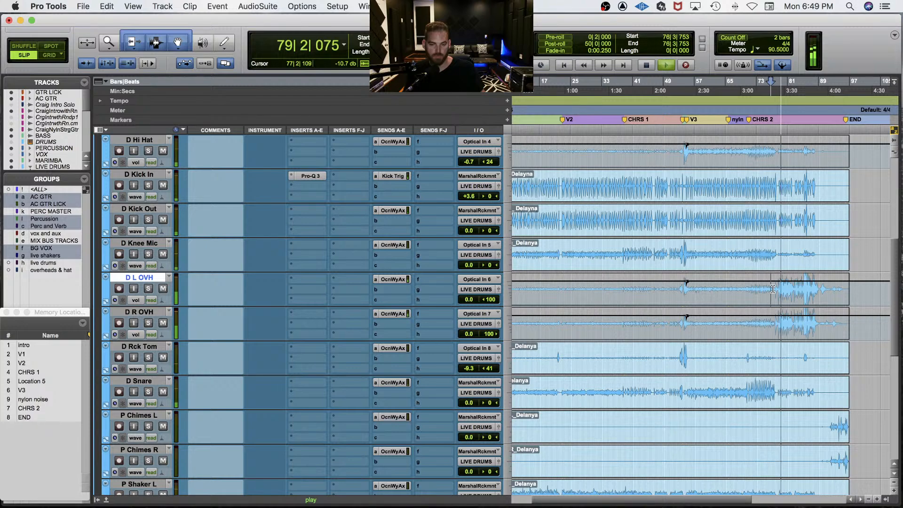
key("space")
Step: Zoom in, mark 77|4|845 before the loud hit, and re-enable the overheads & hat group
left_click(780, 287)
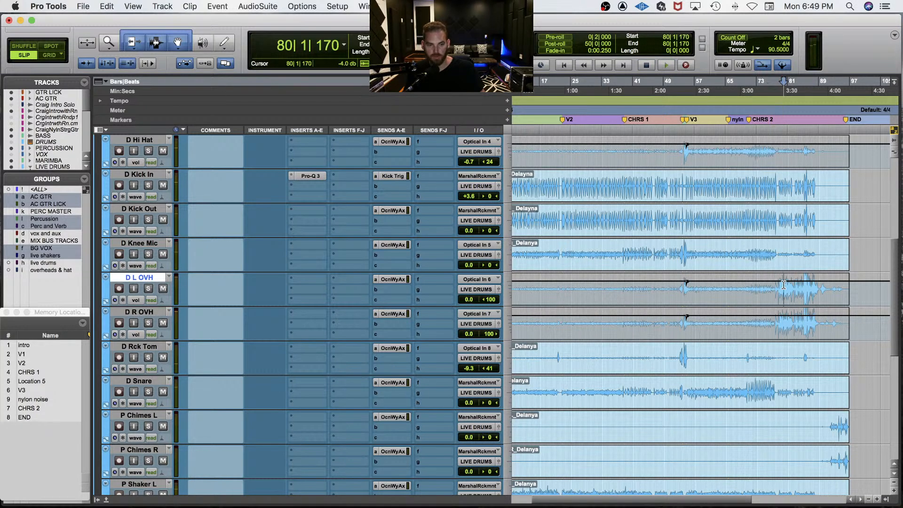
key("super+bracketright")
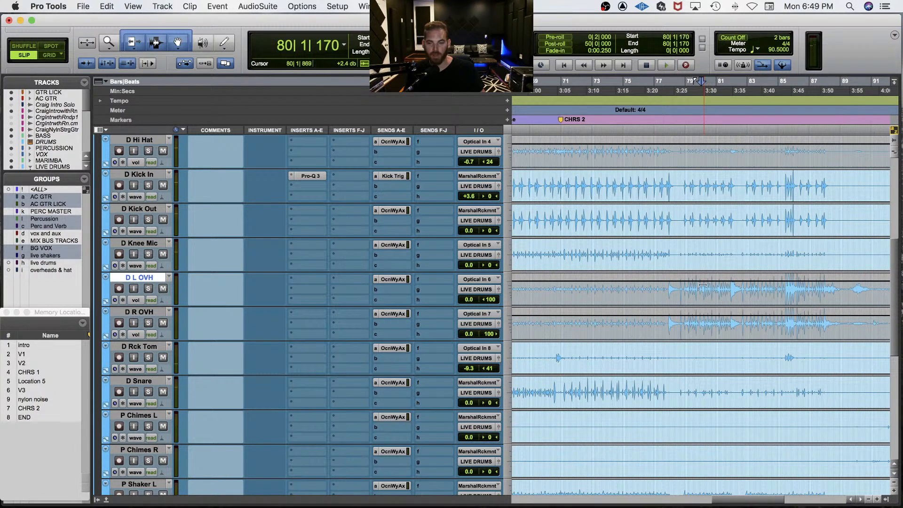
left_click(668, 285)
key("space")
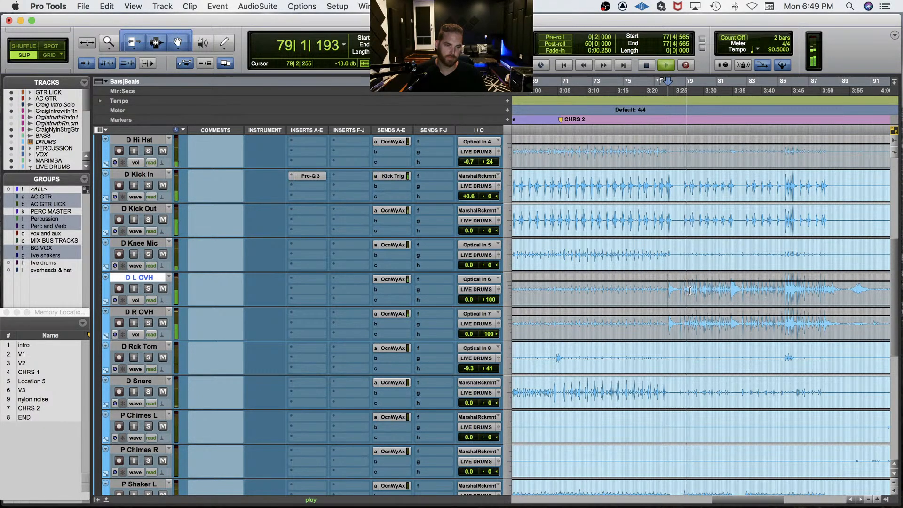
key("super+bracketright")
key("super+bracketright")
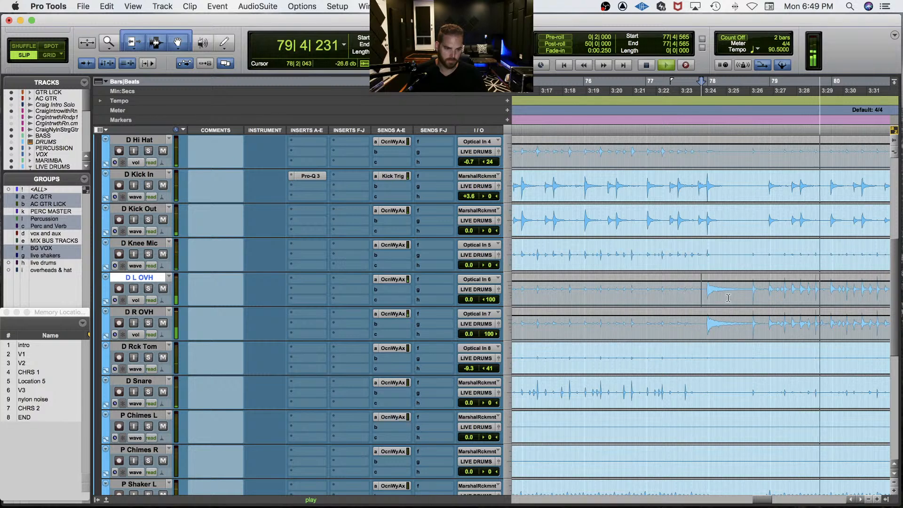
key("space")
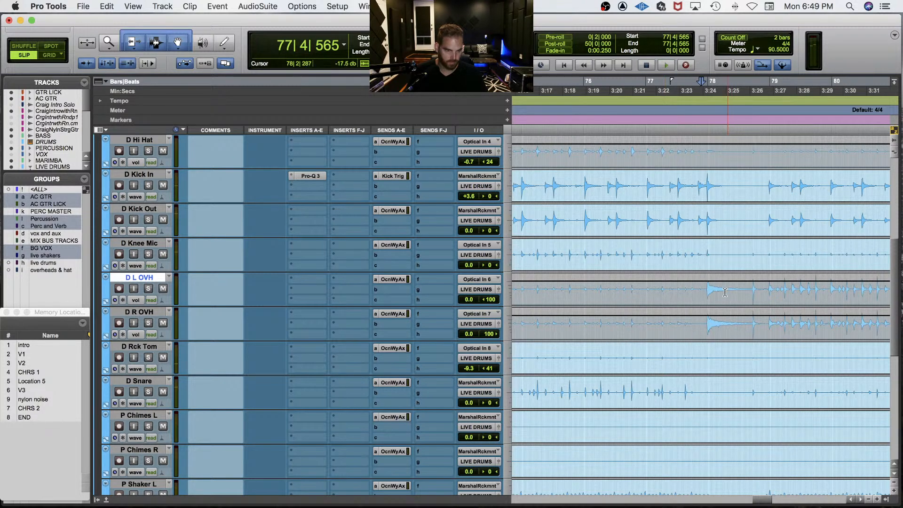
left_click(706, 287)
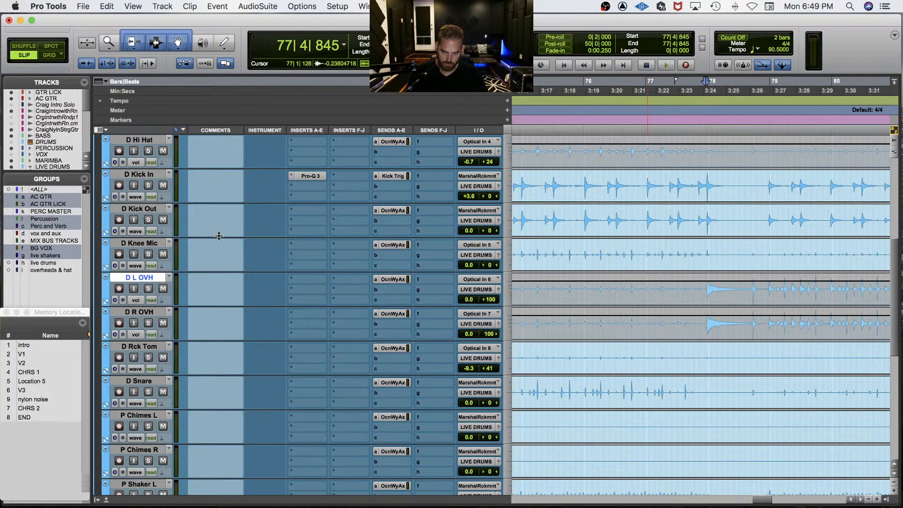
left_click(62, 272)
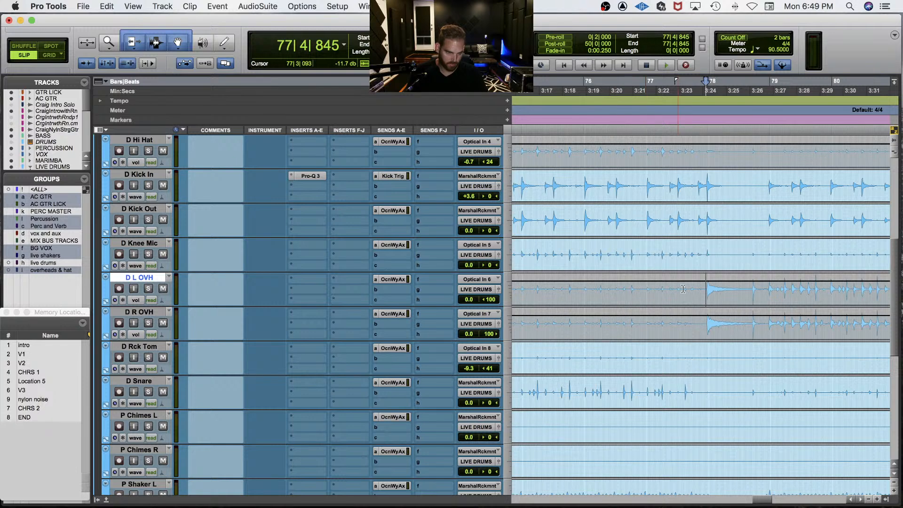
Step: Duck hi-hat to -6.1 dB and overheads to -5.4 dB from bar 78 to 78|3|899
left_click_drag(706, 287, 753, 318)
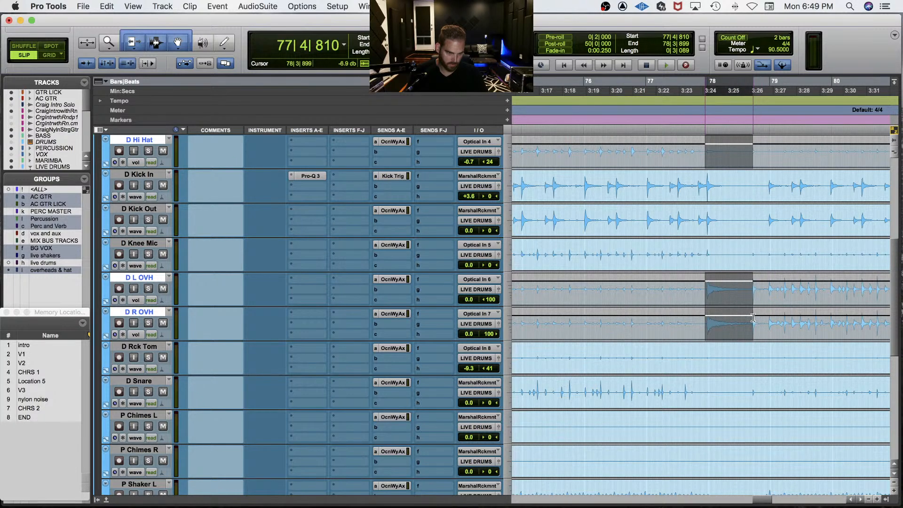
left_click_drag(733, 282, 732, 281)
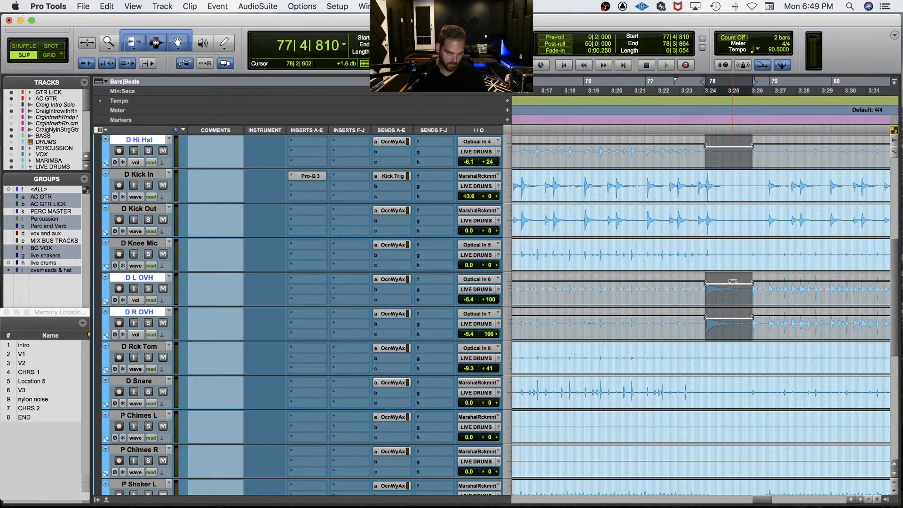
left_click(703, 294)
key("space")
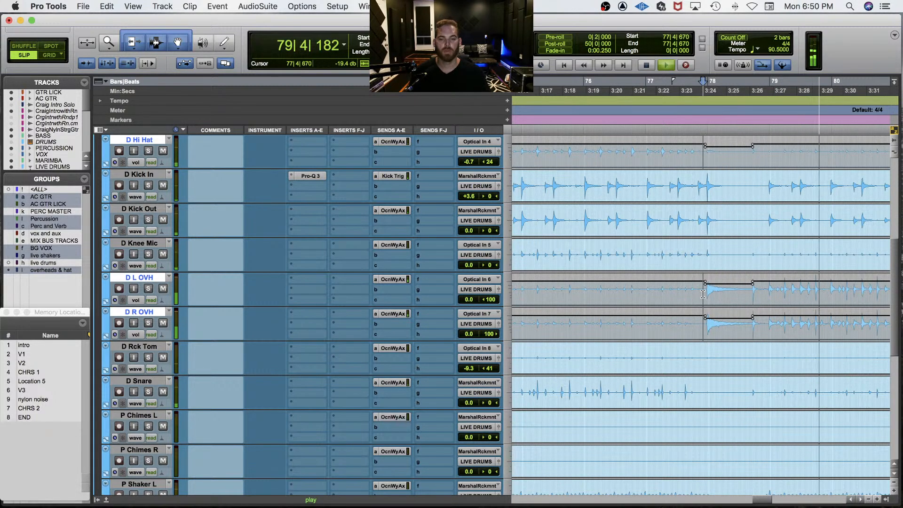
key("space")
key("space")
key("r")
Step: Save the session and zoom out to the surrounding bars and markers
key("super+s")
key("super+7")
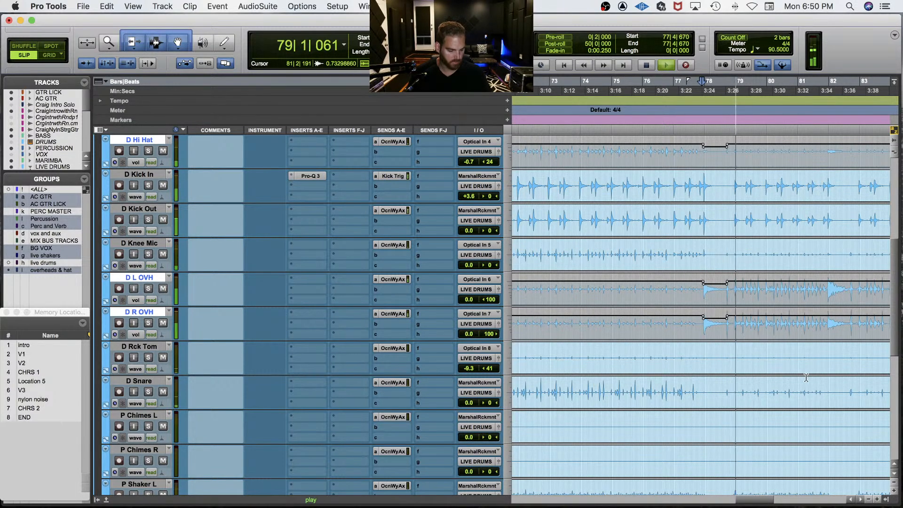
scroll(761, 260, "down", 5)
scroll(761, 260, "up", 2)
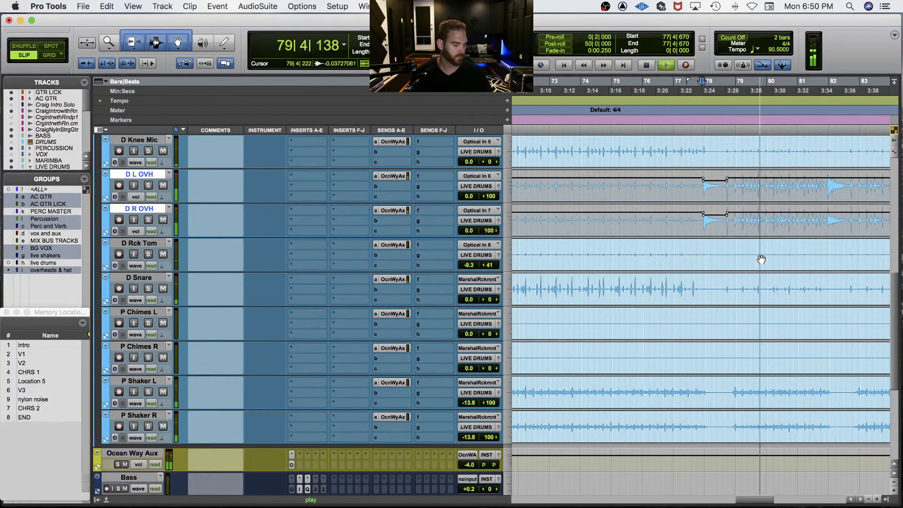
key("super+s")
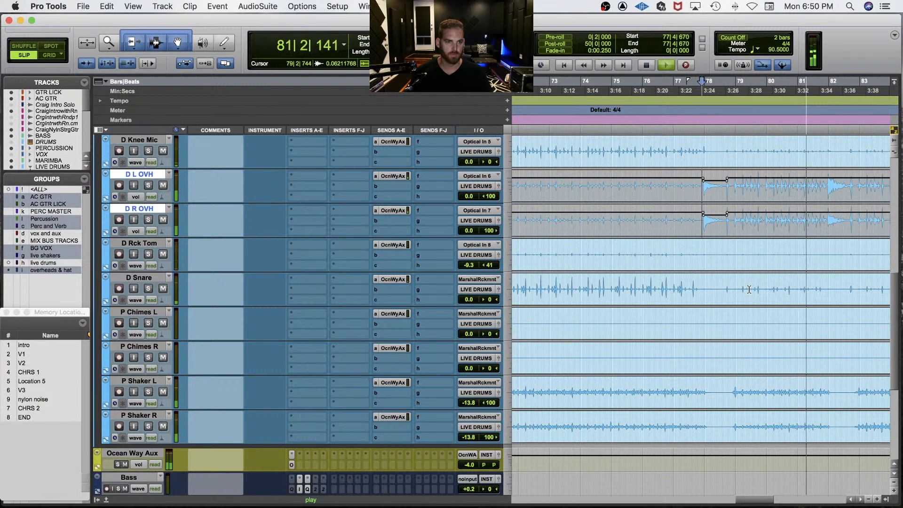
key("super+bracketleft")
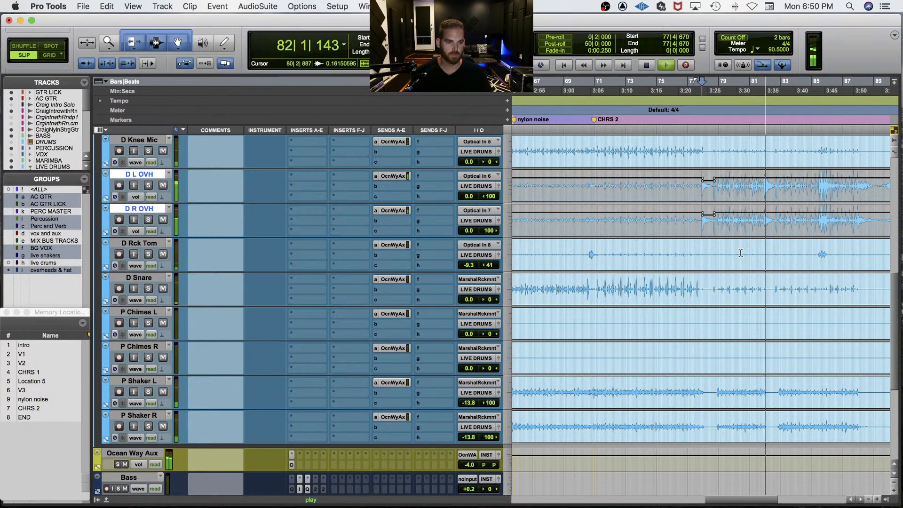
key("space")
Step: Select the overheads from 81|4|857 to 82|3|876 and trim their volume down
left_click(769, 216)
key("super+bracketright")
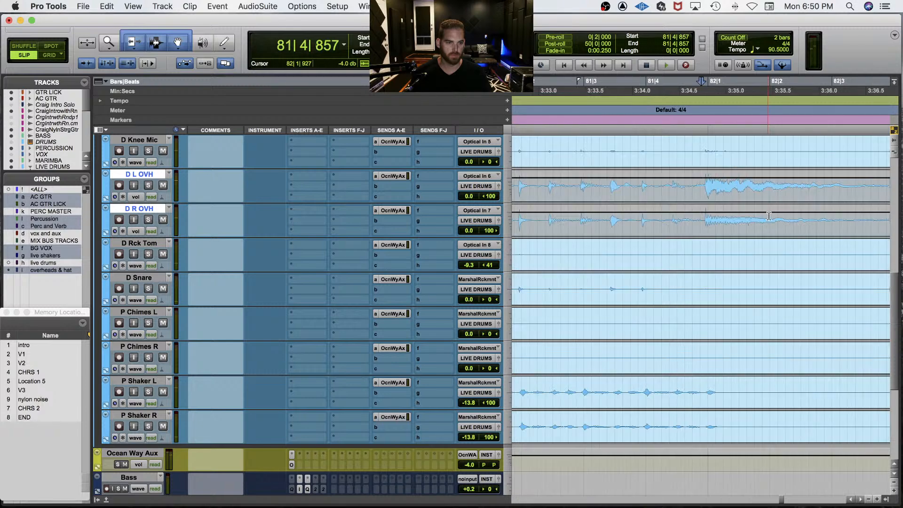
left_click_drag(705, 216, 781, 212)
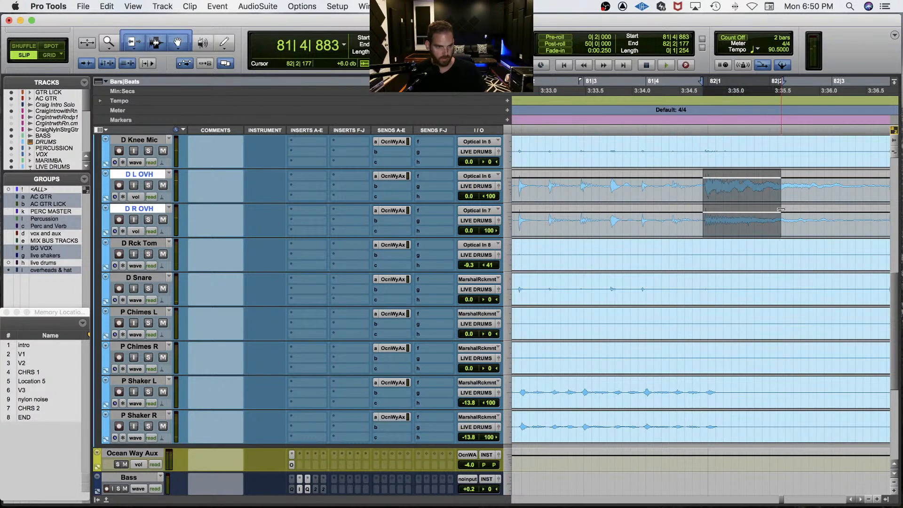
scroll(781, 211, "down", 1)
scroll(781, 210, "right", 3)
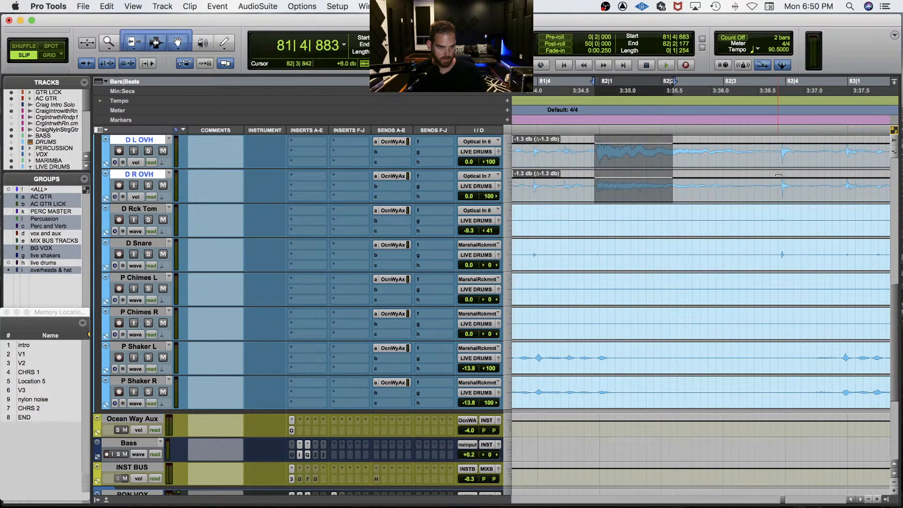
left_click(780, 184, "shift")
left_click_drag(752, 173, 649, 182)
key("space")
key("space")
key("space")
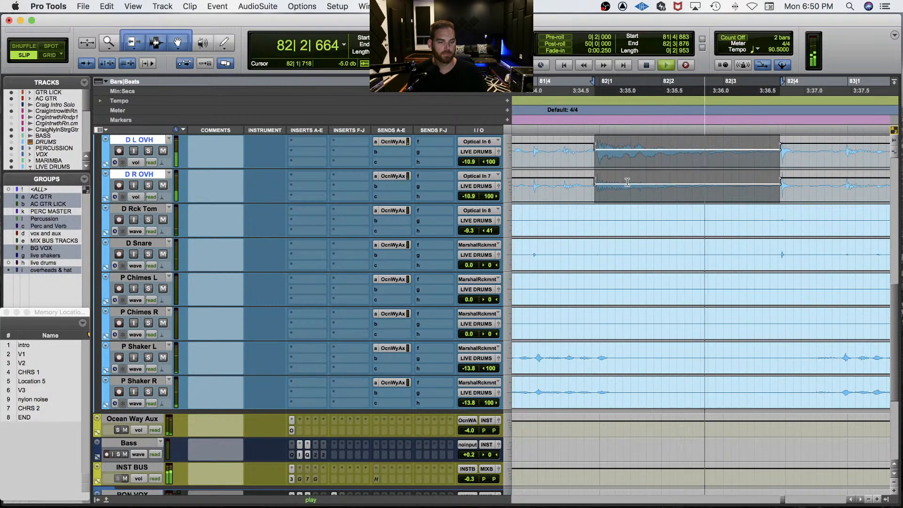
Step: Fine-tune the dipped overhead level from 81|4|237, then switch to the Grabber
left_click(553, 182)
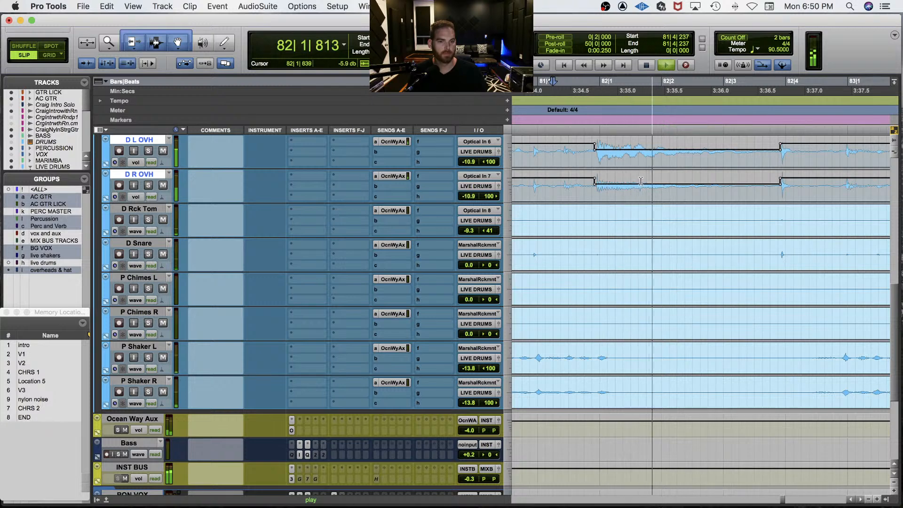
left_click_drag(640, 174, 639, 174)
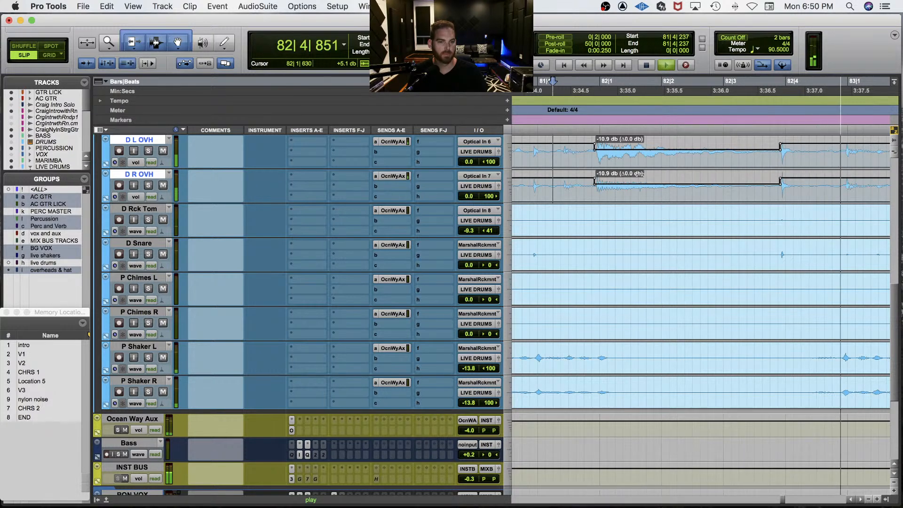
key("F8")
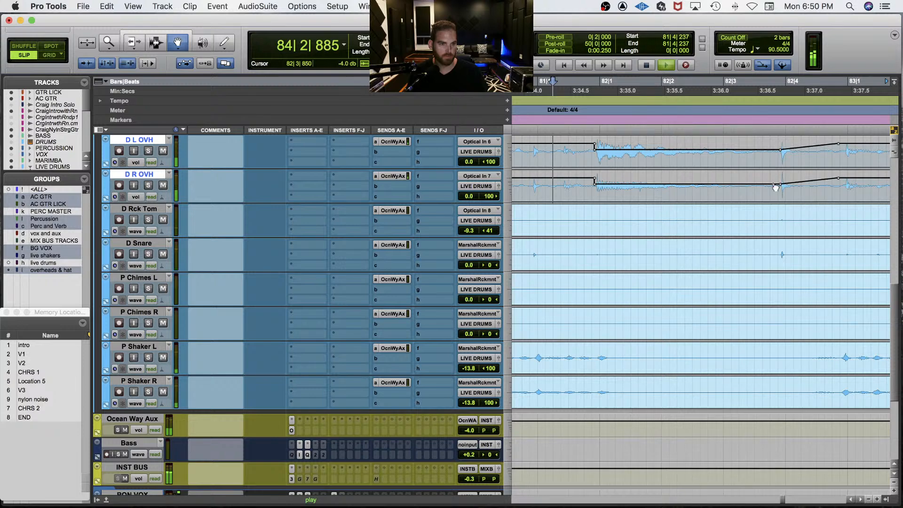
key("space")
key("space")
scroll(766, 278, "up", 3)
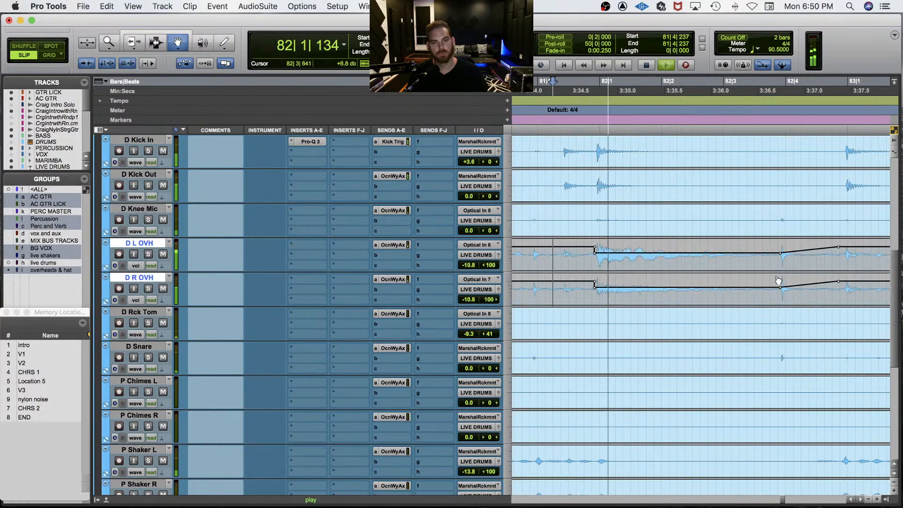
scroll(780, 281, "up", 2)
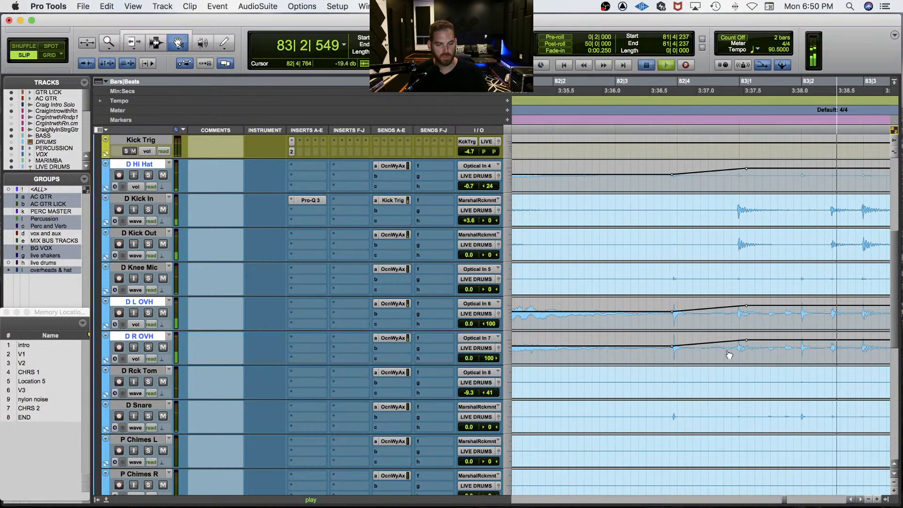
Step: Drag the hat and overhead breakpoints for a gradual climb, then audition from 85|2|134
key("space")
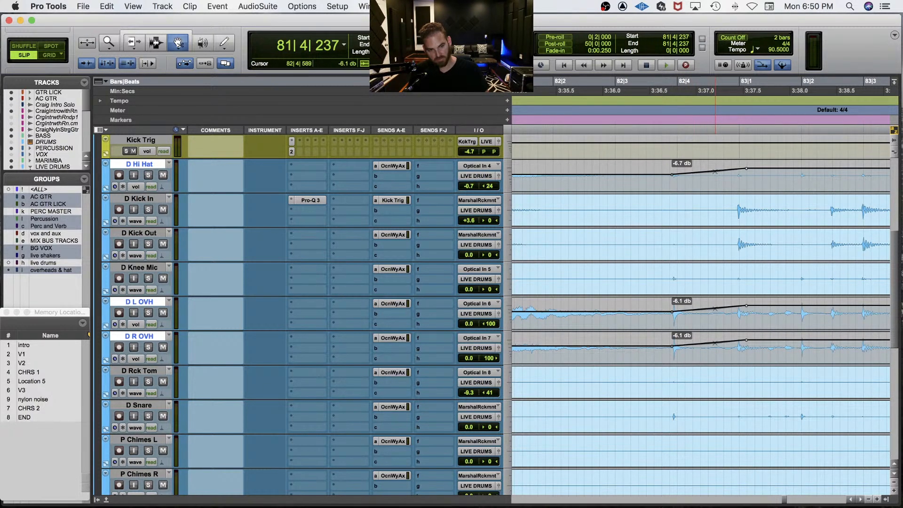
left_click_drag(727, 343, 726, 344)
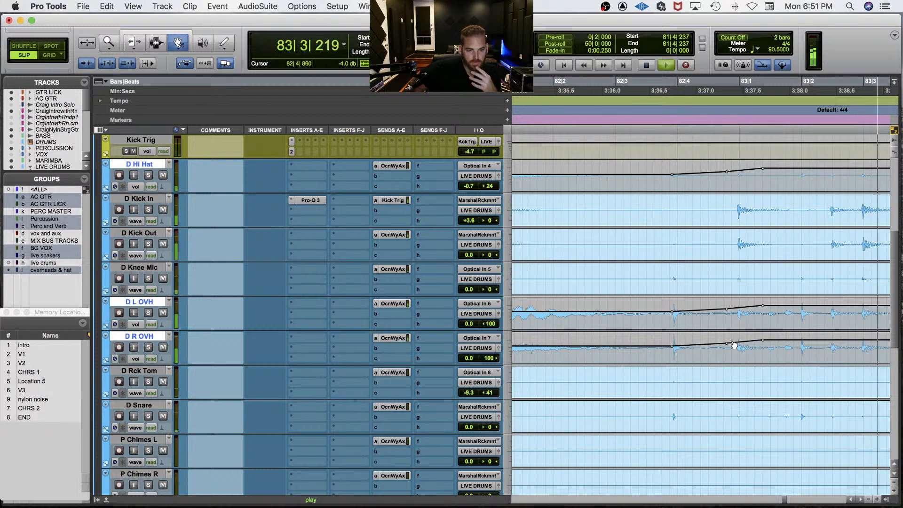
key("super+bracketleft")
key("super+bracketleft")
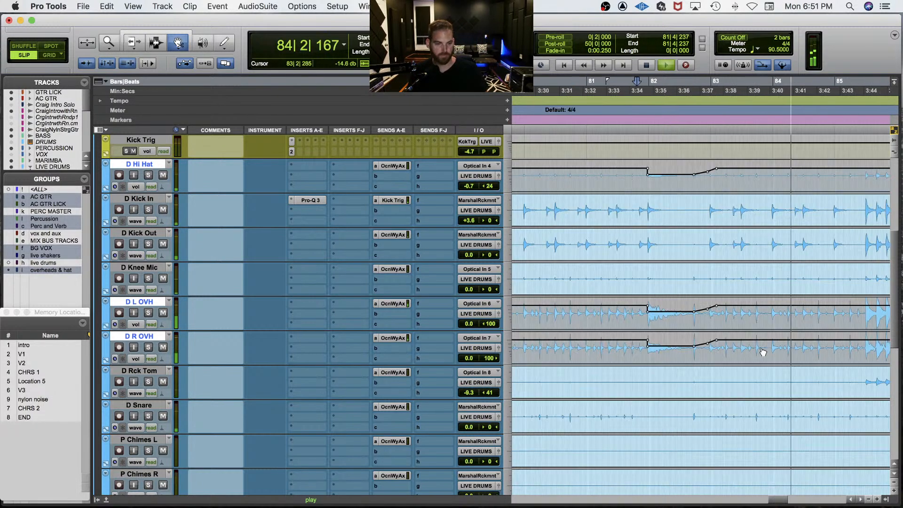
key("super+7")
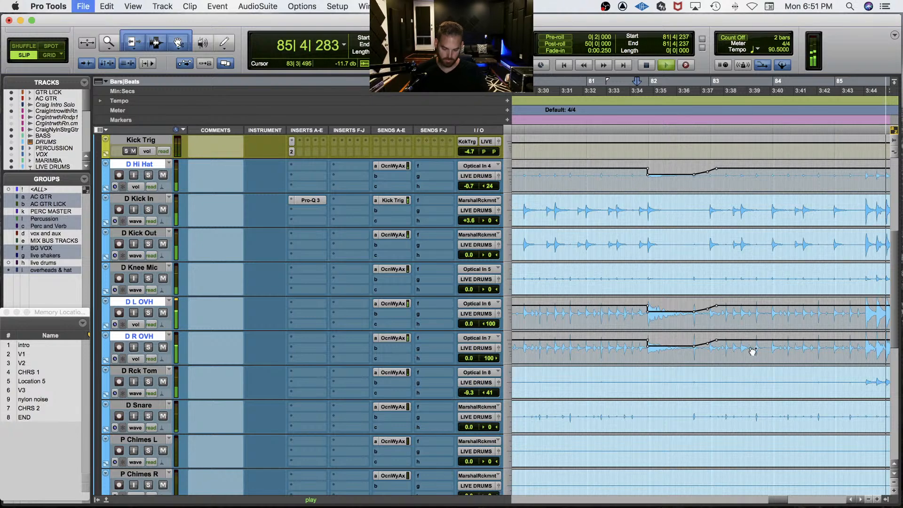
key("super+bracketleft")
key("super+bracketleft")
key("space")
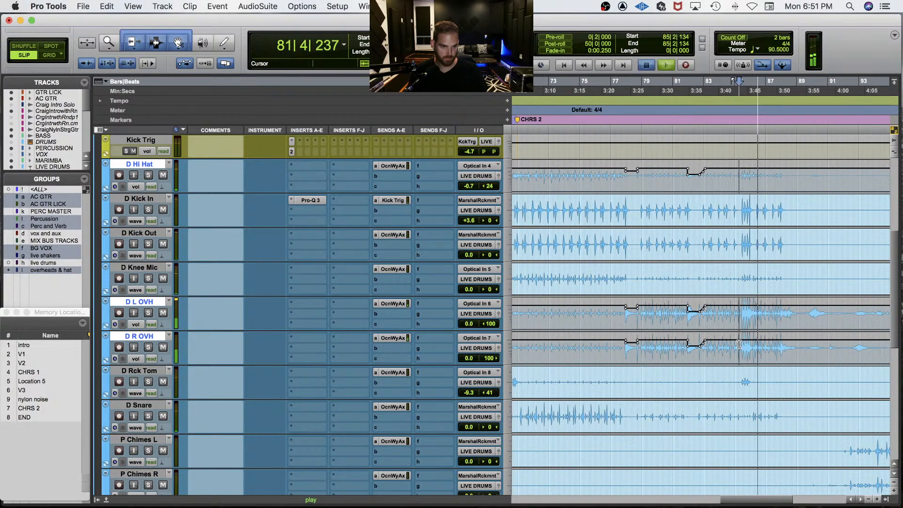
left_click(739, 345)
key("t")
key("t")
key("t")
key("space")
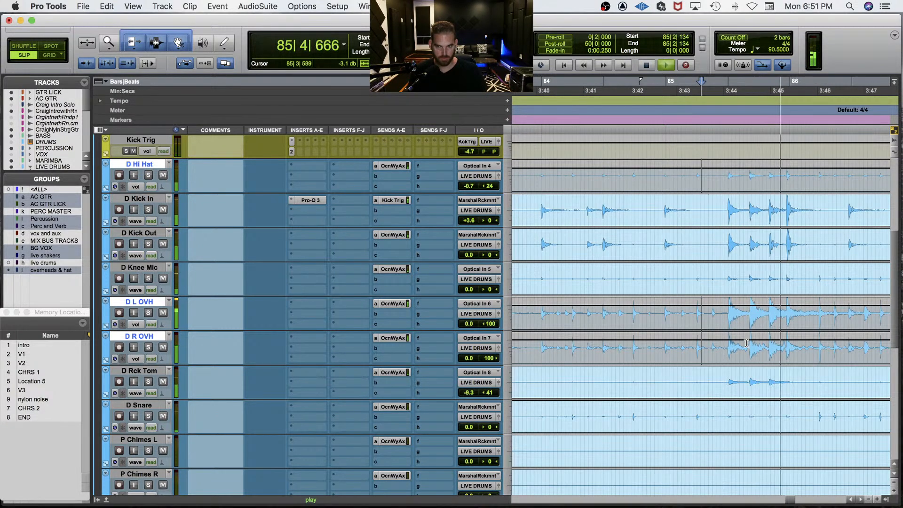
key("space")
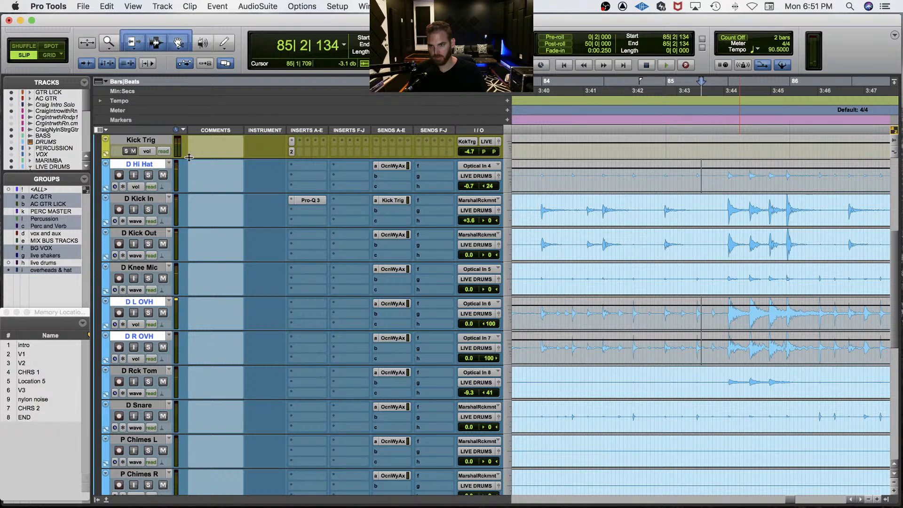
scroll(282, 171, "up", 4)
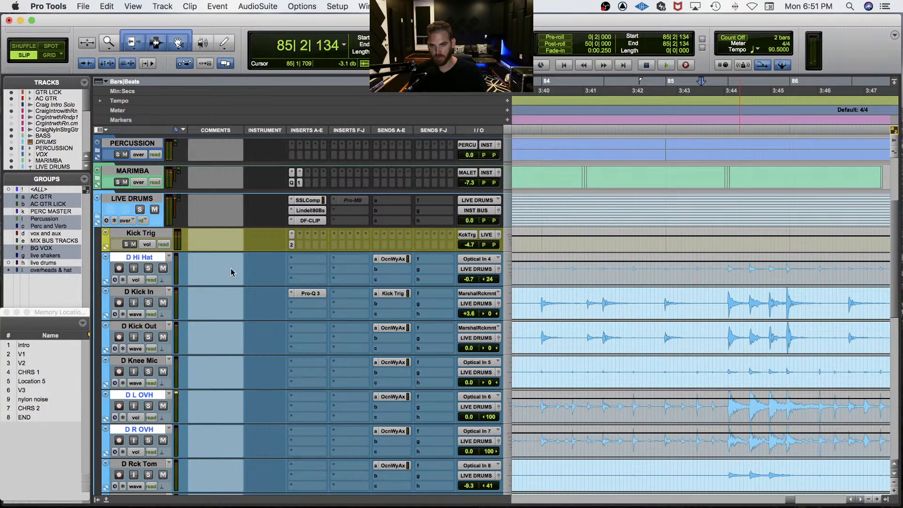
Step: Set Kick Trig's Trigger 2 Sensitivity to 18 and Detail to 54 while playing, then close it
key("space")
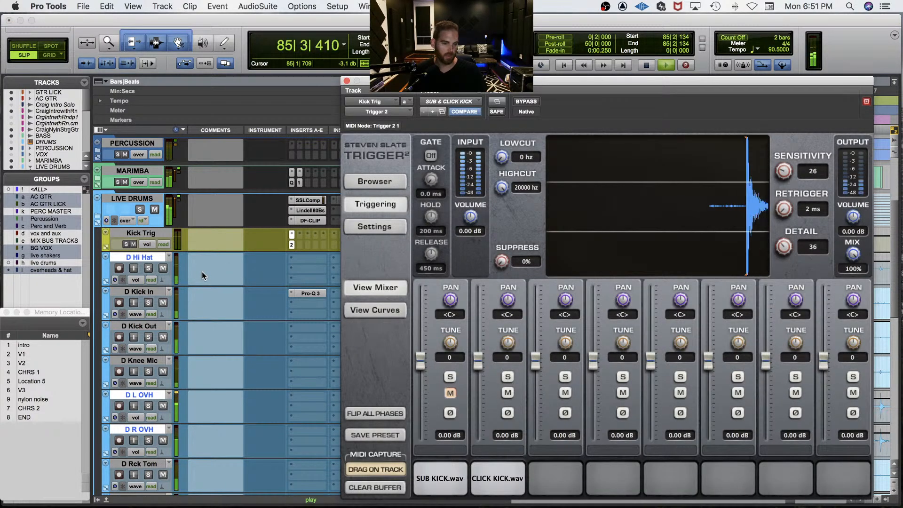
key("space")
left_click_drag(783, 171, 785, 181)
key("space")
key("space")
key("space")
left_click_drag(784, 178, 783, 179)
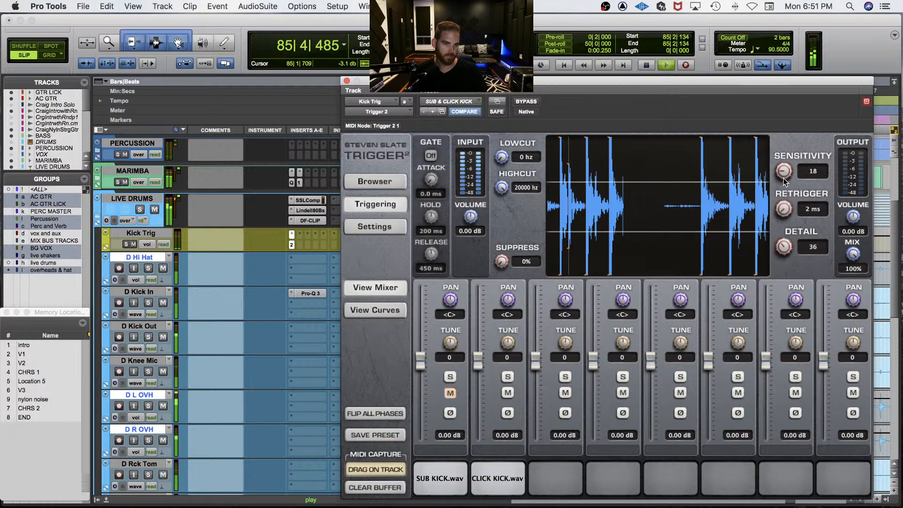
left_click_drag(784, 246, 790, 239)
key("space")
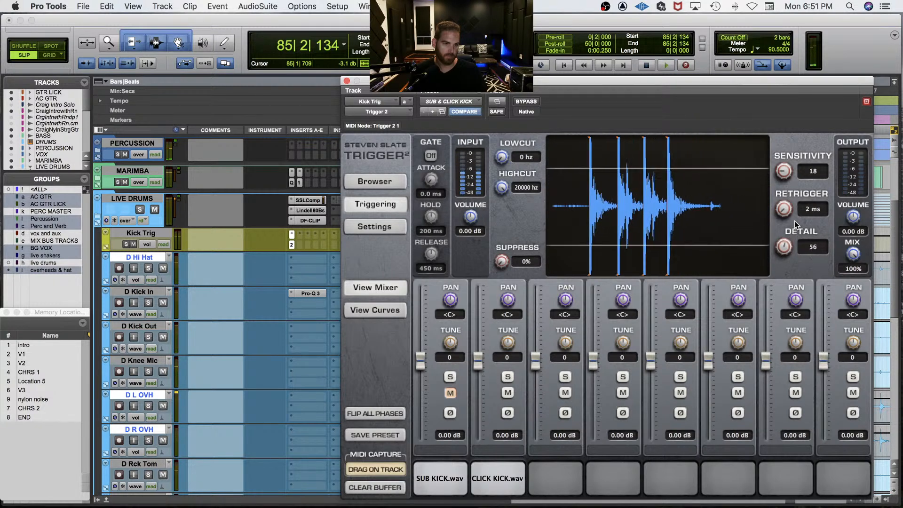
key("space")
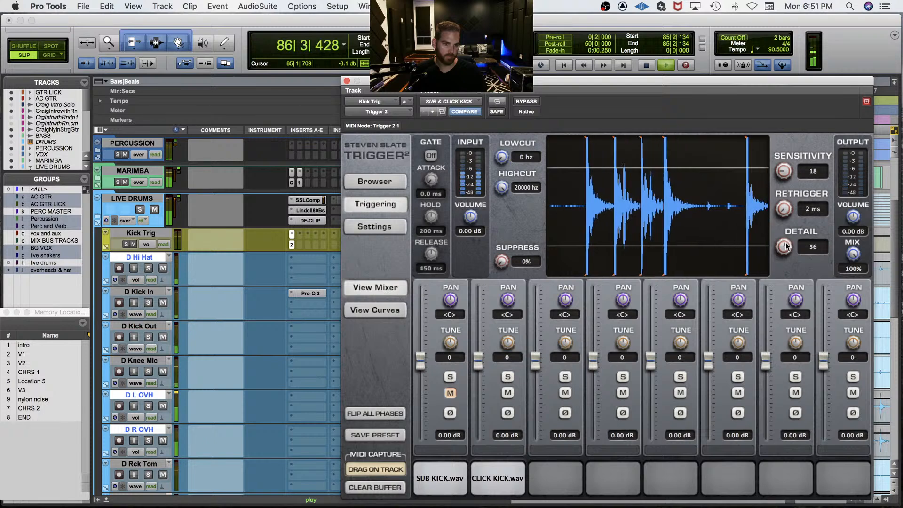
left_click_drag(784, 248, 784, 250)
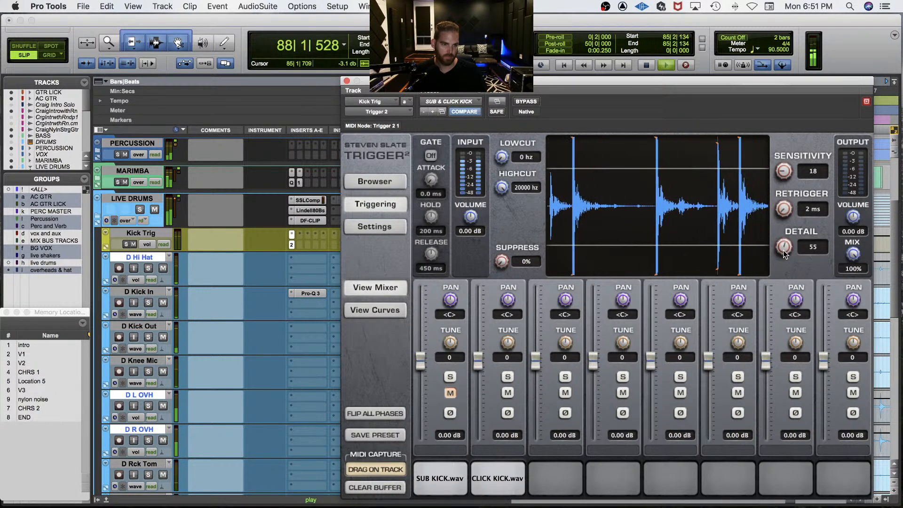
left_click_drag(783, 250, 783, 252)
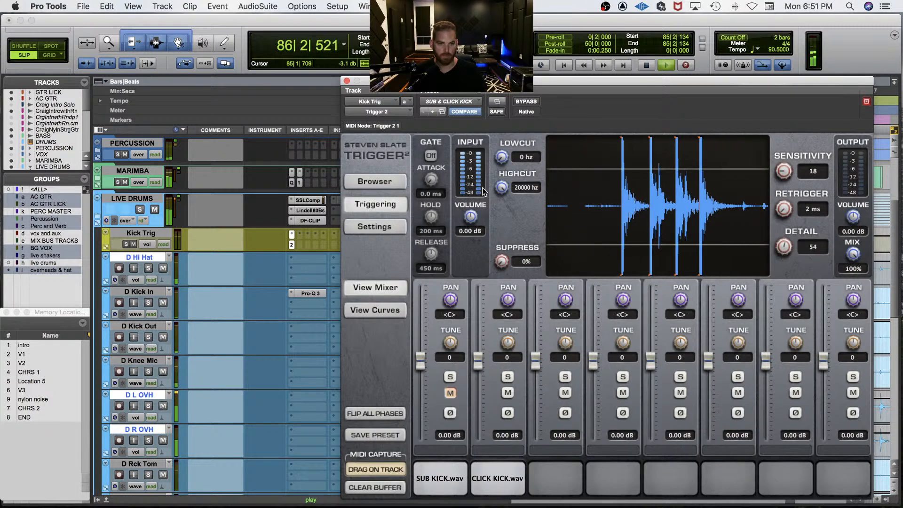
left_click(346, 81)
Step: Reopen and close Kick Trig's Trigger plug-in, then save the session
key("r")
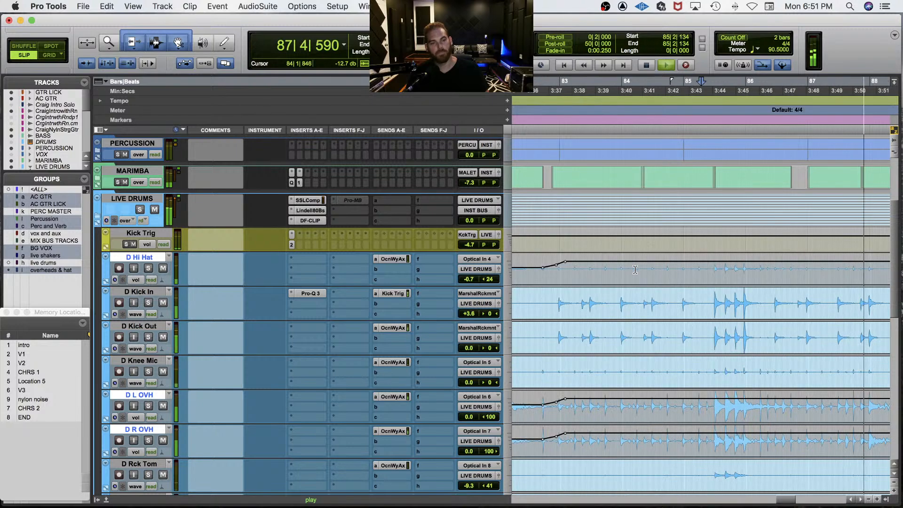
key("space")
left_click(292, 245)
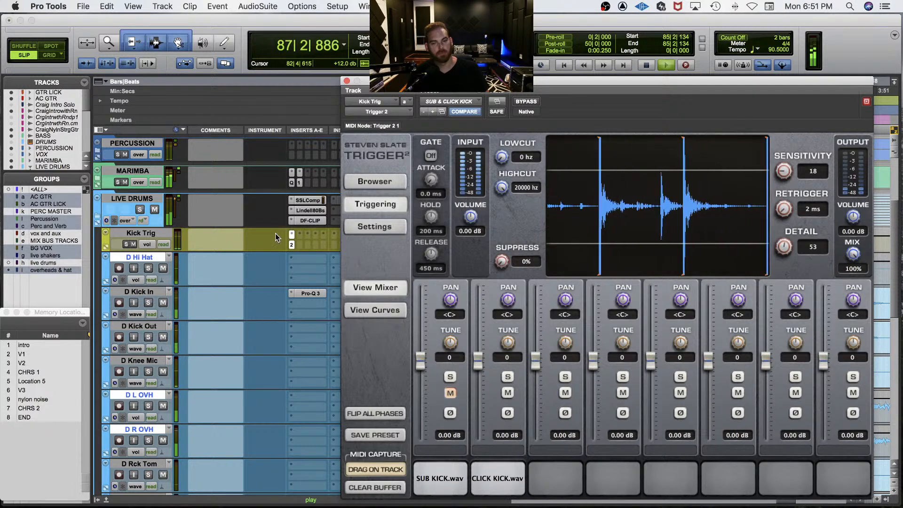
left_click(291, 245)
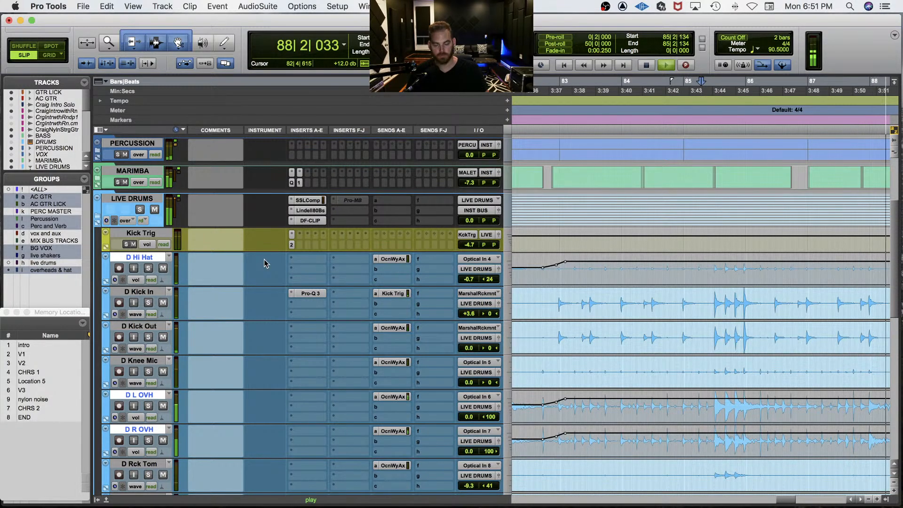
key("super+s")
key("r")
key("r")
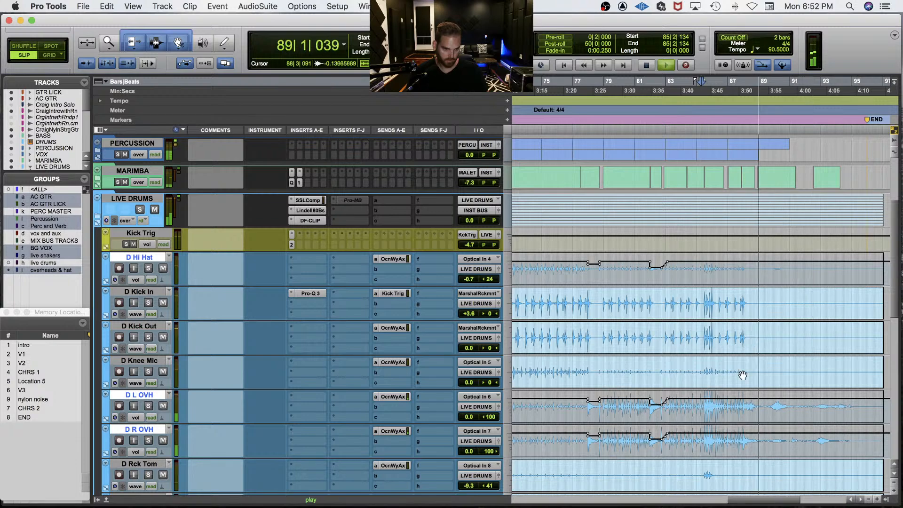
key("space")
key("t")
key("t")
key("t")
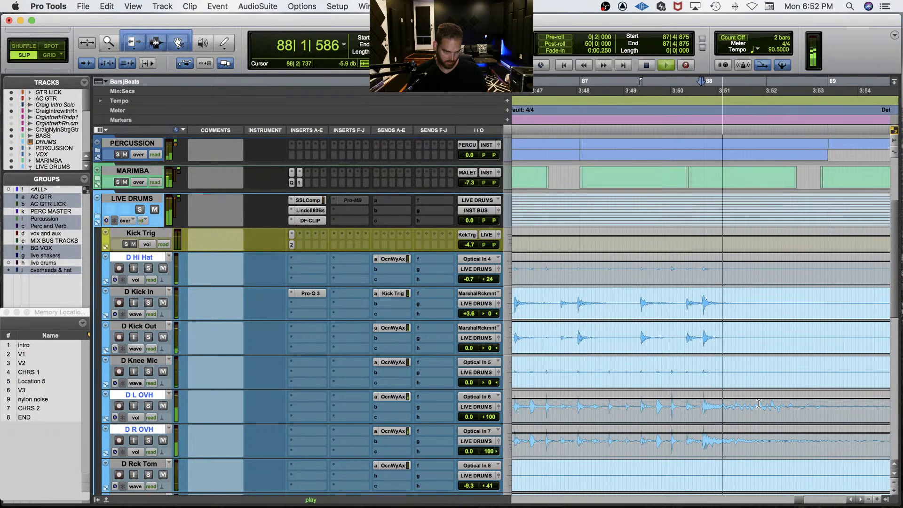
key("space")
Step: Select from bar 88 on hi-hat and overheads and audition from 89|4|043
left_click_drag(701, 405, 786, 399)
key("r")
key("space")
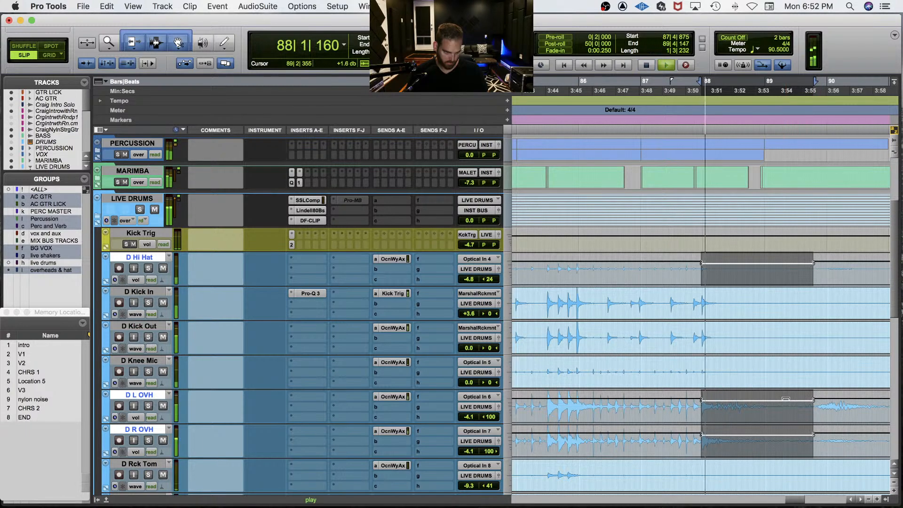
left_click(815, 403)
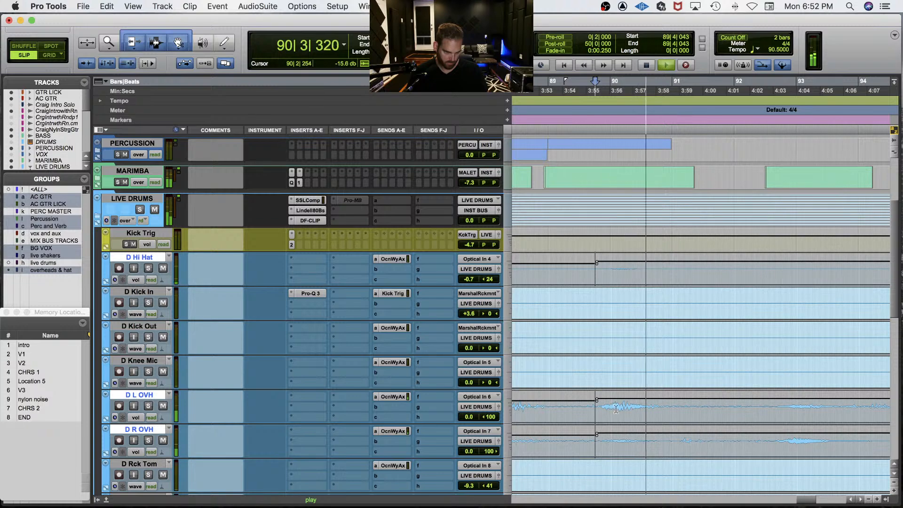
Step: Trim hi-hat to -10.2 dB and overheads to -9.5 dB through 97|1|781, then solo them
left_click_drag(598, 407, 755, 412)
key("super+bracketleft")
left_click(871, 404, "shift")
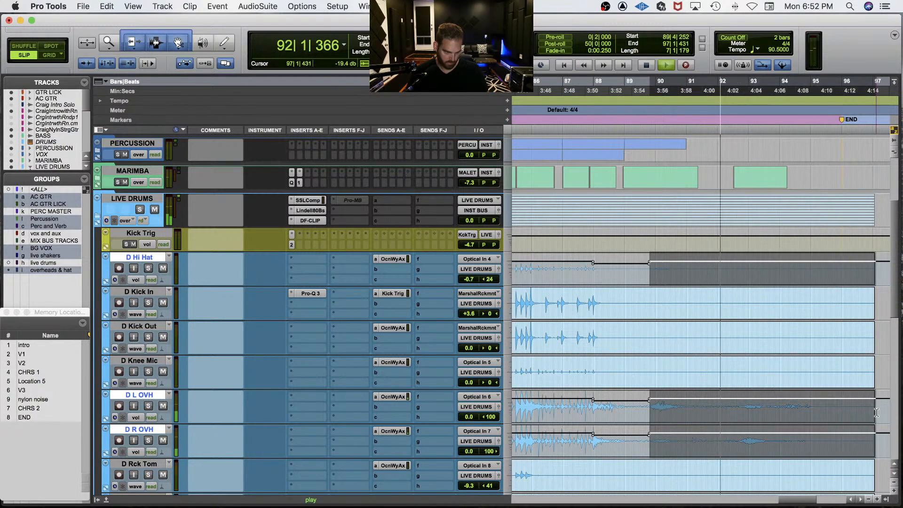
left_click_drag(810, 395, 810, 398)
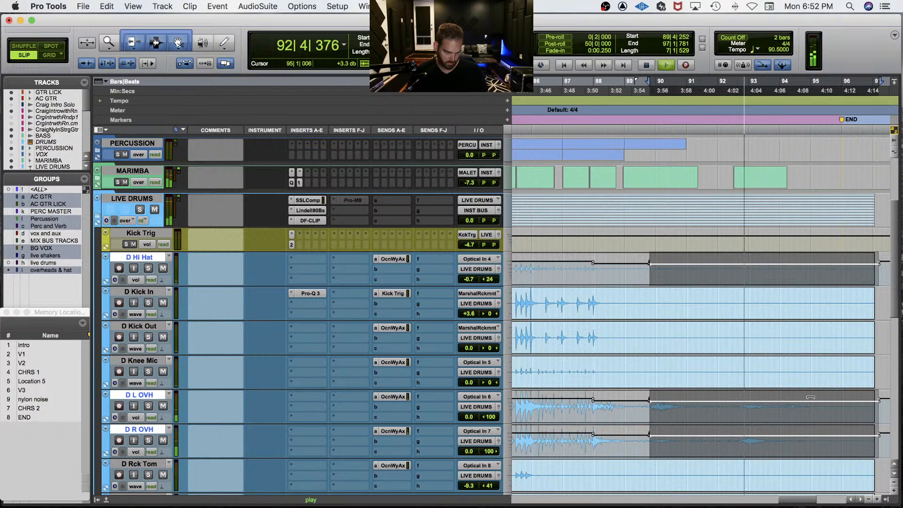
key("space")
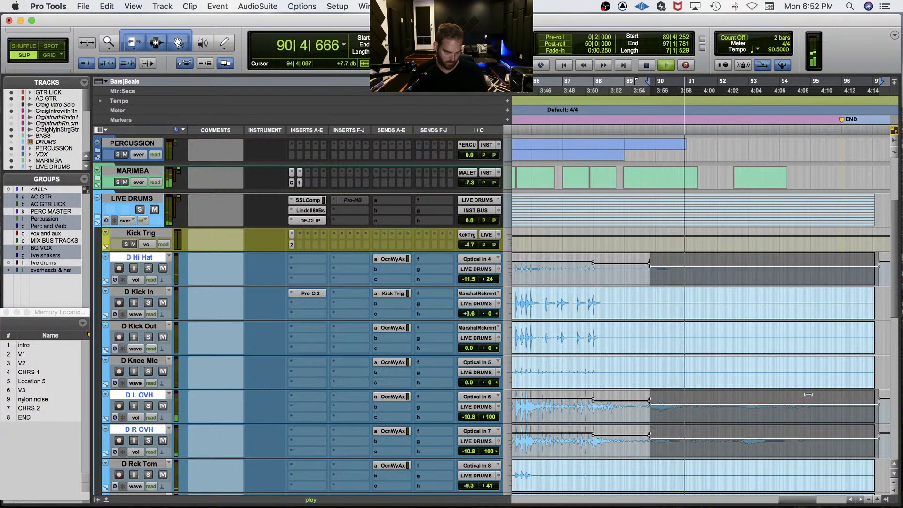
key("space")
key("space")
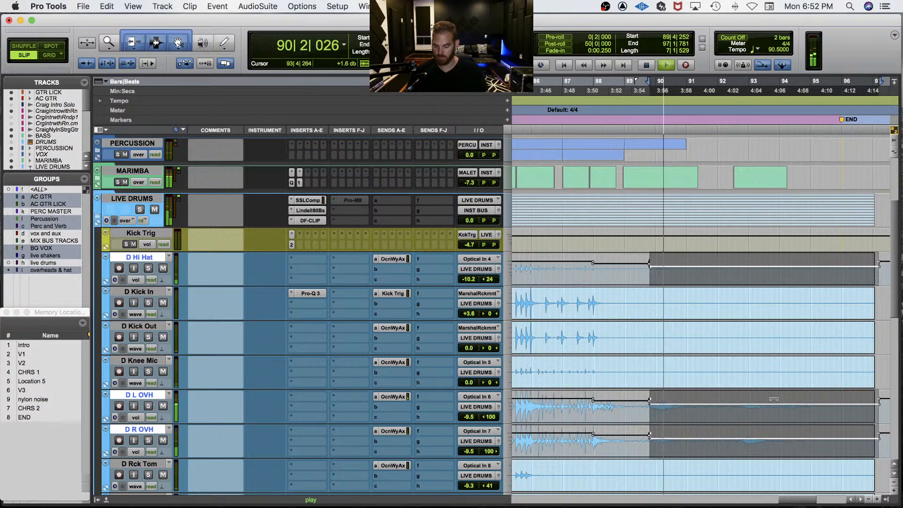
left_click(740, 407)
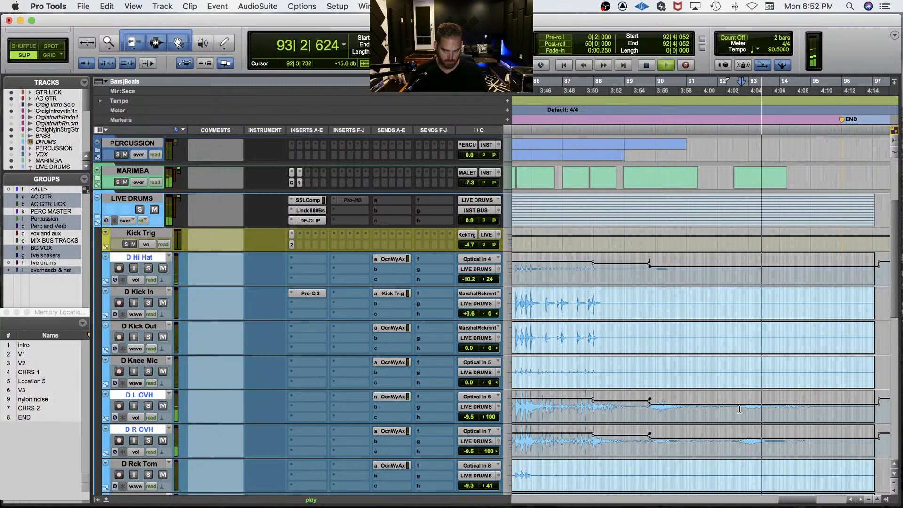
key("shift+s")
Step: Pan P Chimes L hard left (<100) and P Chimes R hard right (100>)
scroll(739, 406, "down", 5)
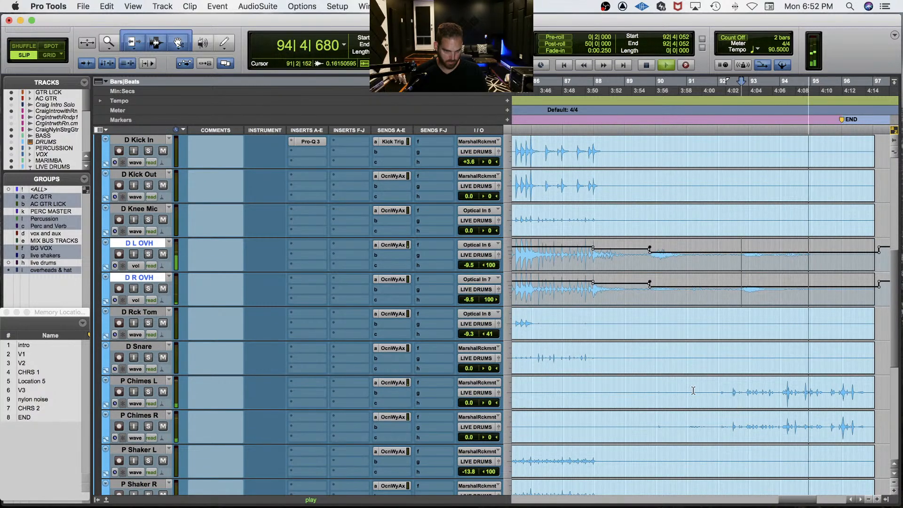
left_click(649, 391)
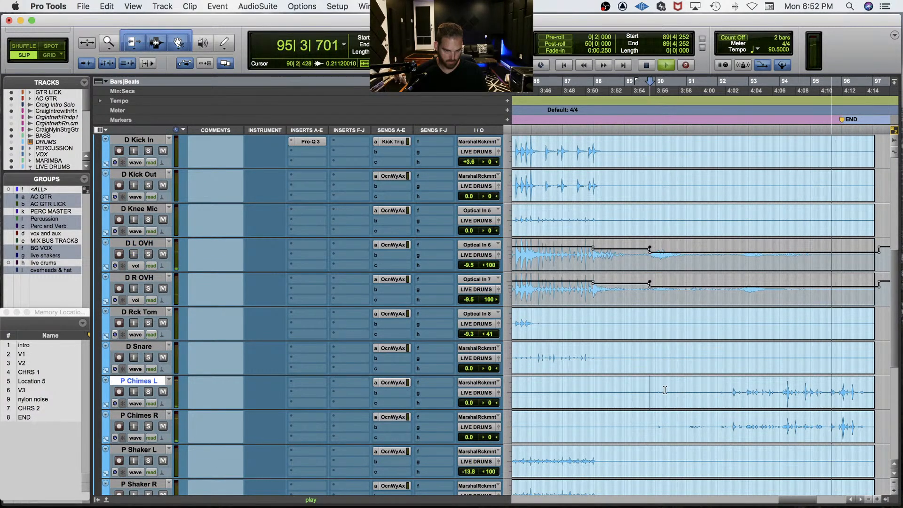
key("r")
key("r")
key("r")
key("space")
left_click_drag(494, 406, 447, 410)
left_click_drag(495, 440, 708, 414)
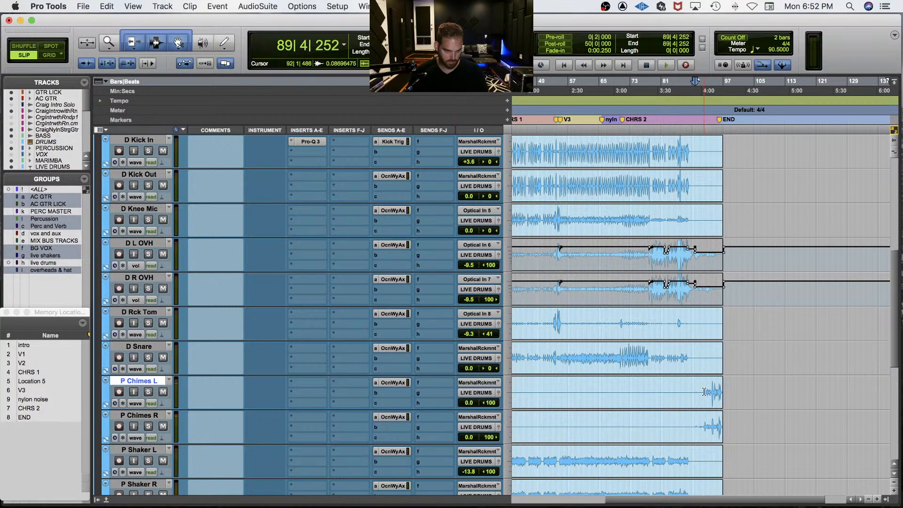
left_click(704, 392)
key("space")
Step: Group both chimes tracks as 'chimes' and deactivate their OceanWyAx sends
left_click(139, 415, "shift")
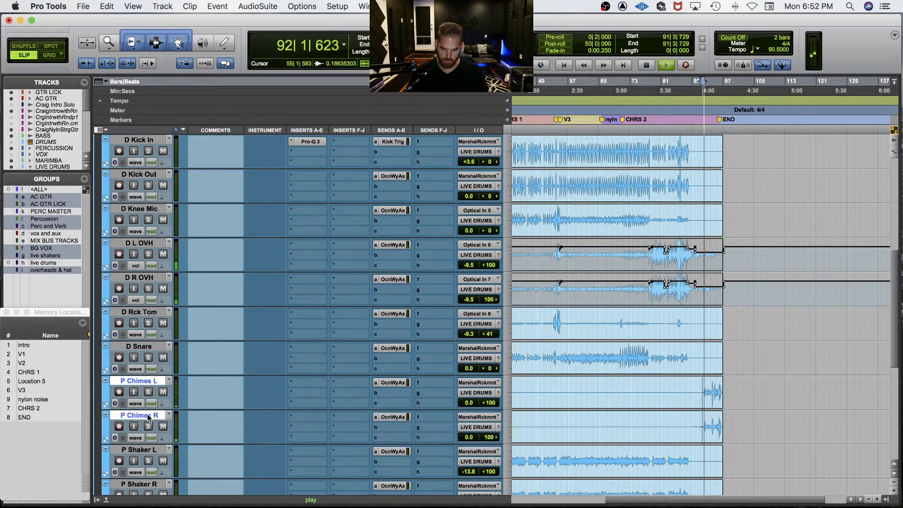
key("super+g")
type("chimes")
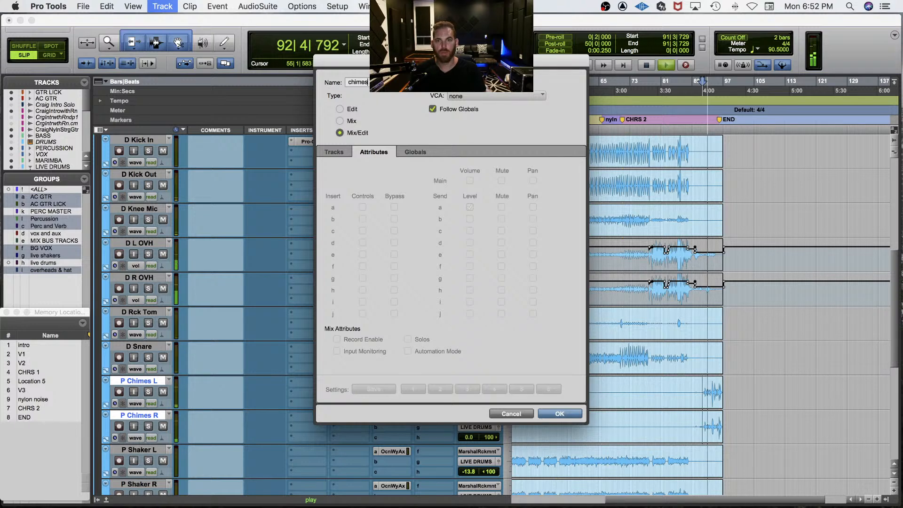
key("Return")
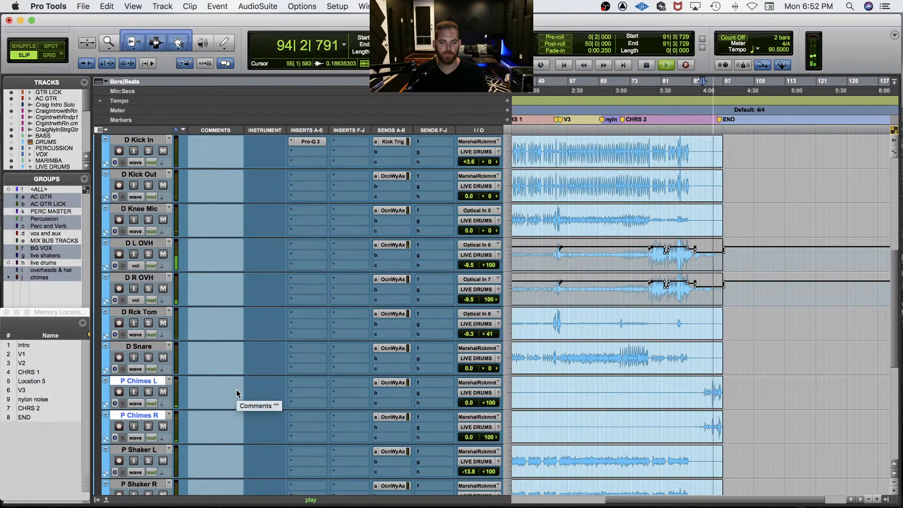
key("space")
left_click(394, 417)
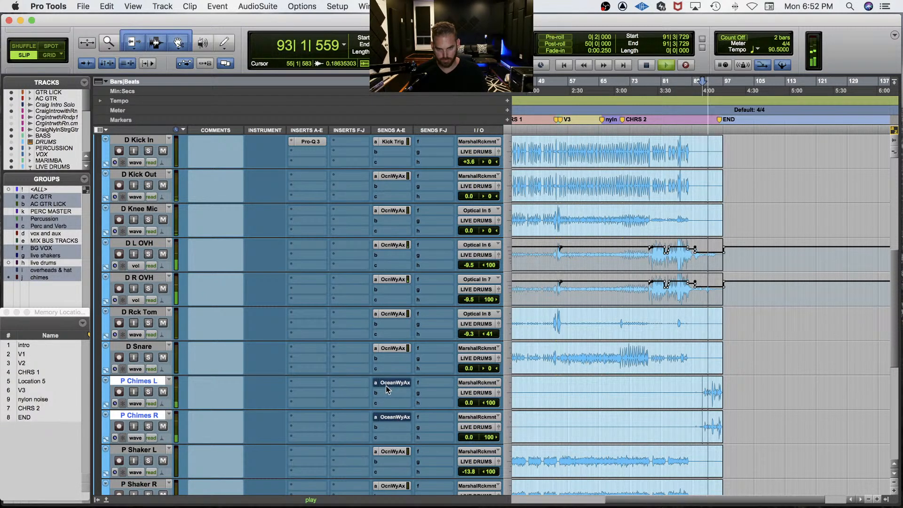
key("space")
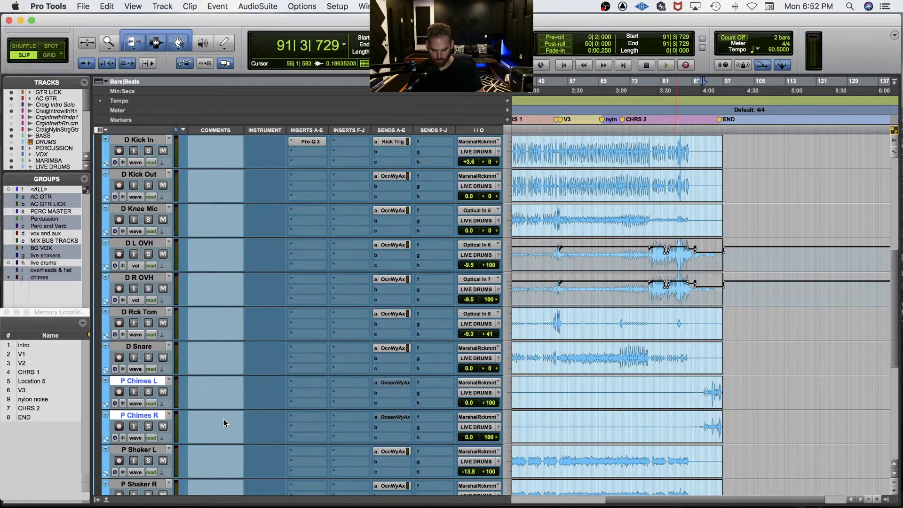
Step: Move the chimes into a new stereo Chimes routing folder with output to LIVE DRUMS
key("super+alt+shift+n")
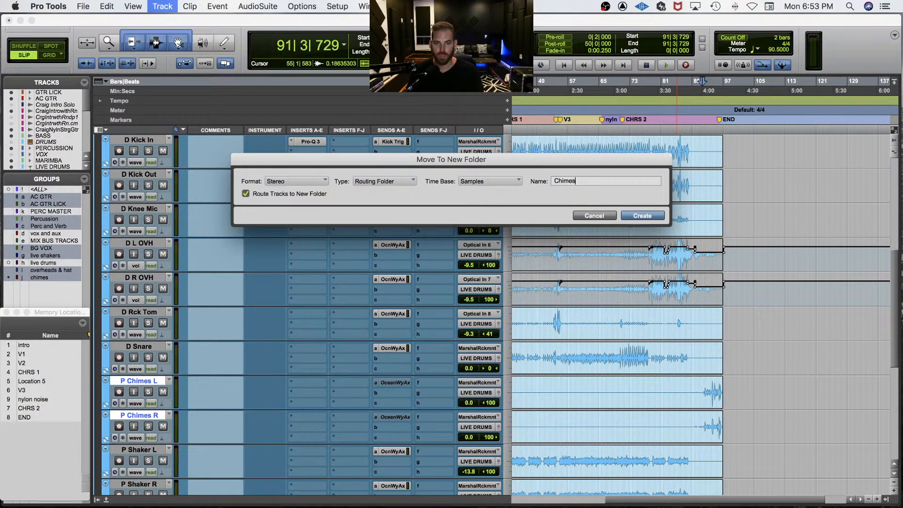
key("Return")
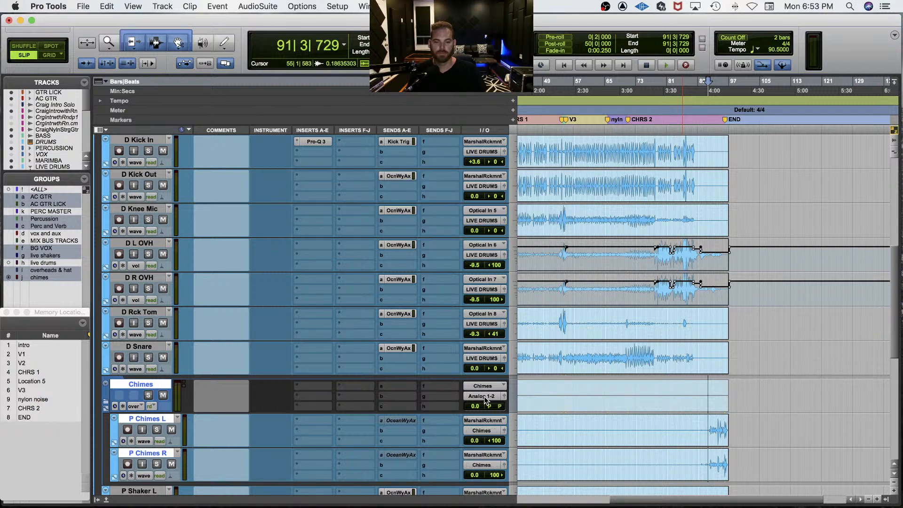
left_click(486, 399)
type("live")
key("Return")
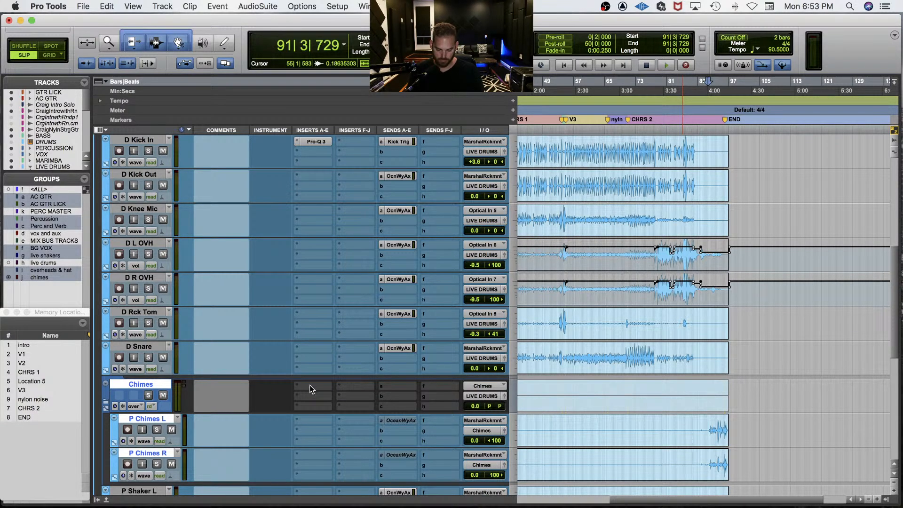
Step: Insert FabFilter Timeless 2 on the Chimes folder's first insert
left_click(309, 386)
type("timel")
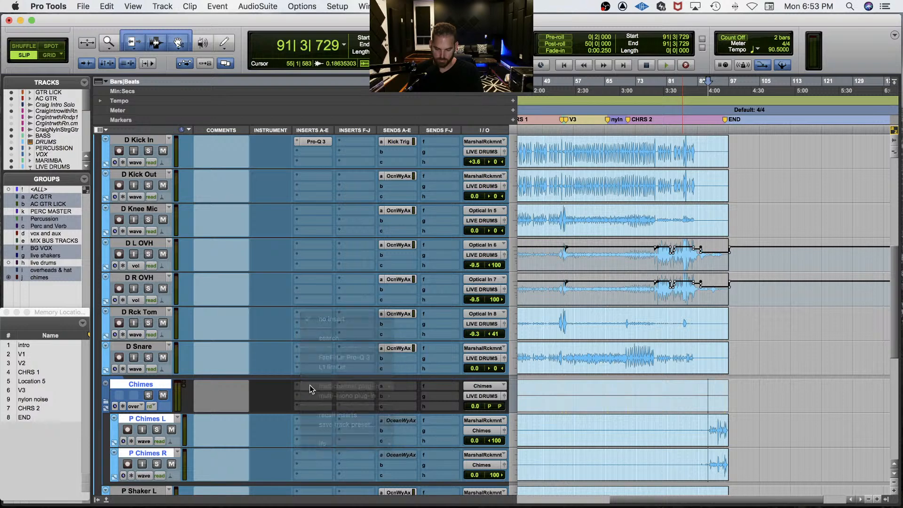
key("Return")
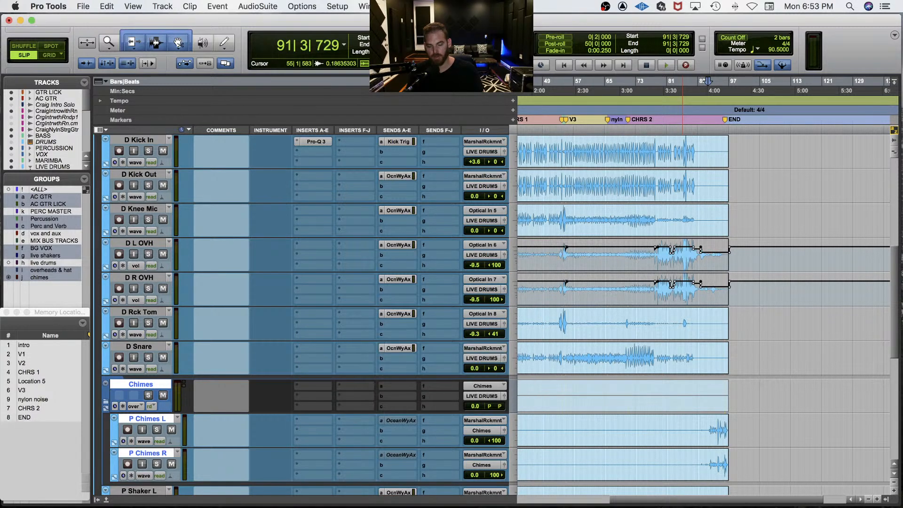
Step: Turn Timeless 2's wet mix down to -15.51 dB and lower the Chimes folder to -2.0
key("space")
mouse_move(677, 263)
left_mouse_down()
mouse_move(671, 292)
mouse_move(671, 275)
left_mouse_up()
left_click_drag(474, 405, 467, 410)
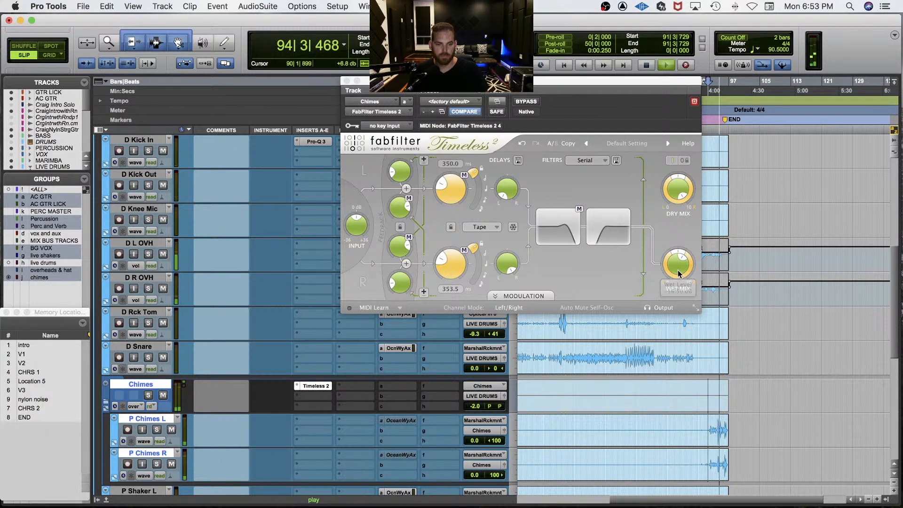
left_click(315, 386)
key("space")
Step: Insert ValhallaVintageVerb on insert b with 34.4% mix and 3.63 s decay, lowering the folder further
left_click(320, 396)
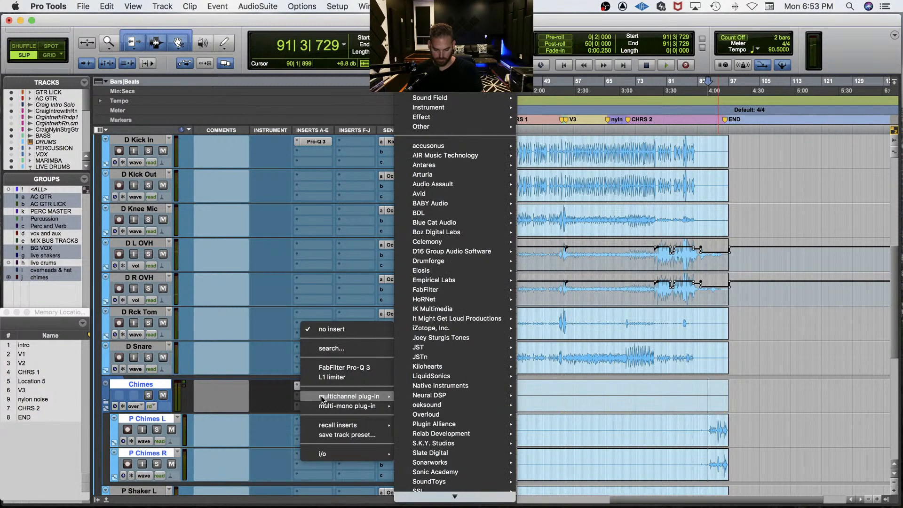
type("val")
key("Return")
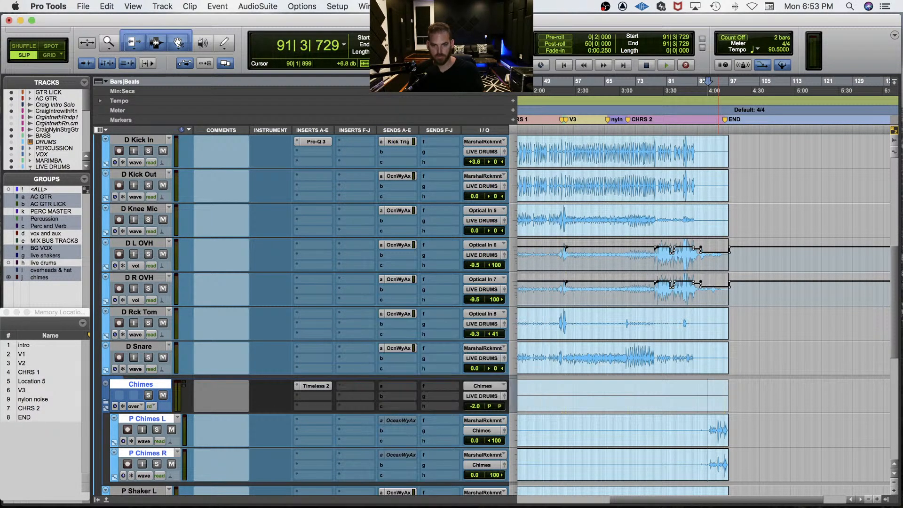
key("space")
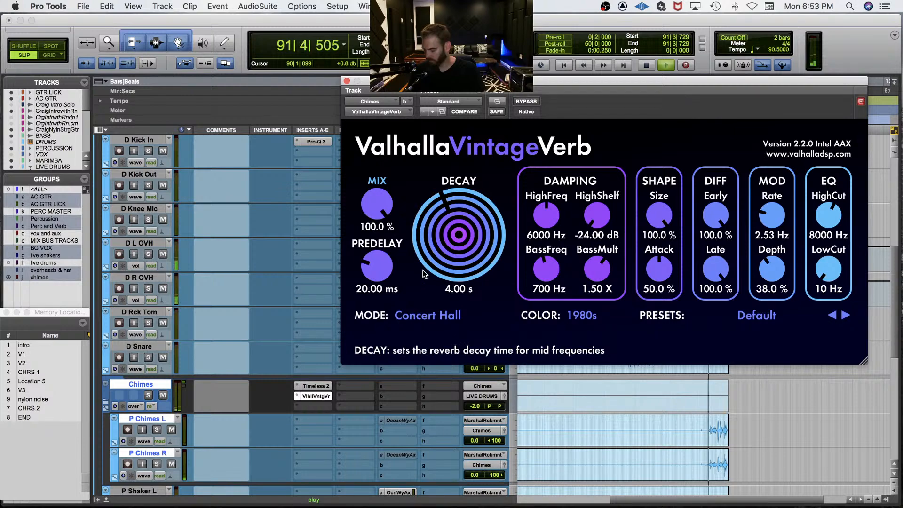
left_click_drag(377, 205, 378, 308)
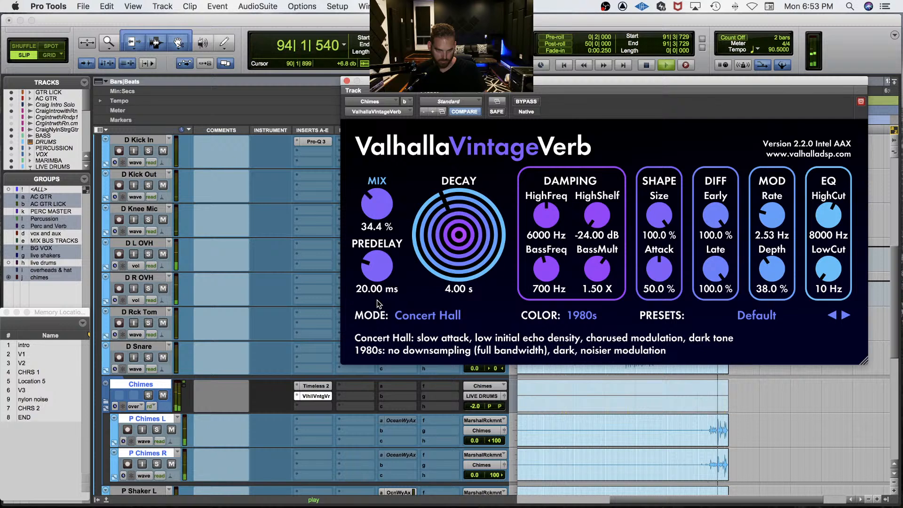
left_click_drag(477, 409, 476, 412)
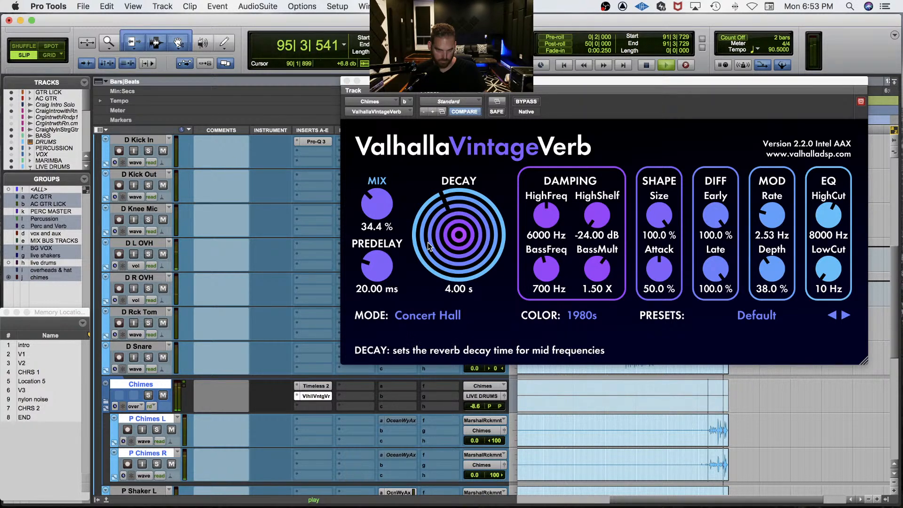
left_click_drag(428, 244, 424, 259)
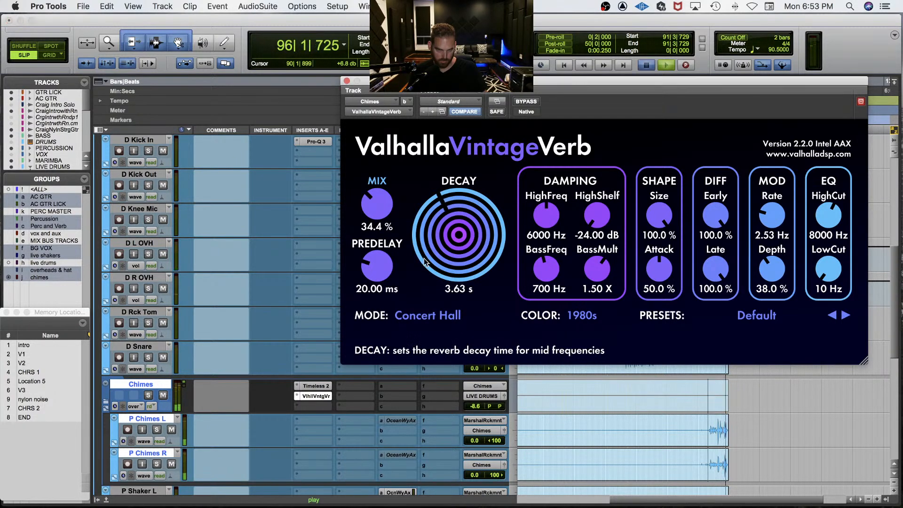
Step: Back in Timeless 2, lower the right delay's cross feedback slightly
left_click(323, 390)
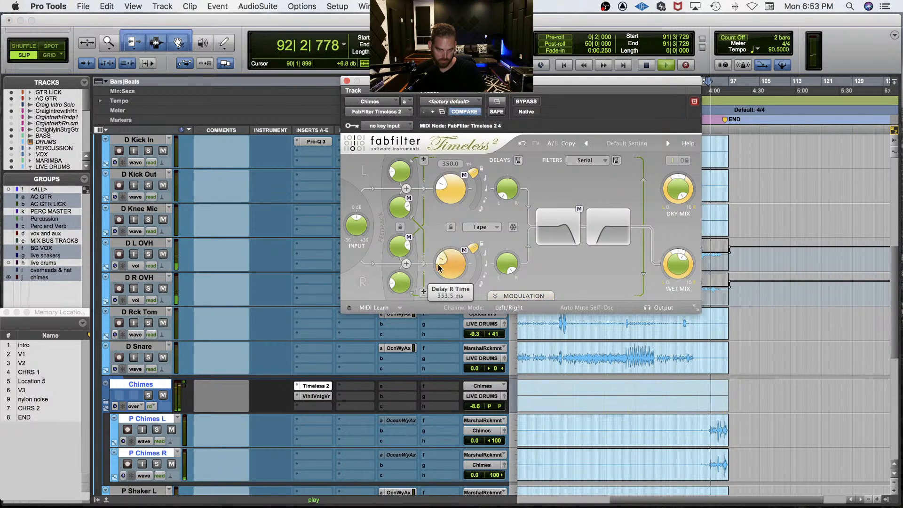
left_click_drag(398, 243, 398, 246)
left_click_drag(399, 212, 399, 209)
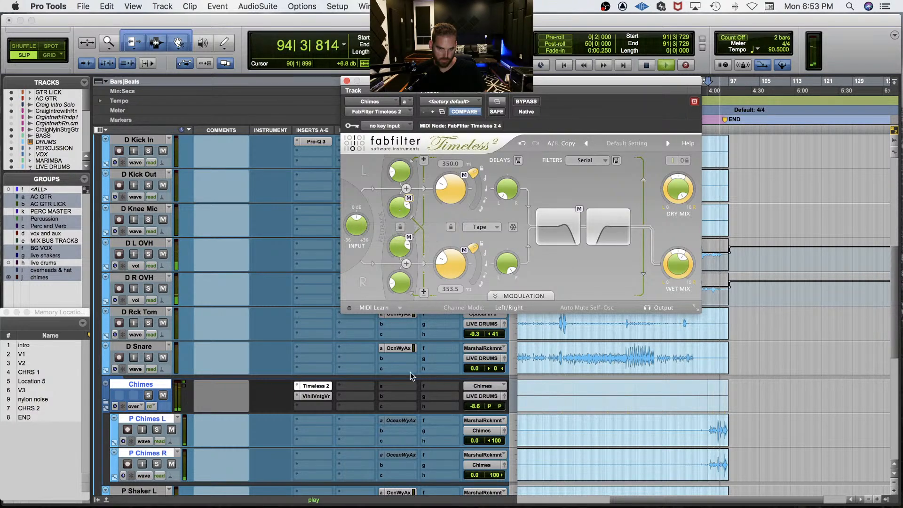
Step: Trim both Chimes clips to start just after bar 92, around 92|2|295
left_click(314, 386)
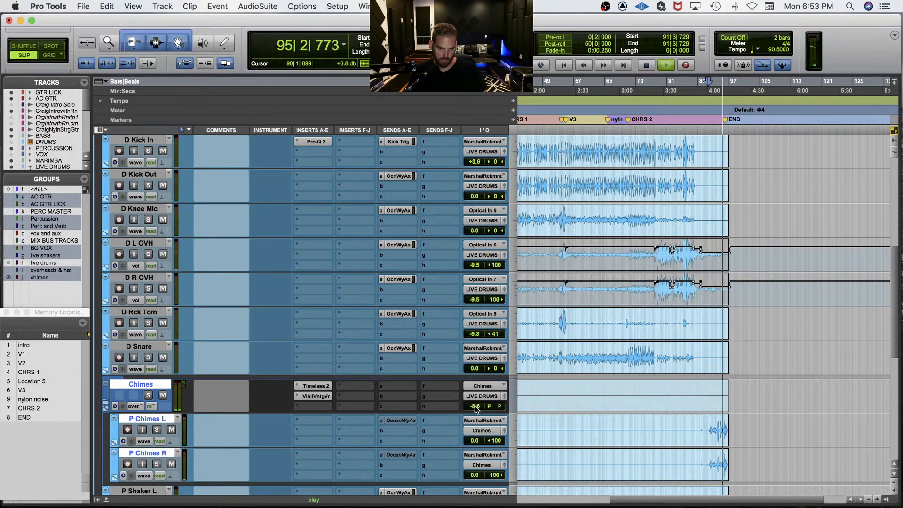
key("space")
key("space")
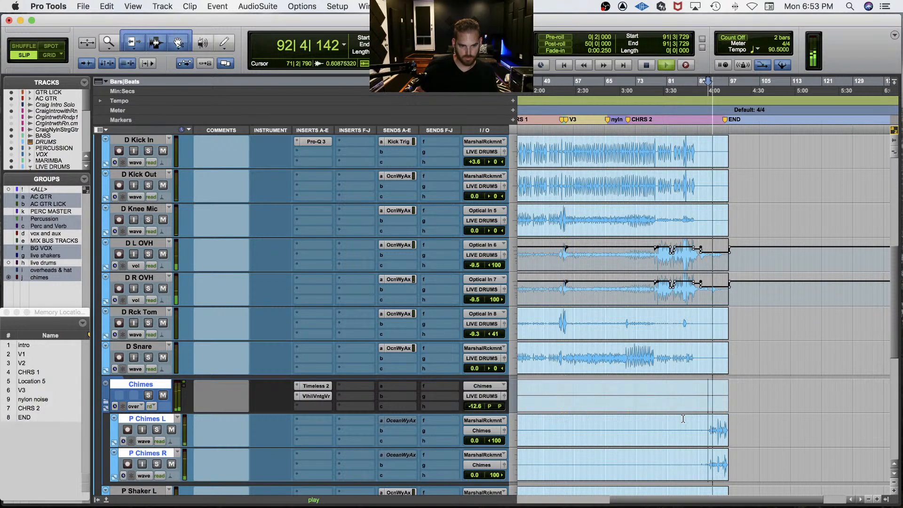
left_click(712, 427)
scroll(713, 426, "up", 5)
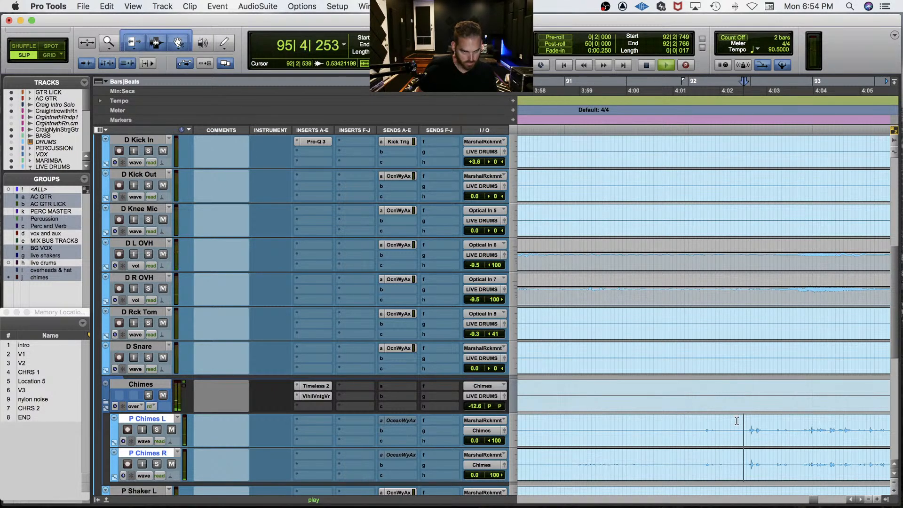
left_click(743, 424)
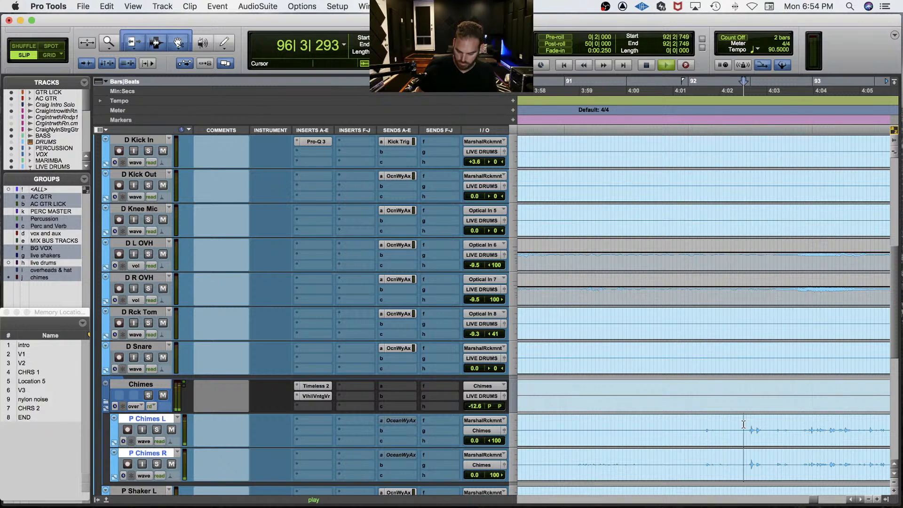
key("a")
left_click_drag(734, 427, 743, 427)
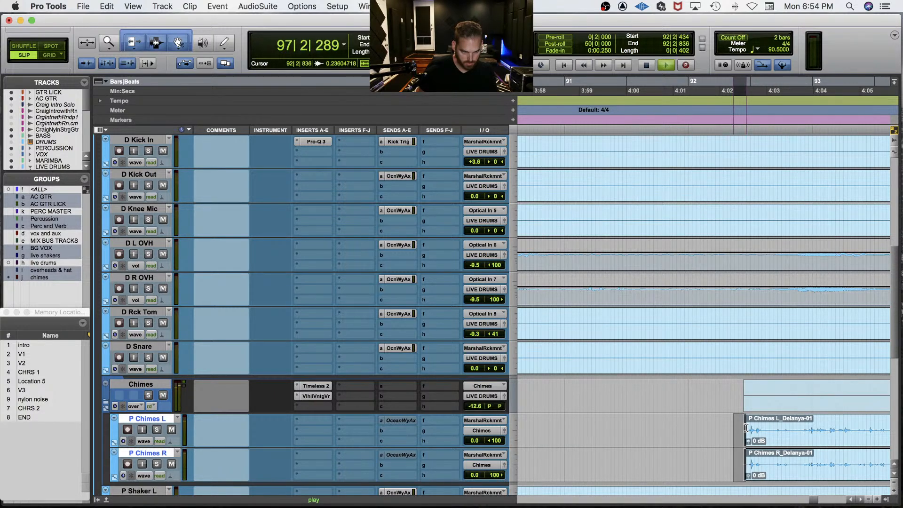
left_click(729, 426)
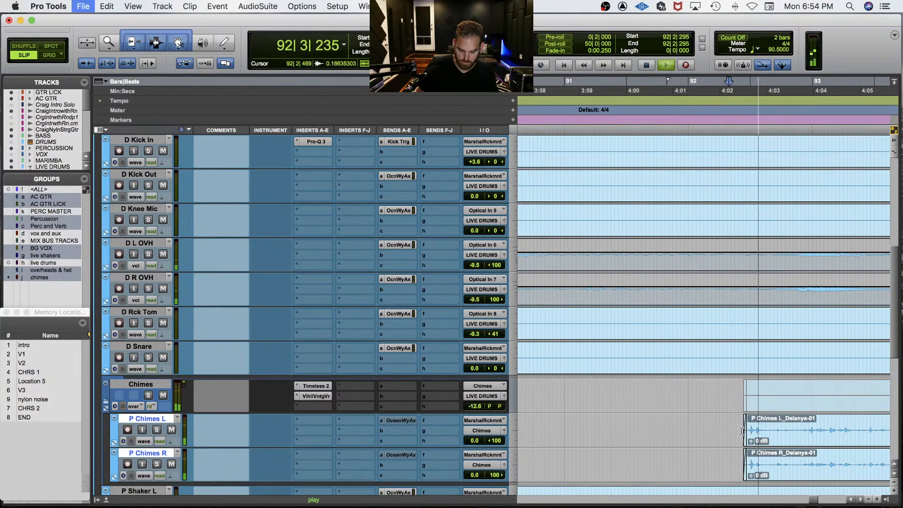
Step: Collapse the Chimes folder, save the session, and pull its volume down to -15.8
key("r")
key("r")
key("r")
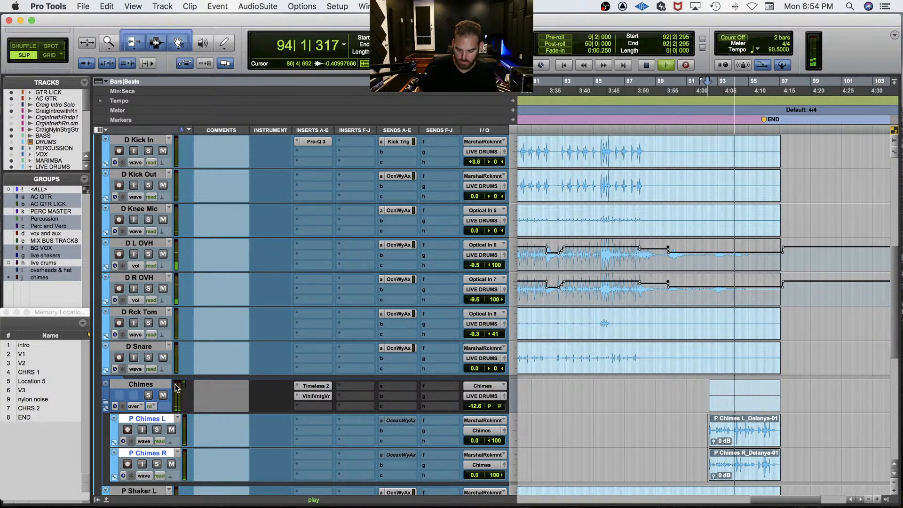
left_click(106, 402)
key("super+s")
left_click_drag(467, 407, 467, 409)
key("space")
key("space")
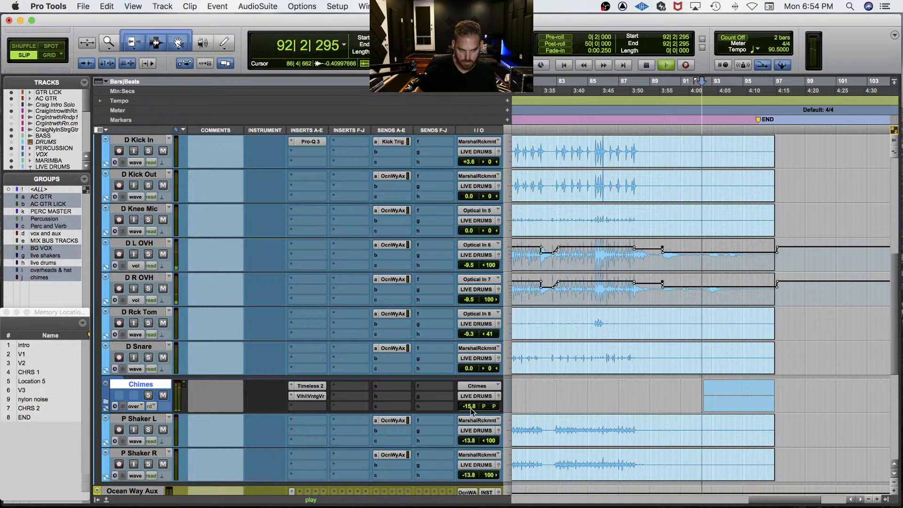
left_click(309, 406)
key("Escape")
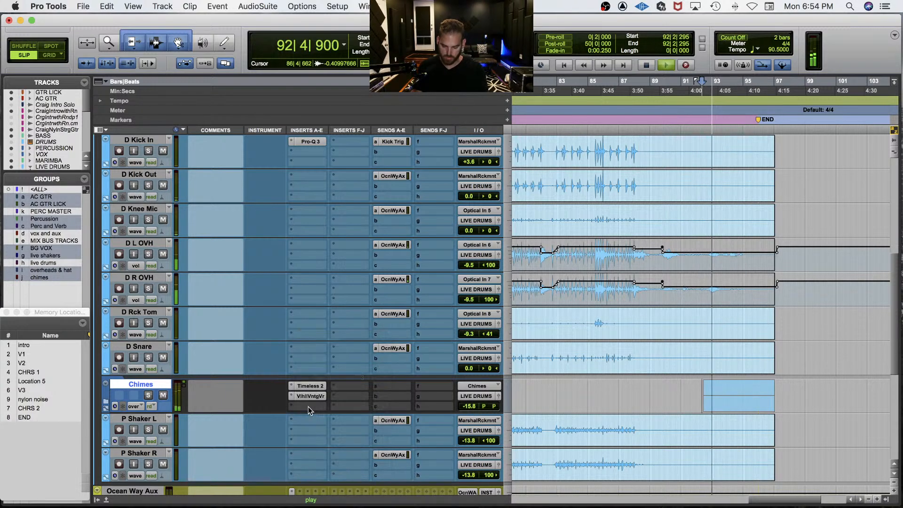
Step: Insert JST Clip on the Chimes folder and settle the folder volume at -17.8 dB
type("jst cl")
key("Return")
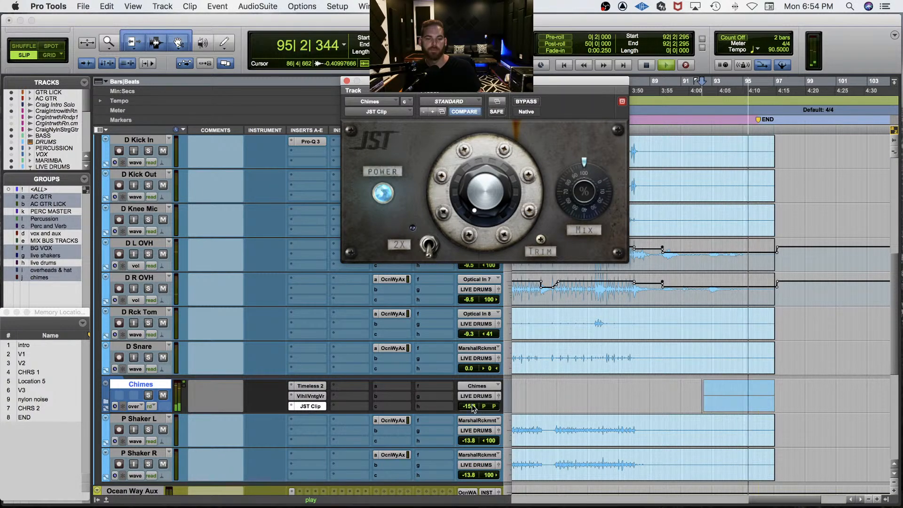
left_click_drag(468, 409, 469, 412)
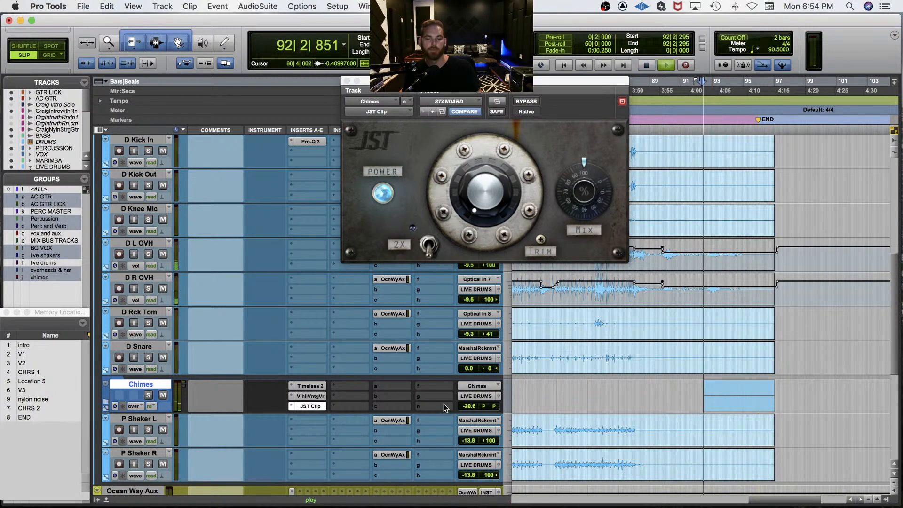
left_click(303, 405)
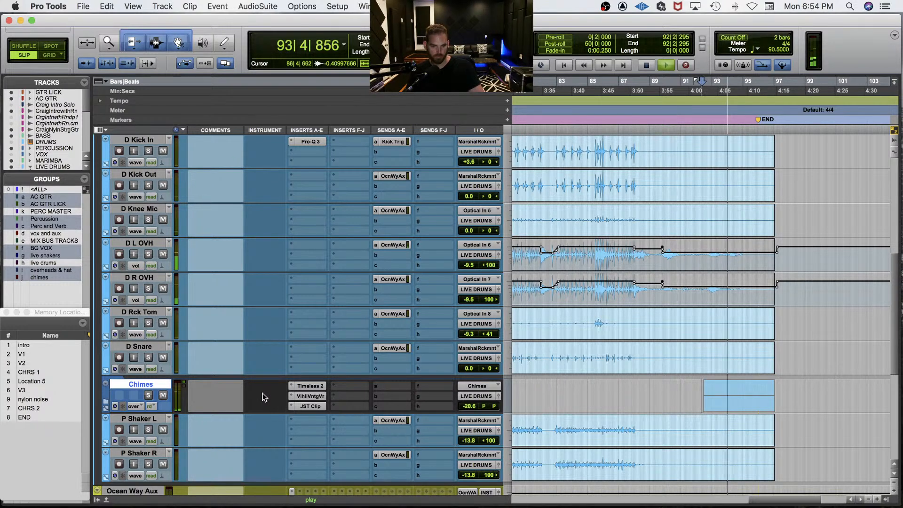
left_click_drag(470, 411, 470, 409)
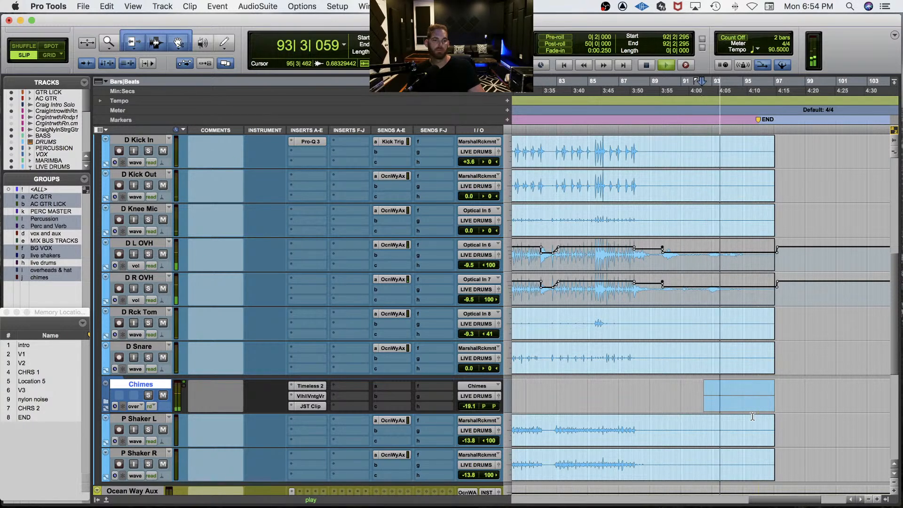
left_click_drag(468, 408, 466, 397)
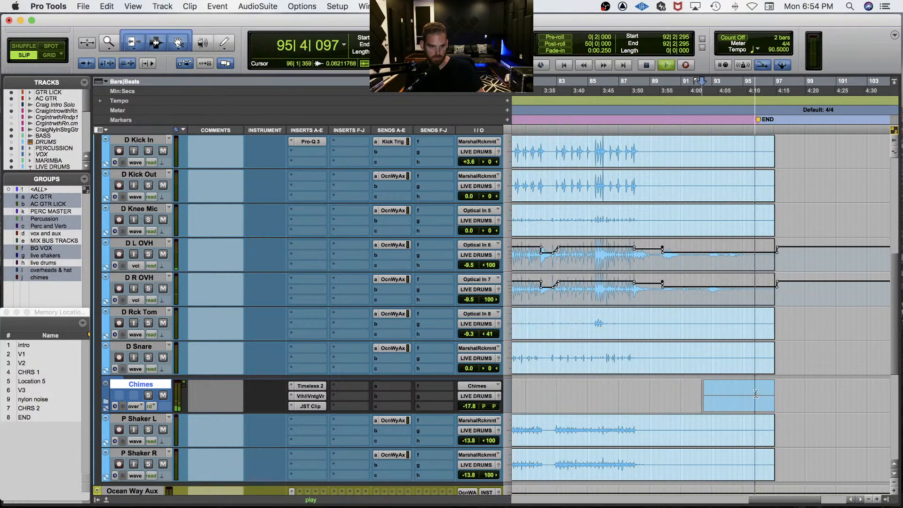
key("space")
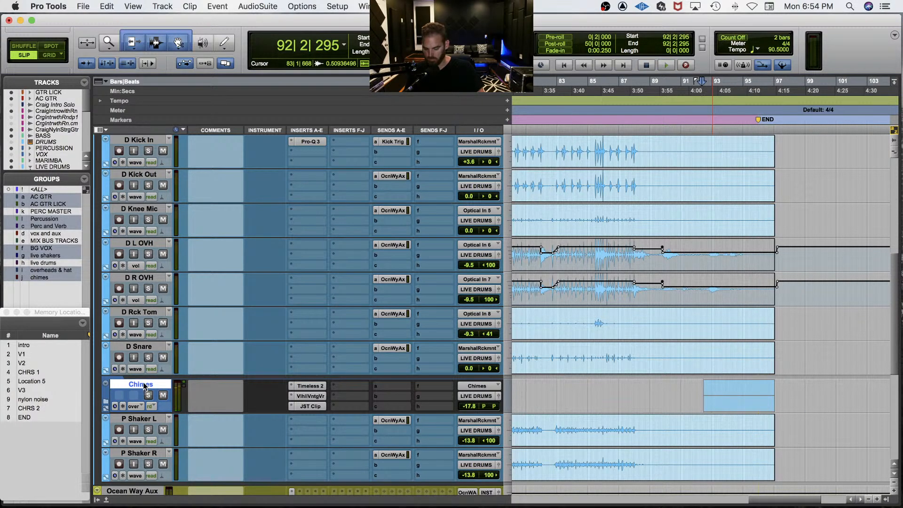
Step: End both Chimes clips near bar 95 and add fade-outs to their ends
left_click(106, 402)
key("t")
key("t")
scroll(697, 436, "right", 5)
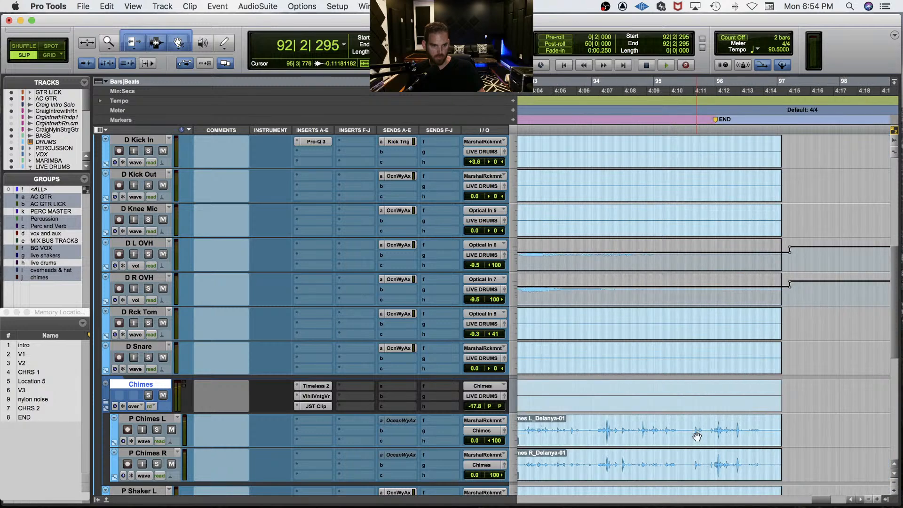
key("space")
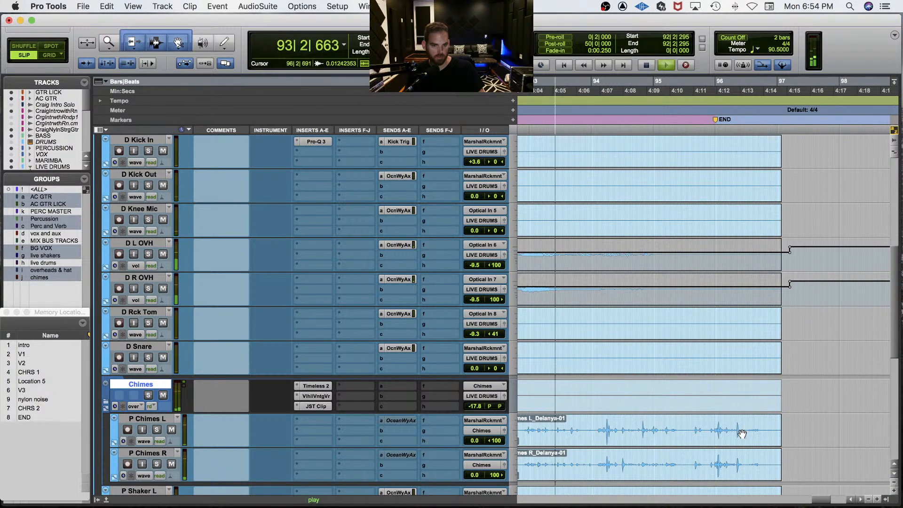
left_click(692, 428)
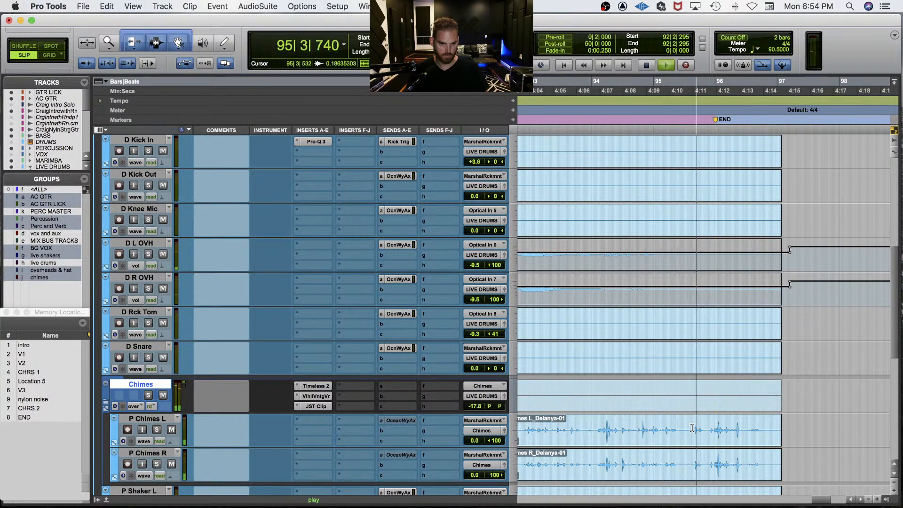
key("s")
left_click_drag(694, 450, 680, 454)
key("ctrl+super+f")
left_click(639, 425)
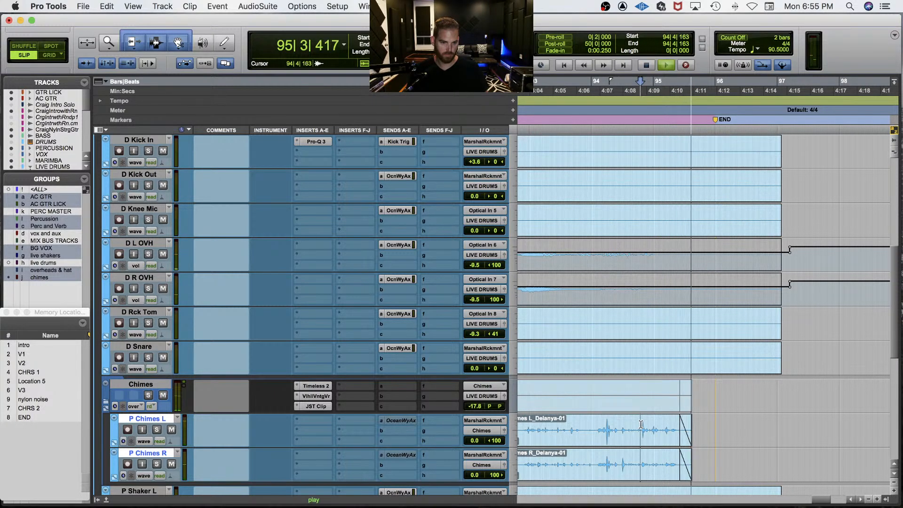
key("space")
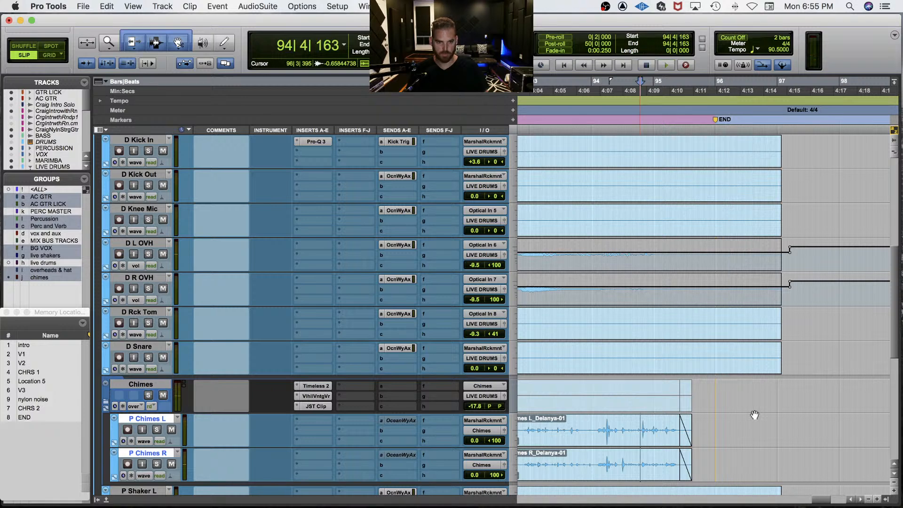
Step: Trim the grouped drum clips back to 95|3|741 and select their last bar
left_click(694, 353)
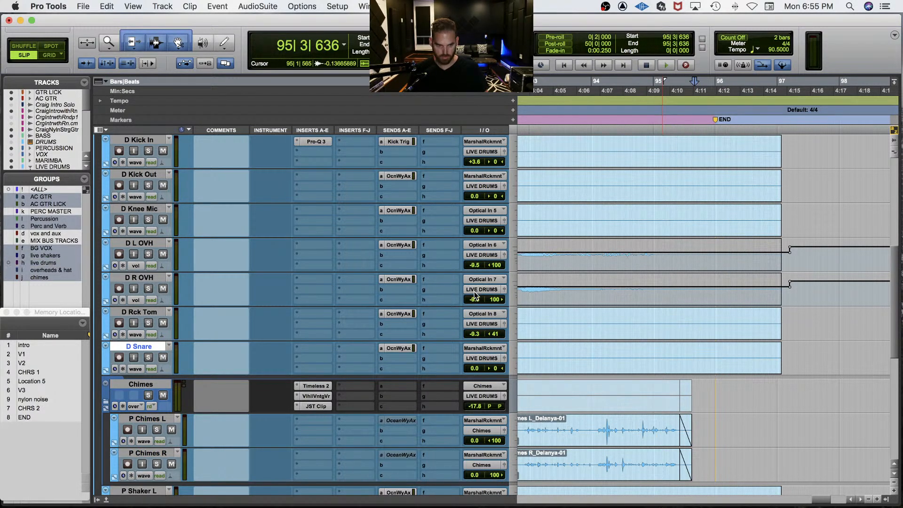
left_click(696, 351)
key("s")
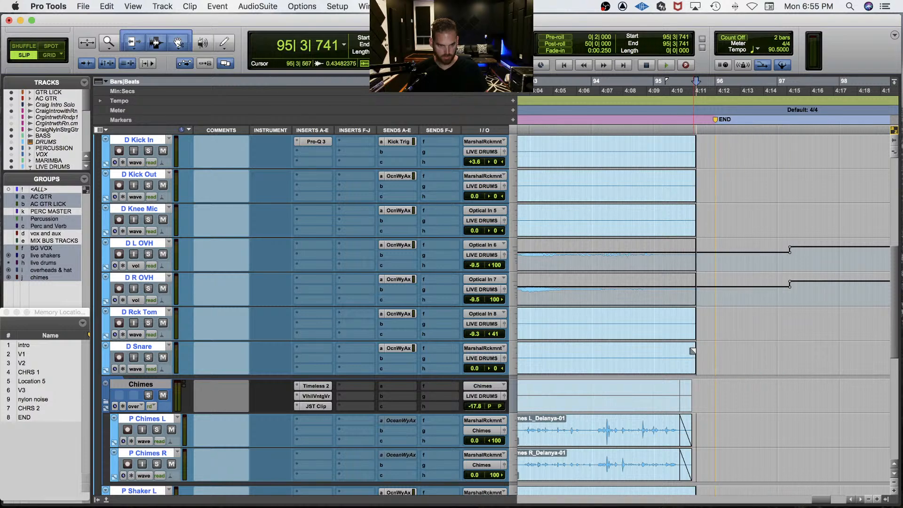
left_click_drag(705, 348, 642, 348)
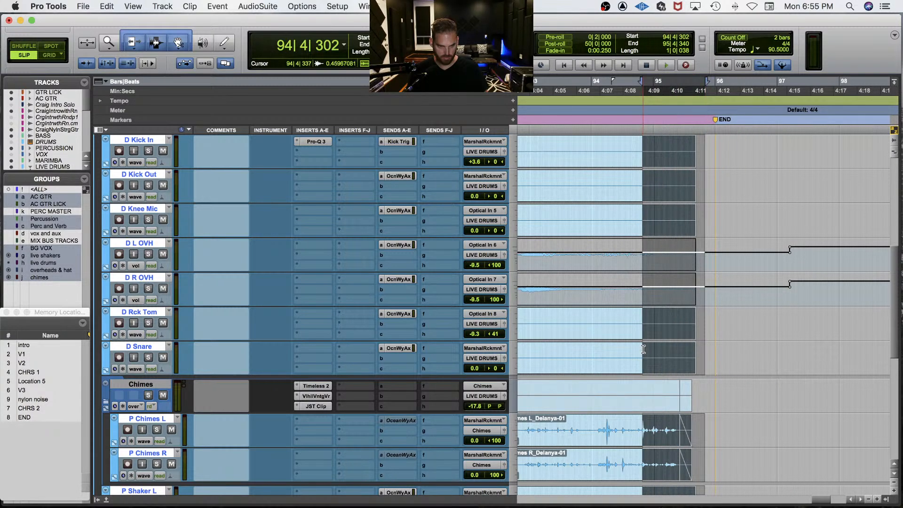
Step: Remove P Chimes L and P Chimes R from the live drums group
right_click(49, 261)
left_click(109, 276)
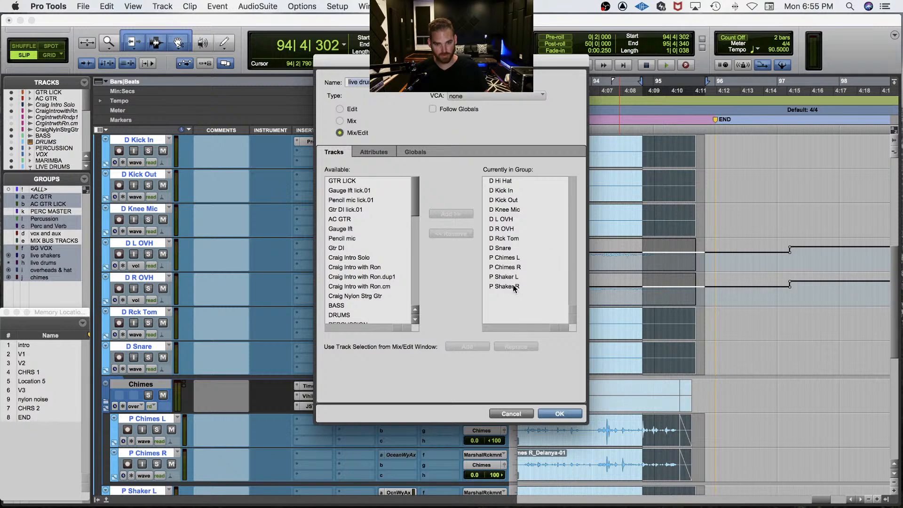
left_click(507, 268)
left_click(508, 258, "shift")
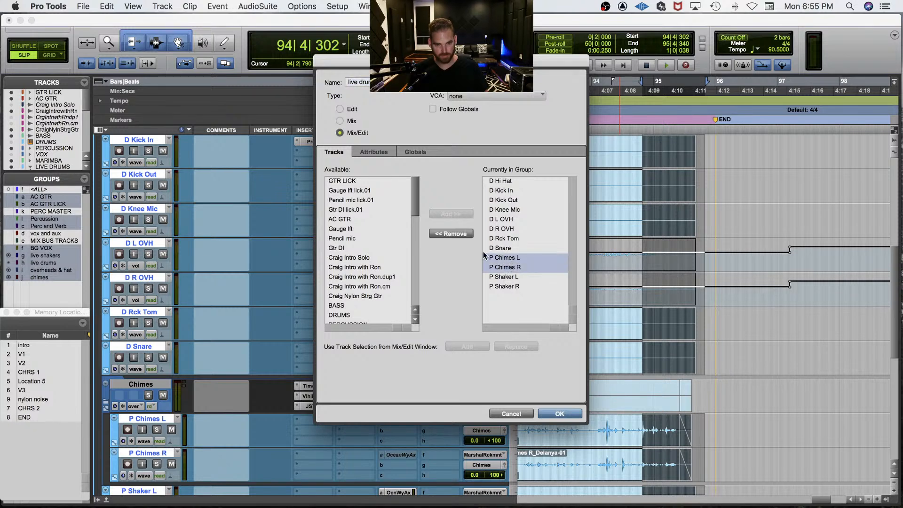
left_click(450, 232)
left_click(564, 414)
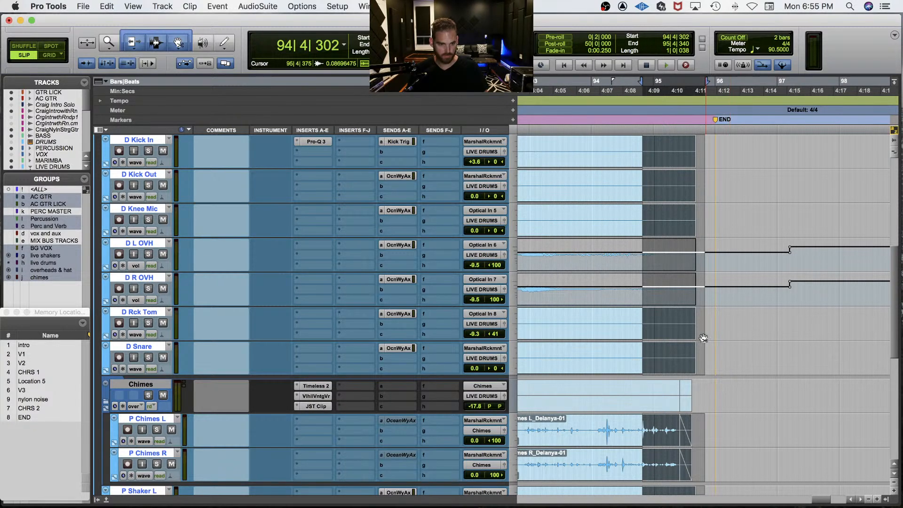
Step: Lengthen the drum fade-outs to start at 94|3|703 and end just before the END marker
left_click_drag(692, 314, 650, 312)
scroll(714, 352, "down", 3)
key("space")
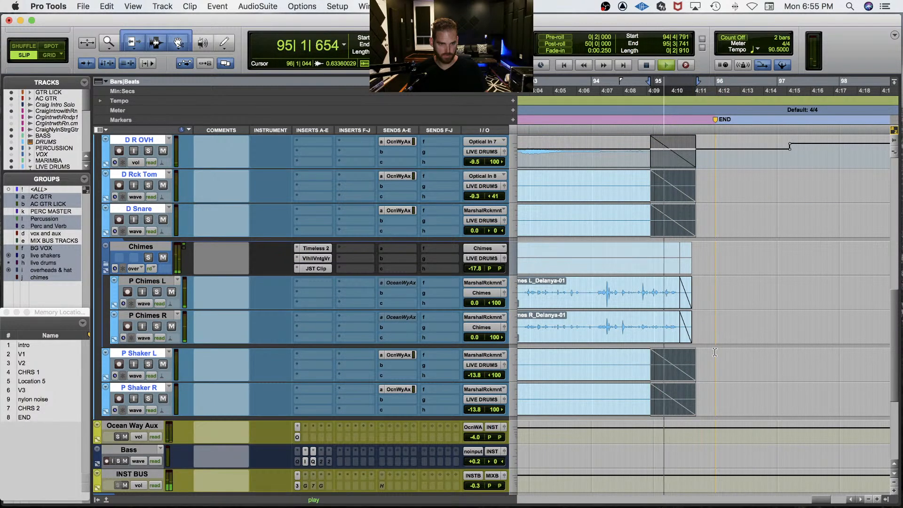
scroll(714, 350, "up", 3)
scroll(714, 350, "up", 1)
key("space")
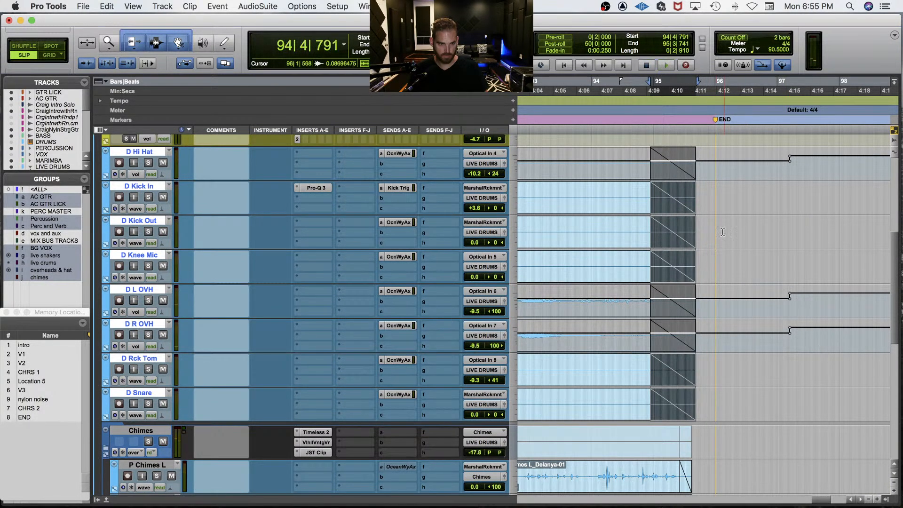
left_click_drag(654, 191, 633, 188)
left_click_drag(690, 191, 711, 191)
left_click(588, 187)
key("space")
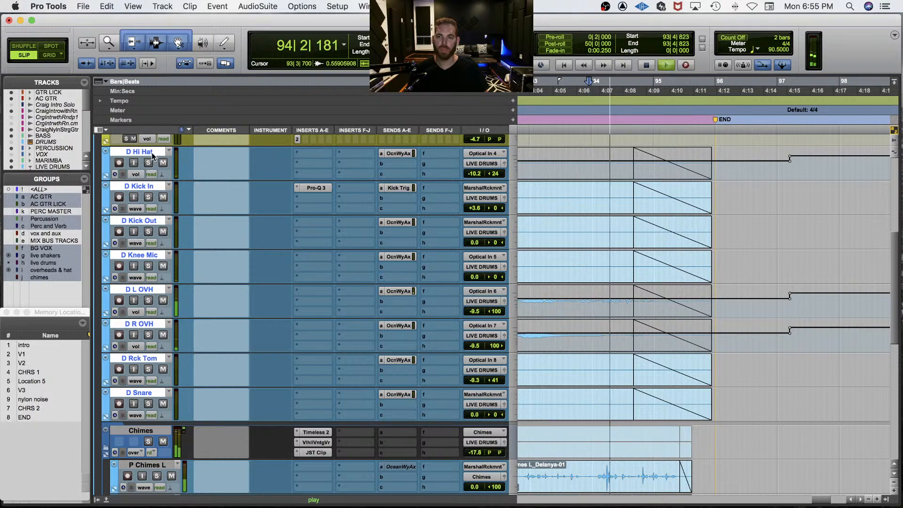
Step: Show hi-hat and overhead waveforms, save the session, and zoom out to the whole song
key("ctrl+minus")
key("super+s")
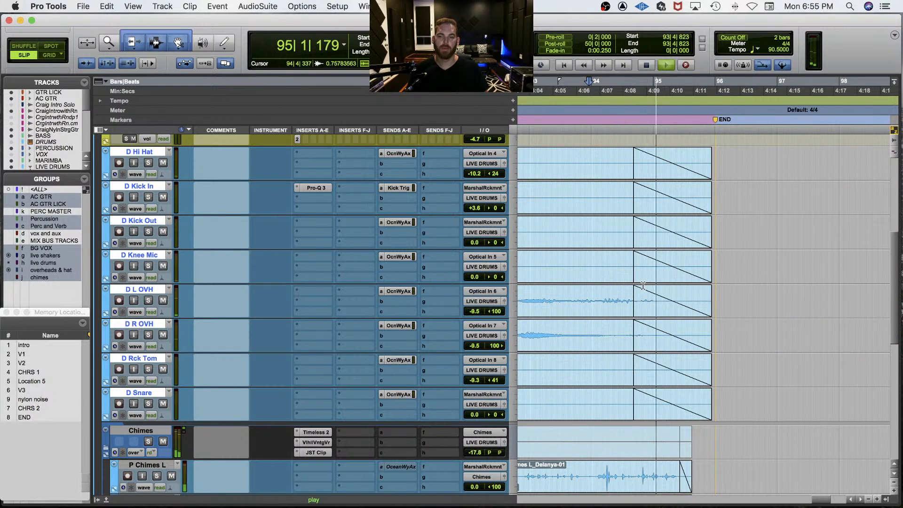
key("super+bracketleft")
key("super+bracketleft")
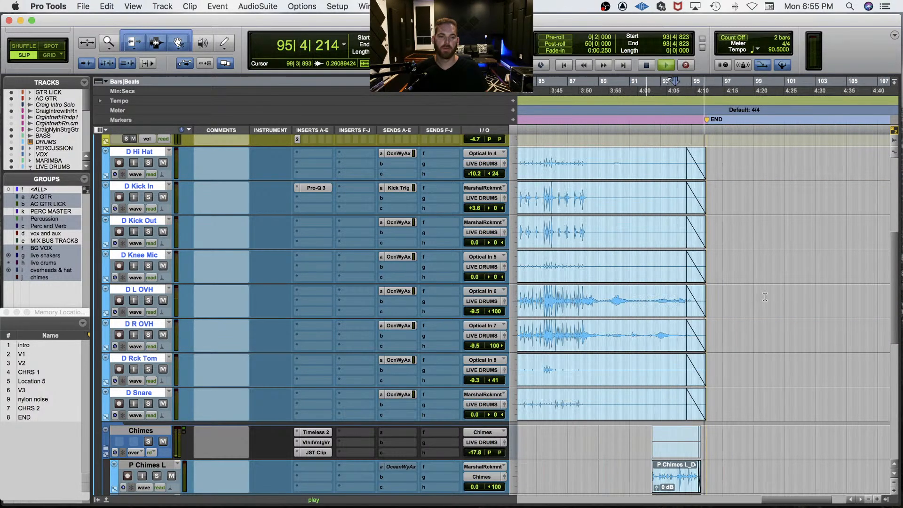
key("space")
key("super+bracketleft")
key("super+bracketleft")
key("super+bracketleft")
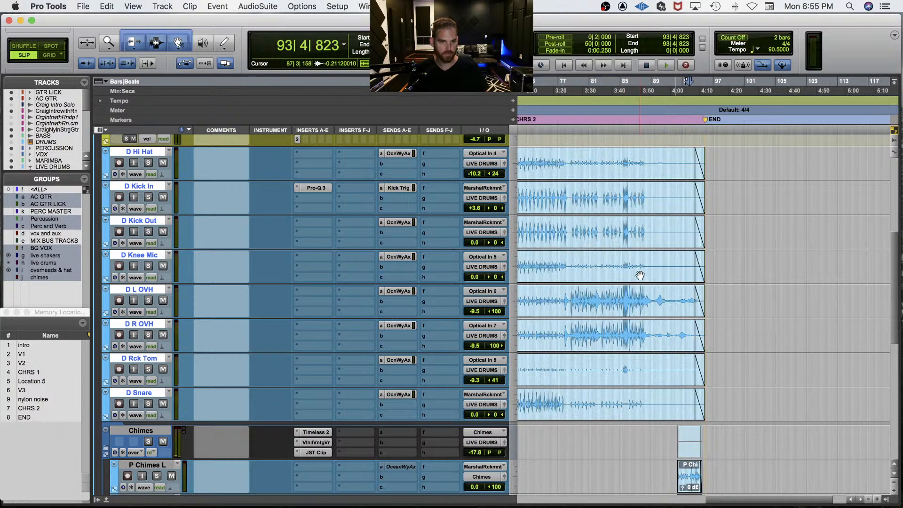
left_click(577, 194)
key("space")
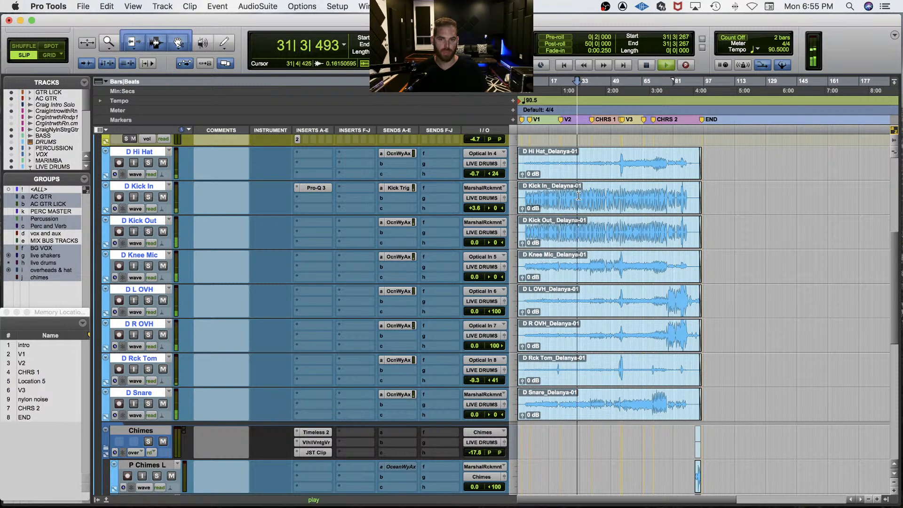
key("super+s")
left_click(144, 358)
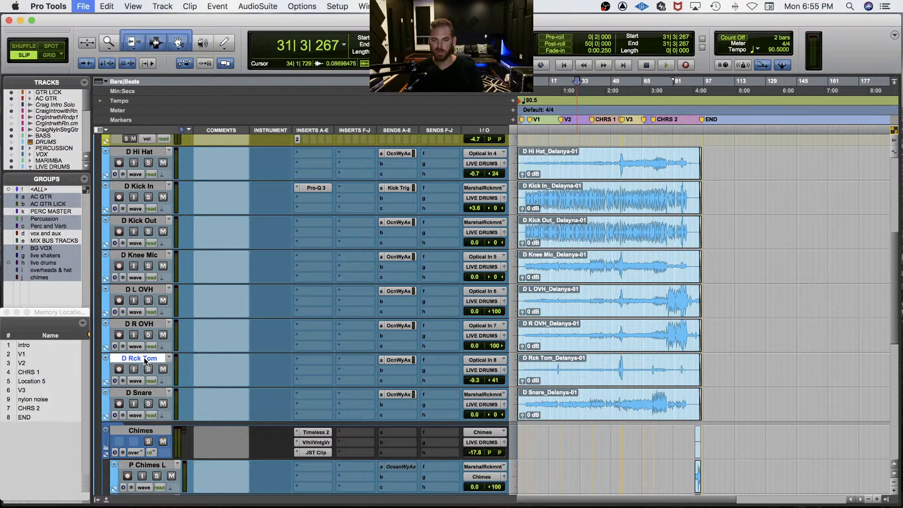
key("alt+shift+i")
left_click(447, 51)
left_click(445, 63)
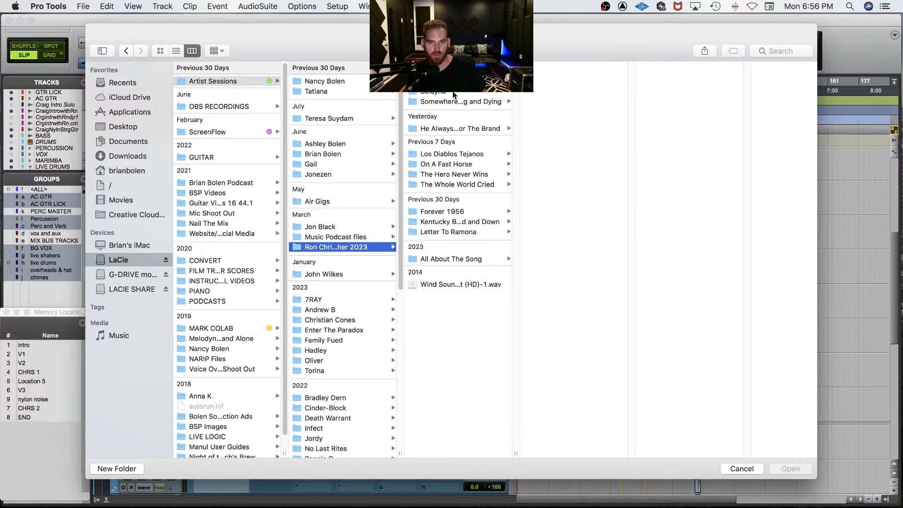
left_click(454, 93)
double_click(557, 93)
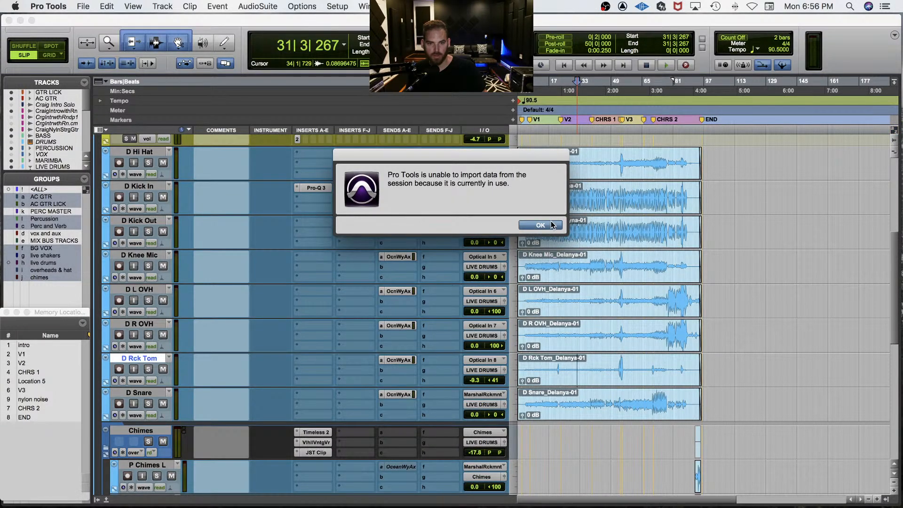
left_click(551, 225)
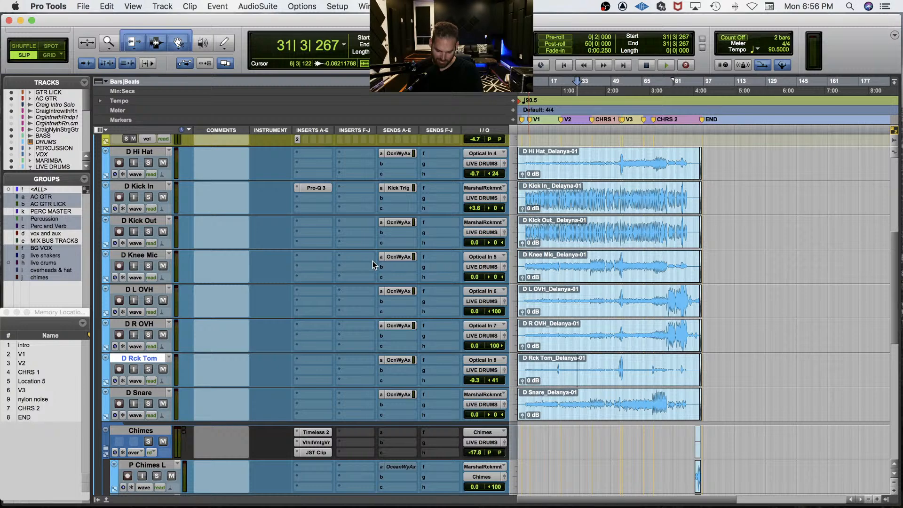
key("alt+shift+i")
Step: Open import options for Los Diablos Tejanos.ptx from the LaCie session folder
left_click(461, 51)
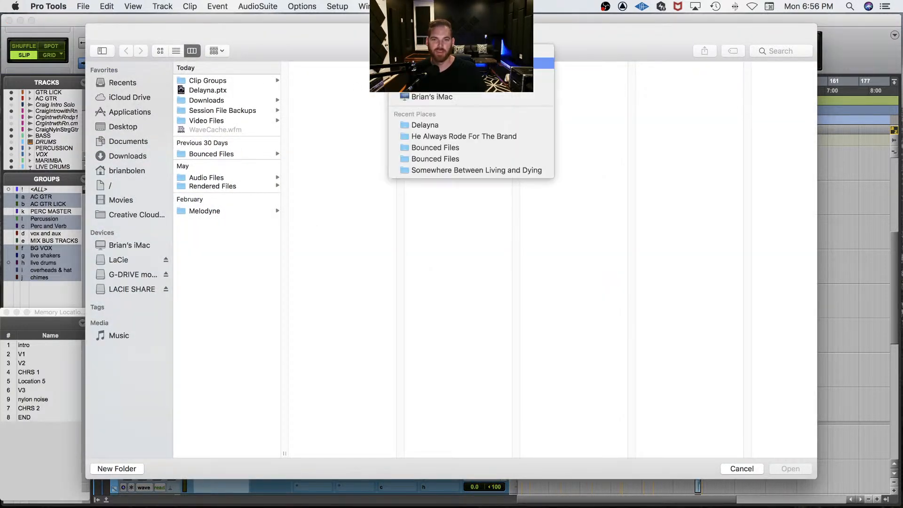
left_click(456, 63)
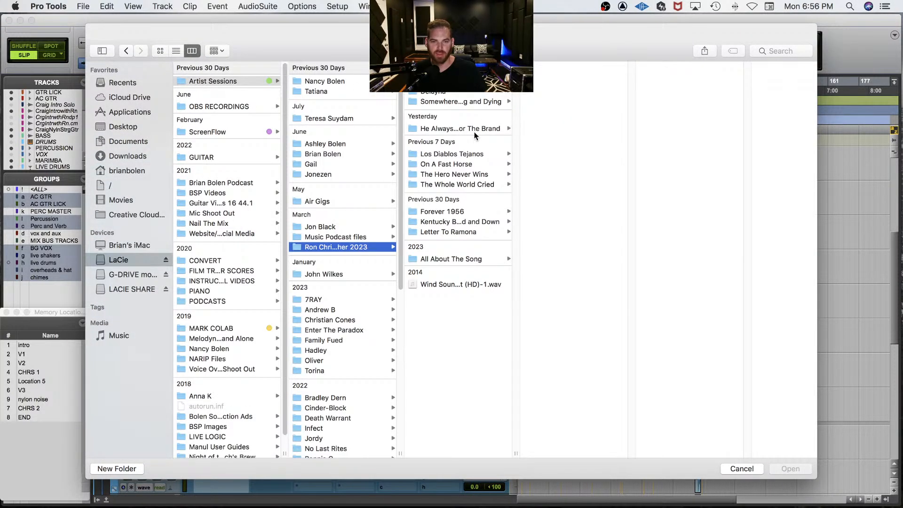
left_click(464, 153)
left_click(567, 101)
double_click(567, 102)
scroll(357, 324, "down", 5)
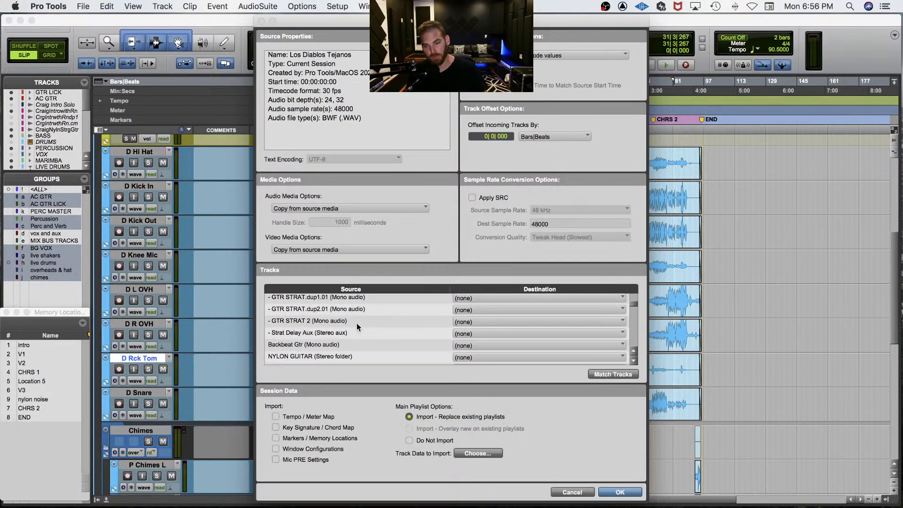
scroll(349, 323, "down", 10)
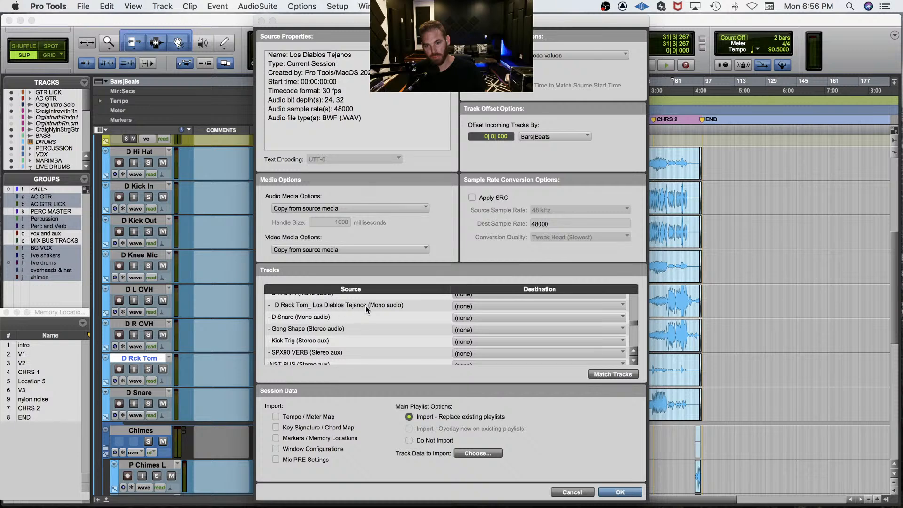
Step: Scroll through its track list, cancel the import, and reopen the session-data browser with alt+shift+I
left_click(634, 353)
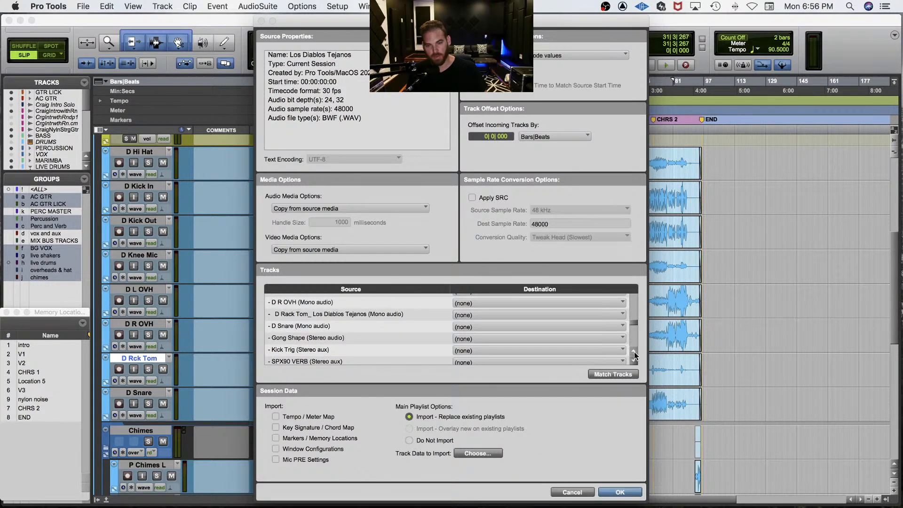
left_click(634, 353)
left_click(634, 353)
left_click(633, 352)
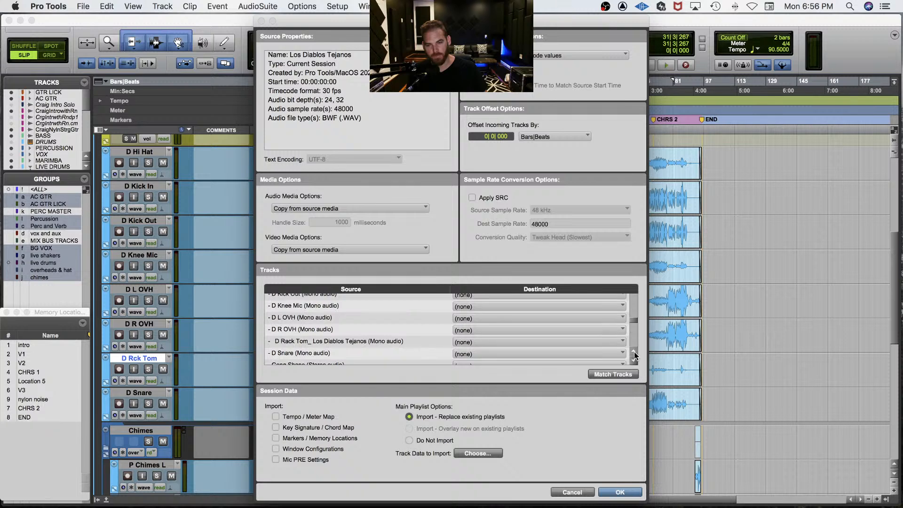
left_click(634, 353)
left_click(634, 361)
left_click(634, 361)
left_click(633, 361)
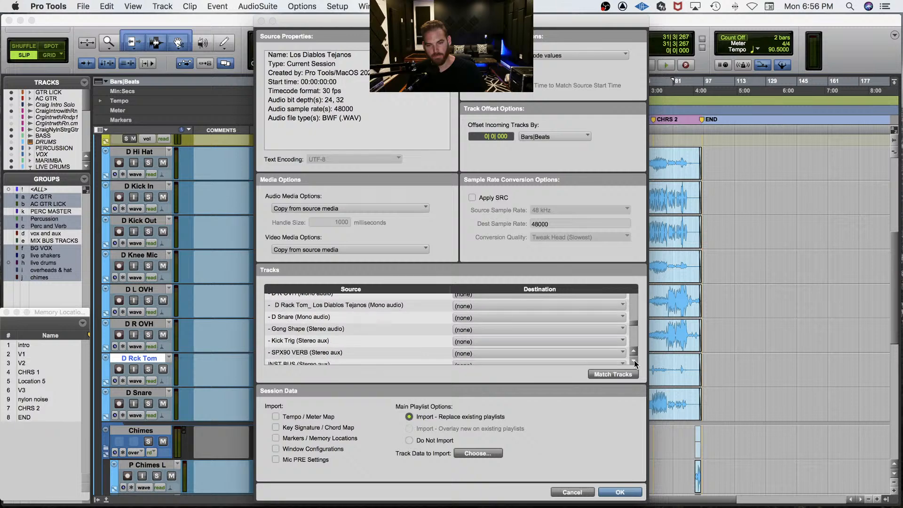
left_click(634, 361)
left_click(634, 361)
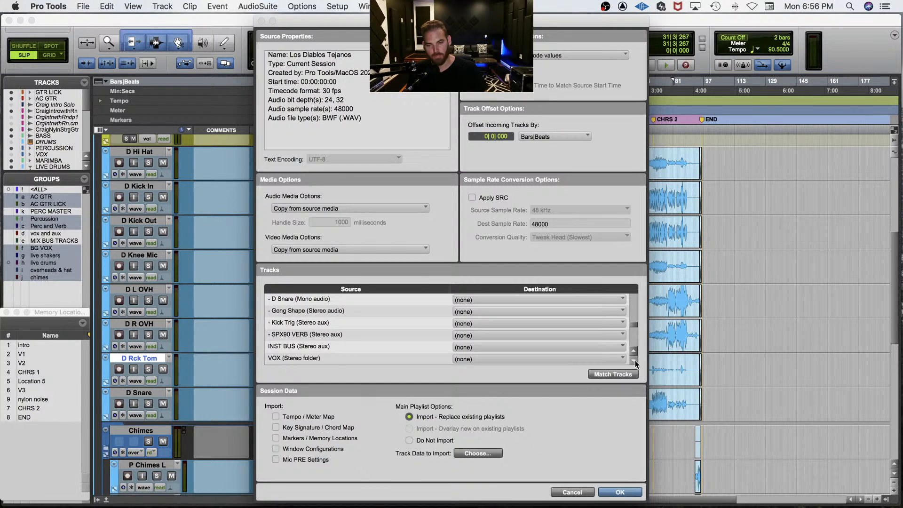
left_click(572, 493)
key("alt+shift+i")
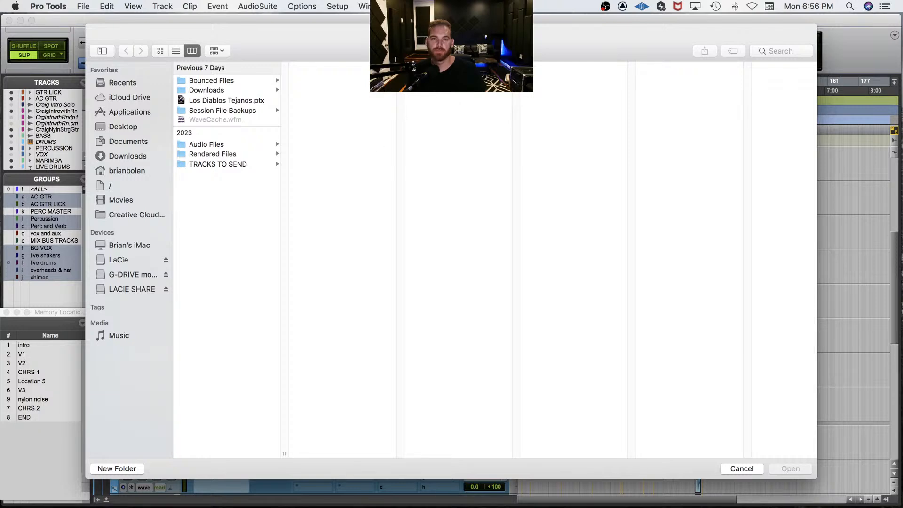
Step: Open On A Fast Horse.ptx from the LaCie session folder and scroll its track list
left_click(452, 51)
left_click(452, 63)
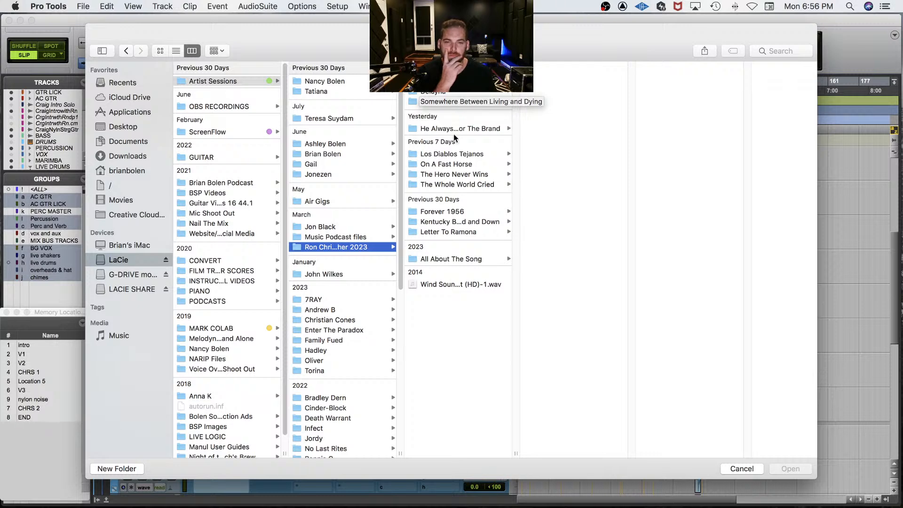
left_click(456, 162)
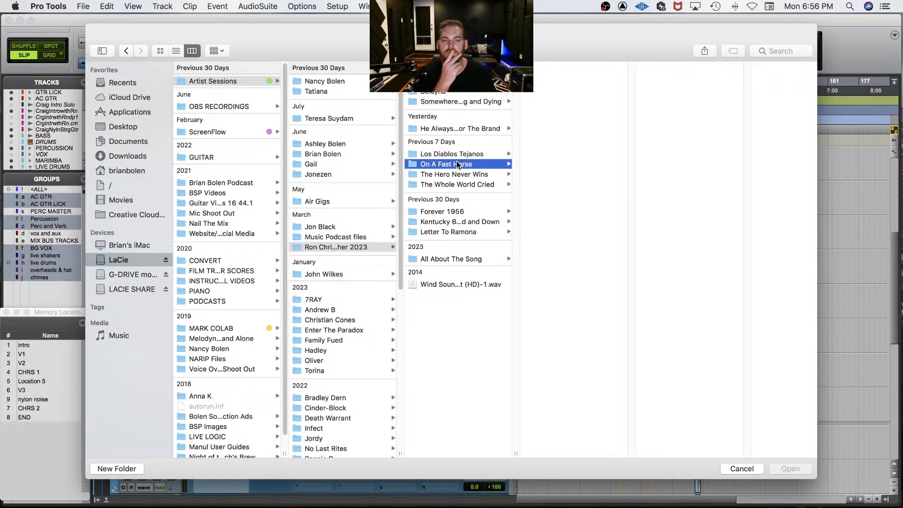
double_click(574, 103)
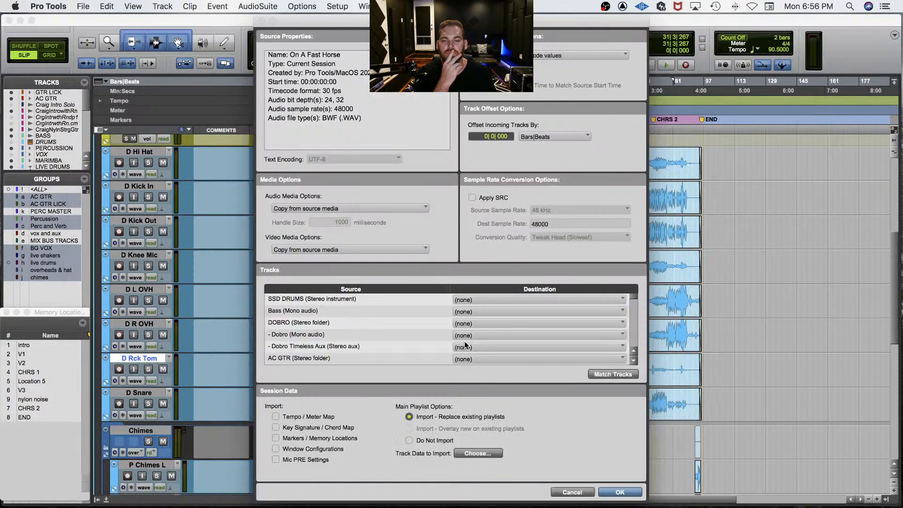
left_click_drag(633, 311, 634, 327)
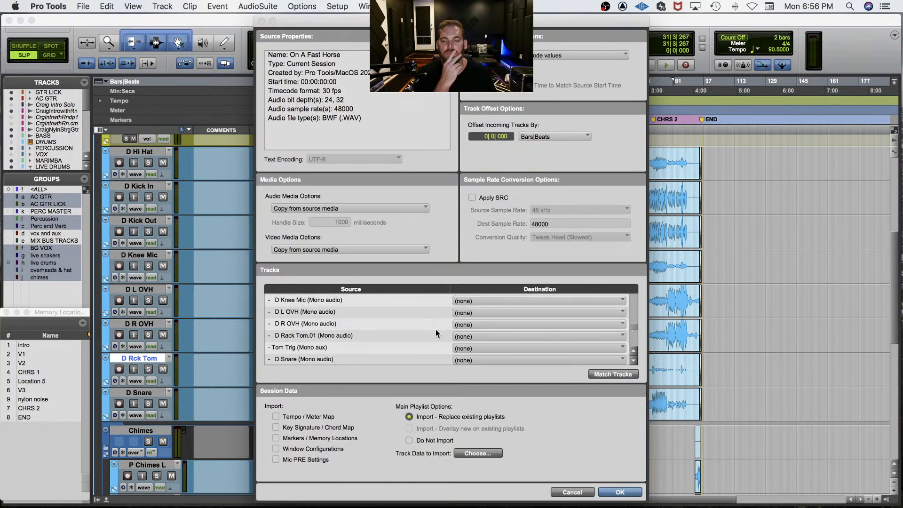
Step: Set the Tom Trig mono aux's destination to New Track and confirm the import
left_click(366, 351)
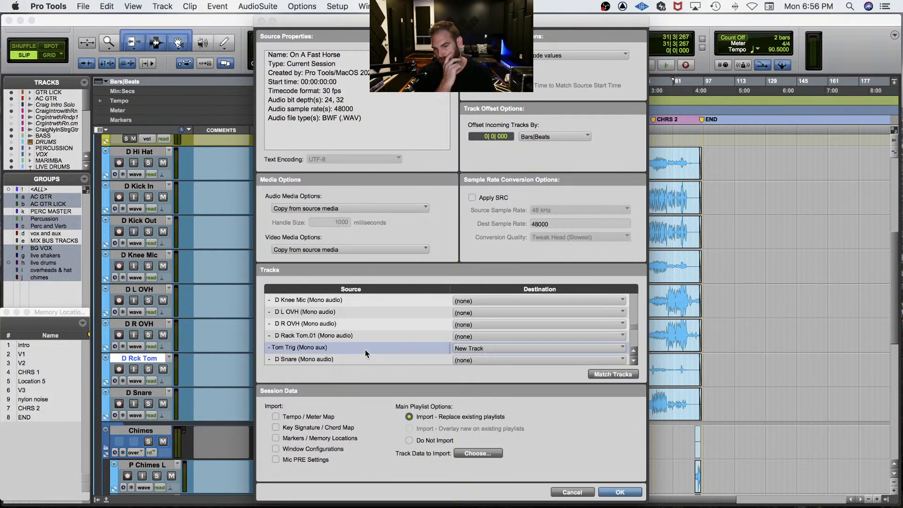
left_click(623, 492)
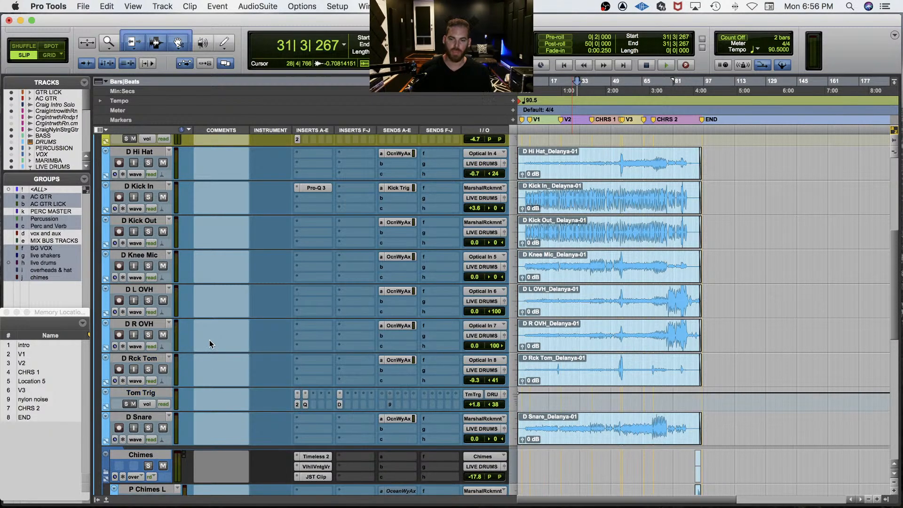
Step: Check Tom Trig's Trigger 2 and route the track's output to the live drums bus
left_click(297, 405)
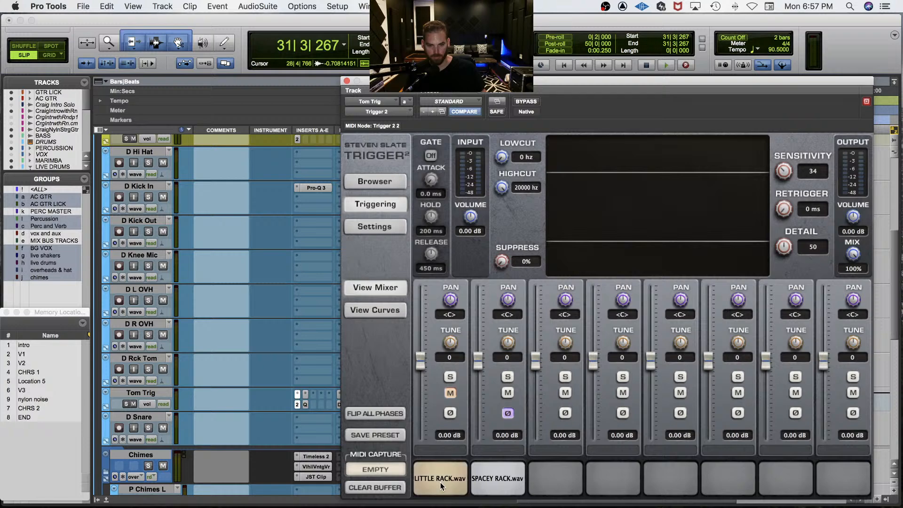
left_click(296, 405)
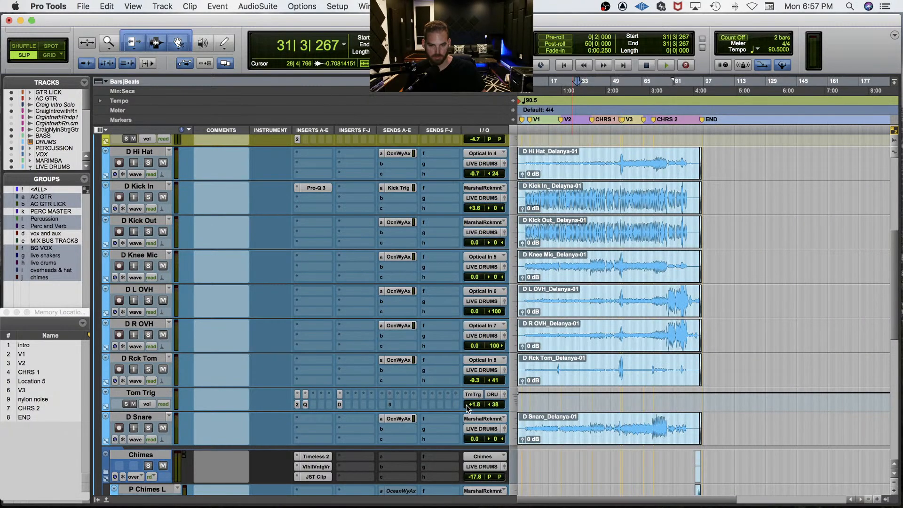
left_click(494, 397)
mouse_move(492, 394)
left_click(550, 371)
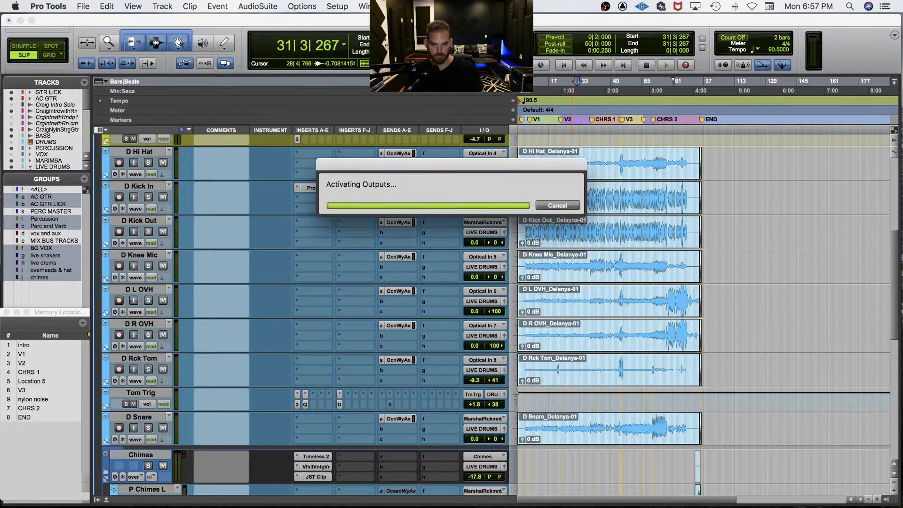
left_click(297, 404)
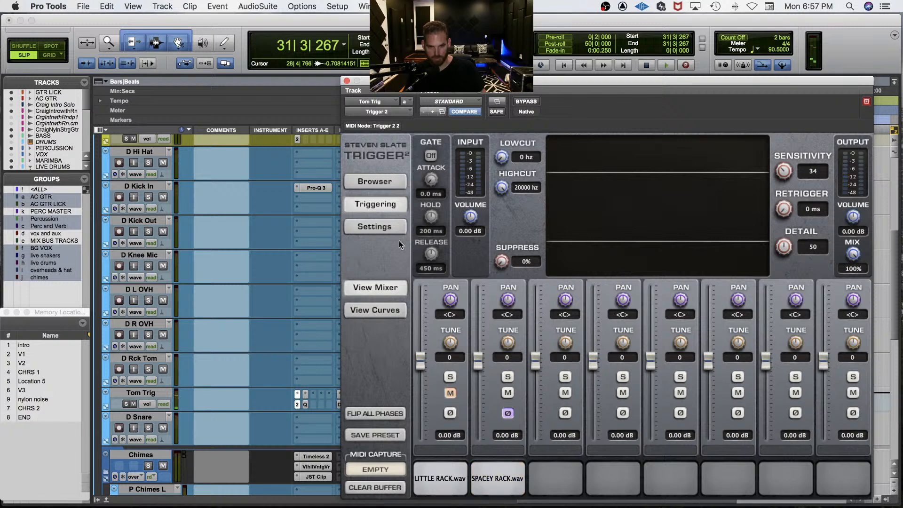
left_click(297, 404)
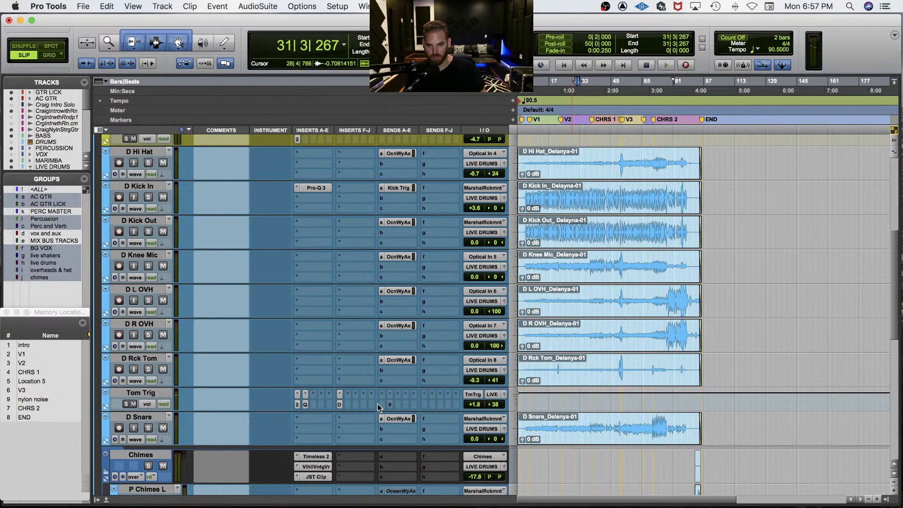
Step: Assign D Rck Tom's send b to the Tom Trig bus, then zoom in around bar 53
left_click(399, 370)
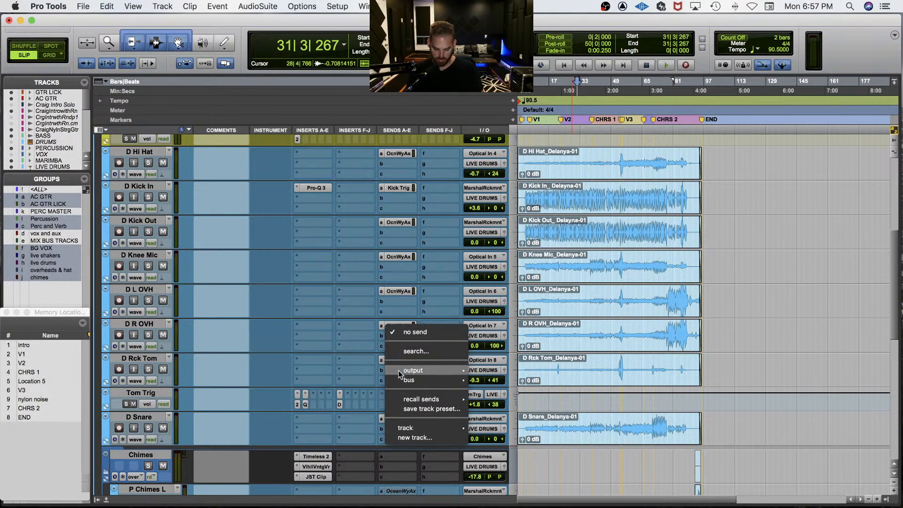
key("Escape")
left_click(398, 371)
left_click(430, 344)
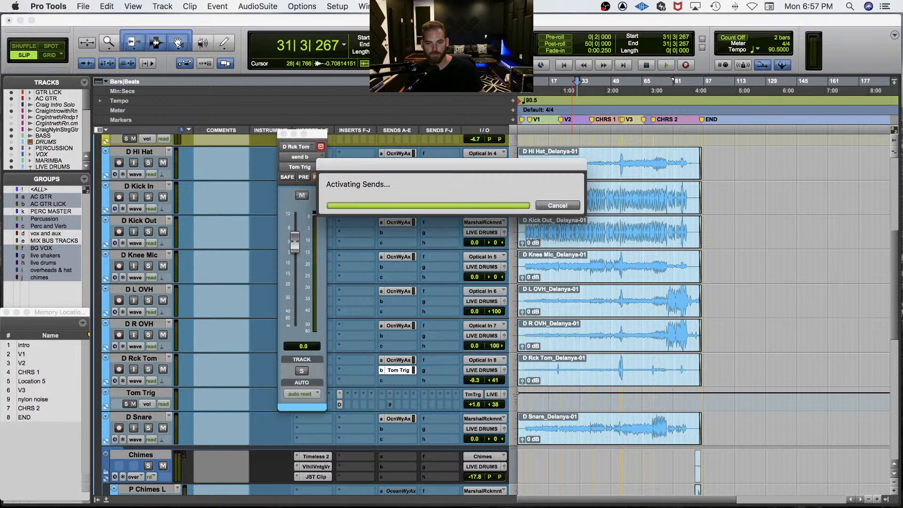
left_click(399, 370)
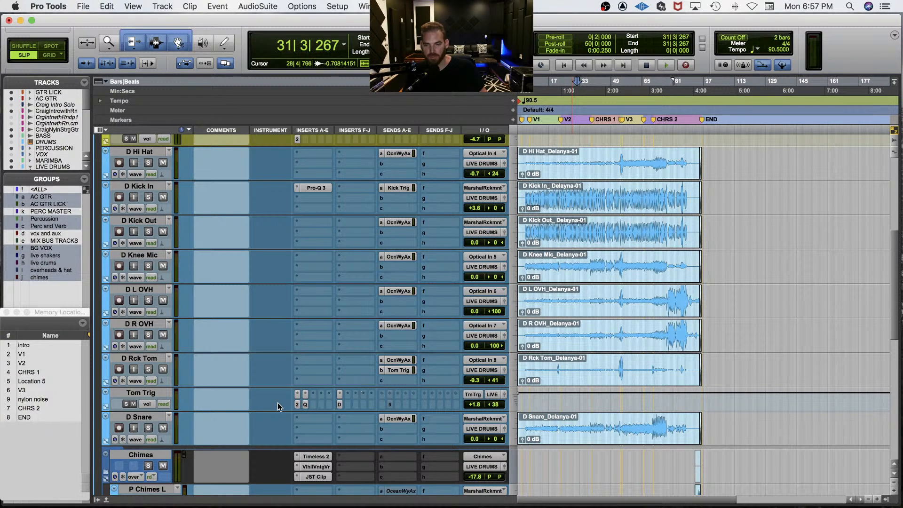
left_click(619, 363)
key("t")
key("t")
key("t")
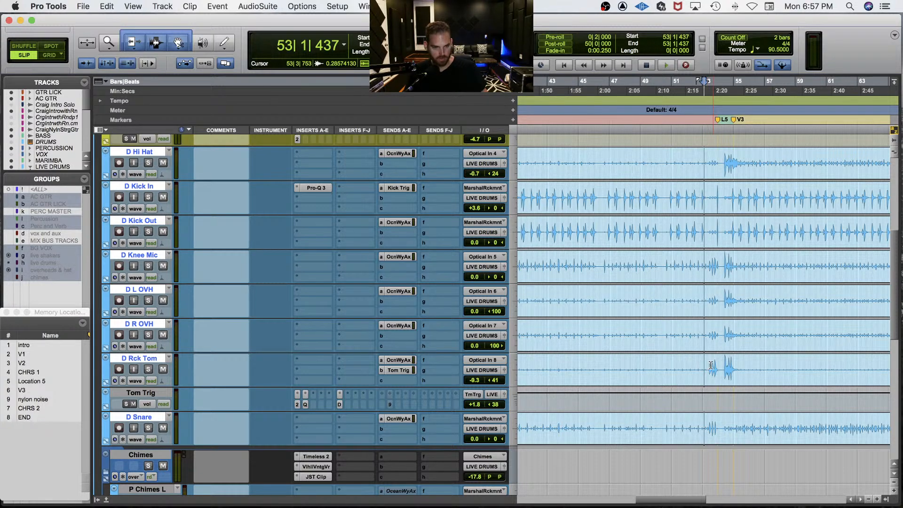
Step: Zoom in on the rack tom hits from bar 53 to 55, audition them, and reopen Trigger 2
left_click_drag(707, 365, 742, 367)
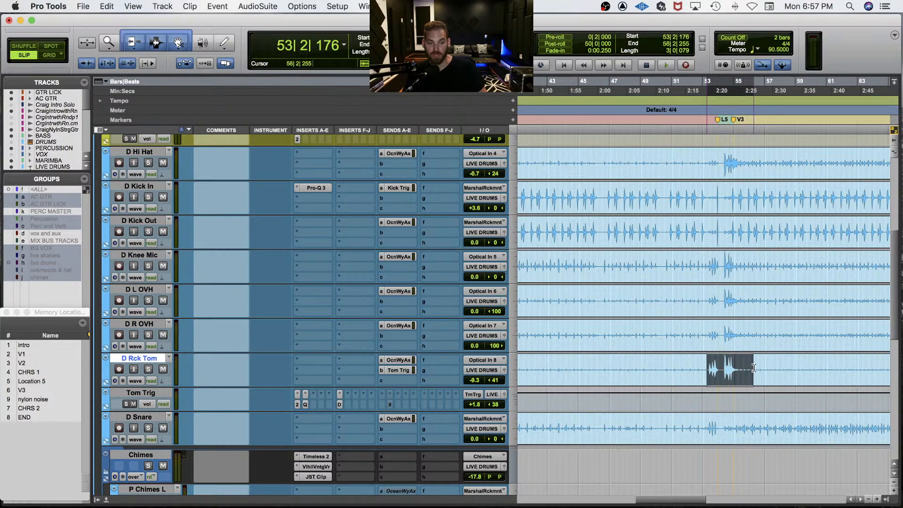
key("t")
key("t")
scroll(756, 366, "right", 3)
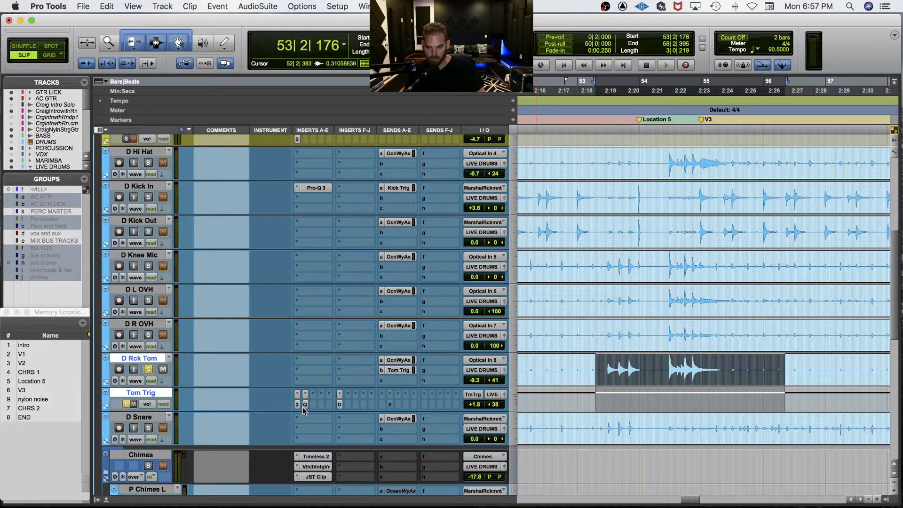
key("space")
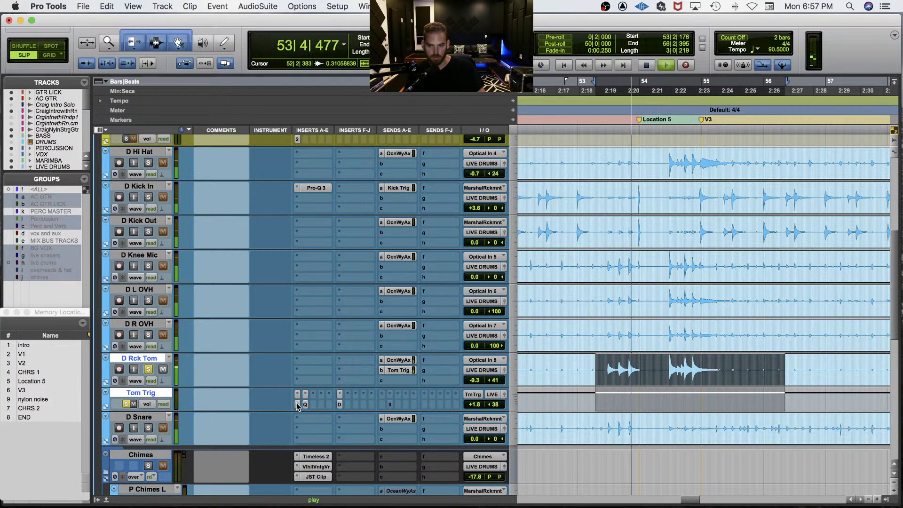
key("space")
left_click(297, 404)
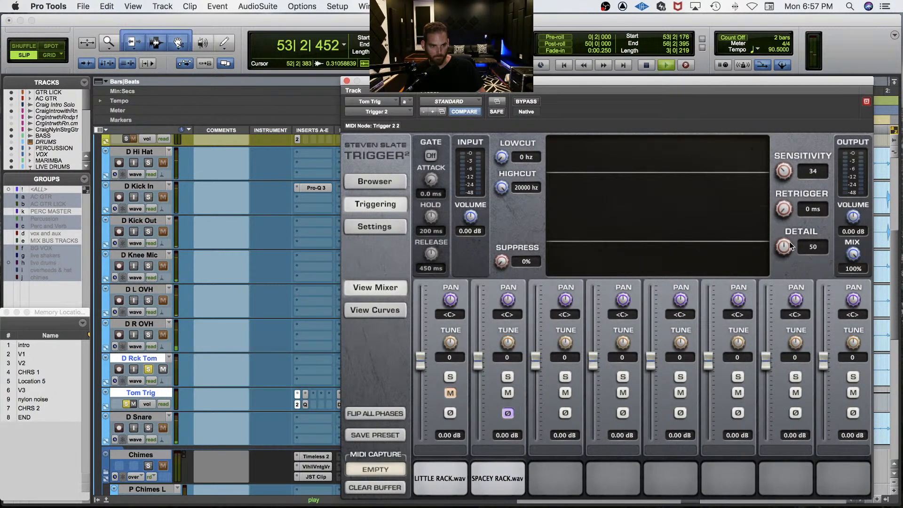
Step: Lower Trigger 2's Detail and sweep Sensitivity between about 20 and 50 while looping the tom hits
left_click_drag(784, 249, 785, 288)
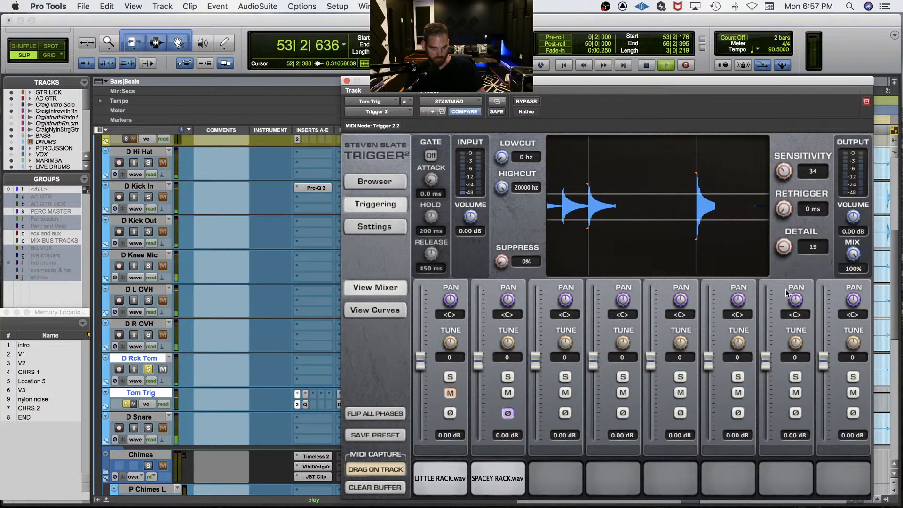
key("space")
left_click_drag(783, 171, 783, 199)
key("space")
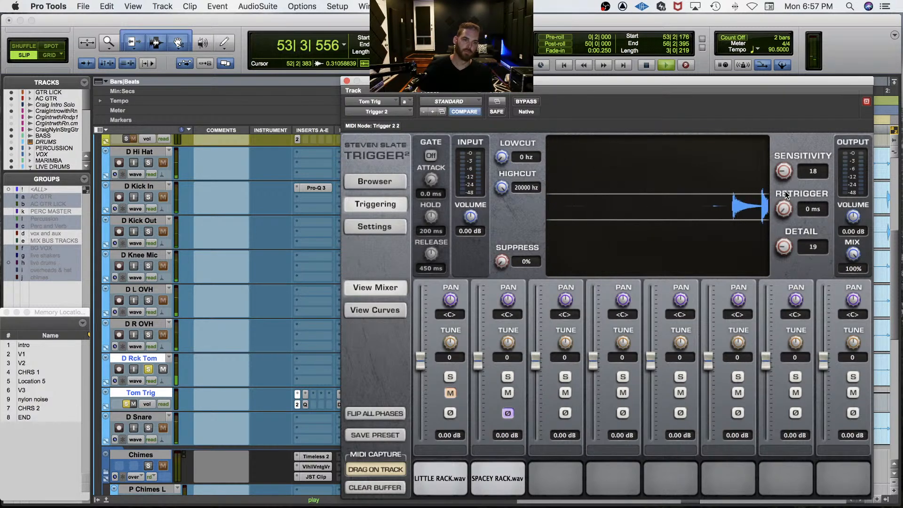
left_click_drag(784, 171, 796, 131)
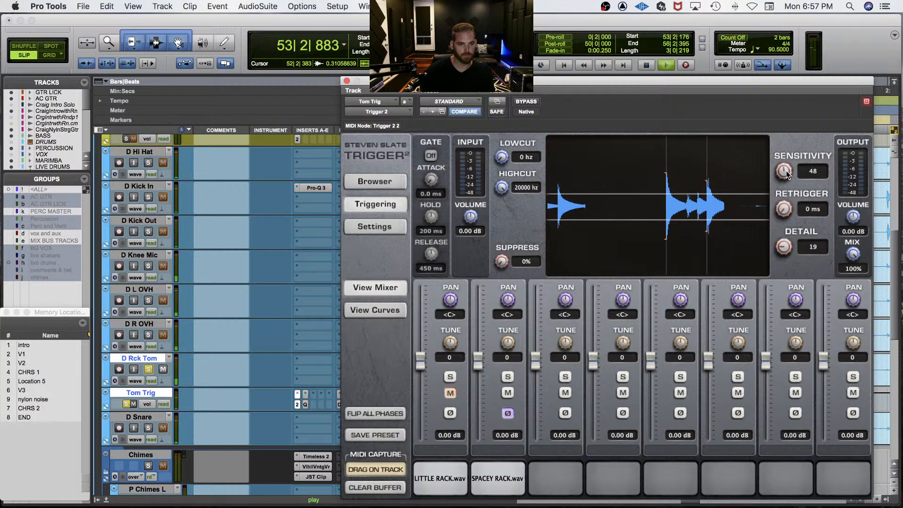
left_click_drag(784, 175, 785, 172)
left_click_drag(786, 247, 793, 263)
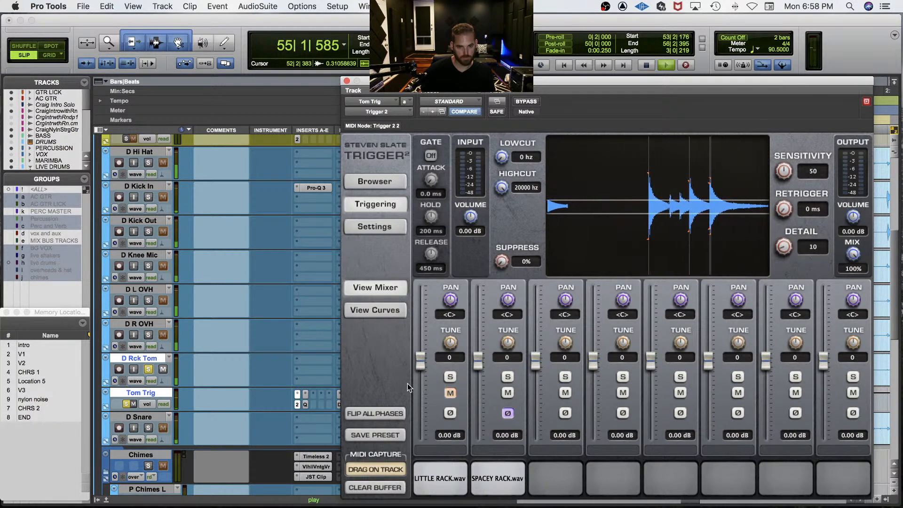
key("space")
Step: Show the envelope and velocity curves and fine-tune Sensitivity to 48 with Detail at 5
left_click_drag(788, 170, 782, 180)
key("space")
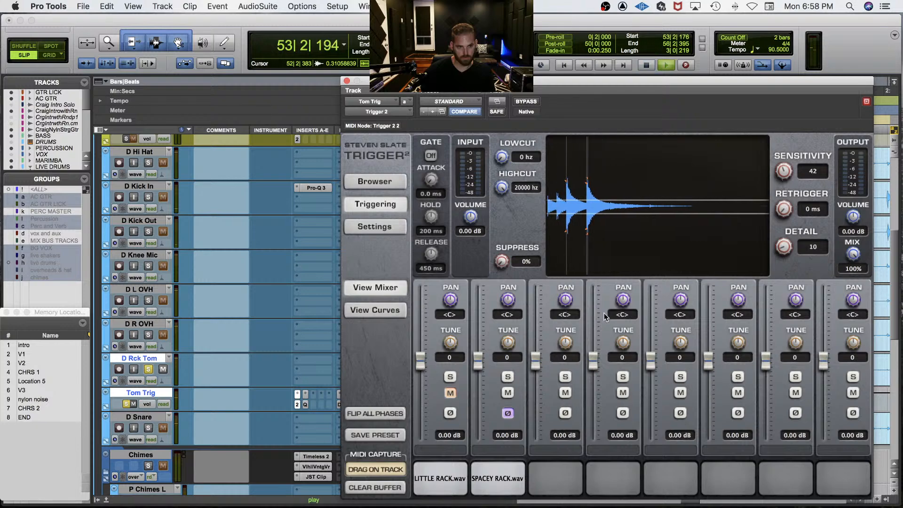
left_click(375, 314)
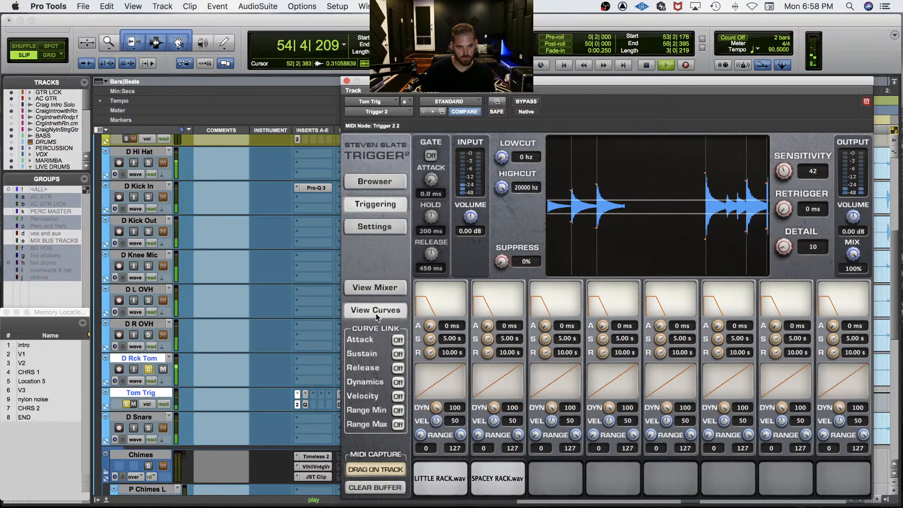
left_click_drag(784, 172, 787, 171)
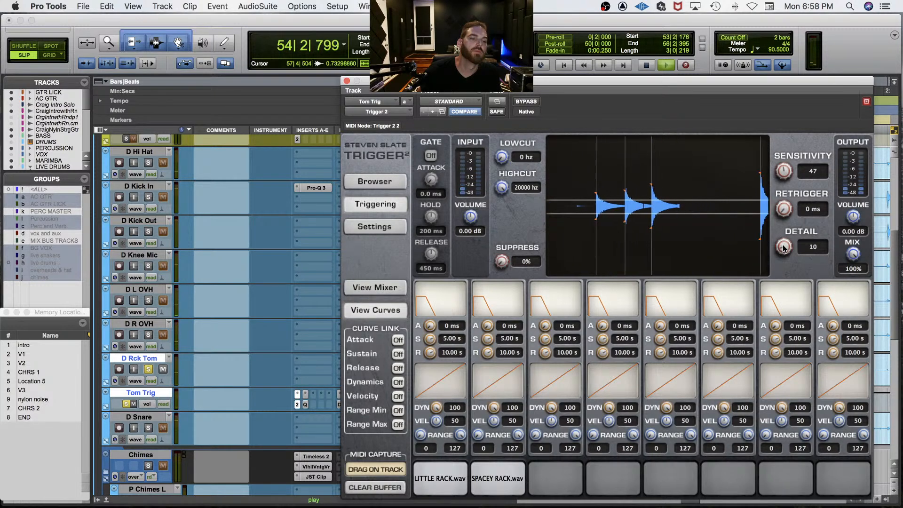
key("space")
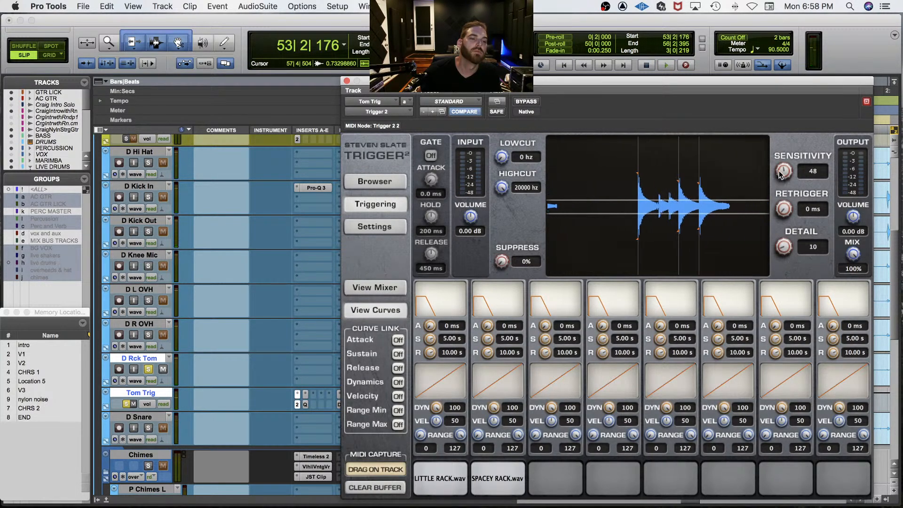
left_click_drag(781, 173, 779, 173)
key("space")
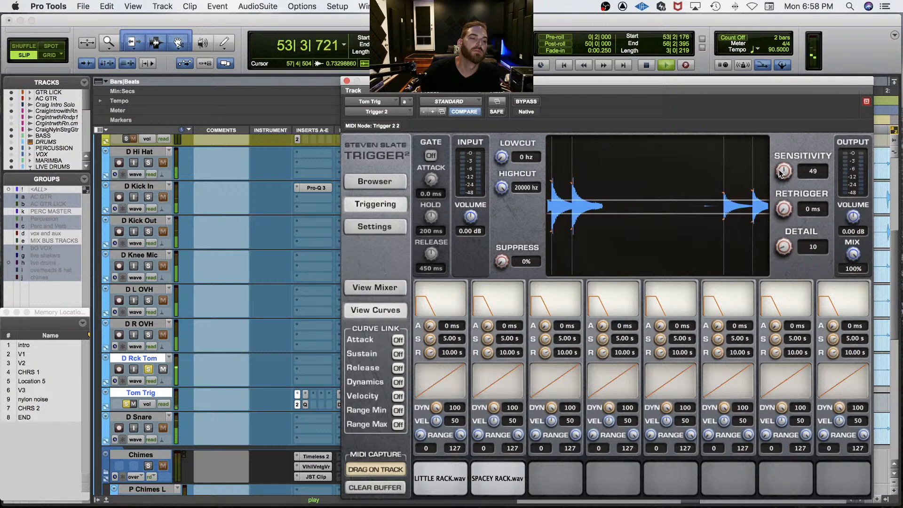
left_click_drag(781, 172, 779, 188)
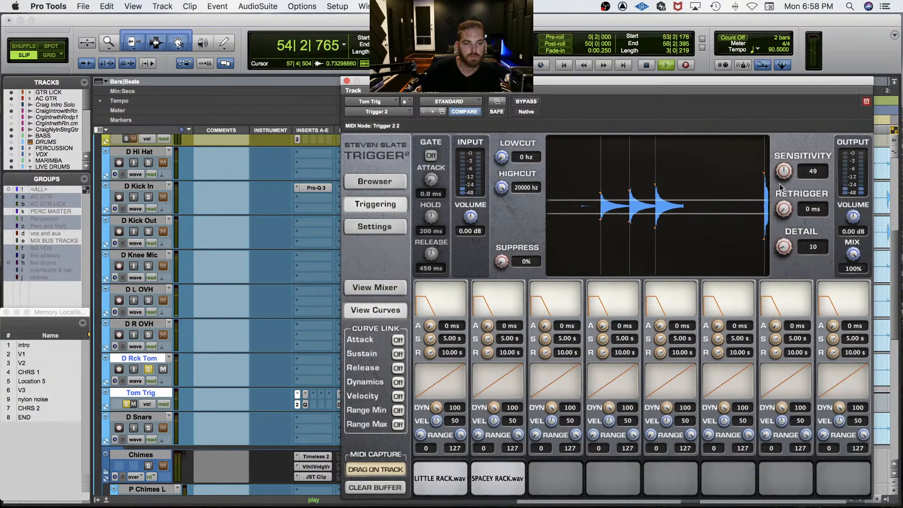
Step: Audition the triggering, then unsolo the Tom Trig aux and close the Trigger plugin
key("space")
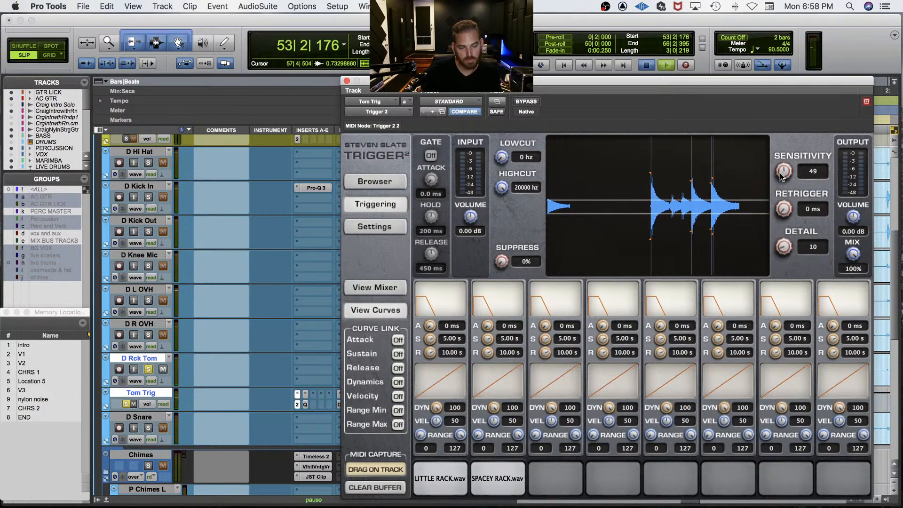
key("space")
key("space")
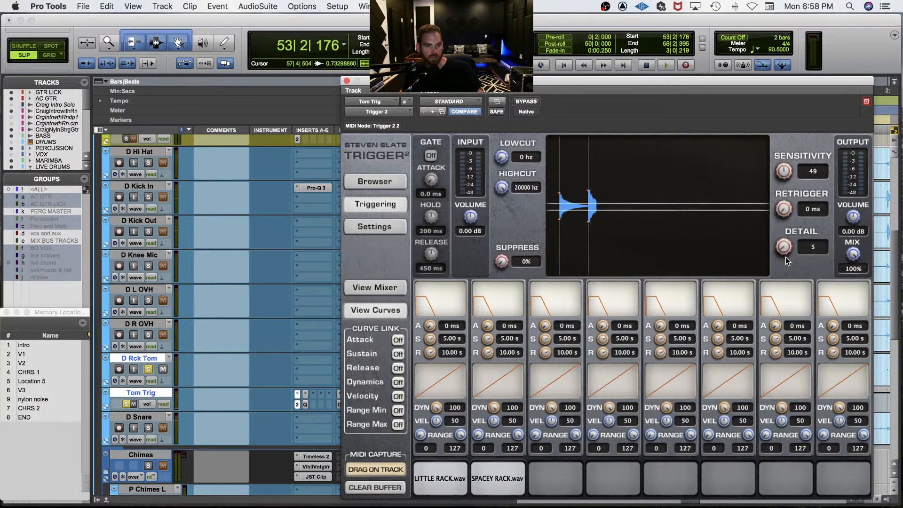
key("space")
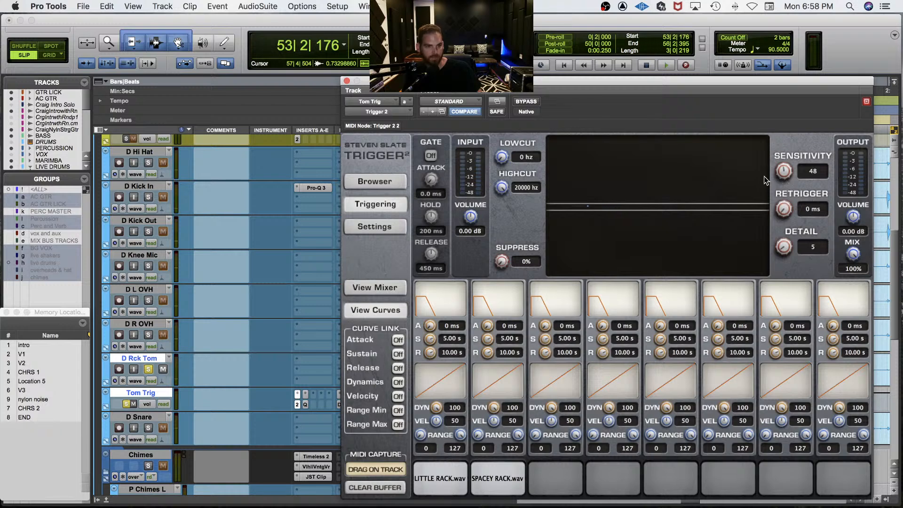
key("space")
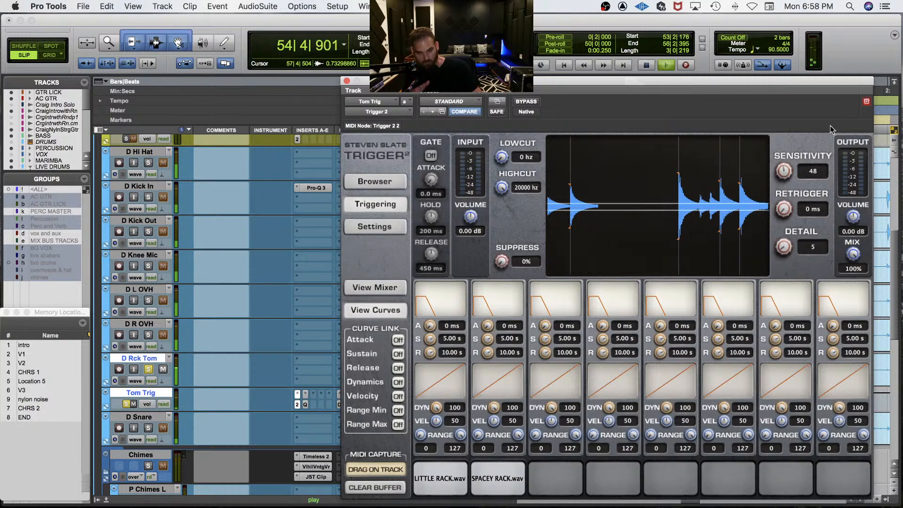
key("space")
left_click(132, 395)
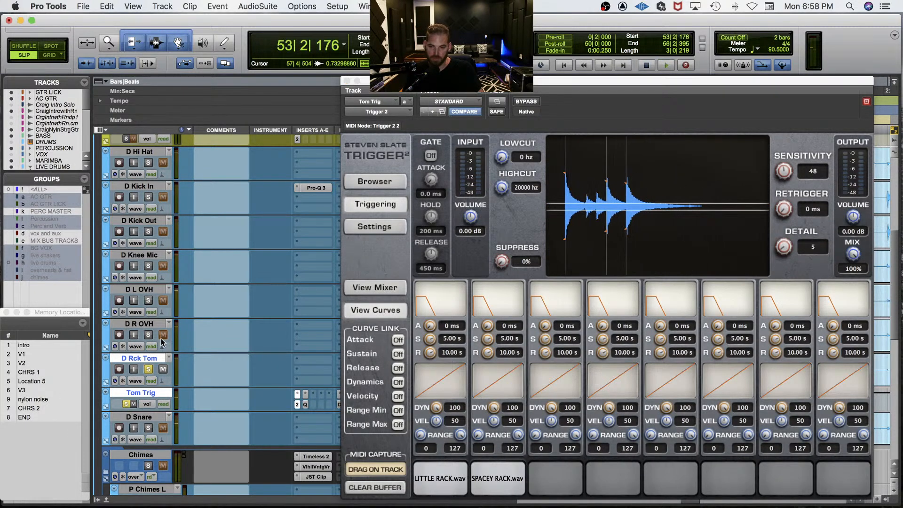
left_click(126, 404)
key("space")
left_click(347, 81)
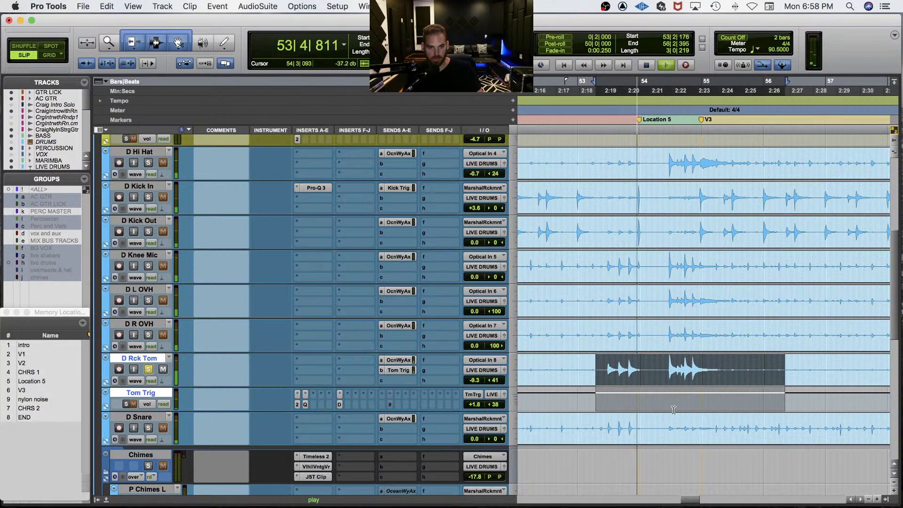
Step: Zoom in, select the rack tom passage from 54|2|869, and reopen Trigger 2 on Tom Trig
left_click(671, 365)
key("t")
key("t")
key("t")
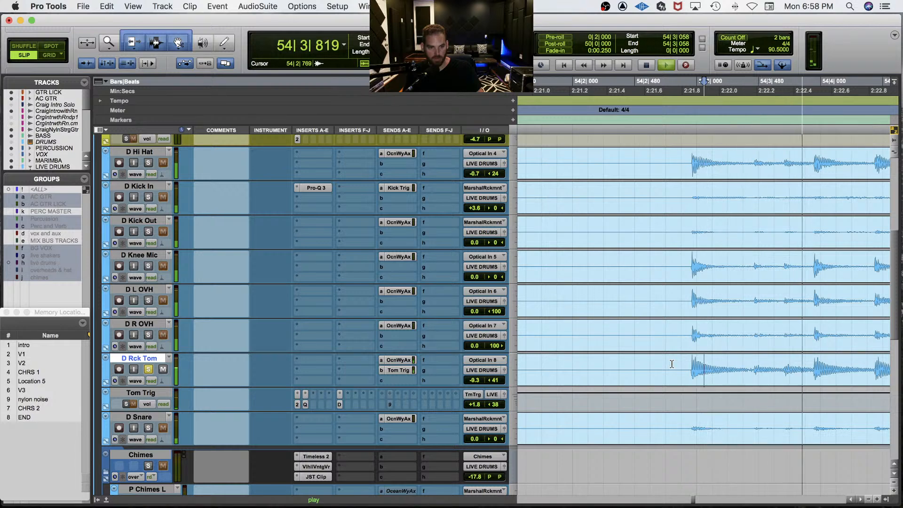
key("space")
left_click_drag(747, 363, 797, 360)
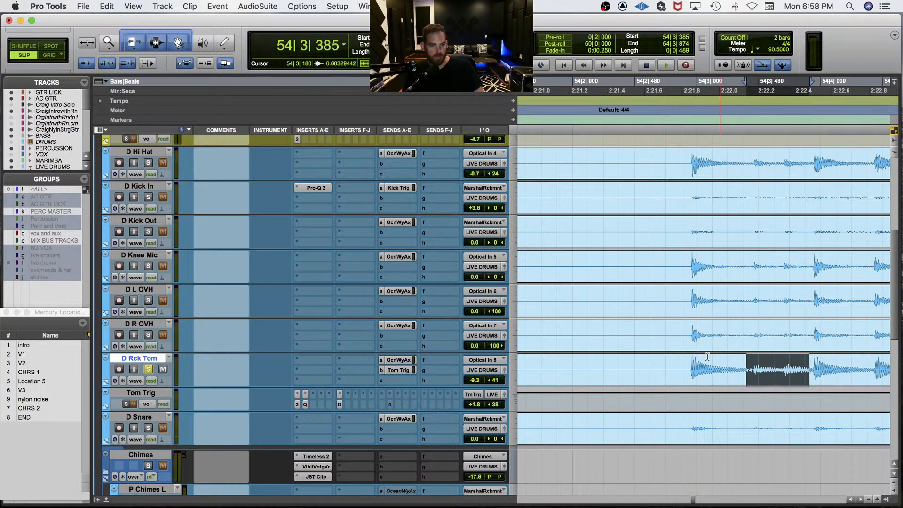
left_click_drag(685, 360, 857, 356)
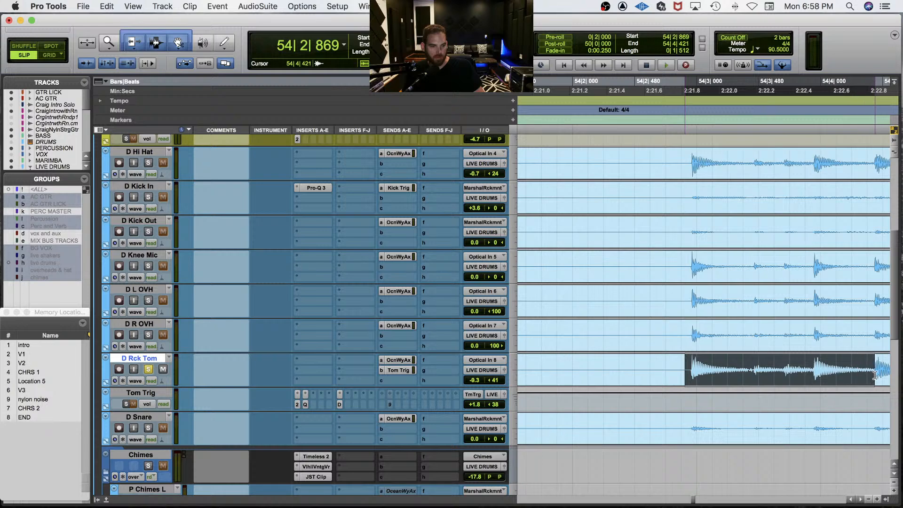
left_click(297, 404)
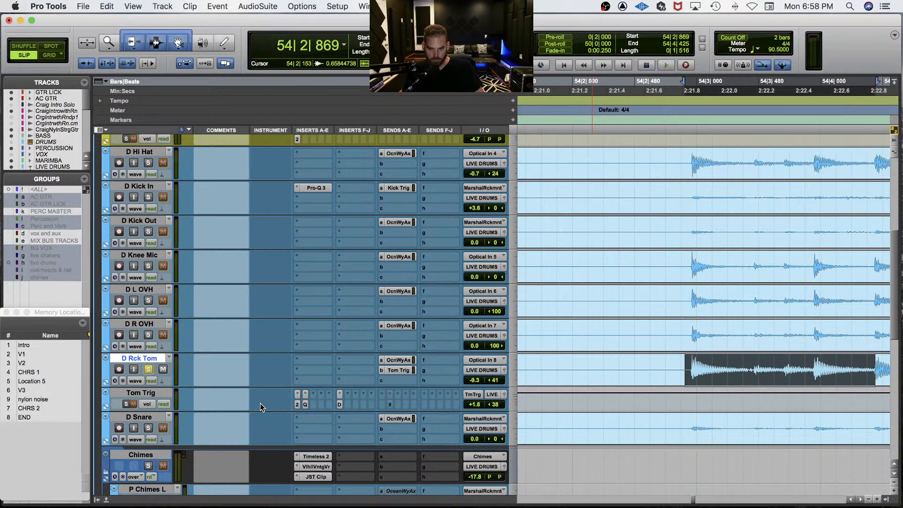
left_click(125, 404)
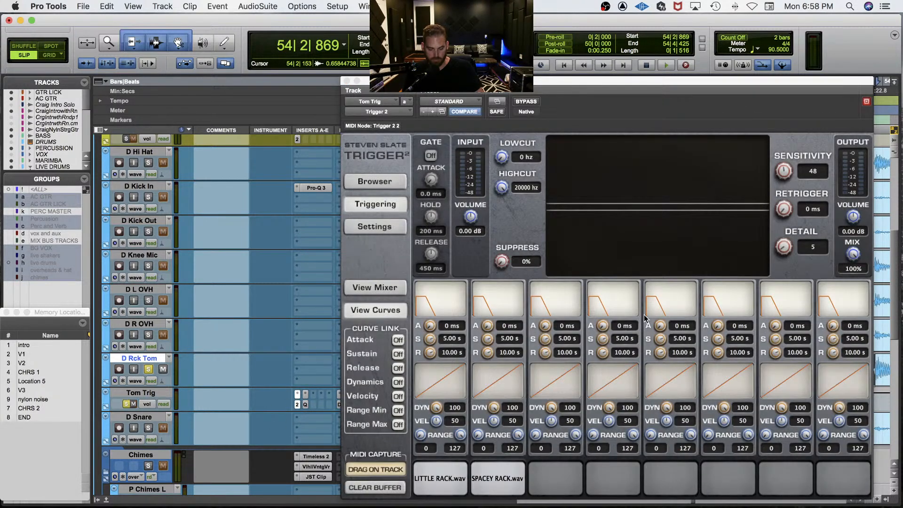
Step: Loop the new rack tom selection and raise Trigger 2 Sensitivity from 48 to 59
key("space")
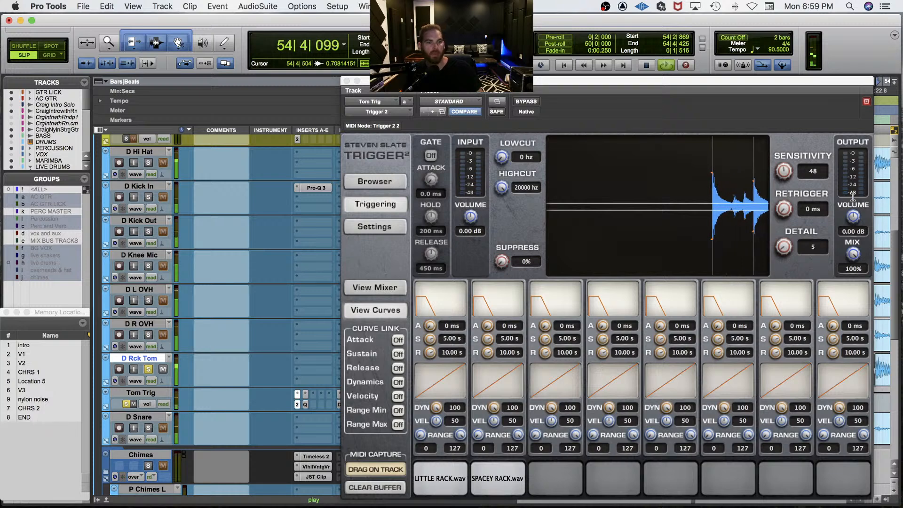
left_click(784, 172)
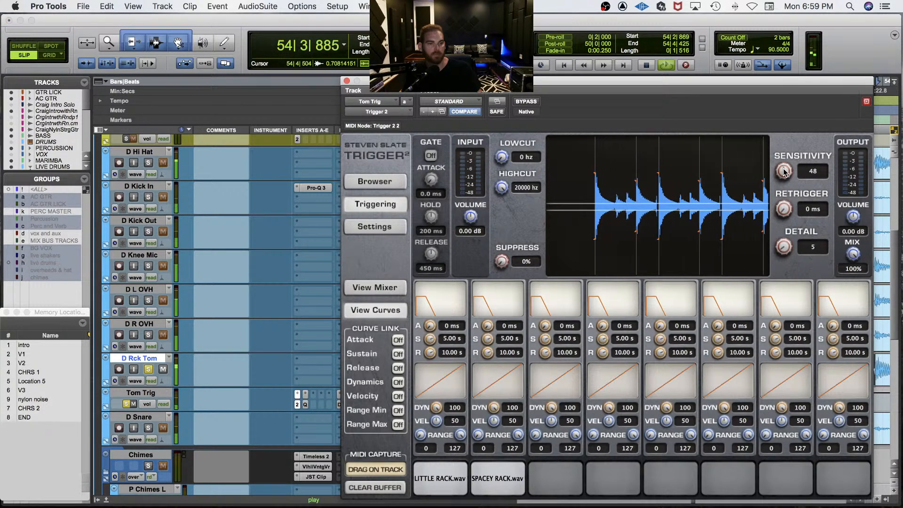
left_click_drag(784, 173, 784, 171)
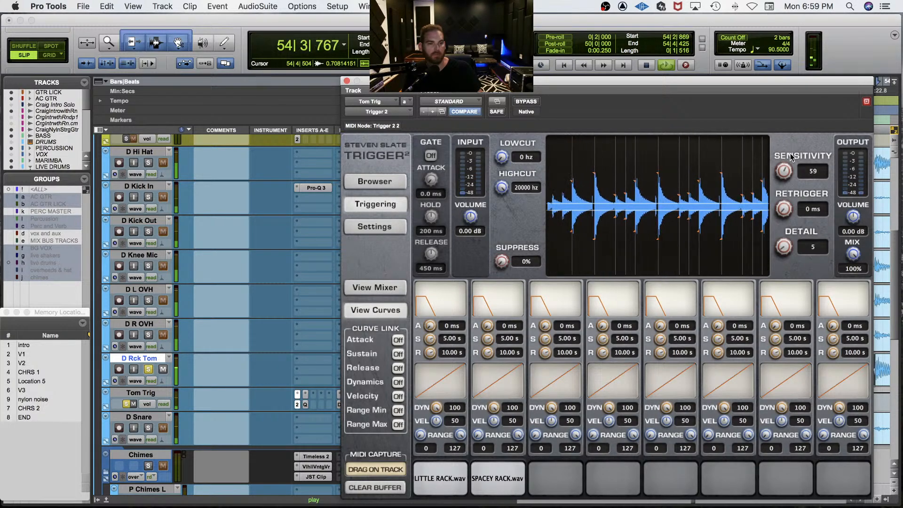
key("space")
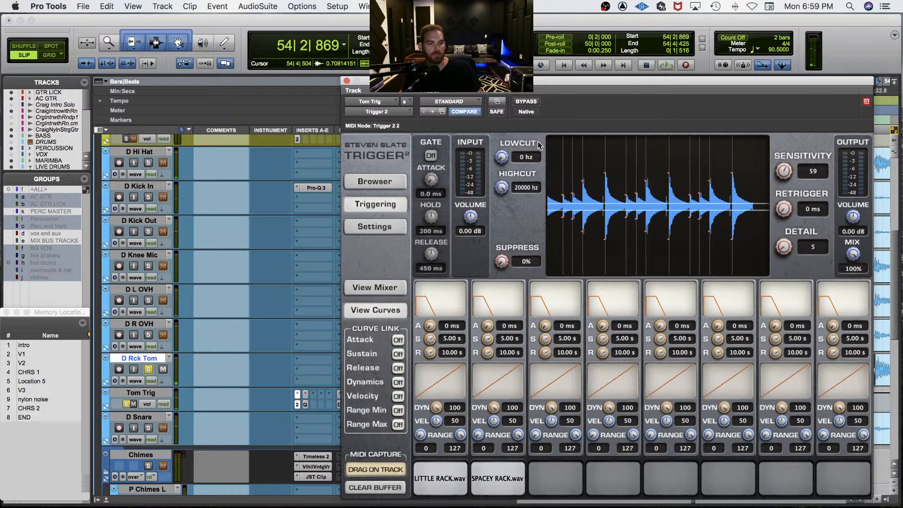
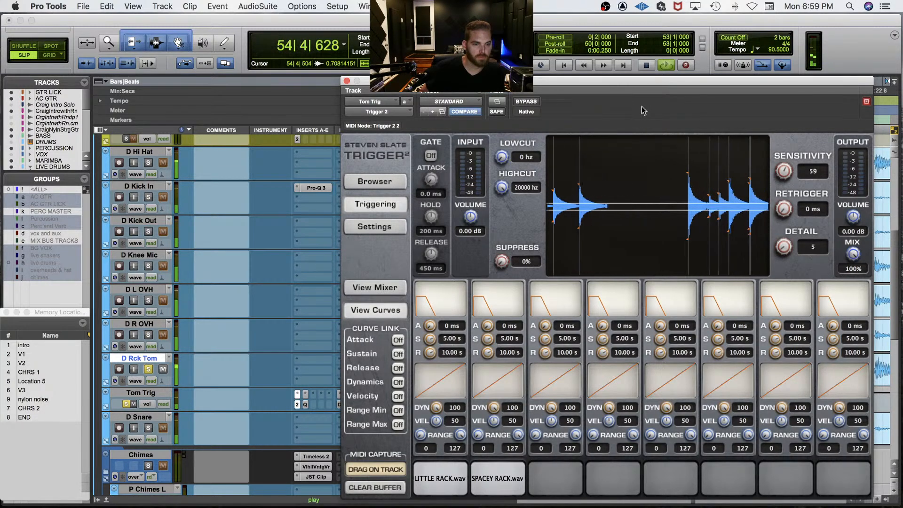
Step: Replay the looped rack tom passage once more, then stop
key("space")
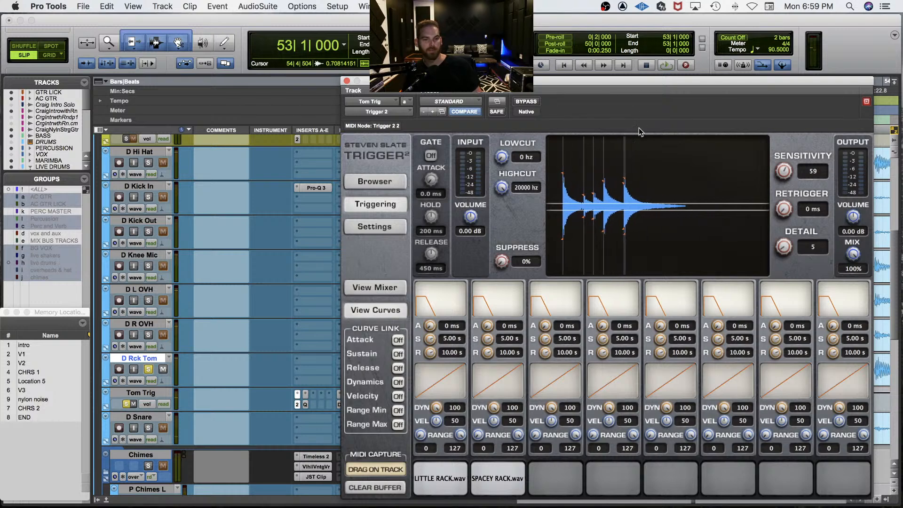
key("space")
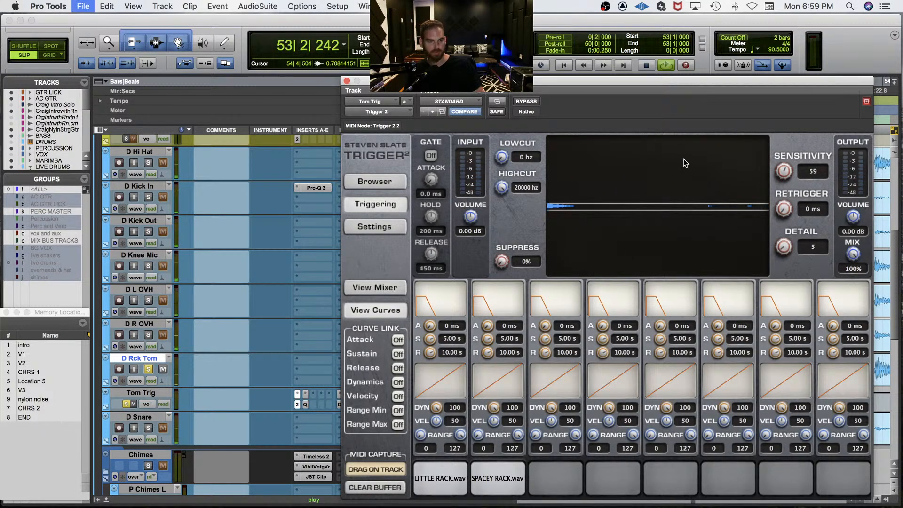
key("space")
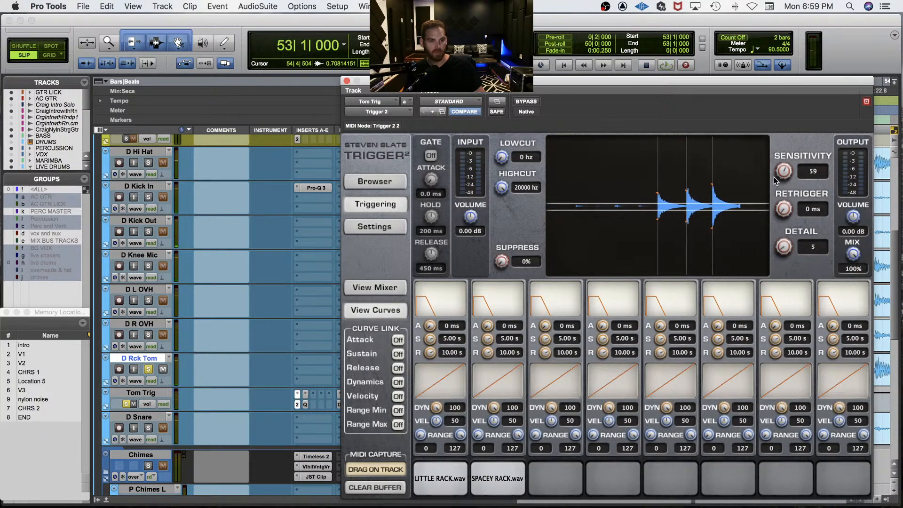
Step: Try adding Trigger 2 sensitivity to automation, then look over Tom Trig's lane choices
left_click(497, 102)
left_click(318, 126)
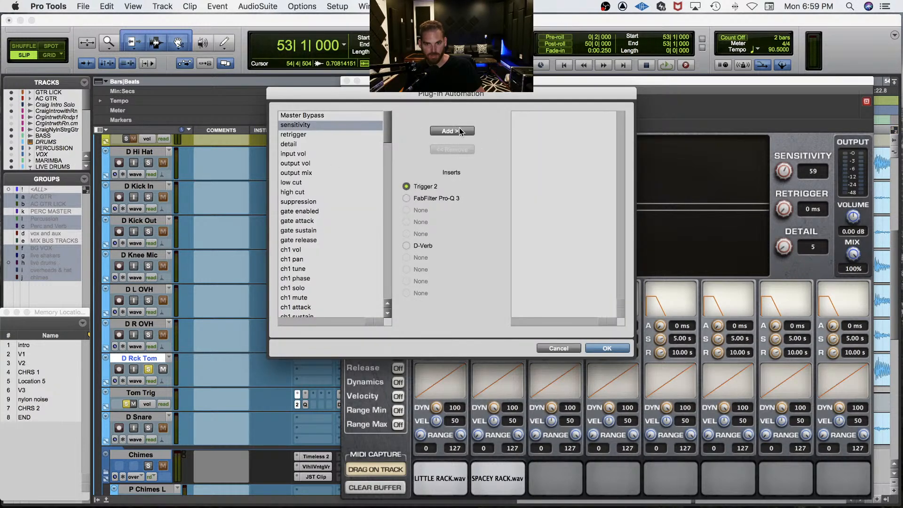
left_click(610, 350)
left_click(347, 81)
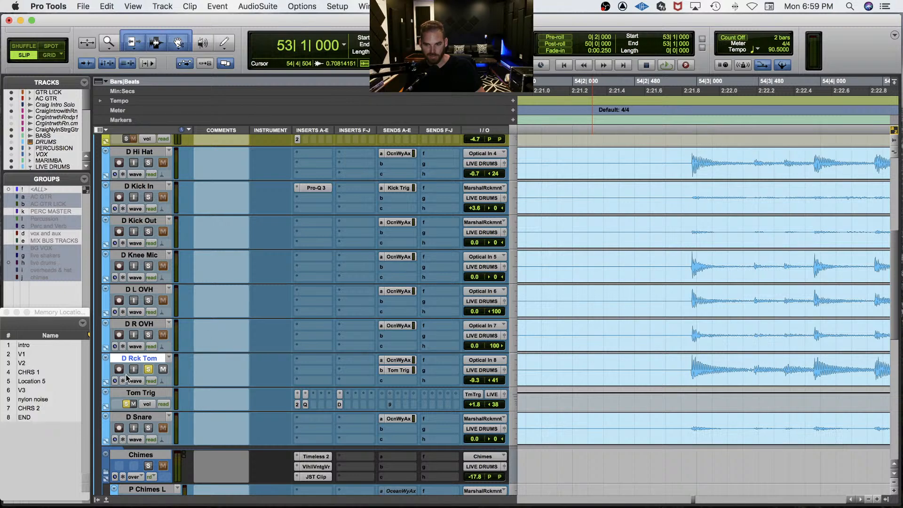
left_click(146, 404)
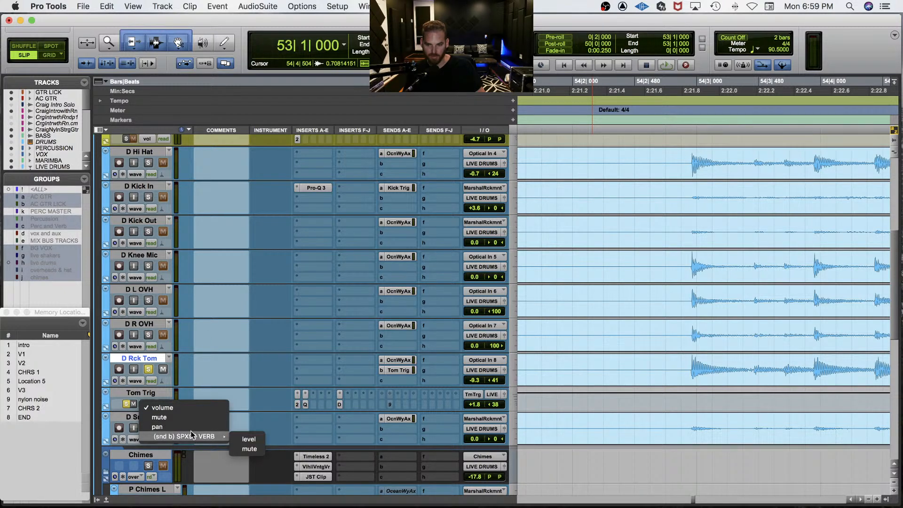
left_click(178, 379)
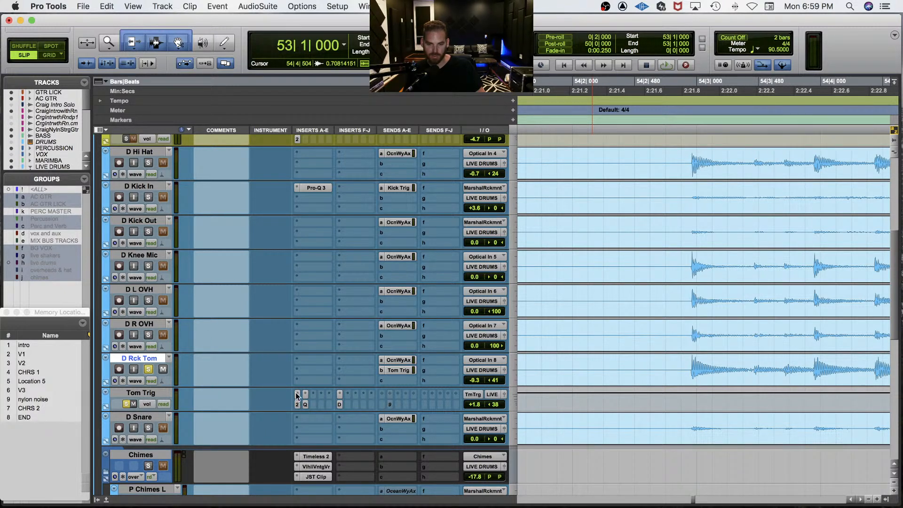
left_click(147, 404)
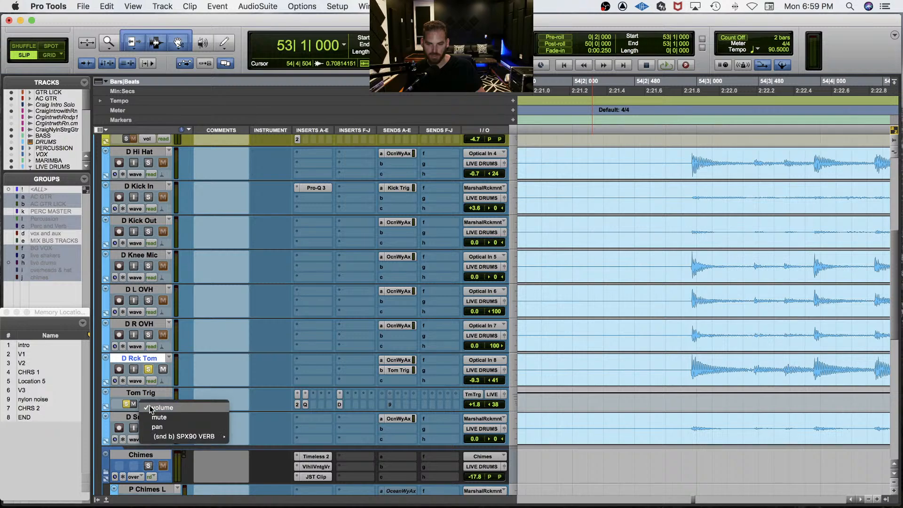
left_click(269, 397)
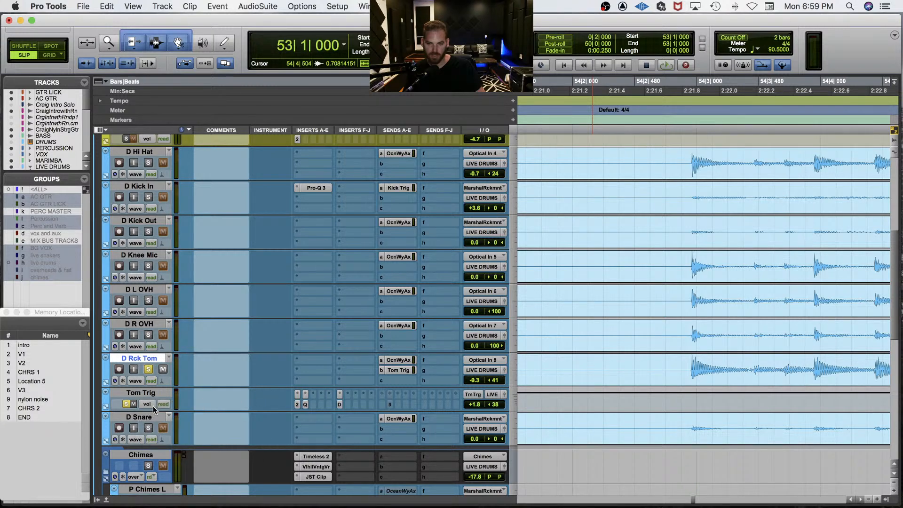
Step: Reopen Trigger 2 and add sensitivity to its automation-enabled parameters
left_click(297, 405)
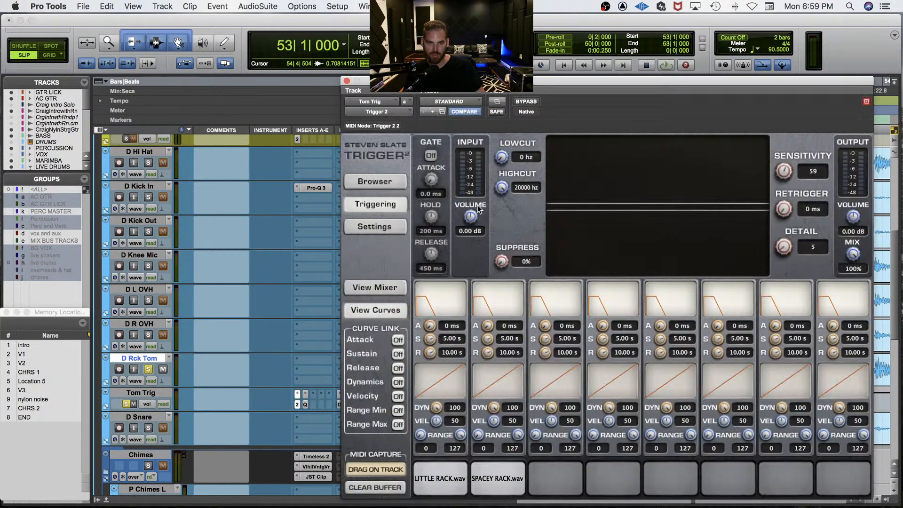
left_click(496, 103)
left_click(314, 125)
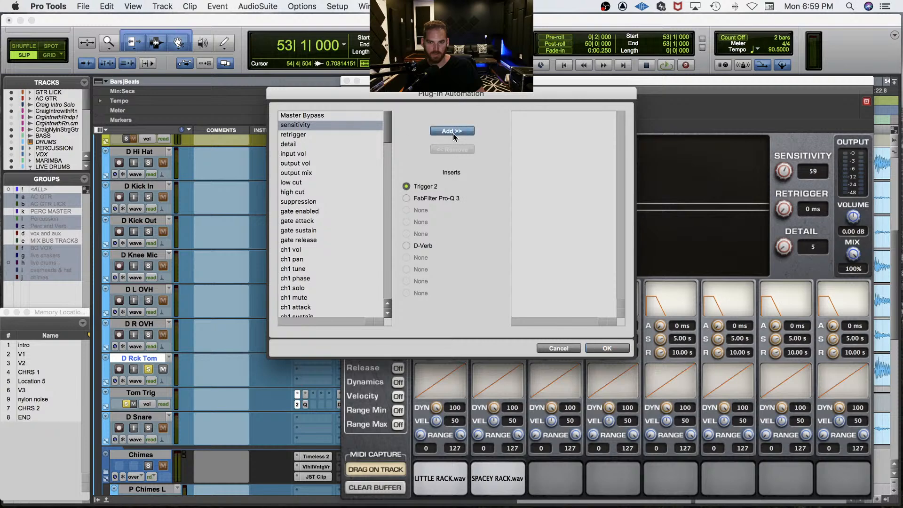
left_click(453, 132)
left_click(606, 348)
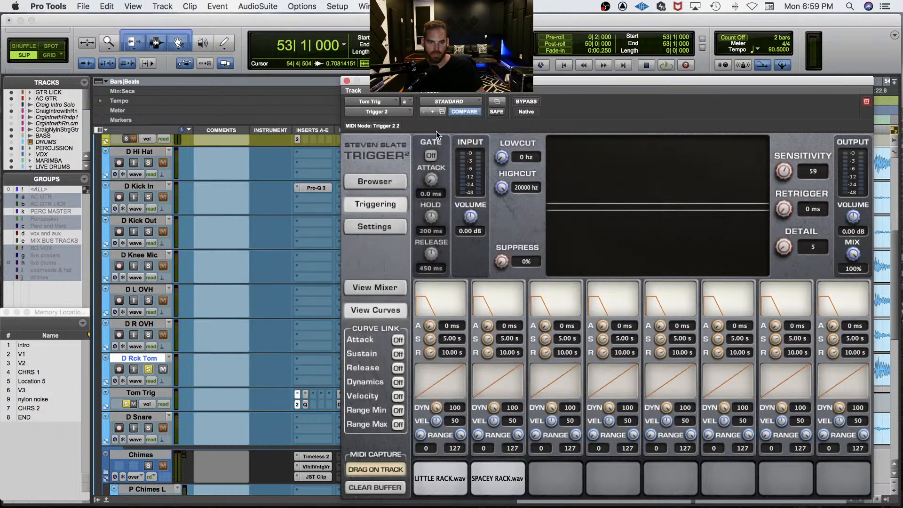
left_click(347, 82)
Step: Browse Tom Trig's track view options to reach the Trigger 2 parameter lanes
left_click(135, 381)
mouse_move(204, 432)
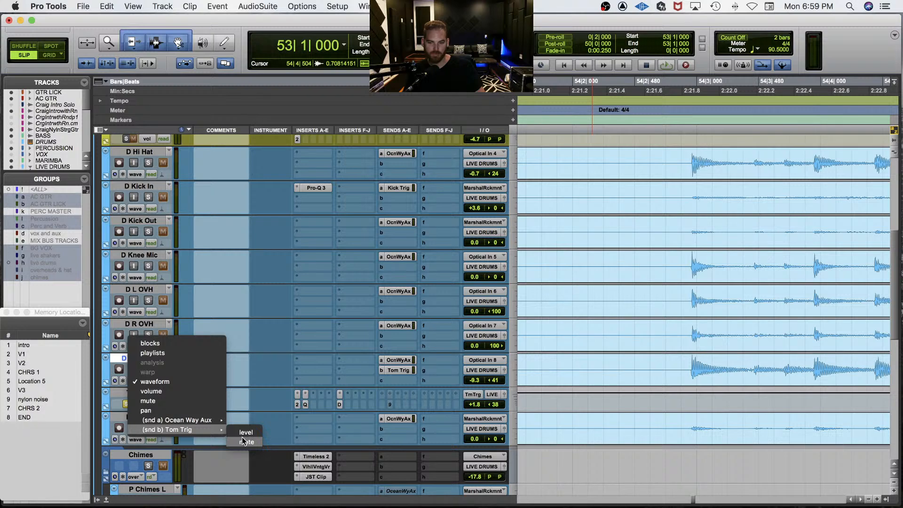
left_click(269, 368)
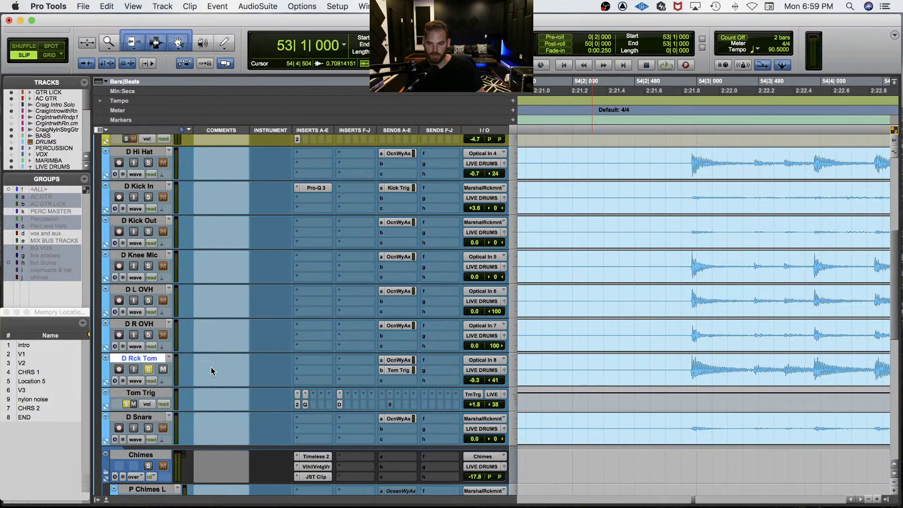
left_click(143, 392)
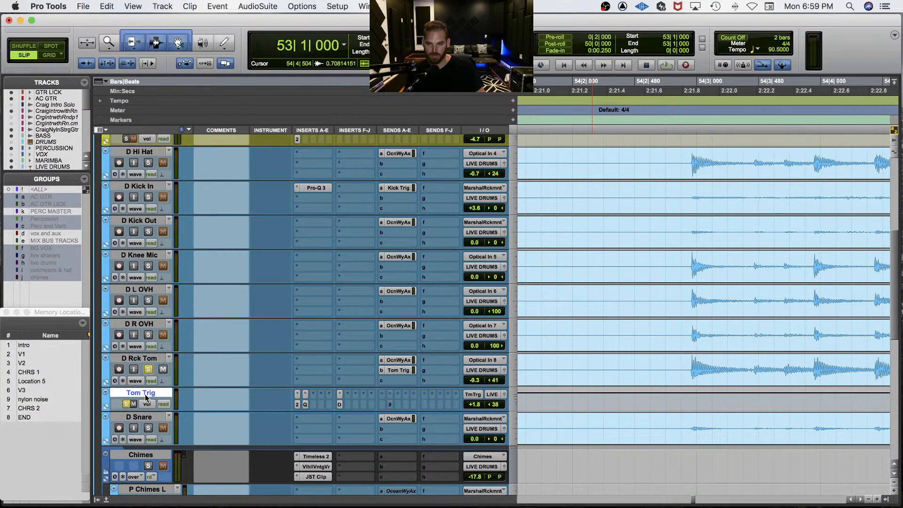
left_click(147, 404)
Step: Show Tom Trig's Trigger 2 sensitivity automation lane
mouse_move(204, 447)
left_click(256, 449)
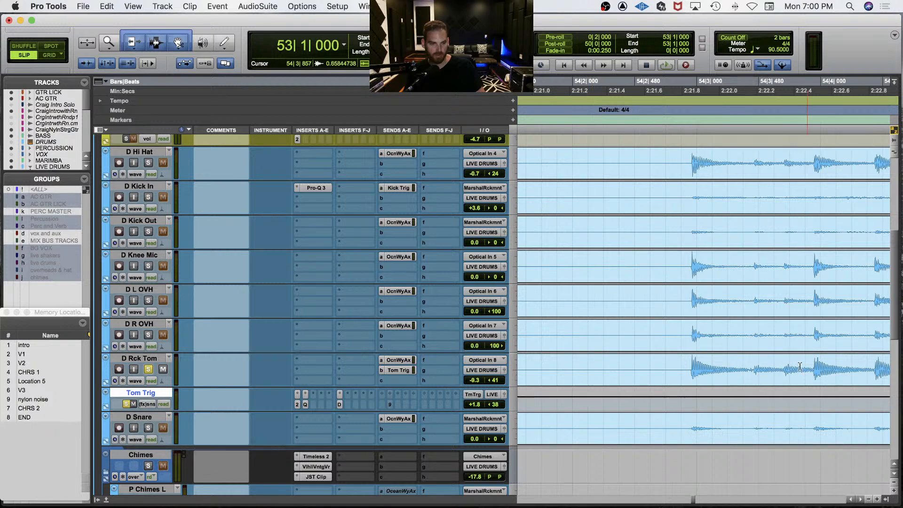
scroll(793, 381, "right", 3)
Step: Select 54|4|423 to 55|2|610 across D Rck Tom and Tom Trig and pull sensitivity down to 46
left_click(659, 363)
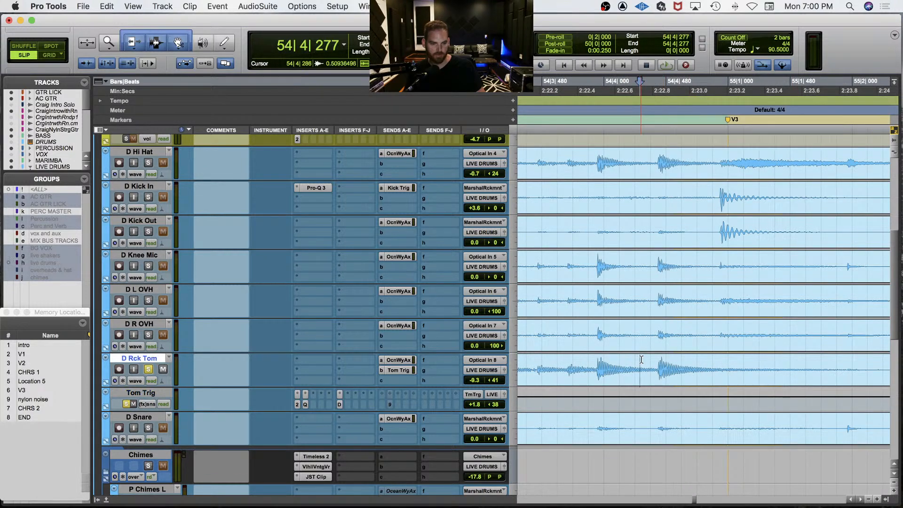
key("super+bracketleft")
left_click(816, 365, "shift")
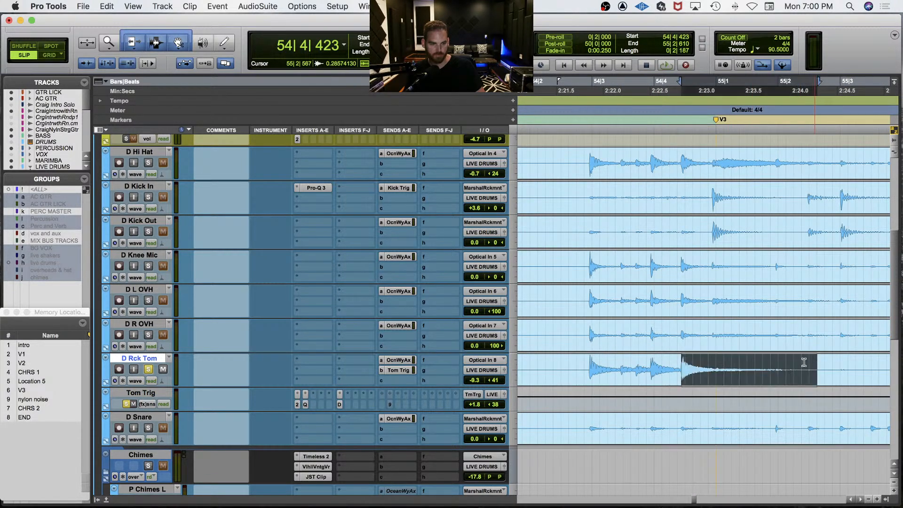
left_click(759, 401, "shift")
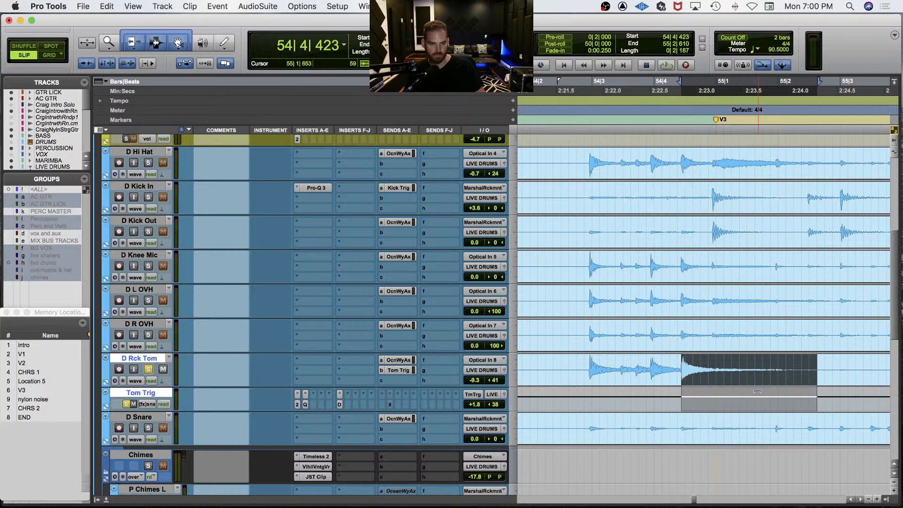
left_click_drag(757, 392, 758, 399)
Step: Audition the sensitivity dip and reopen Trigger 2 on Tom Trig
key("space")
key("space")
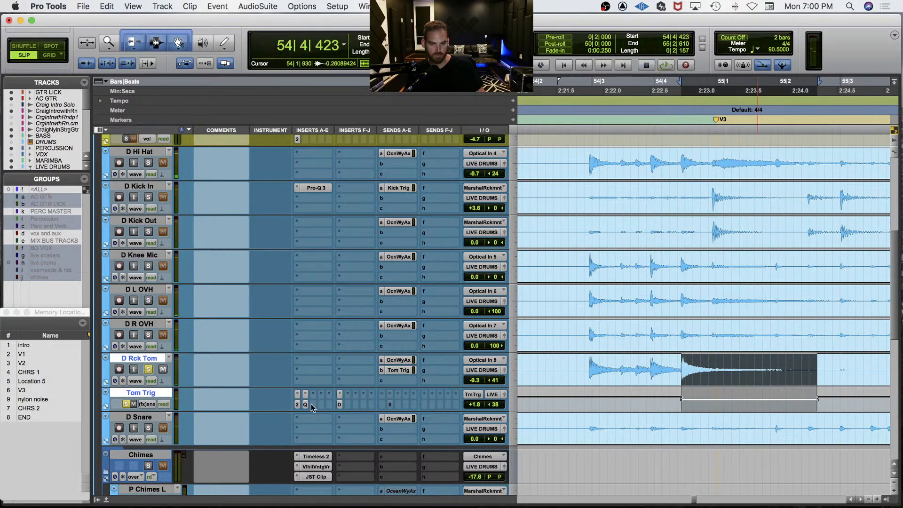
left_click(296, 404)
Step: Play from bar 53 to hear the sensitivity dip, close Trigger 2 and zoom out
key("space")
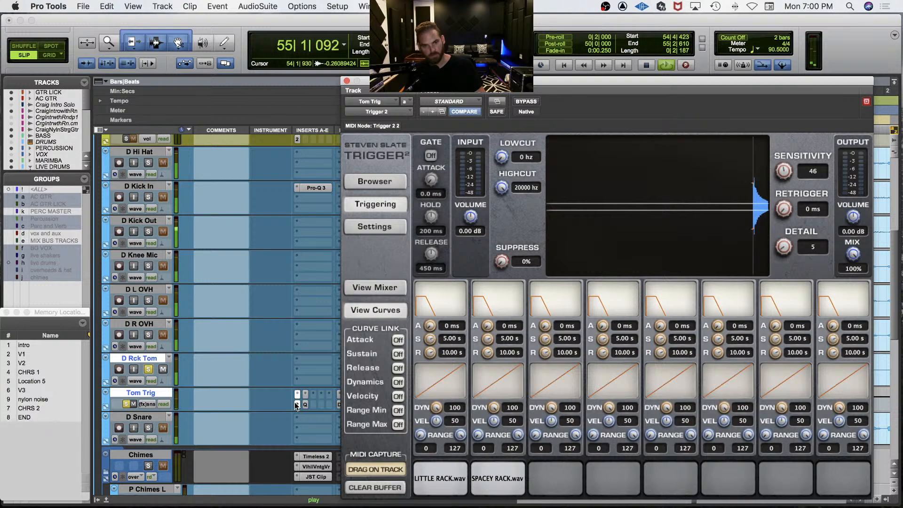
key("space")
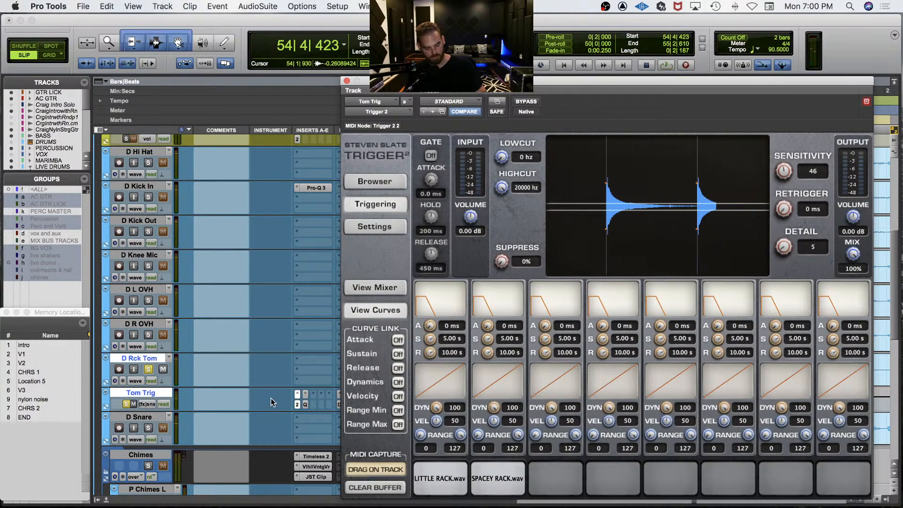
key("KP_1")
key("KP_1")
key("space")
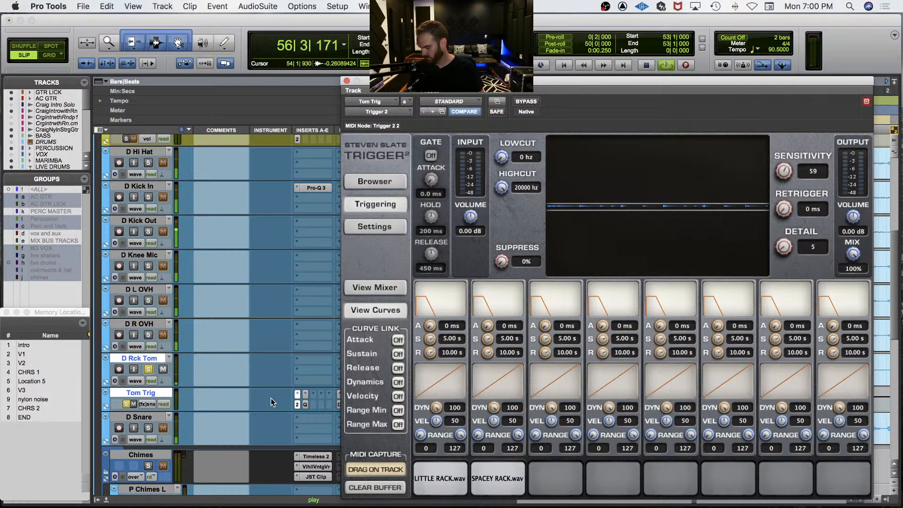
key("space")
key("space")
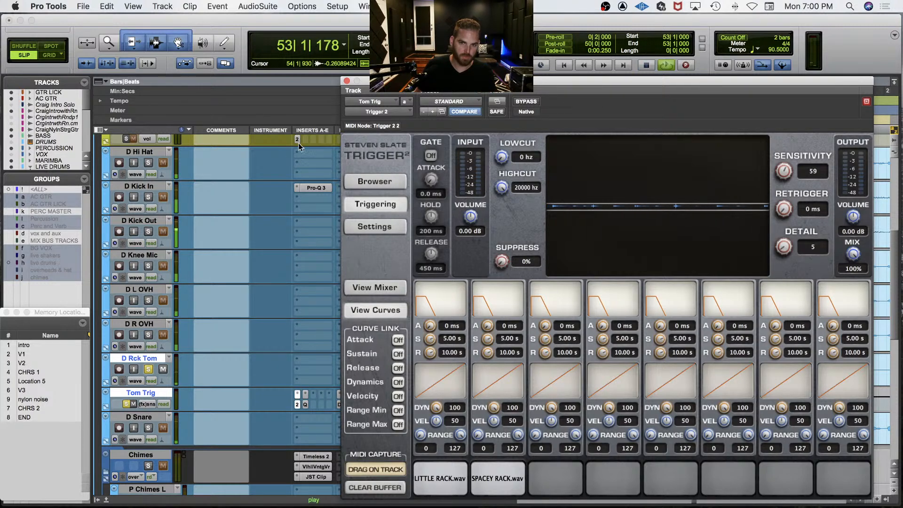
left_click(347, 81)
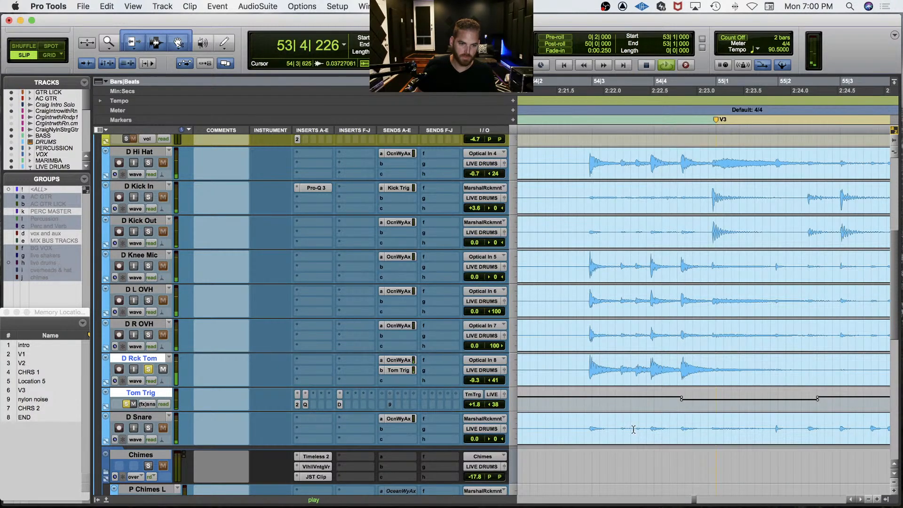
key("r")
key("r")
key("r")
key("r")
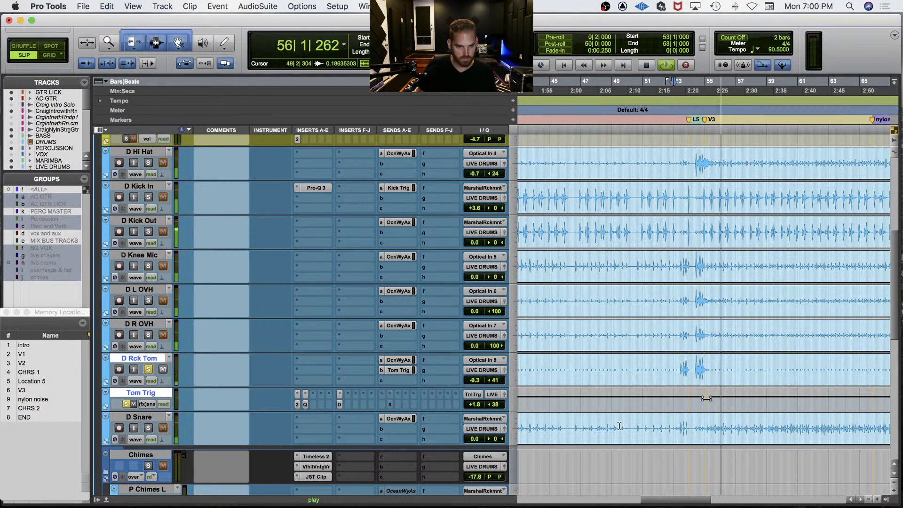
Step: Zoom out across the song and audition the drums from bar 70, bar 53 and earlier
key("r")
key("r")
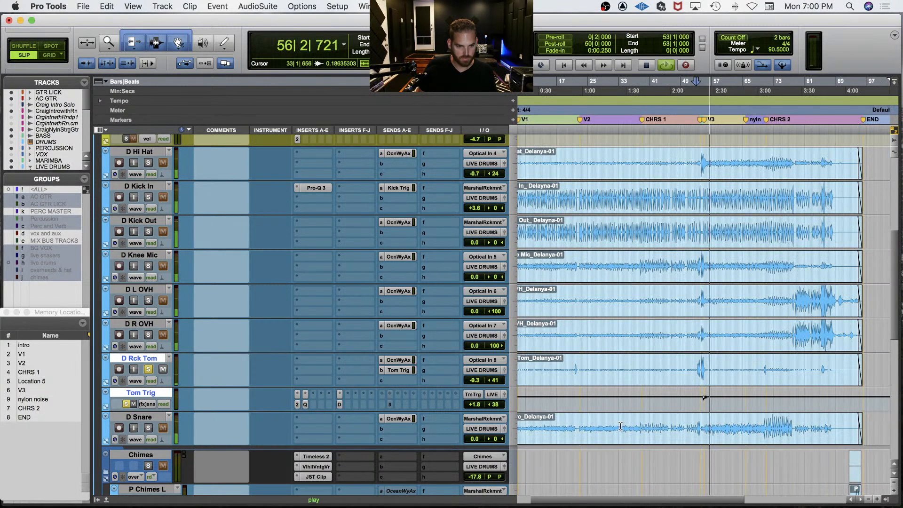
left_click(764, 431)
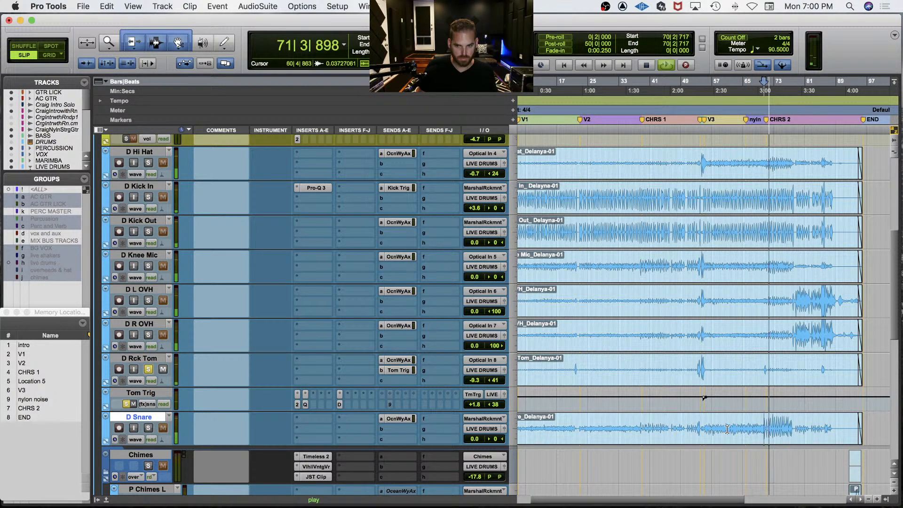
key("space")
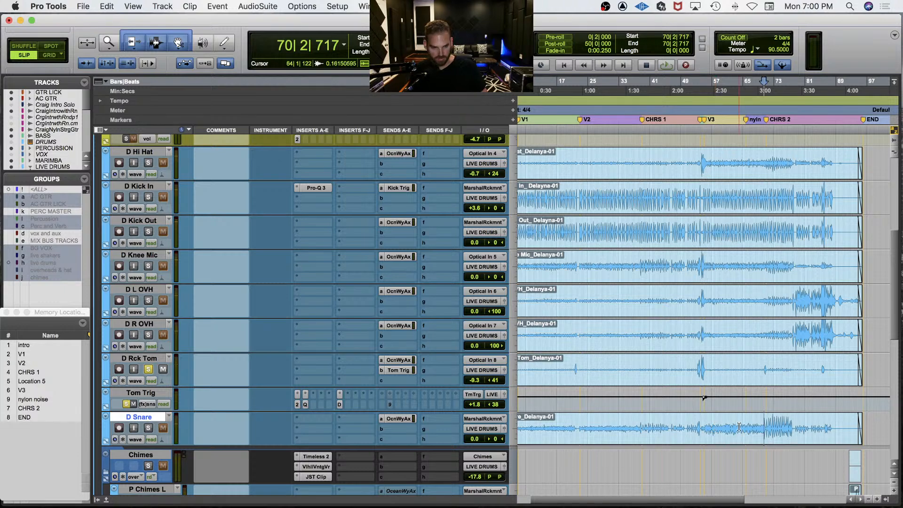
scroll(727, 427, "left", 1)
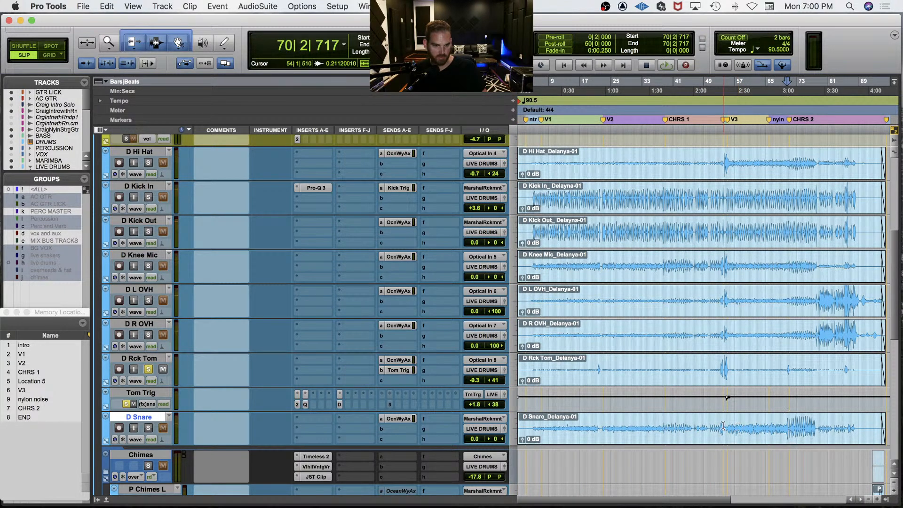
left_click(720, 425)
key("space")
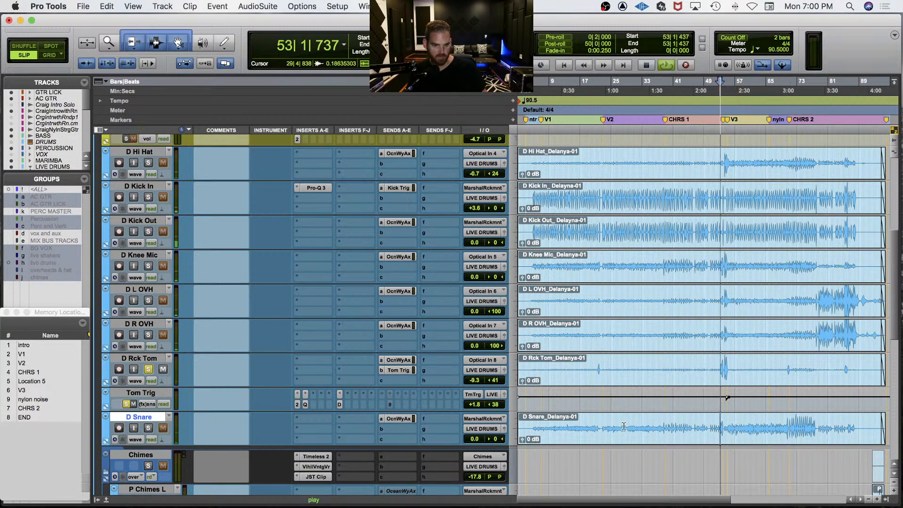
key("space")
left_click(595, 422)
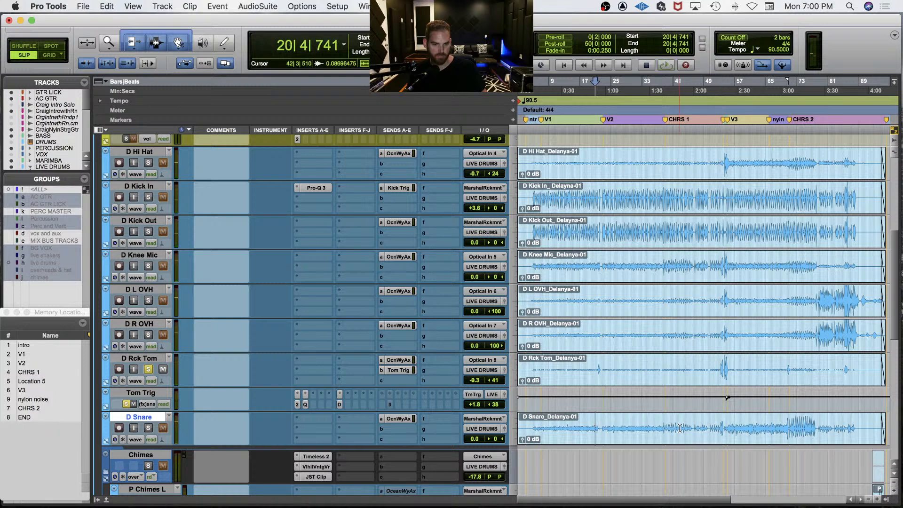
key("space")
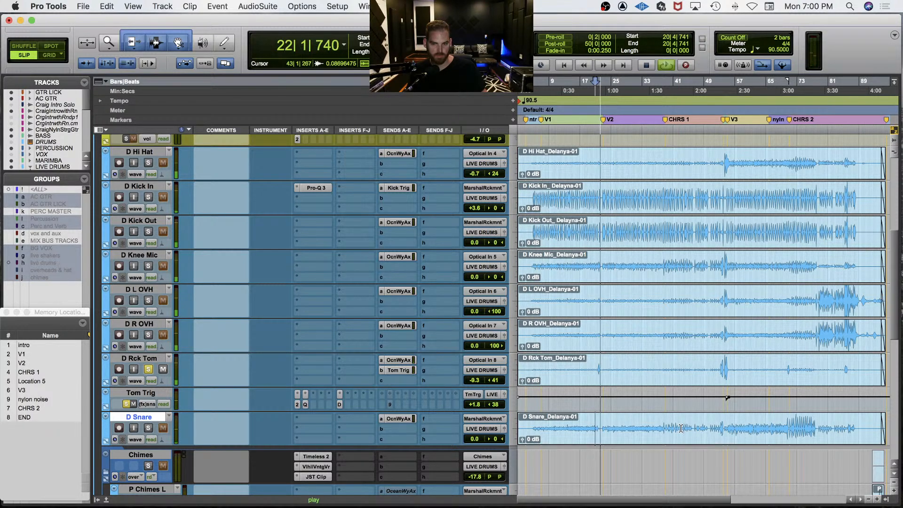
key("space")
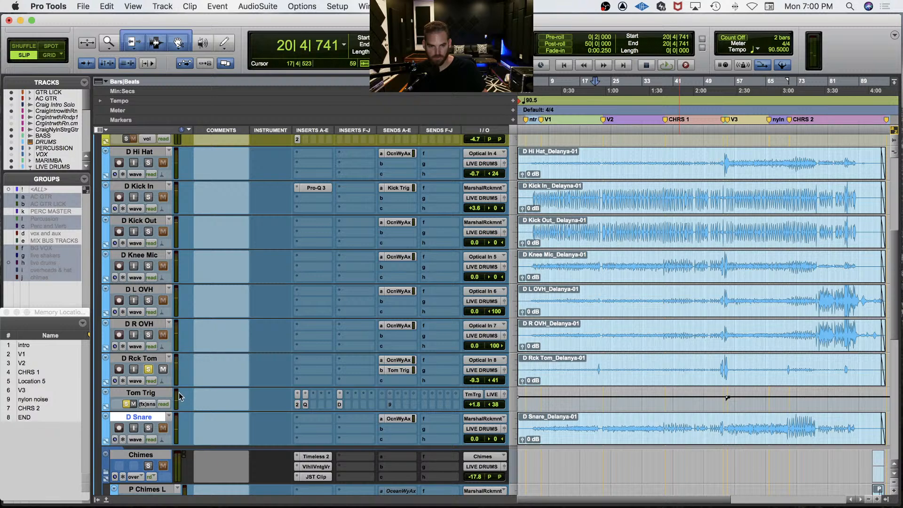
Step: Audition the bar 53 rack tom hit repeatedly, then unsolo the rack tom for the full mix
left_click(720, 368)
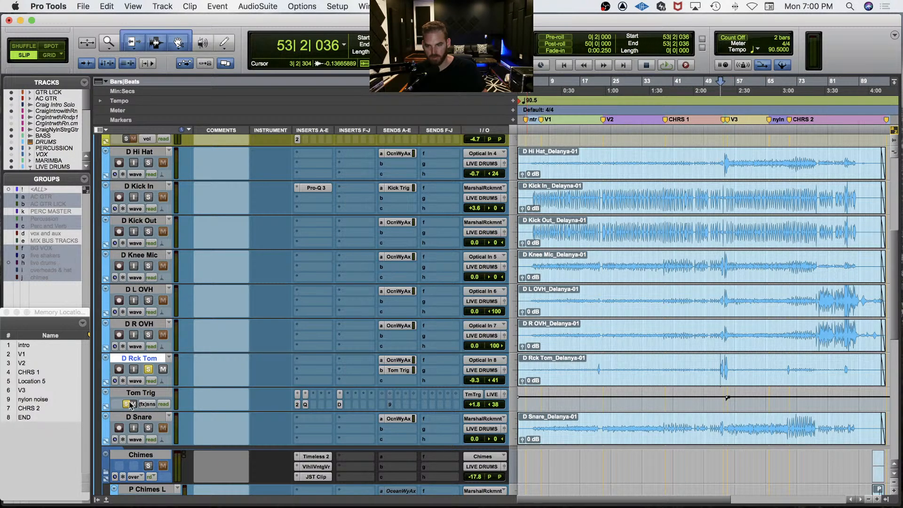
key("space")
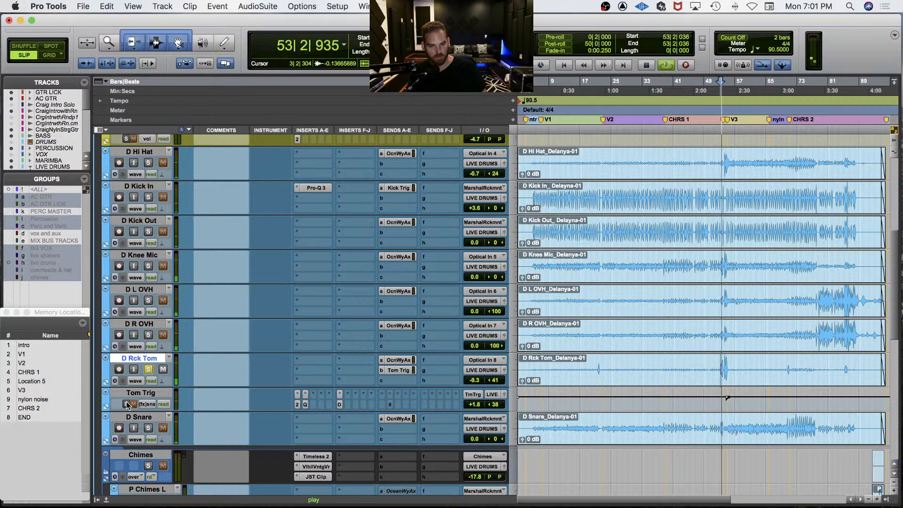
key("space")
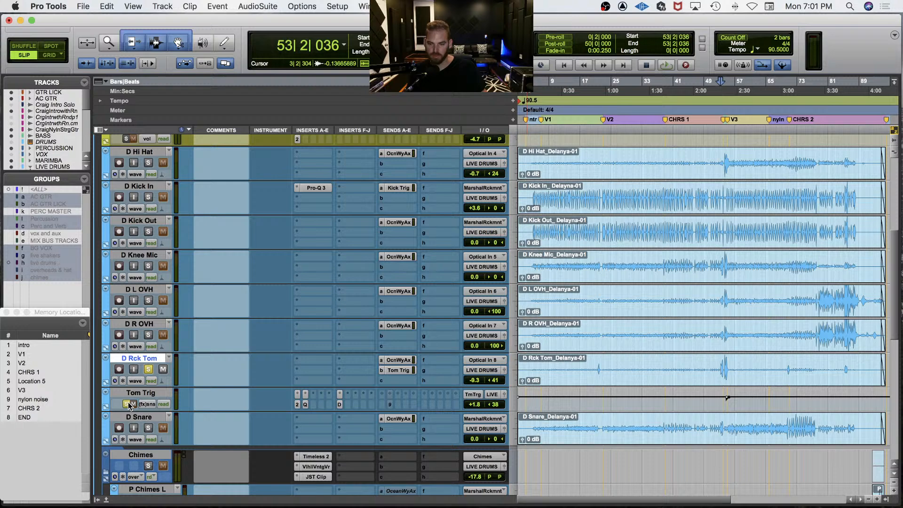
key("space")
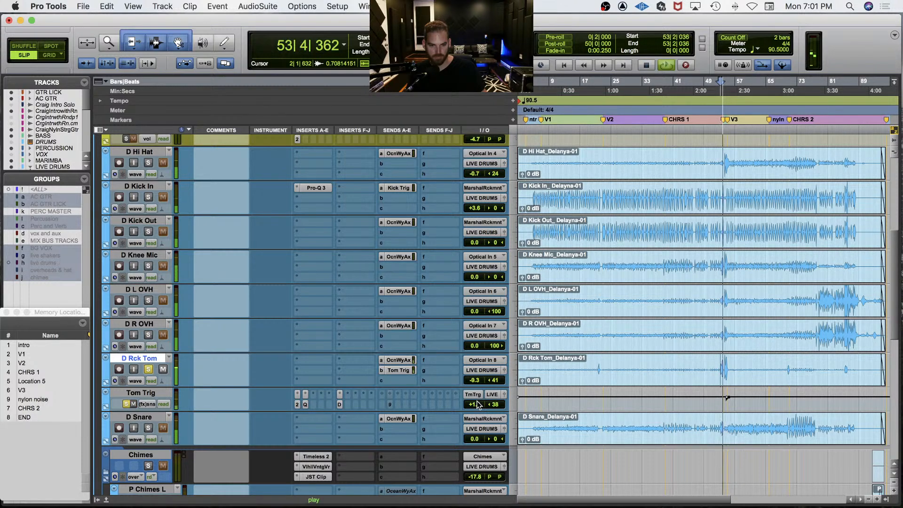
key("space")
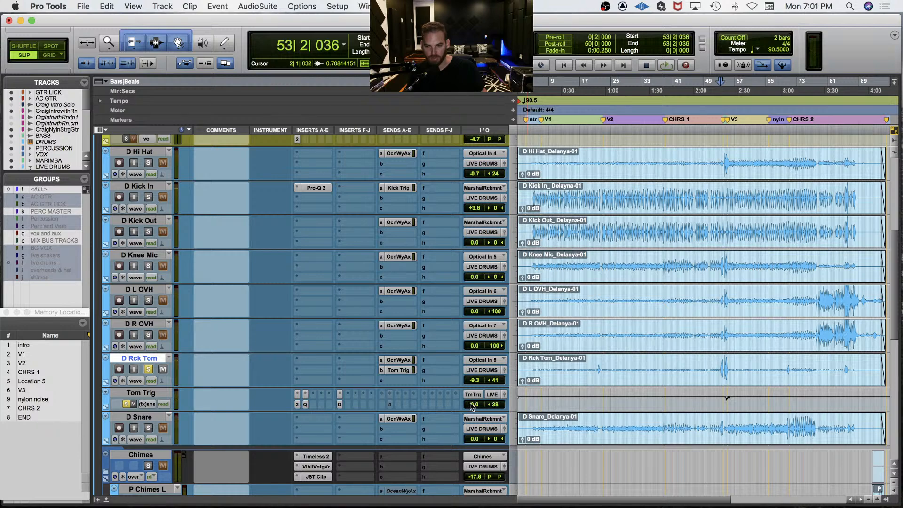
key("space")
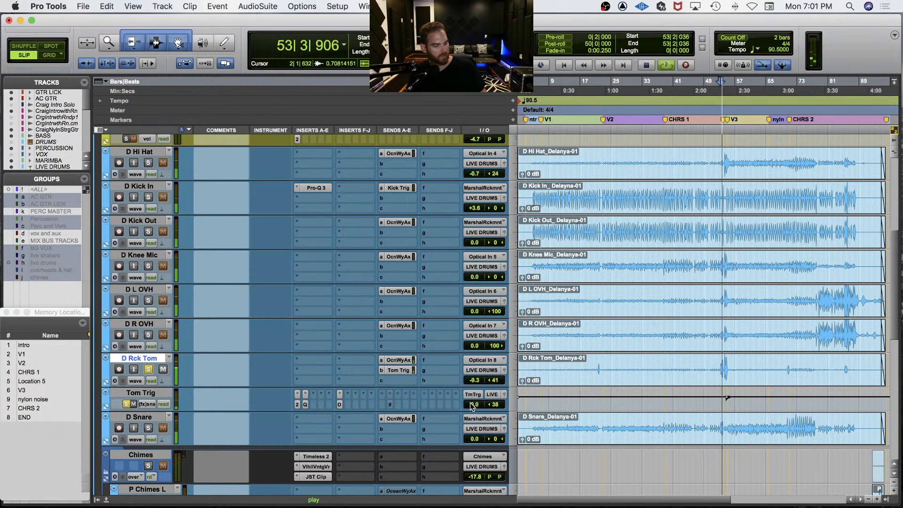
key("space")
left_click(149, 370)
key("space")
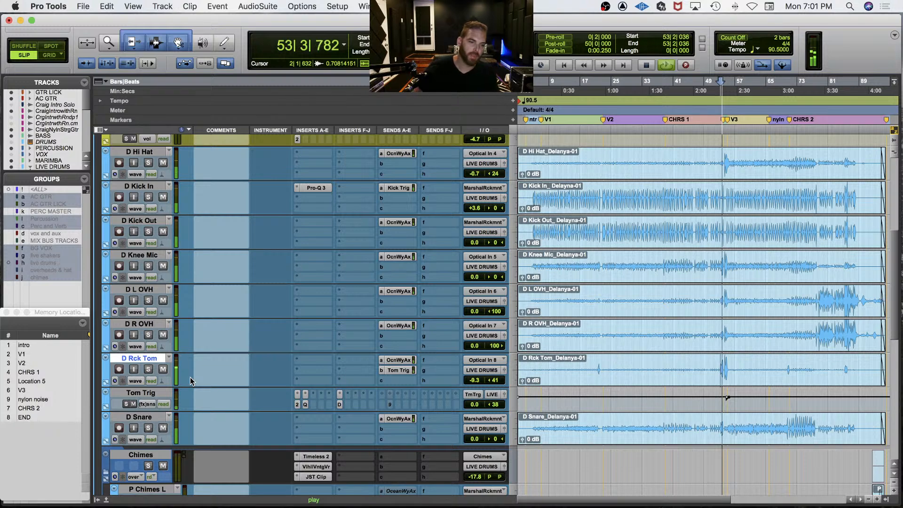
key("space")
key("space")
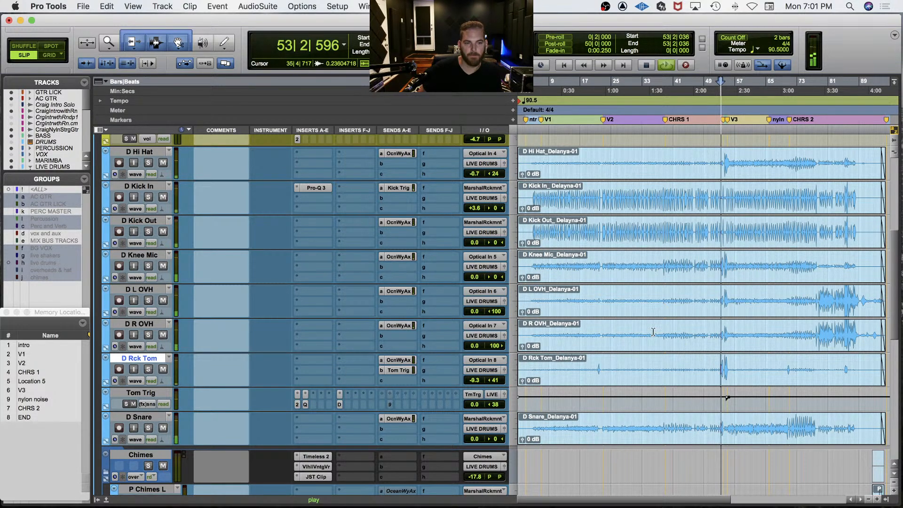
Step: Solo the LIVE DRUMS bus and raise Tom Trig's fader to +1.7 dB
key("space")
scroll(196, 231, "up", 4)
left_click(139, 234)
key("space")
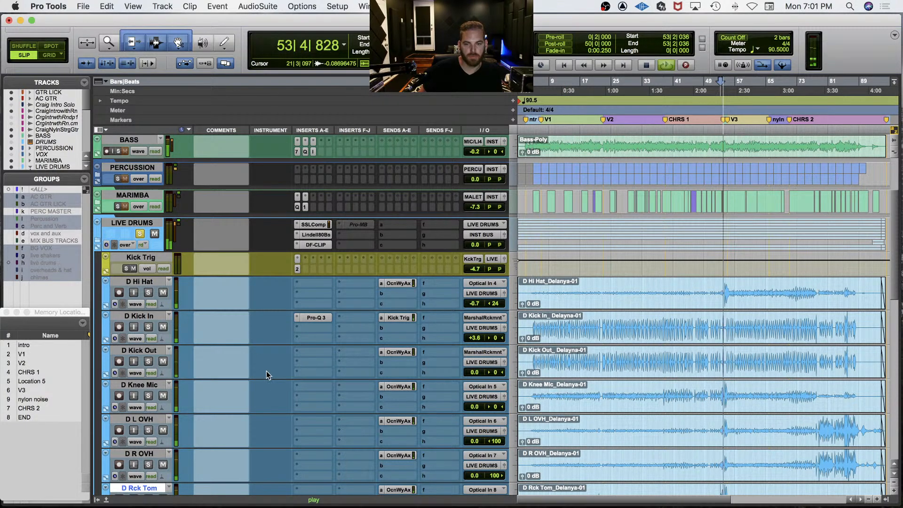
scroll(266, 371, "down", 4)
key("space")
key("space")
left_click_drag(472, 395, 472, 394)
key("space")
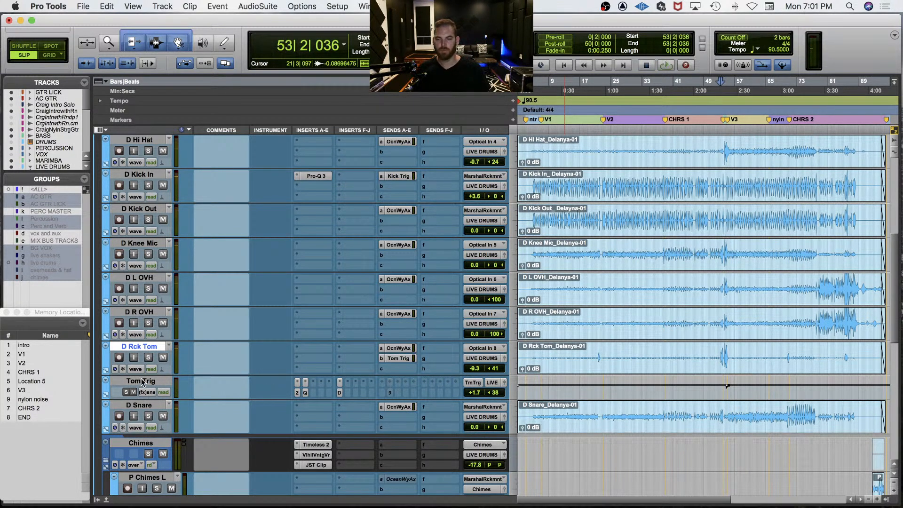
Step: Solo the rack tom together with Tom Trig to audition, then clear the solo
left_click(143, 383, "shift")
key("shift+s")
key("space")
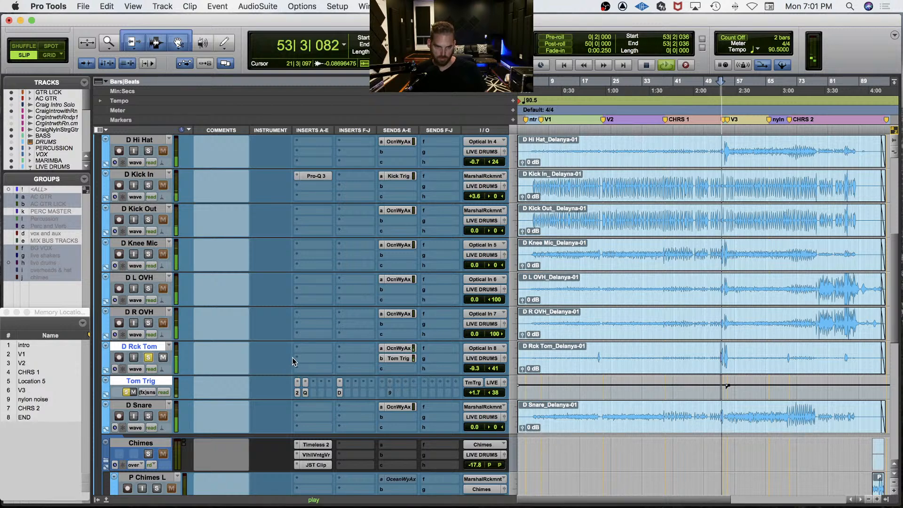
key("space")
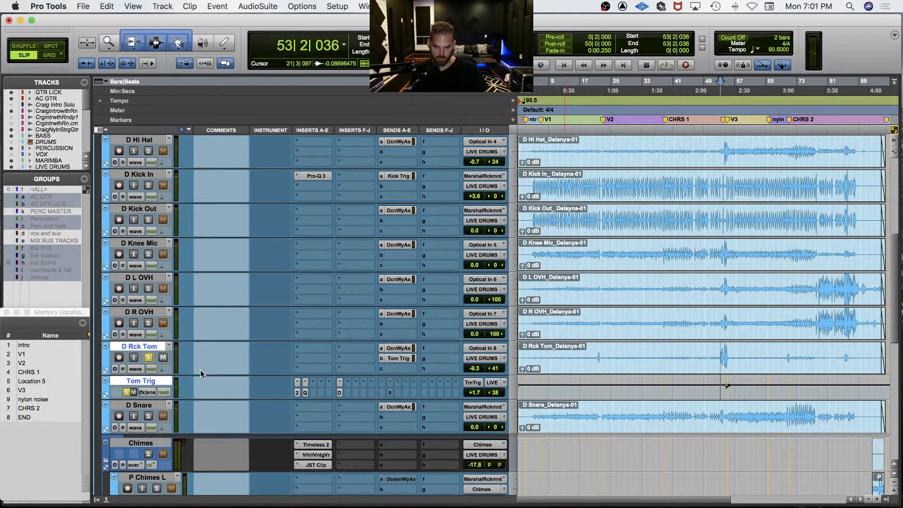
key("shift+s")
key("space")
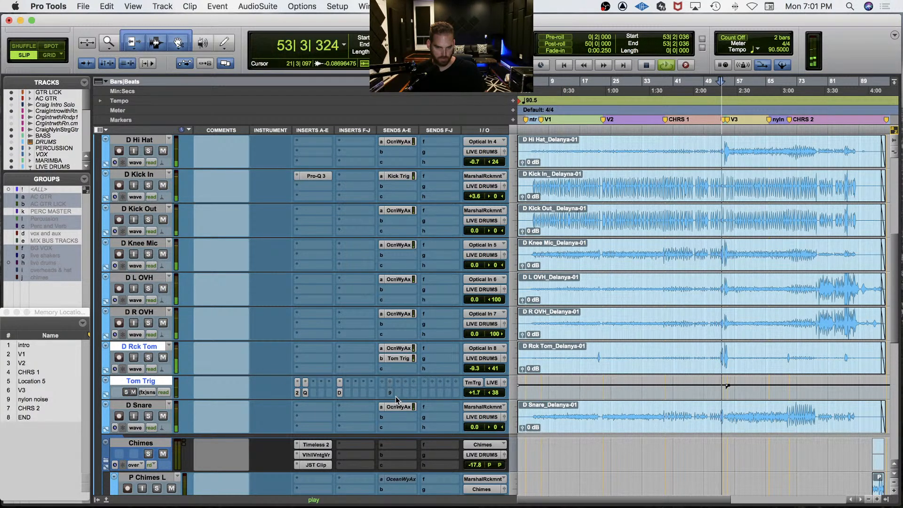
key("space")
Step: Pan Tom Trig to 41 left and unsolo LIVE DRUMS to hear the full mix
left_click(490, 393)
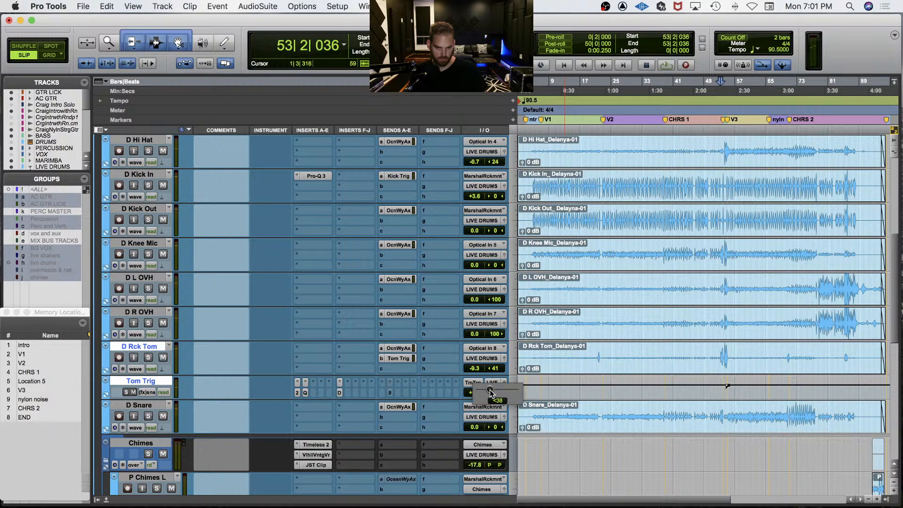
key("space")
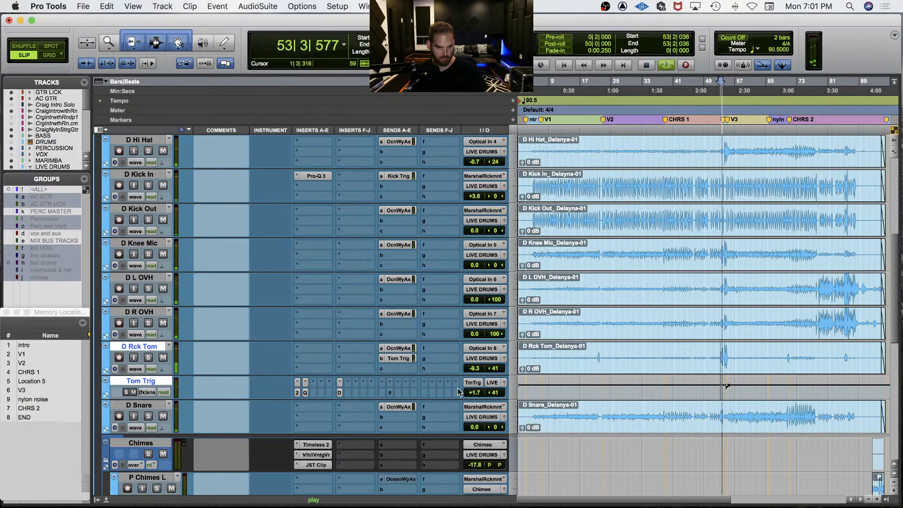
key("space")
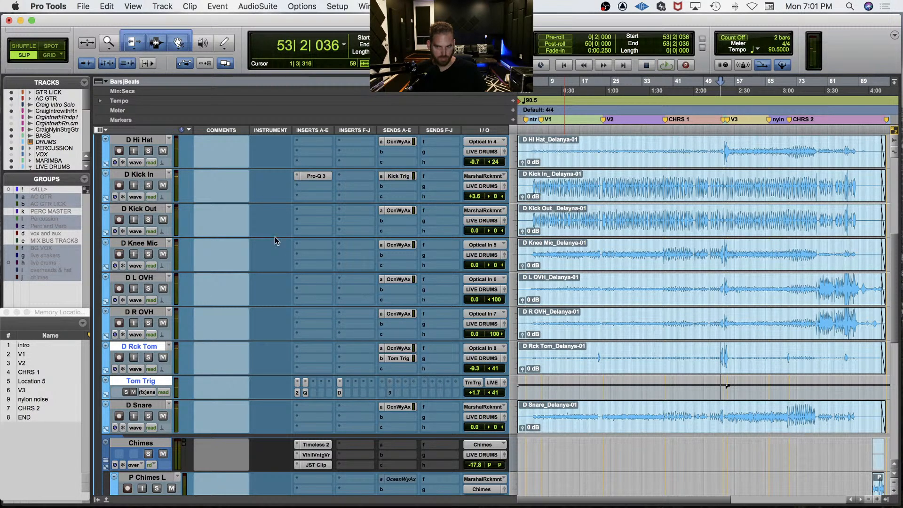
scroll(249, 230, "up", 4)
left_click(140, 183)
key("space")
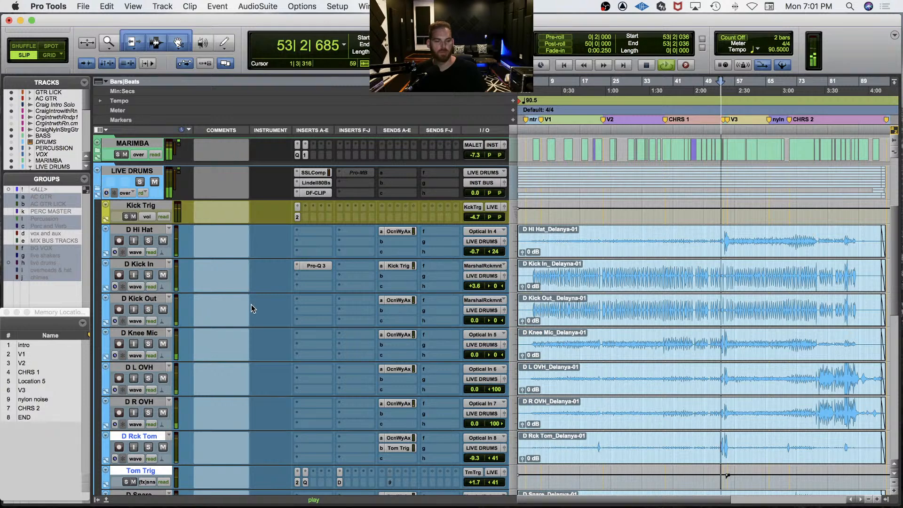
key("space")
key("space")
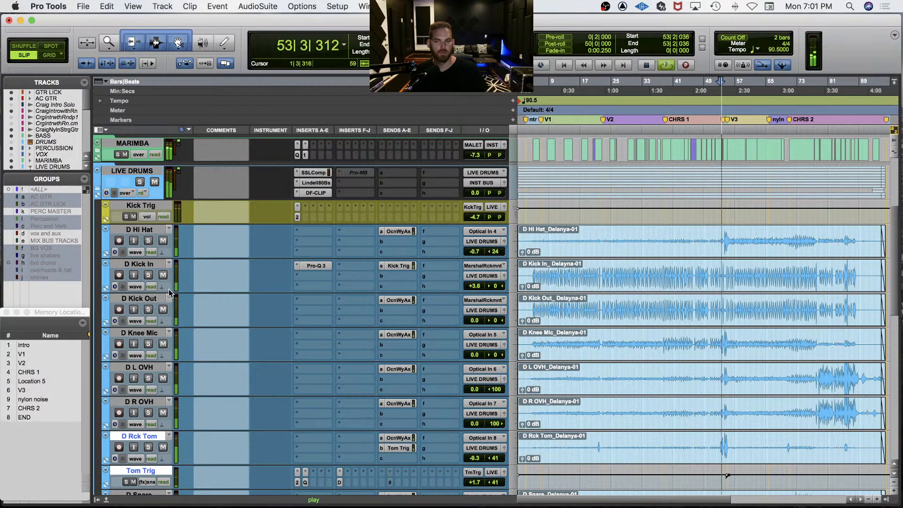
Step: Solo the rack tom and Tom Trig again and play them back
key("space")
scroll(268, 349, "down", 3)
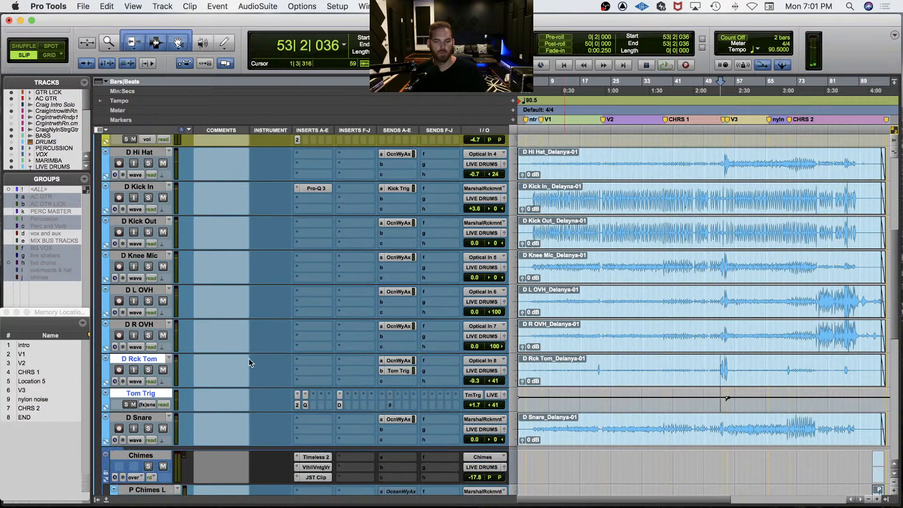
key("shift+s")
key("space")
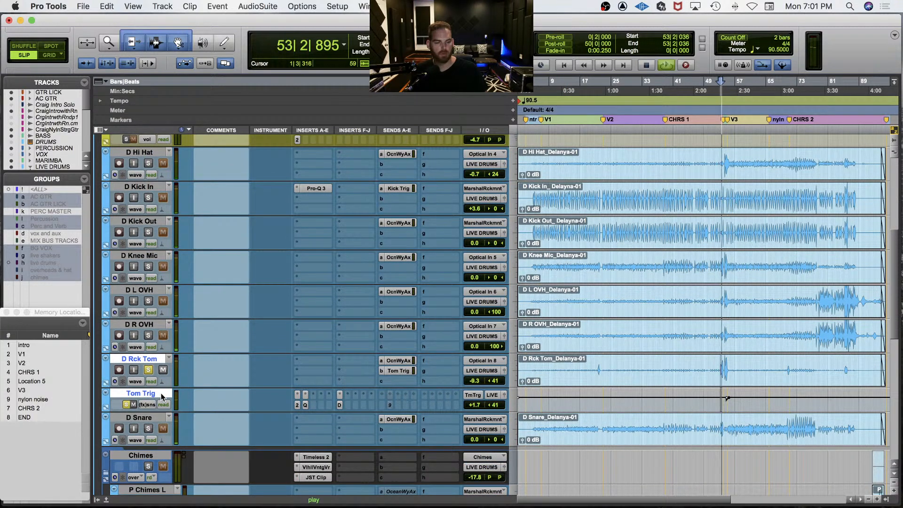
key("space")
scroll(282, 329, "up", 5)
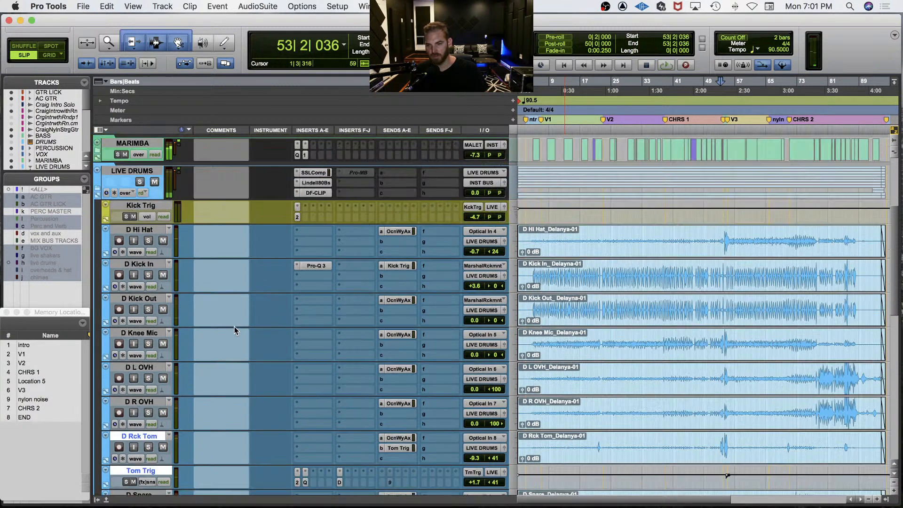
scroll(233, 289, "up", 3)
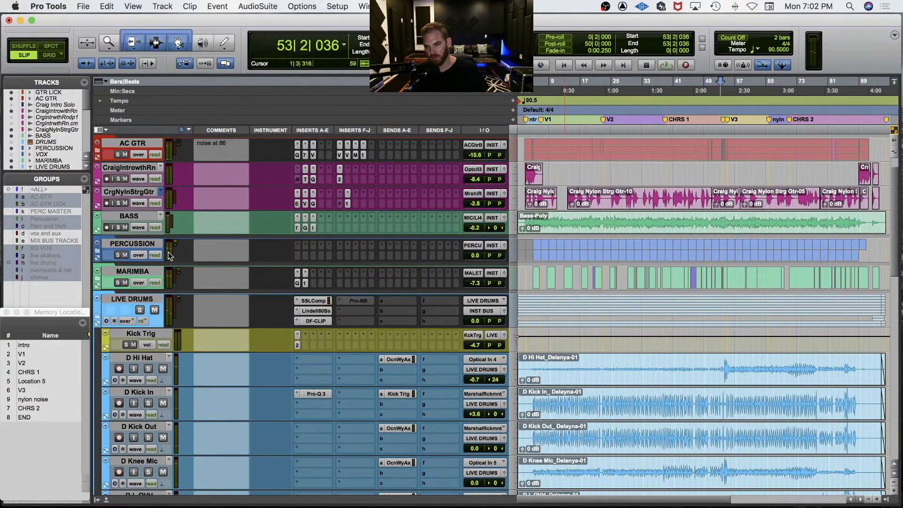
Step: Audition the MARIMBA alone and alongside the soloed LIVE DRUMS bus
left_click(120, 284)
key("space")
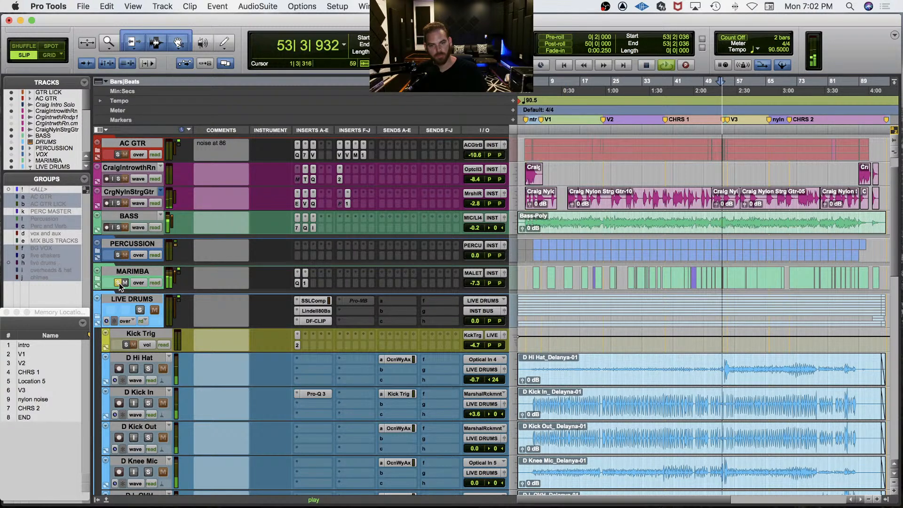
left_click(119, 284)
left_click(139, 310)
key("space")
key("space")
left_click(119, 284)
left_click(119, 283)
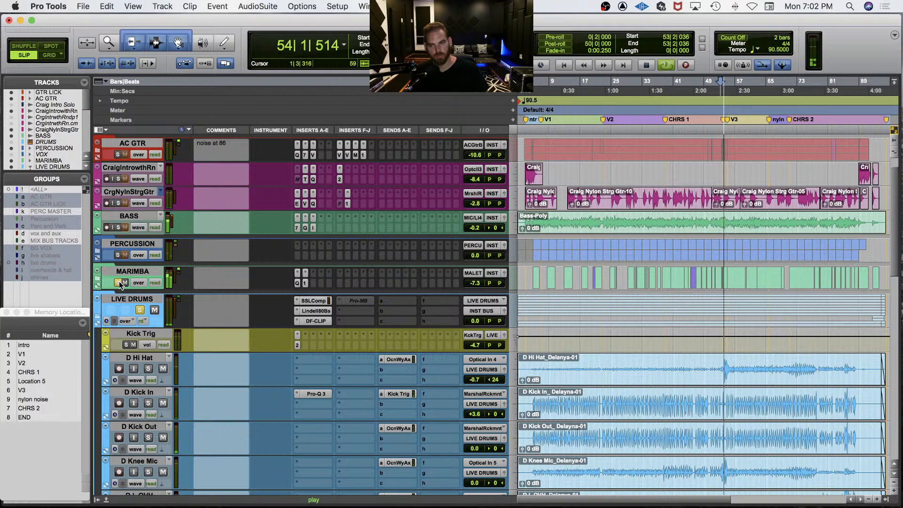
key("space")
Step: Save the session, unsolo the nylon guitar and audition the BASS track alone
key("super+s")
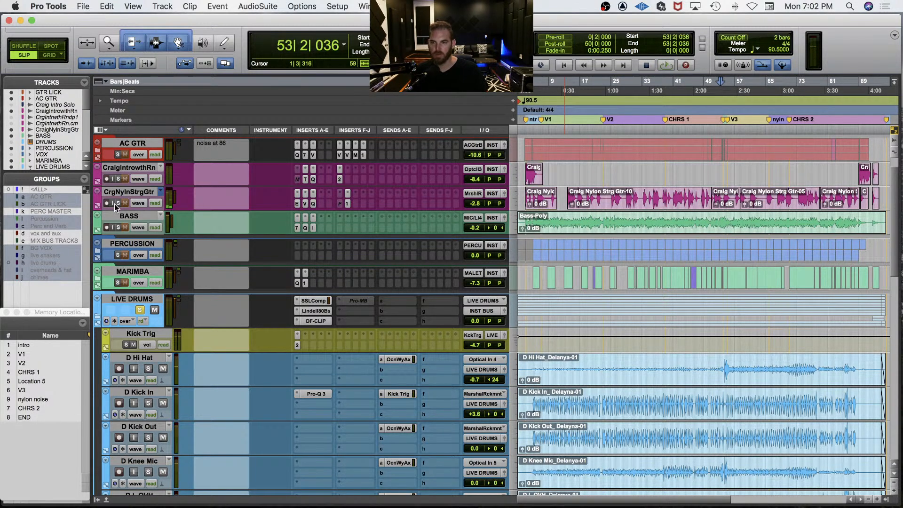
key("space")
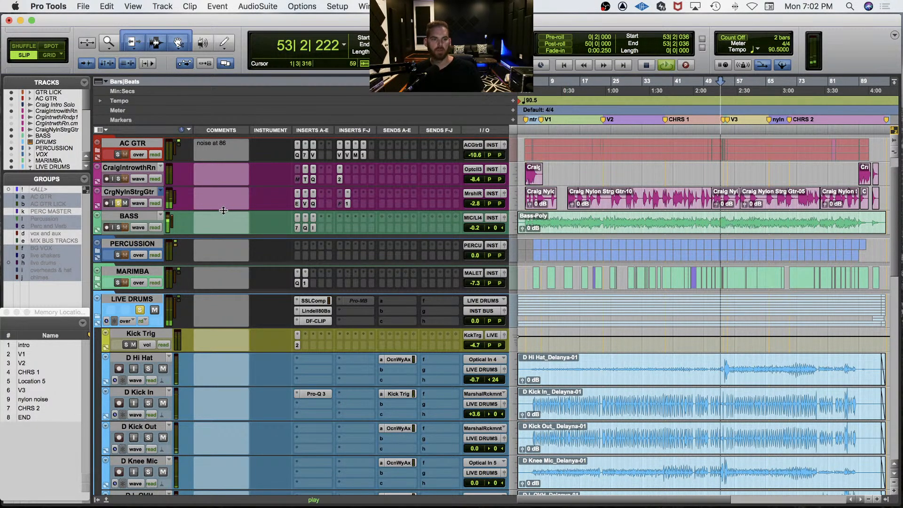
key("space")
left_click(119, 203)
left_click(118, 227)
key("space")
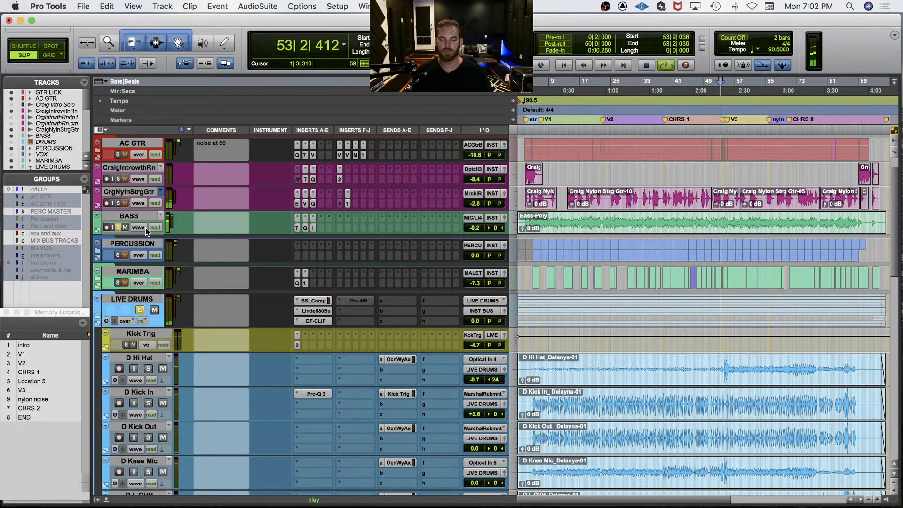
key("space")
left_click(117, 227)
key("space")
Step: Solo AC GTR in place of LIVE DRUMS, listen, then expand the AC GTR folder
scroll(223, 185, "up", 1)
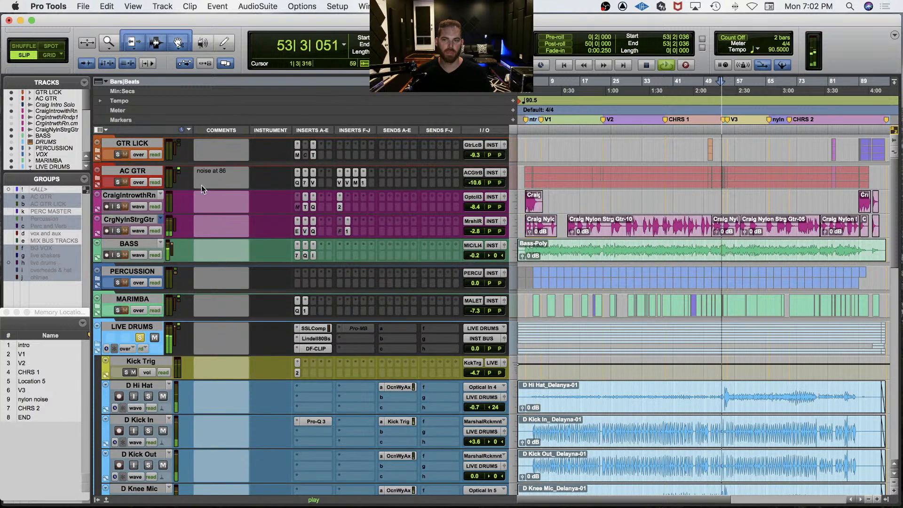
left_click(119, 182)
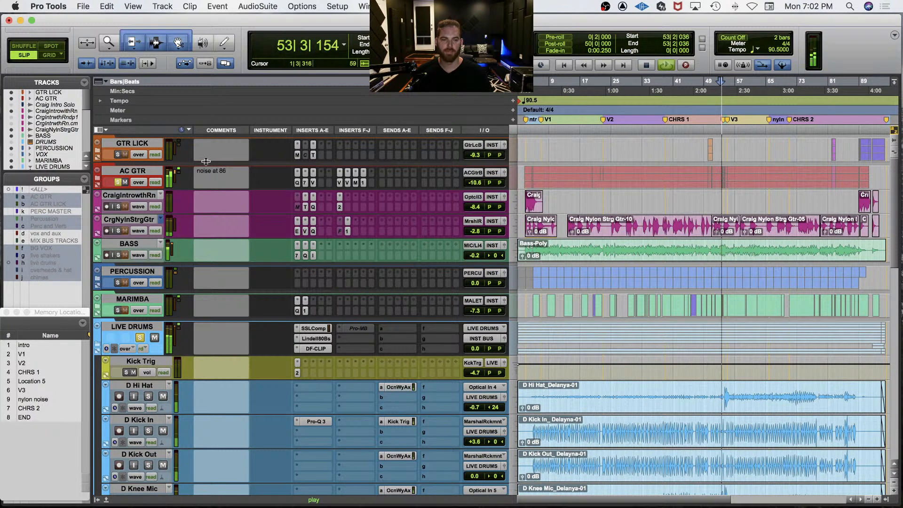
key("space")
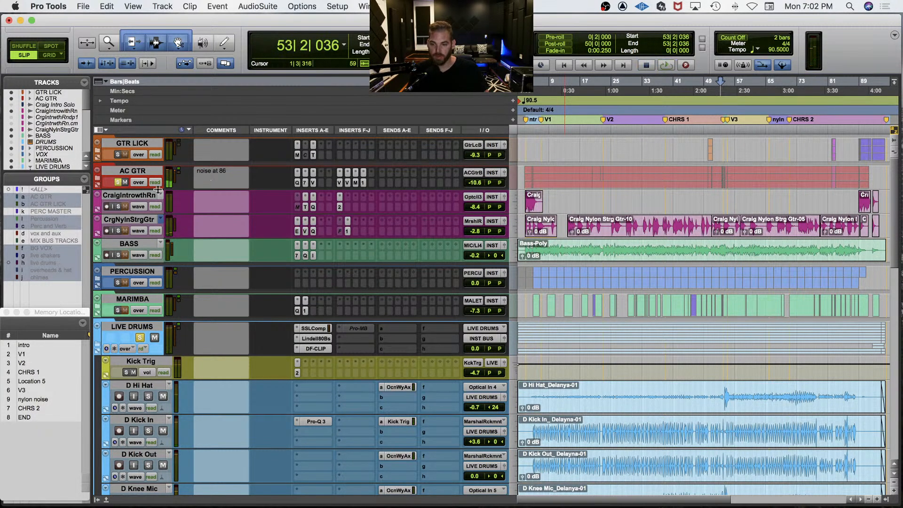
left_click(139, 337)
key("space")
key("space")
left_click(134, 171)
key("shift+f")
Step: Save, zoom in around bar 53 and play the acoustic guitar passage
key("super+s")
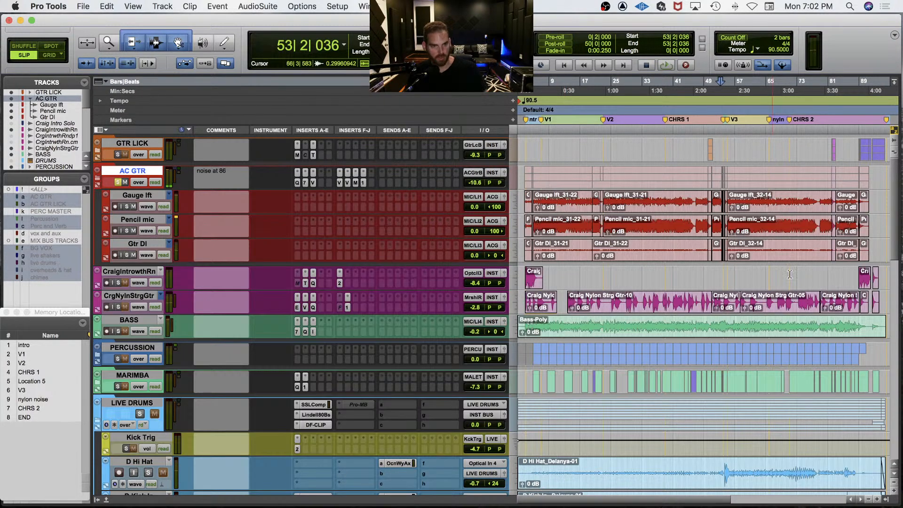
key("t")
key("t")
key("t")
key("t")
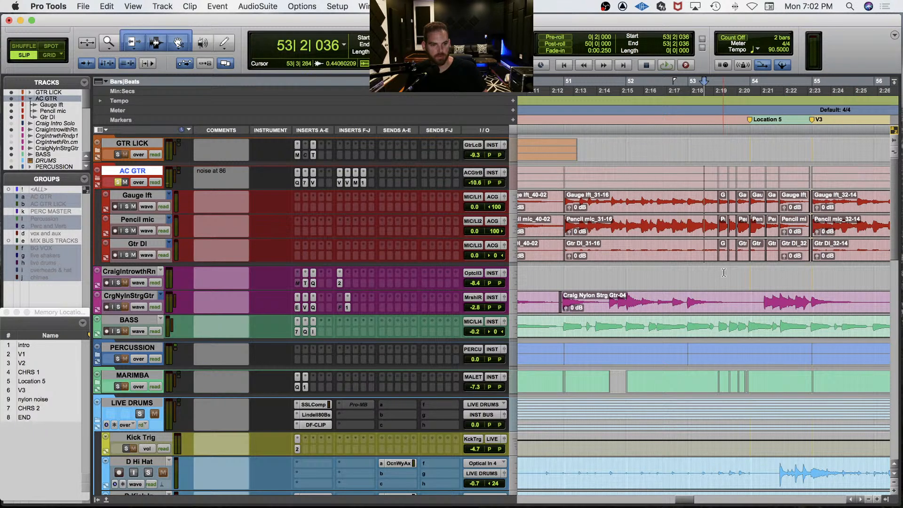
key("t")
key("t")
scroll(723, 273, "right", 5)
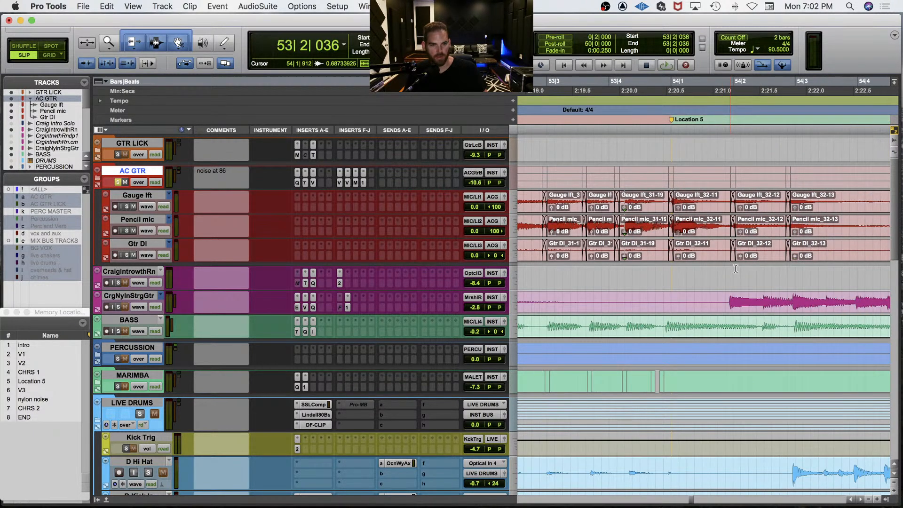
scroll(659, 286, "down", 5)
scroll(660, 287, "up", 5)
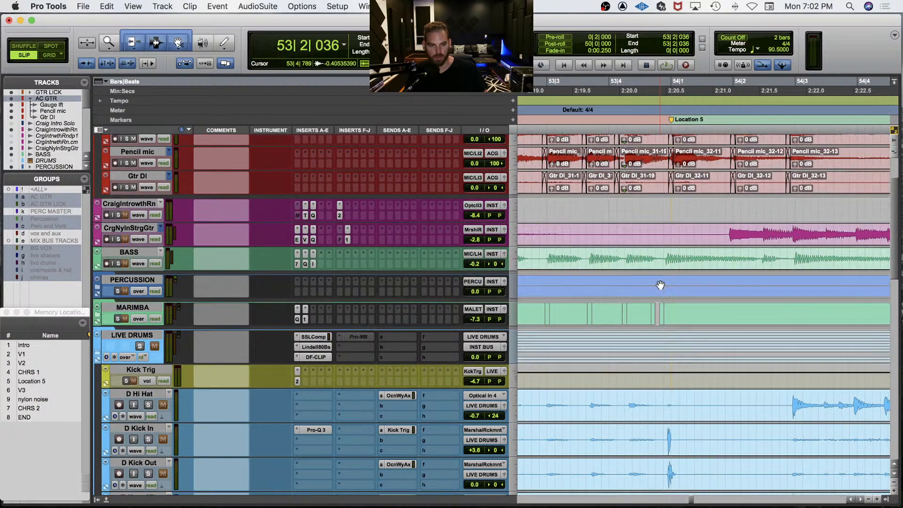
key("space")
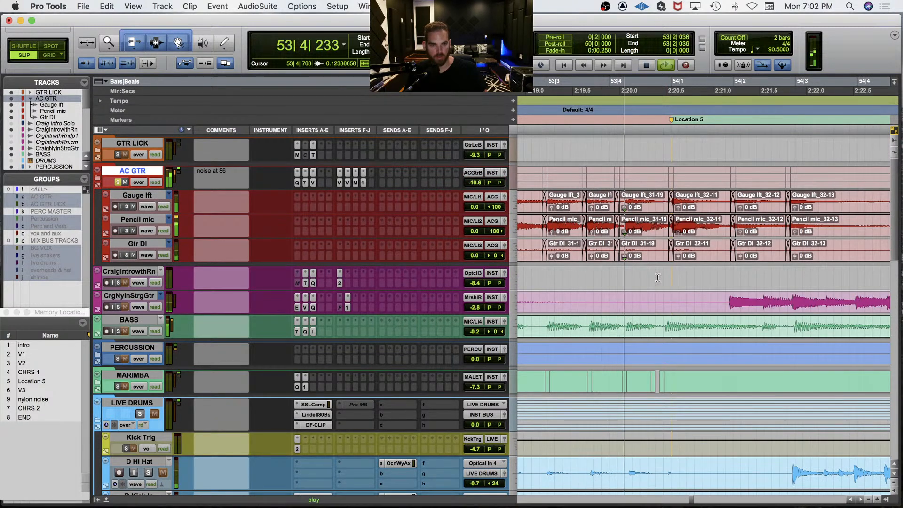
key("space")
Step: Audition Pencil mic from 53|2|718, undo trial clip trims and reactivate the edit groups
left_click(532, 220)
key("t")
key("t")
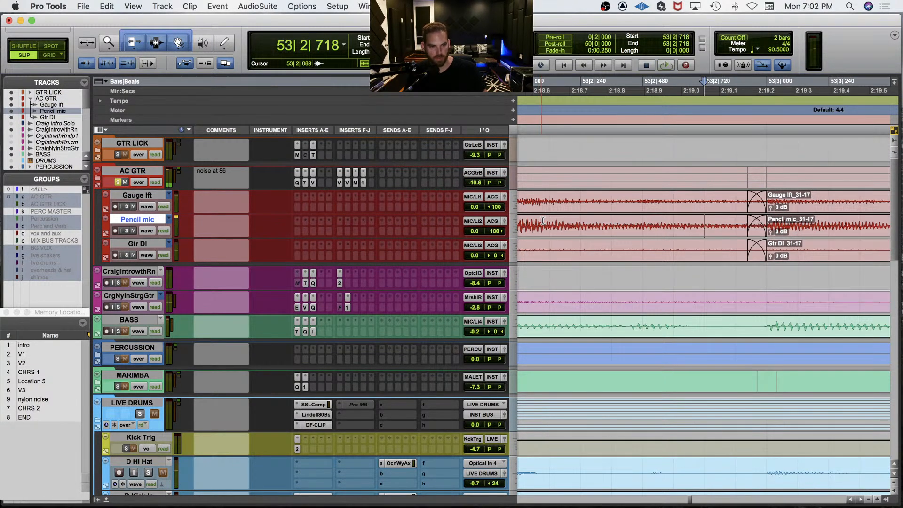
scroll(542, 221, "right", 3)
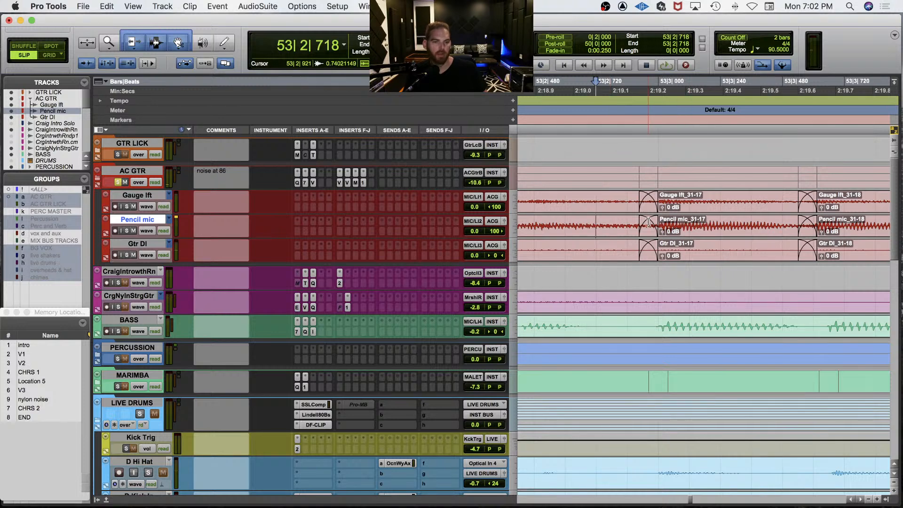
left_click(597, 220)
key("space")
key("space")
left_click(666, 223)
key("super+z")
key("super+shift+g")
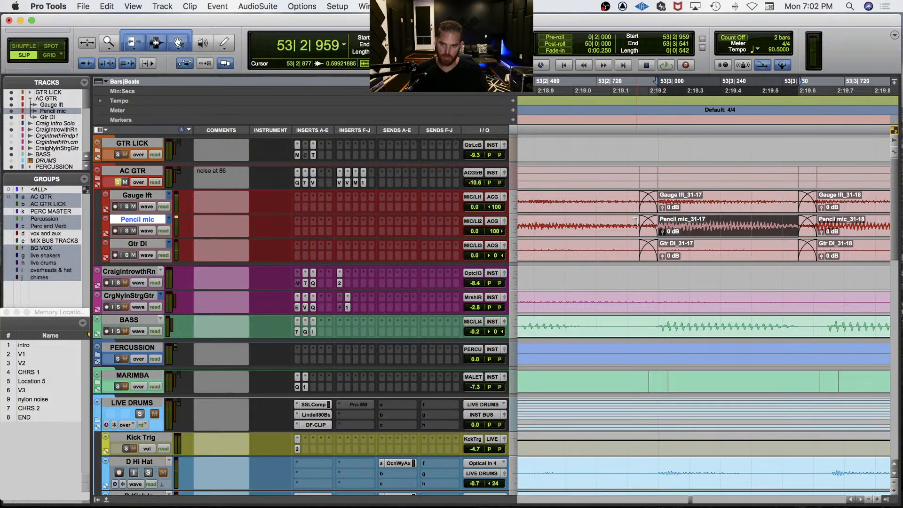
left_click(658, 222)
key("super+z")
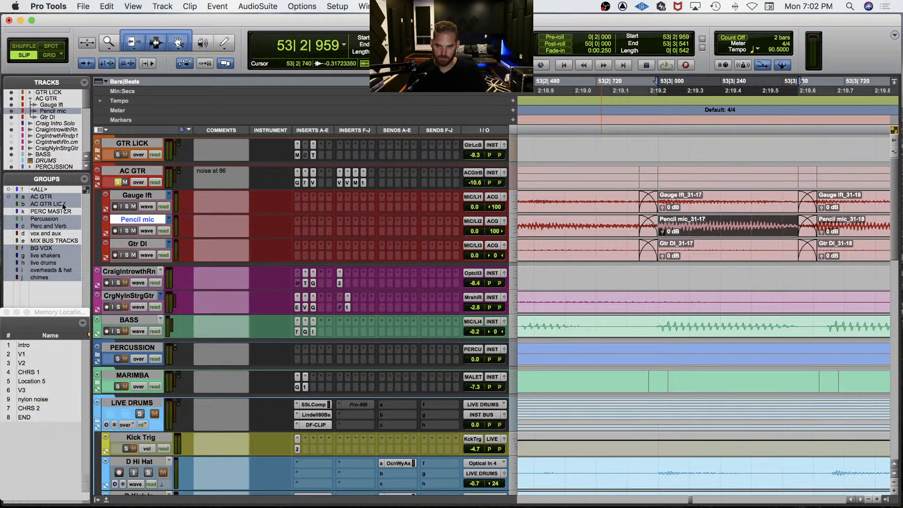
Step: Trim the Gtr DI, Gauge lft and Pencil mic clip starts earlier to about 53|2|938 and audition
left_click(142, 244)
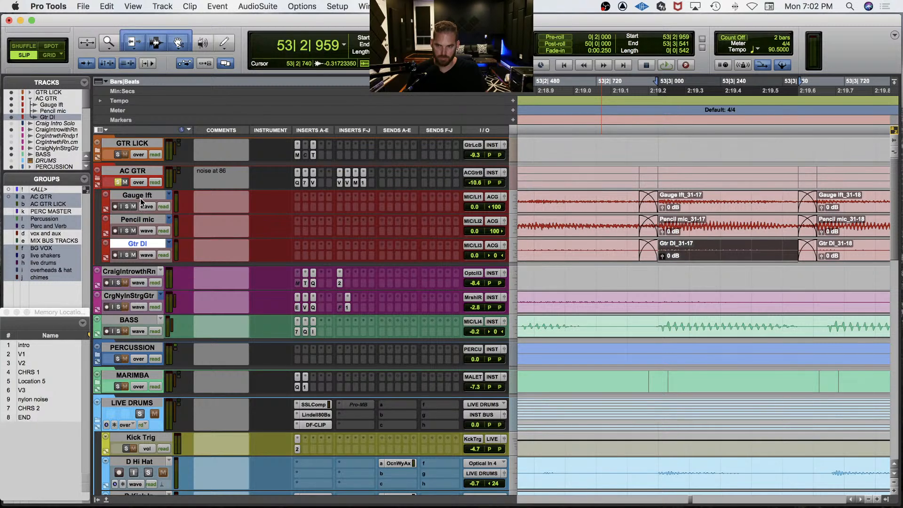
left_click(141, 198, "shift")
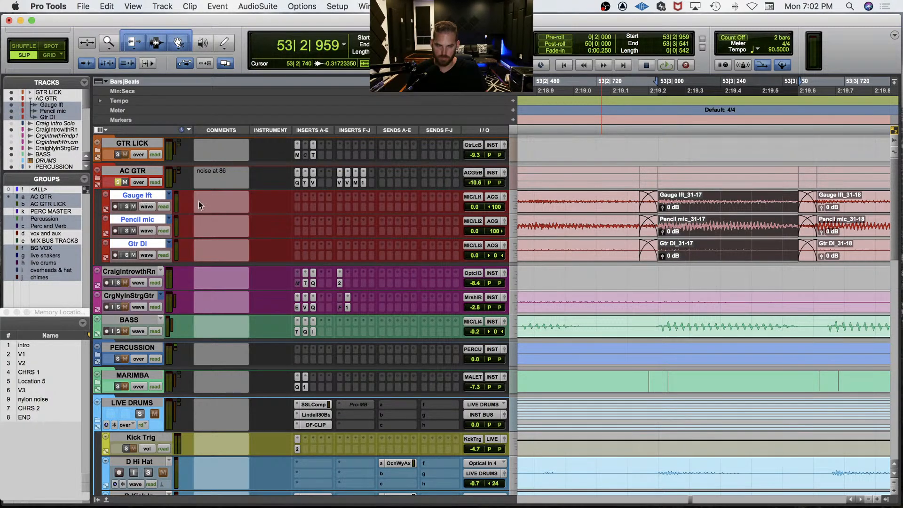
left_click_drag(660, 219, 653, 219)
left_click(594, 218)
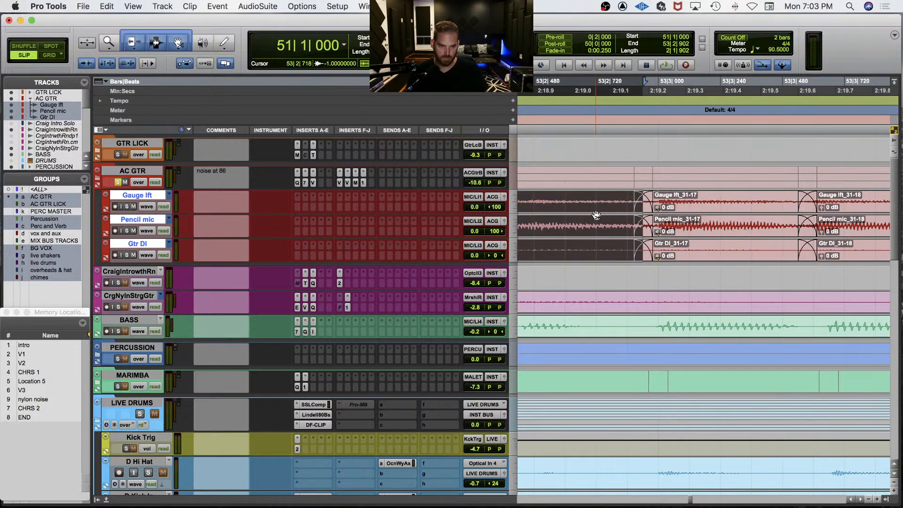
key("space")
key("space")
key("F8")
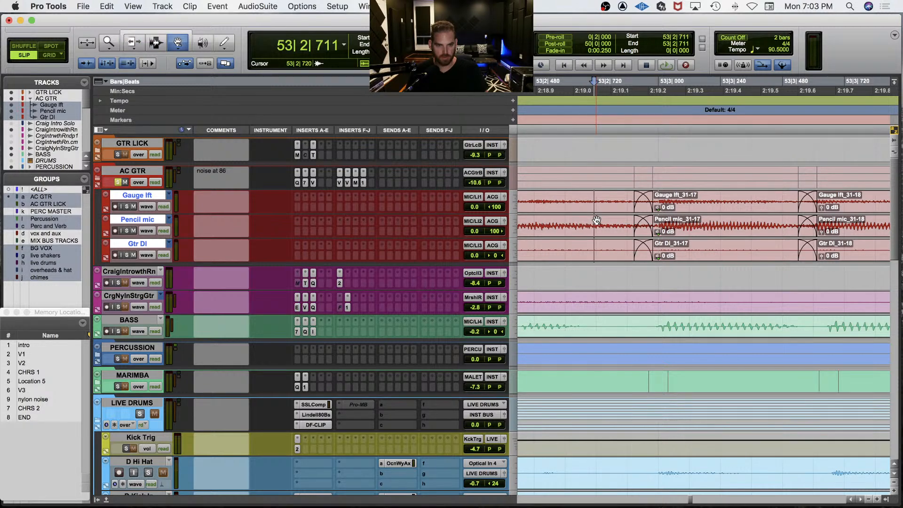
Step: Select the crossfades into the 31-18 clips on Gtr DI, Pencil mic and Gauge lft
left_click(803, 257)
scroll(805, 260, "right", 3)
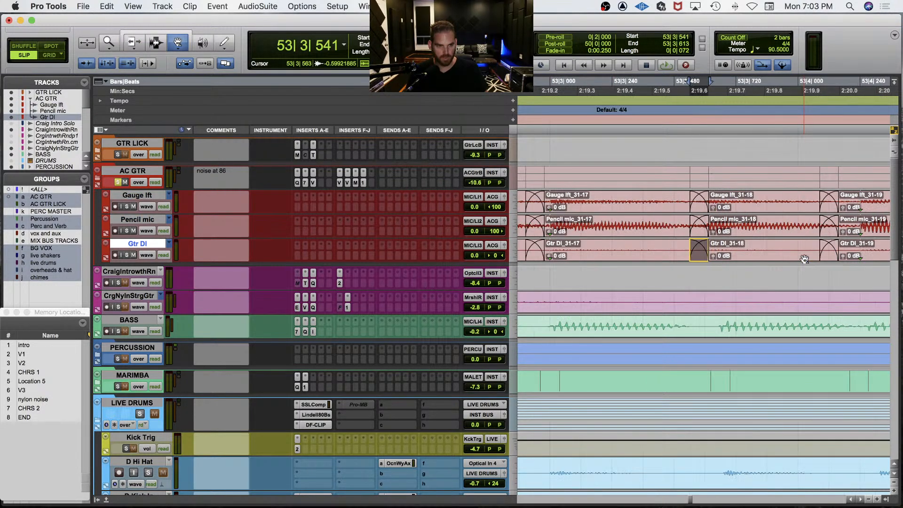
left_click(699, 230, "shift")
left_click(701, 206, "shift")
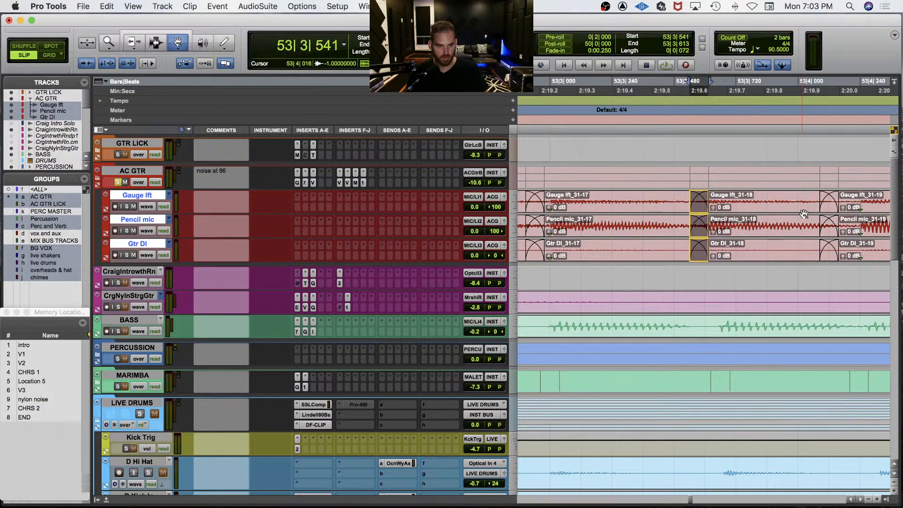
left_click(835, 211, "shift")
left_click(830, 229, "shift")
left_click(831, 258, "shift")
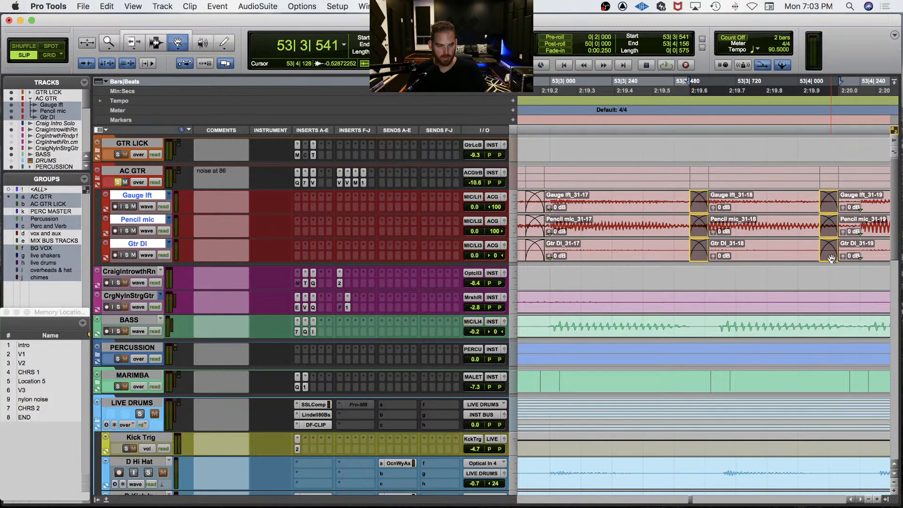
Step: Slide the three guitar tracks' crossfade slightly earlier so it starts at 53|3|524
key("r")
scroll(766, 264, "right", 3)
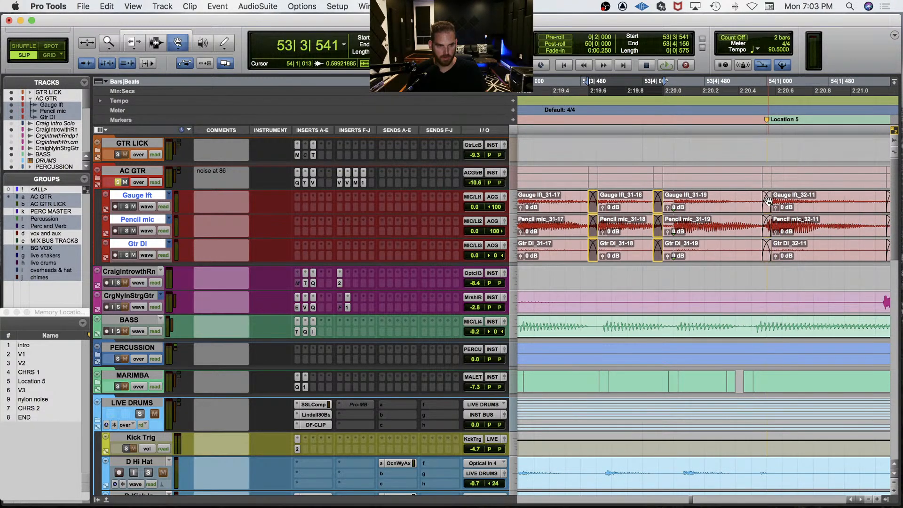
left_click(767, 203, "shift")
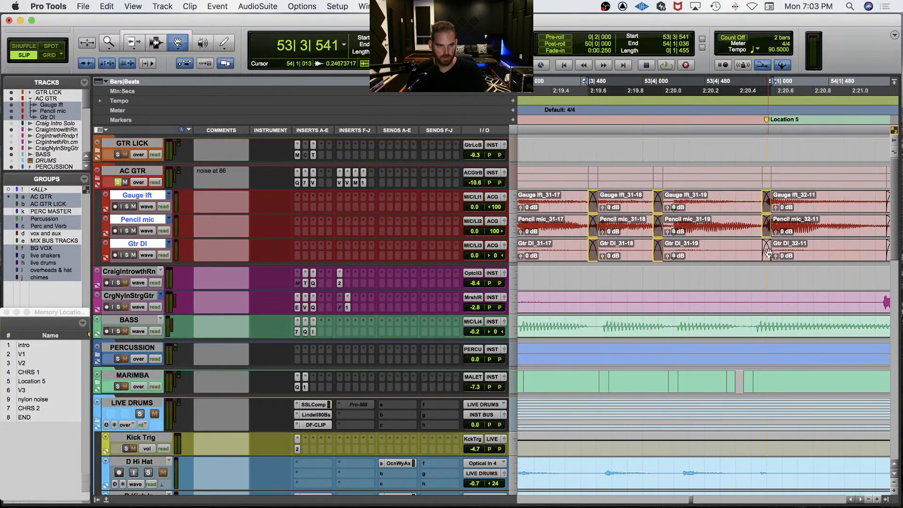
left_click(768, 252, "shift")
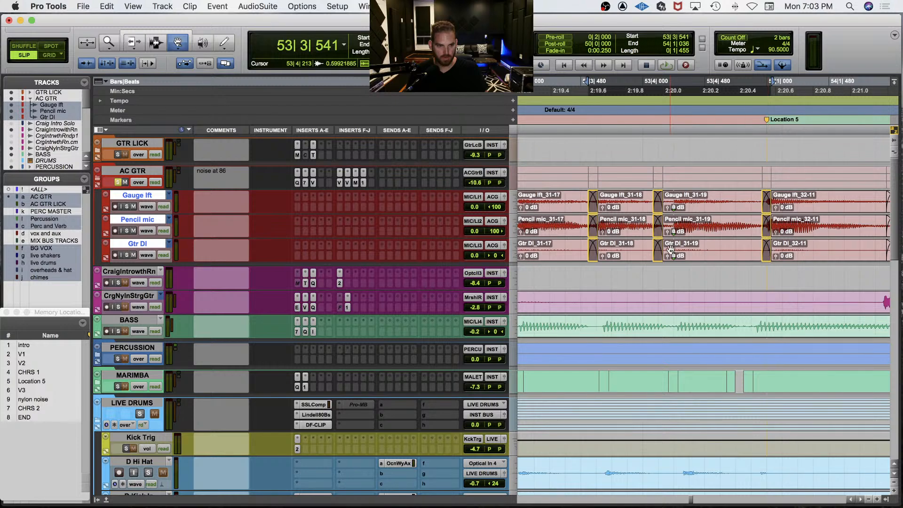
key("t")
scroll(669, 247, "right", 5)
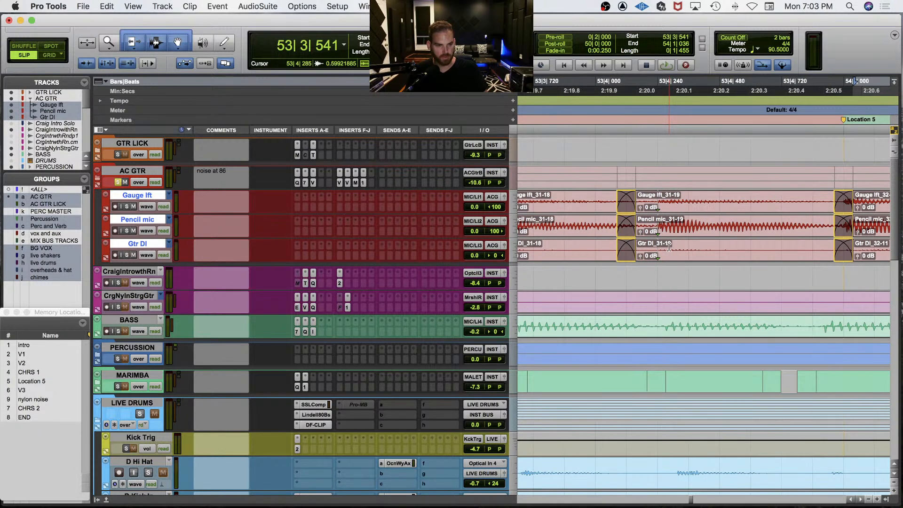
scroll(669, 247, "left", 2)
key("t")
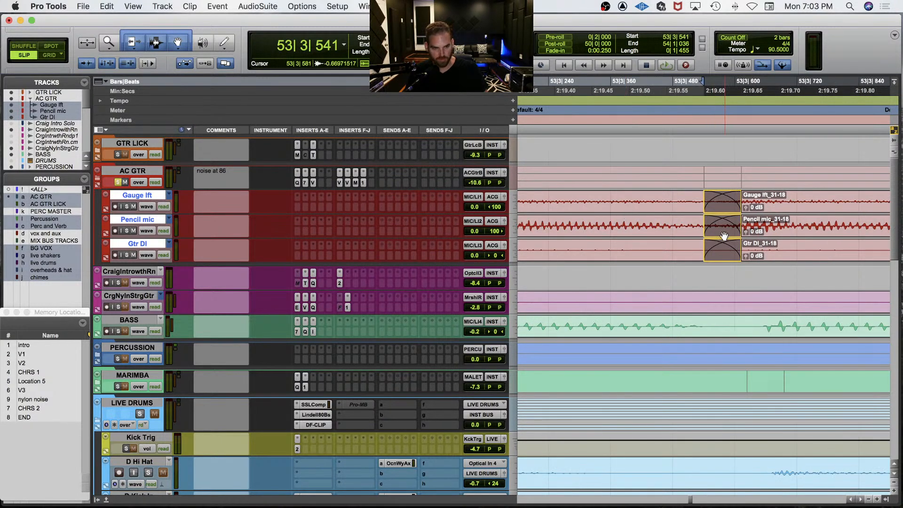
left_click_drag(723, 235, 715, 236)
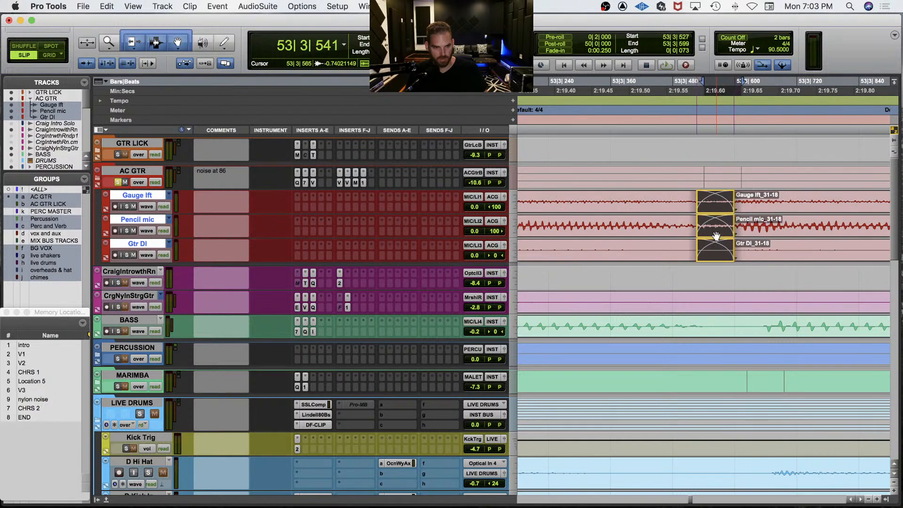
Step: Play from just before the edit to audition the moved guitar crossfade
key("space")
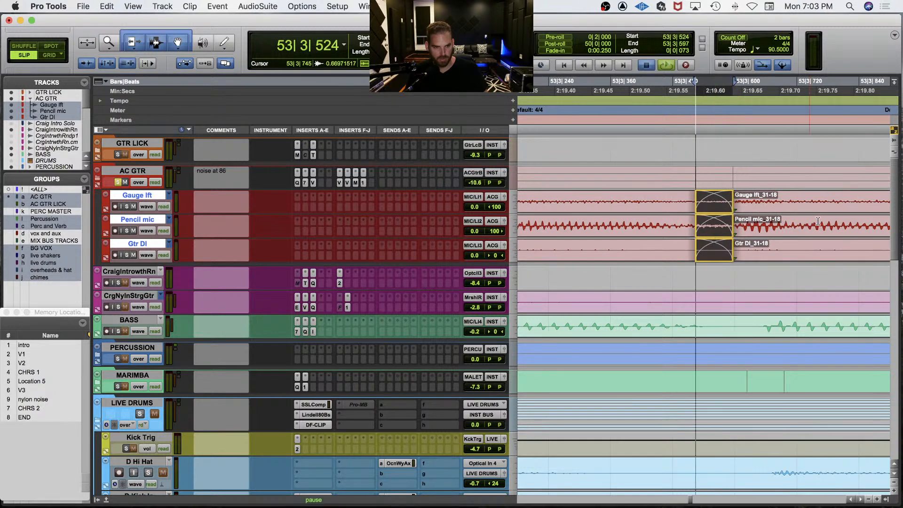
key("space")
key("r")
key("r")
key("r")
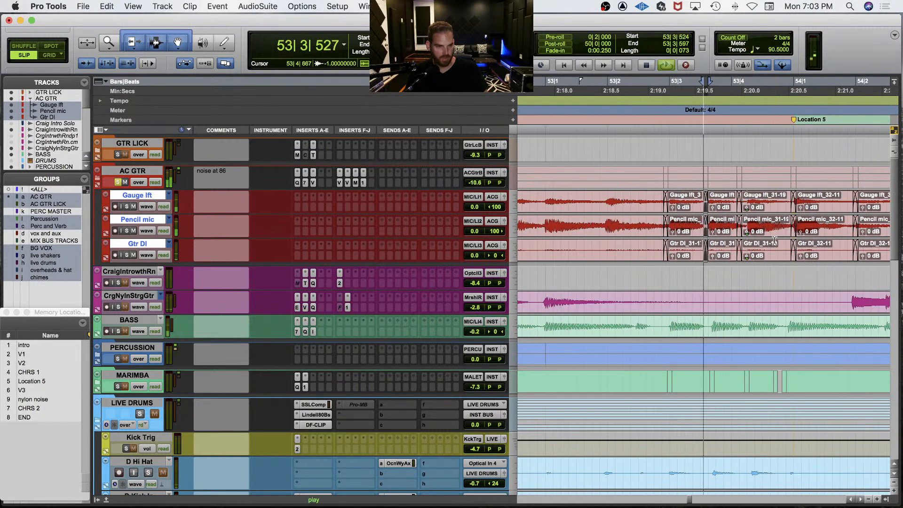
key("space")
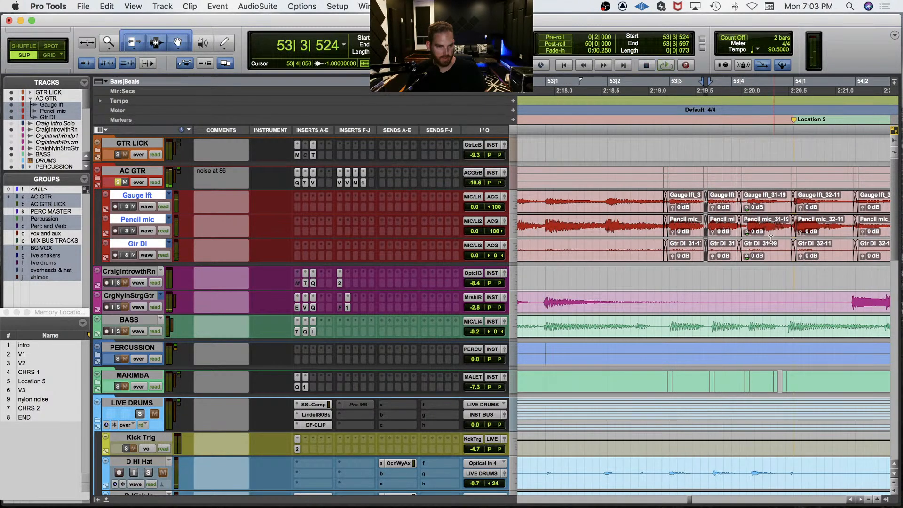
left_click(687, 199)
key("space")
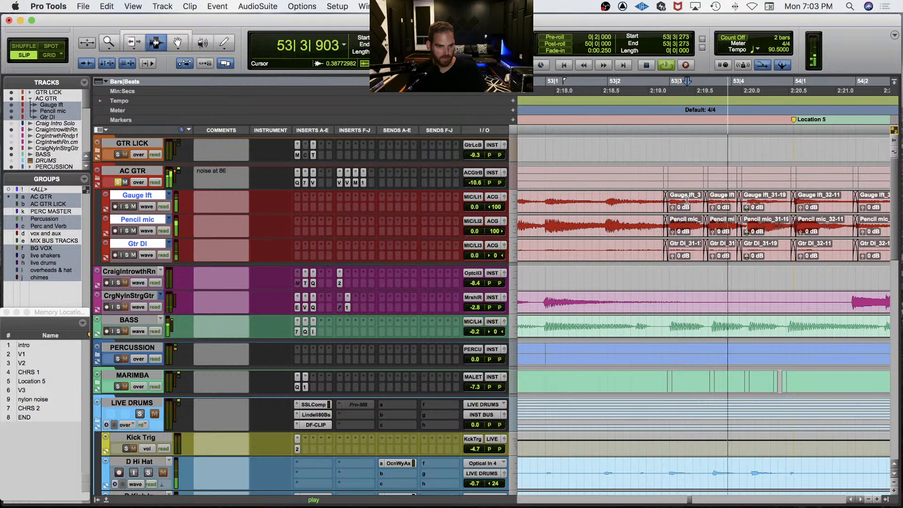
Step: Restore combined trim/select/move editing and audition the drum passage around bar 53
key("space")
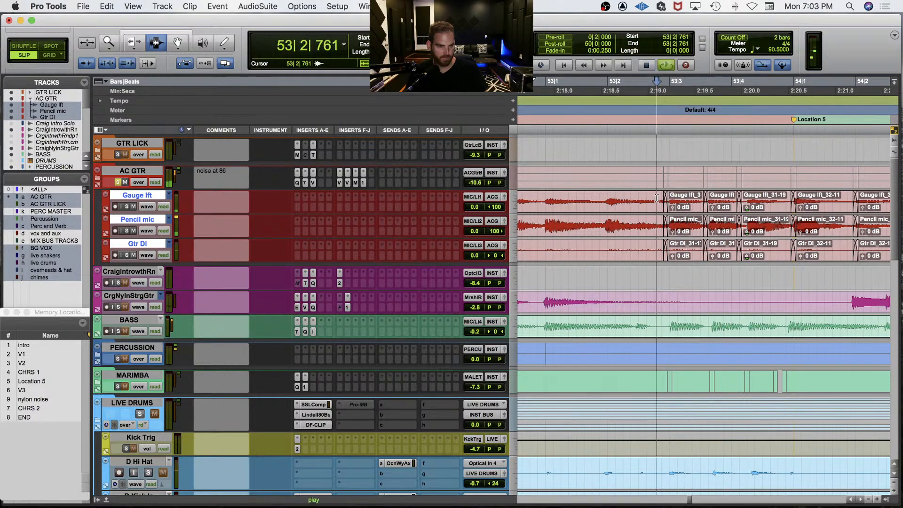
key("space")
key("F7+F8")
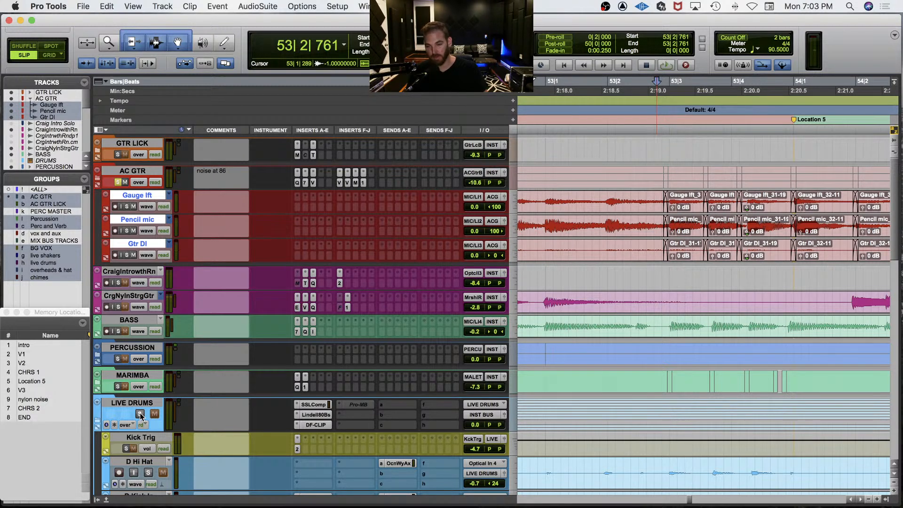
key("space")
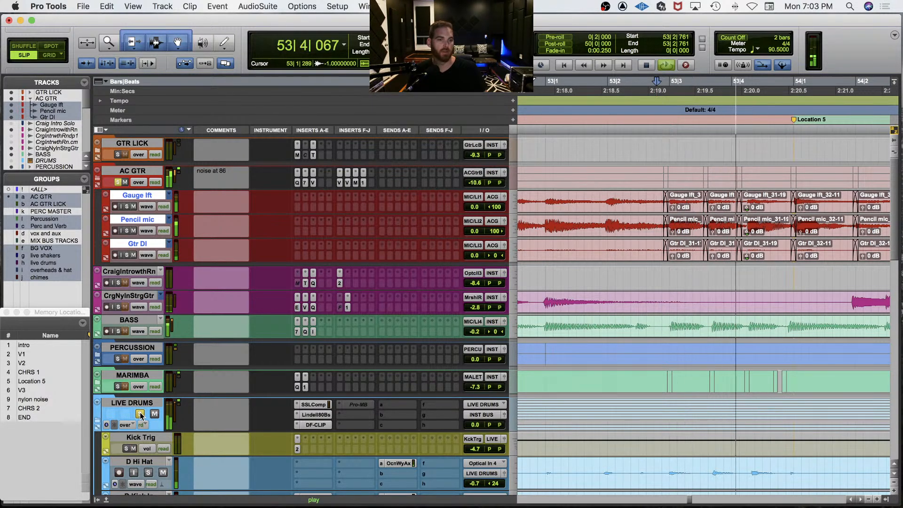
key("space")
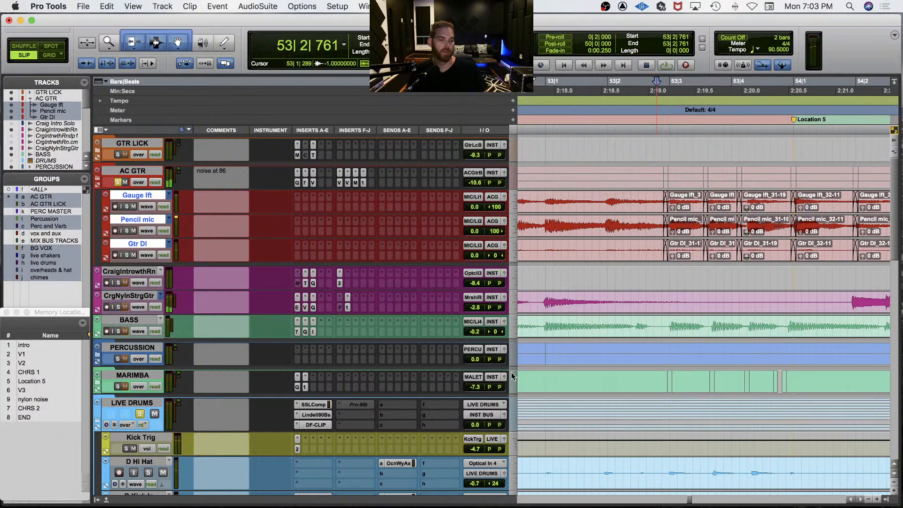
scroll(538, 365, "down", 3)
key("space")
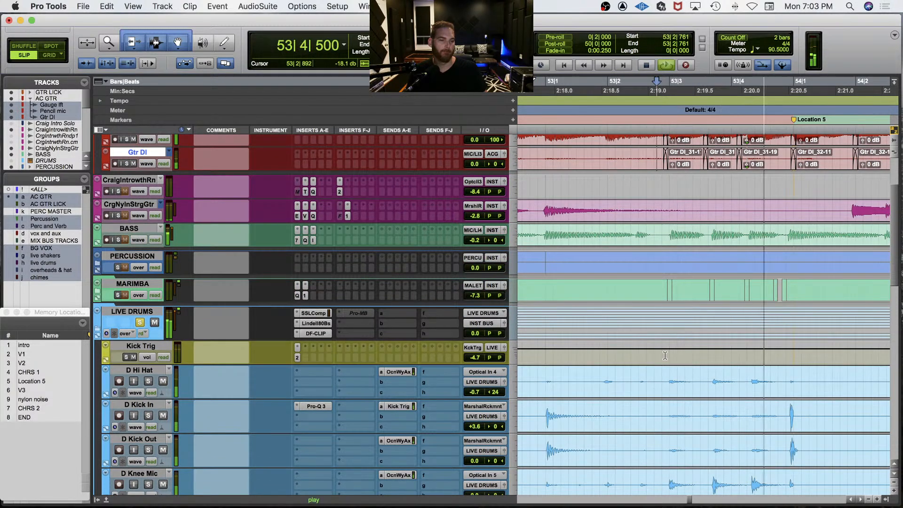
key("space")
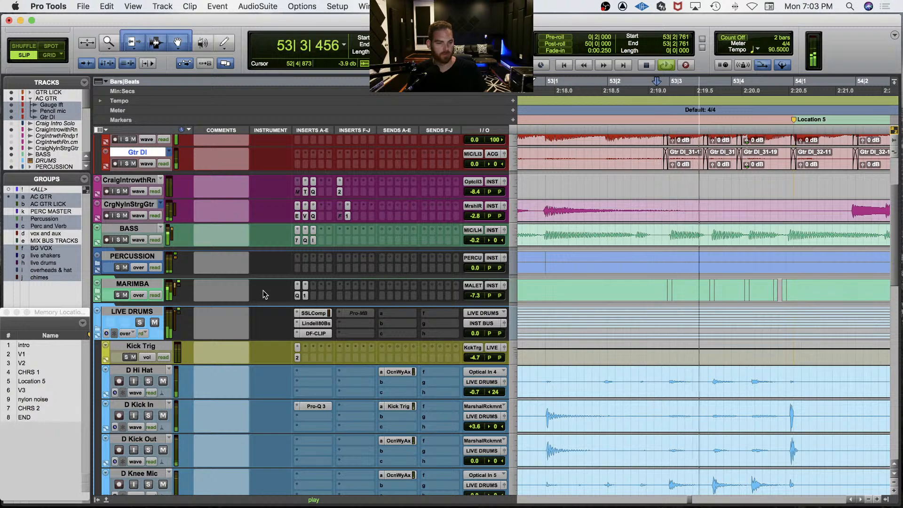
key("space")
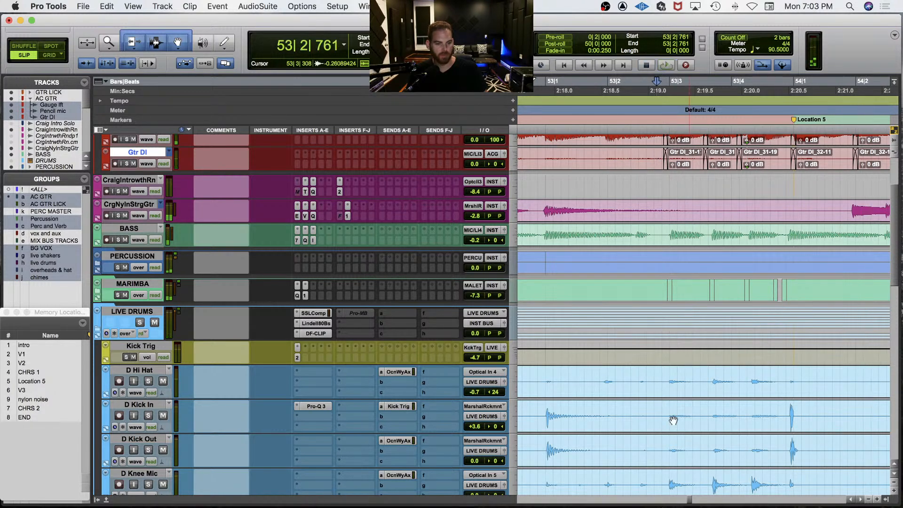
Step: Split all LIVE DRUMS clips at the 53|2|936 hit, creating new Delanya-03 clips
left_click(671, 376)
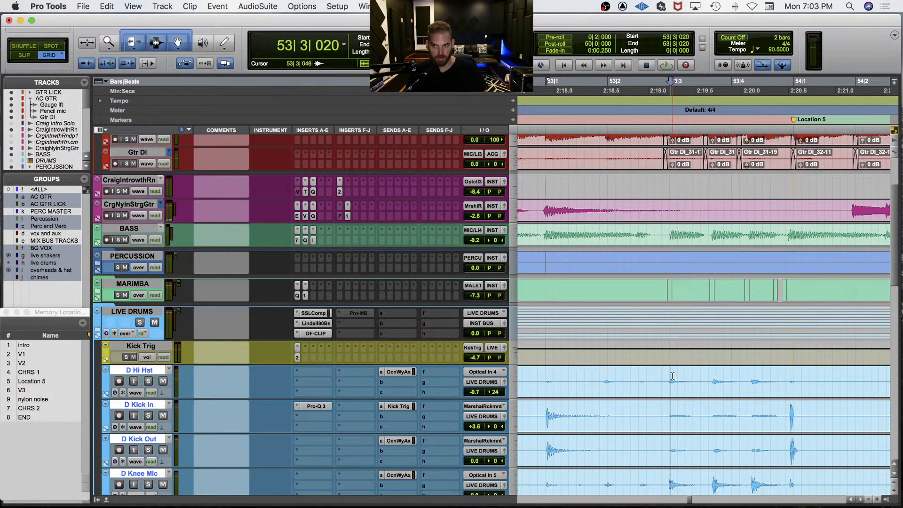
key("super+bracketright")
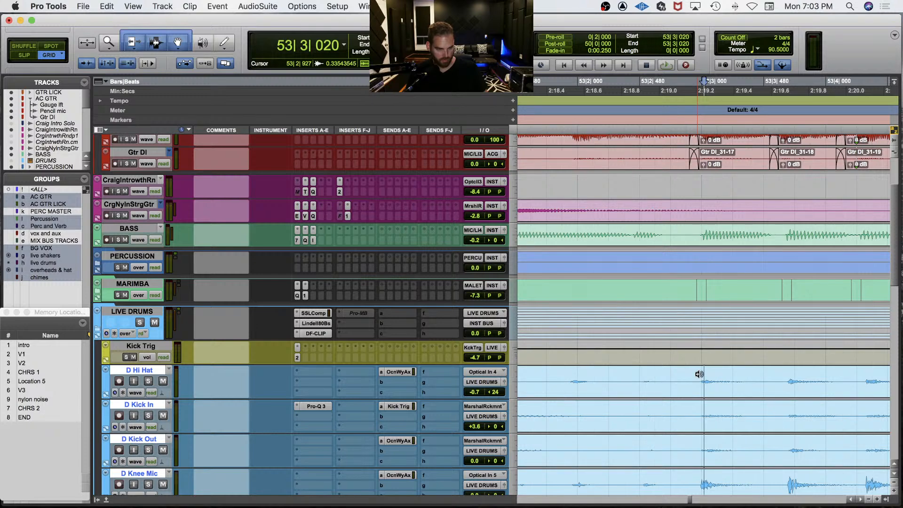
key("super+bracketleft")
key("super+bracketleft")
scroll(693, 376, "down", 2)
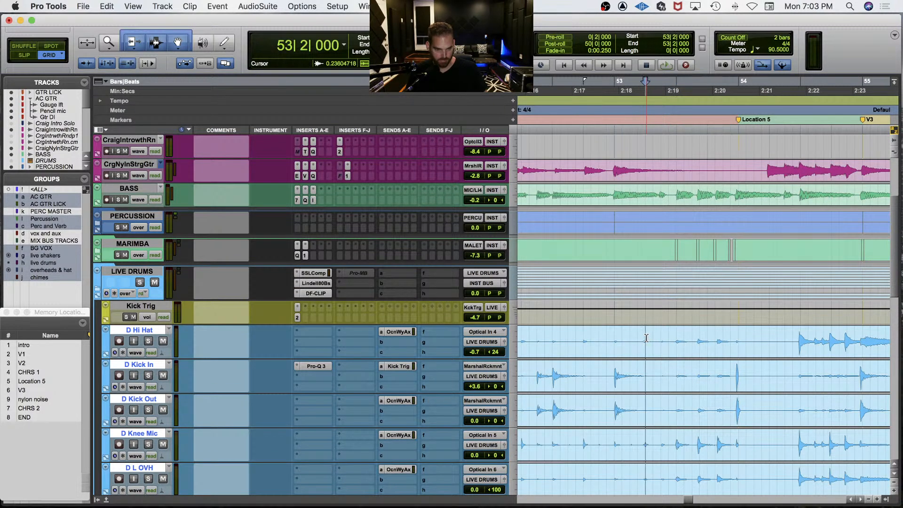
key("space")
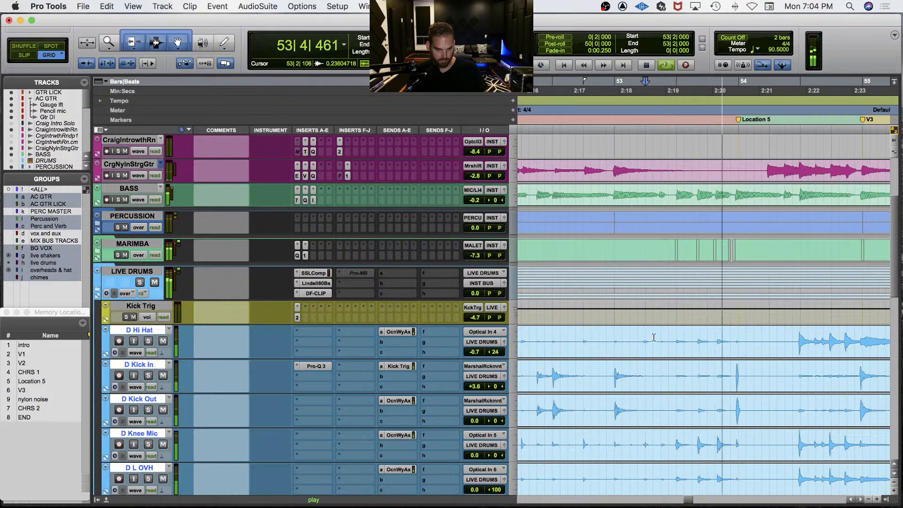
key("space")
left_click(668, 335)
key("Tab")
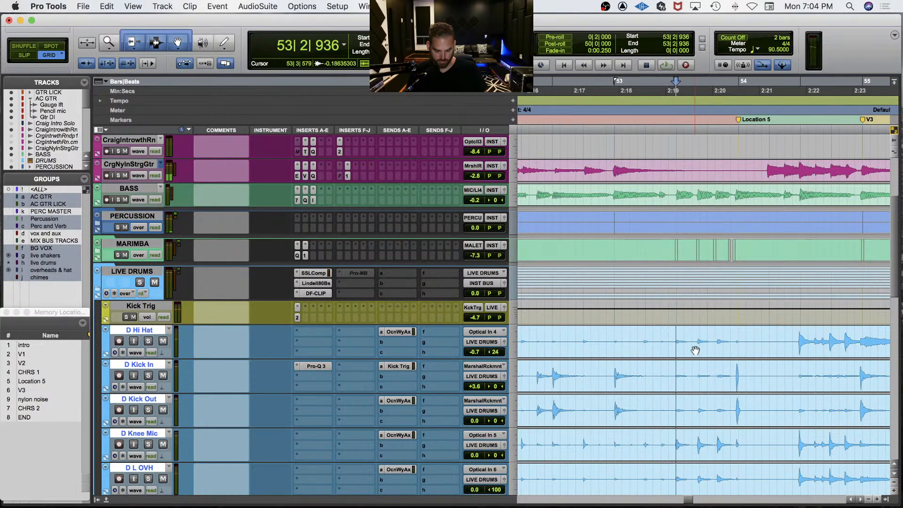
key("super+e")
scroll(729, 359, "down", 2)
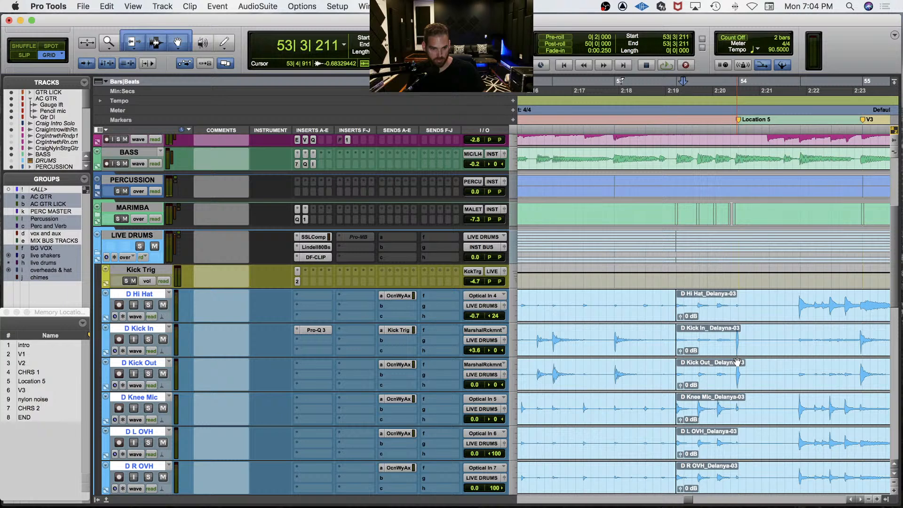
Step: Split the drum clips at further hits, including the hi-hat hit at 54|2|924
key("super+e")
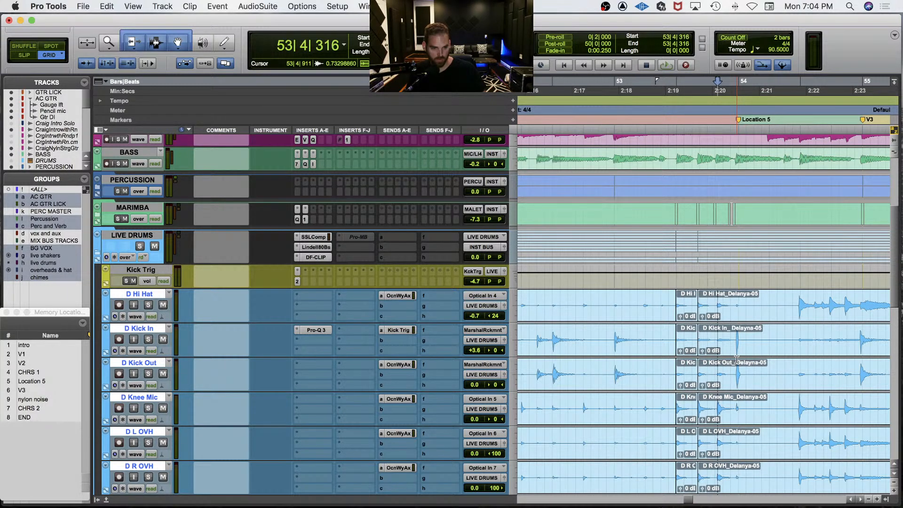
key("super+e")
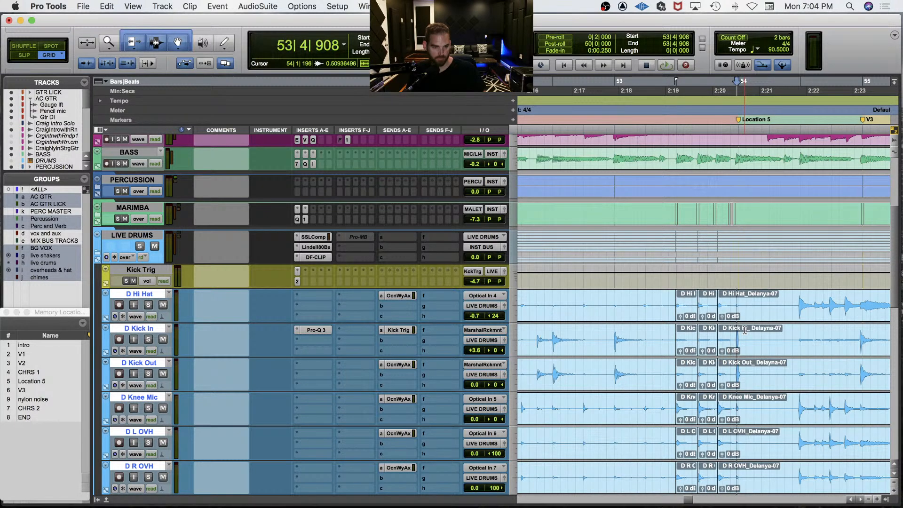
scroll(744, 330, "up", 3)
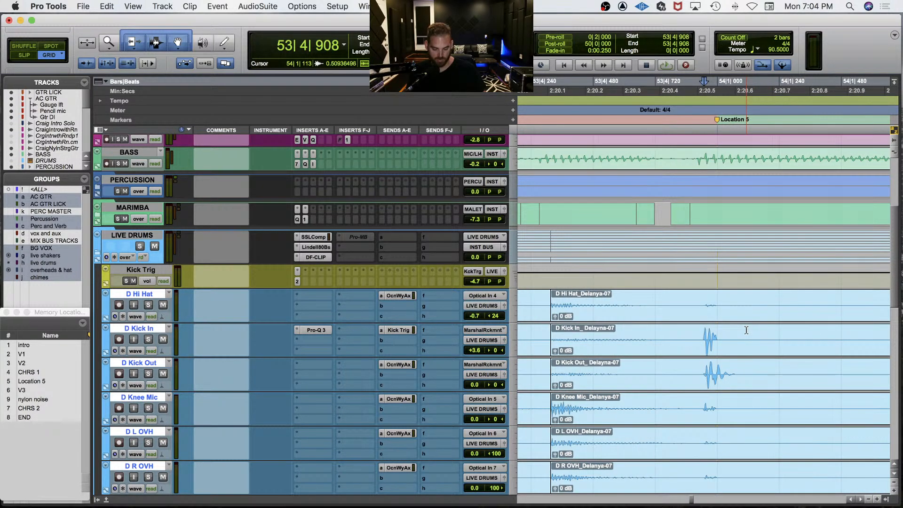
scroll(745, 332, "down", 2)
left_click(795, 300)
key("space")
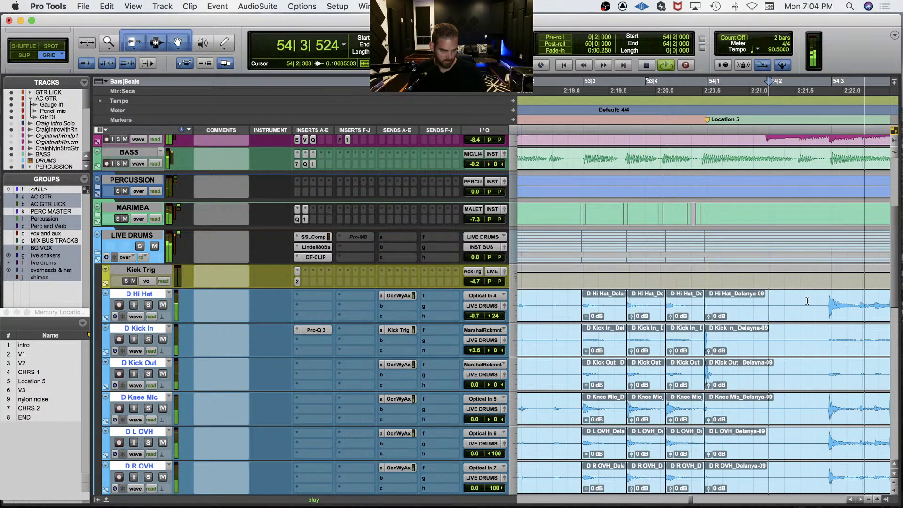
key("space")
left_click(807, 301)
key("Tab")
key("super+e")
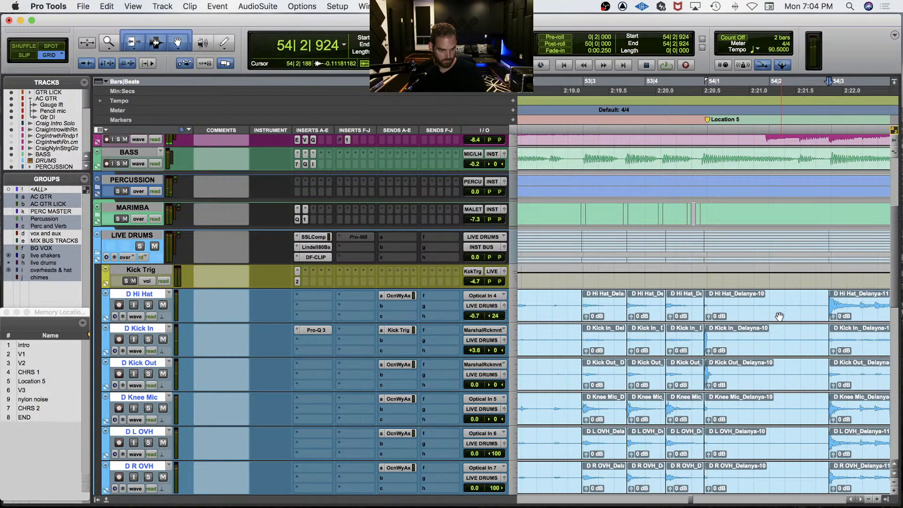
Step: Quantize the drum clips from 53|2|936 through Delanya-10 onto the grid
left_click(778, 318)
left_click(593, 315, "shift")
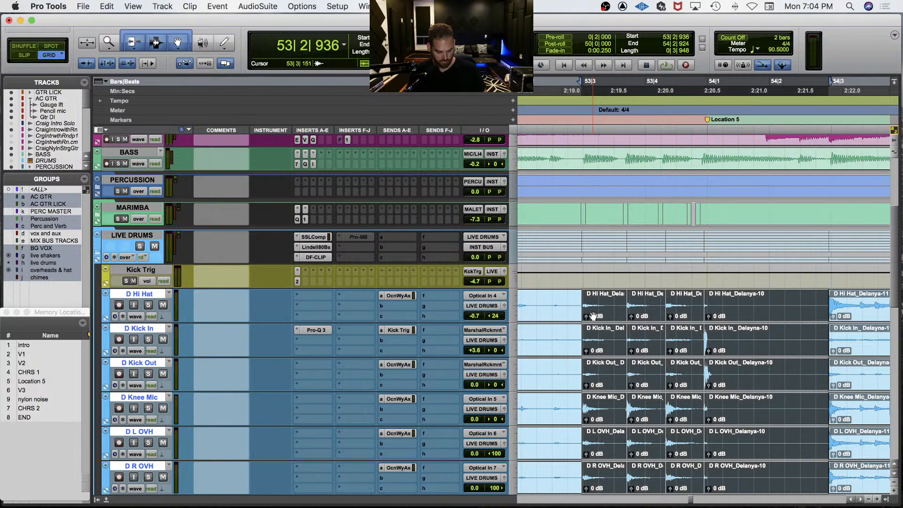
key("super+0")
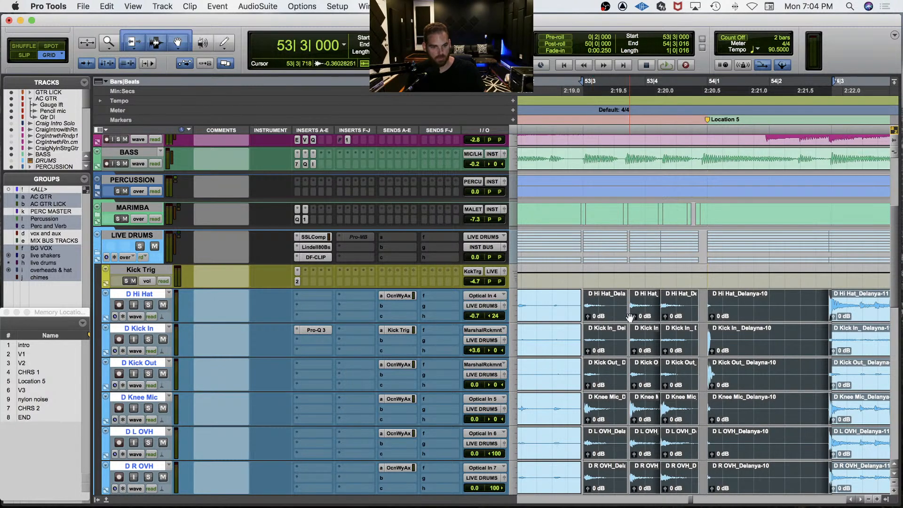
key("space")
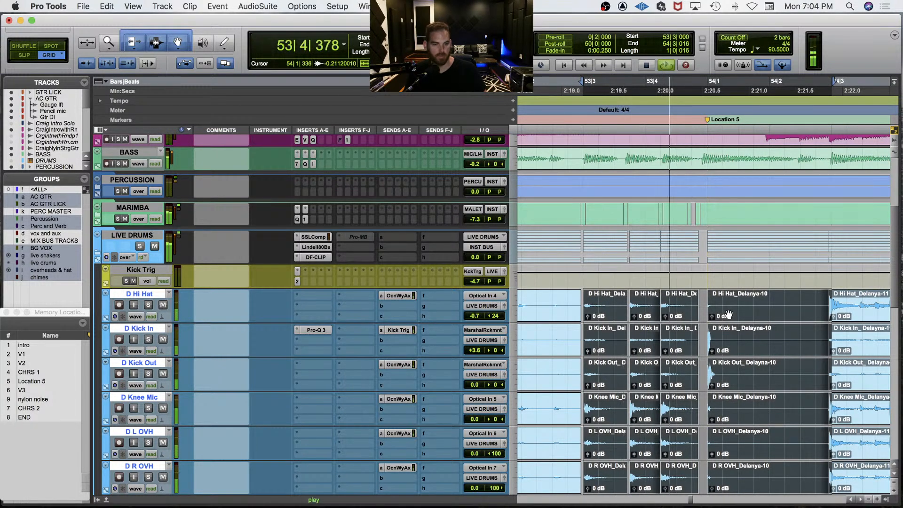
key("space")
Step: Move the Delanya-06 drum clips earlier so they start at 53|3|677
left_click(614, 302)
key("super+bracketright")
key("super+bracketright")
left_click(792, 312)
key("super+bracketleft")
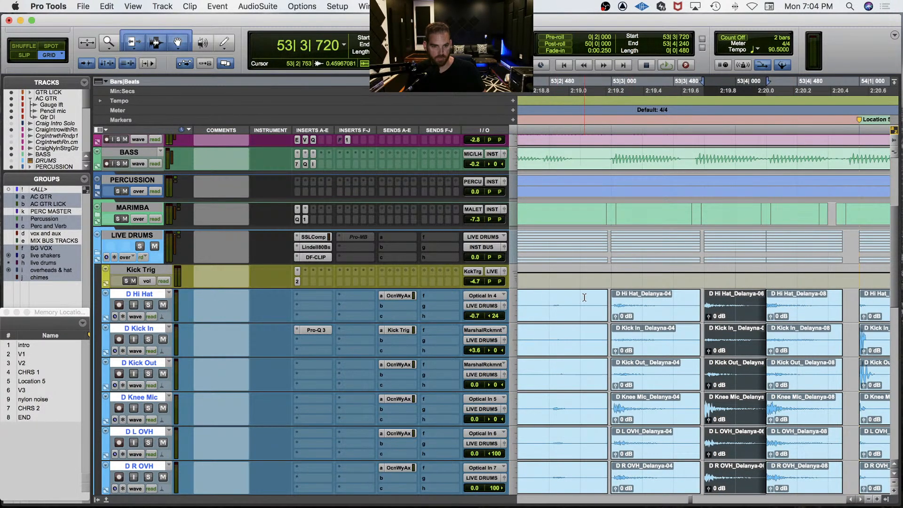
left_click(584, 298)
key("space")
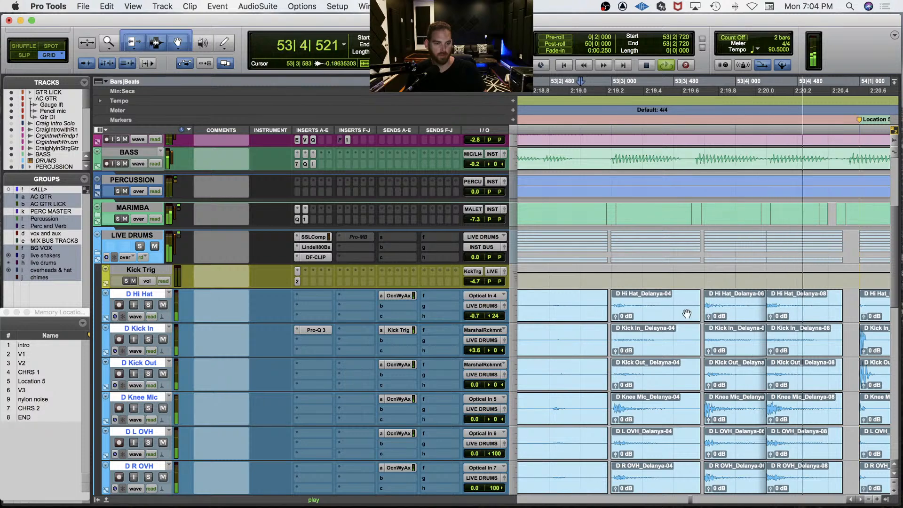
key("space")
left_click(728, 316)
key("super+bracketright")
left_click_drag(745, 316, 723, 313)
Step: Loop the 53|3|677–53|4|197 drum section to check it, then expand the MARIMBA folder
left_click(575, 303)
key("space")
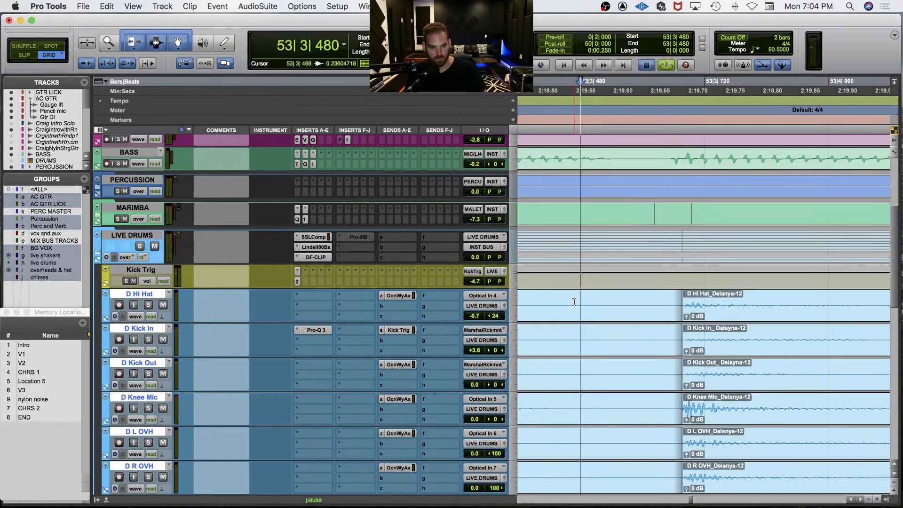
key("super+bracketleft")
key("space")
left_click(620, 303)
key("space")
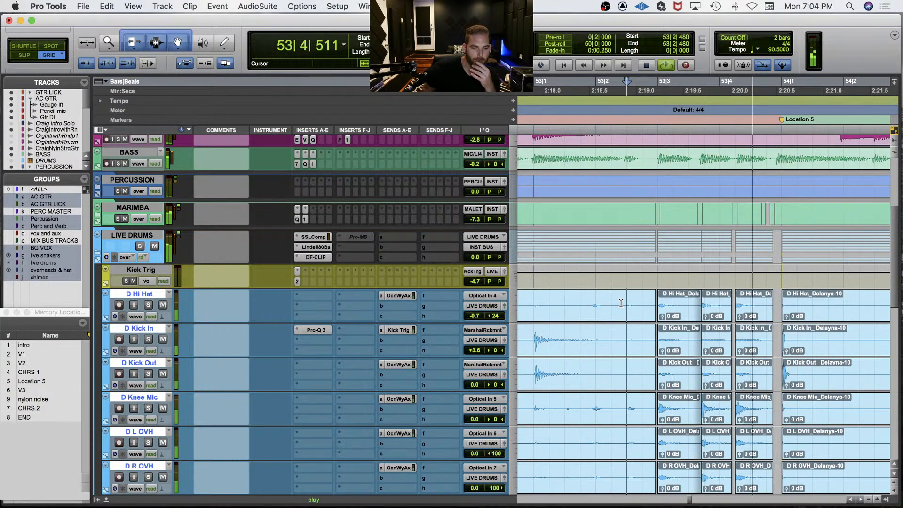
key("space")
left_click(722, 316)
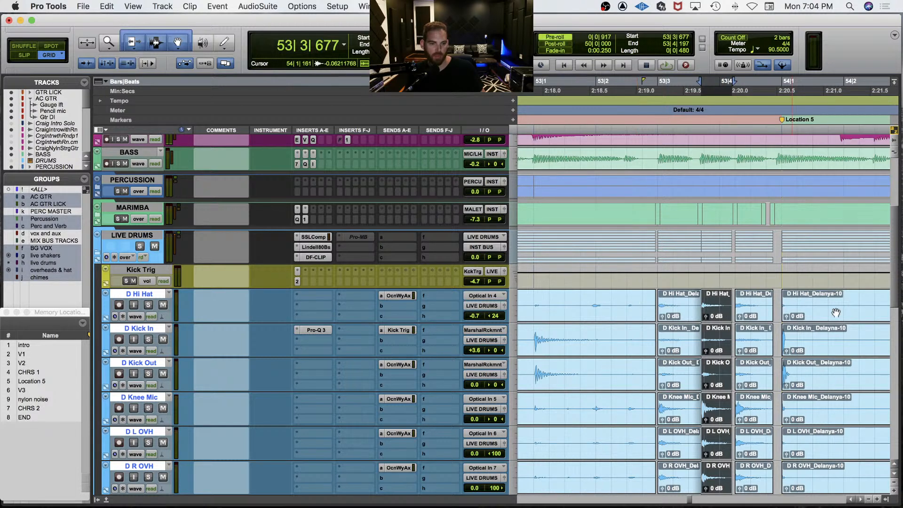
key("space")
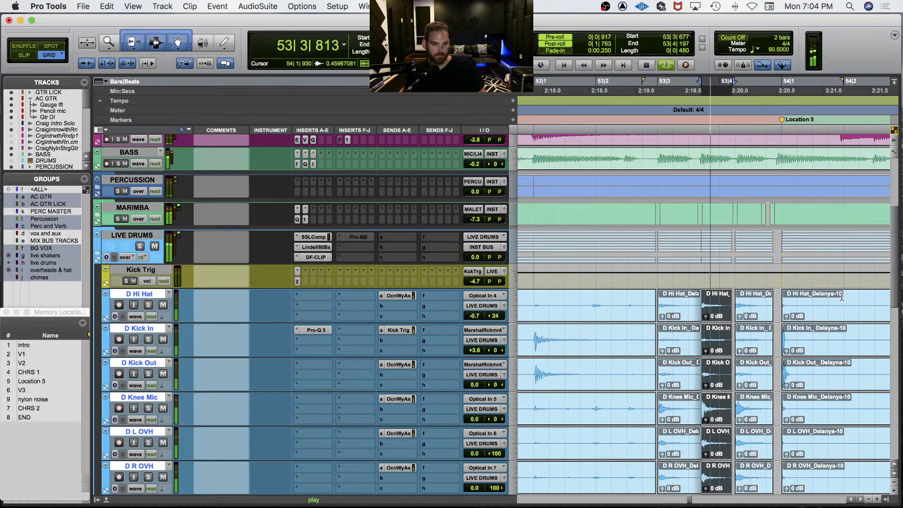
key("space")
key("space")
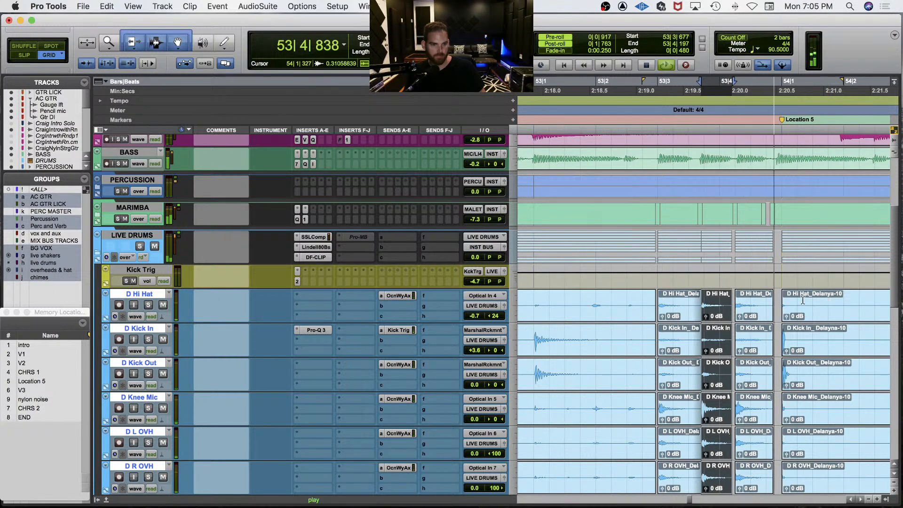
key("space")
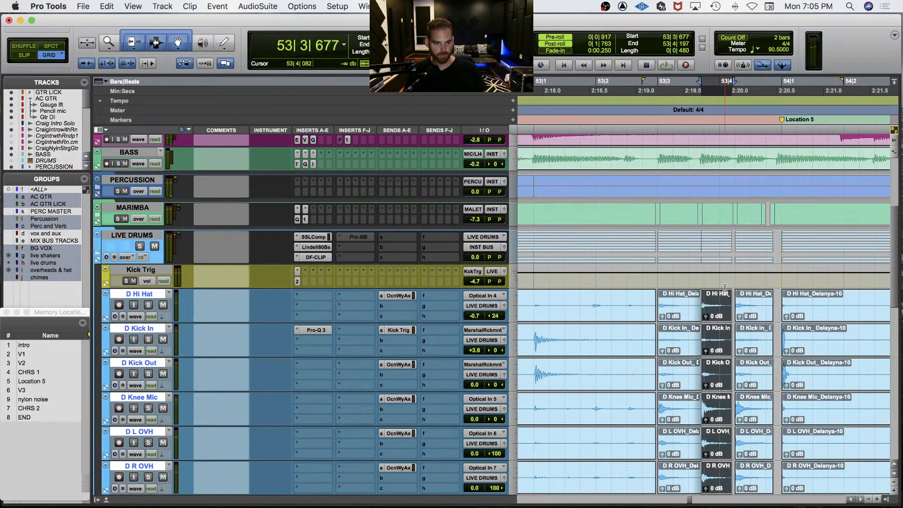
left_click(146, 208)
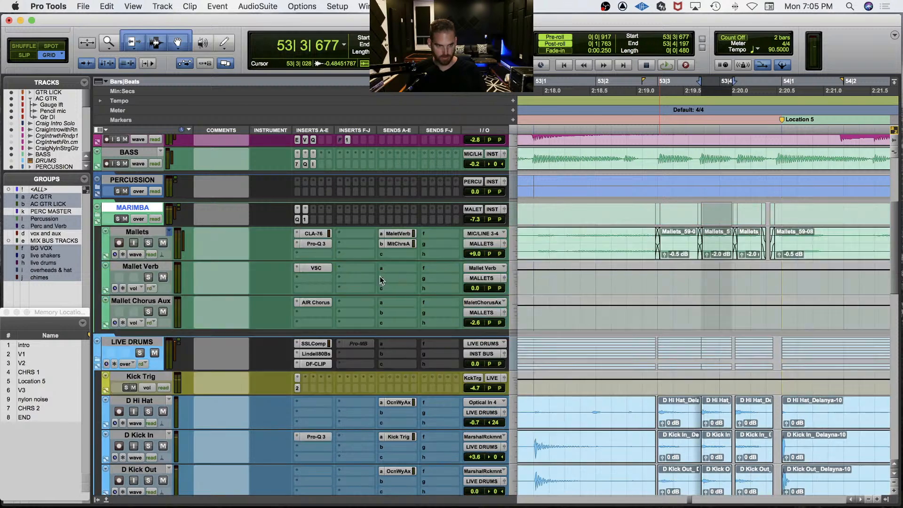
Step: Select the Mallets_59-03 clip and drag it slightly later
key("super+bracketright")
key("super+bracketright")
key("super+bracketright")
key("space")
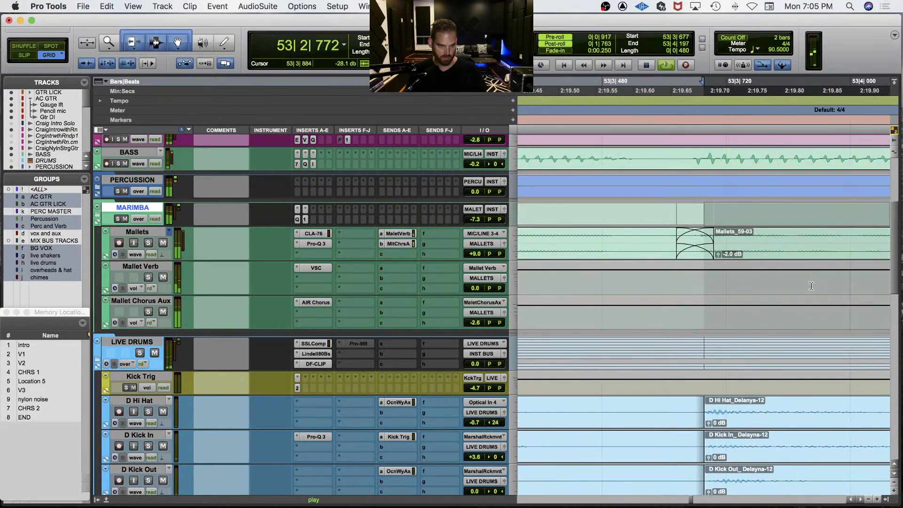
key("space")
left_click(663, 237)
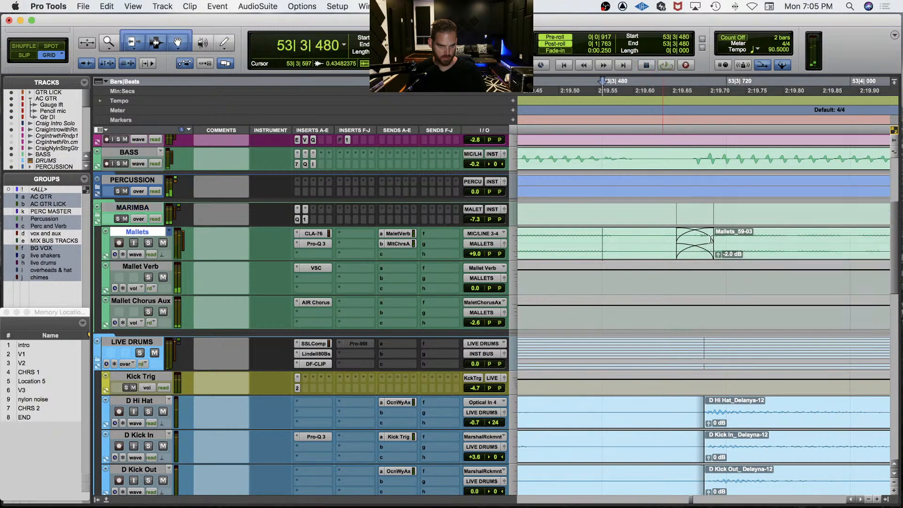
left_click(795, 259)
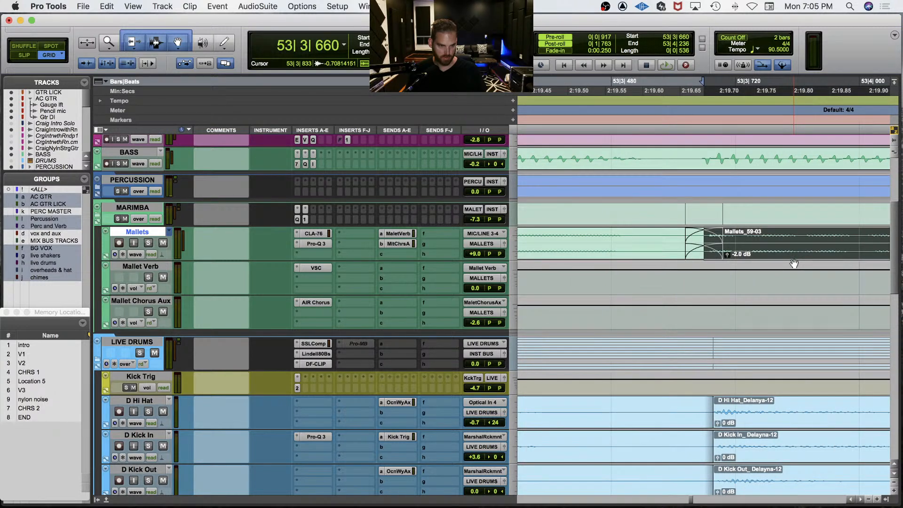
scroll(756, 250, "right", 5)
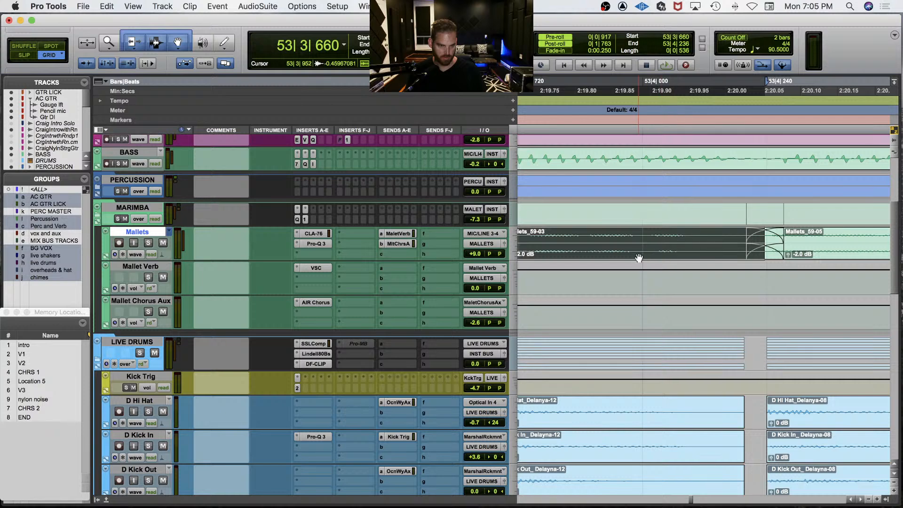
scroll(639, 258, "left", 3)
left_click_drag(654, 257, 659, 257)
Step: Undo the grid-locked move, switch to Slip mode, and select the Mallets clip from 53|3|587
key("super+z")
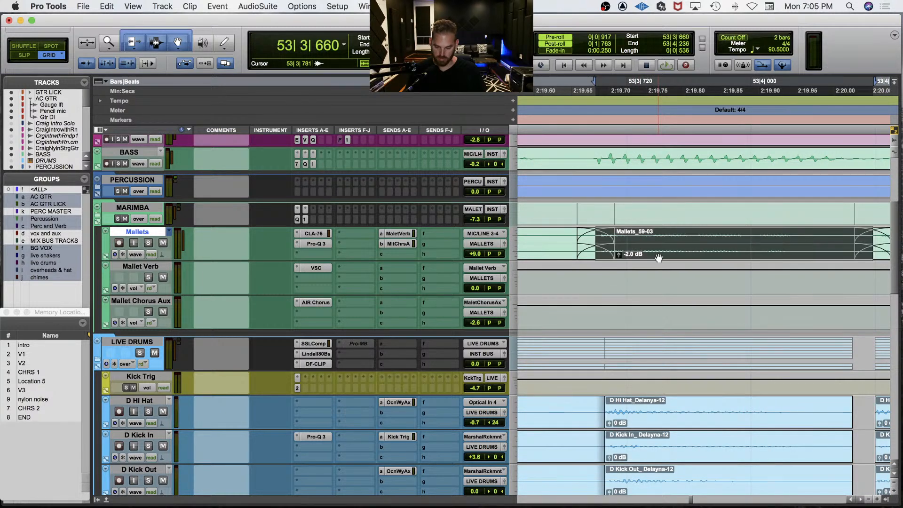
key("F2")
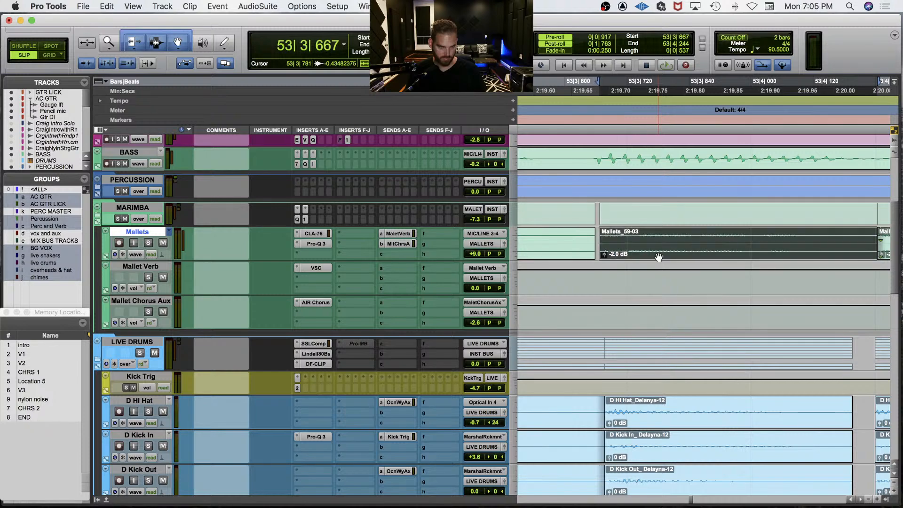
key("r")
left_click(629, 238)
key("space")
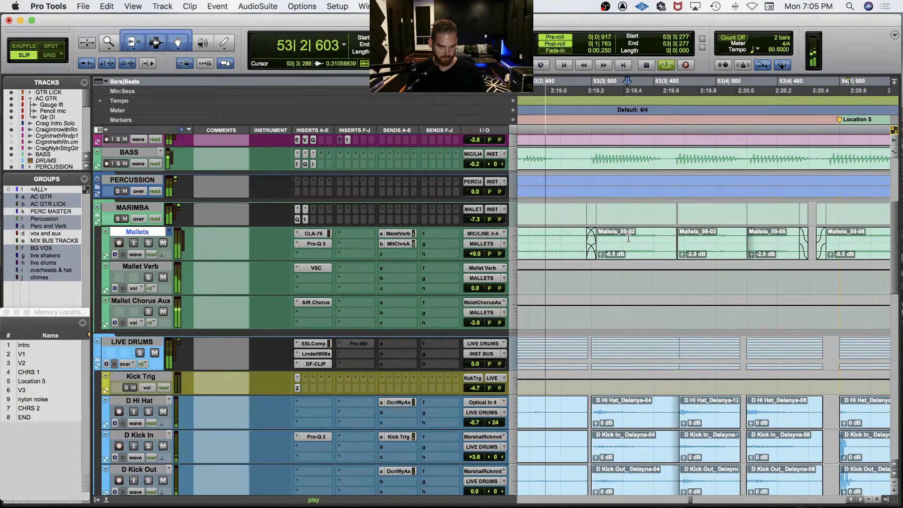
key("space")
left_click(670, 234)
left_click_drag(671, 234, 752, 235)
Step: Open Beat Detective, solo Mallets and zoom in on its clip edit near 53|3
key("super+8")
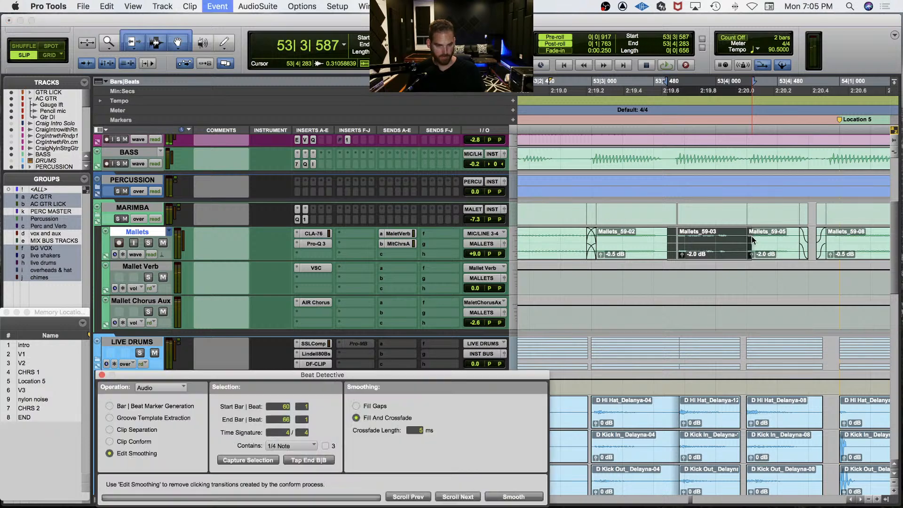
key("space")
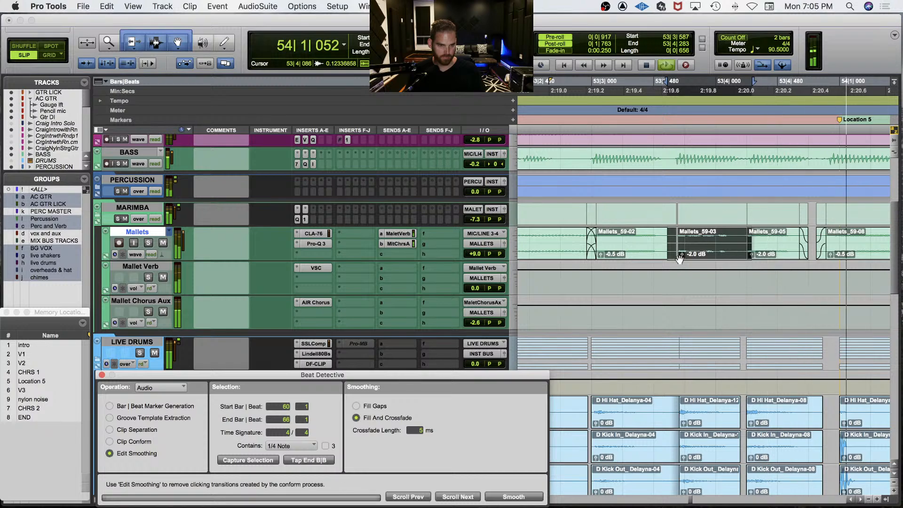
key("shift+s")
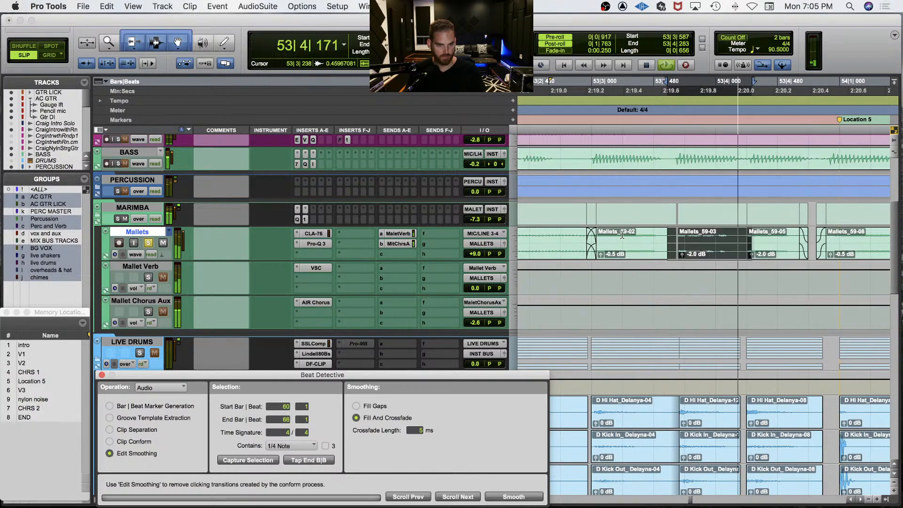
left_click(659, 233)
key("super+bracketright")
key("super+bracketright")
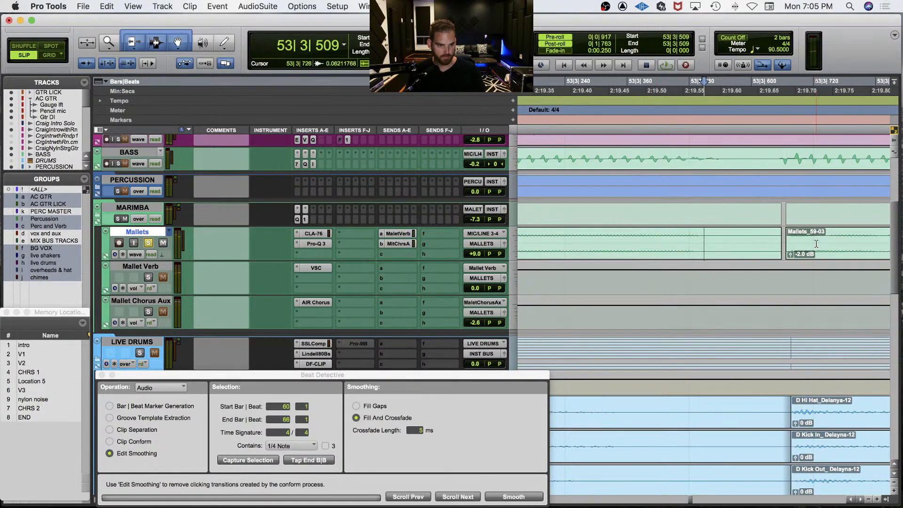
key("F7")
left_click_drag(776, 236, 792, 239)
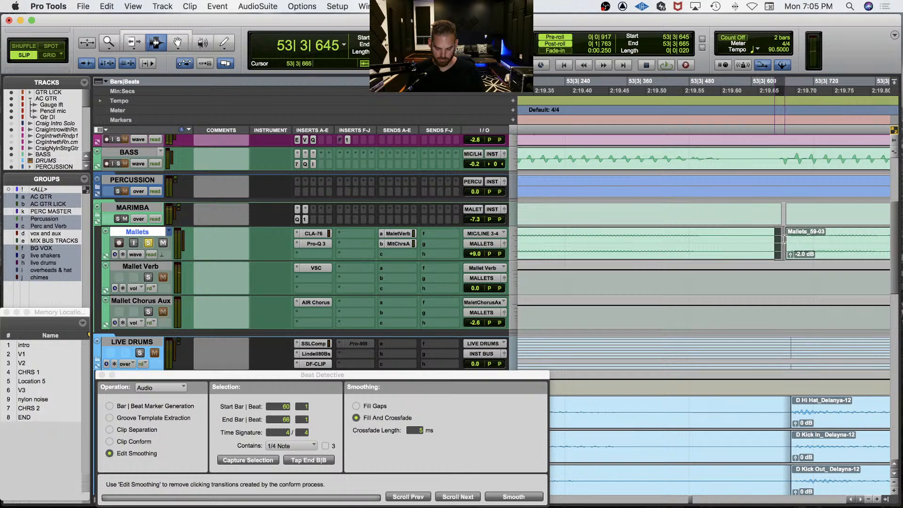
left_click(684, 233)
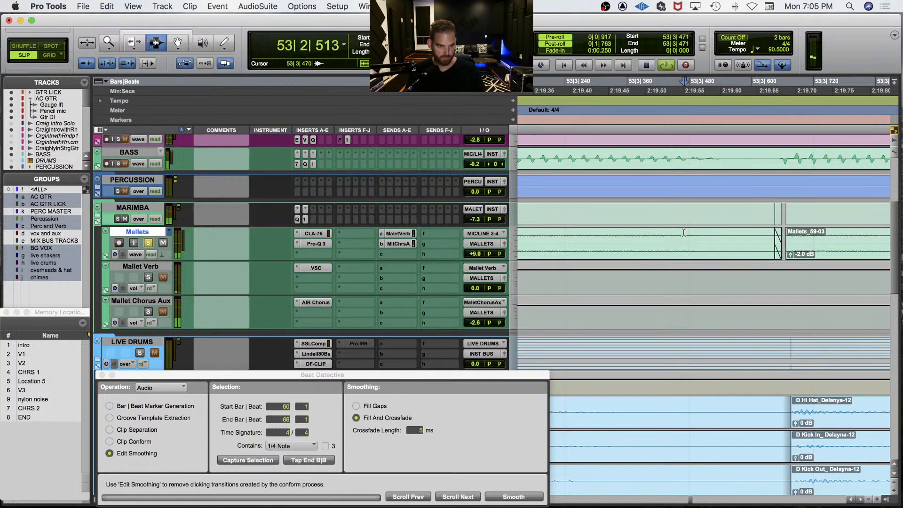
key("super+z")
key("space")
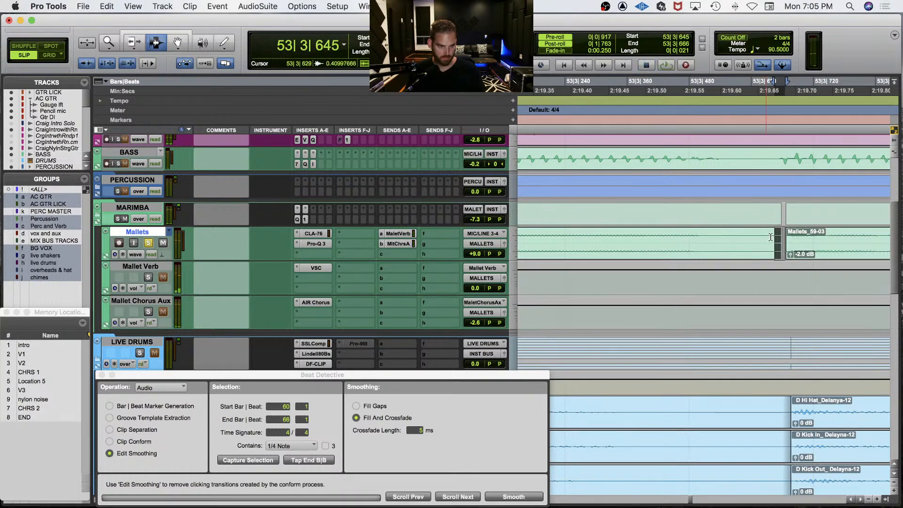
Step: Crossfade the Mallets clip boundary and audition it both soloed and in the mix
left_click_drag(767, 234, 801, 235)
key("f")
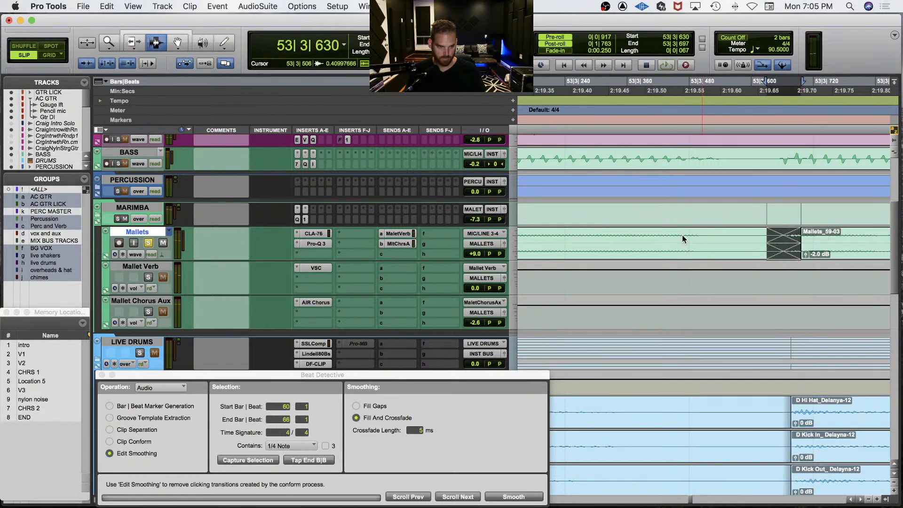
left_click(683, 236)
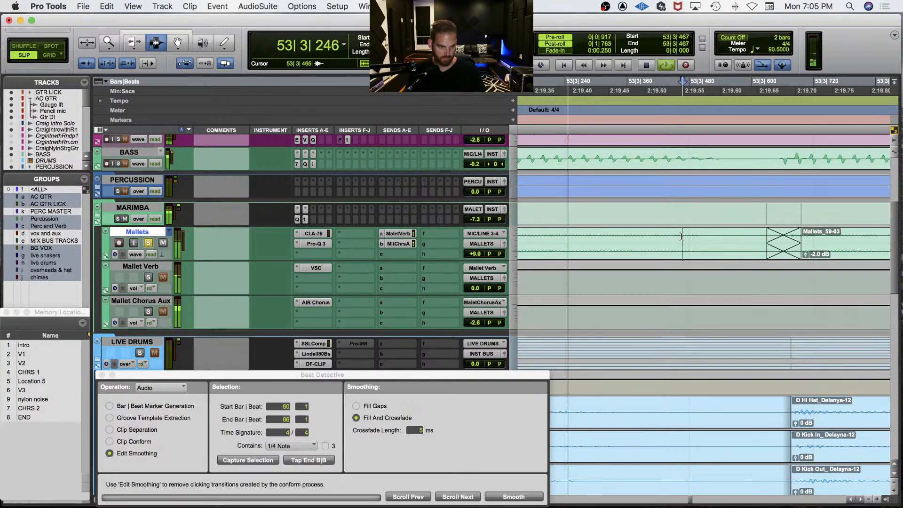
key("r")
key("r")
key("r")
key("space")
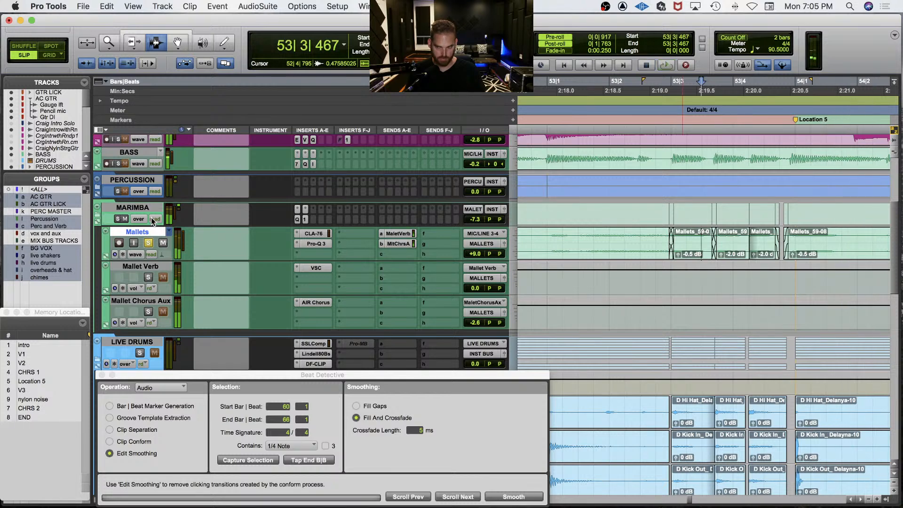
left_click(148, 243)
key("space")
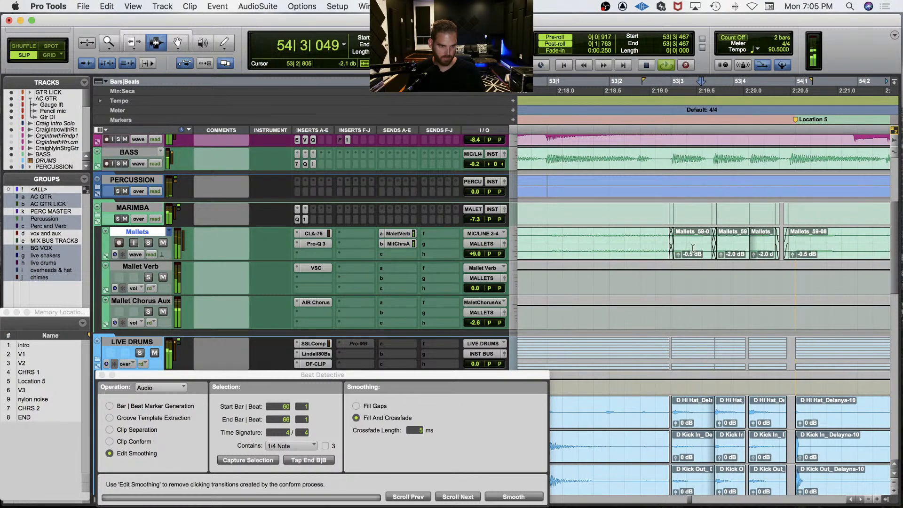
key("shift+s")
key("space")
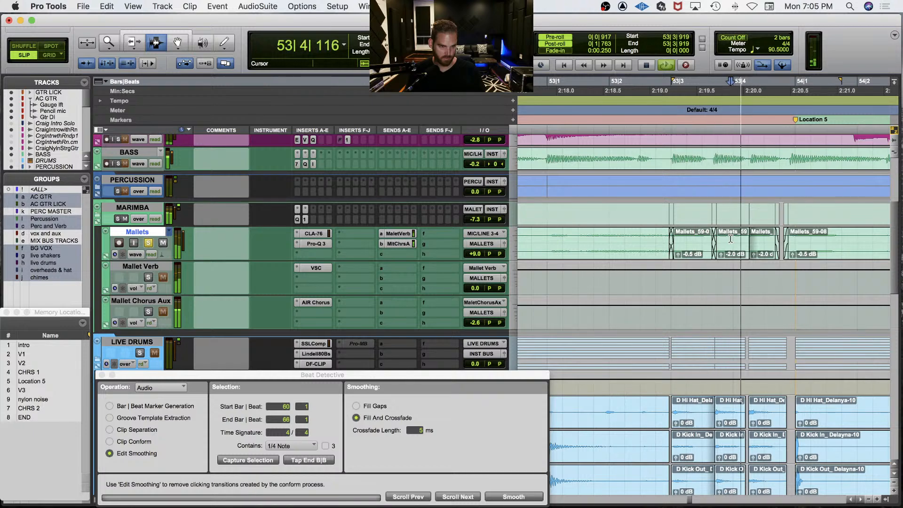
key("space")
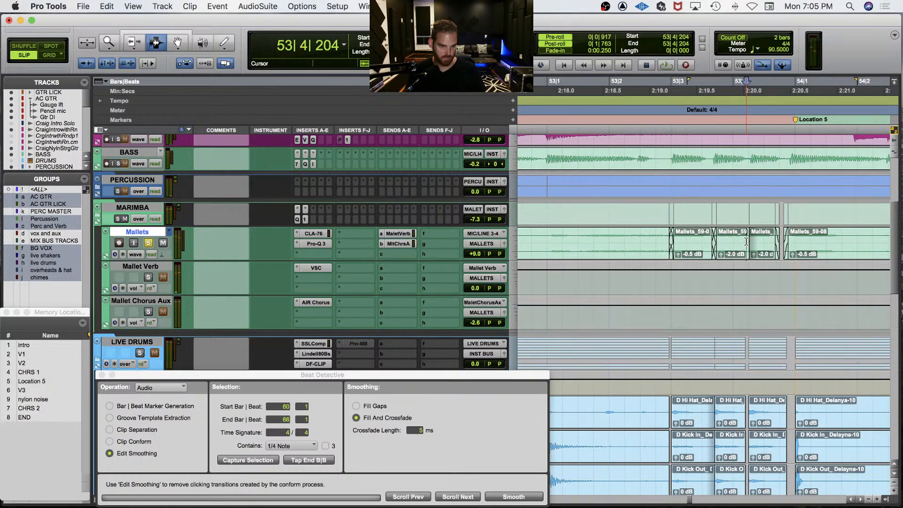
Step: Smooth the drum clip edits from 53|2|613 to 54|3|101 with Beat Detective
scroll(747, 242, "up", 3)
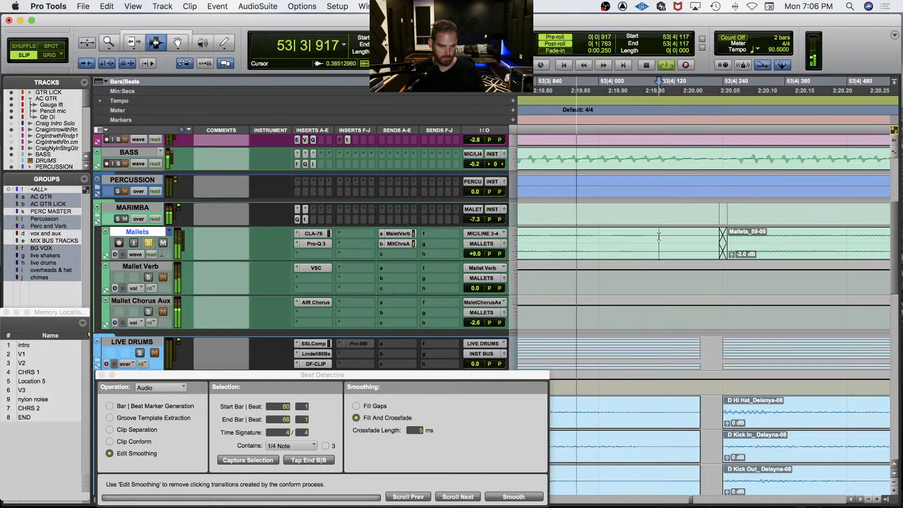
key("space")
scroll(616, 234, "down", 3)
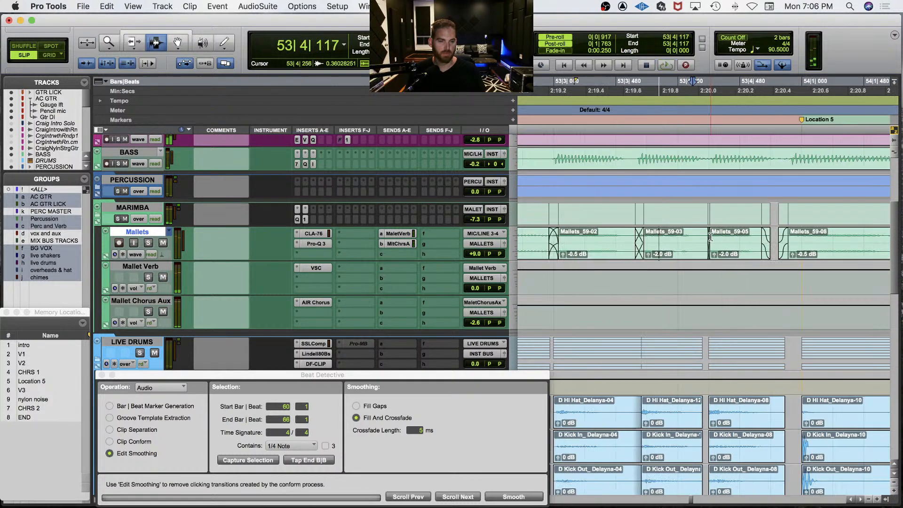
key("space")
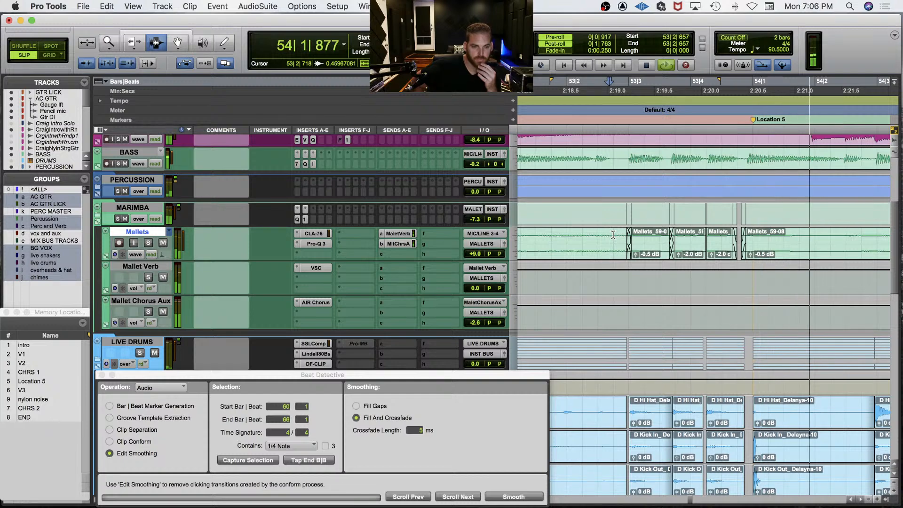
key("space")
scroll(609, 370, "down", 2)
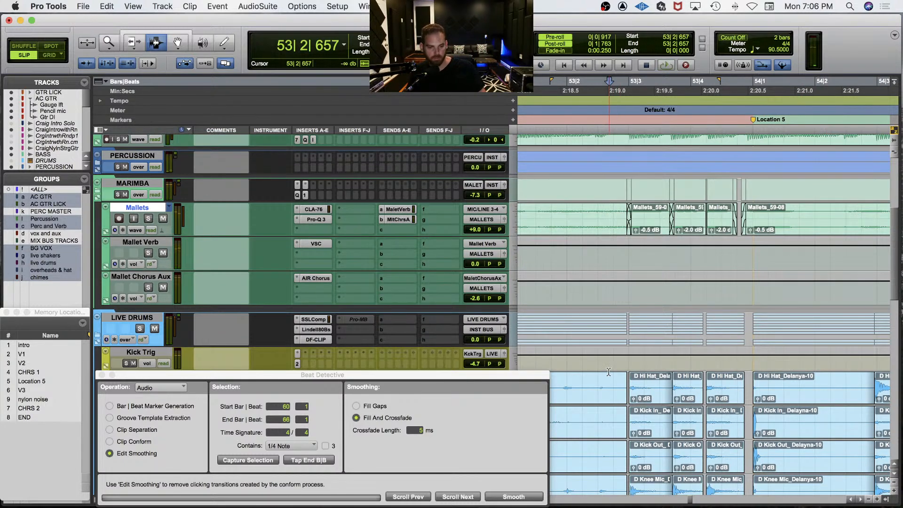
left_click(783, 401, "shift")
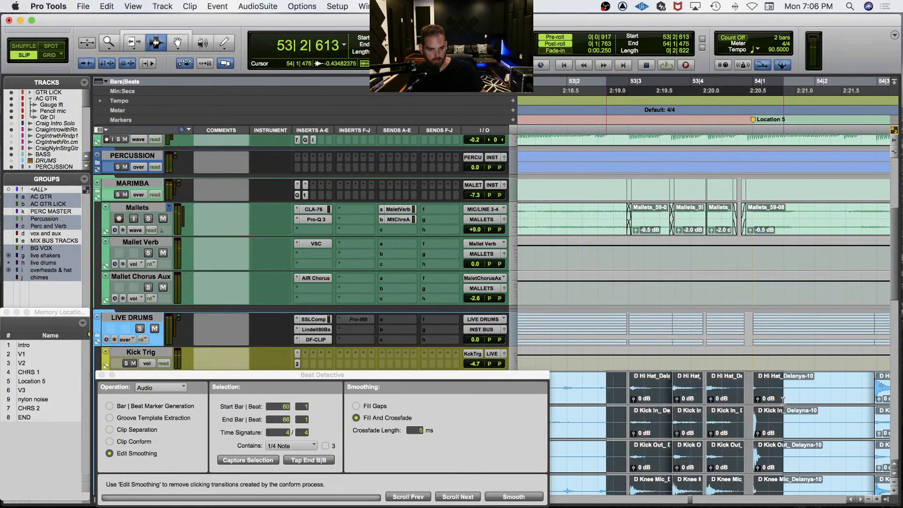
left_click(883, 384, "shift")
left_click(511, 497)
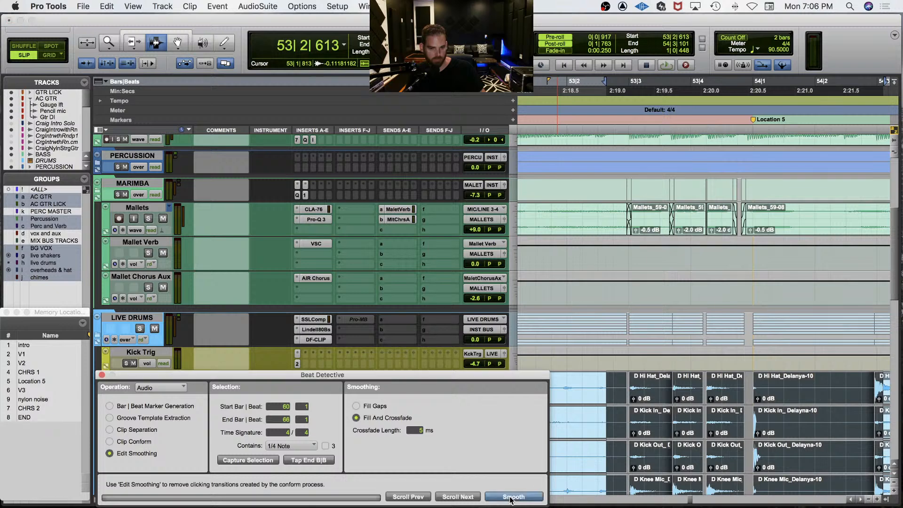
Step: Audition the smoothed drum edits across the D Hi Hat clip column
key("space")
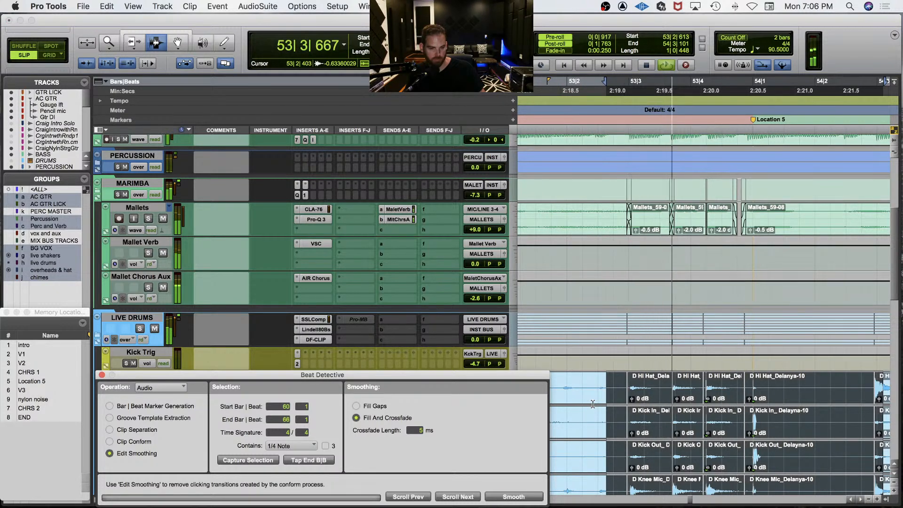
key("space")
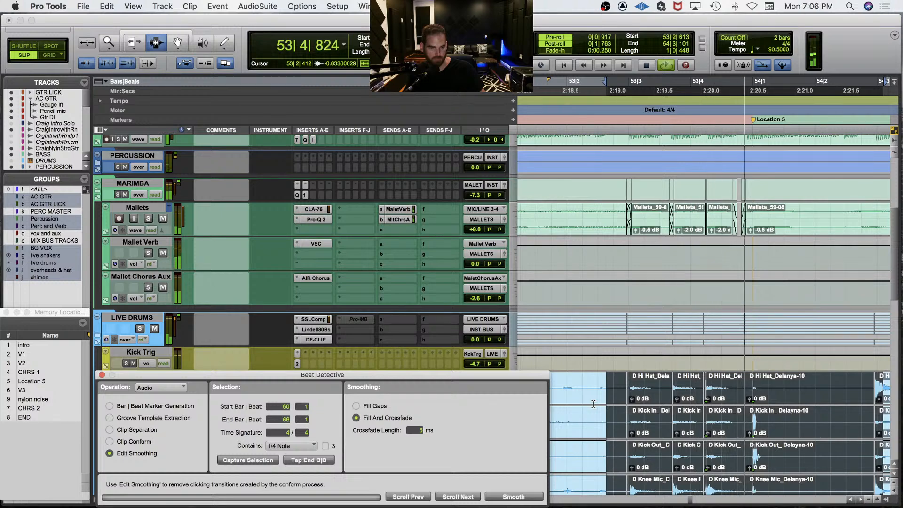
left_click(657, 384)
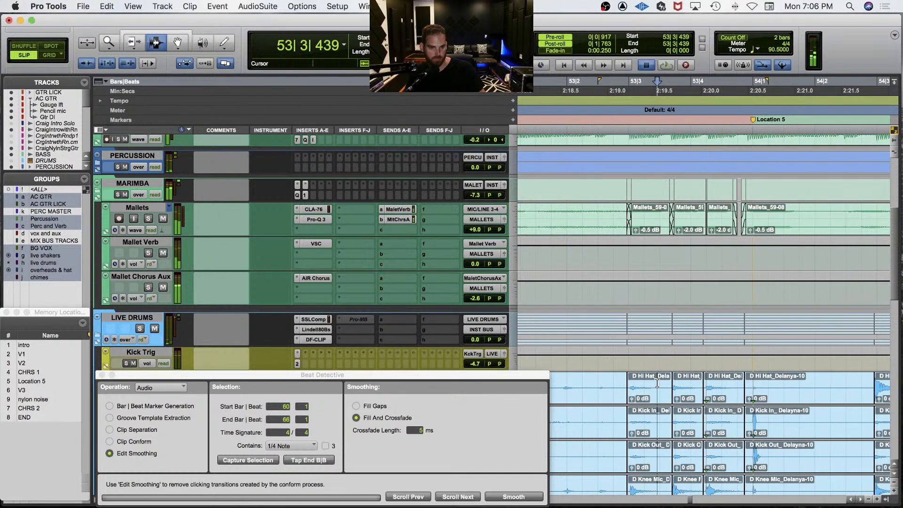
left_click(689, 396)
key("space")
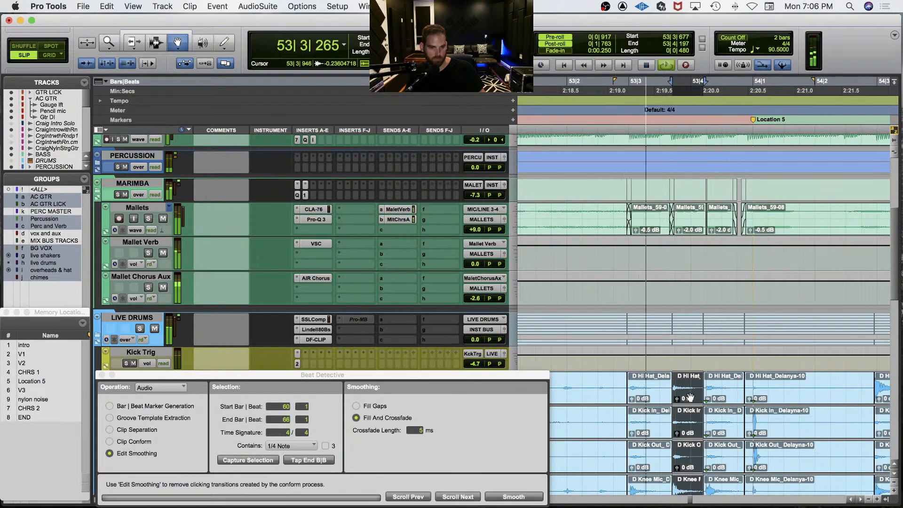
key("super+7")
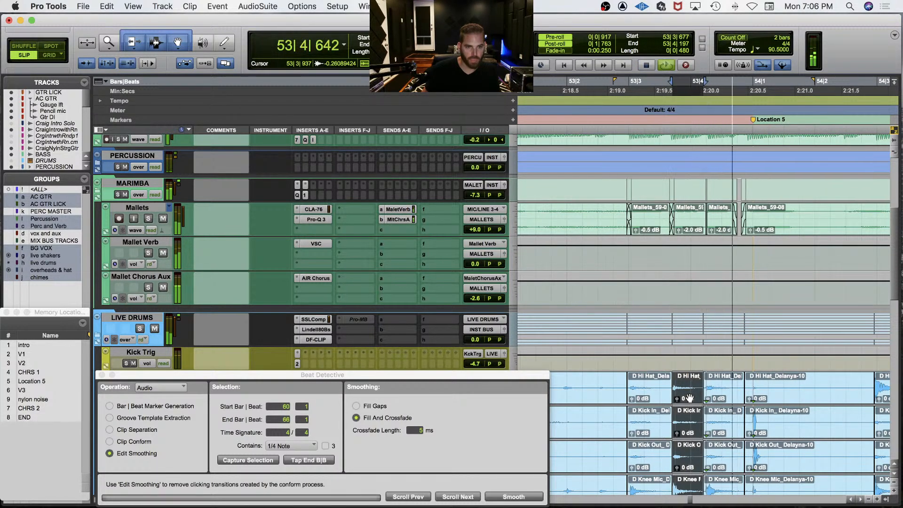
Step: Loop the Mallets and drum section to check it, then close Beat Detective
left_click(689, 234)
key("space")
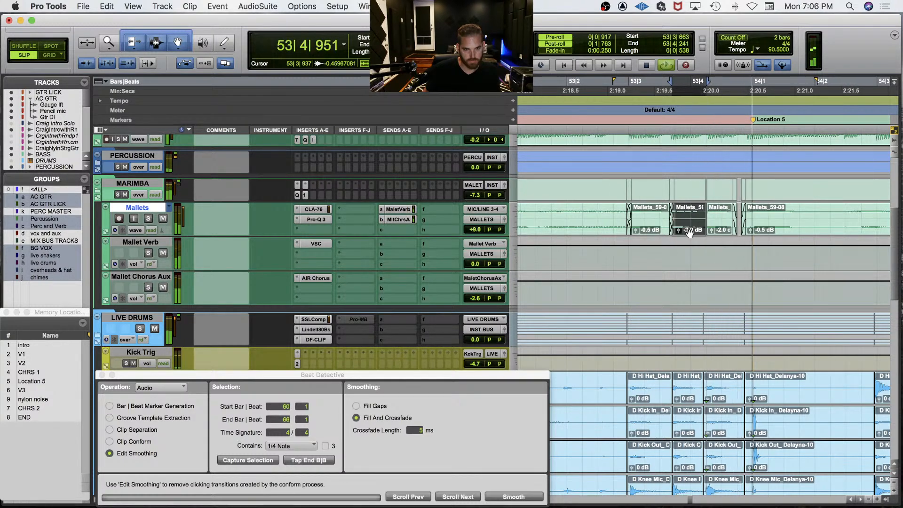
key("space")
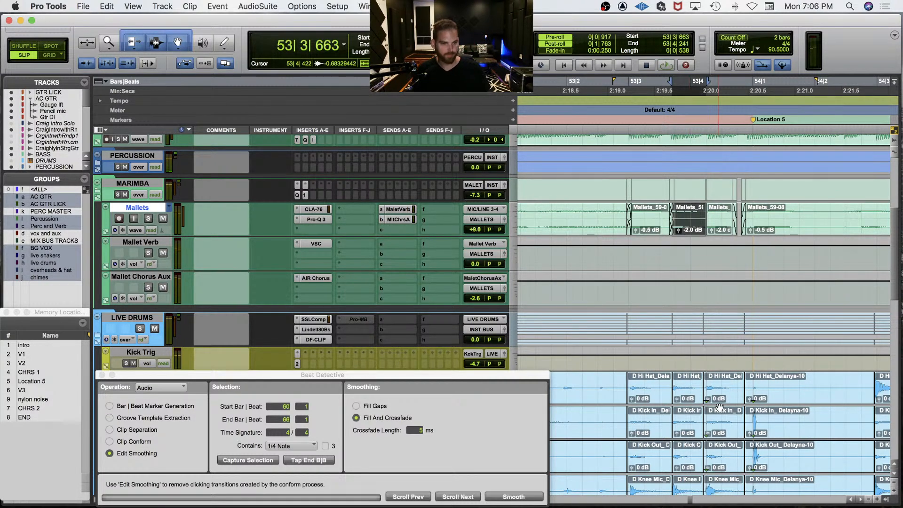
key("r")
key("r")
key("r")
scroll(725, 397, "down", 1)
key("F7")
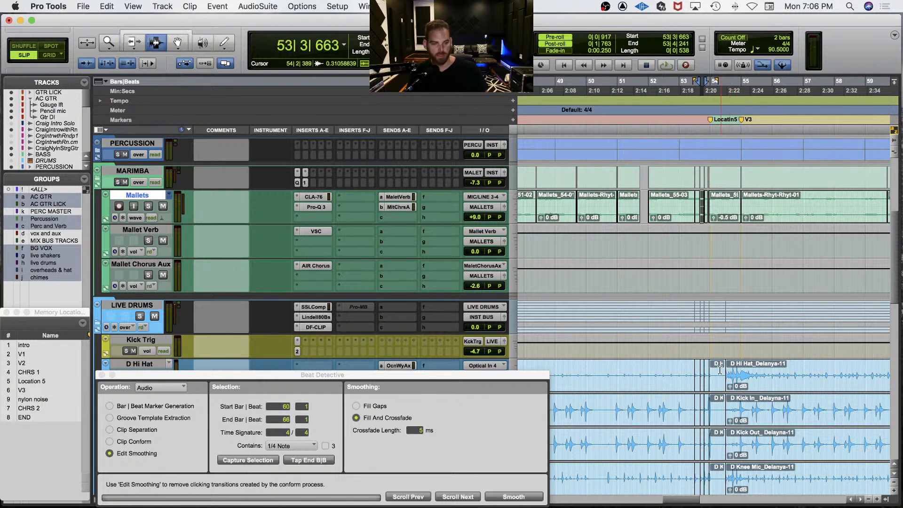
left_click(724, 371)
key("space")
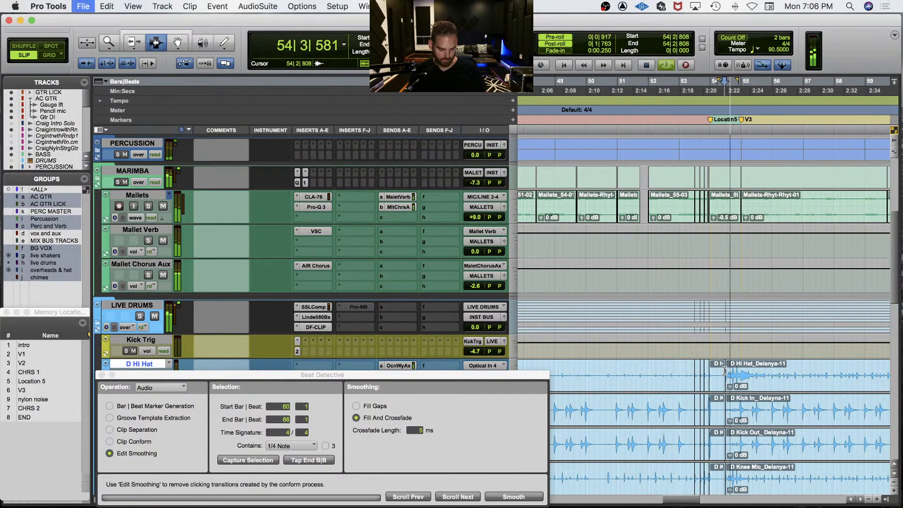
key("super+8")
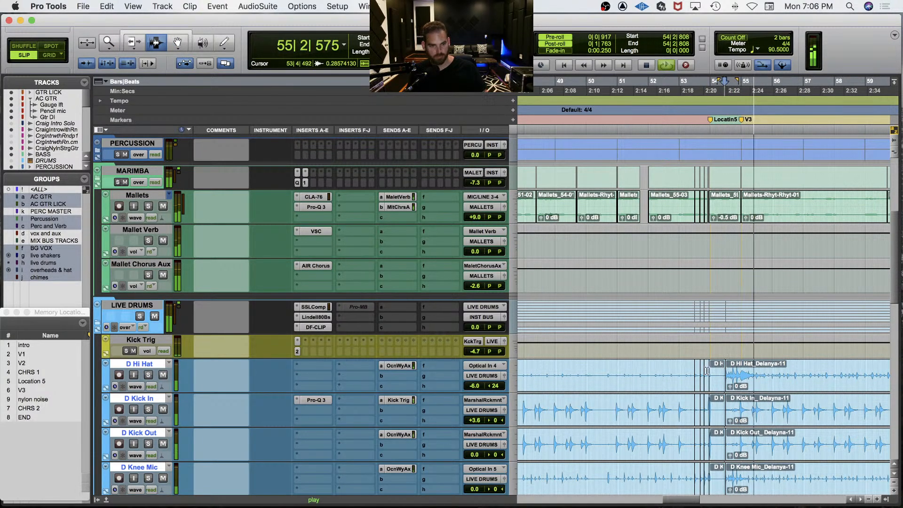
Step: Place the cursor near bar 59 in the Chimes tracks and collapse the Chimes folder track
left_click_drag(890, 368, 890, 371)
left_click(887, 372)
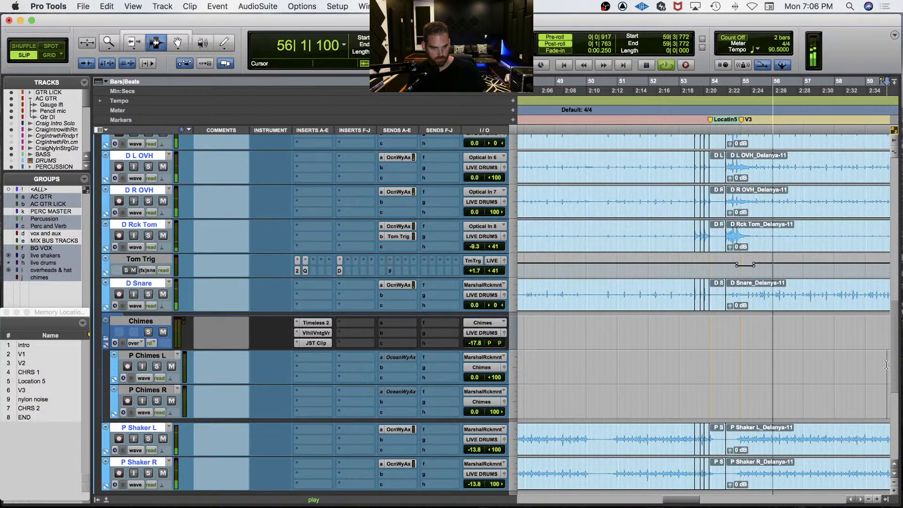
key("space")
scroll(188, 326, "down", 5)
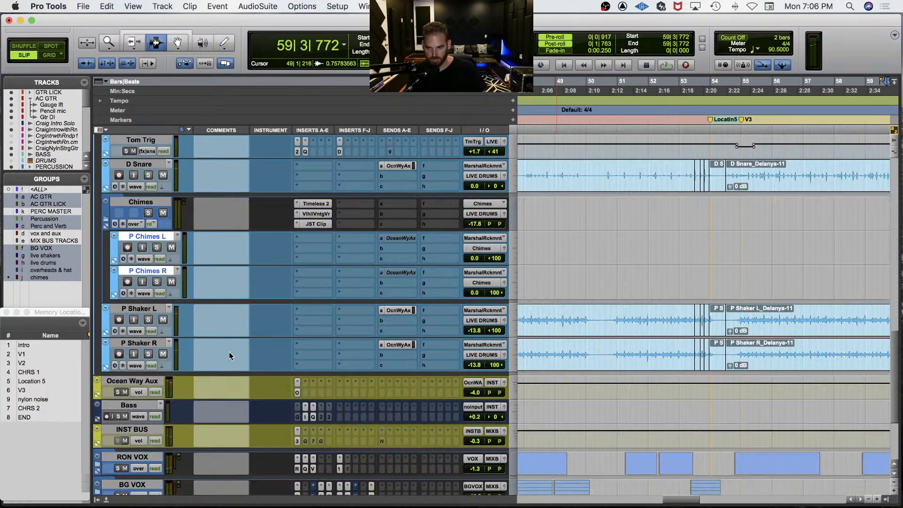
key("shift+f")
scroll(226, 314, "down", 2)
Step: Play from bar 54 beat 2 in the P Shaker L clip, scrolled up to the overhead and Tom Trig tracks
key("space")
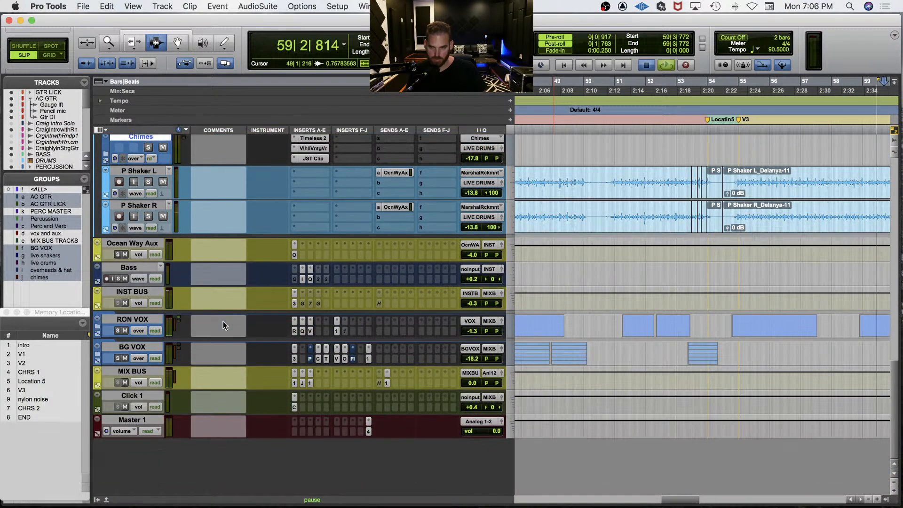
scroll(223, 301, "up", 2)
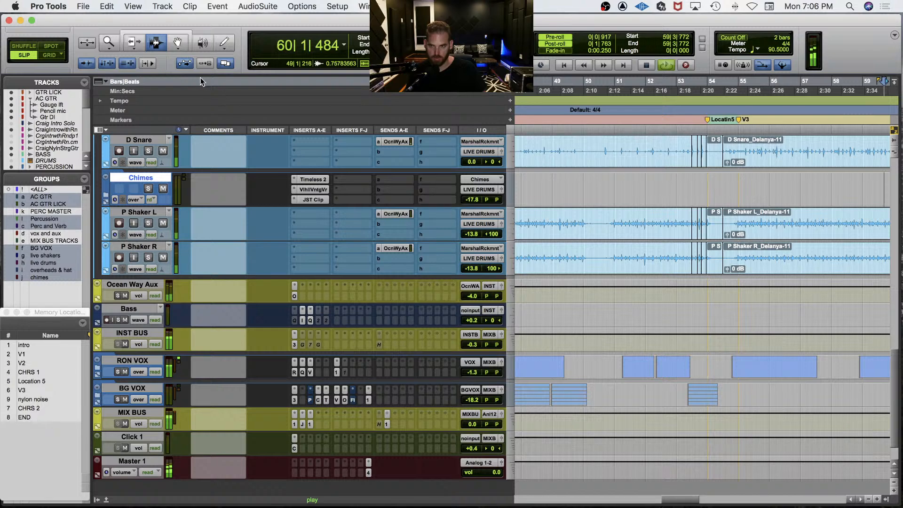
key("space")
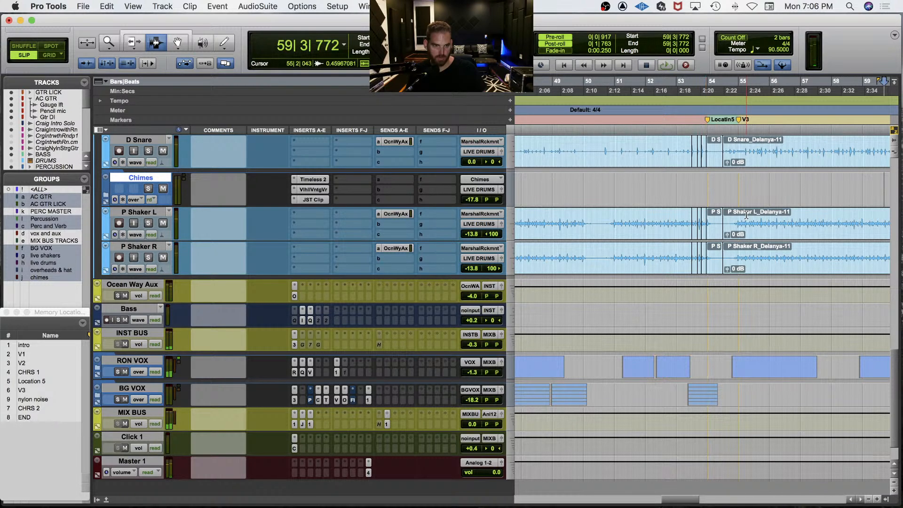
left_click(731, 216)
key("space")
left_click(716, 218)
scroll(209, 217, "up", 3)
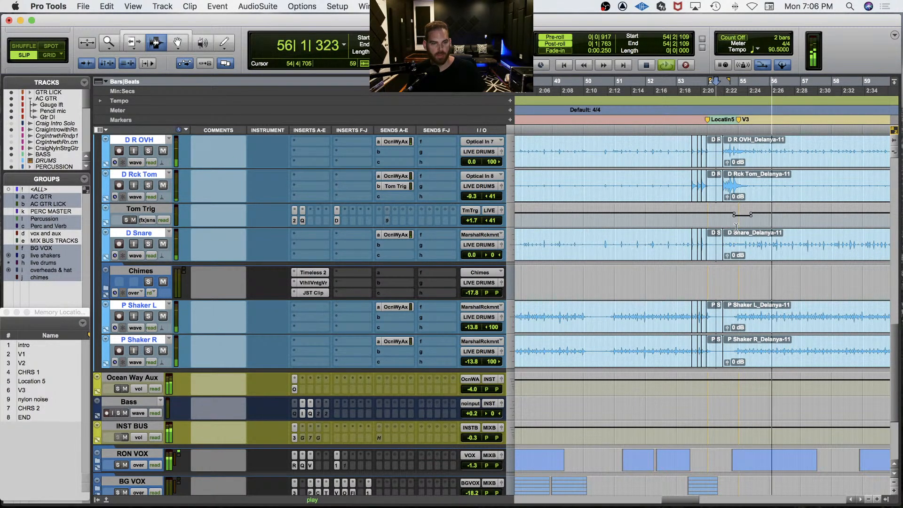
Step: Show Tom Trig's volume lane and trim its fader to +1.1 while listening
left_click(144, 220)
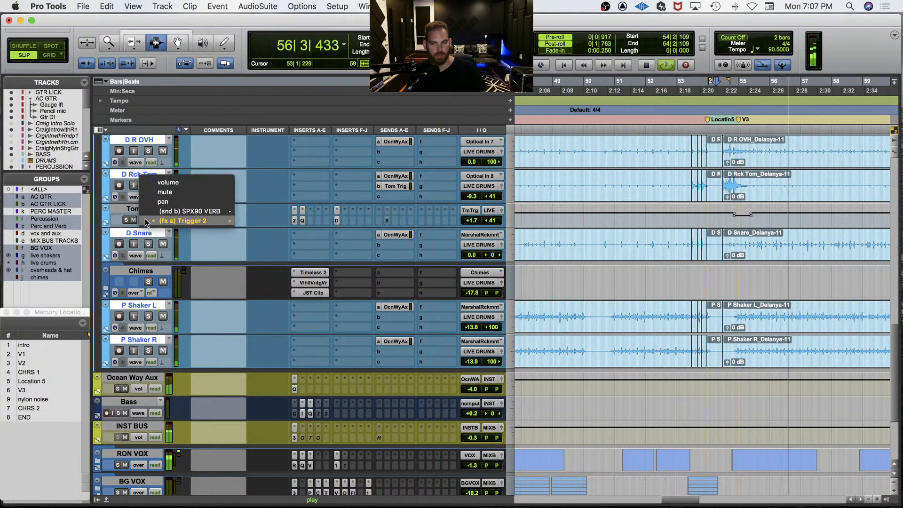
left_click(168, 182)
key("space")
left_click(481, 220)
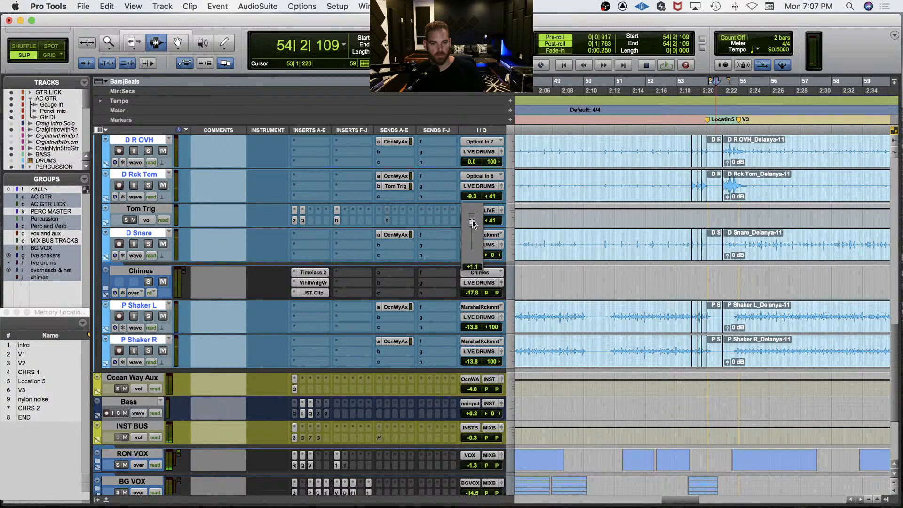
key("space")
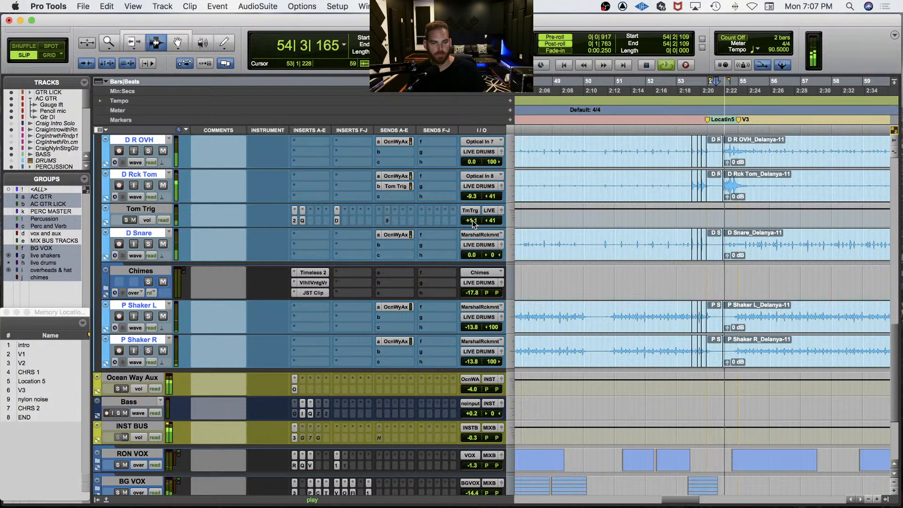
key("space")
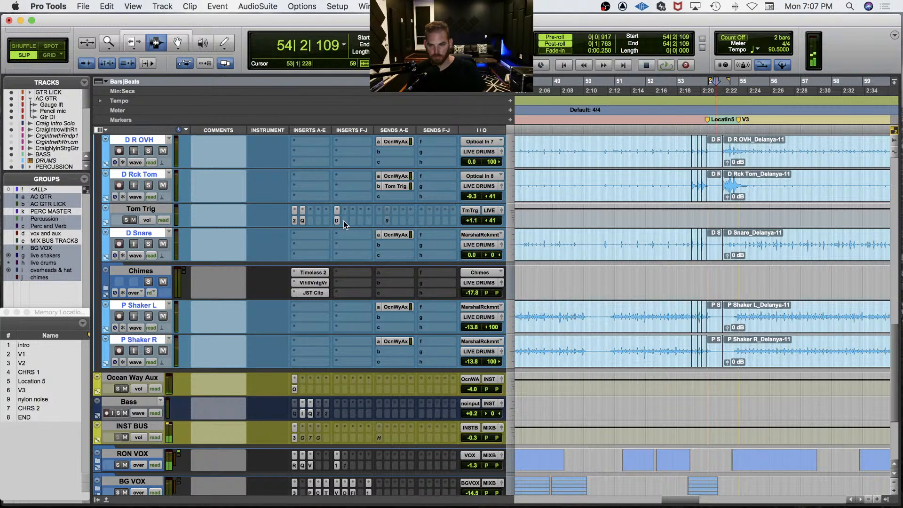
Step: Insert a mono D-Verb on Tom Trig through the plug-in search
left_click(345, 220)
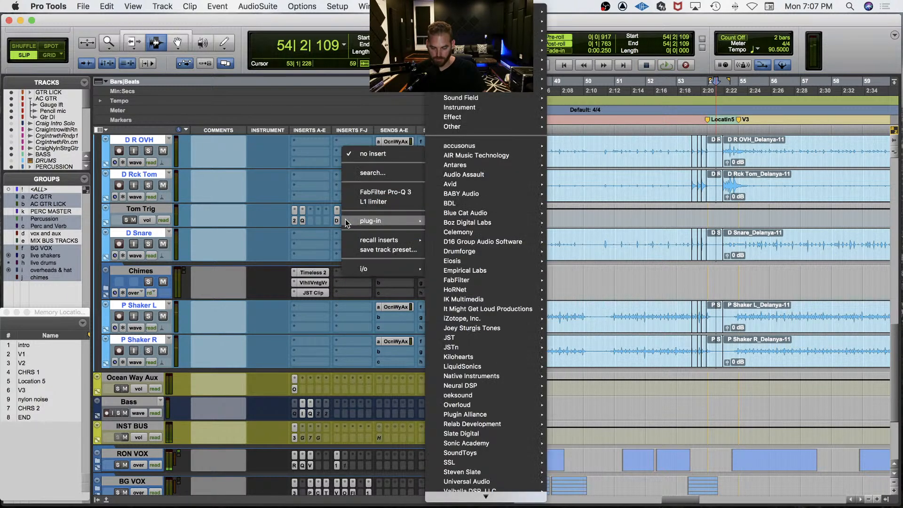
key("Escape")
left_click(345, 219, "super")
type("val")
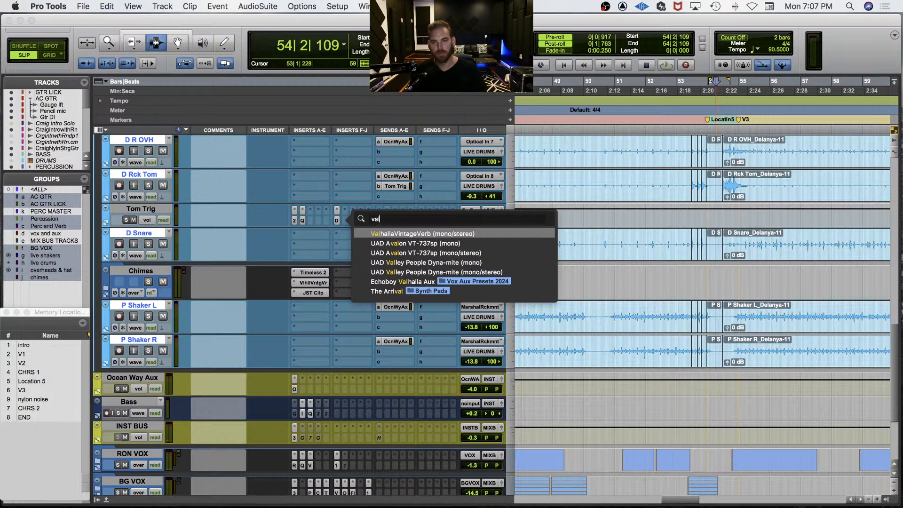
left_click(273, 244)
left_click(345, 219)
key("Escape")
left_click(345, 219, "super")
type("d-v")
key("Return")
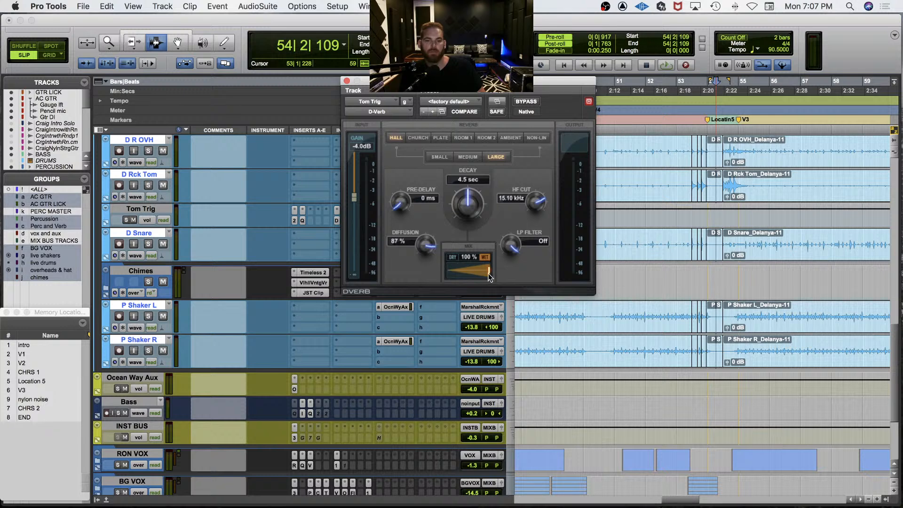
Step: Set the D-Verb input to 0 dB, mix to about 42% and size to Medium, then close it
key("space")
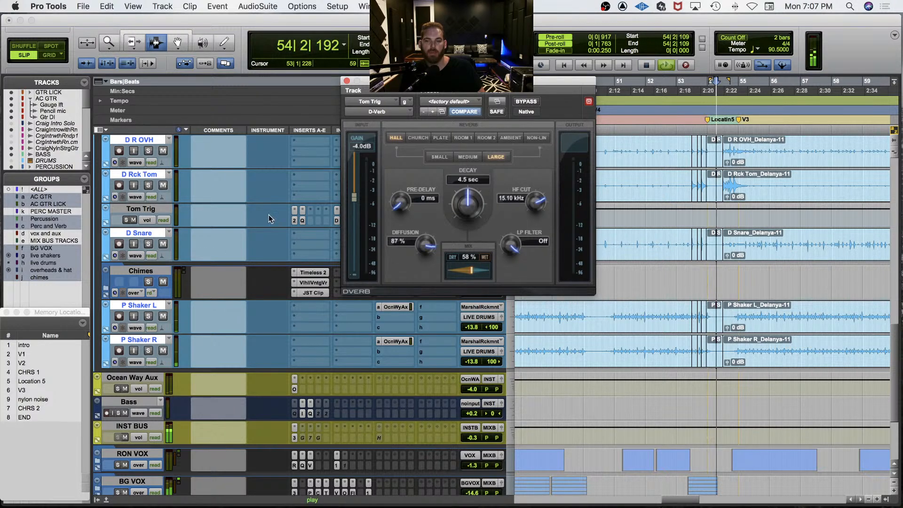
left_click_drag(354, 197, 356, 152)
key("space")
key("space")
mouse_move(462, 269)
left_mouse_down()
mouse_move(449, 273)
mouse_move(473, 263)
left_mouse_up()
key("space")
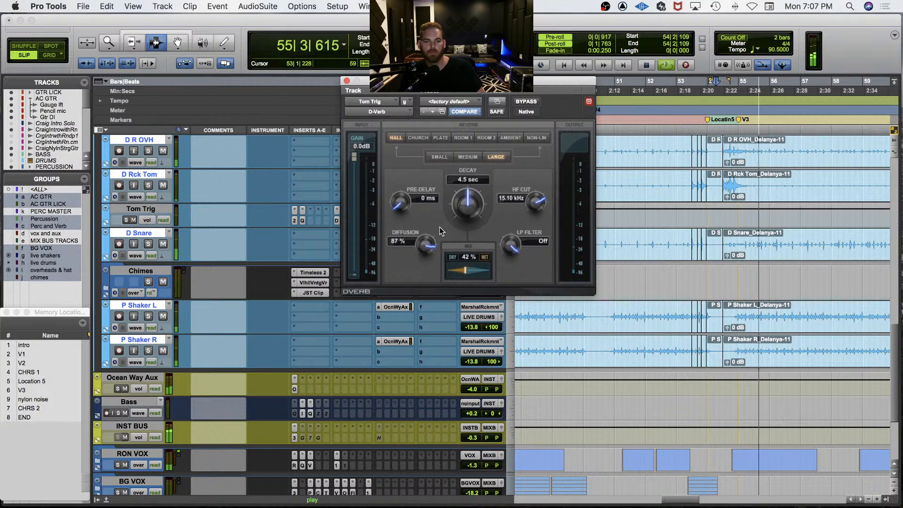
left_click(444, 157)
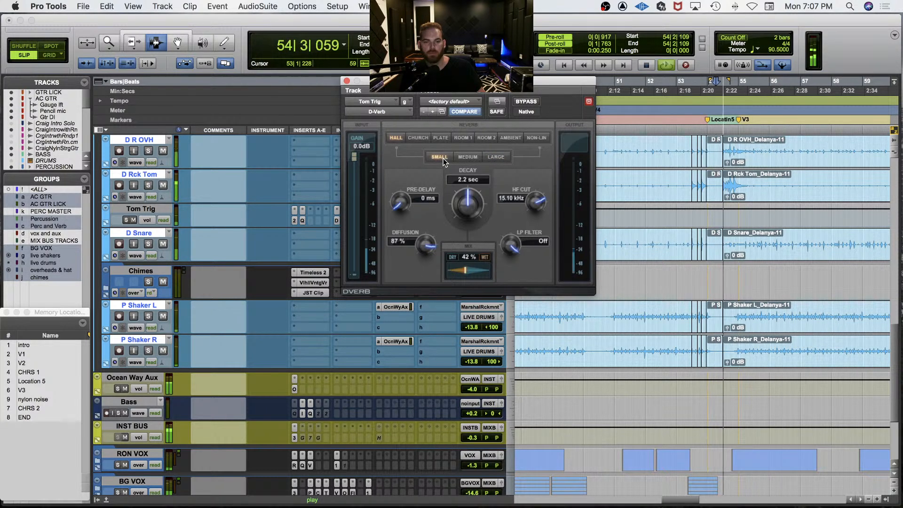
left_click(475, 162)
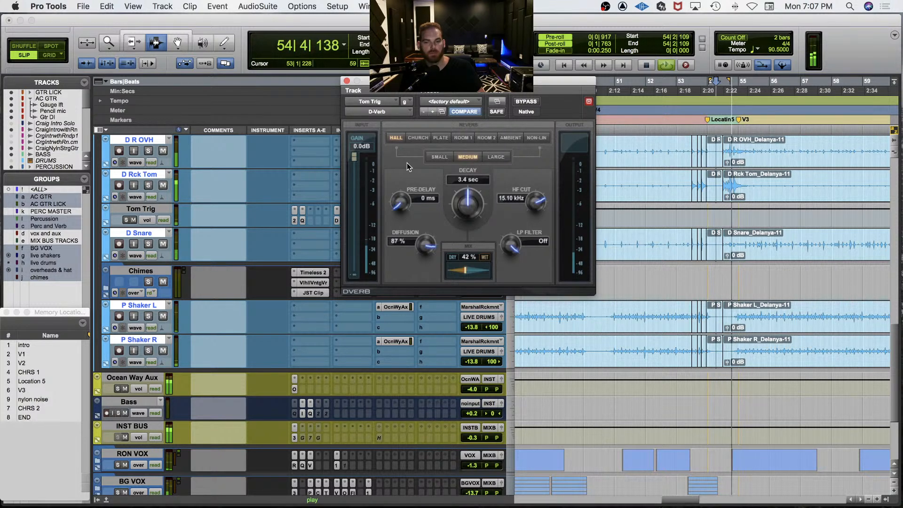
left_click(347, 80)
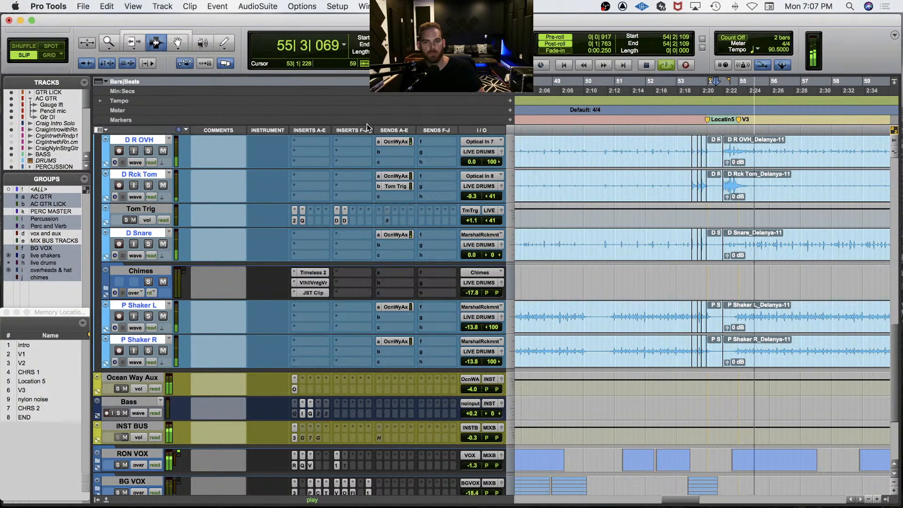
Step: Unmute Tom Trig and zoom in on the tom hit to audition it
key("space")
key("space")
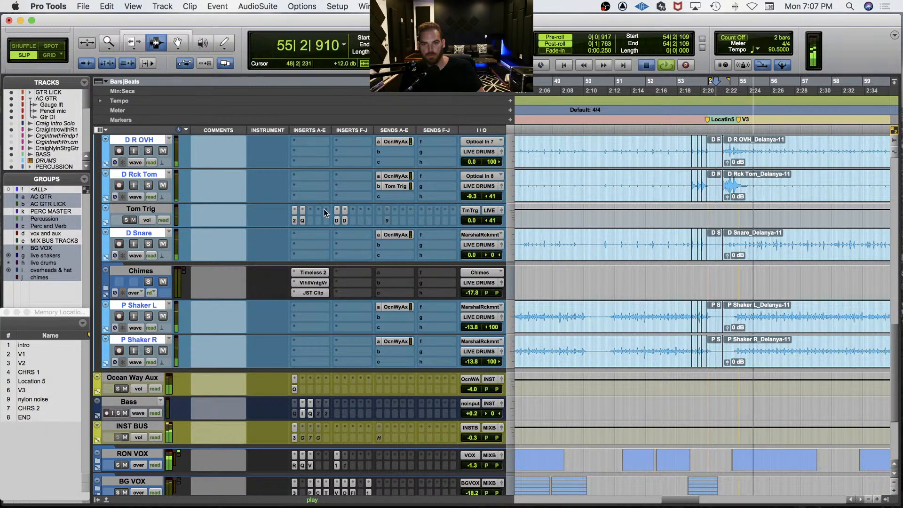
left_click(134, 220)
key("space")
key("space")
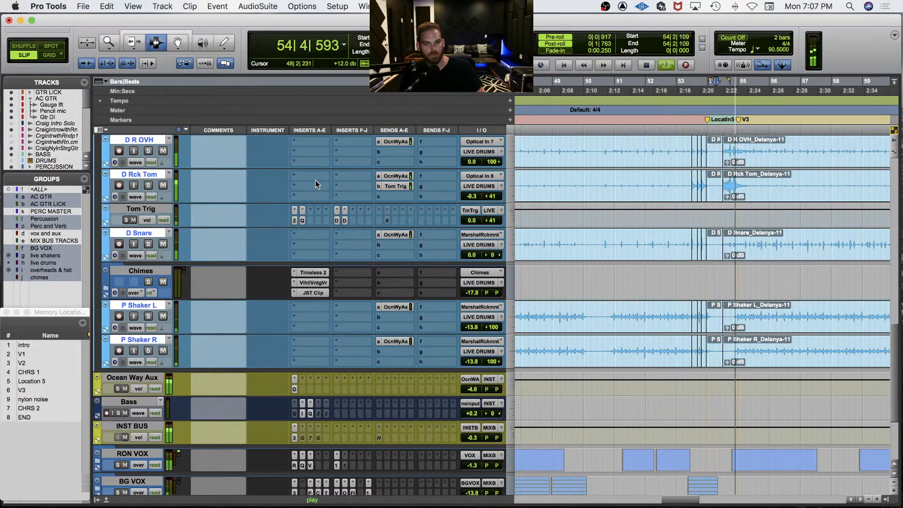
key("space")
left_click(148, 220)
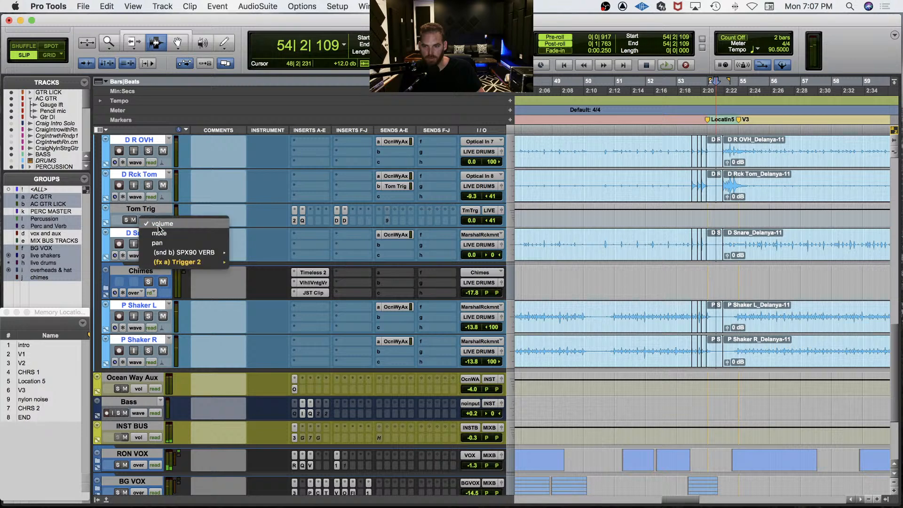
left_click(668, 276)
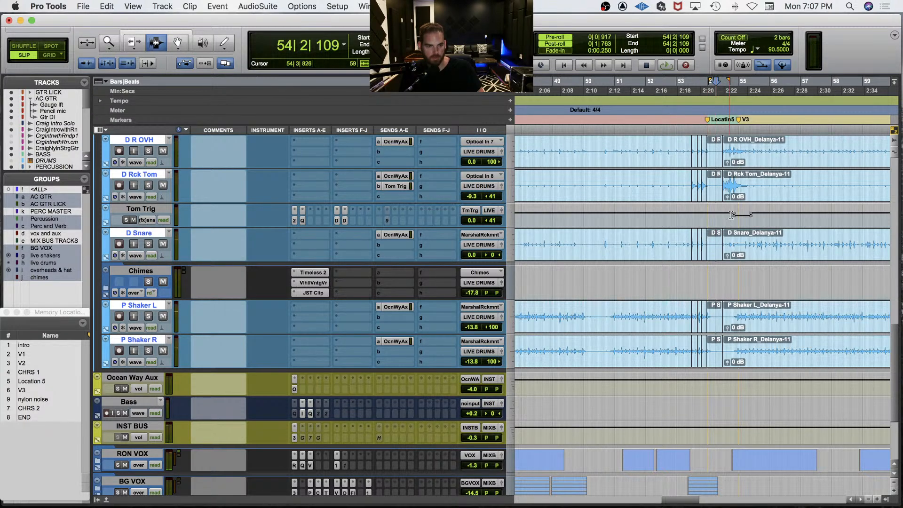
key("t")
key("t")
key("t")
key("t")
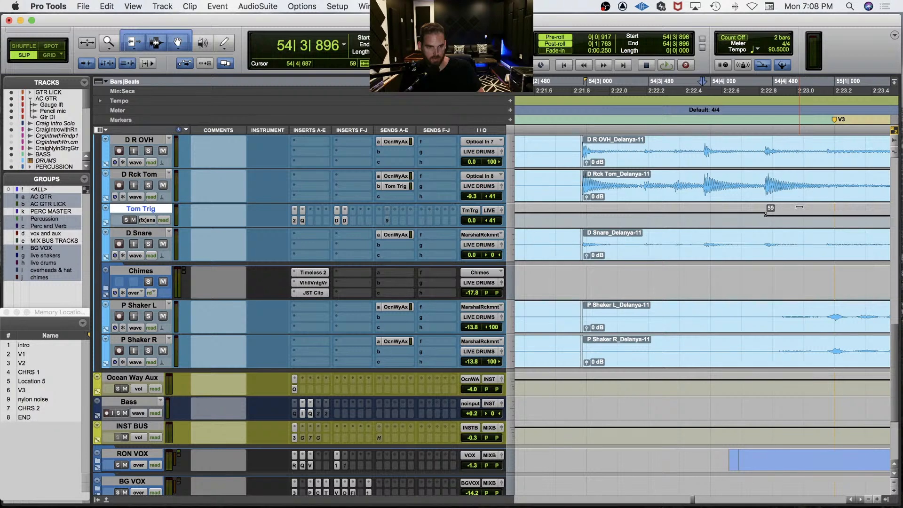
key("space")
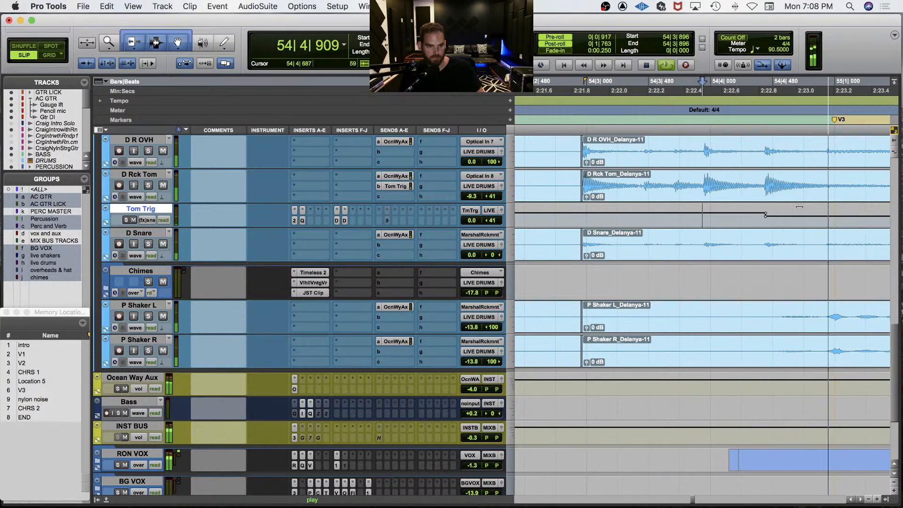
key("r")
key("space")
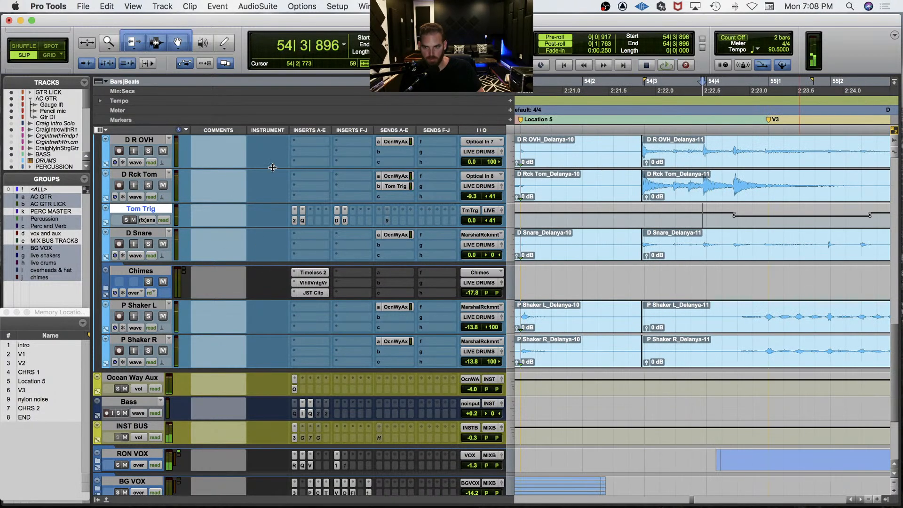
Step: Load FabFilter Pro-Q 3 on the D Rck Tom insert and play to watch the spectrum
left_click(326, 173)
left_click(385, 154)
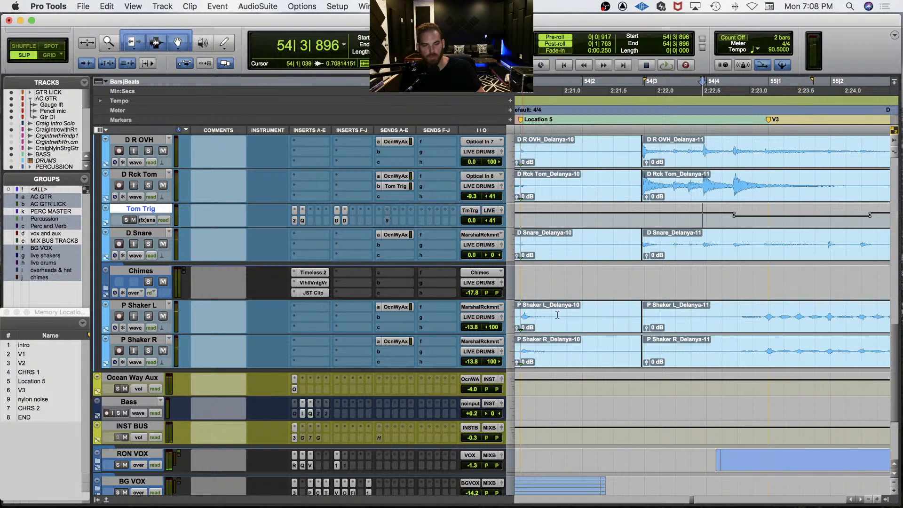
key("space")
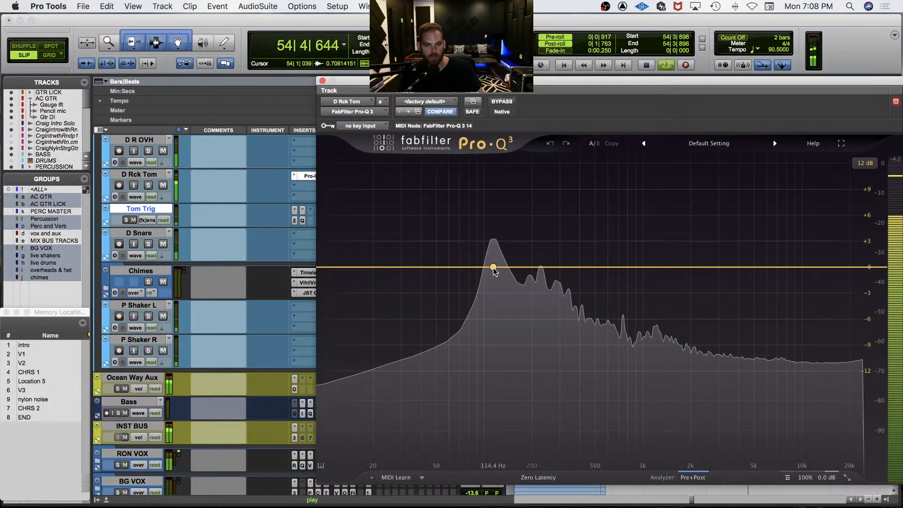
Step: Add a slight, narrowed cut around 118 Hz on the rack tom, auditioning it soloed
left_click_drag(493, 267, 496, 277)
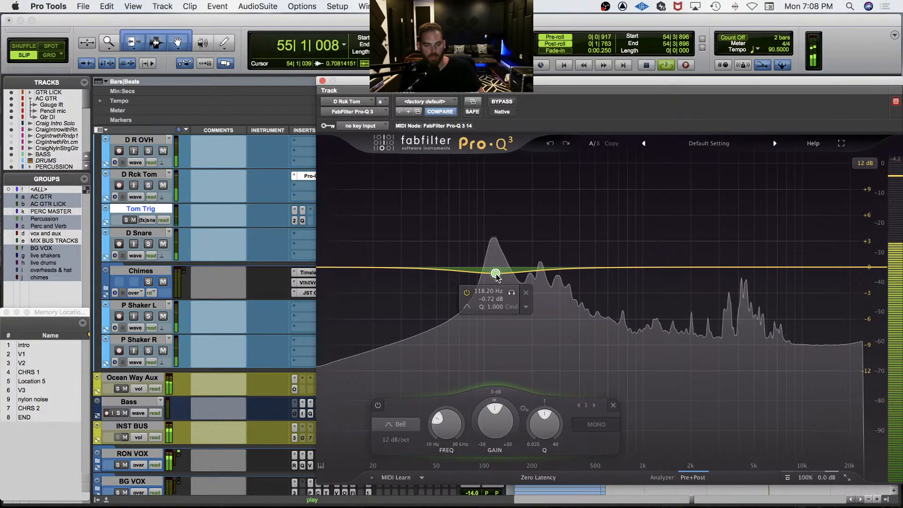
key("space")
mouse_move(495, 274)
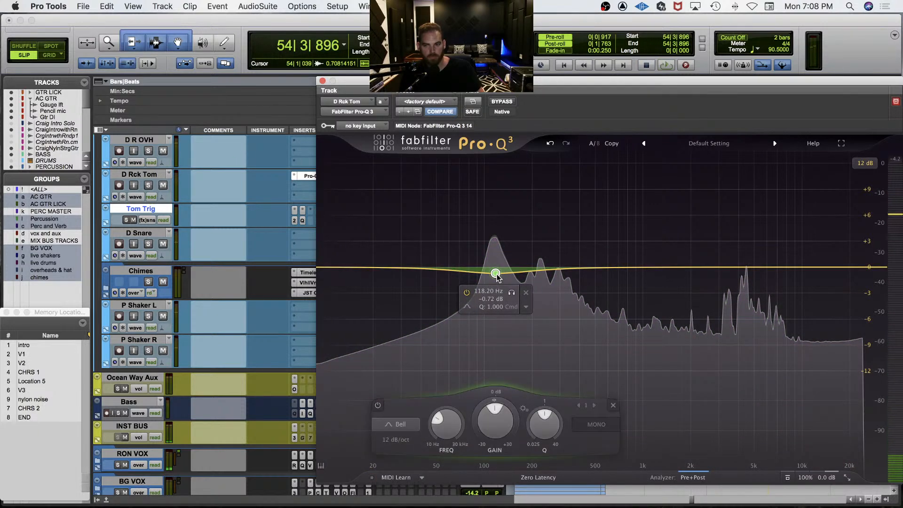
key("space")
left_click(148, 187)
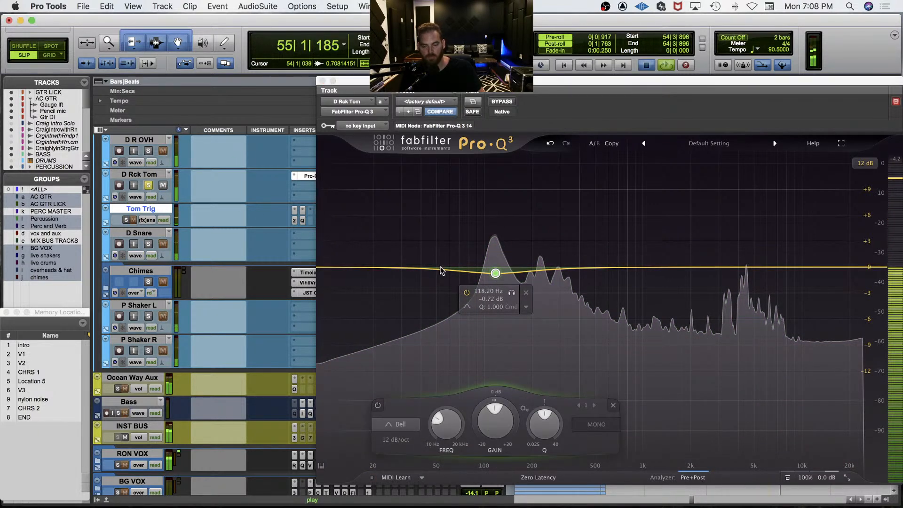
left_click_drag(546, 427, 541, 405)
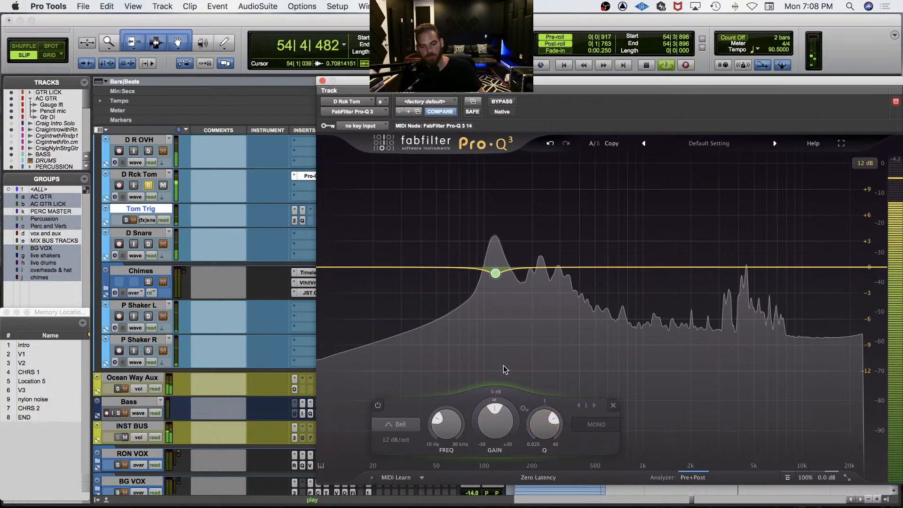
left_click(148, 185)
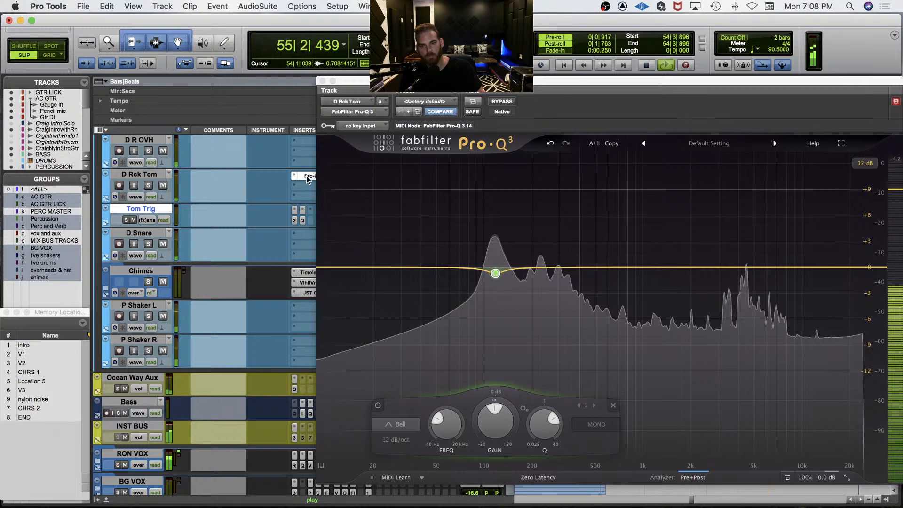
Step: Add a small boost near 3 kHz, A/B it by bypassing, then close the Pro-Q 3 window
left_click_drag(721, 268, 719, 255)
scroll(720, 254, "up", 5)
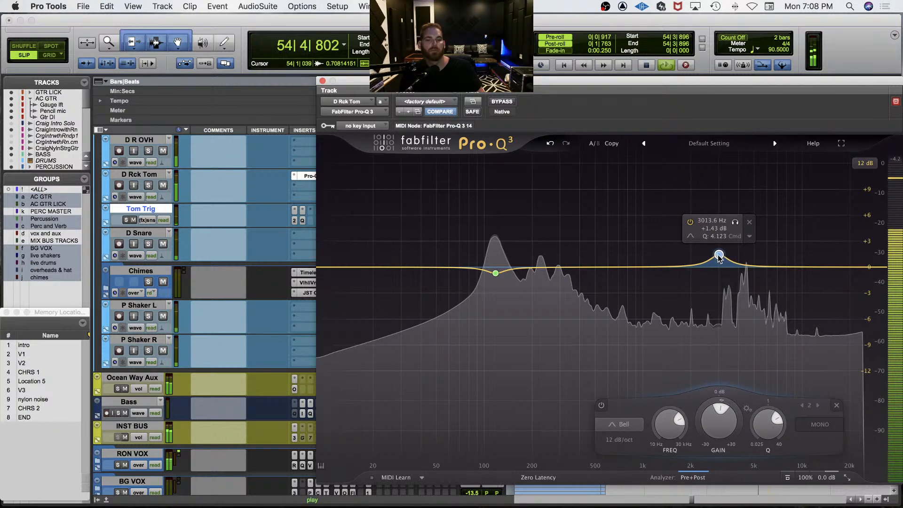
key("space")
scroll(624, 444, "up", 2)
key("space")
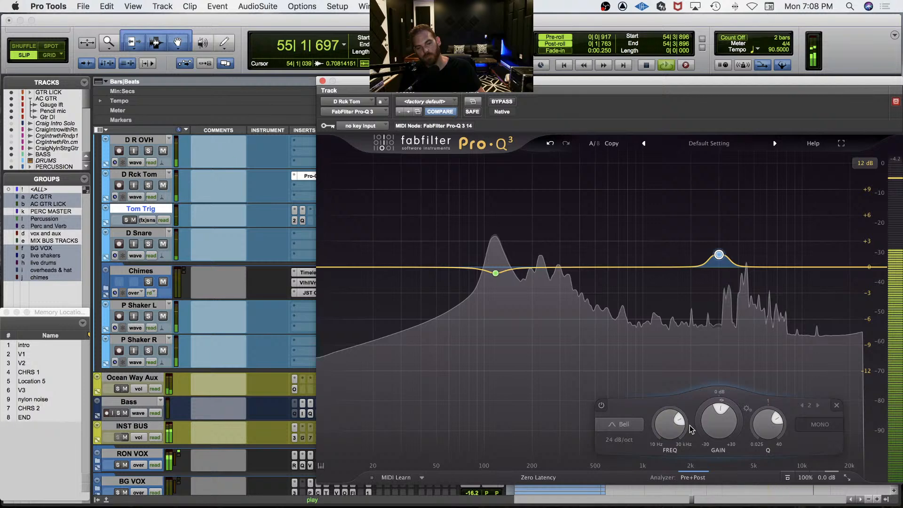
mouse_move(774, 431)
left_click(601, 405)
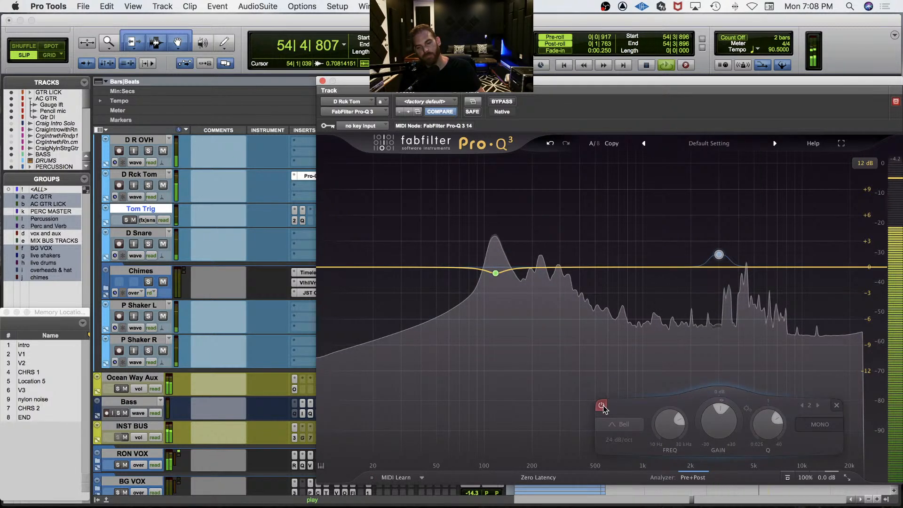
left_click(601, 405)
mouse_move(715, 427)
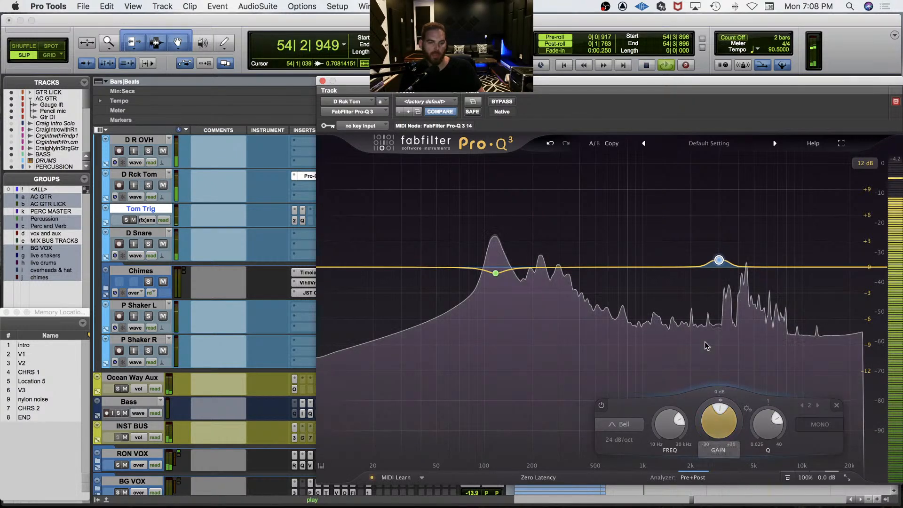
left_click(308, 178)
key("space")
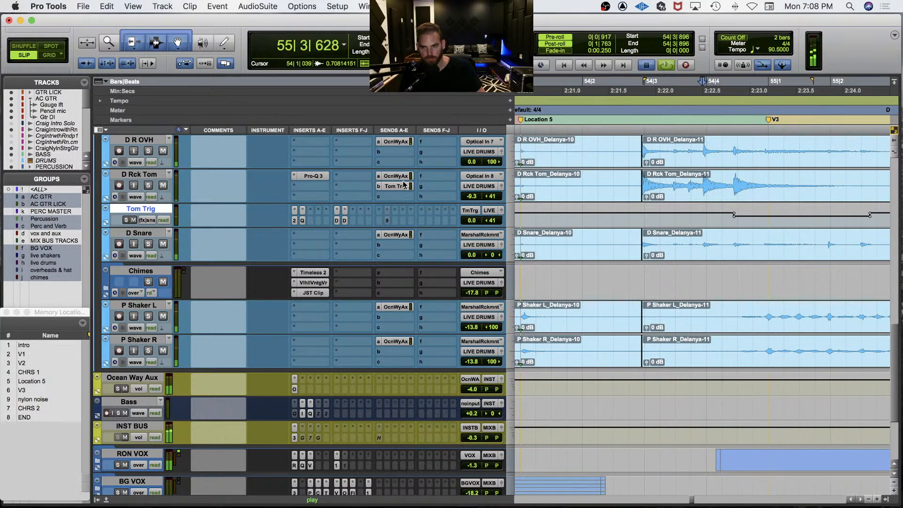
key("space")
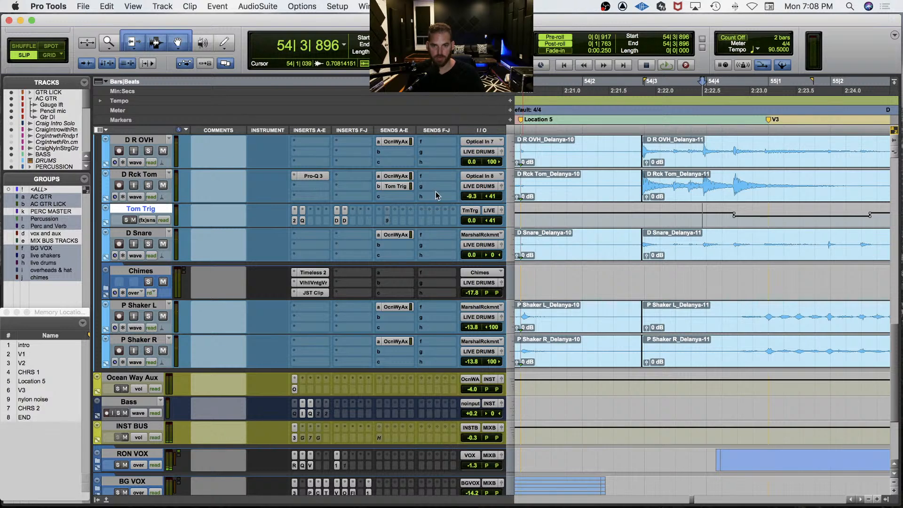
Step: Audition the rack tom's Ocean Way Aux send, zoom out and save the session
left_click(395, 176)
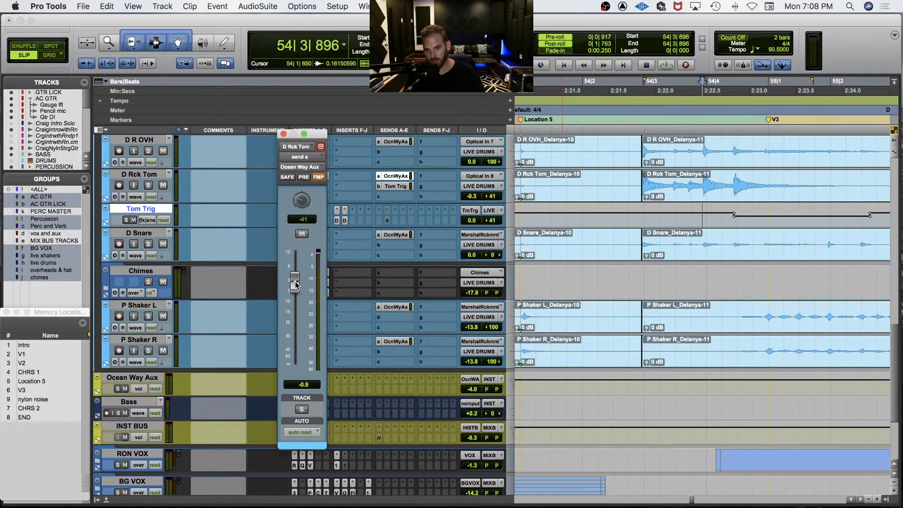
key("space")
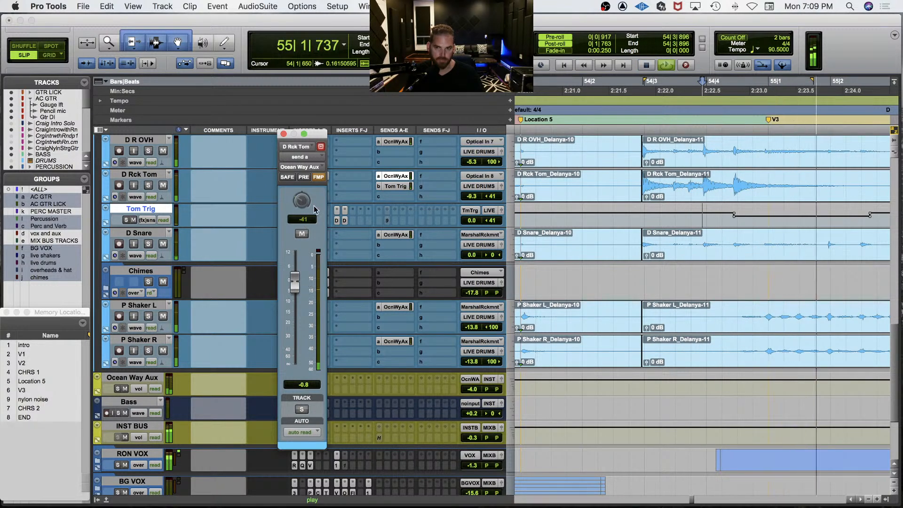
left_click(283, 134)
key("alt+c")
scroll(278, 270, "up", 1)
key("r")
key("r")
key("r")
key("super+s")
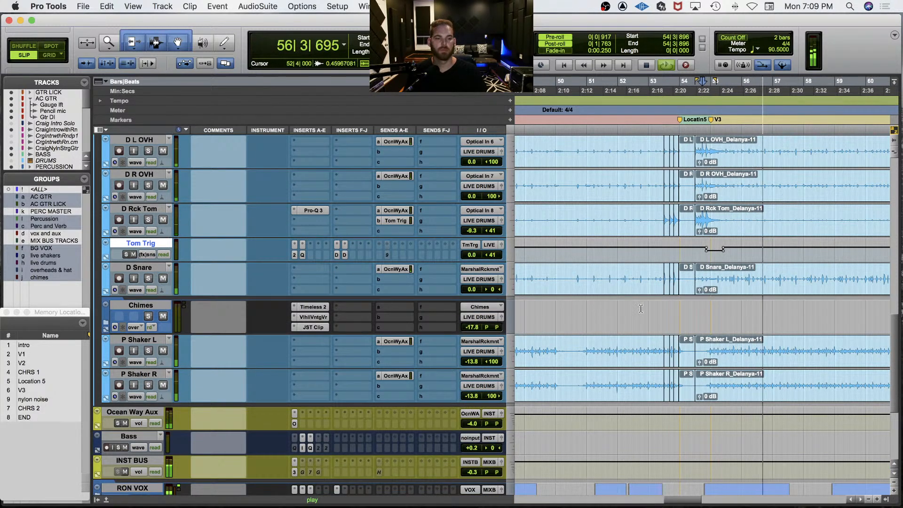
Step: Zoom out to the whole song and play back from bar 7 on the Chimes track
key("r")
key("r")
key("r")
key("r")
key("r")
key("space")
left_click(589, 312)
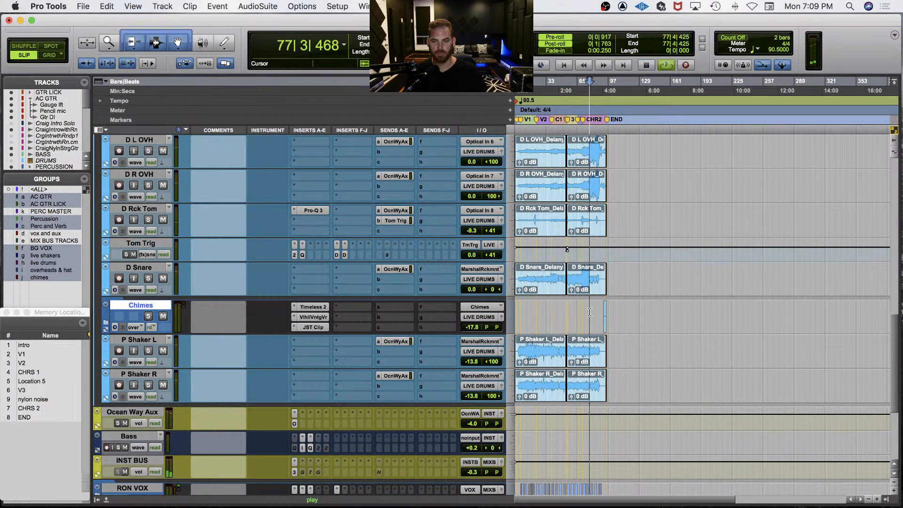
key("space")
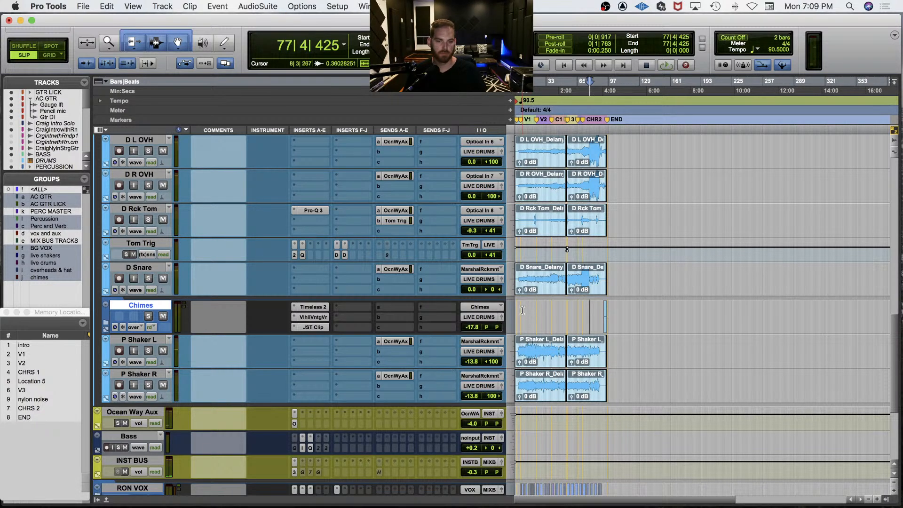
key("space")
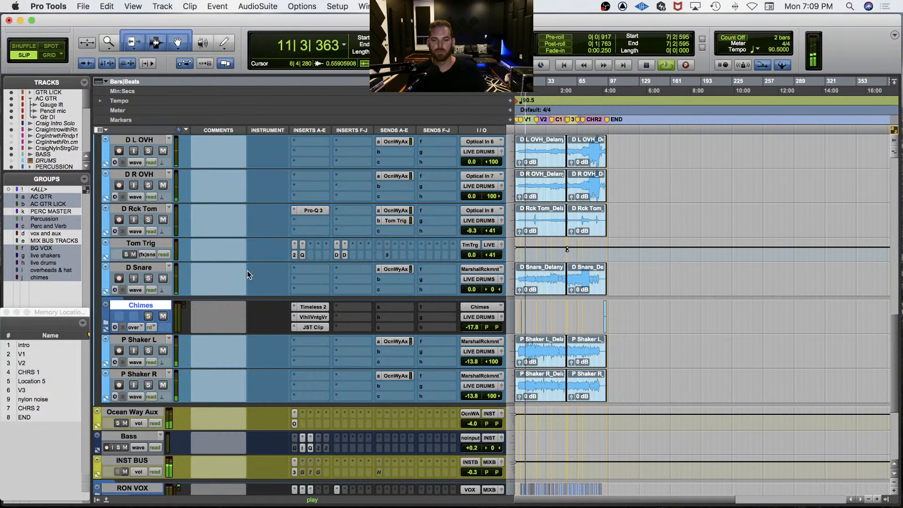
scroll(247, 270, "up", 5)
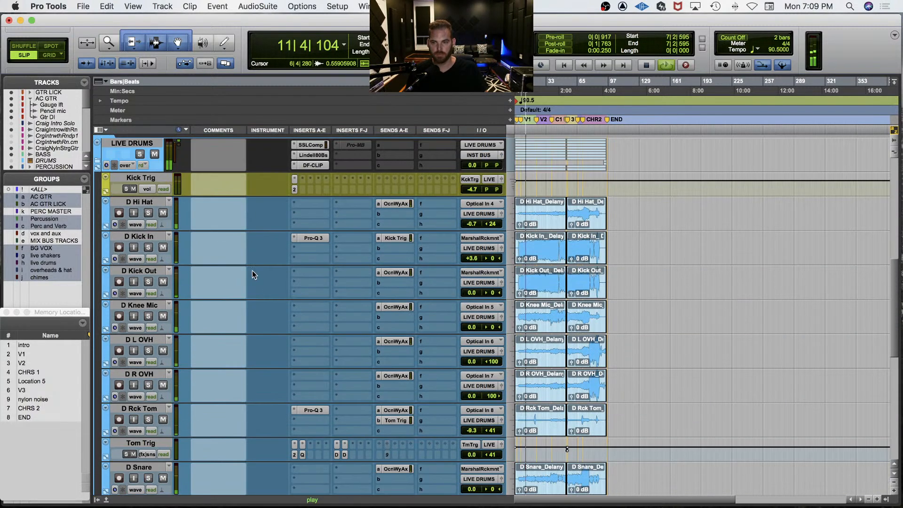
Step: Lower Kick Trig's volume to -4.9 dB, then start a new track below D Snare
left_click(472, 189)
left_click_drag(470, 188, 470, 190)
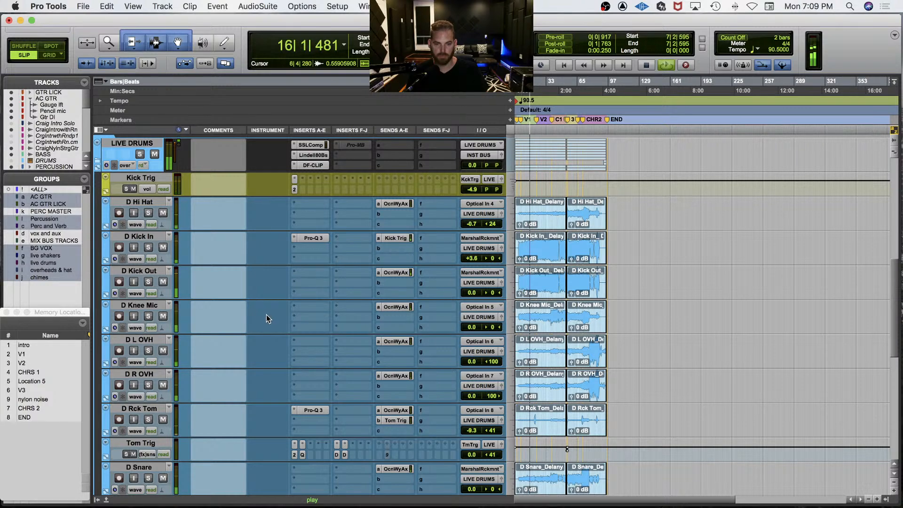
scroll(266, 315, "down", 3)
key("super+s")
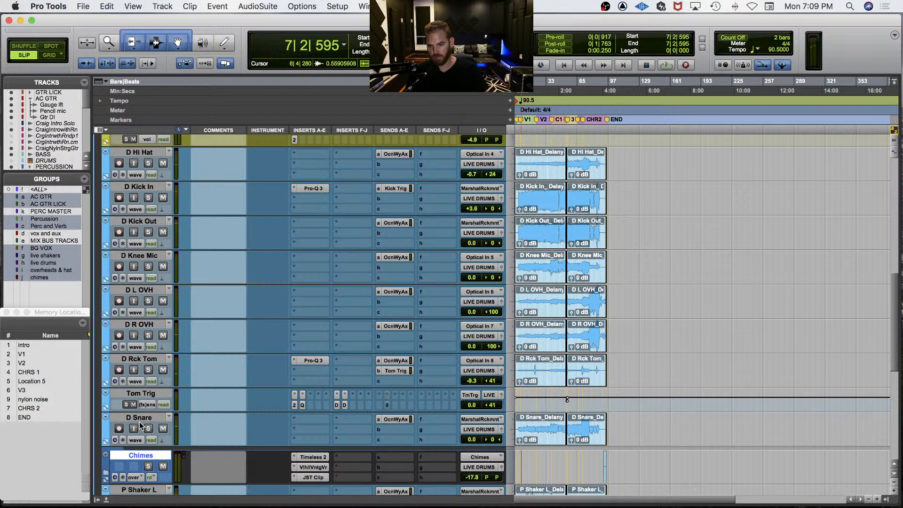
left_click(154, 418)
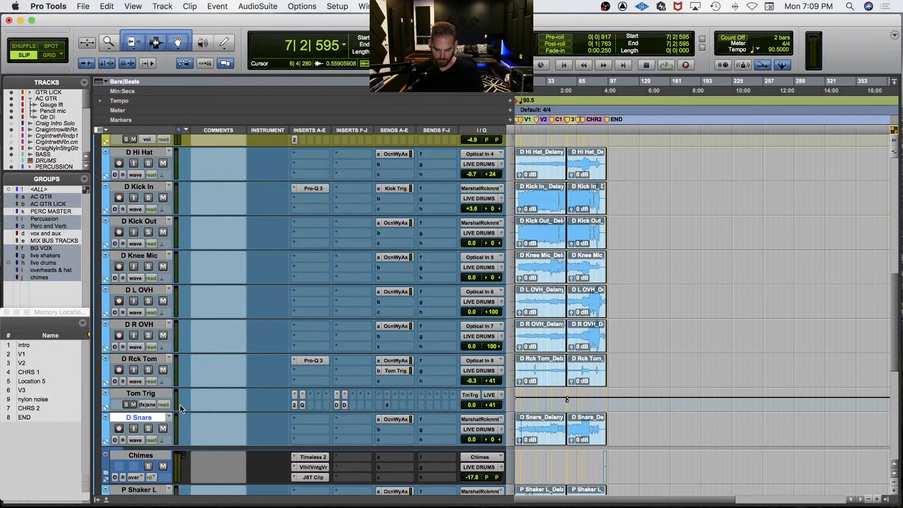
key("shift+super+n")
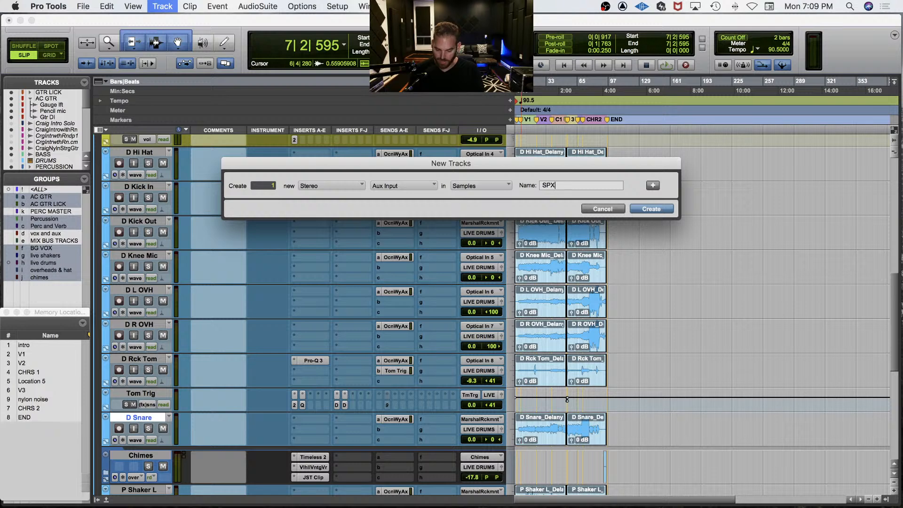
Step: Create the SPX90 VERB stereo aux and route its output to LIVE DRUMS
key("super+a")
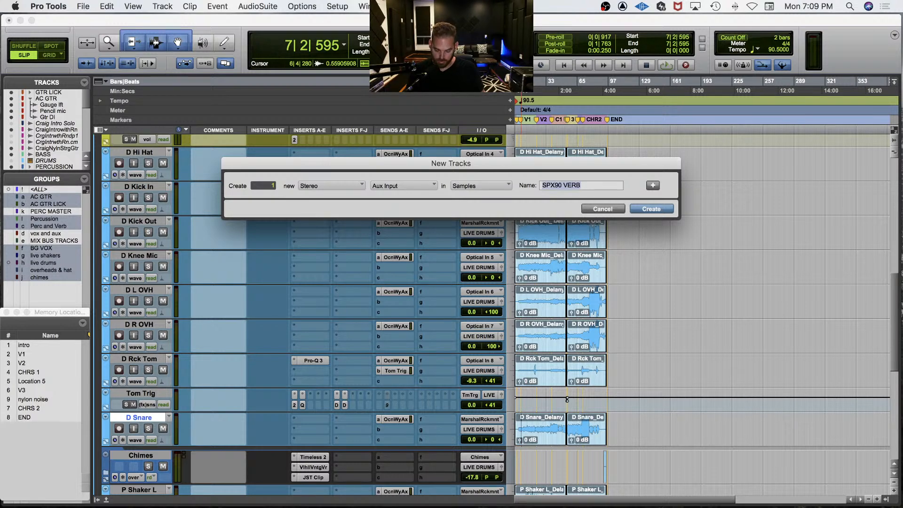
key("Return")
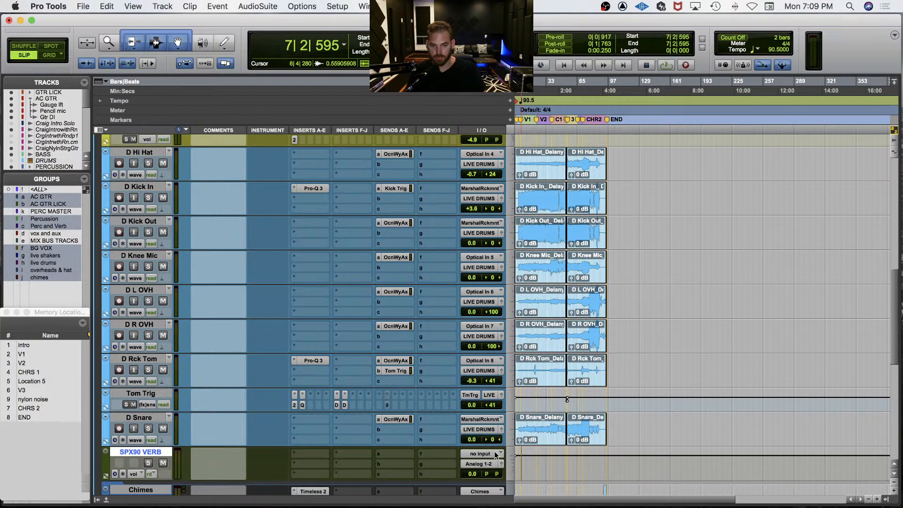
left_click(478, 465)
type("LIVE")
key("Return")
Step: Give the aux a free stereo bus input and rename that bus SPX90 VERB
left_click(480, 454)
mouse_move(485, 463)
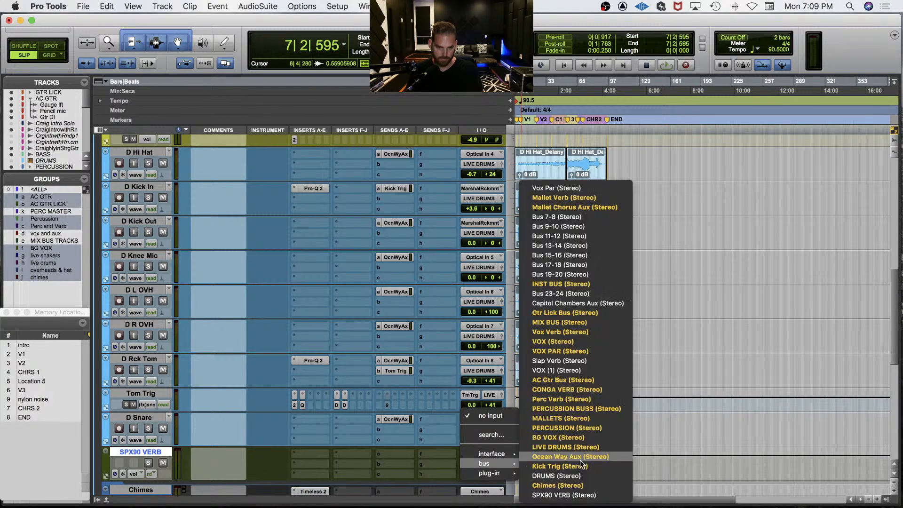
left_click(491, 435)
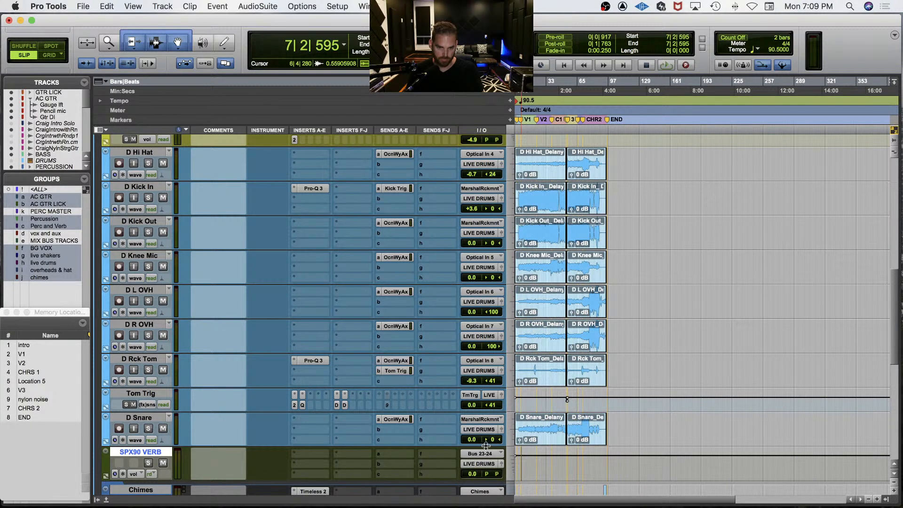
right_click(486, 446)
left_click(515, 477)
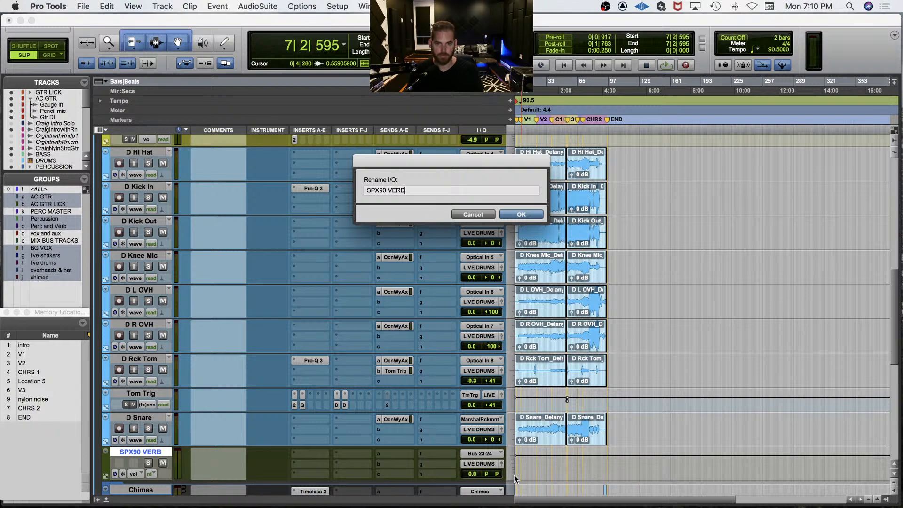
key("Return")
Step: Insert the SPX90 VERB 21-22 plug-in on the new aux
left_click(306, 451)
type("SPX")
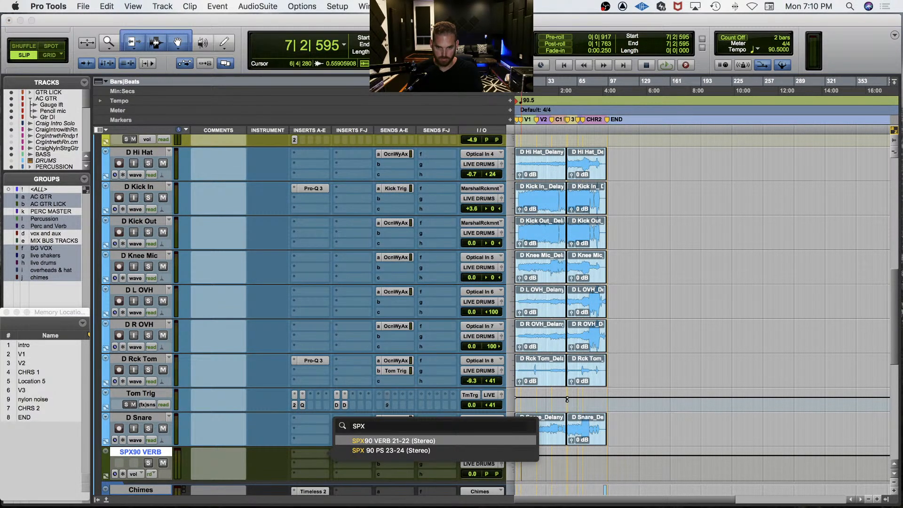
key("Return")
key("space")
scroll(248, 402, "up", 3)
key("space")
Step: Assign Kick Trig's send b to the SPX90 VERB aux
left_click(380, 229)
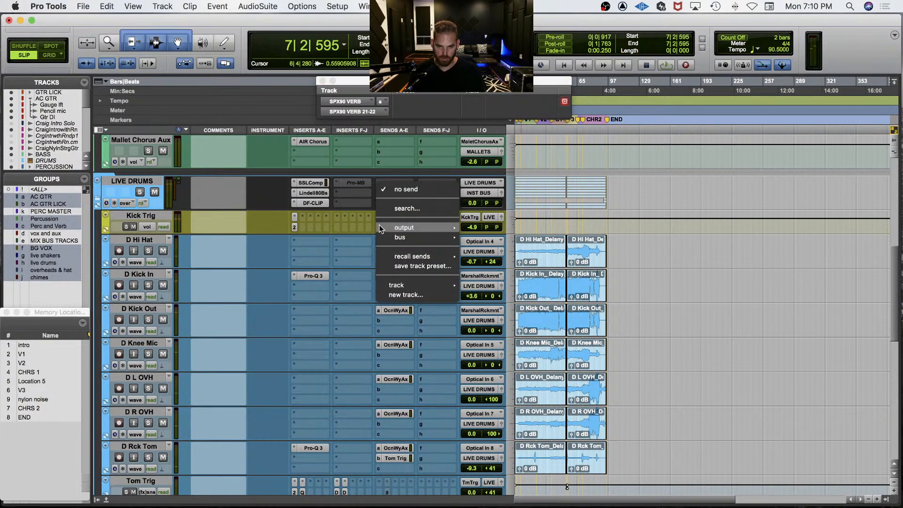
left_click(362, 224)
left_click(388, 227)
type("spx")
key("Return")
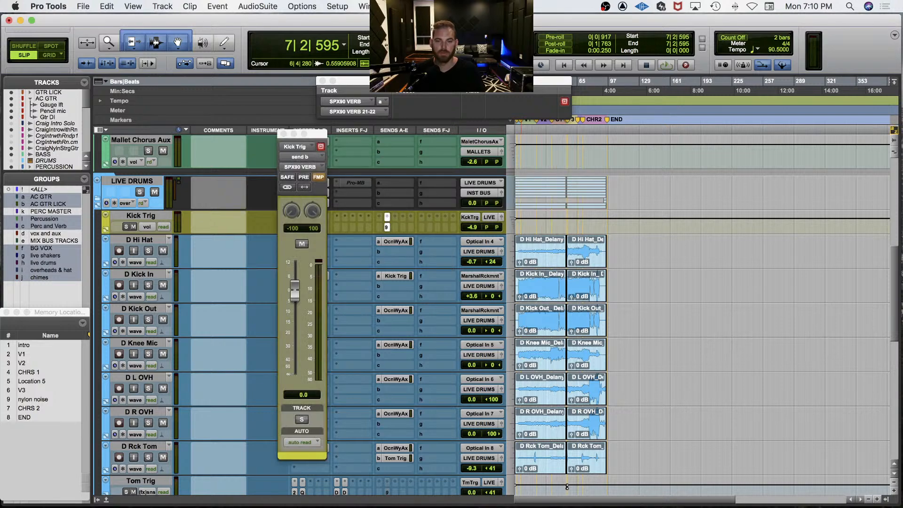
scroll(244, 292, "down", 8)
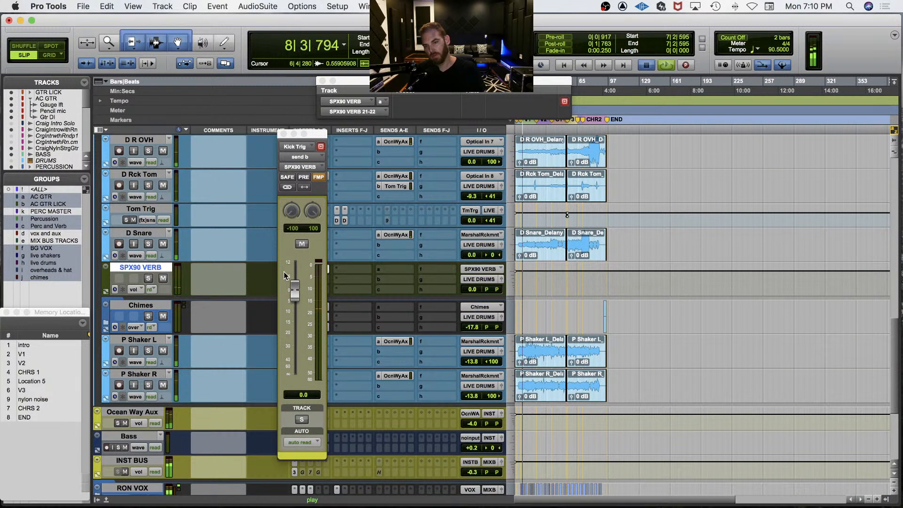
key("space")
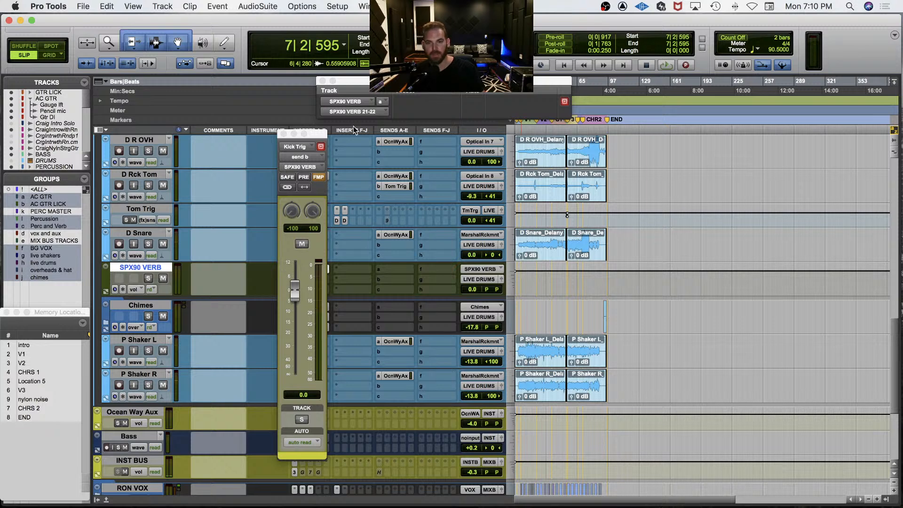
Step: Close the SPX90 plug-in and nudge Kick Trig's SPX90 VERB send to -0.1 dB during playback
left_click(284, 136)
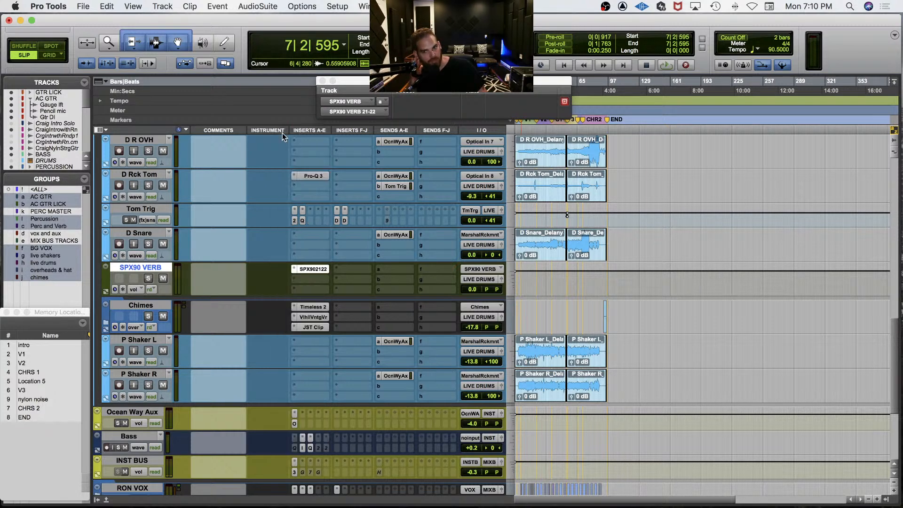
left_click(322, 80)
key("space")
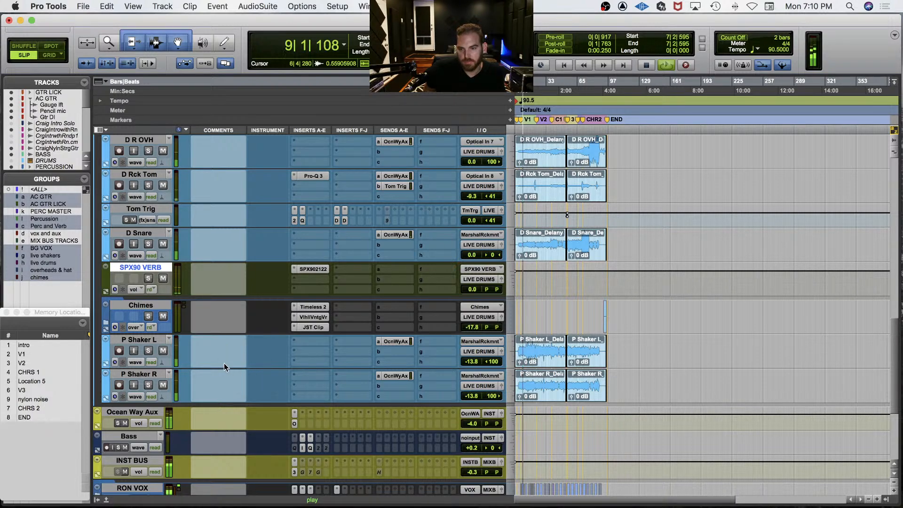
scroll(224, 363, "up", 5)
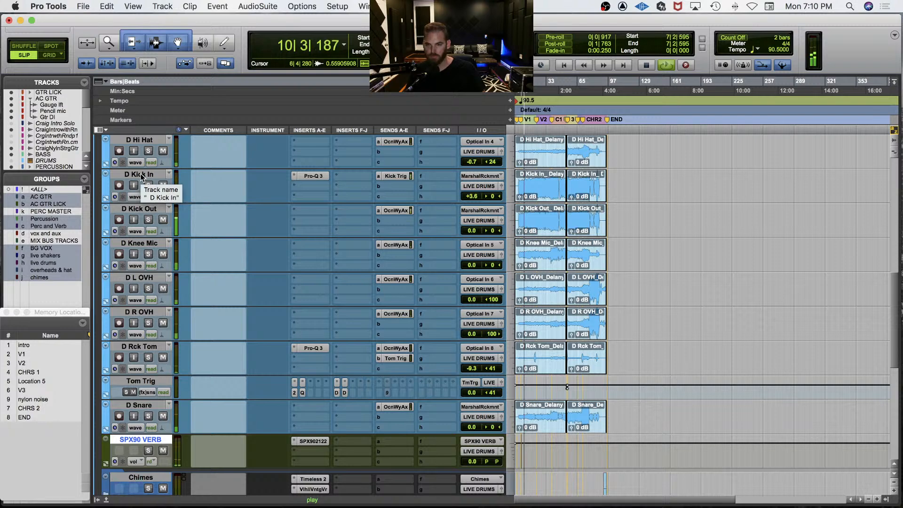
scroll(228, 189, "up", 2)
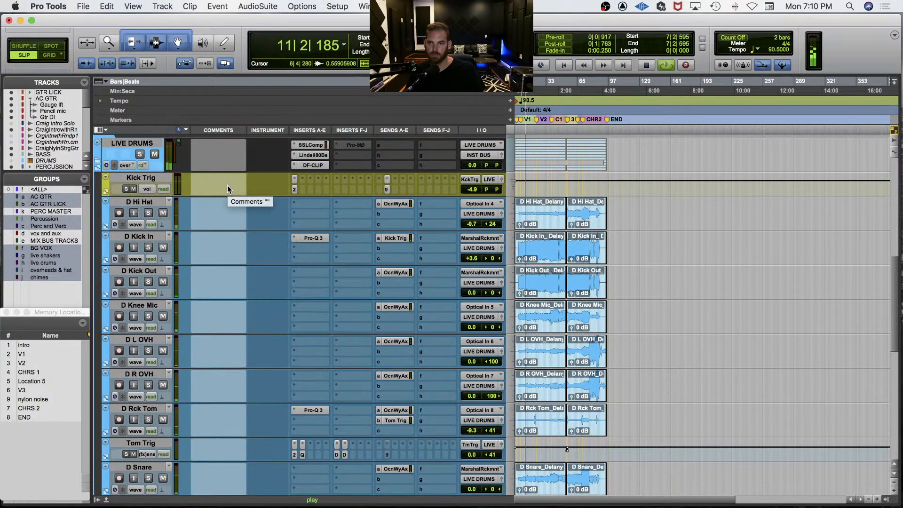
left_click(387, 189)
left_click_drag(297, 292, 297, 292)
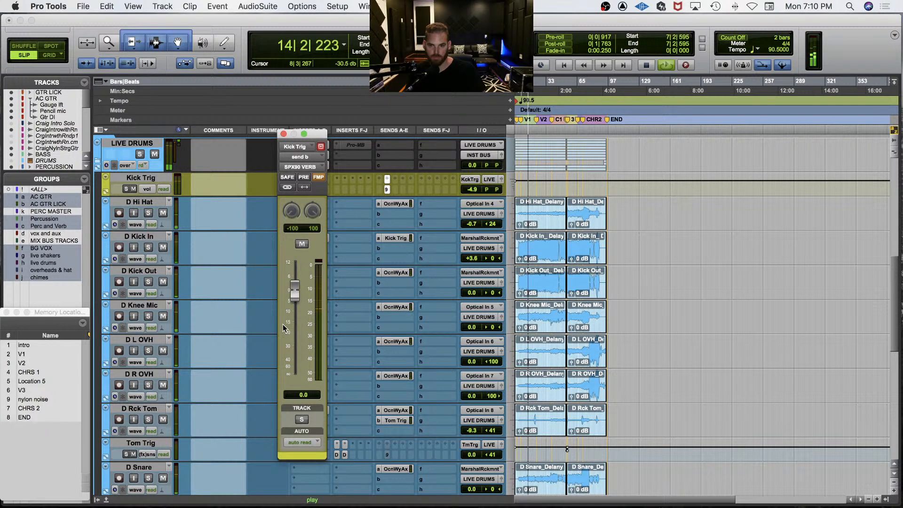
left_click(382, 187)
scroll(406, 272, "down", 3)
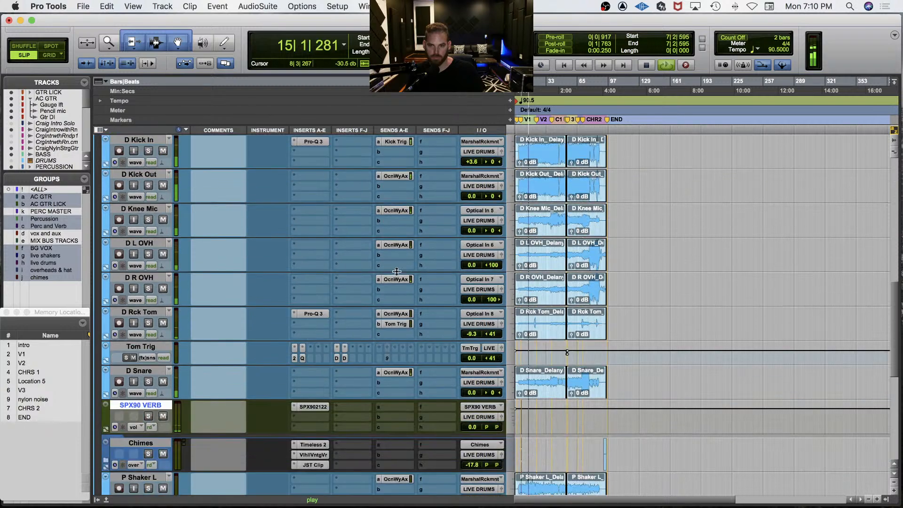
Step: Recolour the SPX90 VERB track yellow-green from the Color Palette and reset its fader to 0.0 dB
left_click(474, 426)
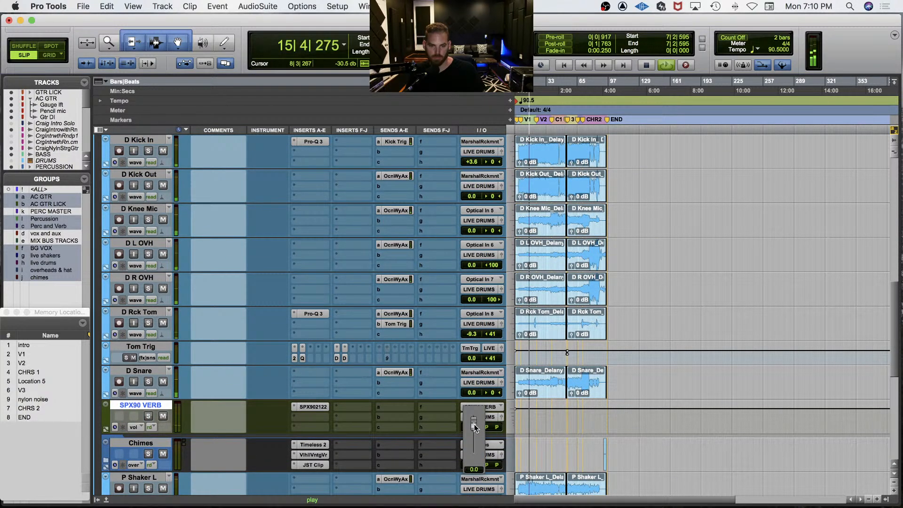
left_click_drag(474, 425, 474, 426)
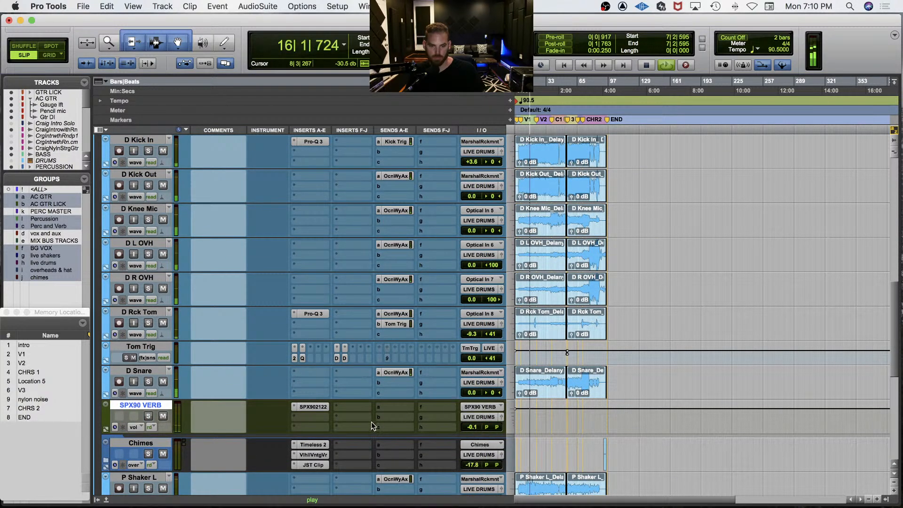
double_click(187, 403)
left_click(331, 116)
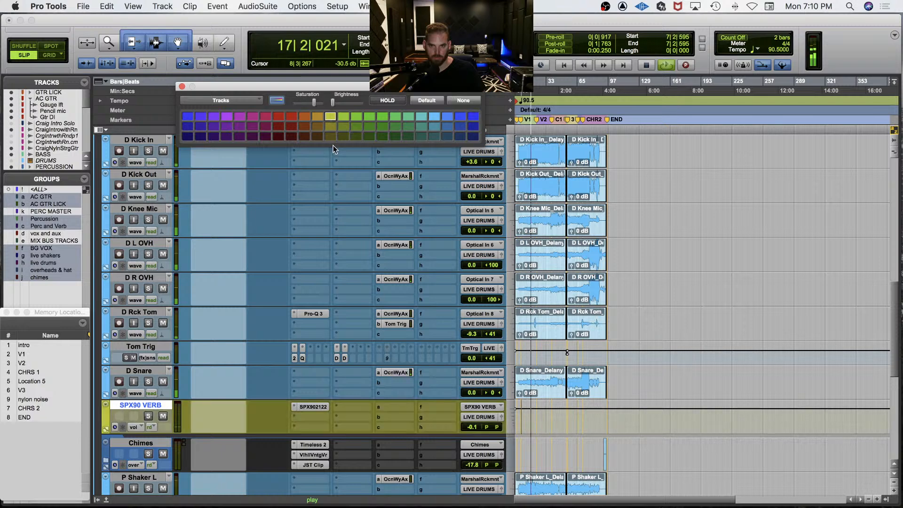
left_click(380, 352)
left_click(471, 427, "alt")
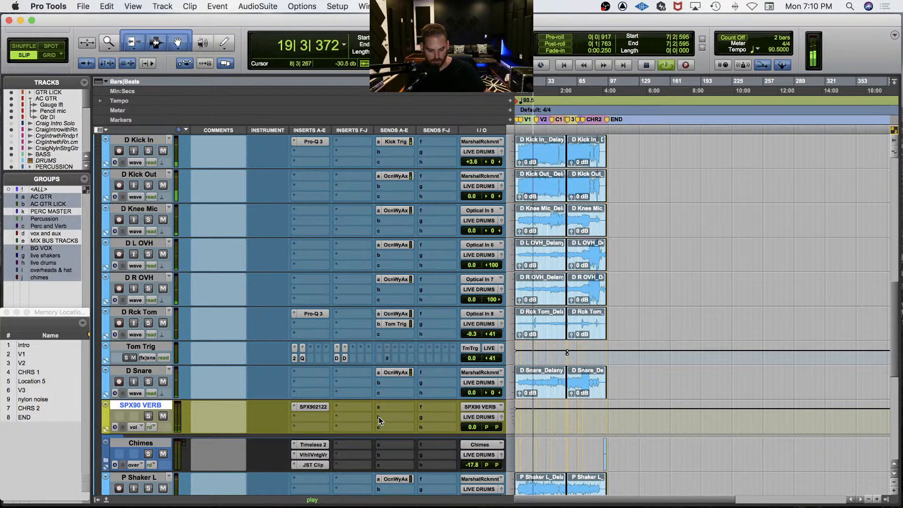
key("space")
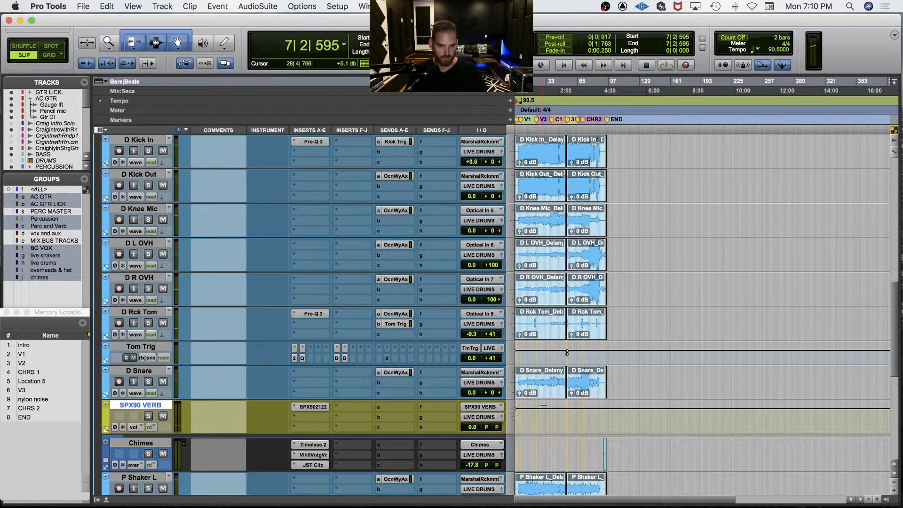
scroll(590, 425, "down", 3)
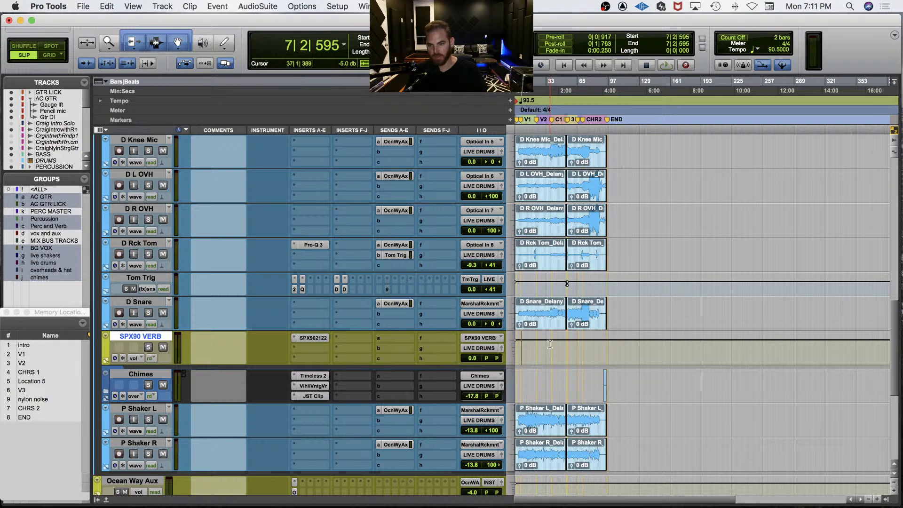
Step: Select Tom Trig and audition the drums from bar 69
left_click(549, 305)
key("space")
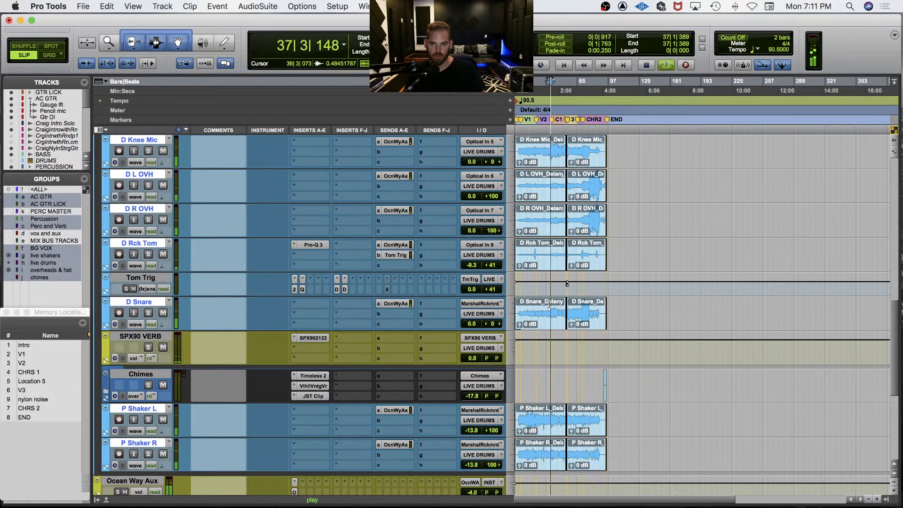
key("space")
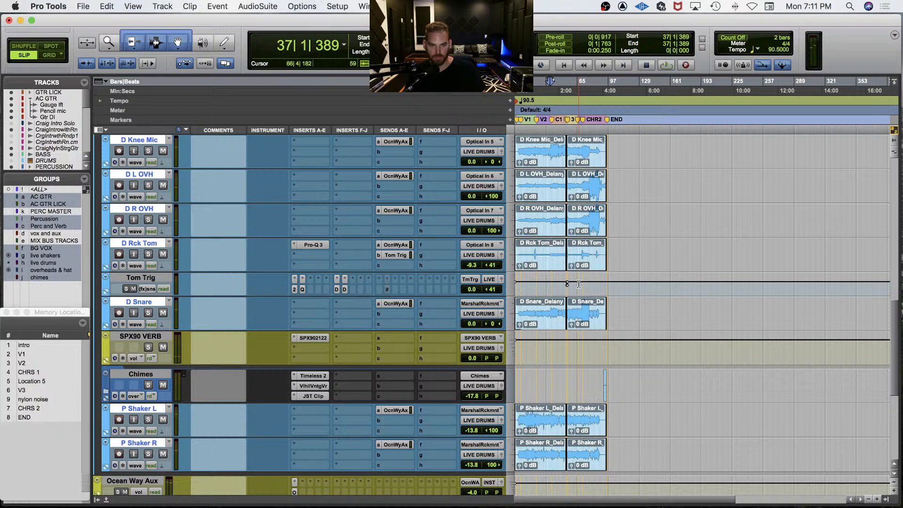
left_click(581, 283)
key("space")
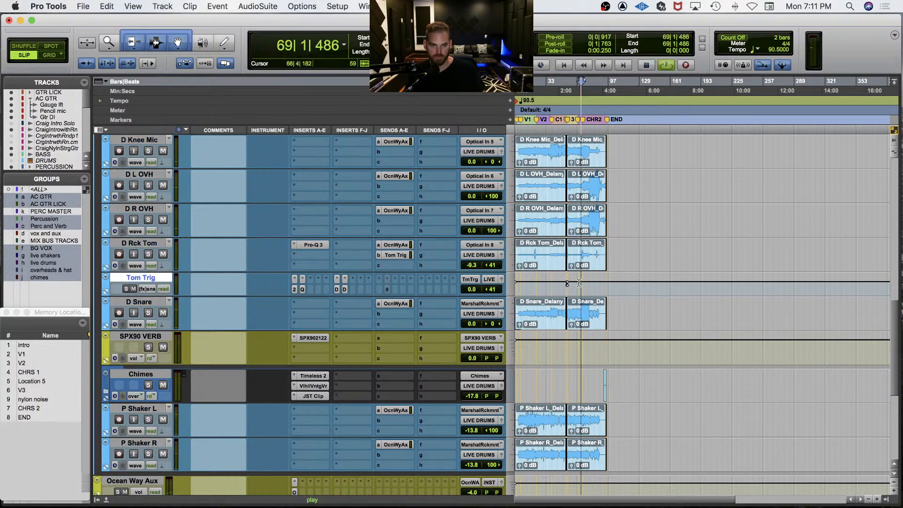
Step: Open Tom Trig's SPX90 VERB send window and audition the tom hit at bar 85
left_click(387, 288)
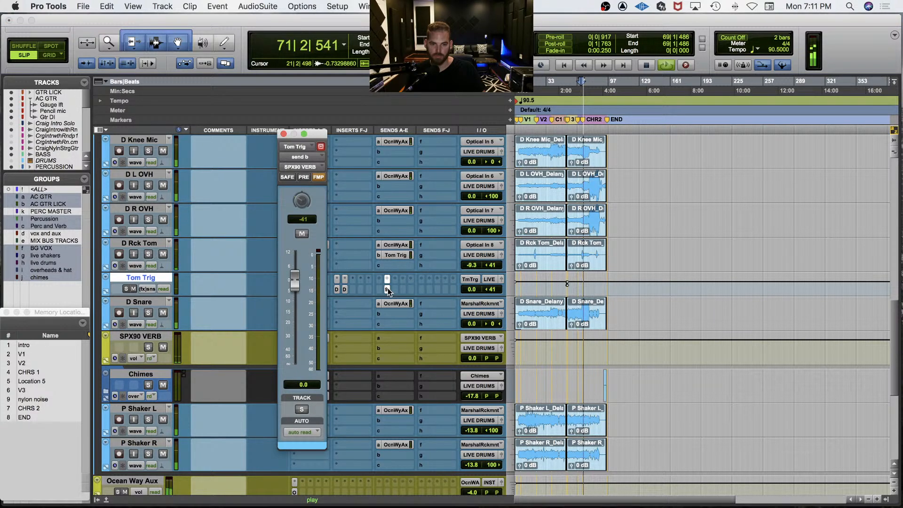
key("space")
key("space")
key("t")
key("t")
key("t")
key("t")
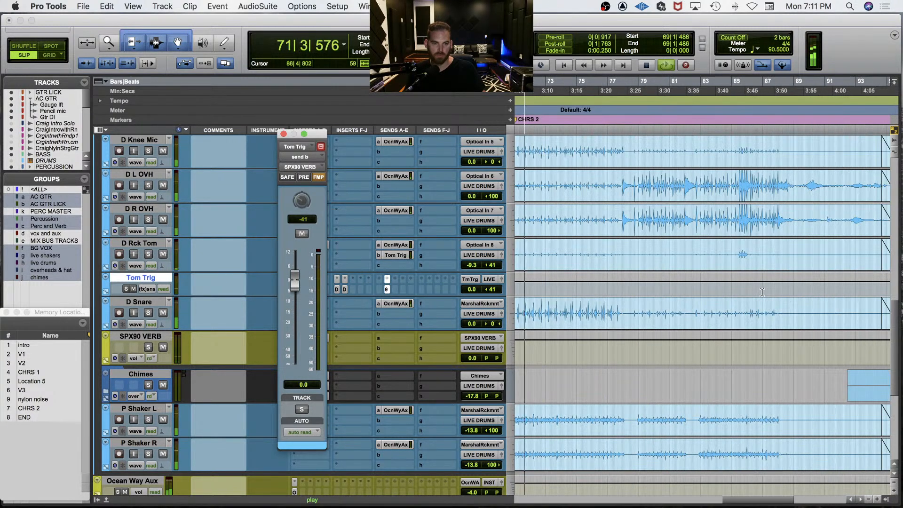
left_click(740, 254)
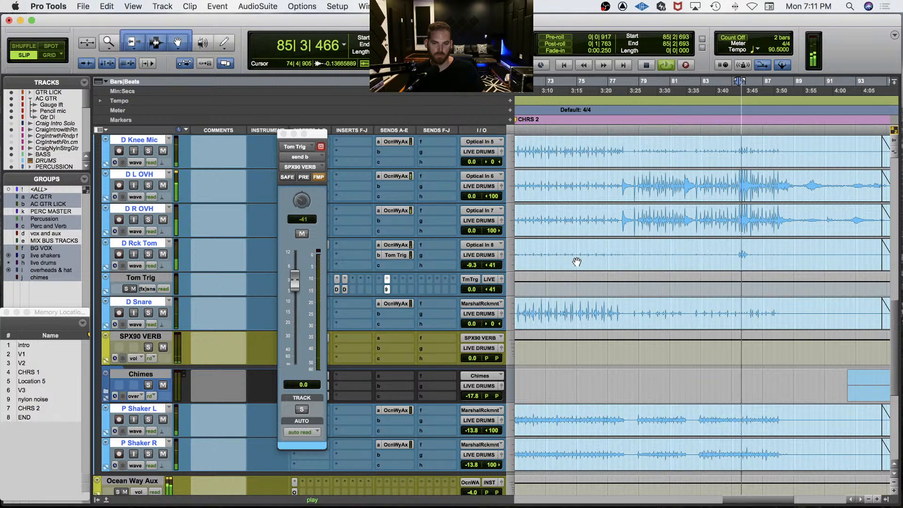
key("space")
key("space")
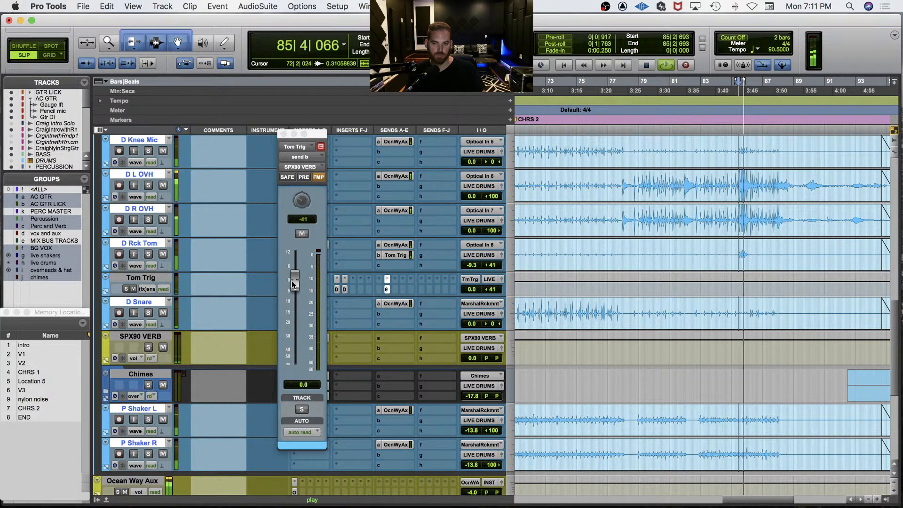
Step: Lower the Tom Trig send b to SPX90 VERB to -2.0 dB, recheck, and close its window
left_click_drag(292, 283, 292, 284)
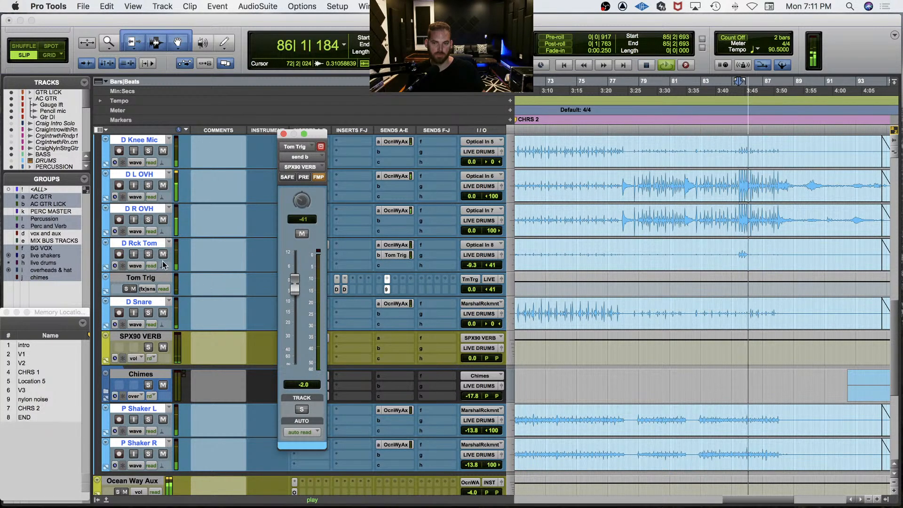
key("space")
key("space")
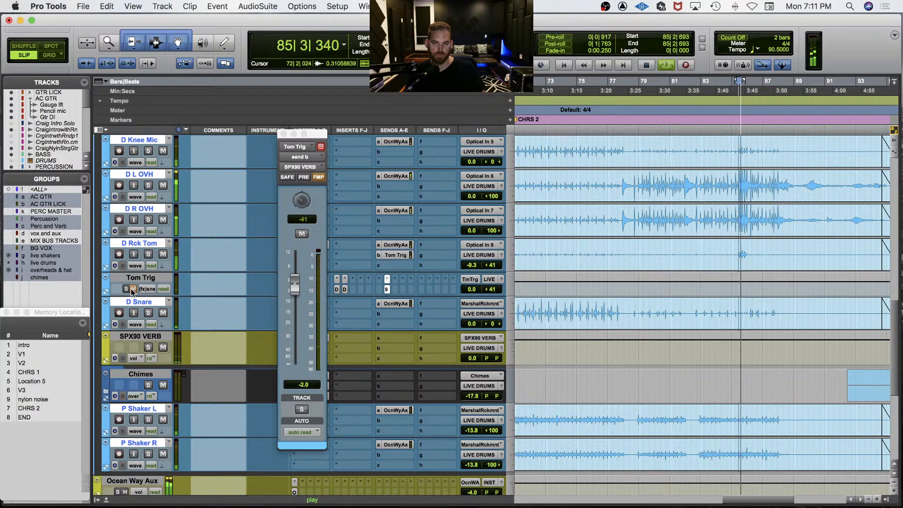
key("space")
left_click(283, 134)
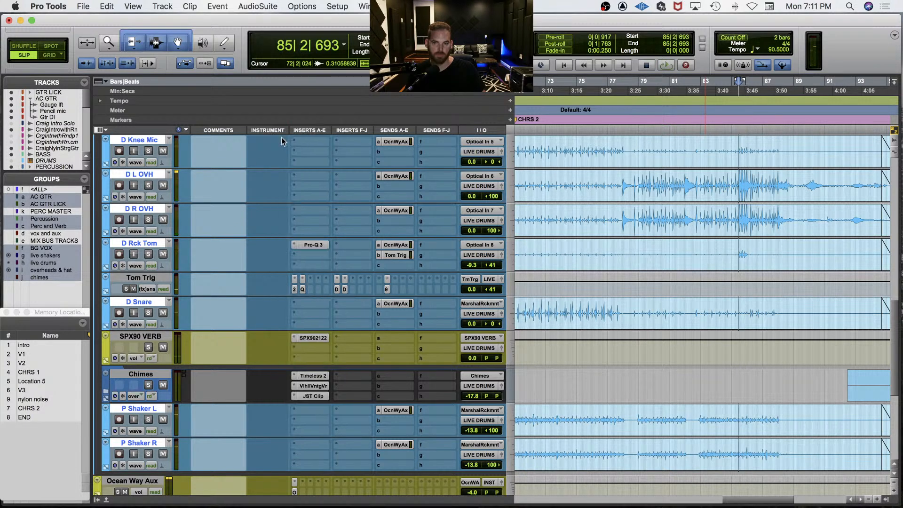
left_click(314, 245)
double_click(403, 266)
left_click_drag(403, 266, 381, 270)
key("space")
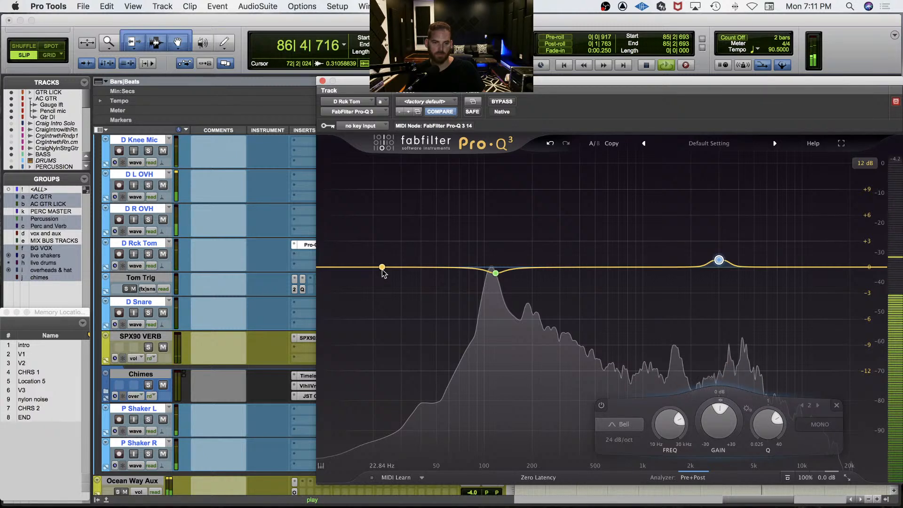
key("space")
key("space")
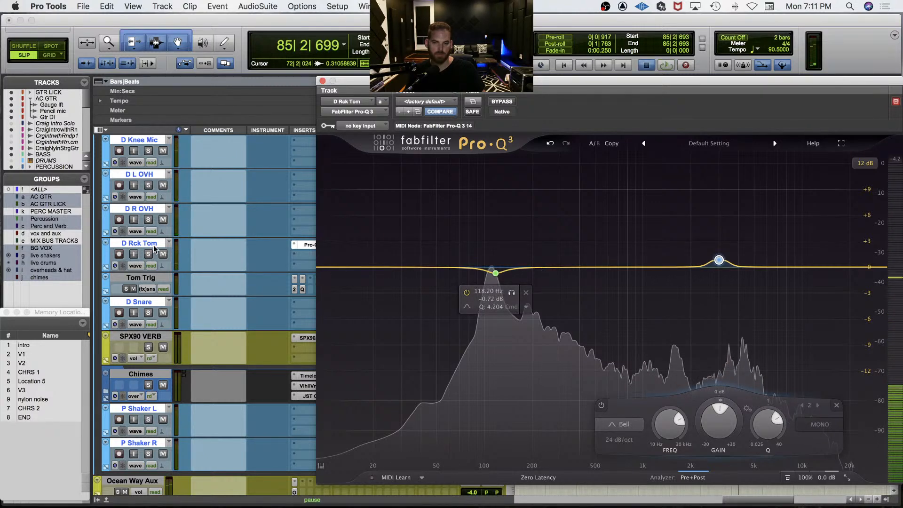
left_click(182, 259)
left_click(148, 254)
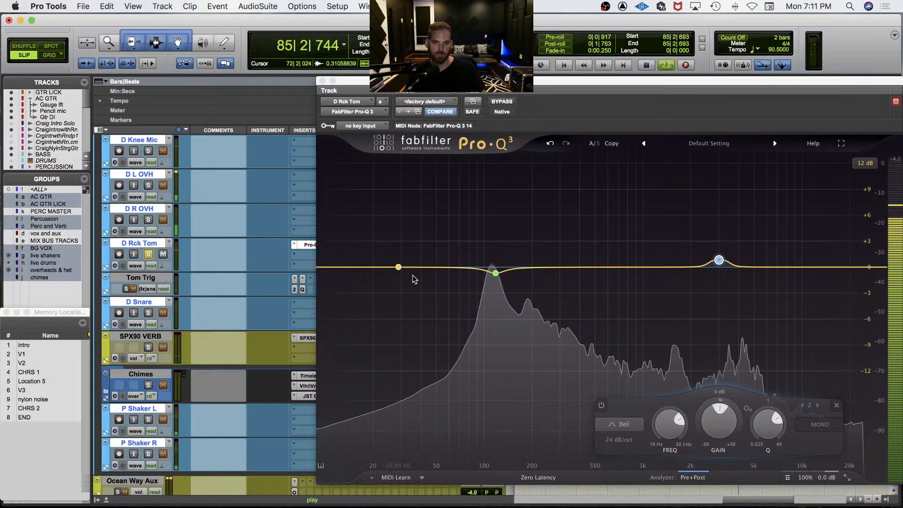
left_click_drag(526, 269, 531, 271)
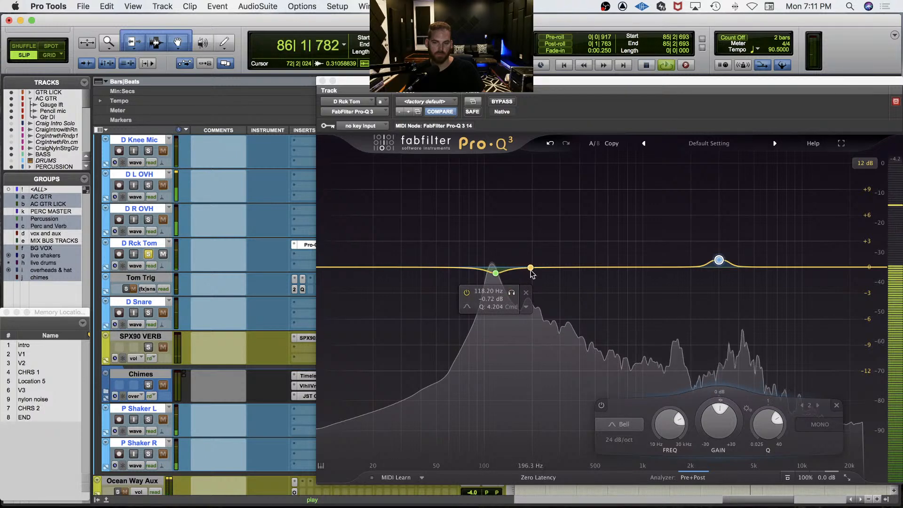
left_click(308, 248)
left_click(148, 254)
key("space")
key("space")
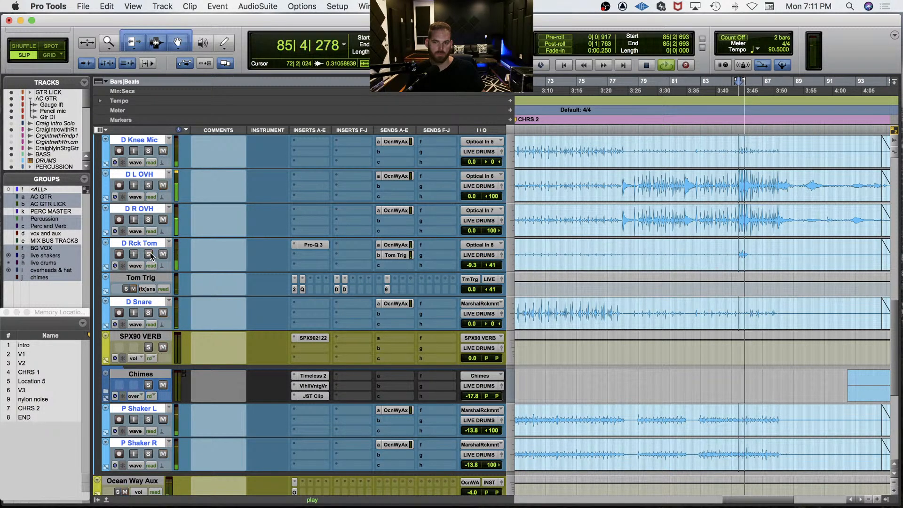
key("space")
scroll(226, 230, "up", 6)
key("space")
scroll(216, 251, "down", 6)
key("space")
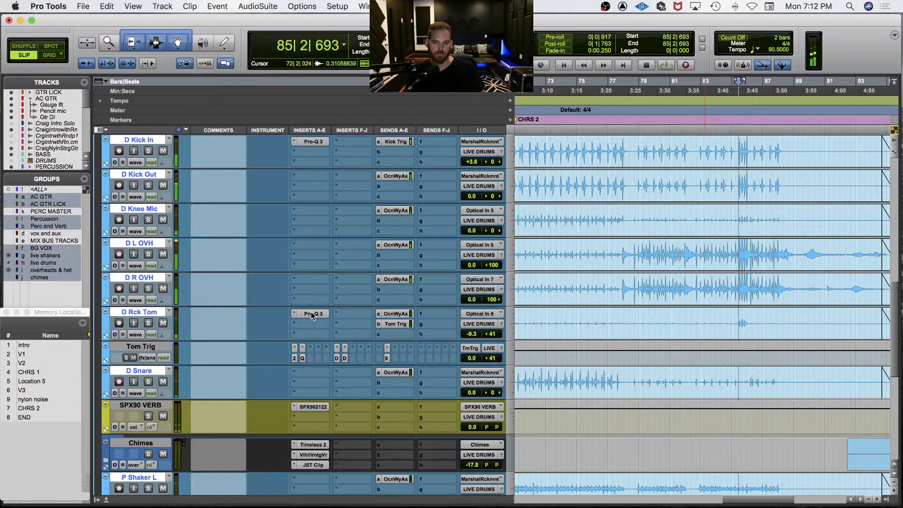
left_click(313, 314)
Step: Audition the rack tom in Pro-Q 3 and remove the trial EQ band
key("space")
left_click_drag(512, 275, 480, 296)
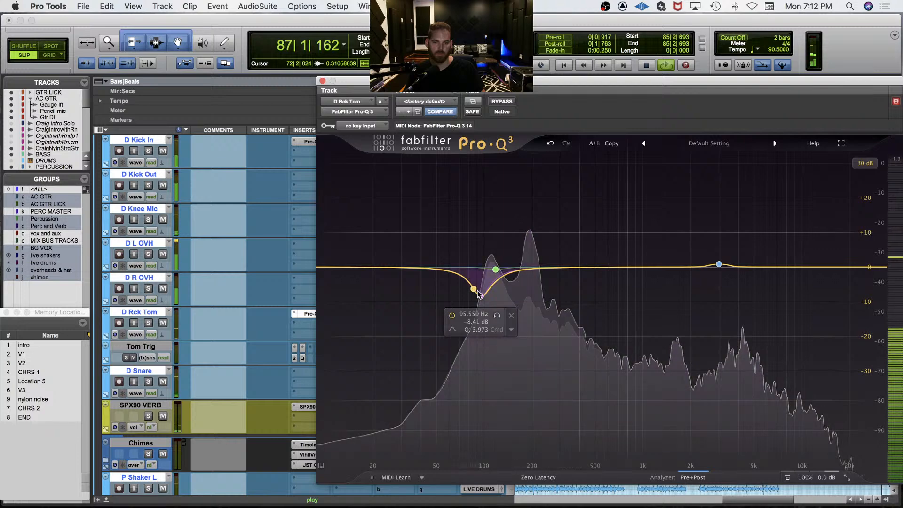
left_click(511, 315)
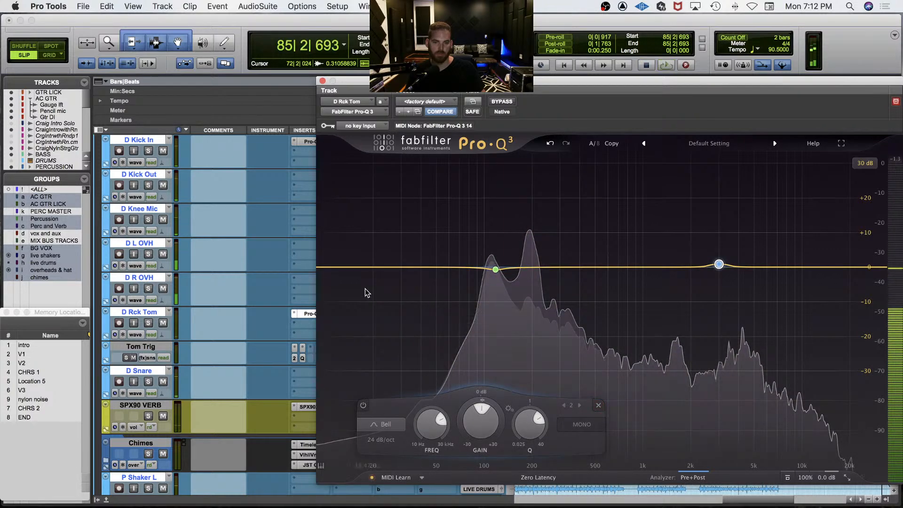
Step: Add a 12 dB/oct low cut near 84 Hz, compare it bypassed, and close Pro-Q 3
left_click(355, 267)
left_click_drag(354, 267, 480, 268)
key("space")
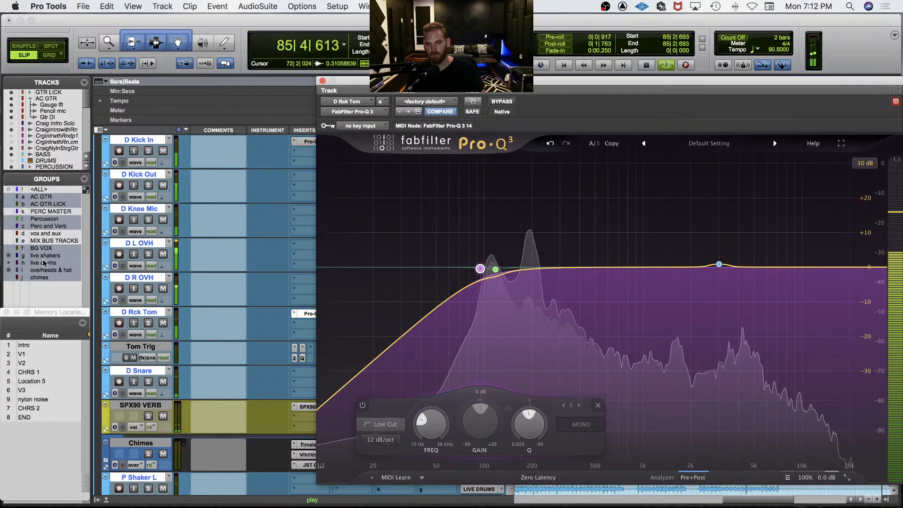
key("space")
key("space")
left_click(363, 406)
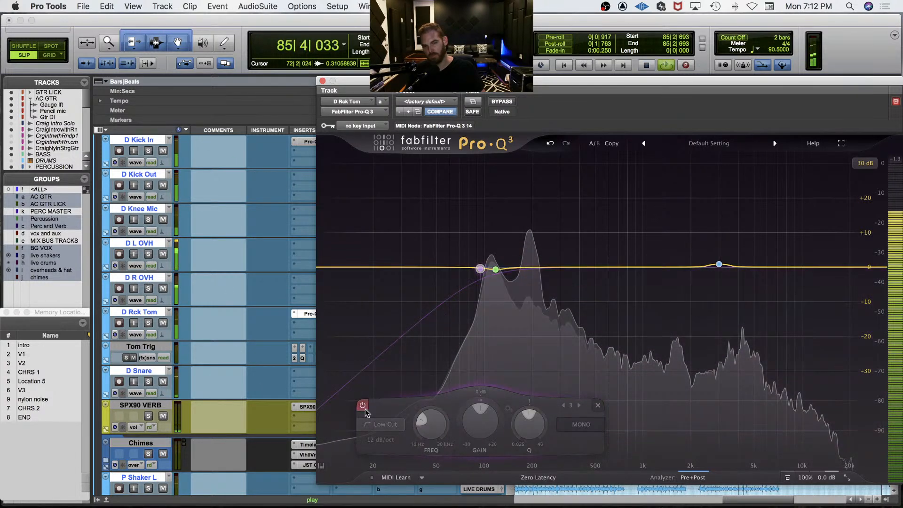
left_click(363, 406)
left_click(306, 313)
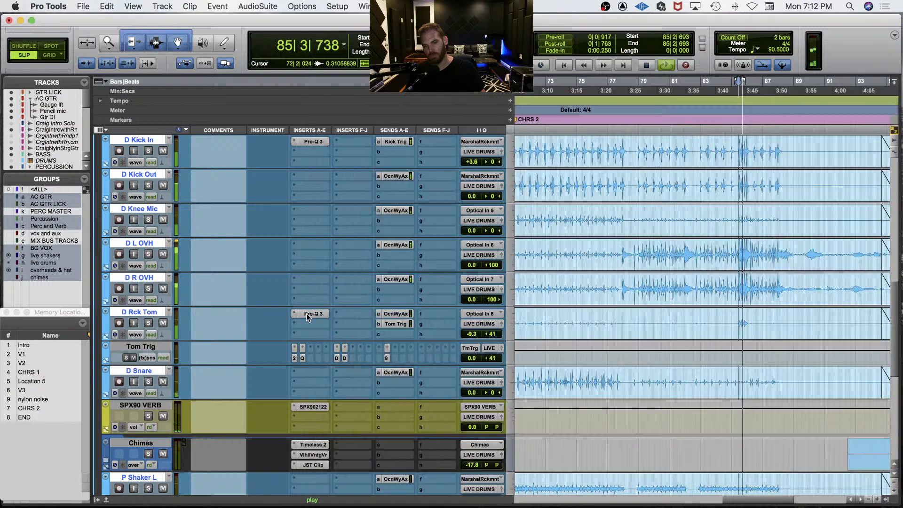
Step: Zoom out and audition the song from bar 54 on Tom Trig
key("space")
key("space")
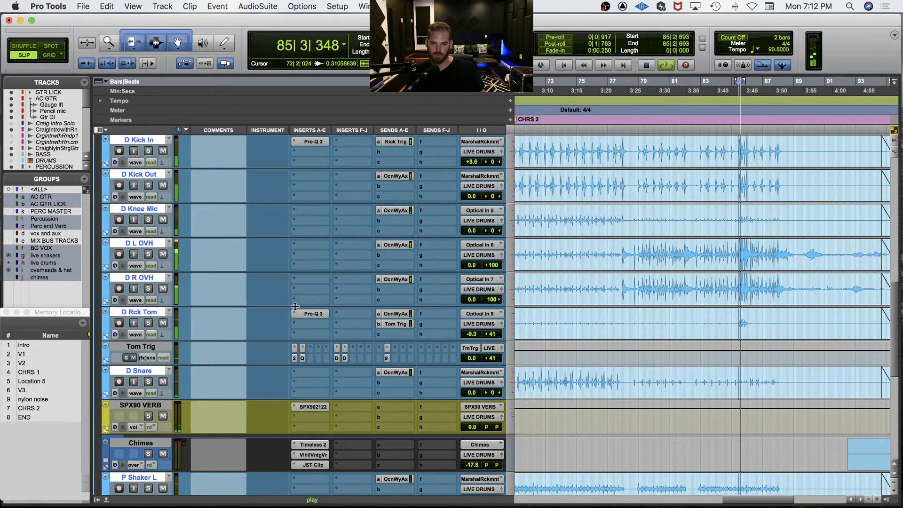
key("space")
key("space")
key("r")
key("r")
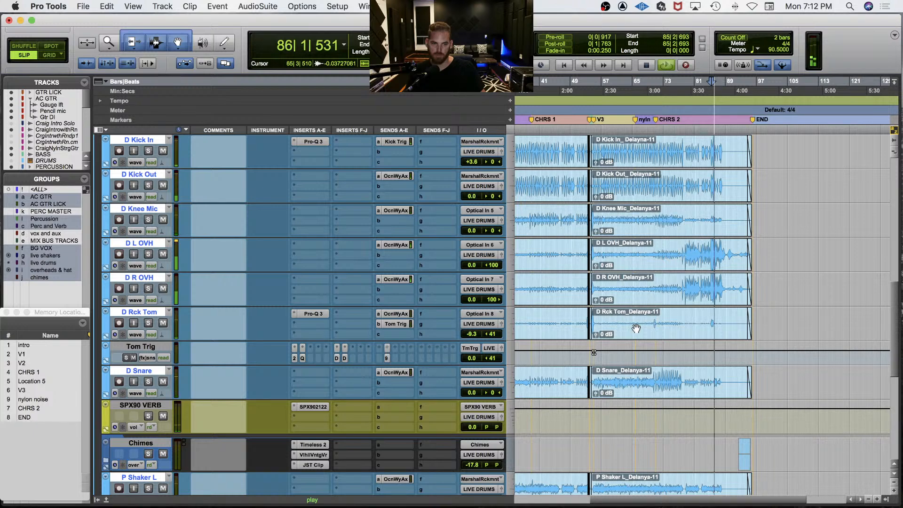
key("space")
left_click(592, 352)
key("space")
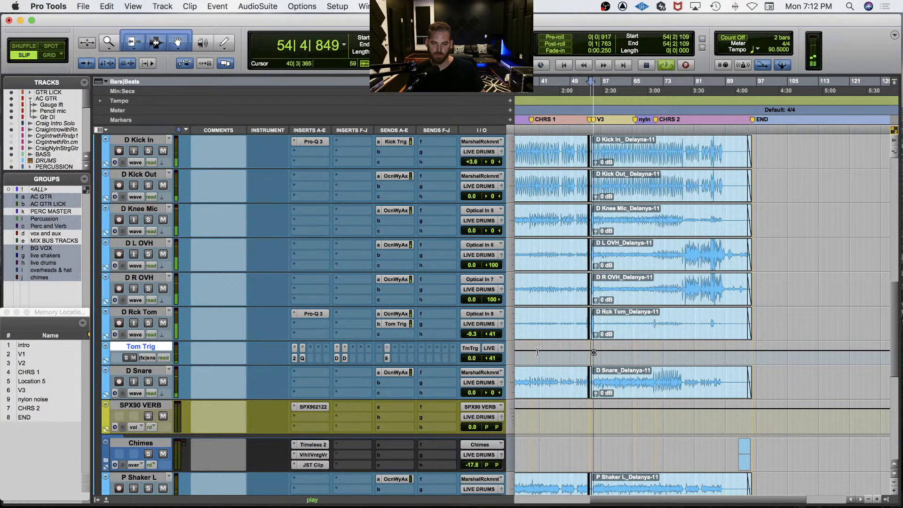
key("space")
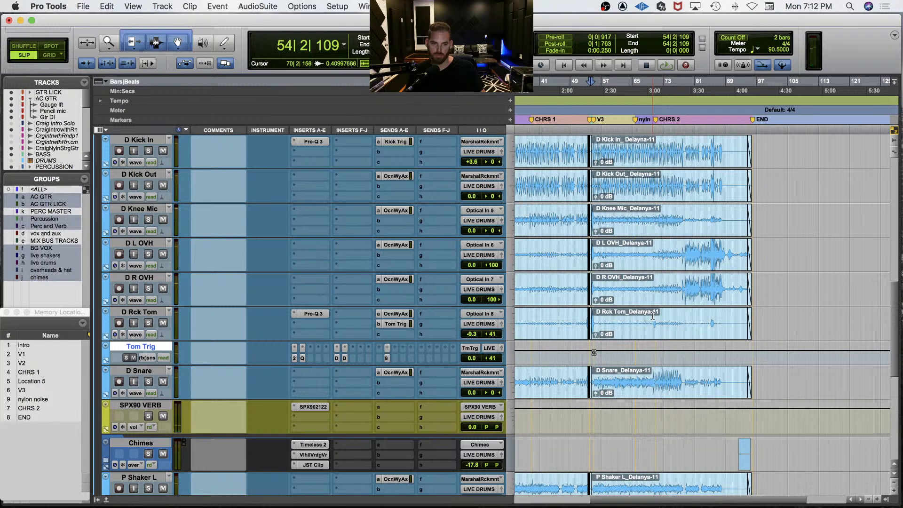
Step: Select D Rck Tom at bar 70 and switch its track view to volume automation
left_click(653, 316)
left_click(652, 316)
left_click(652, 316)
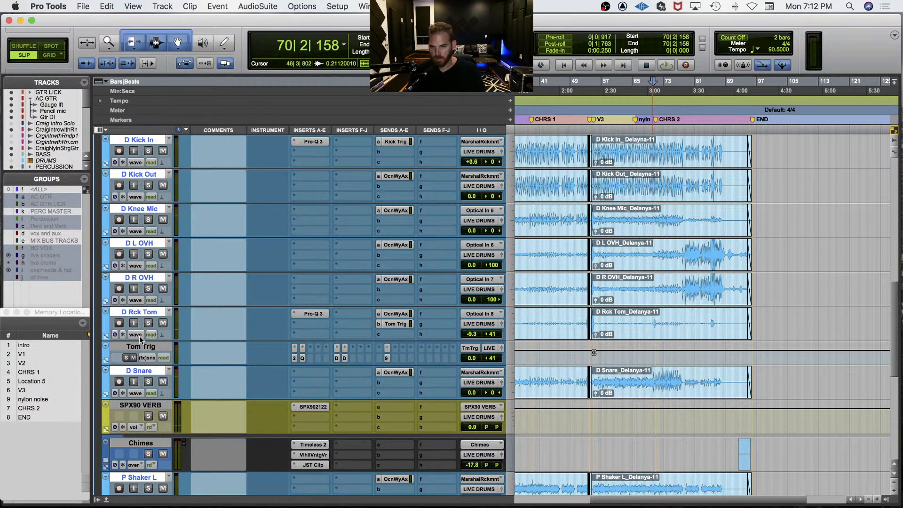
left_click(136, 335)
left_click(151, 345)
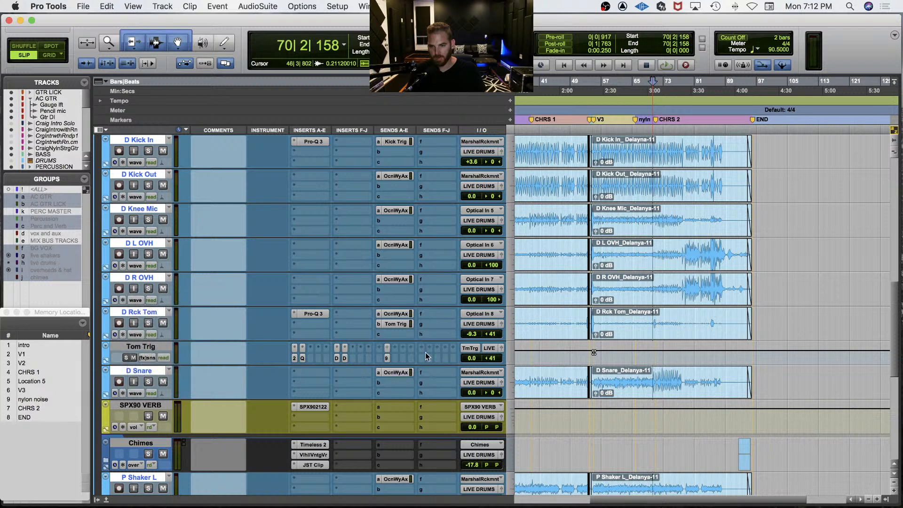
Step: Zoom in on the rack tom hit near bar 70 and audition it
left_click(653, 326)
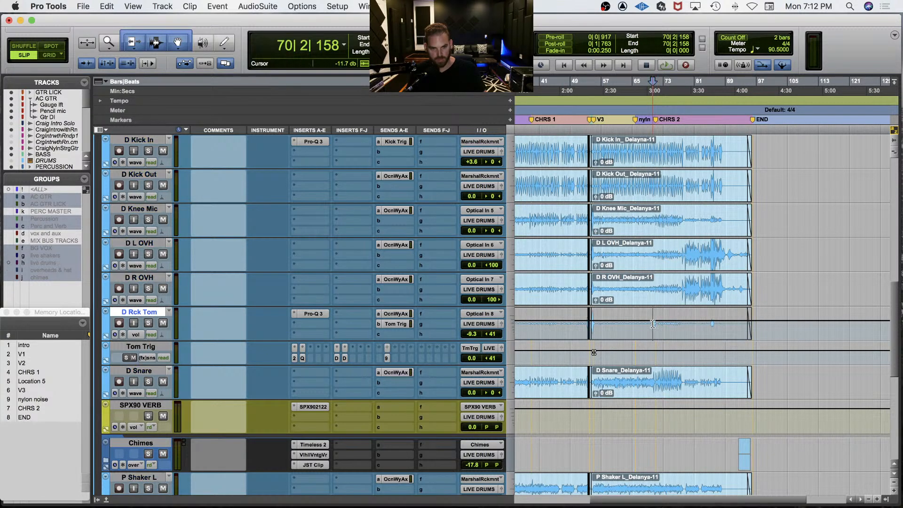
key("t")
key("t")
key("t")
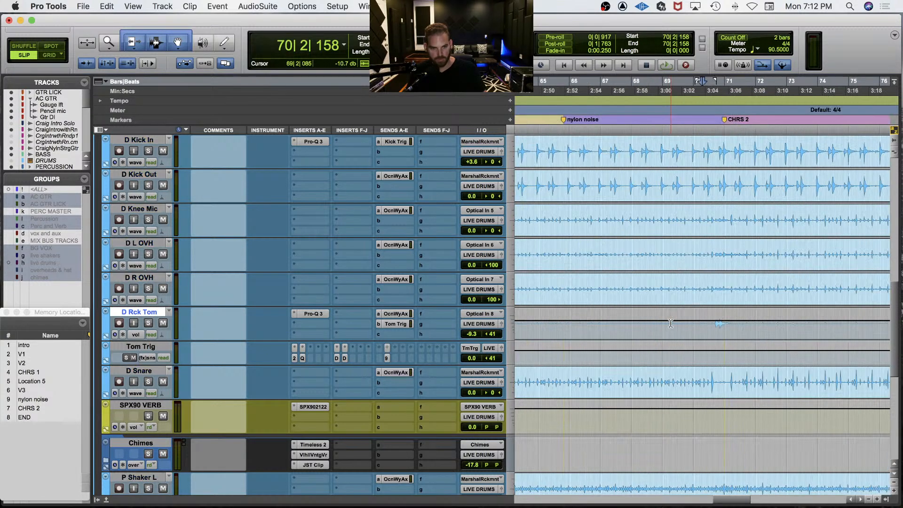
left_click(711, 320)
key("space")
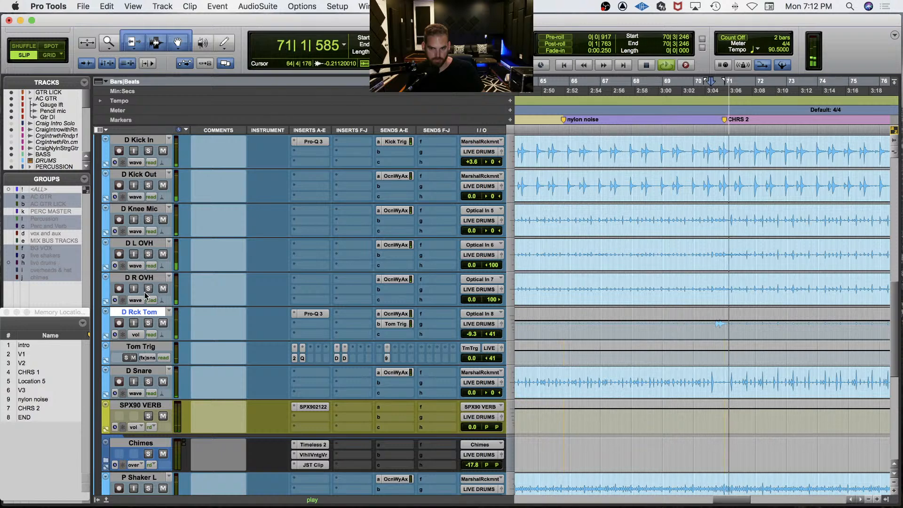
key("space")
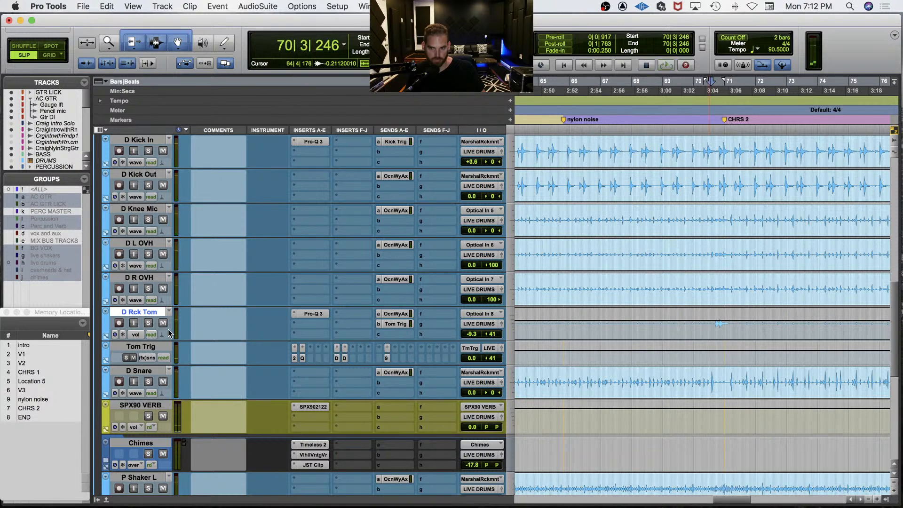
Step: Switch D Rck Tom's lane to the Tom Trig send level and select the hit from 70|3 to 71|3
left_click(139, 332)
left_click(249, 389)
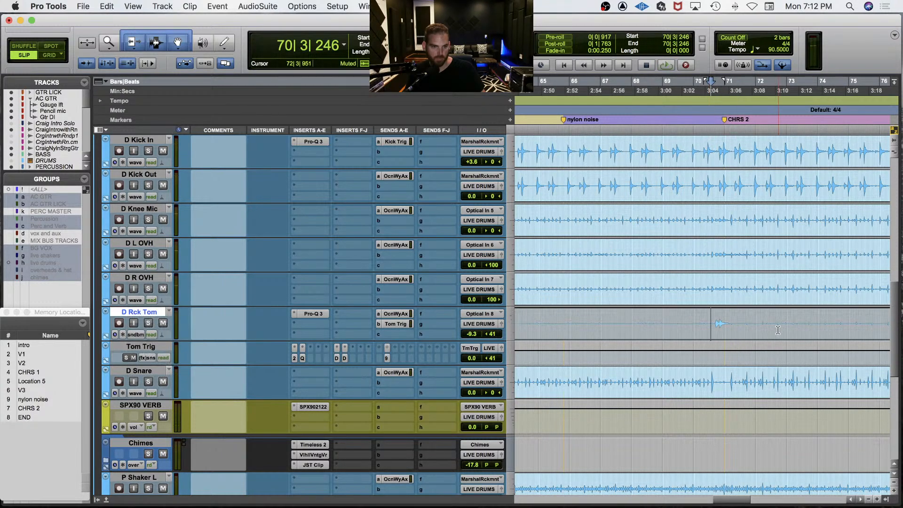
left_click_drag(712, 318, 745, 319)
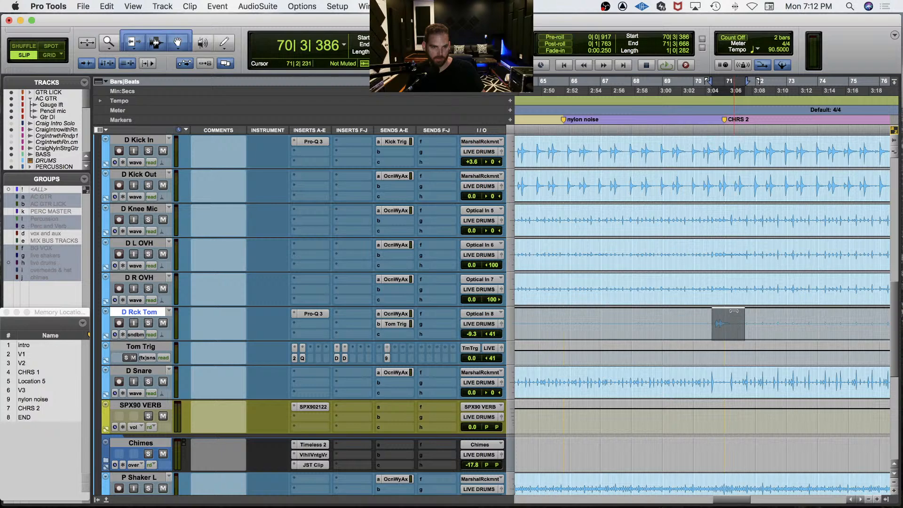
left_click(140, 335)
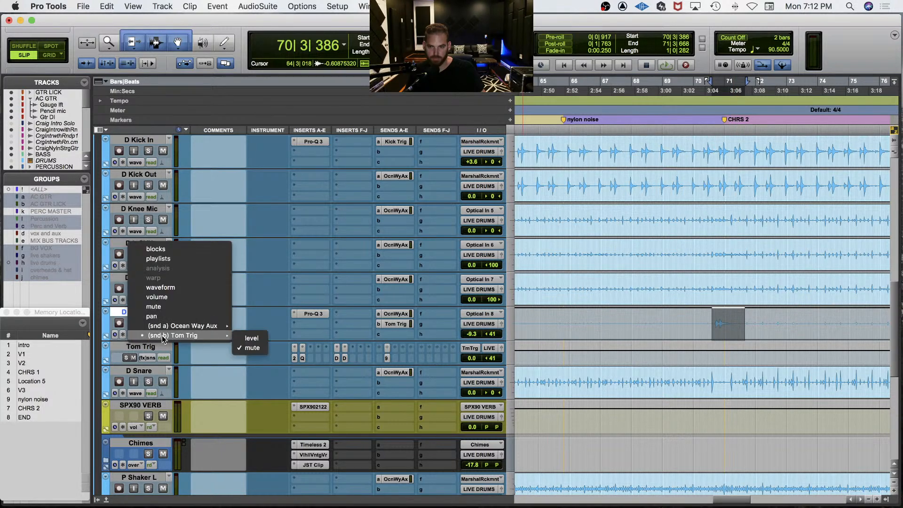
left_click(247, 339)
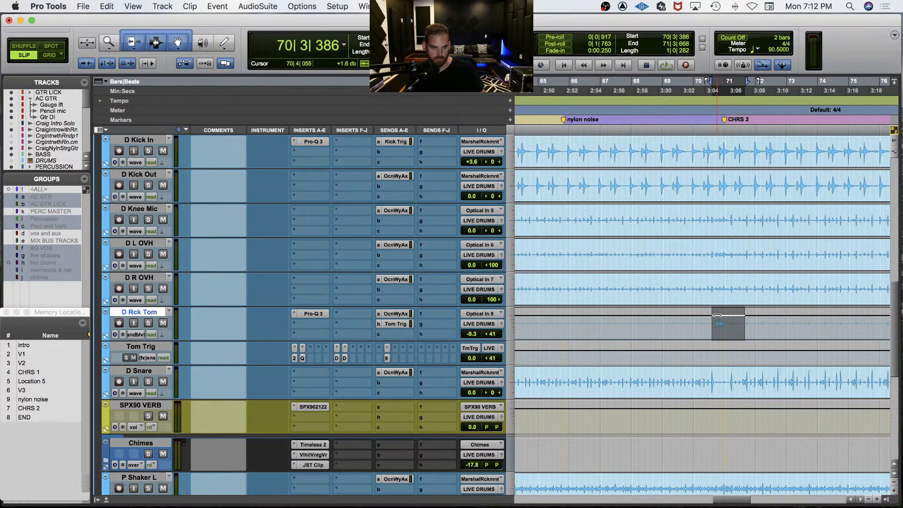
left_click_drag(714, 318, 740, 319)
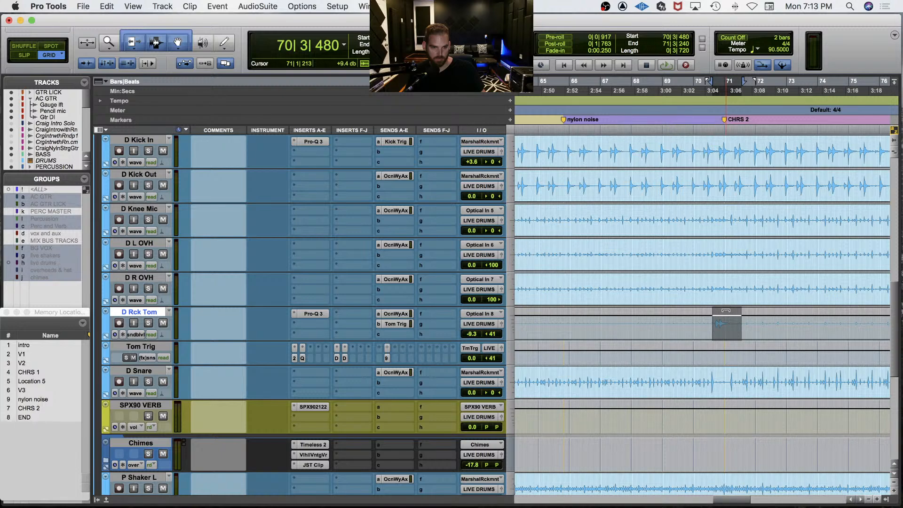
key("space")
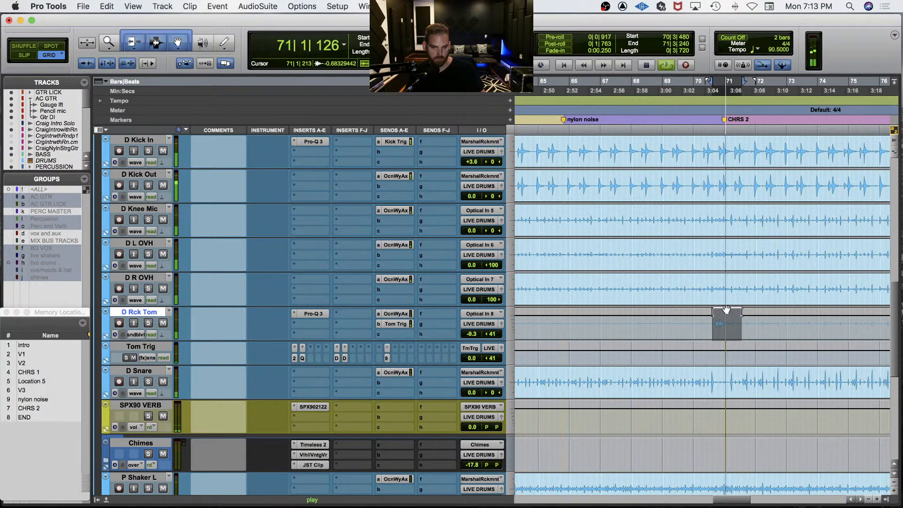
Step: Select the later rack tom hit around bar 85 on D Rck Tom
key("r")
key("r")
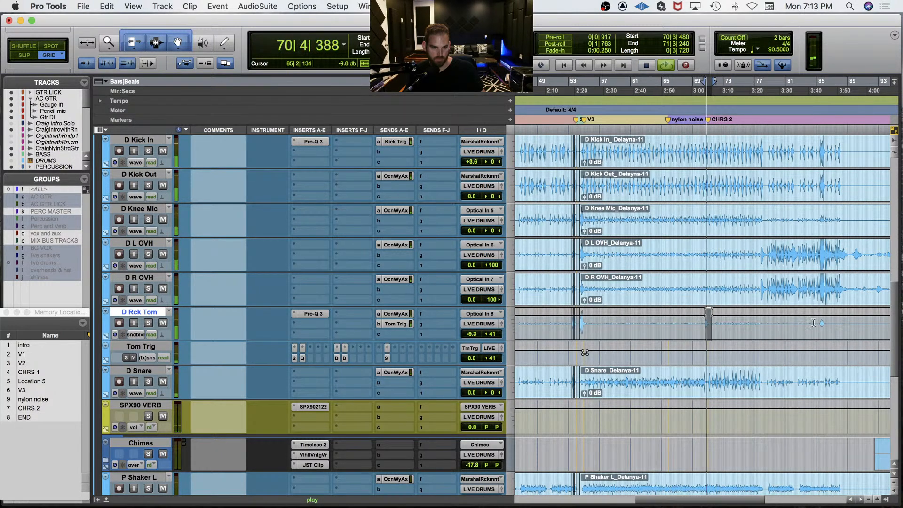
left_click_drag(818, 320, 832, 321)
key("space")
key("space")
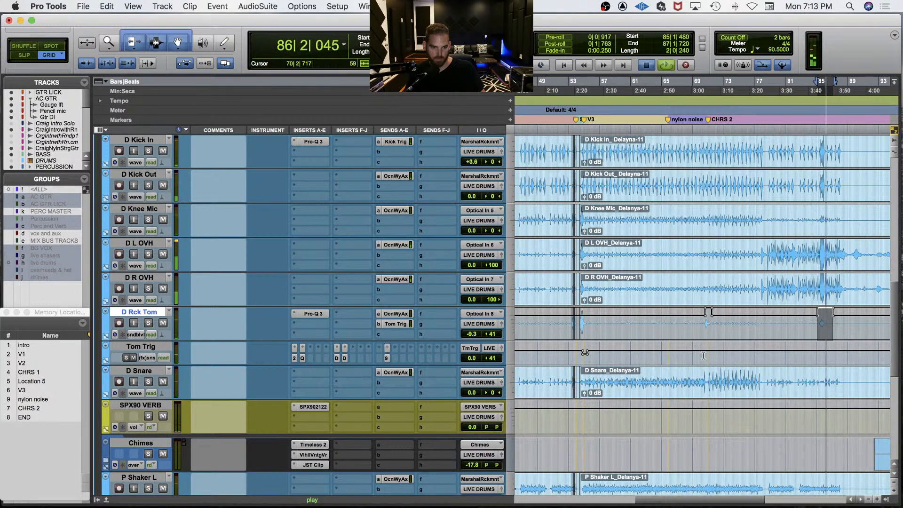
key("space")
Step: Select bars 70 to 74 on Tom Trig and play them
left_click_drag(701, 353, 718, 348)
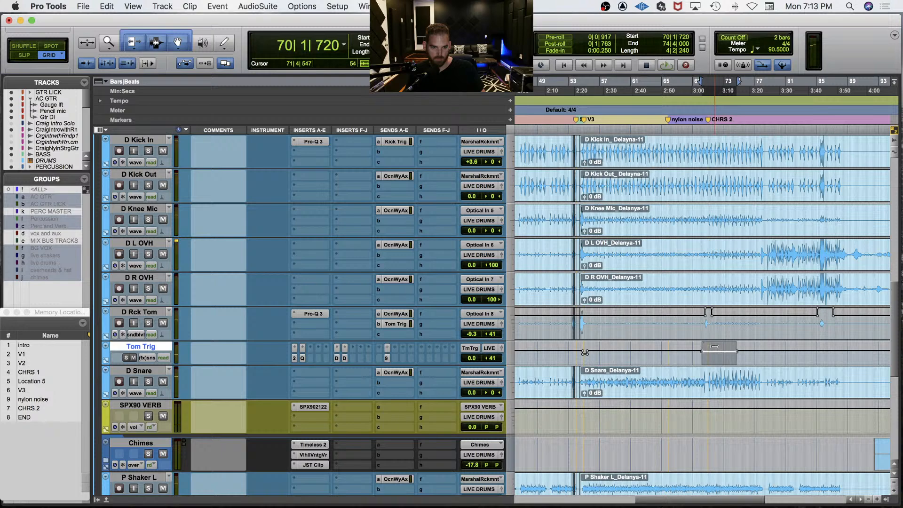
key("space")
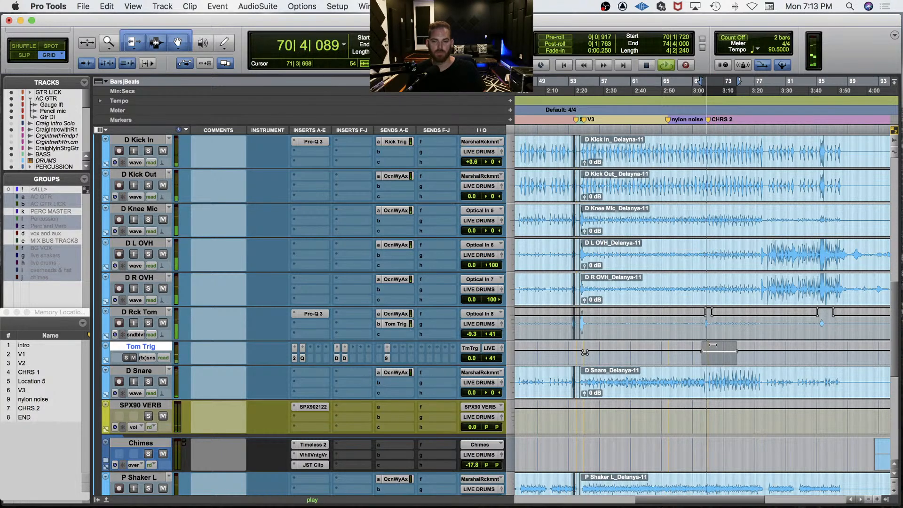
key("space")
key("t")
key("t")
key("t")
key("space")
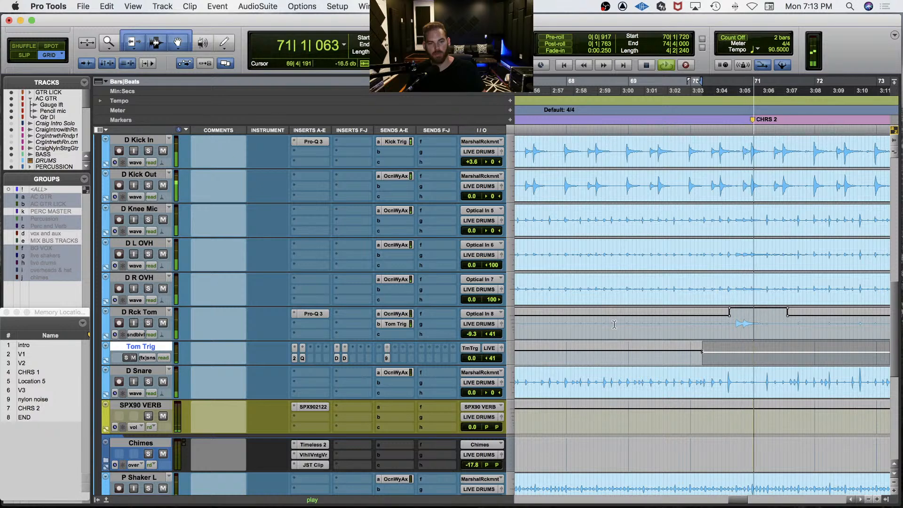
key("space")
Step: Solo D Rck Tom with Tom Trig and audition from bar 71 and 70|3|720
left_click(157, 312, "shift")
key("shift+s")
key("space")
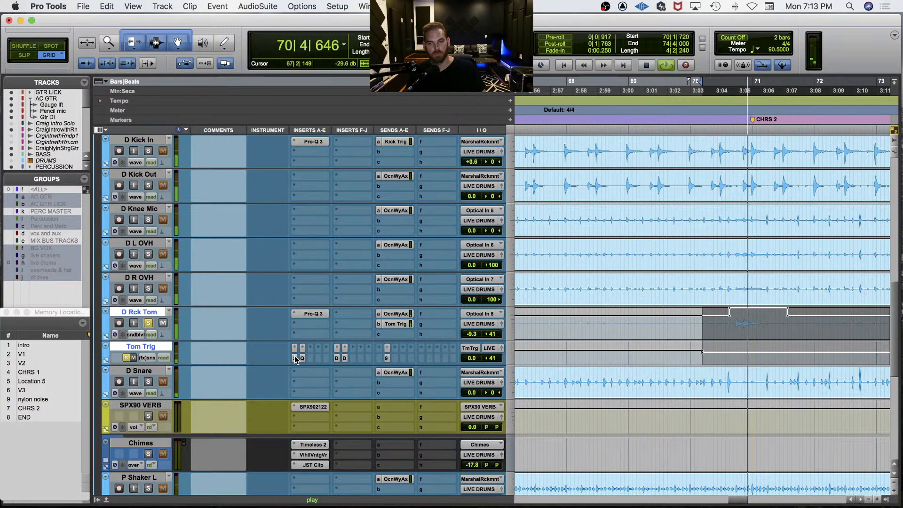
key("space")
left_click(751, 347)
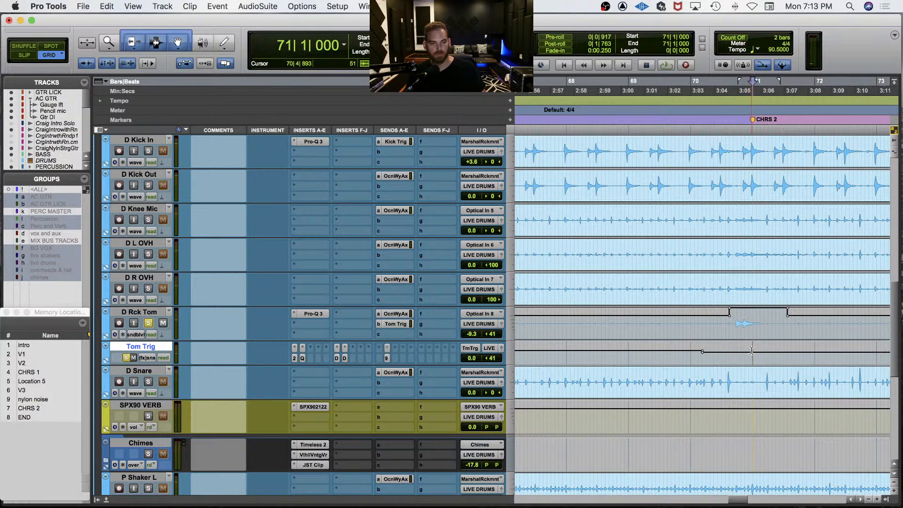
key("space")
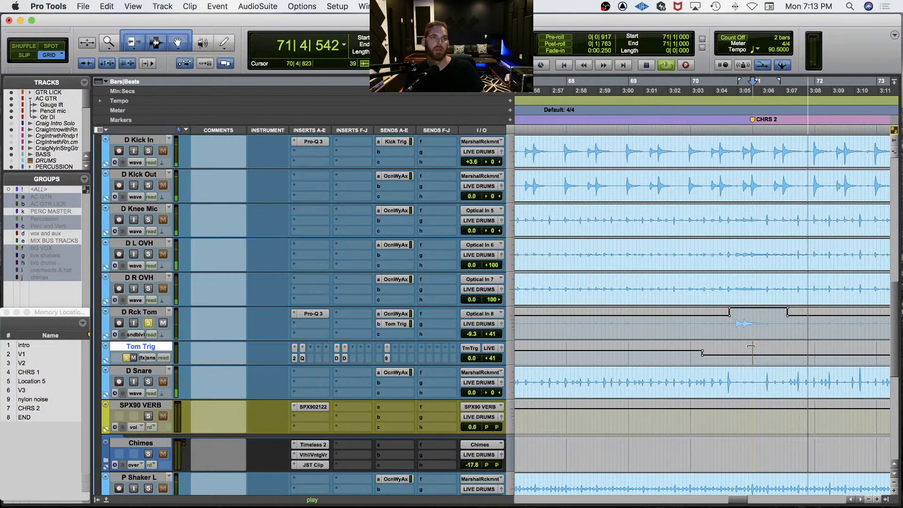
key("space")
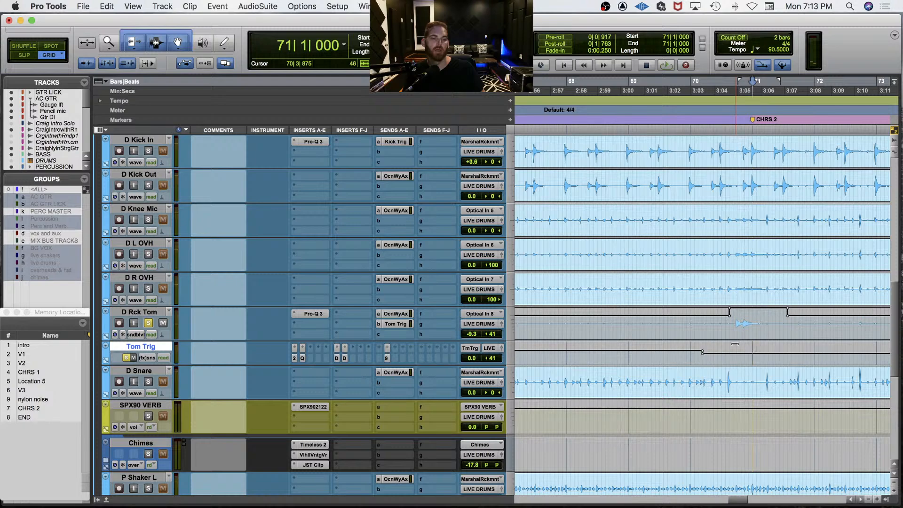
key("space")
left_click(734, 350)
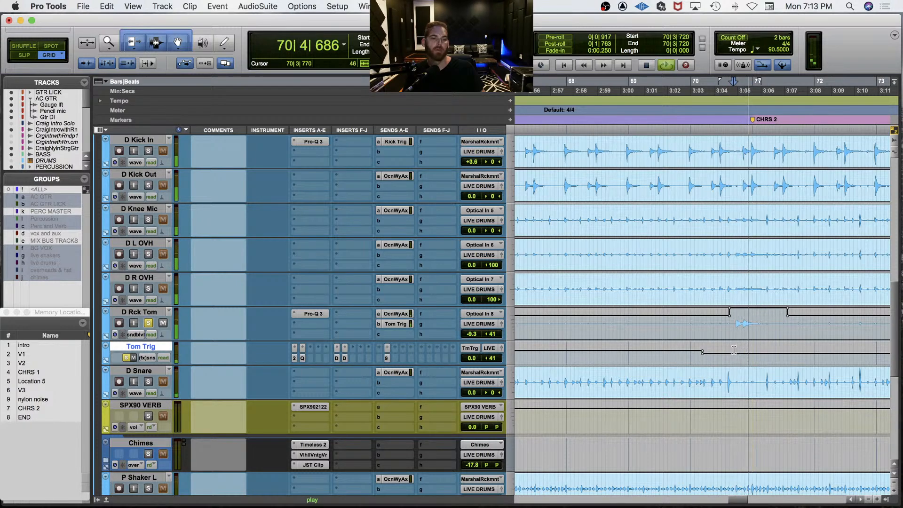
key("space")
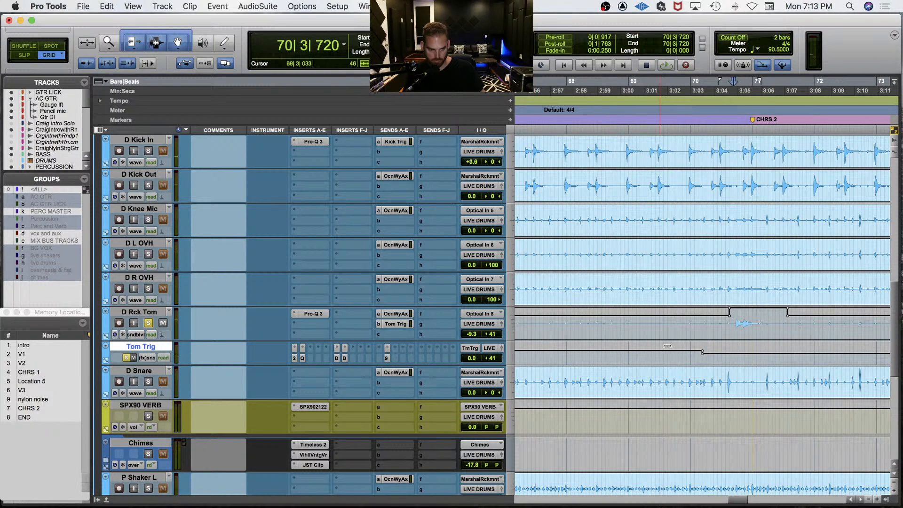
Step: Move to the rack tom hit near bar 21 and audition it
key("r")
key("r")
key("r")
scroll(668, 345, "left", 8)
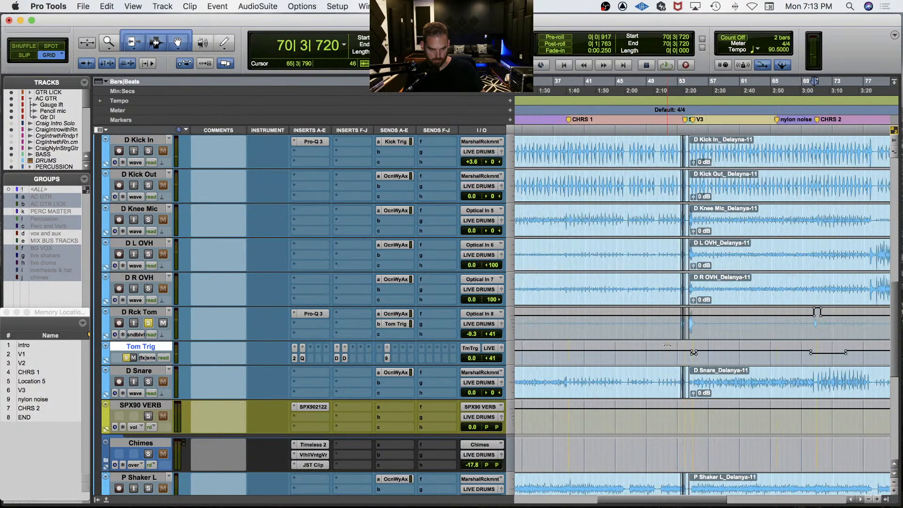
left_click(648, 321)
key("t")
key("t")
key("t")
key("space")
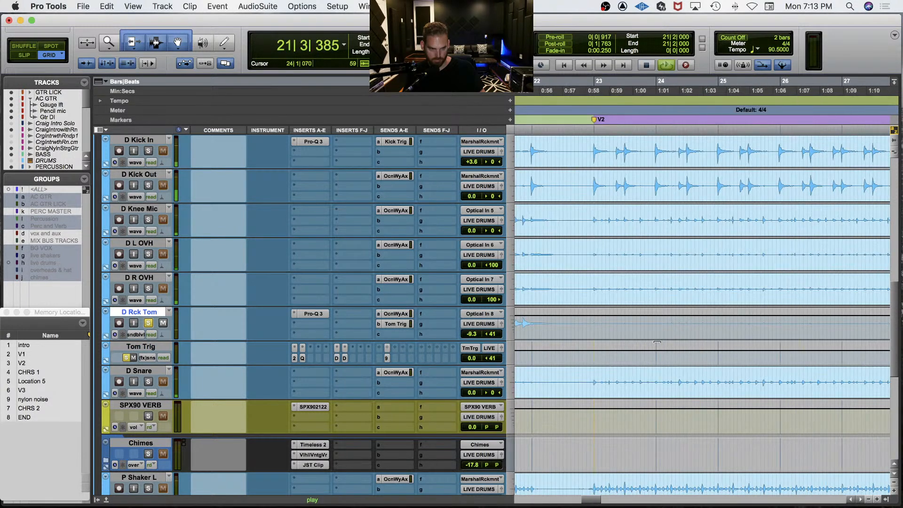
key("space")
Step: Select the hit from 21|3|720 to bar 22 across D Rck Tom and Tom Trig
left_click(620, 320)
key("space")
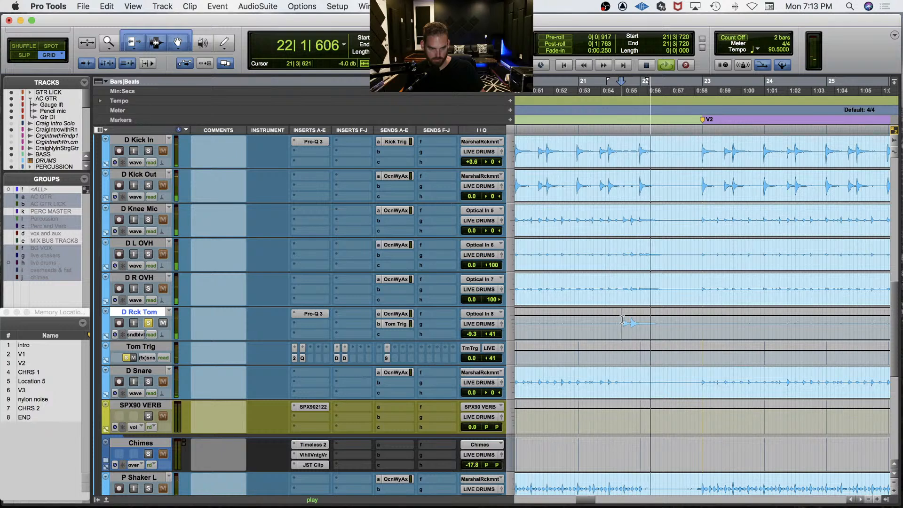
left_click_drag(621, 320, 691, 325)
key("space")
key("space")
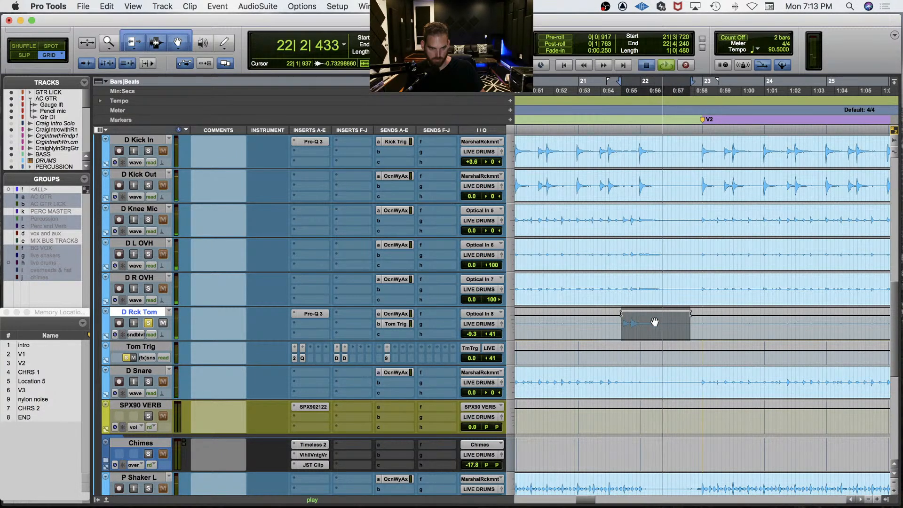
key("space")
left_click(664, 351, "shift")
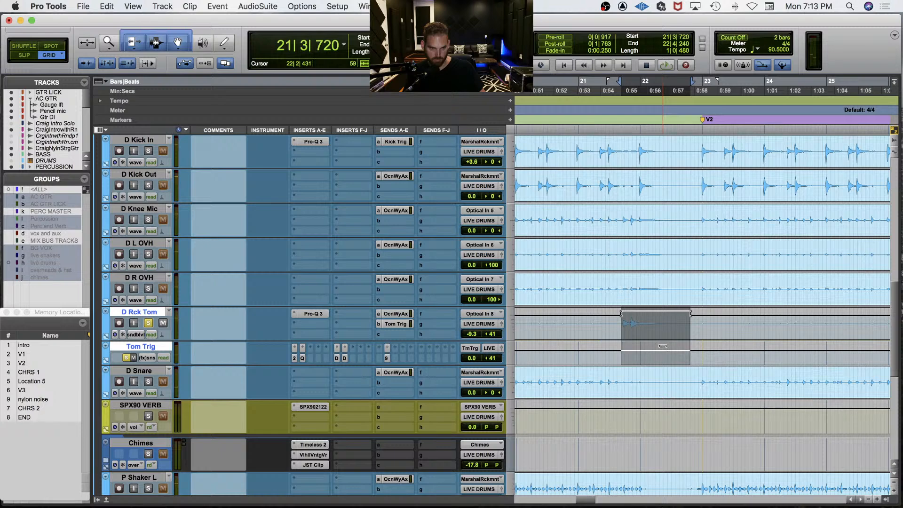
key("space")
Step: Unsolo both tracks, zoom out, and return D Rck Tom to waveform view
key("space")
left_click(150, 321, "alt")
key("space")
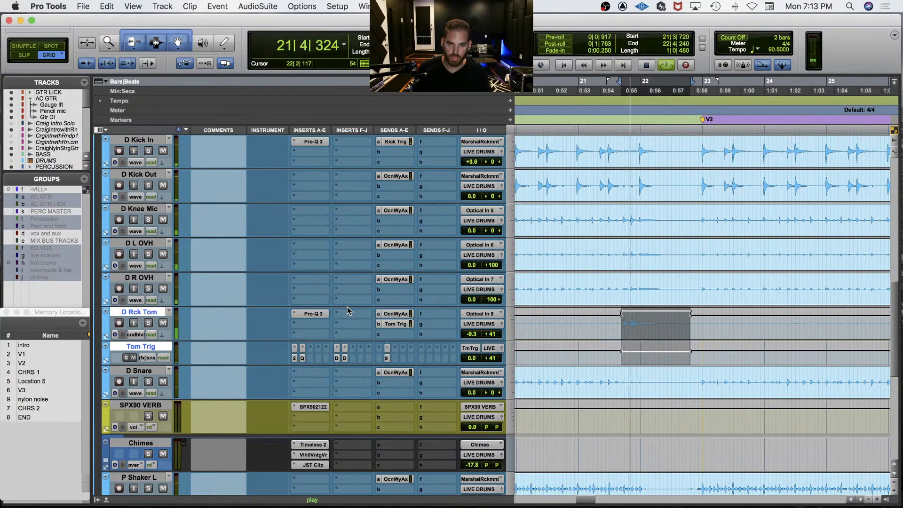
key("r")
key("r")
key("r")
key("r")
left_click(662, 324)
key("space")
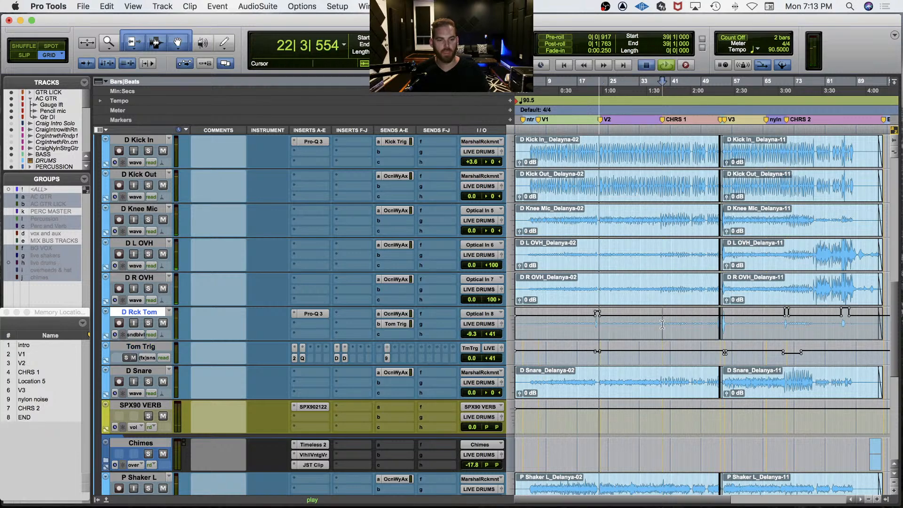
key("space")
key("minus")
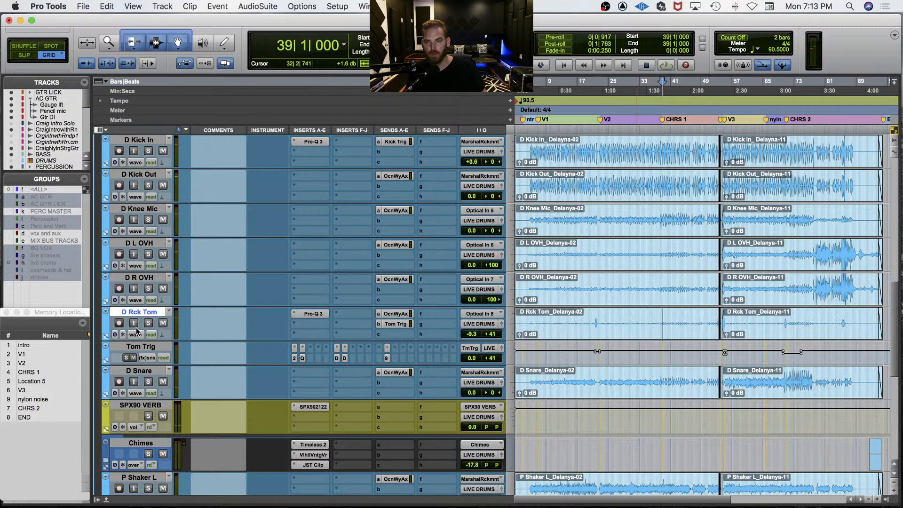